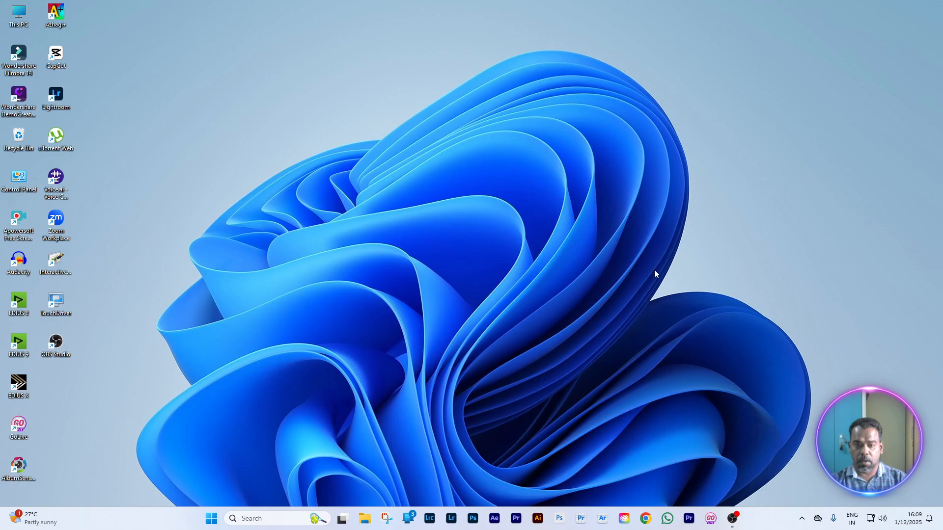
Switch to Chrome, search Google for gravity write and open the GravityWrite website
{"action": "left_click", "coordinate": [646, 517]}
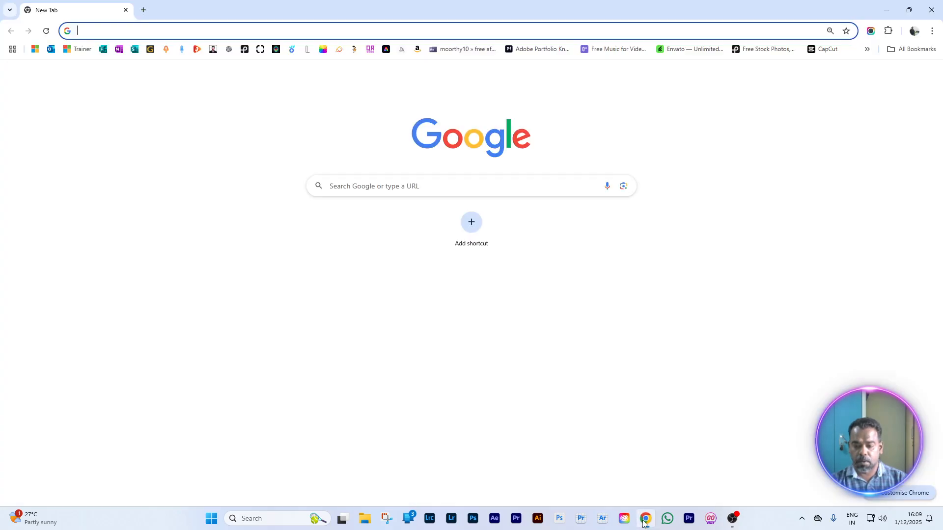
{"action": "left_click", "coordinate": [344, 189]}
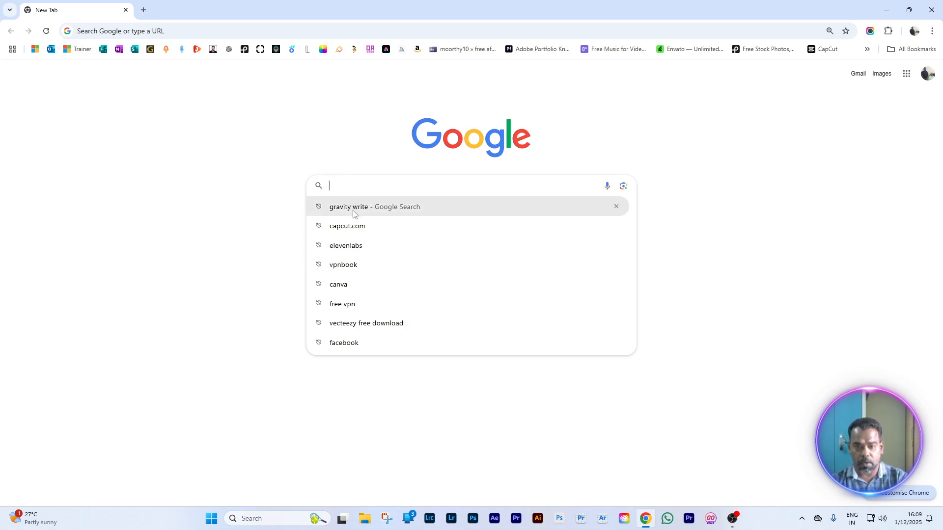
{"action": "left_click", "coordinate": [353, 211]}
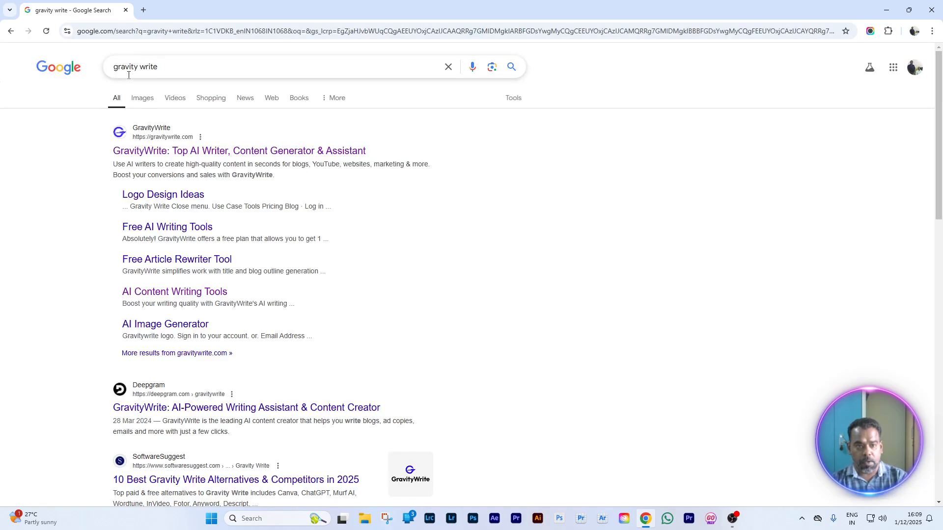
{"action": "left_click", "coordinate": [199, 153]}
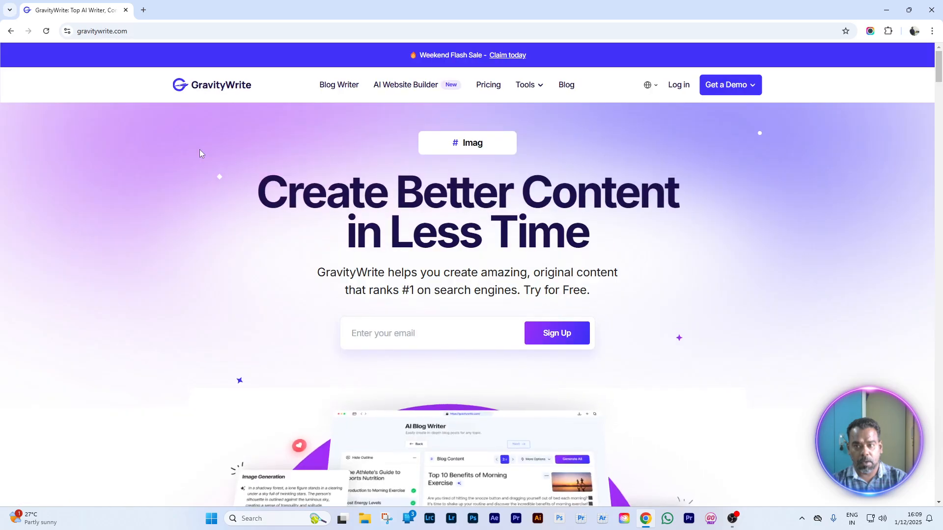
Go to the GravityWrite dashboard through its login link, dismiss the flash-sale offer and log out of the current account
{"action": "left_click", "coordinate": [676, 87]}
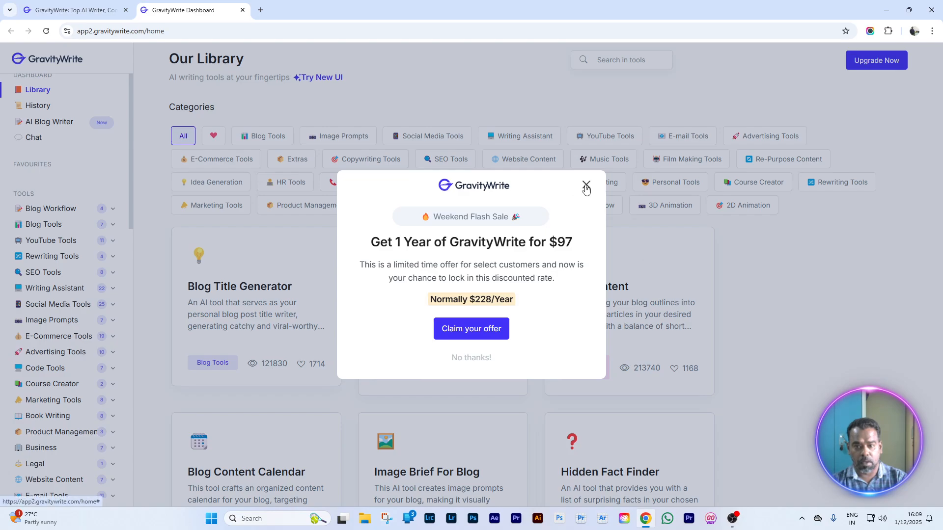
{"action": "left_click", "coordinate": [586, 188]}
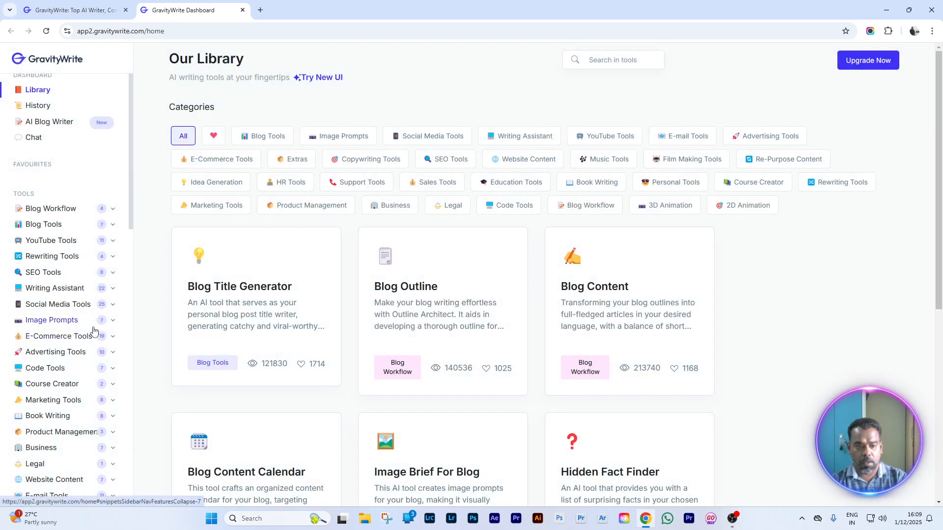
{"action": "scroll", "coordinate": [94, 332], "scroll_direction": "down", "scroll_amount": 10}
{"action": "scroll", "coordinate": [95, 331], "scroll_direction": "down", "scroll_amount": 8}
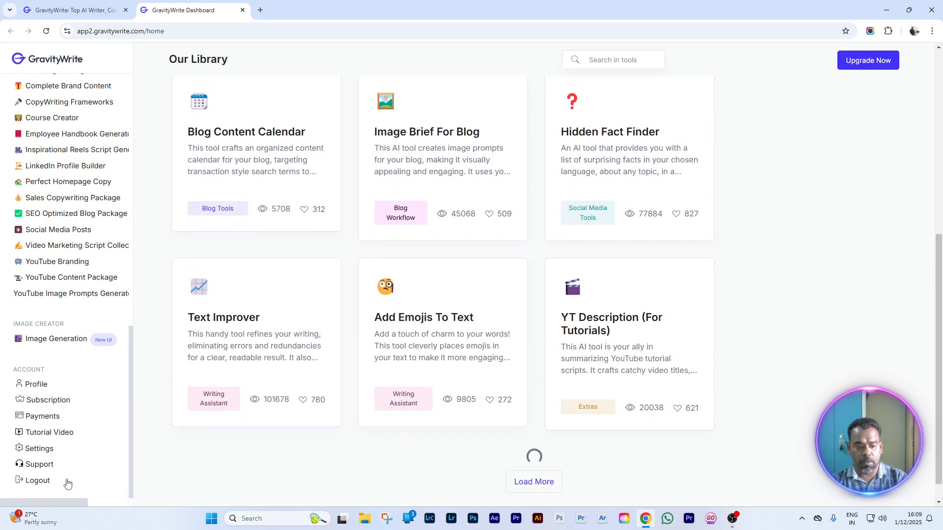
{"action": "left_click", "coordinate": [48, 482]}
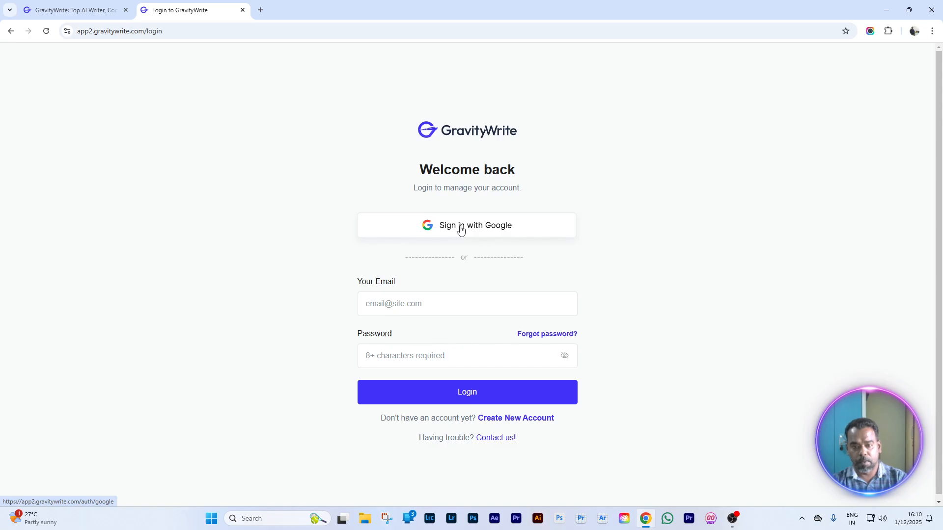
Sign in to GravityWrite with the second listed Google account and decline the flash-sale offer
{"action": "left_click", "coordinate": [460, 231]}
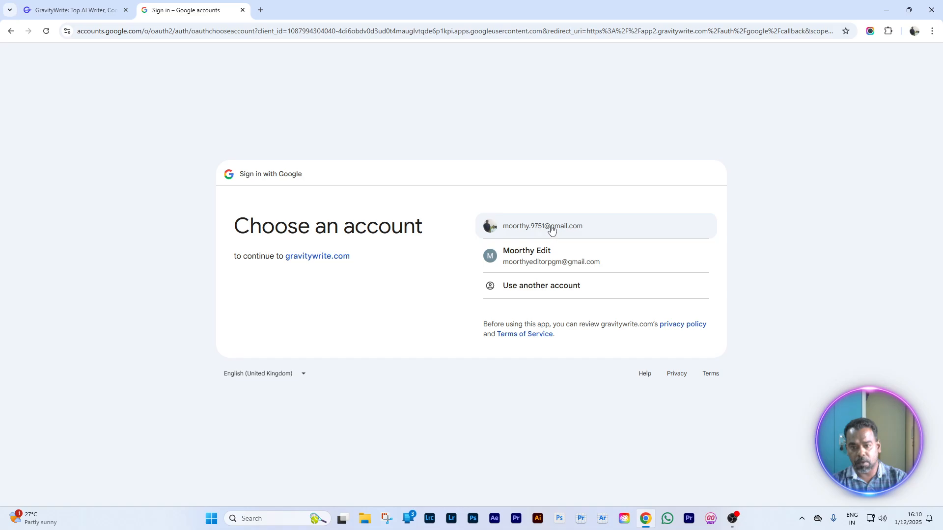
{"action": "left_click", "coordinate": [548, 260]}
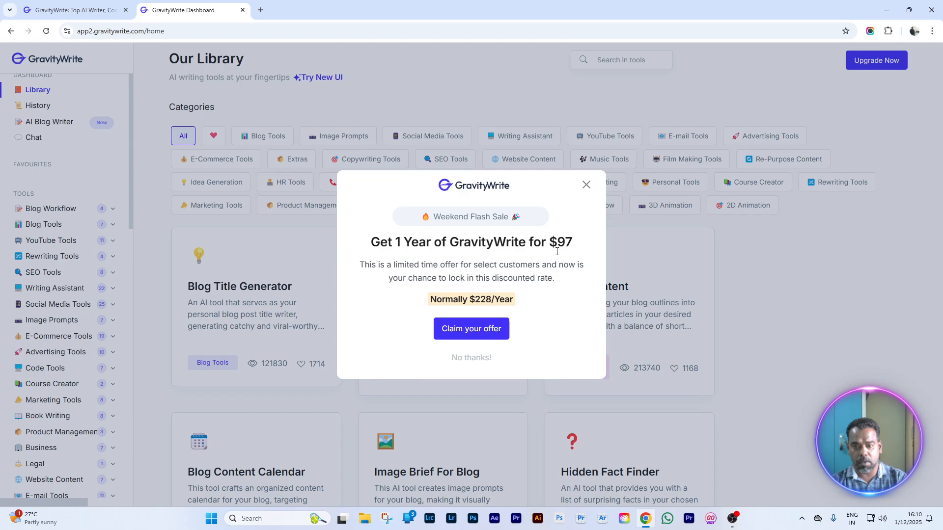
{"action": "left_click", "coordinate": [469, 357]}
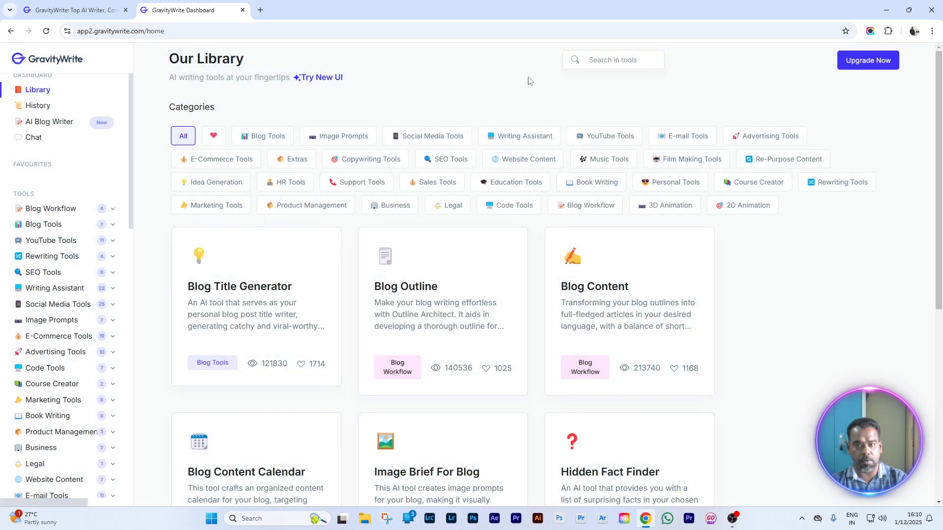
Search the tool library for kids and open the Kids Video Script Generator
{"action": "left_click", "coordinate": [591, 60]}
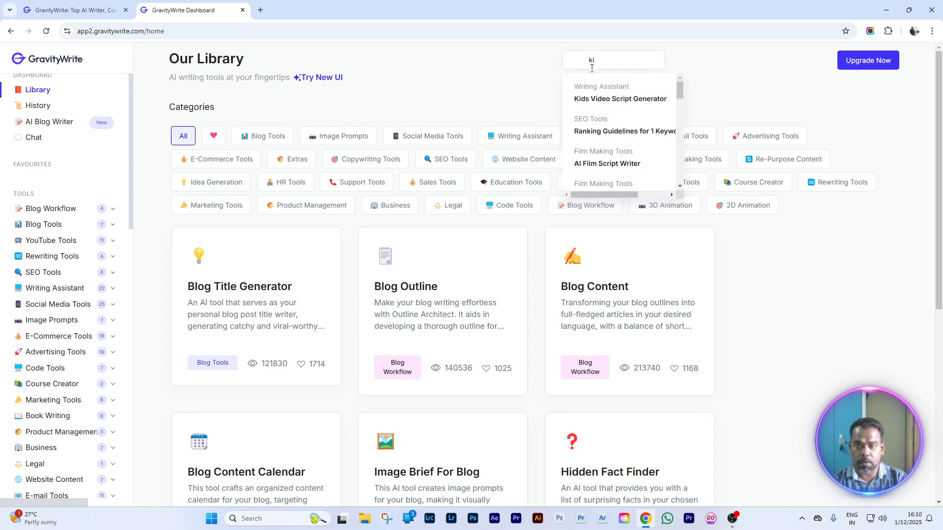
{"action": "type", "text": "kids"}
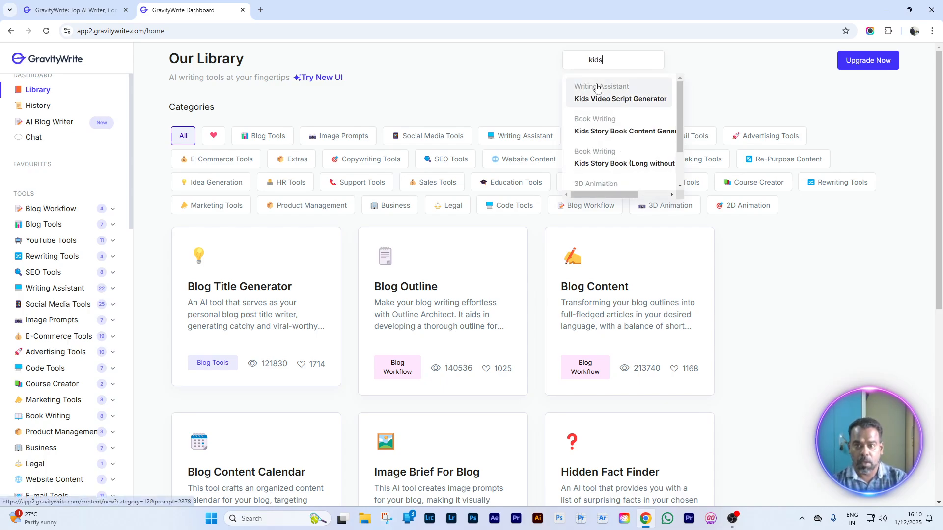
{"action": "left_click", "coordinate": [620, 100]}
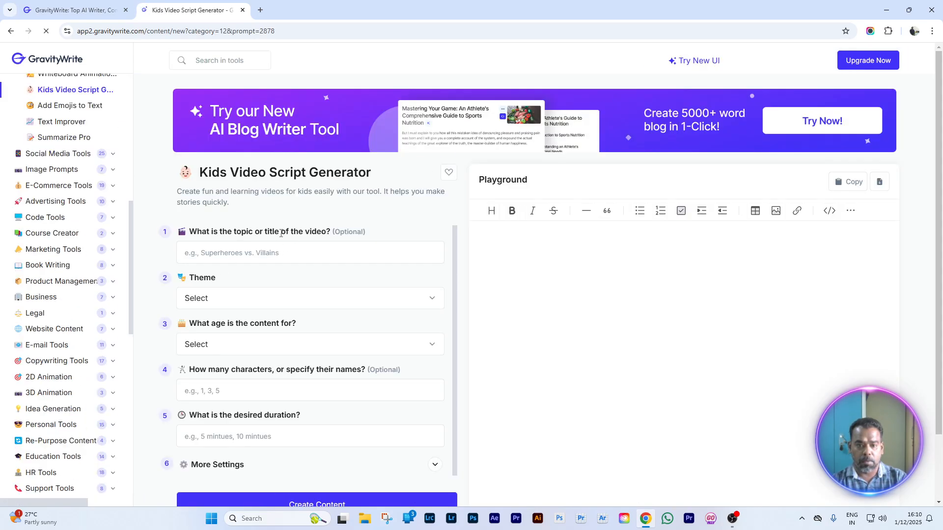
Examine the script generator's input fields and the language choices under More Settings
{"action": "scroll", "coordinate": [296, 231], "scroll_direction": "down", "scroll_amount": 1}
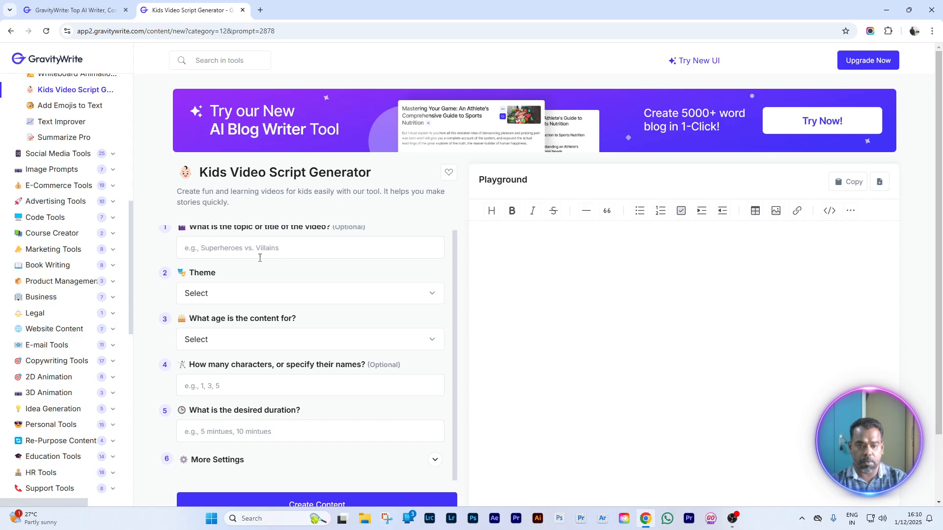
{"action": "scroll", "coordinate": [312, 253], "scroll_direction": "up", "scroll_amount": 1}
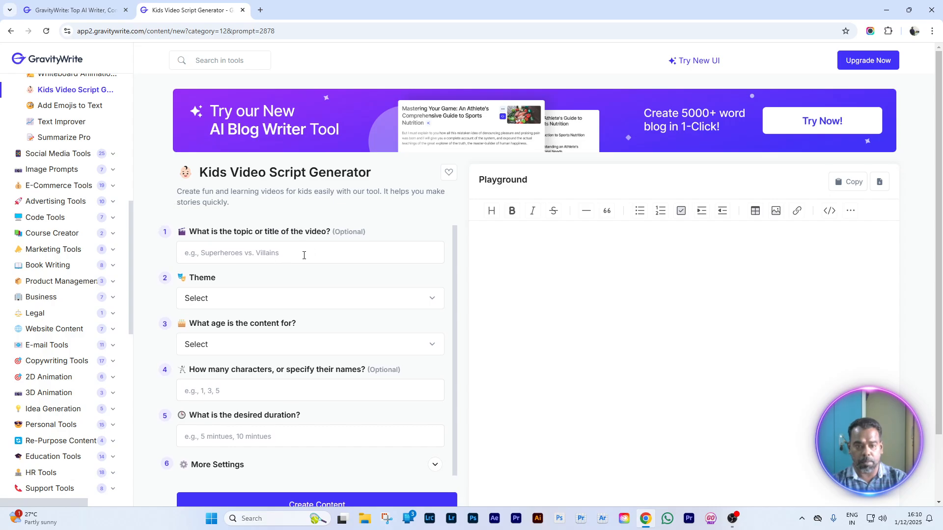
{"action": "left_click", "coordinate": [261, 259]}
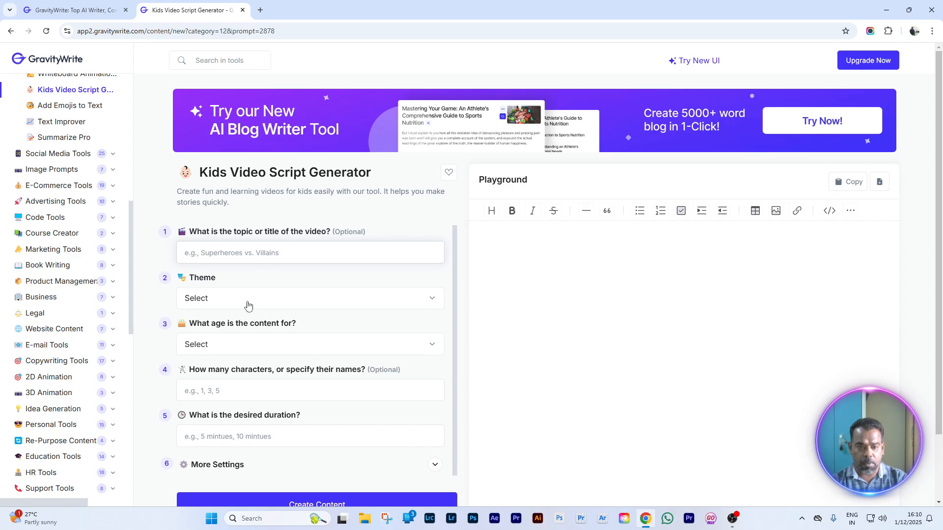
{"action": "left_click", "coordinate": [254, 350]}
{"action": "left_click", "coordinate": [254, 350]}
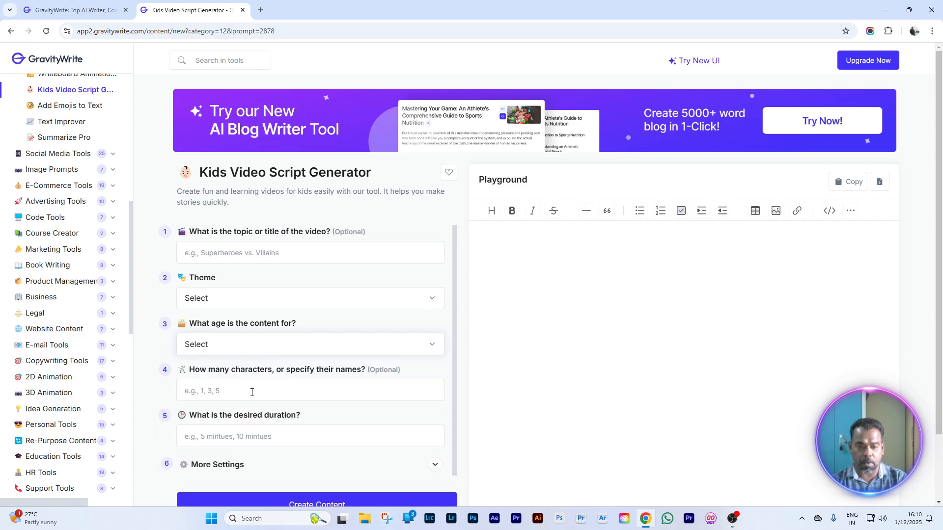
{"action": "scroll", "coordinate": [241, 424], "scroll_direction": "down", "scroll_amount": 1}
{"action": "scroll", "coordinate": [248, 437], "scroll_direction": "down", "scroll_amount": 2}
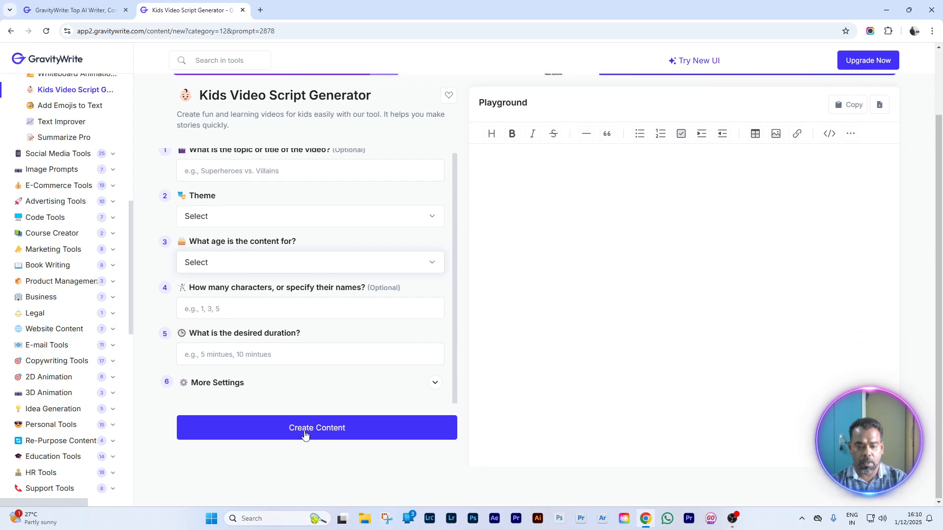
{"action": "left_click", "coordinate": [423, 382]}
{"action": "scroll", "coordinate": [364, 366], "scroll_direction": "down", "scroll_amount": 1}
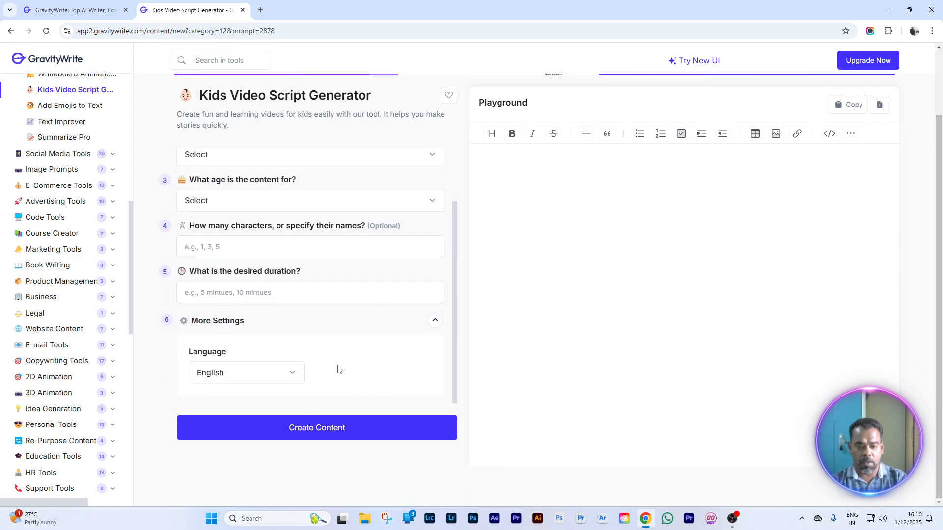
{"action": "left_click", "coordinate": [273, 376]}
{"action": "scroll", "coordinate": [252, 197], "scroll_direction": "down", "scroll_amount": 15}
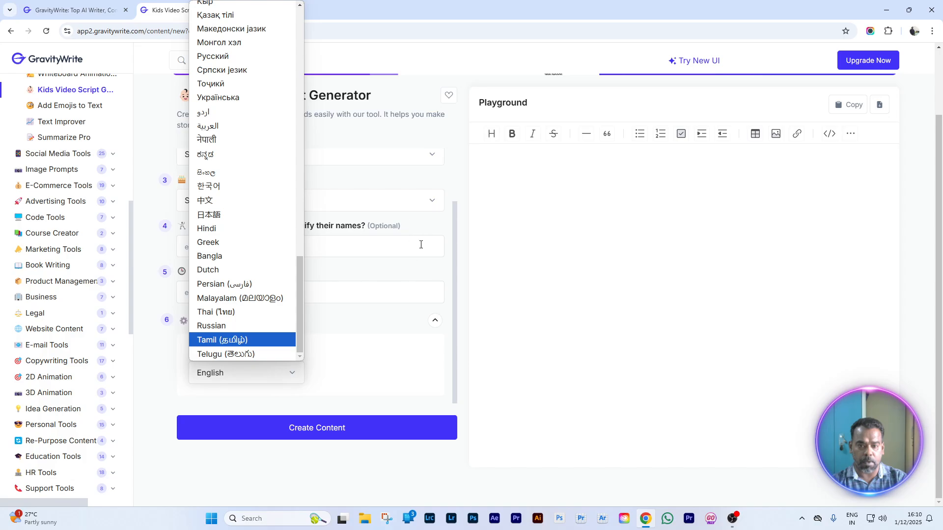
{"action": "left_click", "coordinate": [449, 174]}
{"action": "scroll", "coordinate": [345, 216], "scroll_direction": "up", "scroll_amount": 2}
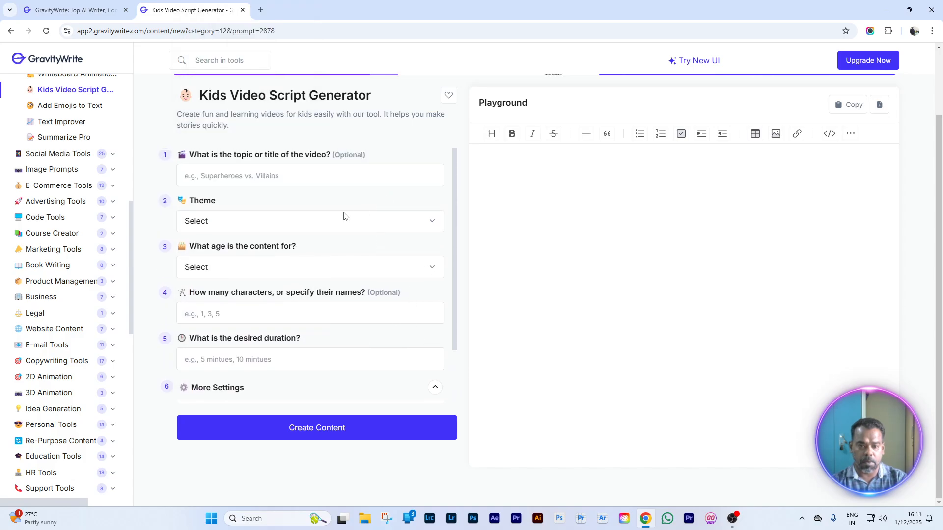
Enter "jokes and joy" as the video topic and choose Joke as the theme
{"action": "left_click", "coordinate": [218, 173]}
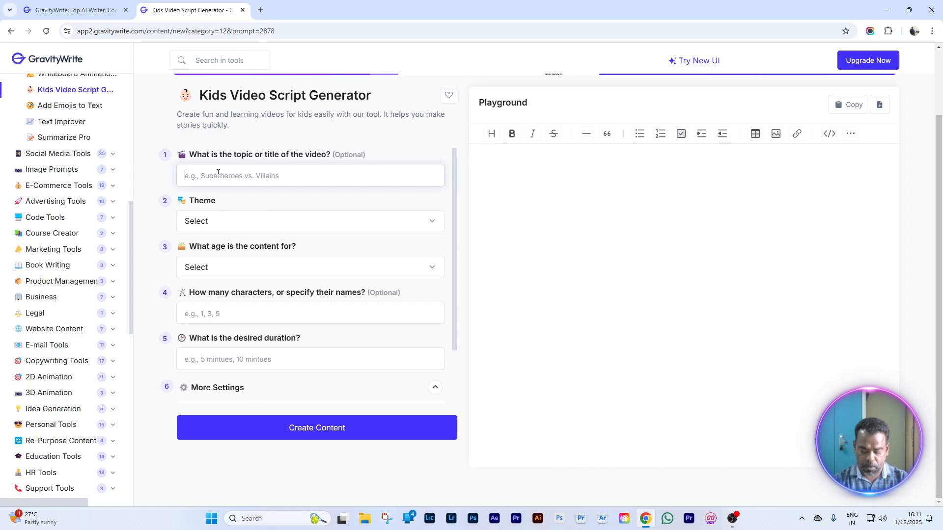
{"action": "type", "text": "jokes and  joy"}
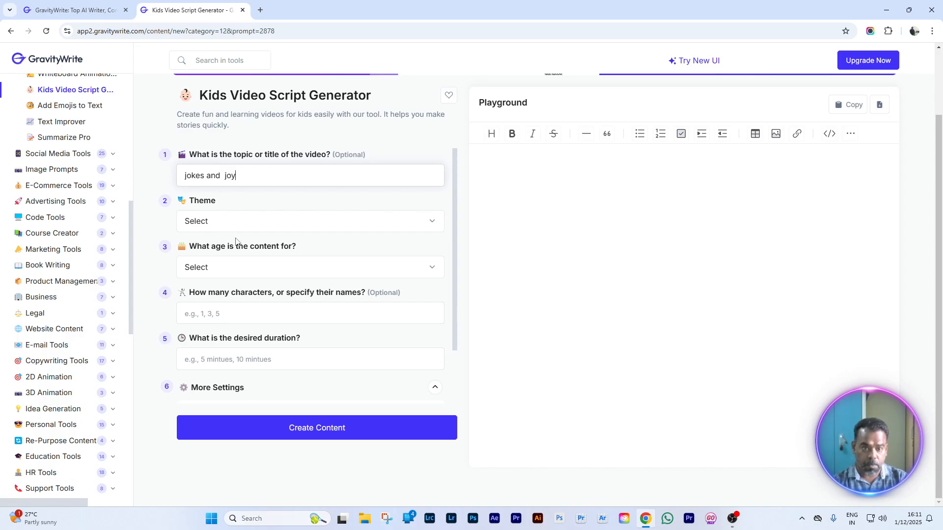
{"action": "left_click", "coordinate": [244, 222]}
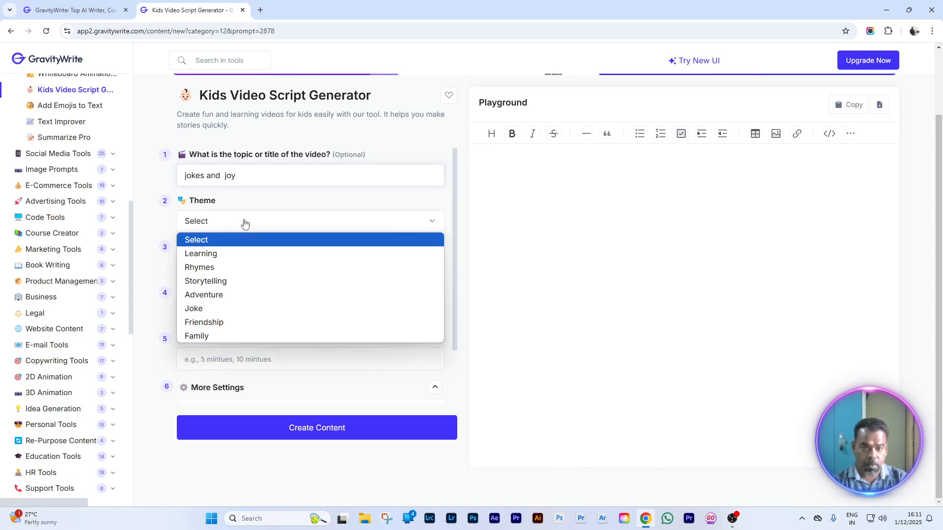
{"action": "left_click", "coordinate": [229, 313]}
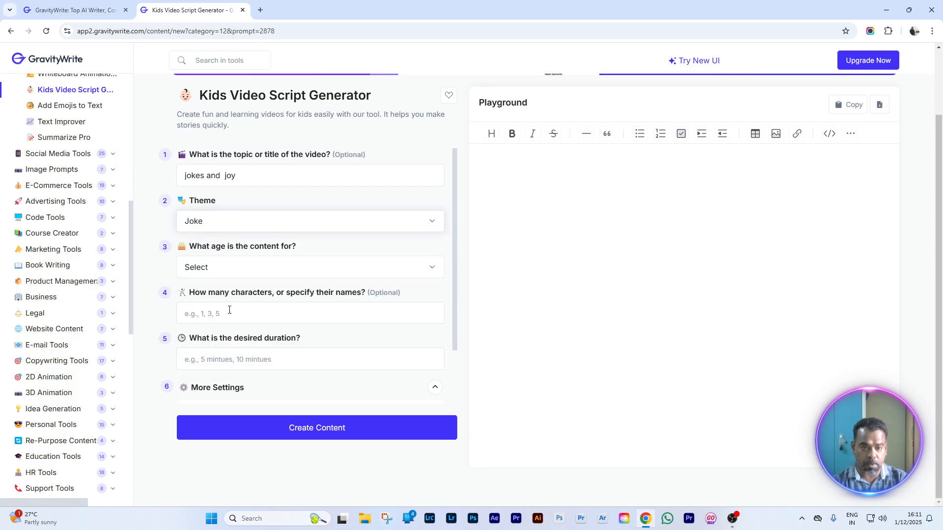
Set the content age to Preschoolers (3-5 years) and name the characters bunny and jack
{"action": "left_click", "coordinate": [239, 269]}
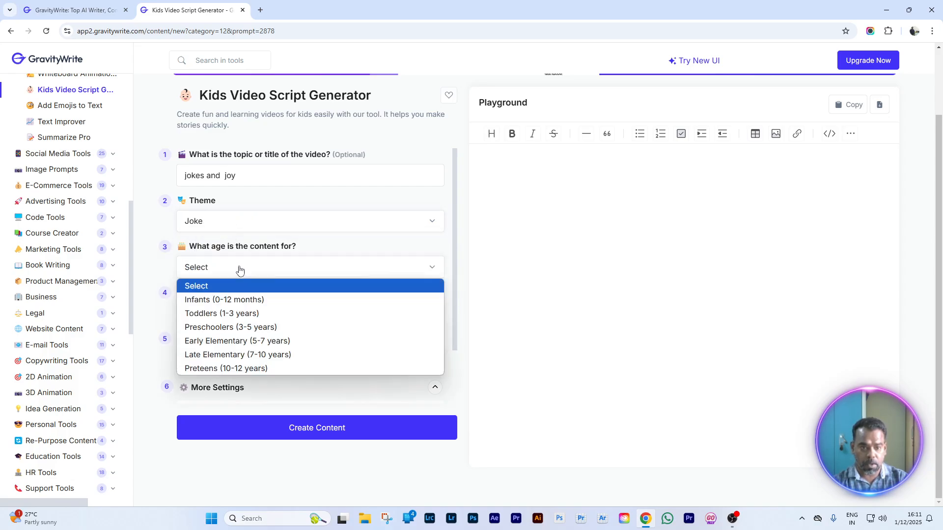
{"action": "left_click", "coordinate": [263, 329]}
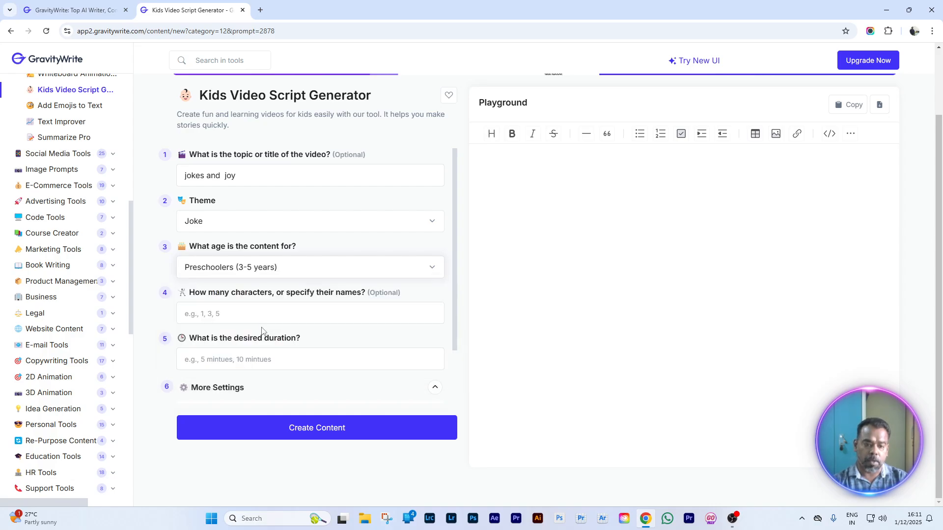
{"action": "left_click", "coordinate": [226, 313]}
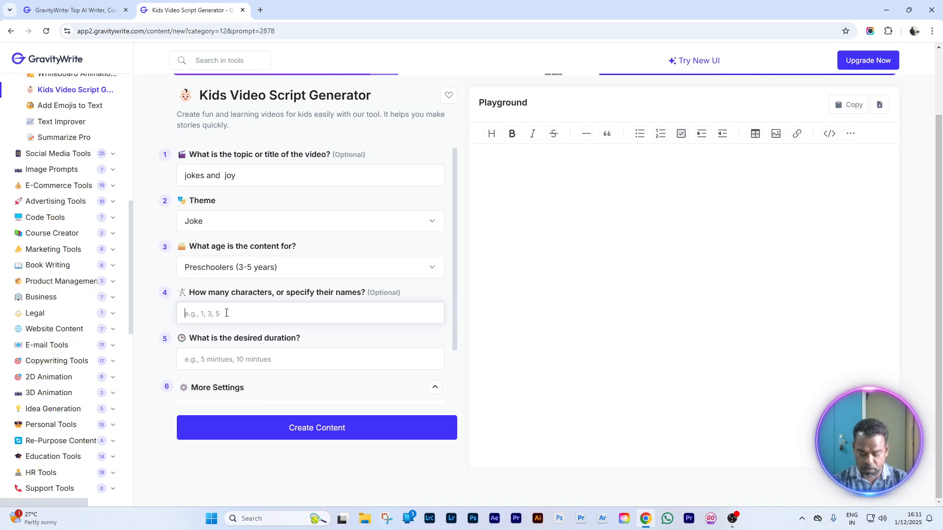
{"action": "type", "text": "ba"}
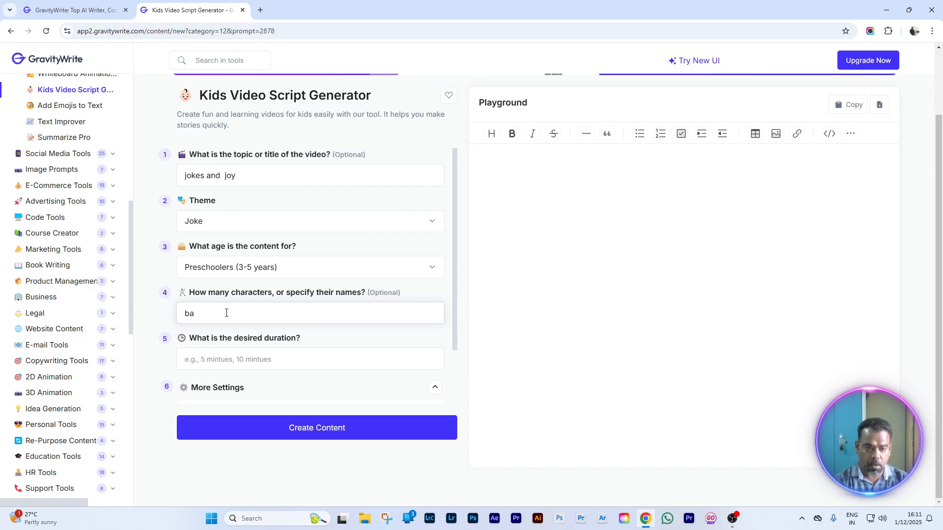
{"action": "key", "text": "BackSpace"}
{"action": "key", "text": "BackSpace"}
{"action": "type", "text": "b"}
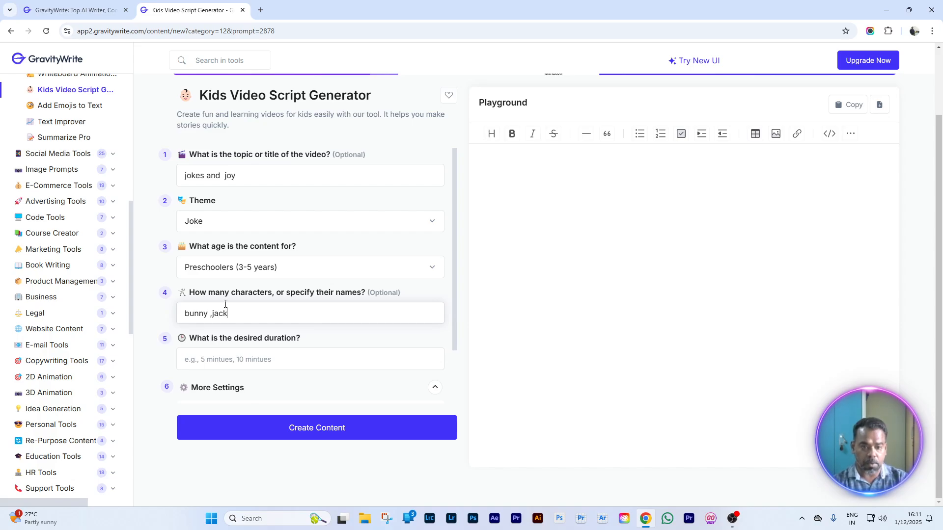
Set the desired duration to 1 and generate the kids' video script
{"action": "left_click", "coordinate": [261, 362]}
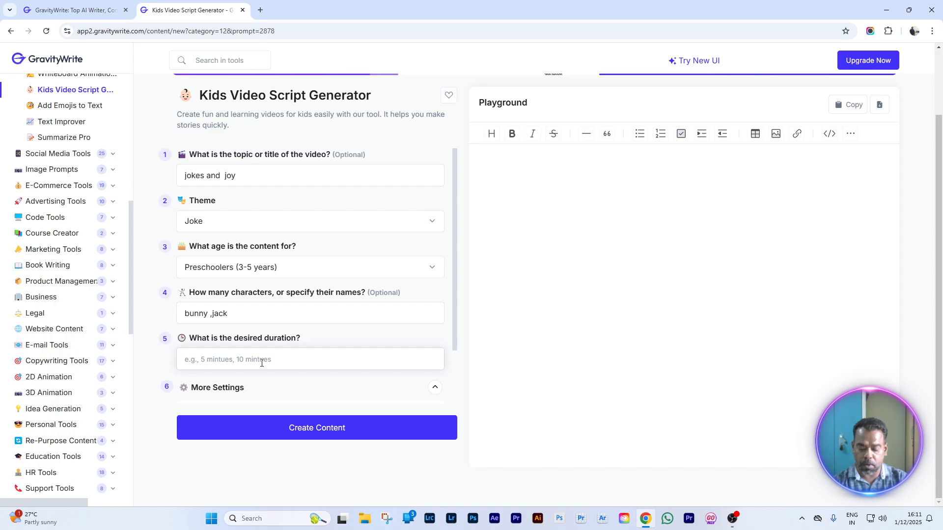
{"action": "type", "text": "1"}
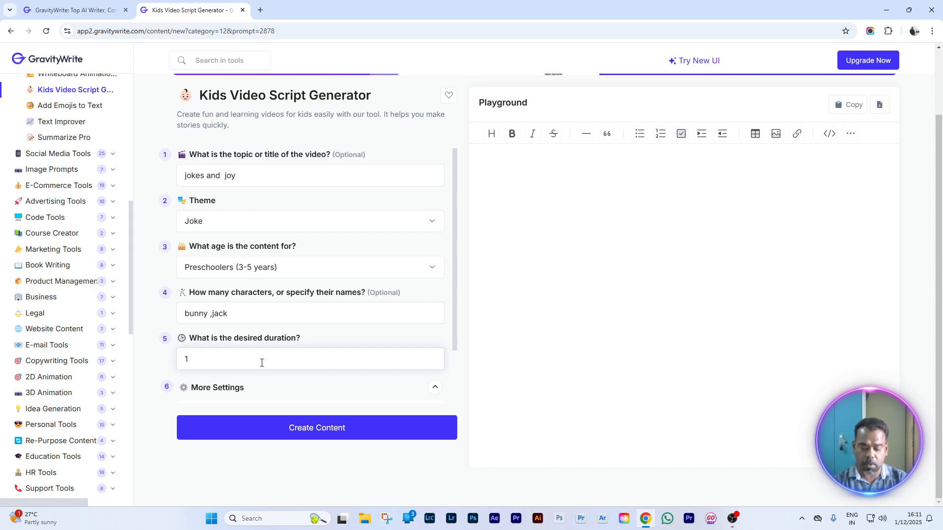
{"action": "key", "text": "BackSpace"}
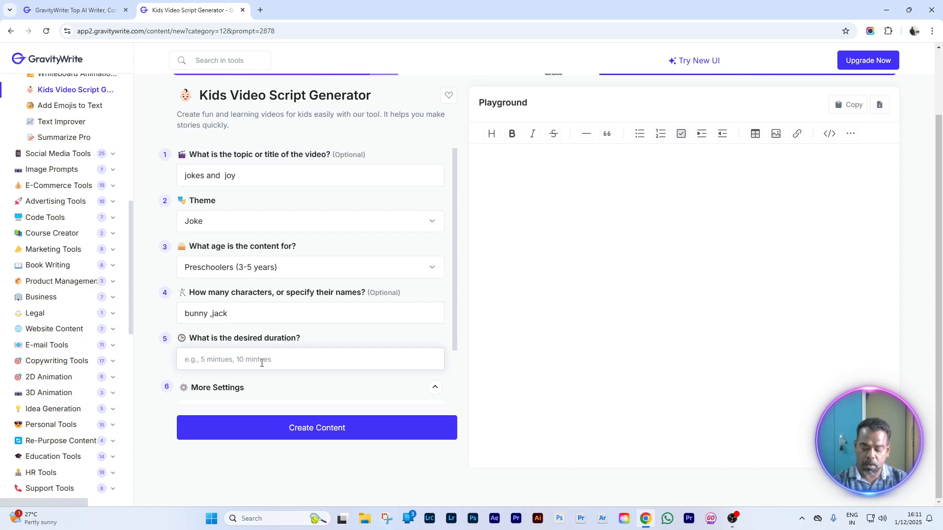
{"action": "type", "text": "2"}
{"action": "key", "text": "BackSpace"}
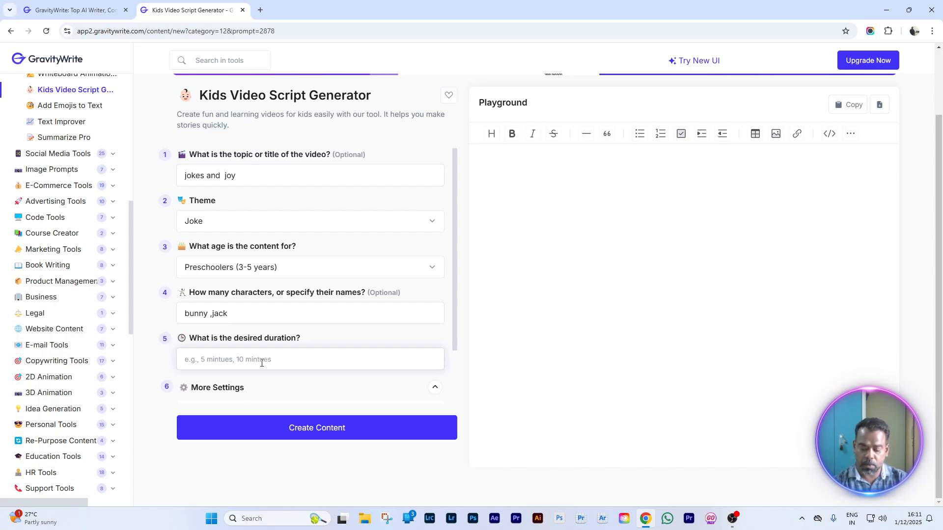
{"action": "type", "text": "1"}
{"action": "scroll", "coordinate": [263, 361], "scroll_direction": "down", "scroll_amount": 2}
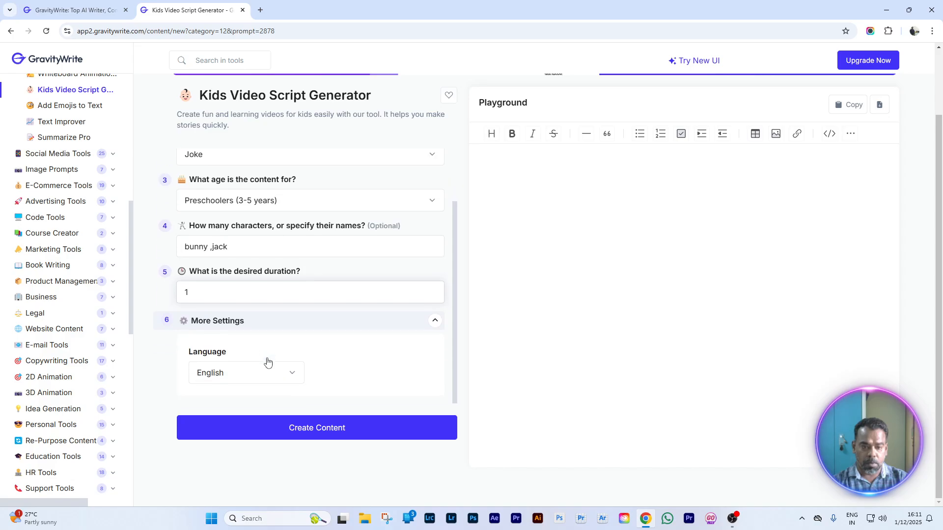
{"action": "left_click", "coordinate": [435, 320]}
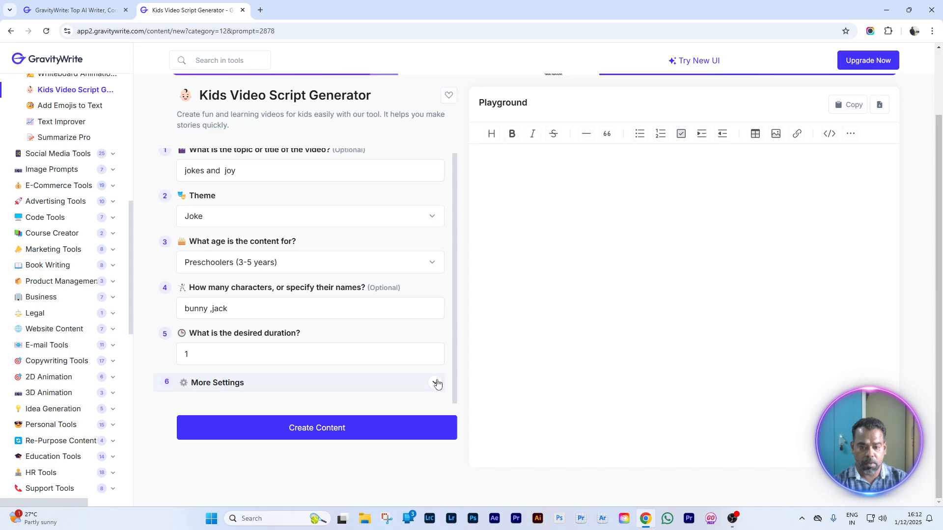
{"action": "left_click", "coordinate": [436, 383]}
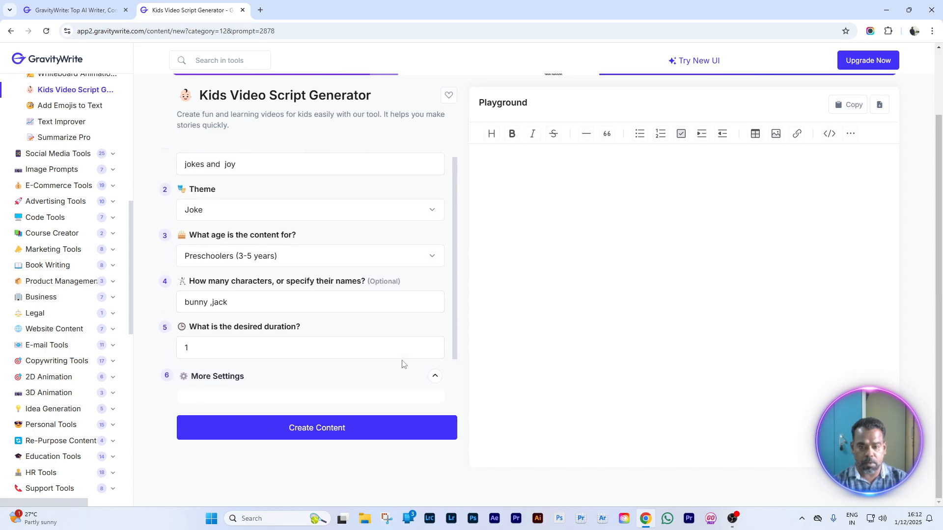
{"action": "left_click", "coordinate": [329, 432]}
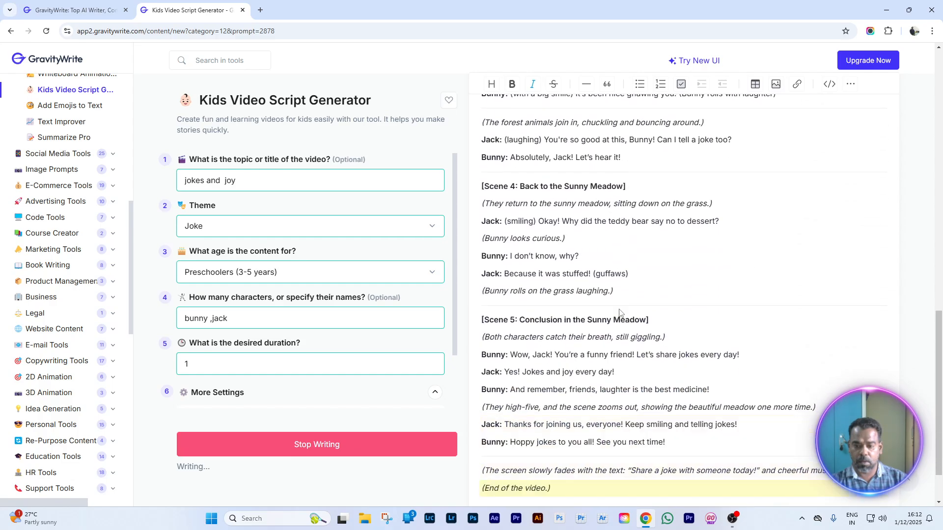
Select and copy the entire generated script, from the Characters heading through the end-of-video line
{"action": "scroll", "coordinate": [620, 309], "scroll_direction": "down", "scroll_amount": 2}
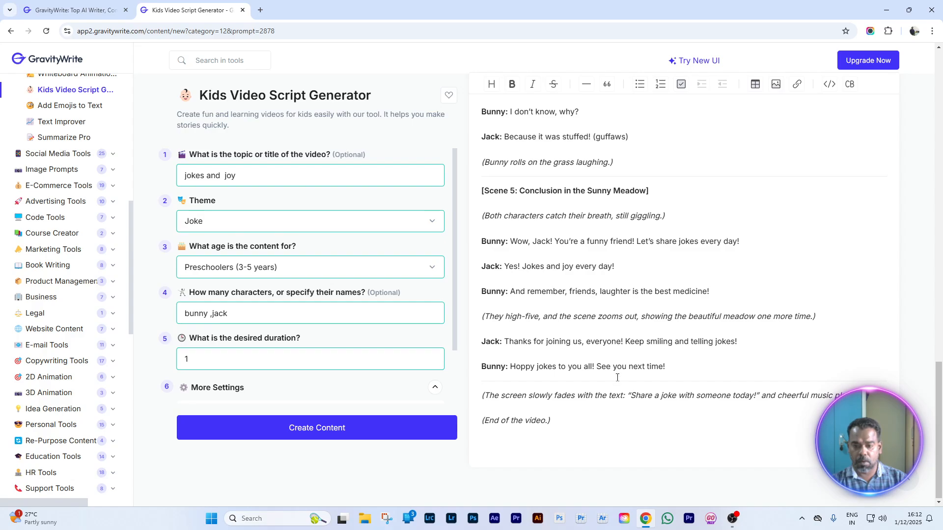
{"action": "scroll", "coordinate": [617, 378], "scroll_direction": "up", "scroll_amount": 15}
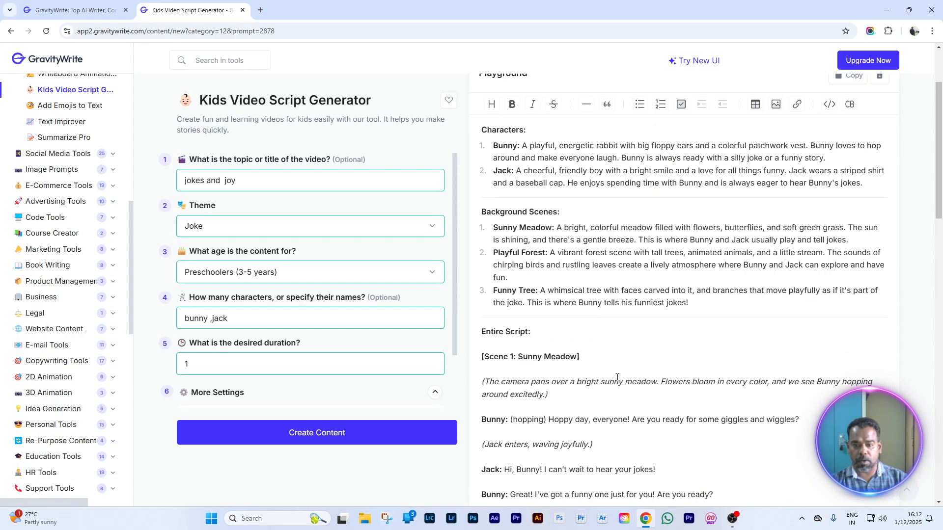
{"action": "scroll", "coordinate": [617, 378], "scroll_direction": "up", "scroll_amount": 2}
{"action": "scroll", "coordinate": [587, 289], "scroll_direction": "down", "scroll_amount": 3}
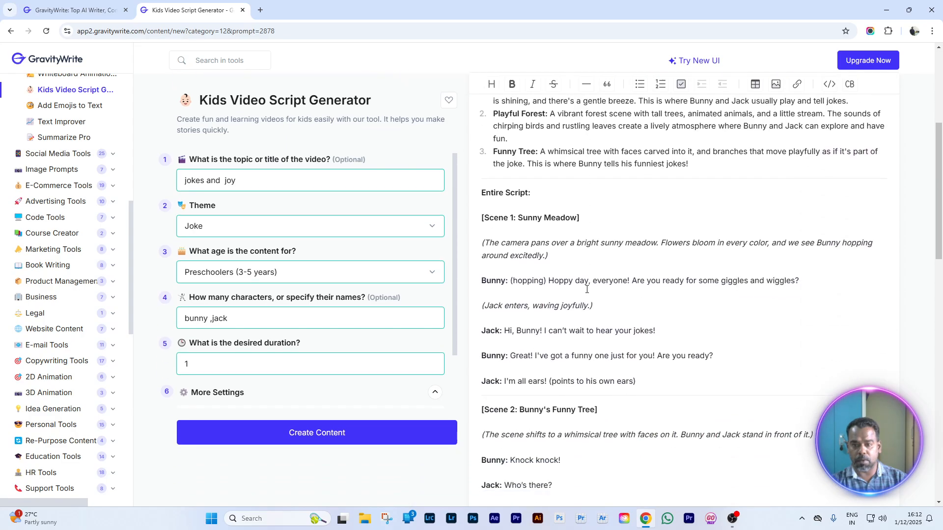
{"action": "scroll", "coordinate": [587, 290], "scroll_direction": "up", "scroll_amount": 3}
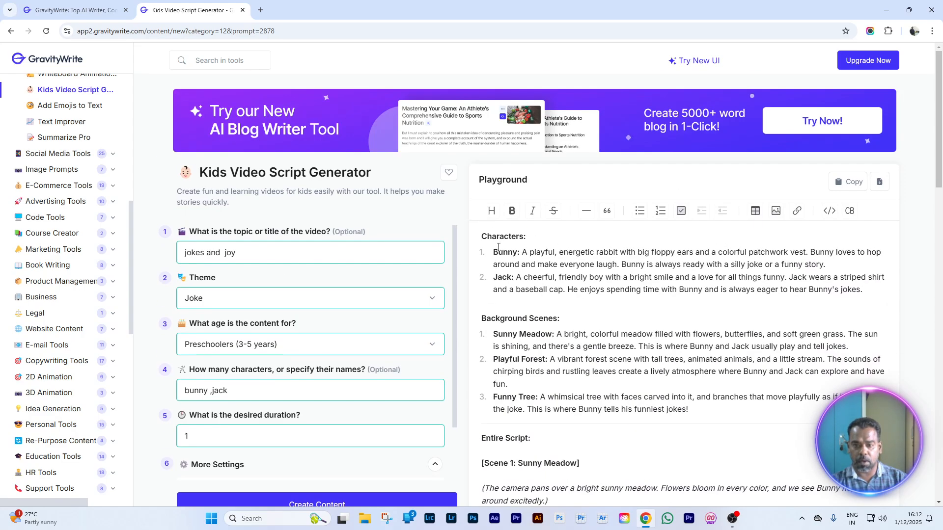
{"action": "left_click_drag", "start_coordinate": [480, 238], "coordinate": [795, 469]}
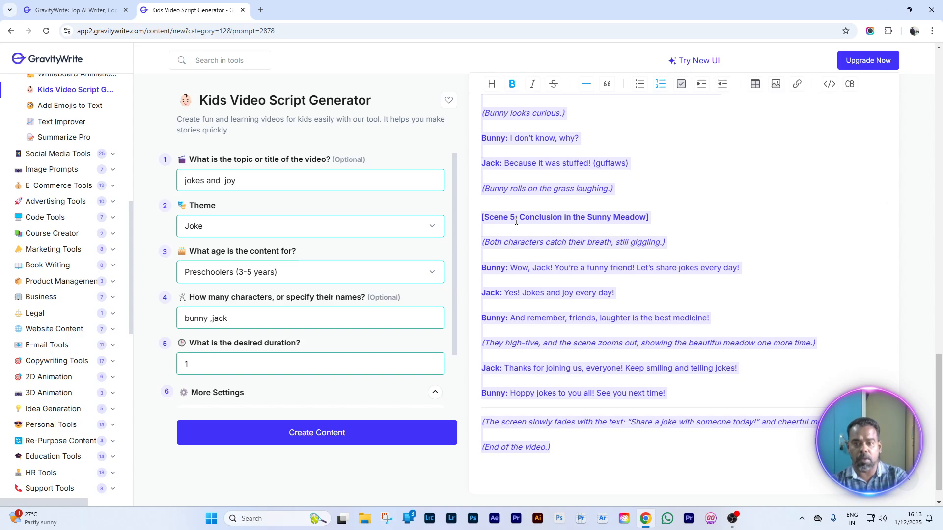
Create a blank document in Google Docs and paste the copied script into it
{"action": "left_click", "coordinate": [261, 10]}
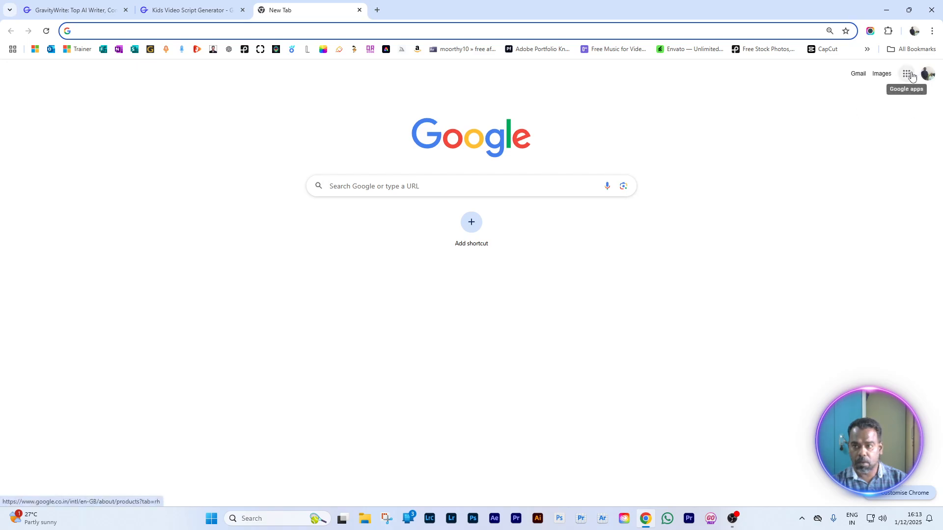
{"action": "left_click", "coordinate": [907, 74]}
{"action": "scroll", "coordinate": [882, 188], "scroll_direction": "down", "scroll_amount": 3}
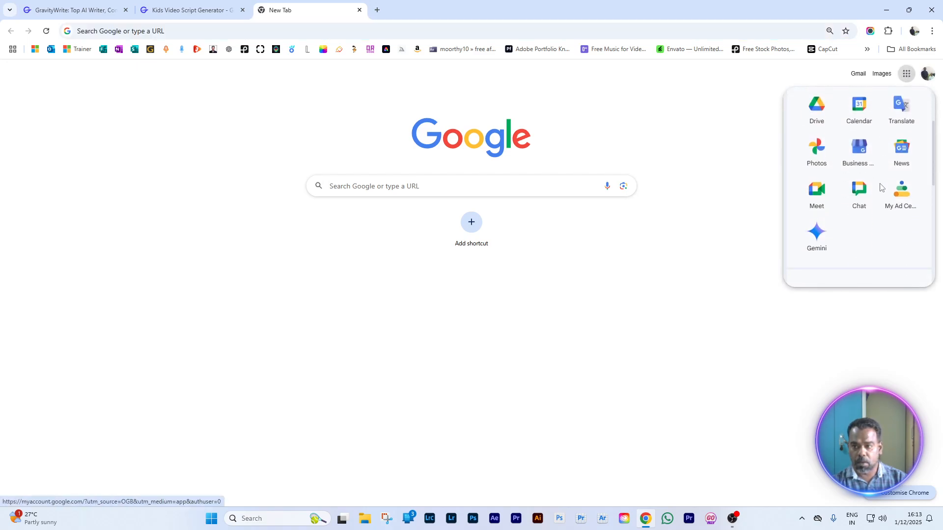
{"action": "left_click", "coordinate": [899, 255]}
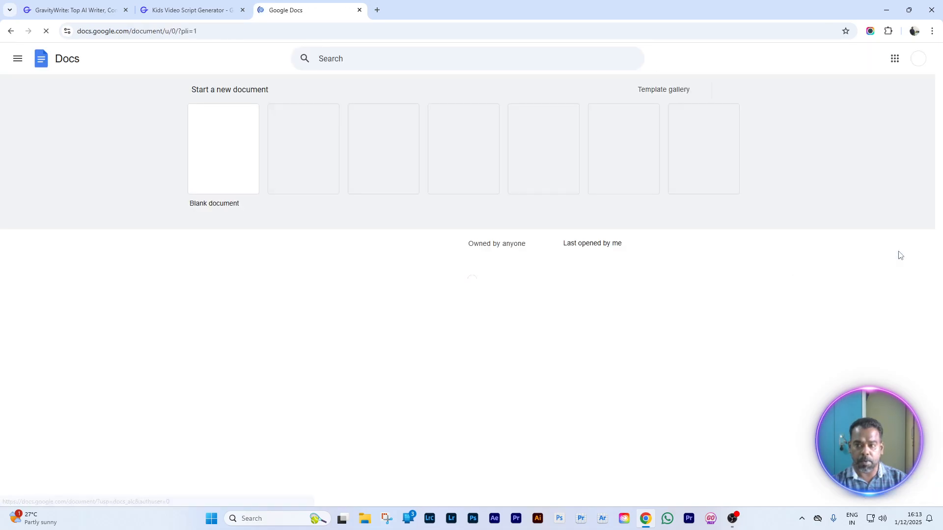
{"action": "left_click", "coordinate": [220, 156]}
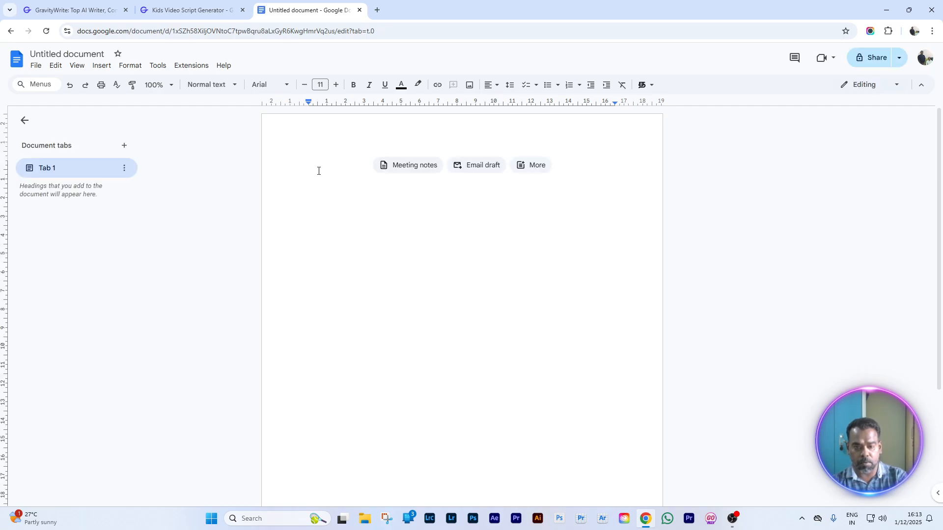
{"action": "key", "text": "ctrl+v"}
{"action": "scroll", "coordinate": [447, 329], "scroll_direction": "up", "scroll_amount": 20}
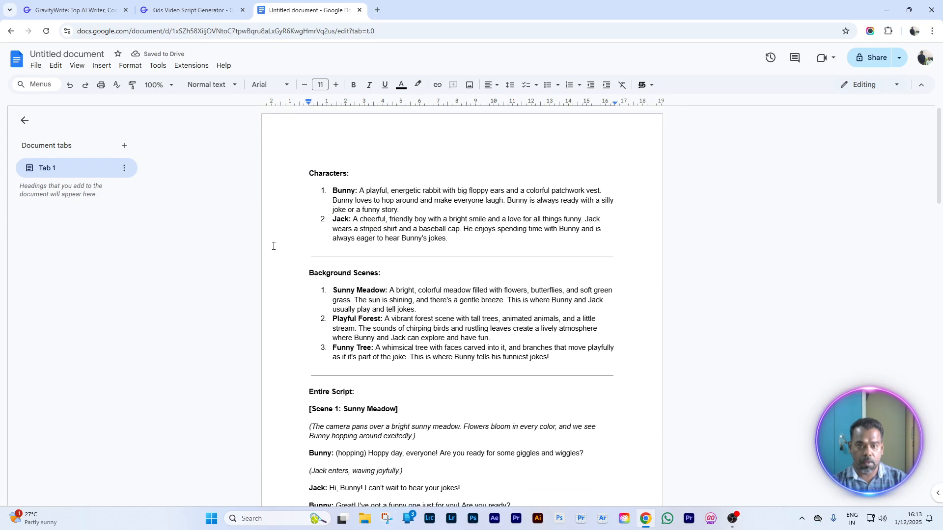
Check the generator's topic for the title and rename the Google Docs document as "jokes and joy"
{"action": "left_click", "coordinate": [165, 10]}
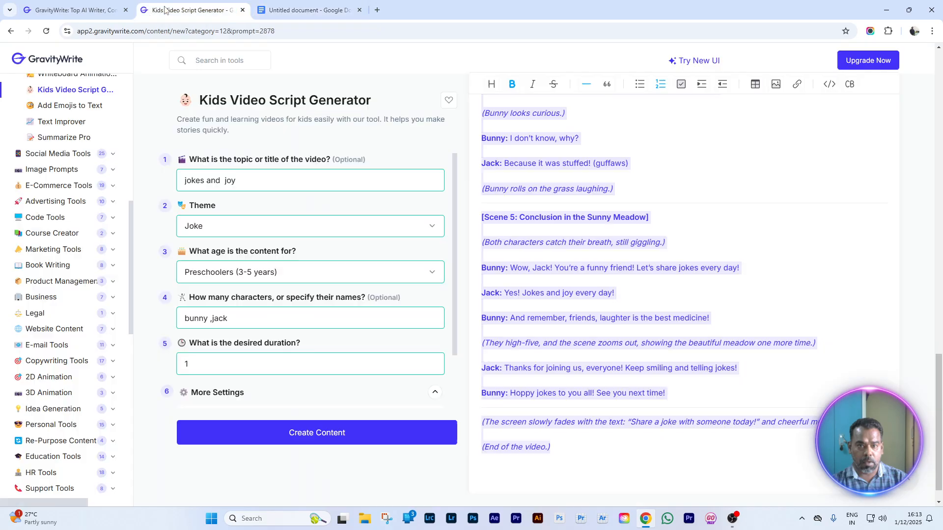
{"action": "scroll", "coordinate": [696, 279], "scroll_direction": "up", "scroll_amount": 20}
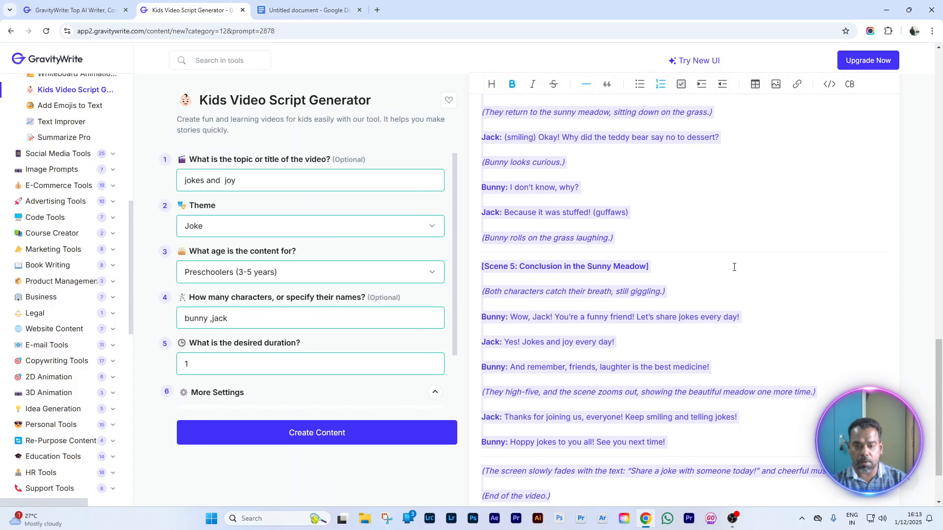
{"action": "scroll", "coordinate": [724, 297], "scroll_direction": "up", "scroll_amount": 5}
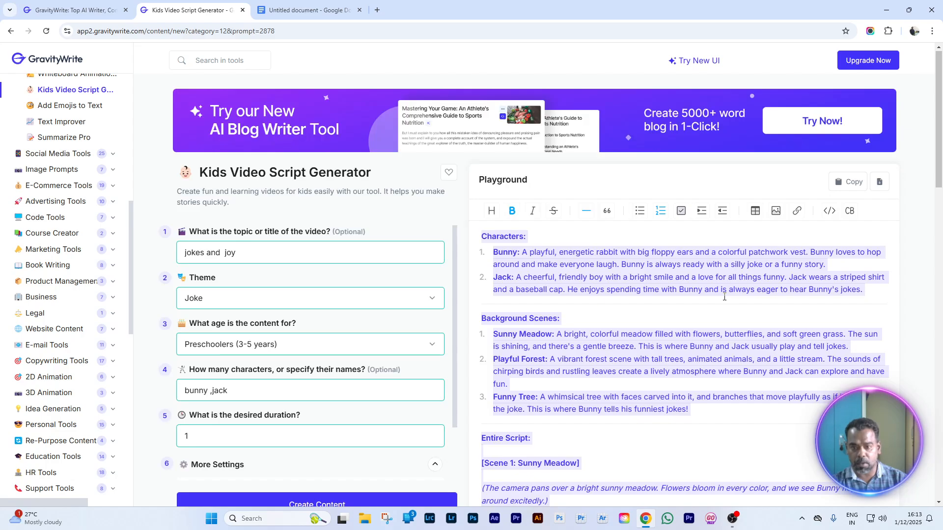
{"action": "left_click", "coordinate": [309, 9]}
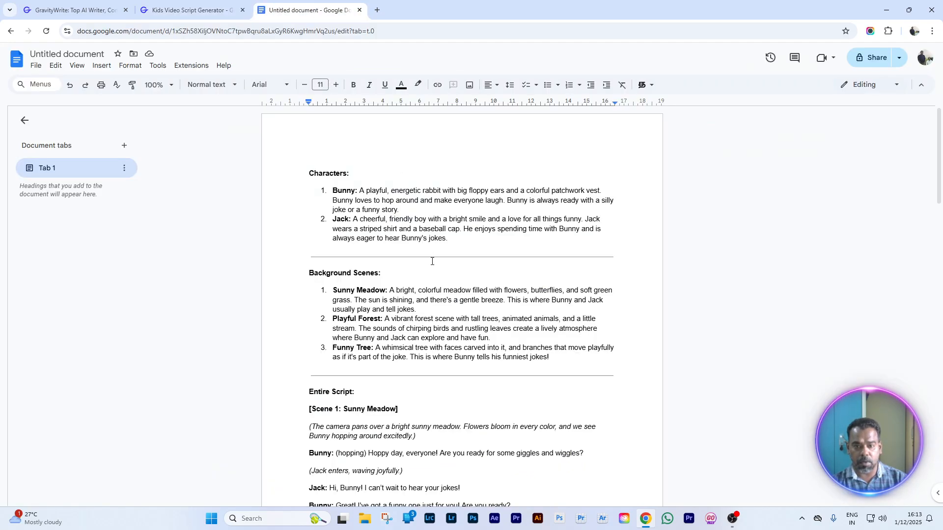
{"action": "left_click", "coordinate": [68, 54]}
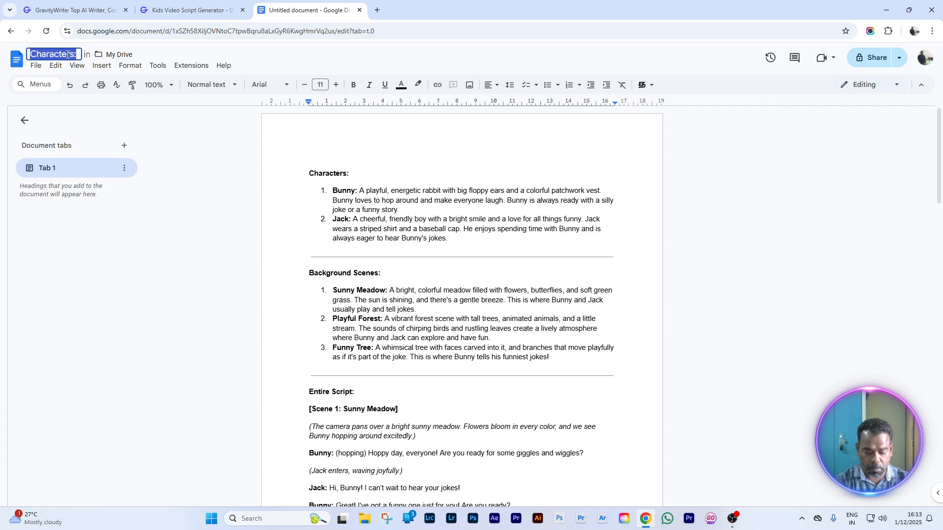
{"action": "type", "text": "j"}
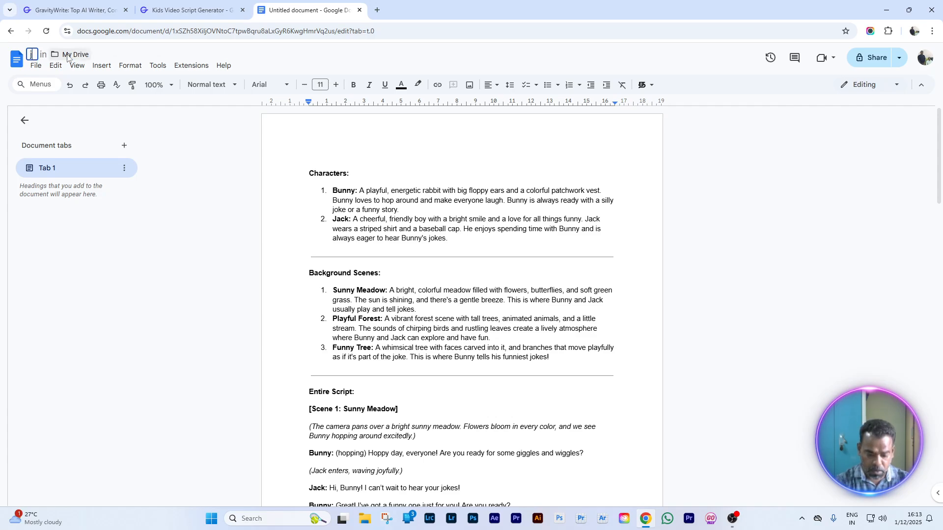
{"action": "type", "text": "okes and"}
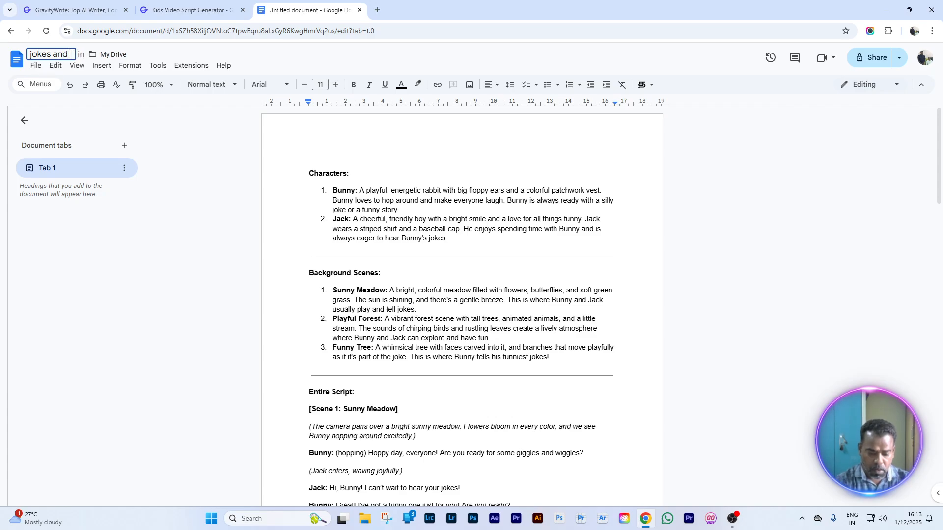
{"action": "type", "text": " joy"}
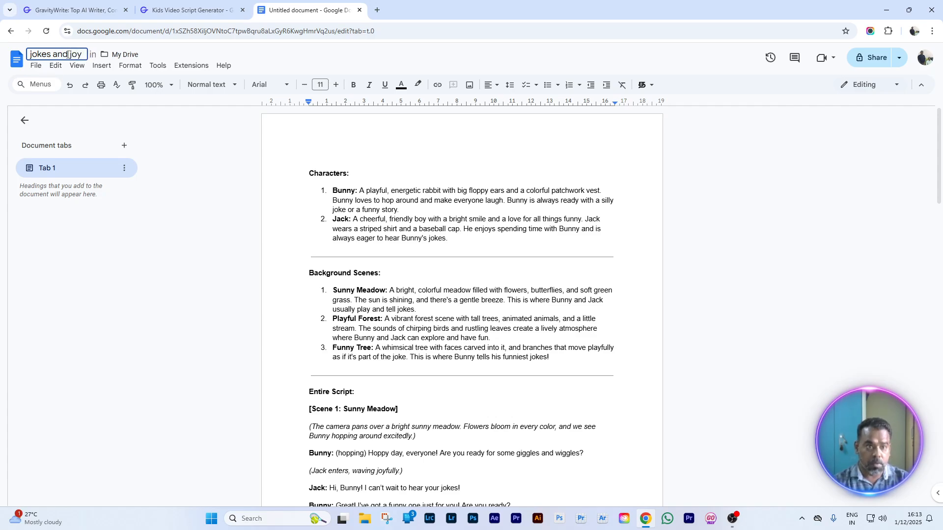
{"action": "left_click", "coordinate": [190, 207]}
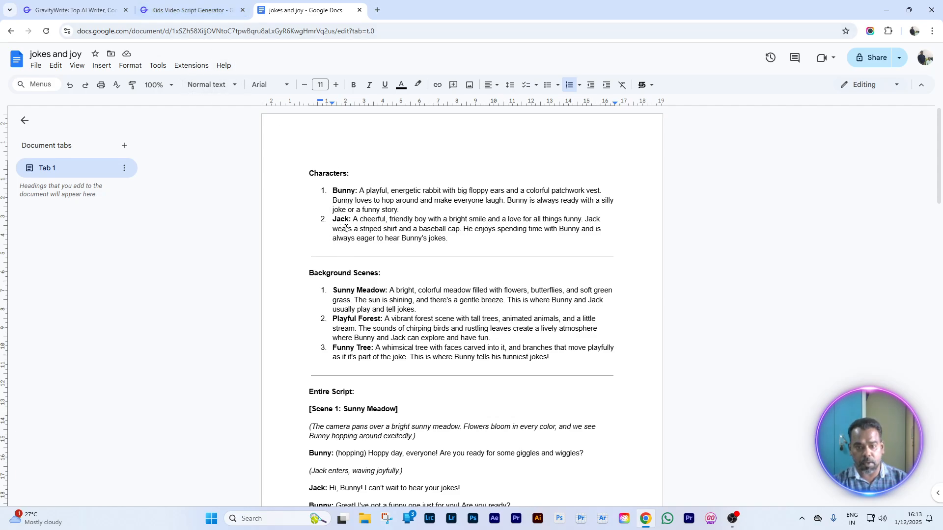
{"action": "scroll", "coordinate": [413, 235], "scroll_direction": "down", "scroll_amount": 3}
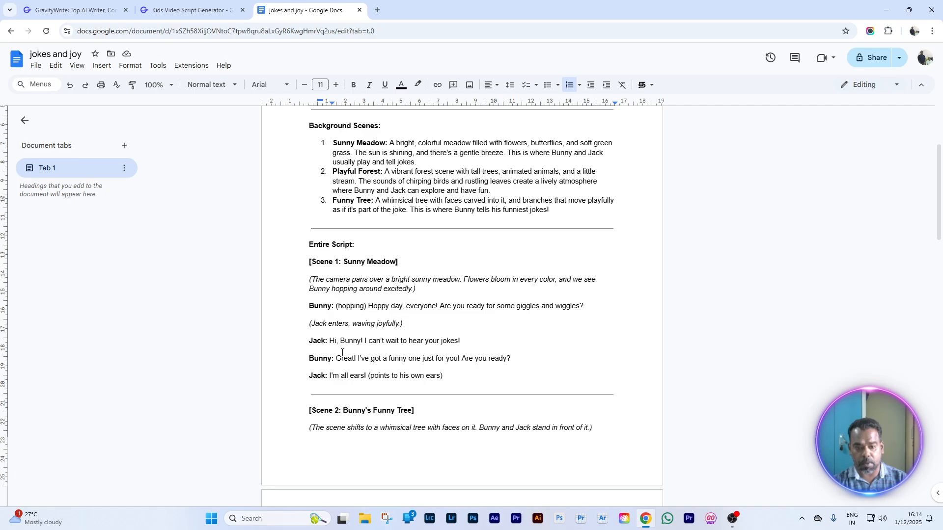
{"action": "scroll", "coordinate": [342, 352], "scroll_direction": "down", "scroll_amount": 13}
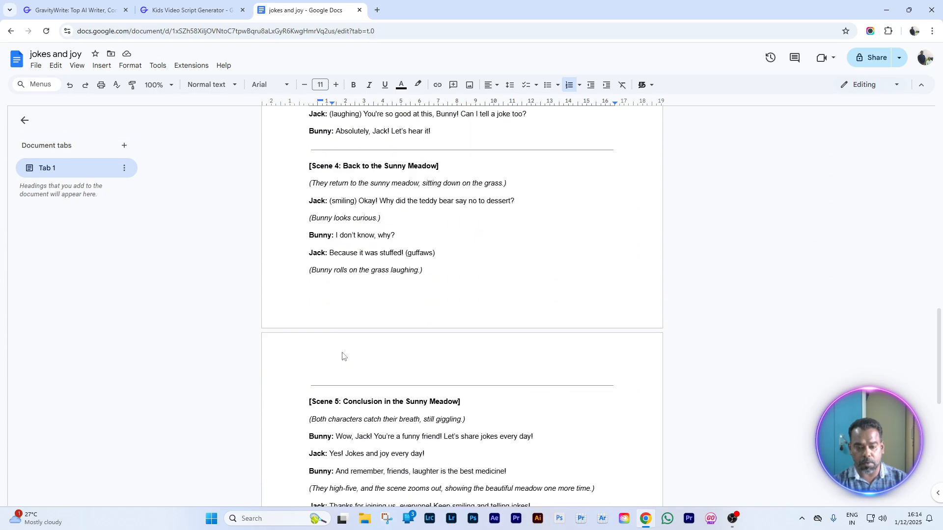
{"action": "scroll", "coordinate": [342, 356], "scroll_direction": "down", "scroll_amount": 8}
{"action": "scroll", "coordinate": [280, 238], "scroll_direction": "up", "scroll_amount": 7}
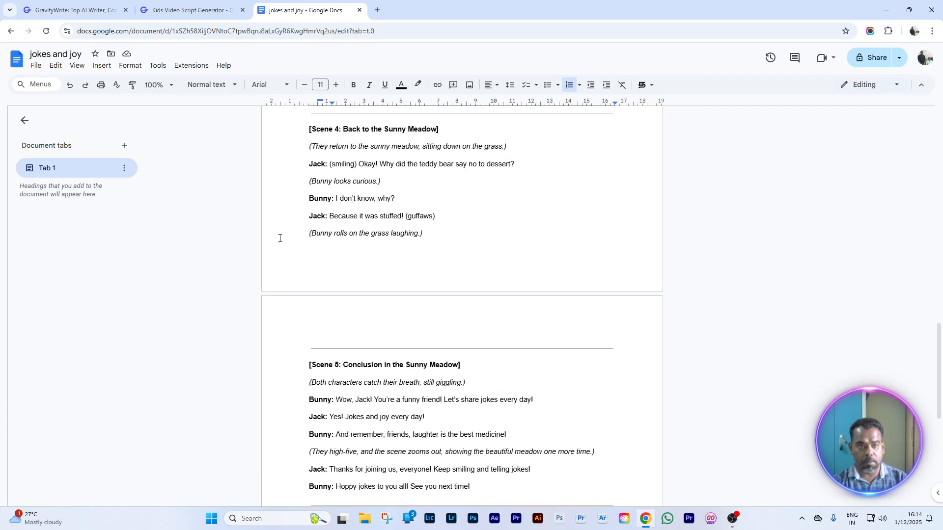
Return to GravityWrite's Kids Video Script Generator and set the script language to Tamil (தமிழ்)
{"action": "left_click", "coordinate": [173, 11]}
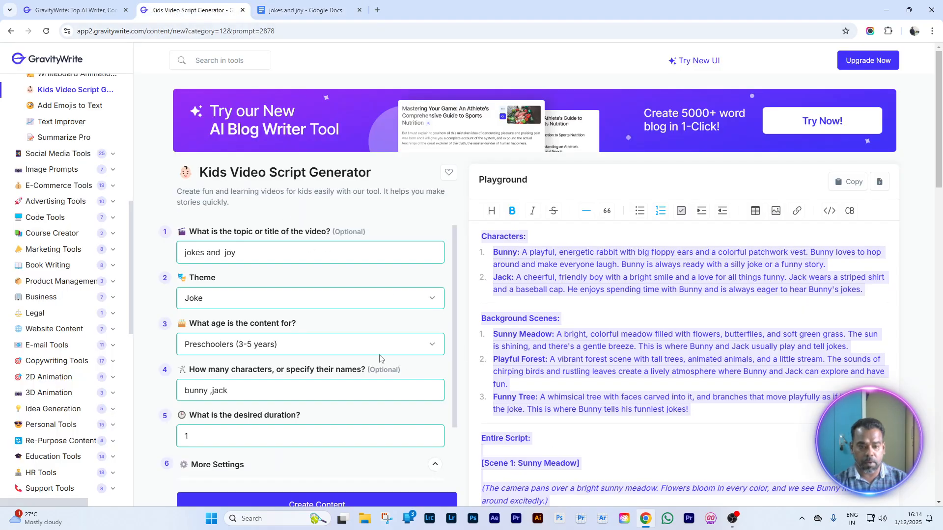
{"action": "scroll", "coordinate": [399, 296], "scroll_direction": "down", "scroll_amount": 1}
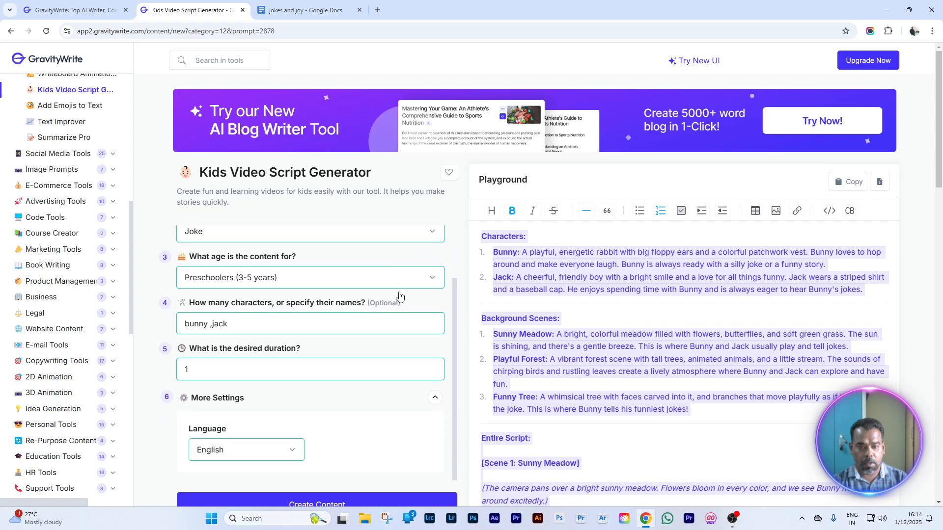
{"action": "left_click", "coordinate": [294, 454]}
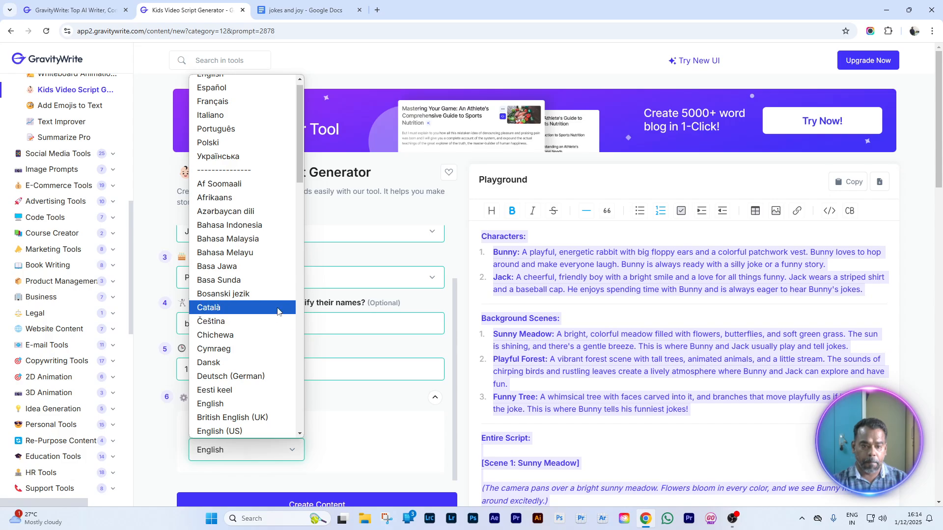
{"action": "scroll", "coordinate": [277, 311], "scroll_direction": "down", "scroll_amount": 15}
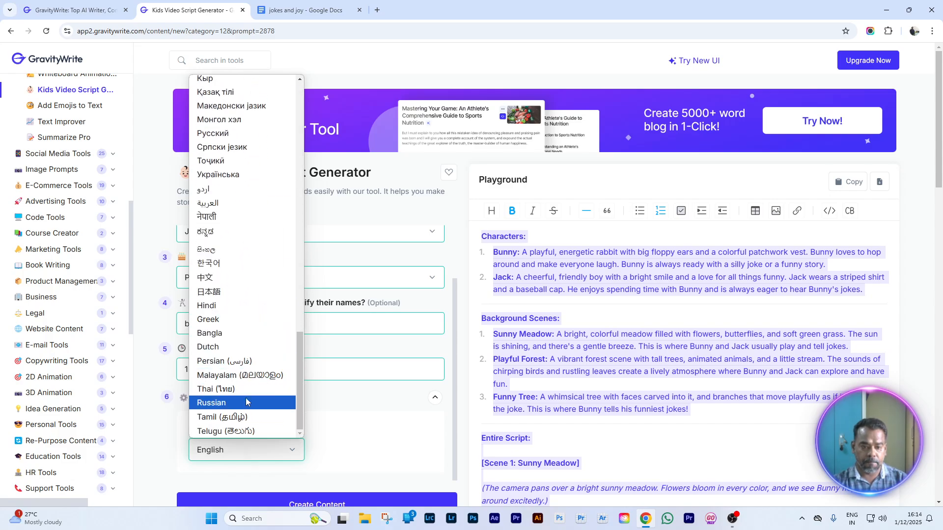
{"action": "left_click", "coordinate": [245, 418]}
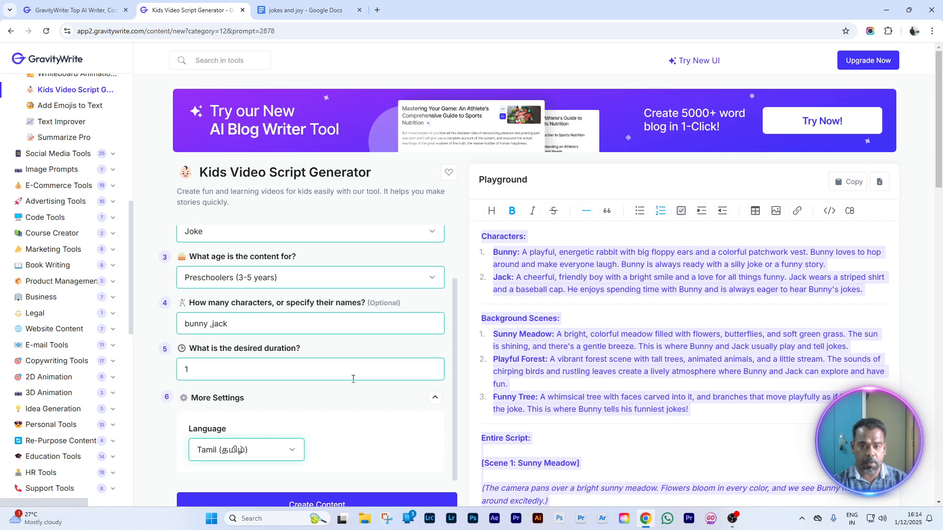
Generate the kids video script in Tamil and look through its characters, background scenes and dialogue
{"action": "scroll", "coordinate": [353, 379], "scroll_direction": "down", "scroll_amount": 3}
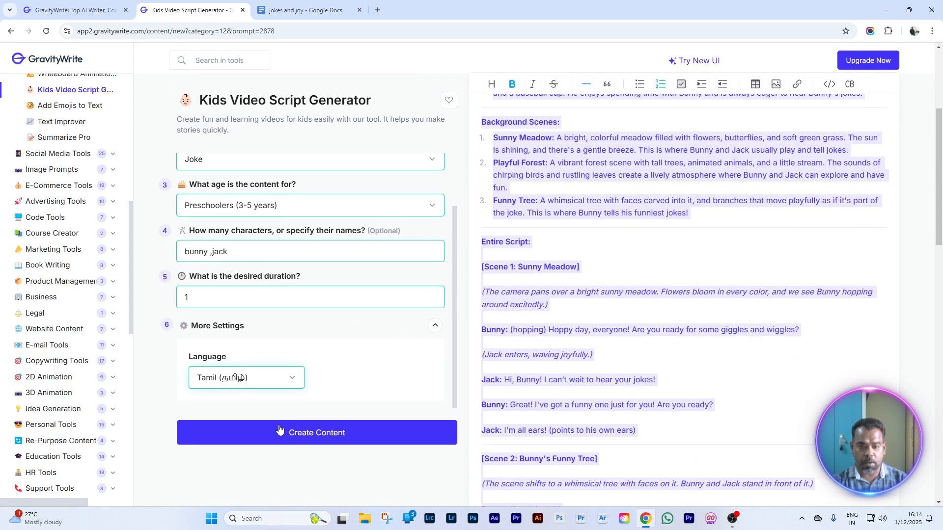
{"action": "left_click", "coordinate": [314, 433]}
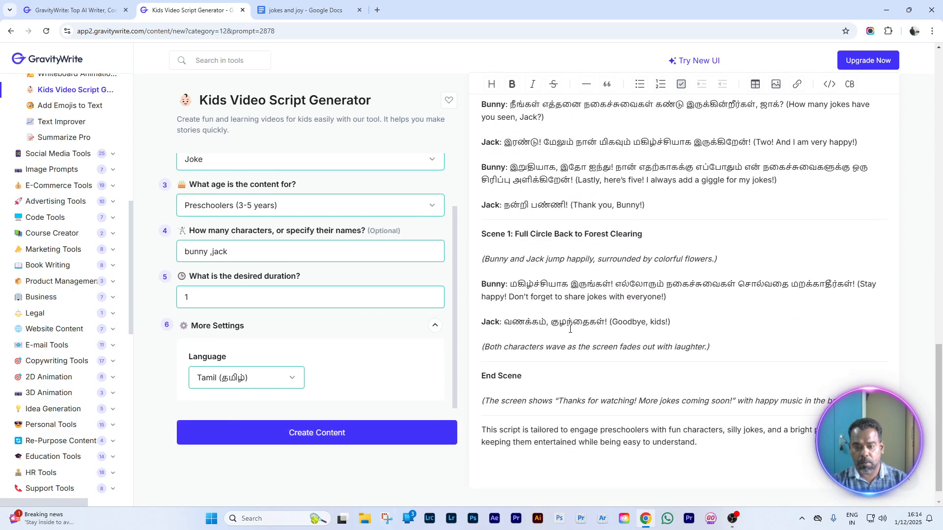
{"action": "scroll", "coordinate": [570, 329], "scroll_direction": "up", "scroll_amount": 15}
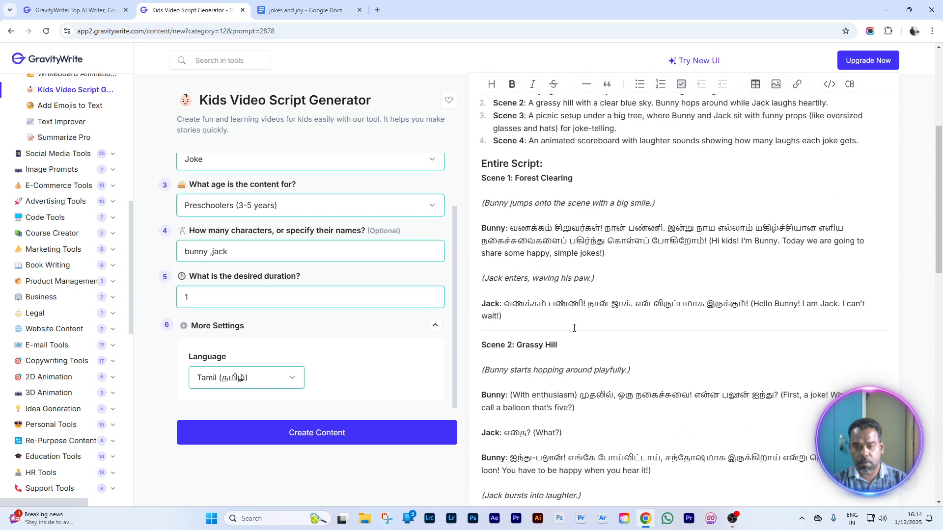
{"action": "scroll", "coordinate": [573, 328], "scroll_direction": "up", "scroll_amount": 5}
{"action": "scroll", "coordinate": [596, 368], "scroll_direction": "down", "scroll_amount": 3}
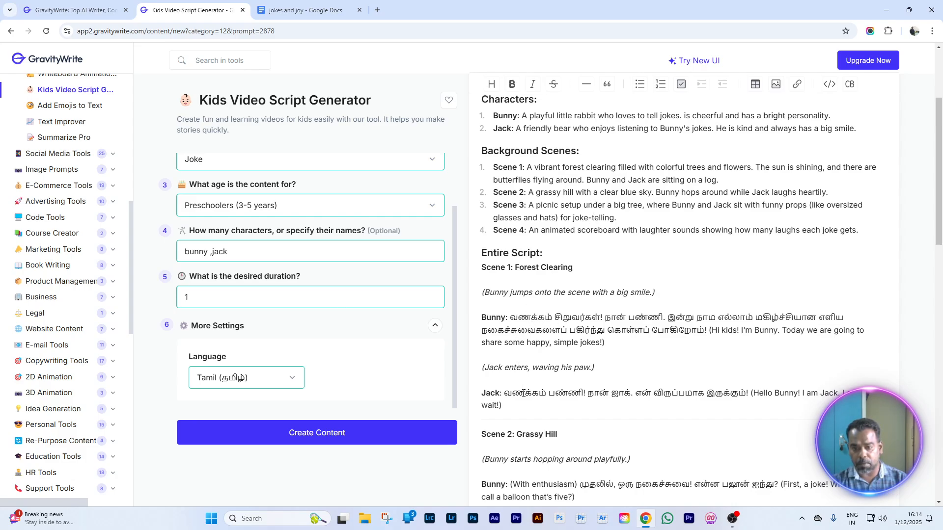
{"action": "scroll", "coordinate": [551, 394], "scroll_direction": "down", "scroll_amount": 10}
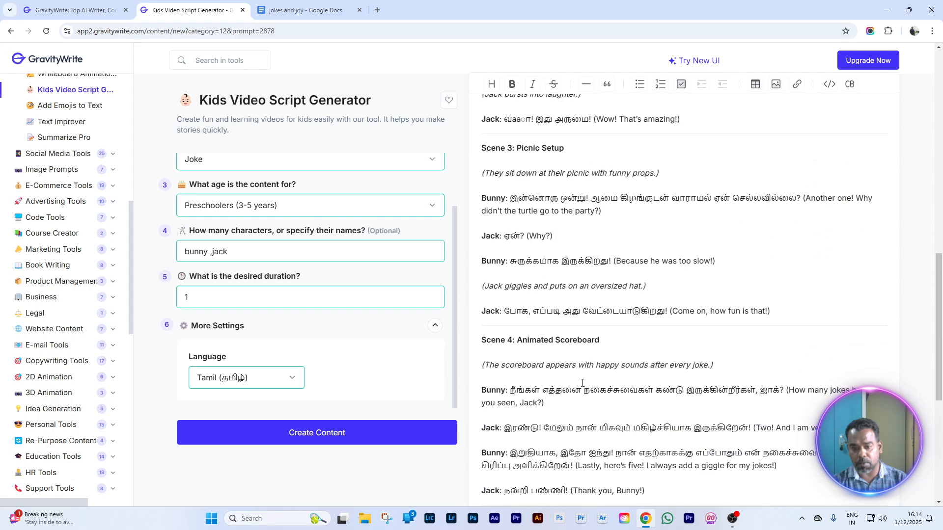
{"action": "scroll", "coordinate": [574, 362], "scroll_direction": "up", "scroll_amount": 12}
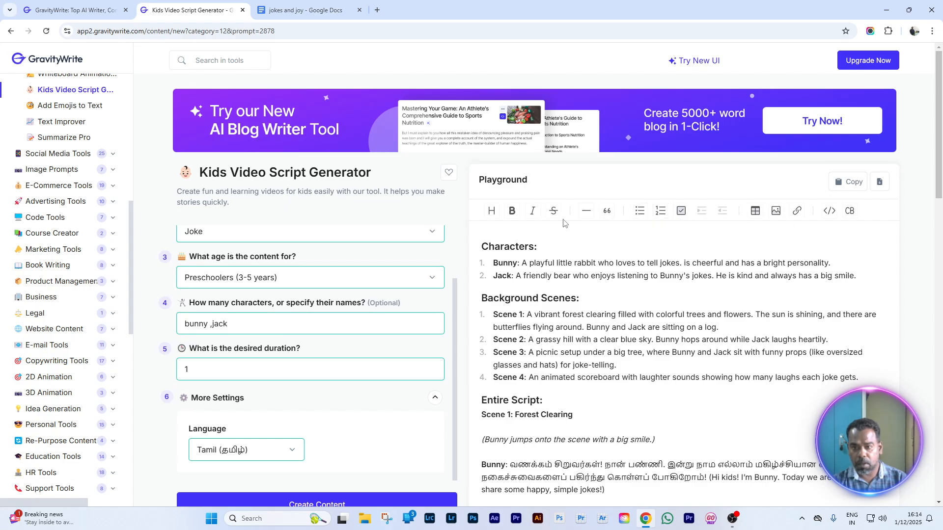
Copy the generated Tamil script and paste it into a new blank Google Docs document
{"action": "left_click", "coordinate": [849, 184]}
{"action": "left_click", "coordinate": [308, 10]}
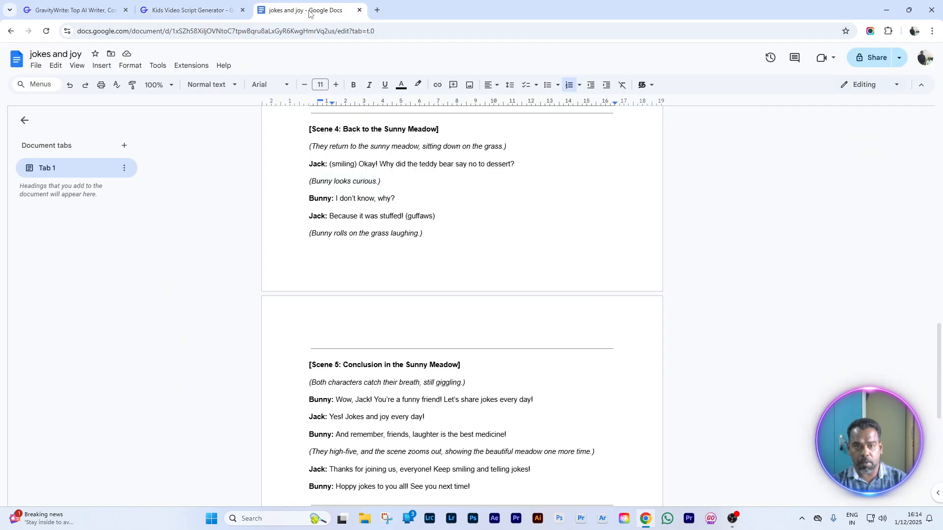
{"action": "left_click", "coordinate": [16, 59]}
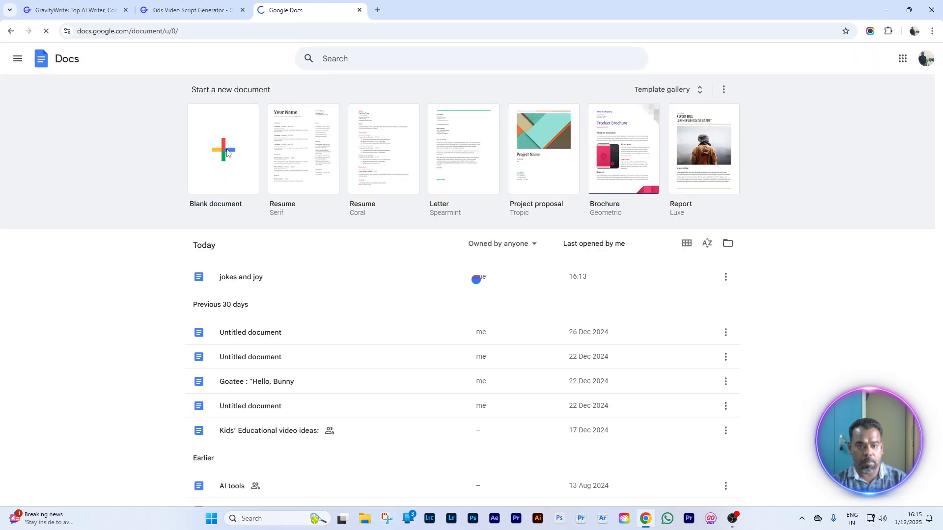
{"action": "left_click", "coordinate": [227, 153]}
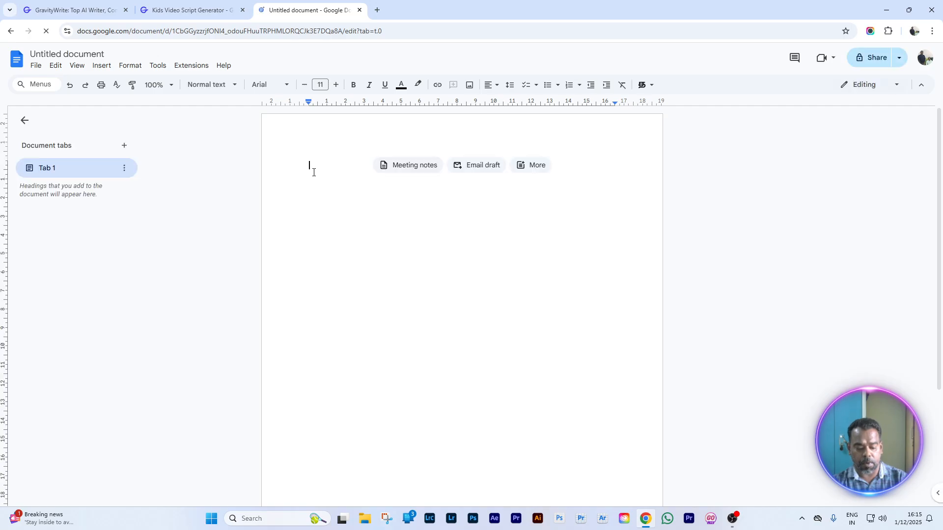
{"action": "key", "text": "ctrl+v"}
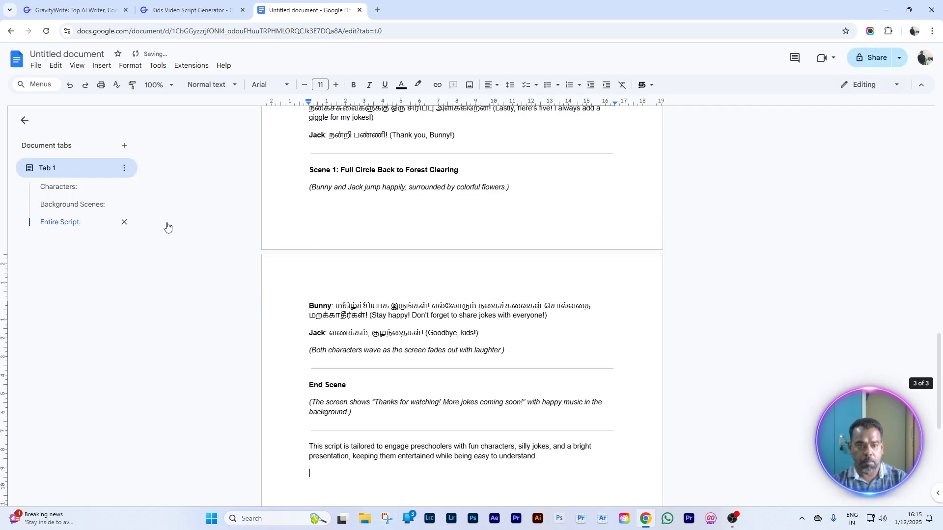
Rename the new document as "jokes and joy in tamil"
{"action": "scroll", "coordinate": [334, 309], "scroll_direction": "up", "scroll_amount": 5}
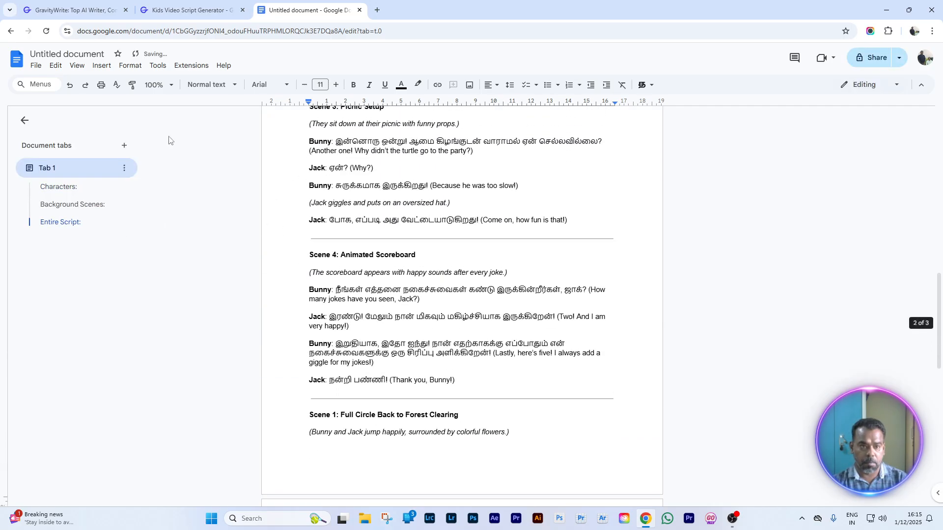
{"action": "left_click", "coordinate": [75, 53]}
{"action": "type", "text": "j"}
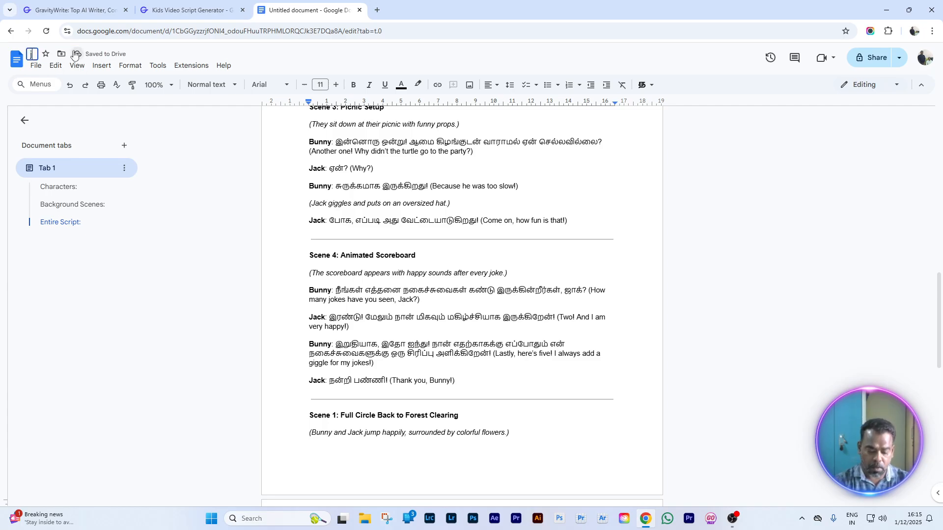
{"action": "type", "text": "okes"}
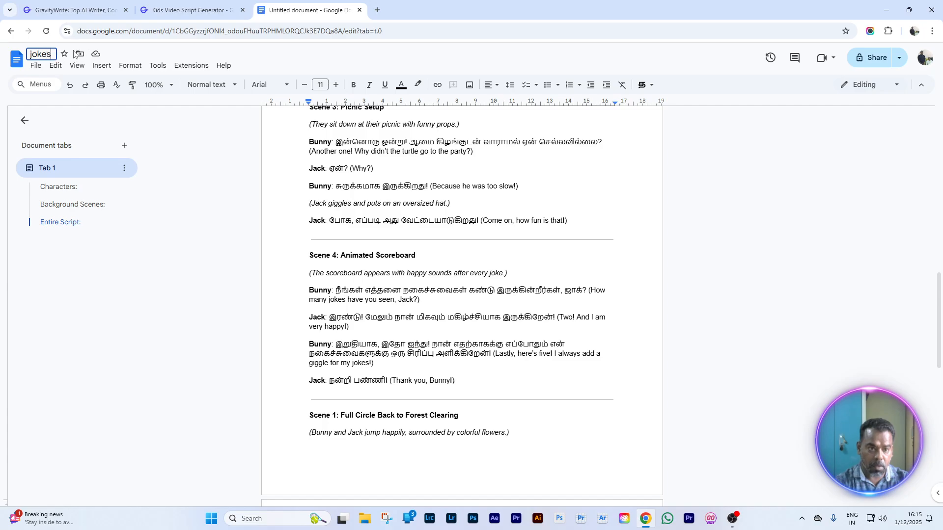
{"action": "type", "text": " and"}
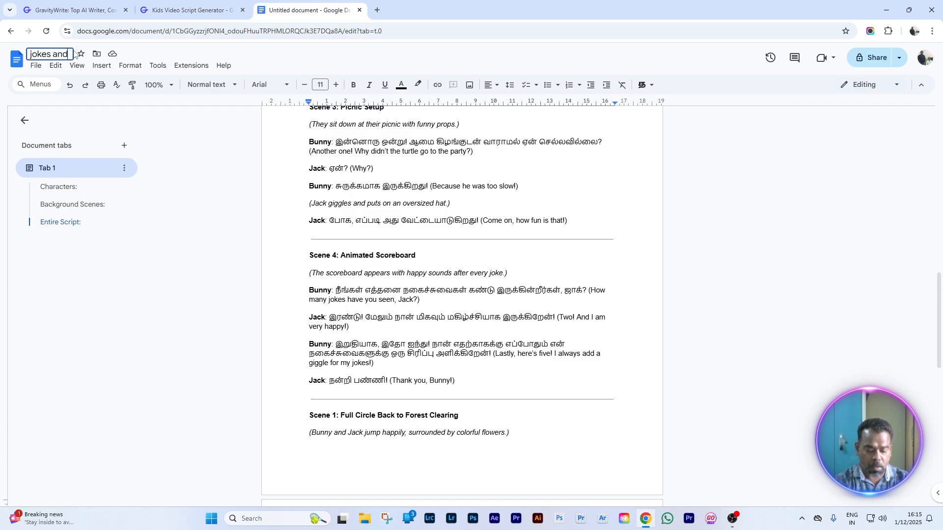
{"action": "type", "text": " joy"}
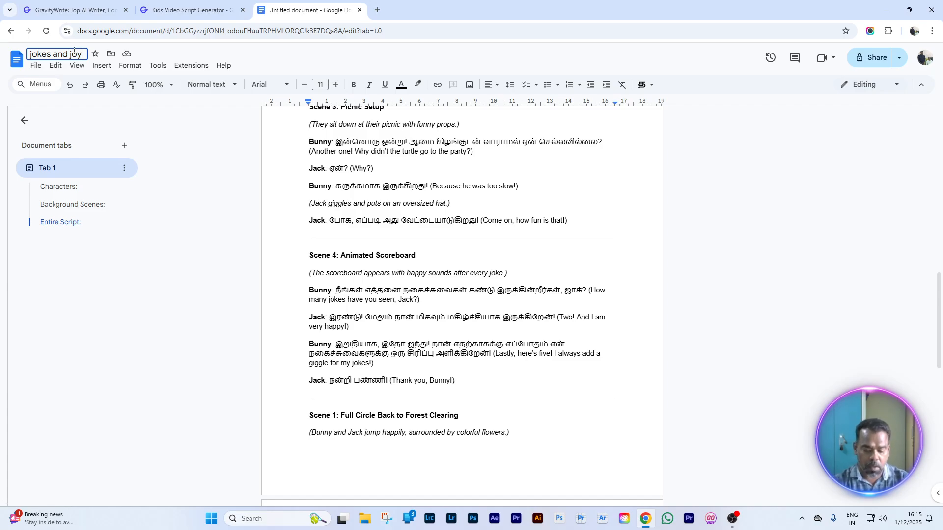
{"action": "type", "text": " in t"}
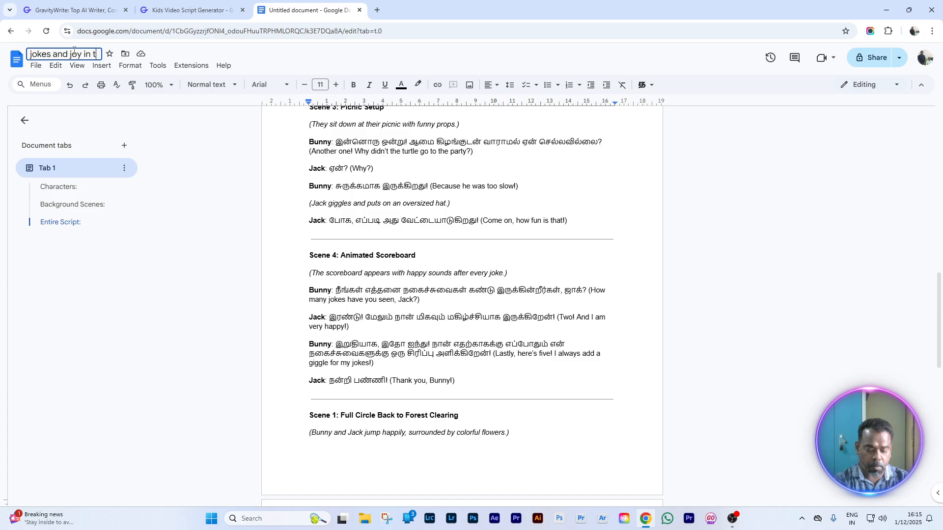
{"action": "type", "text": "amil"}
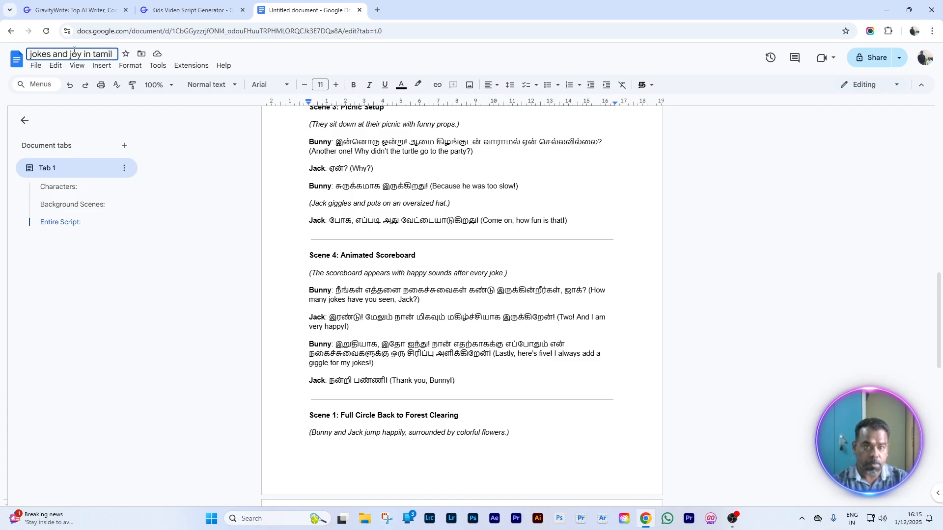
{"action": "key", "text": "Return"}
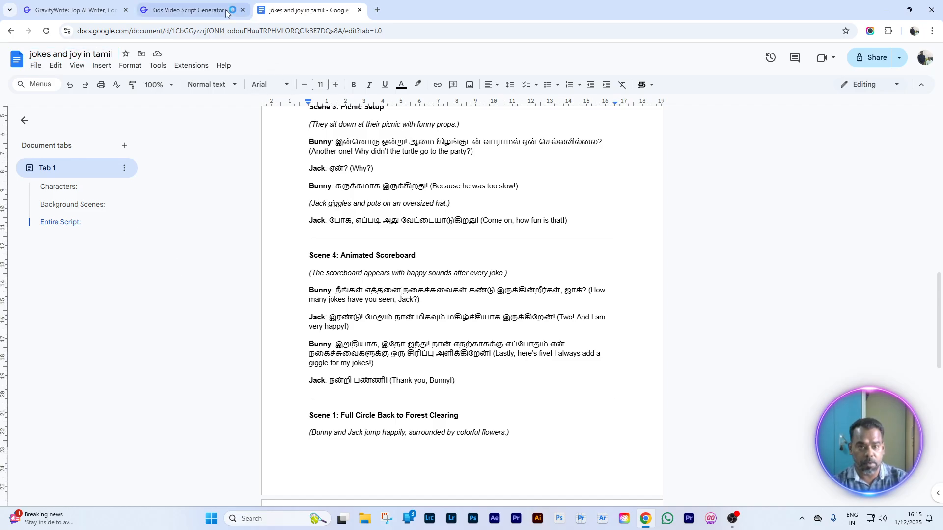
Return to GravityWrite and review the generator's settings and the Tamil script from the characters to the final scenes
{"action": "left_click", "coordinate": [192, 10]}
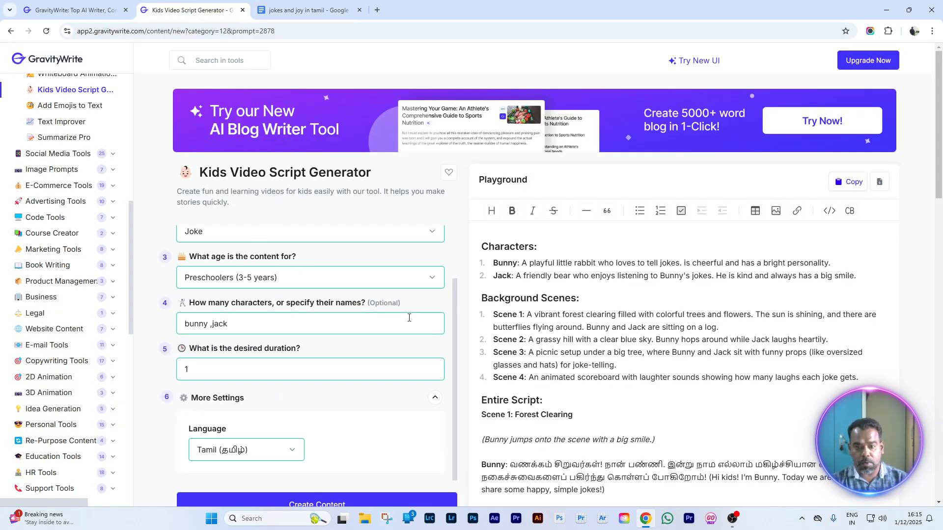
{"action": "scroll", "coordinate": [409, 317], "scroll_direction": "up", "scroll_amount": 2}
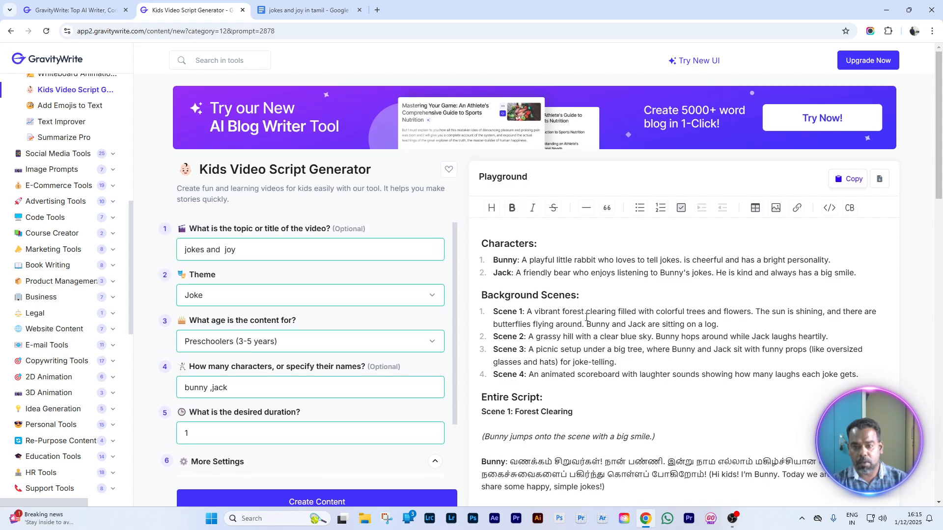
{"action": "scroll", "coordinate": [587, 318], "scroll_direction": "down", "scroll_amount": 3}
{"action": "scroll", "coordinate": [587, 317], "scroll_direction": "up", "scroll_amount": 3}
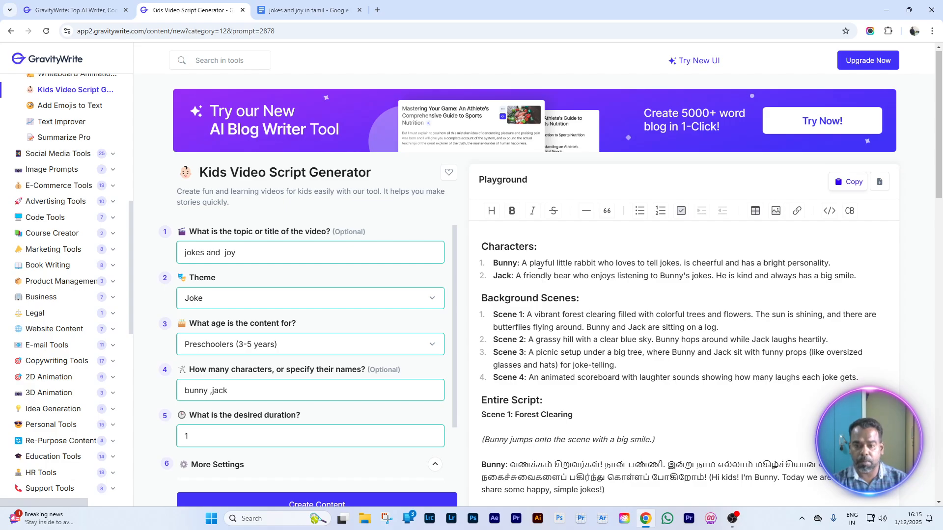
{"action": "scroll", "coordinate": [544, 348], "scroll_direction": "down", "scroll_amount": 3}
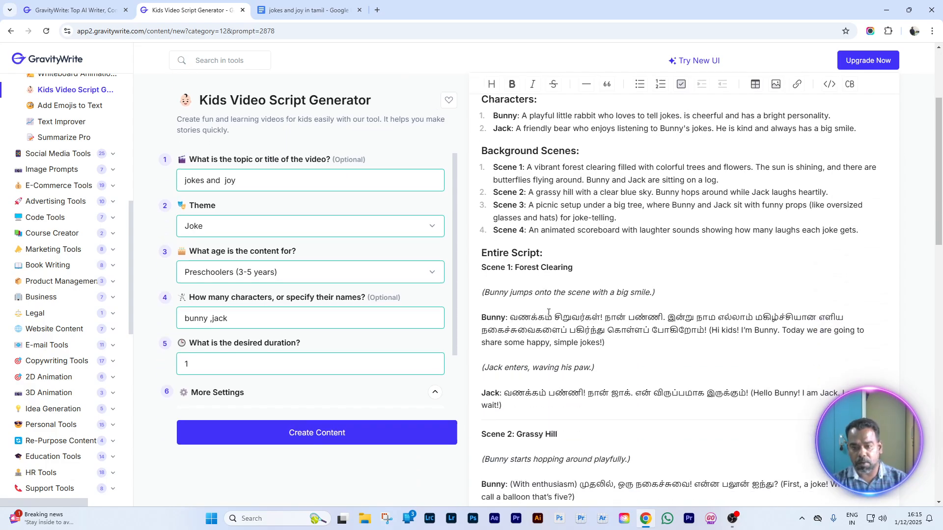
{"action": "scroll", "coordinate": [535, 239], "scroll_direction": "down", "scroll_amount": 10}
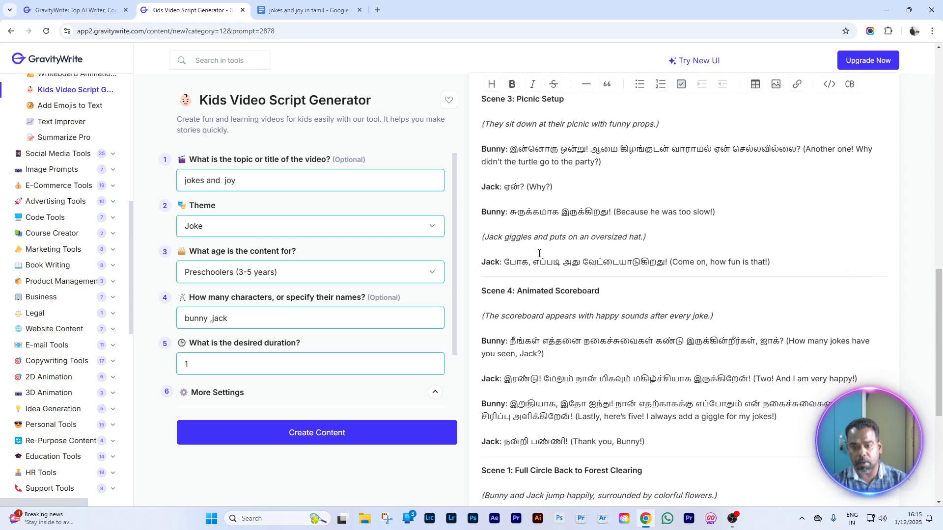
{"action": "scroll", "coordinate": [539, 253], "scroll_direction": "down", "scroll_amount": 4}
{"action": "scroll", "coordinate": [539, 253], "scroll_direction": "up", "scroll_amount": 15}
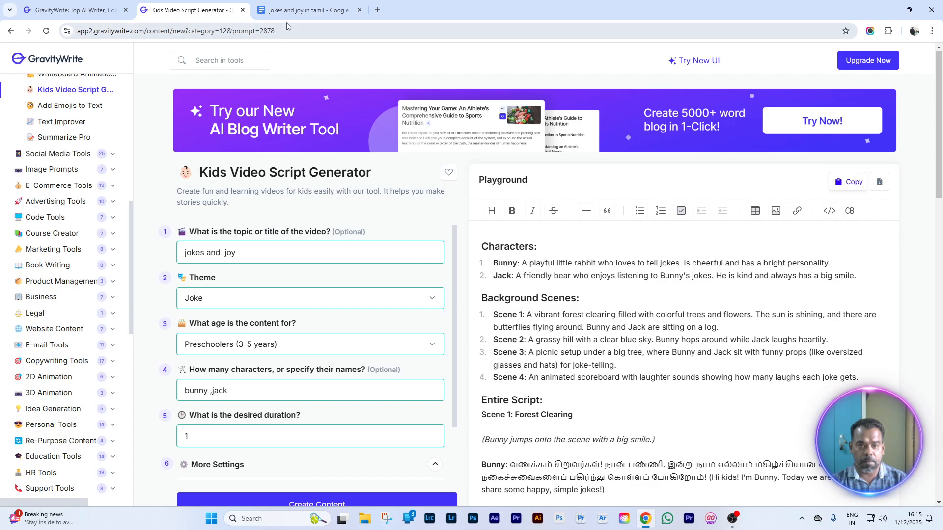
Search Google for elevenlabs in a new browser tab and open the ElevenLabs Generative Voice AI site
{"action": "left_click", "coordinate": [303, 11]}
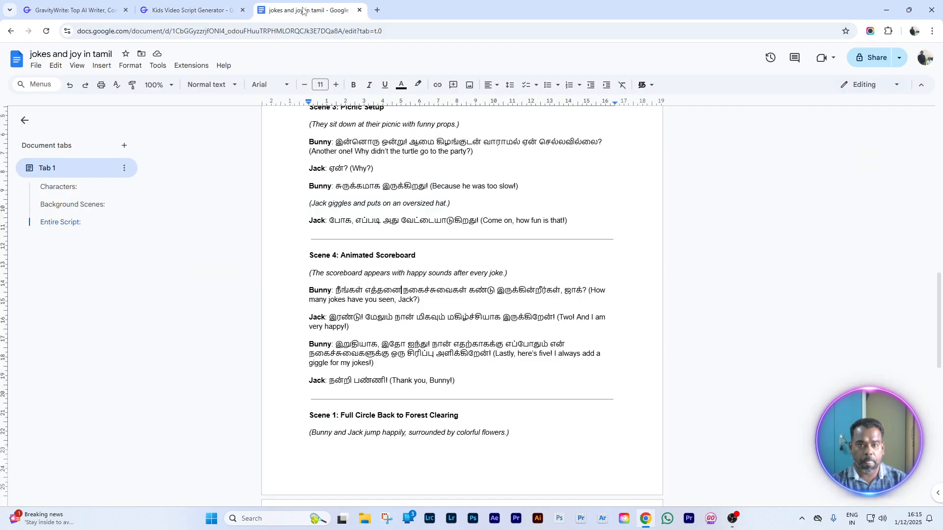
{"action": "left_click", "coordinate": [378, 11]}
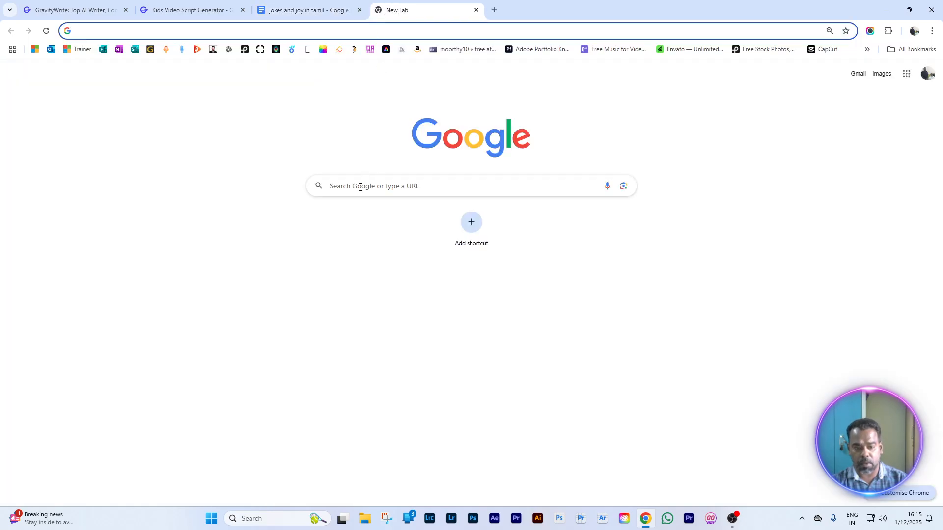
{"action": "left_click", "coordinate": [361, 186]}
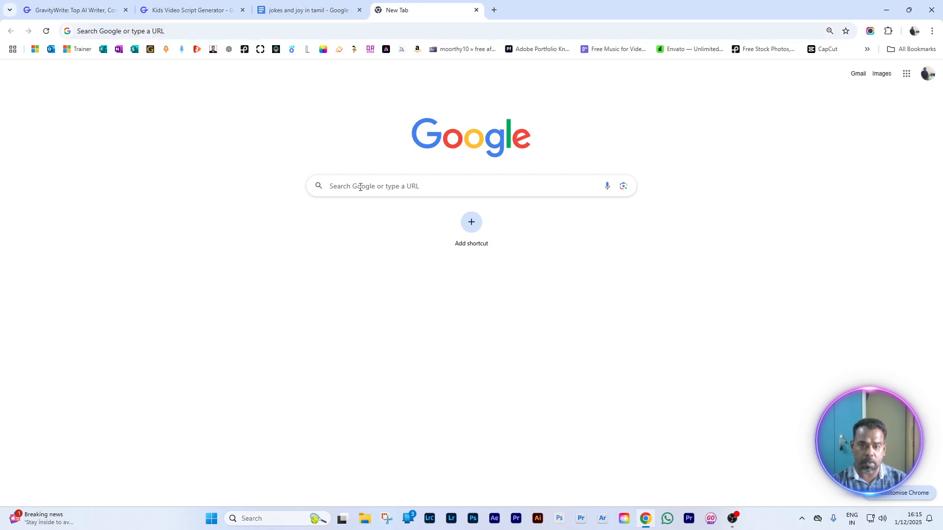
{"action": "type", "text": "ele"}
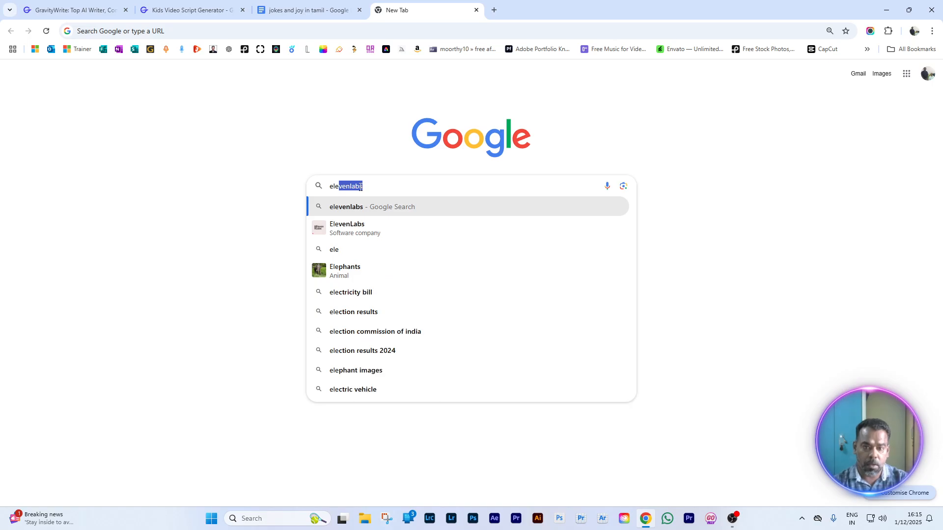
{"action": "left_click", "coordinate": [347, 215]}
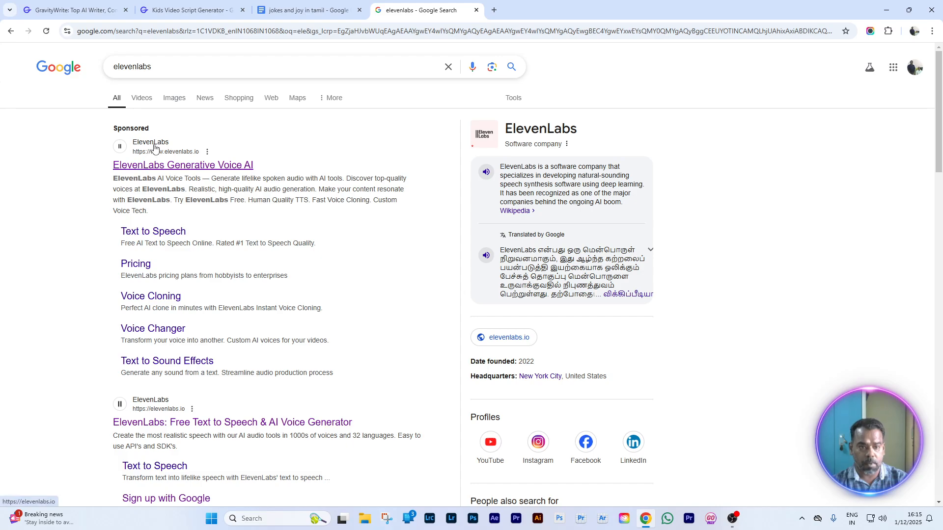
{"action": "left_click", "coordinate": [195, 167]}
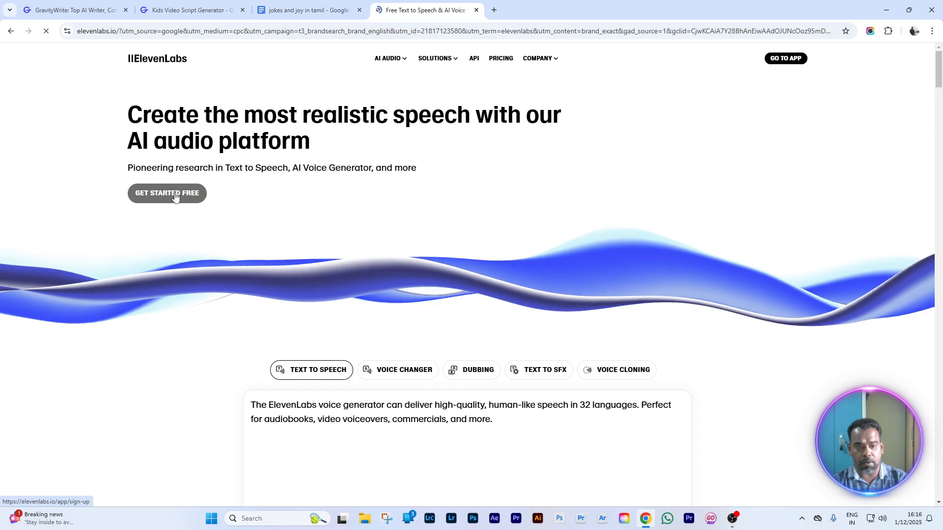
Enter the ElevenLabs app, look at the Voice Changer page and return to Text to Speech
{"action": "left_click", "coordinate": [175, 195]}
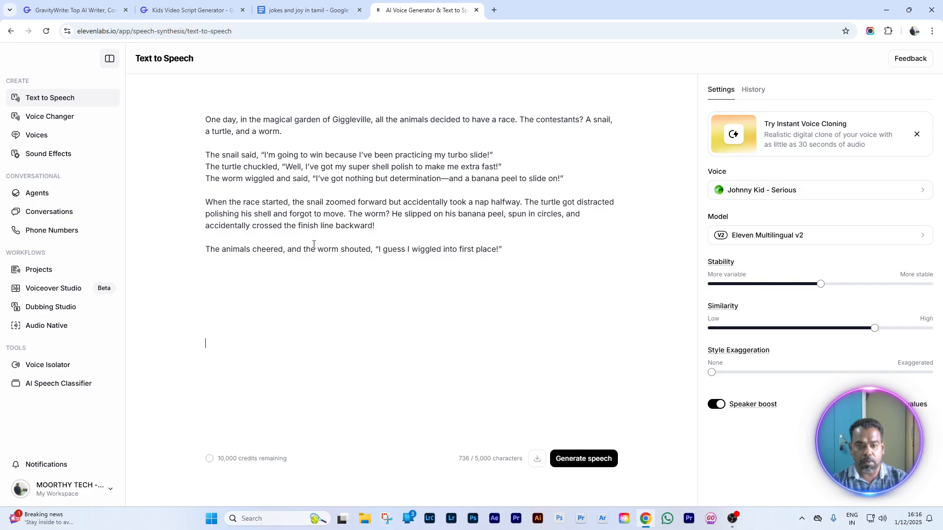
{"action": "left_click", "coordinate": [56, 119]}
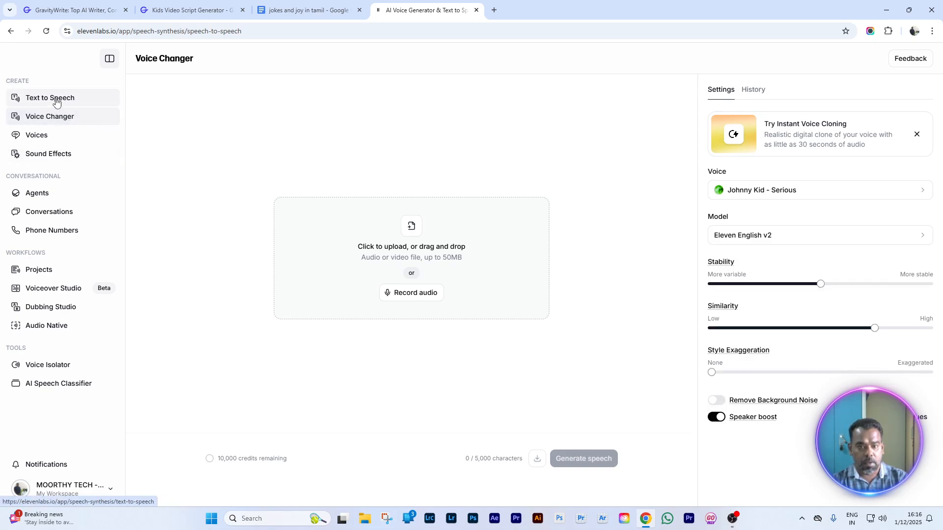
{"action": "left_click", "coordinate": [55, 100]}
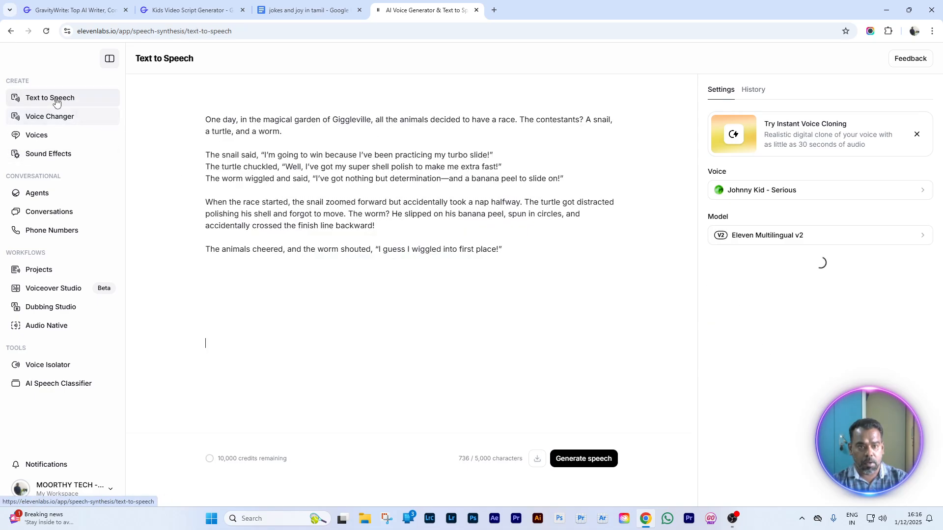
Switch to Google Docs, go back to the document list and open the "jokes and joy" document
{"action": "left_click", "coordinate": [299, 9]}
{"action": "scroll", "coordinate": [422, 259], "scroll_direction": "up", "scroll_amount": 15}
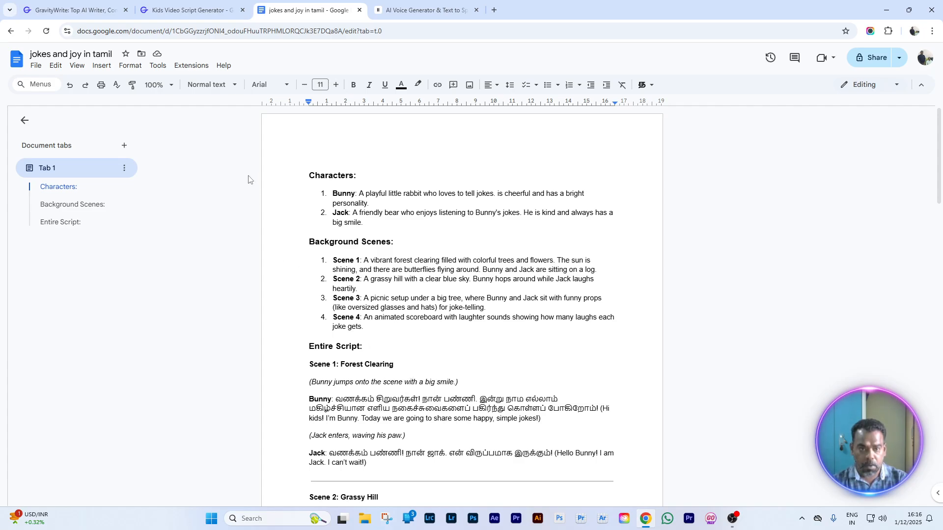
{"action": "left_click", "coordinate": [17, 59]}
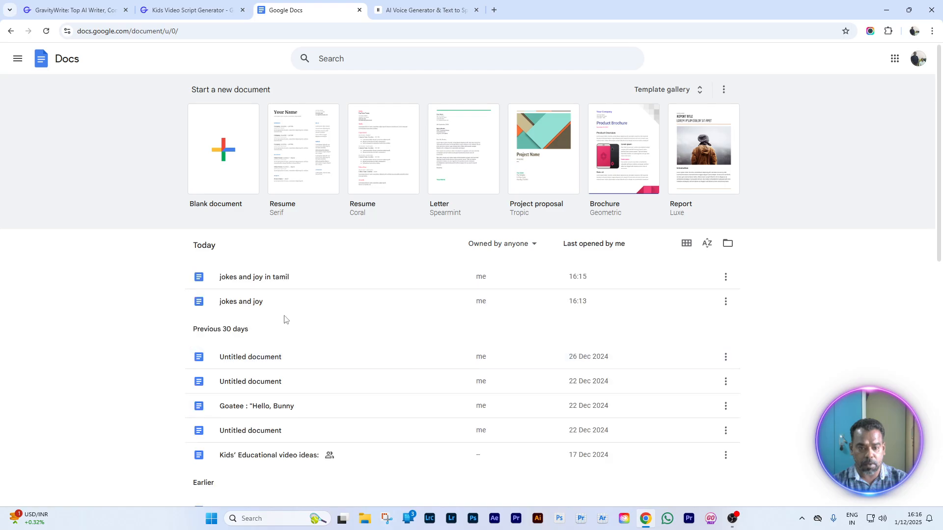
{"action": "left_click", "coordinate": [300, 306]}
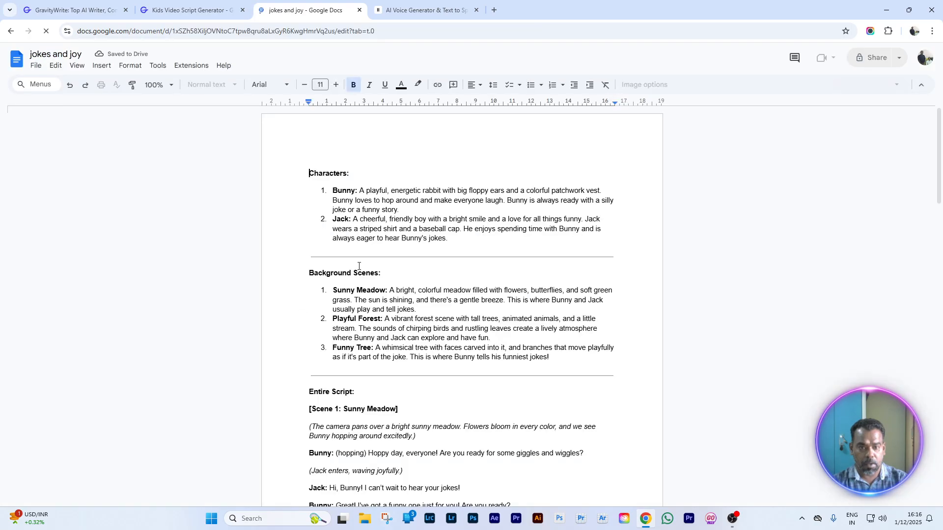
{"action": "scroll", "coordinate": [380, 310], "scroll_direction": "down", "scroll_amount": 3}
{"action": "scroll", "coordinate": [380, 310], "scroll_direction": "up", "scroll_amount": 3}
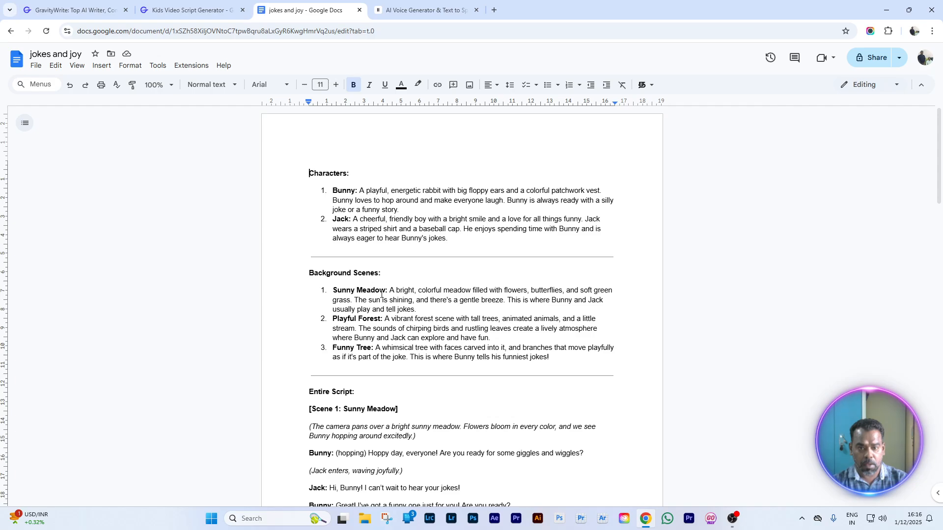
Copy Bunny's first line of Scene 1 ("(hopping) Hoppy day, everyone!...") and replace the ElevenLabs Text to Speech text with it
{"action": "scroll", "coordinate": [383, 295], "scroll_direction": "down", "scroll_amount": 2}
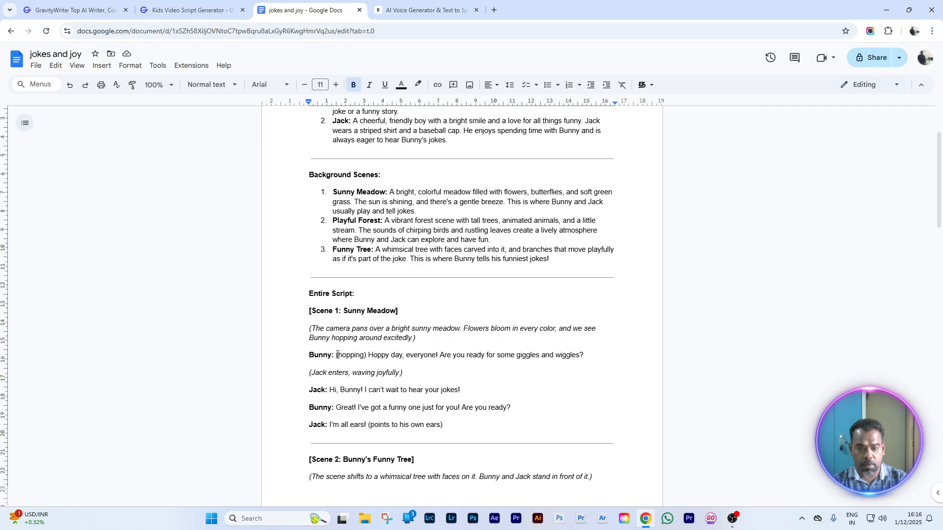
{"action": "left_click_drag", "start_coordinate": [337, 355], "coordinate": [587, 355]}
{"action": "key", "text": "ctrl+c"}
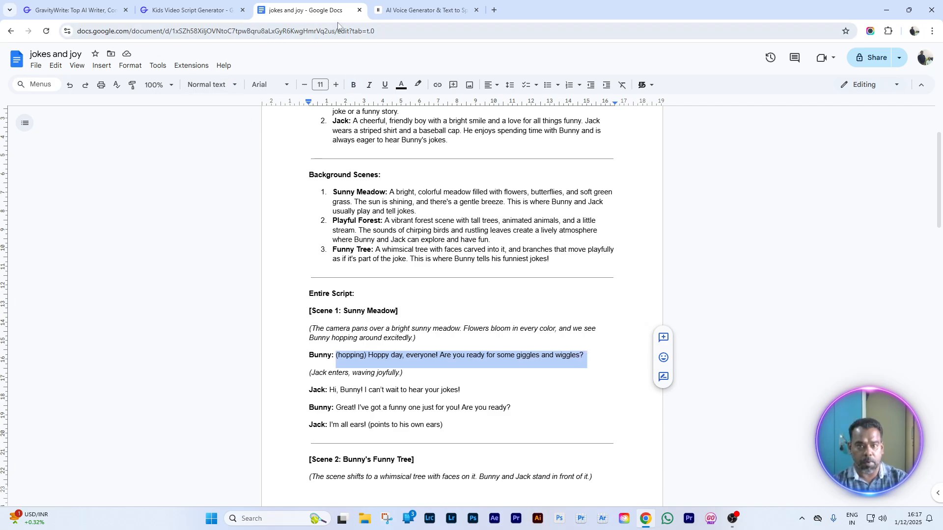
{"action": "left_click", "coordinate": [410, 9]}
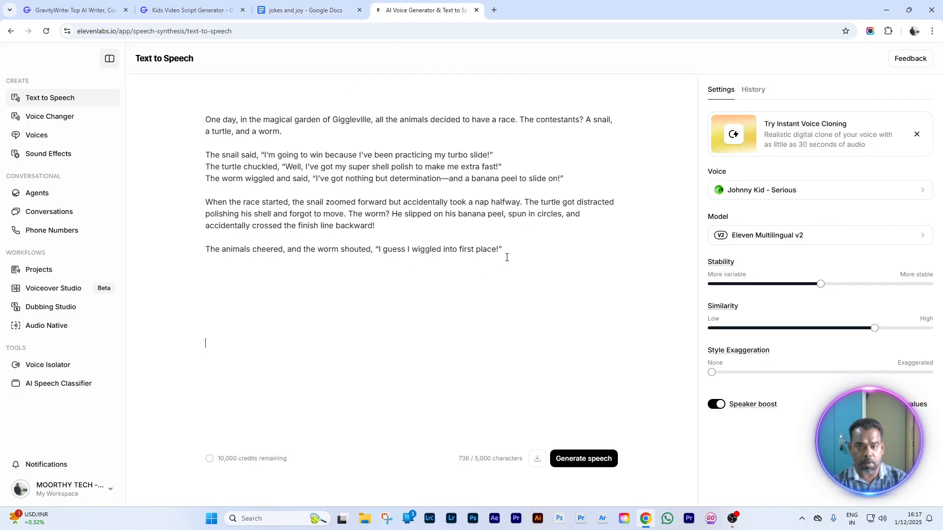
{"action": "left_click_drag", "start_coordinate": [506, 257], "coordinate": [201, 101]}
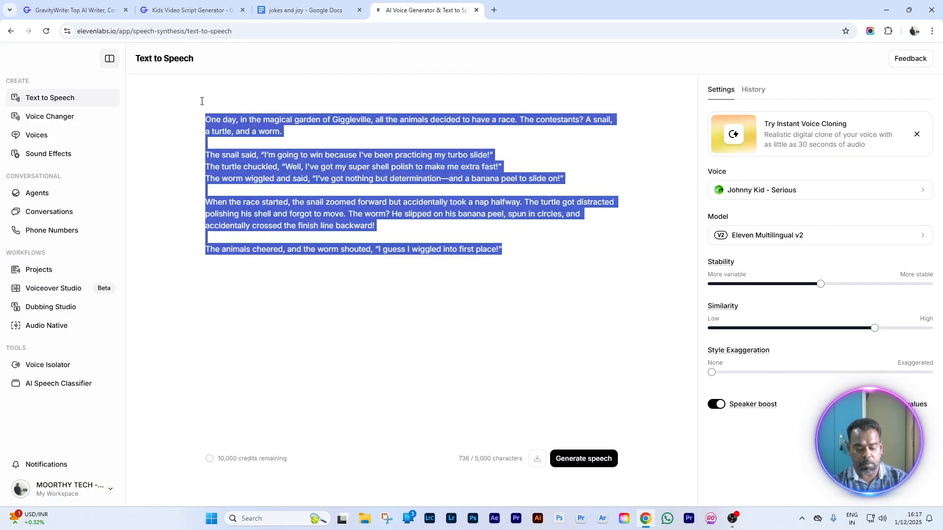
{"action": "key", "text": "ctrl+v"}
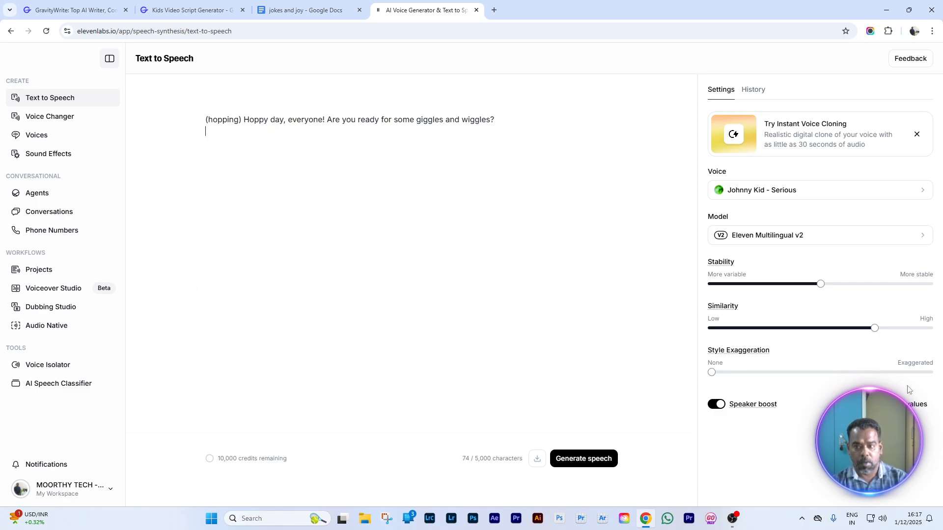
Preview the Kawaii Aerisita voice in the voice list and generate speech for Bunny's first line
{"action": "left_click", "coordinate": [838, 192]}
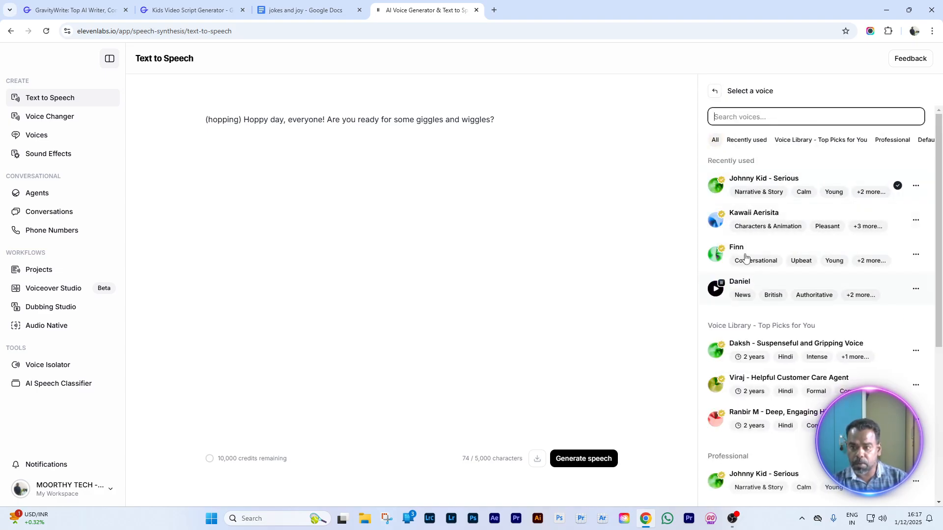
{"action": "scroll", "coordinate": [745, 355], "scroll_direction": "down", "scroll_amount": 2}
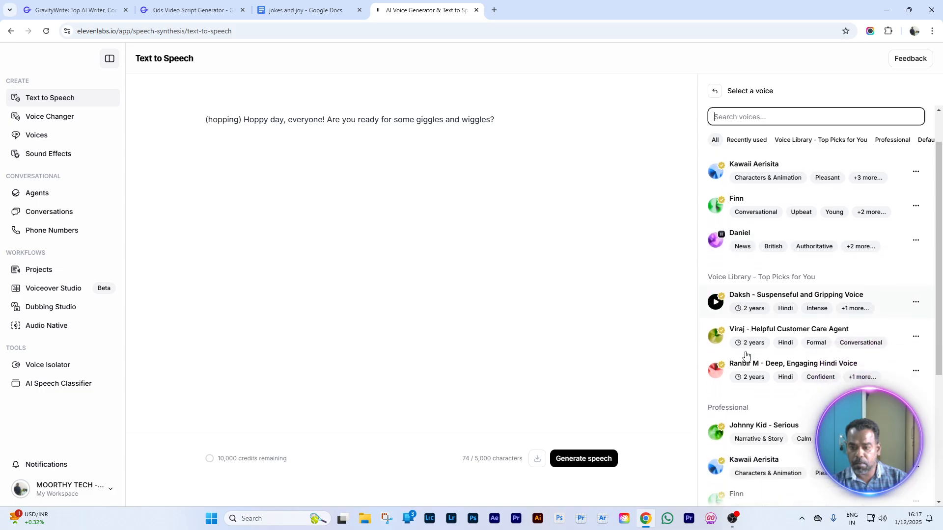
{"action": "left_click", "coordinate": [716, 417]}
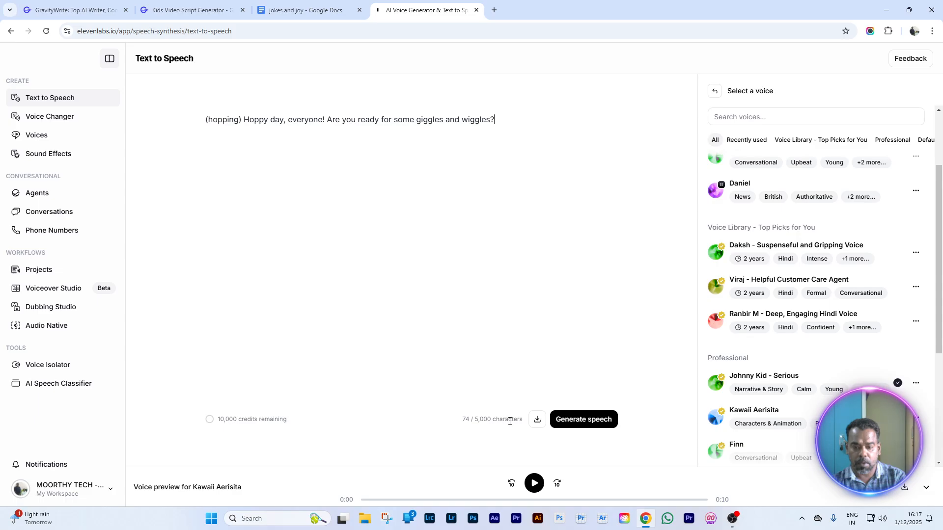
{"action": "left_click", "coordinate": [575, 421]}
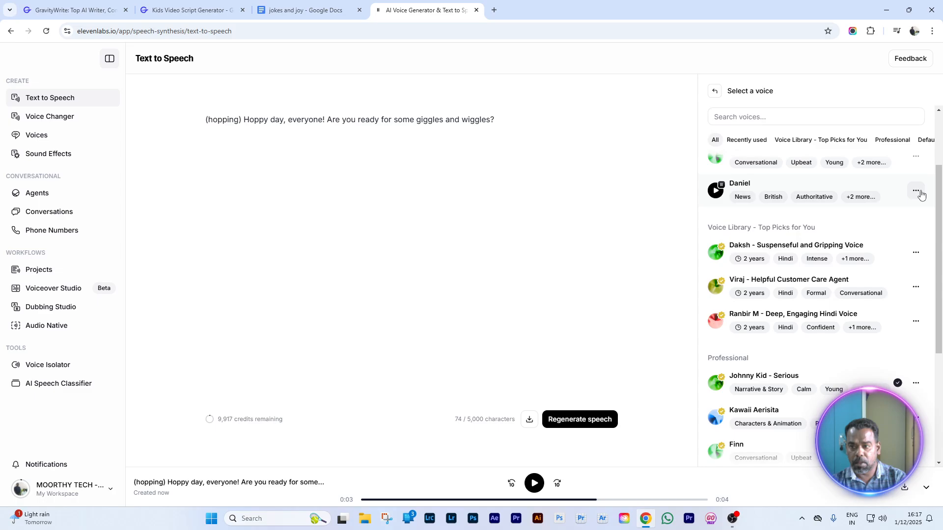
In Voice Changer, preview the Daniel and Kawaii Aerisita voices and select Kawaii Aerisita as the voice
{"action": "left_click", "coordinate": [63, 118]}
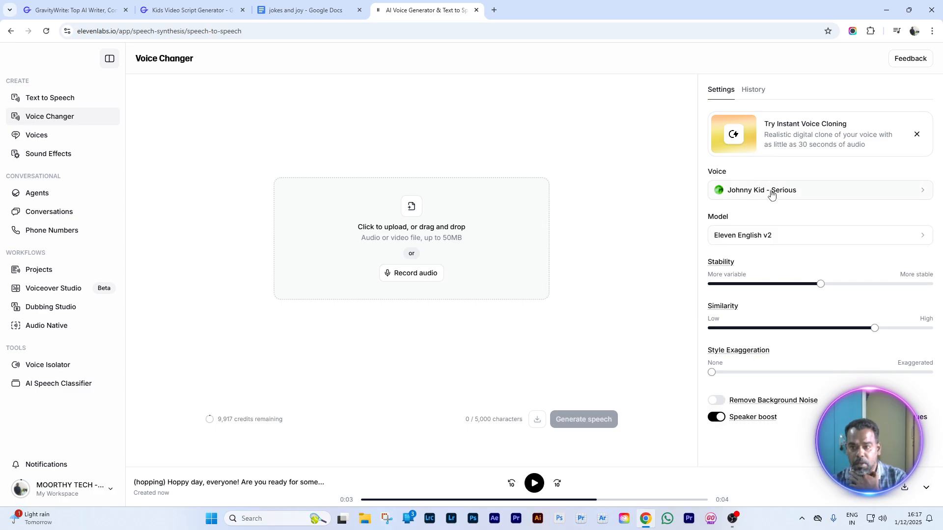
{"action": "left_click", "coordinate": [771, 195]}
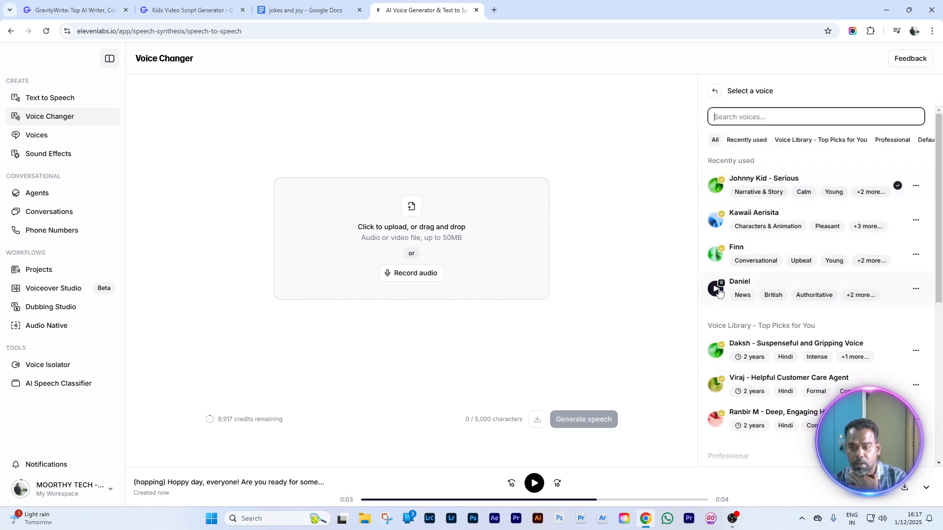
{"action": "left_click", "coordinate": [718, 290]}
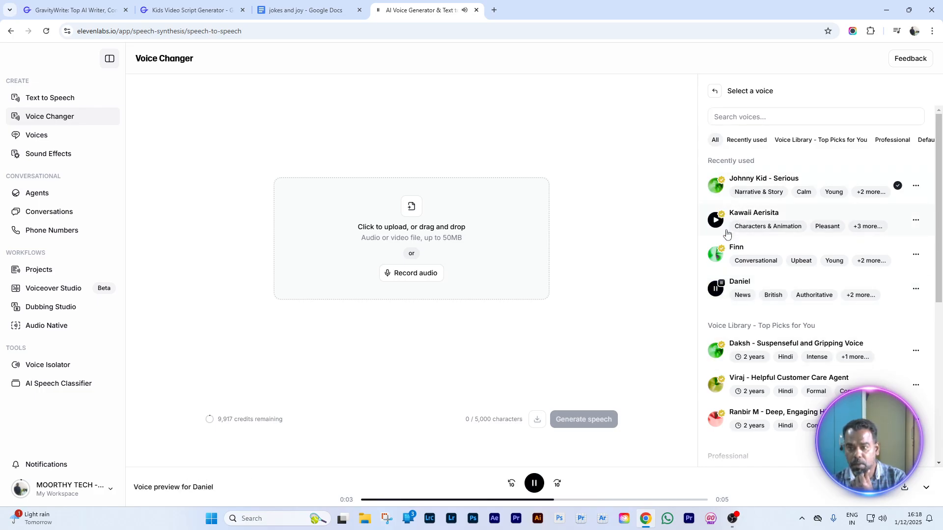
{"action": "scroll", "coordinate": [739, 275], "scroll_direction": "down", "scroll_amount": 2}
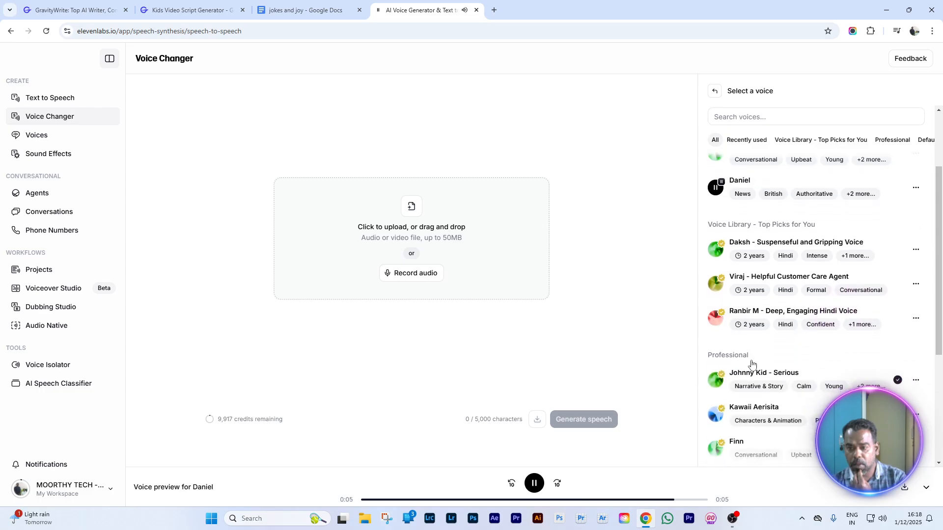
{"action": "scroll", "coordinate": [751, 363], "scroll_direction": "down", "scroll_amount": 1}
{"action": "left_click", "coordinate": [713, 368]}
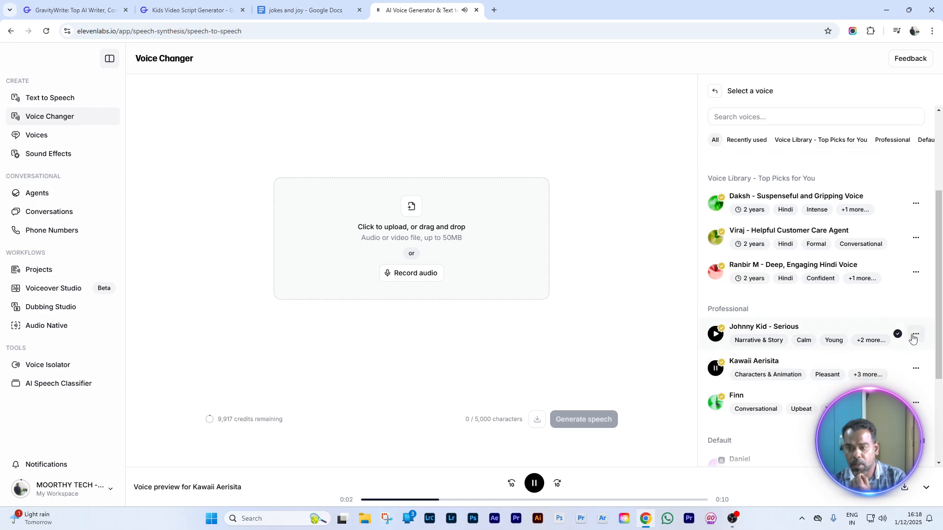
{"action": "left_click", "coordinate": [914, 336]}
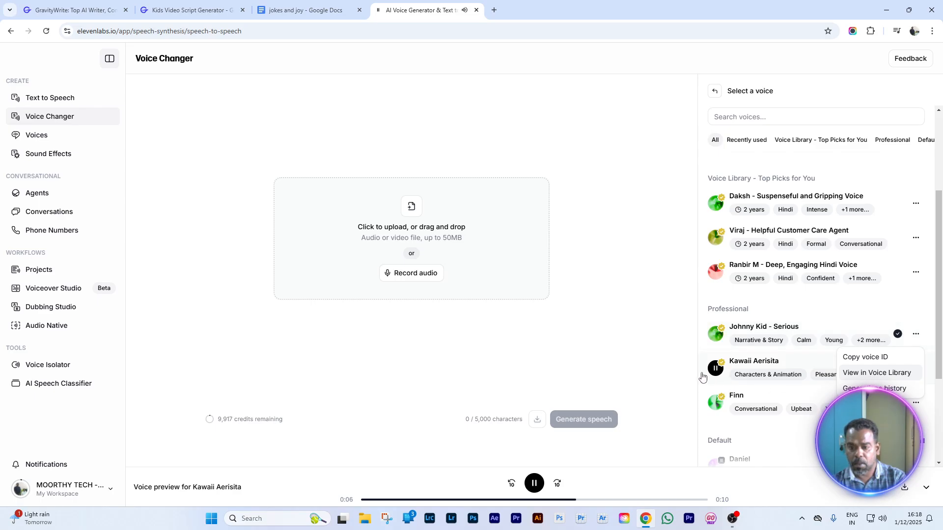
{"action": "left_click", "coordinate": [722, 368]}
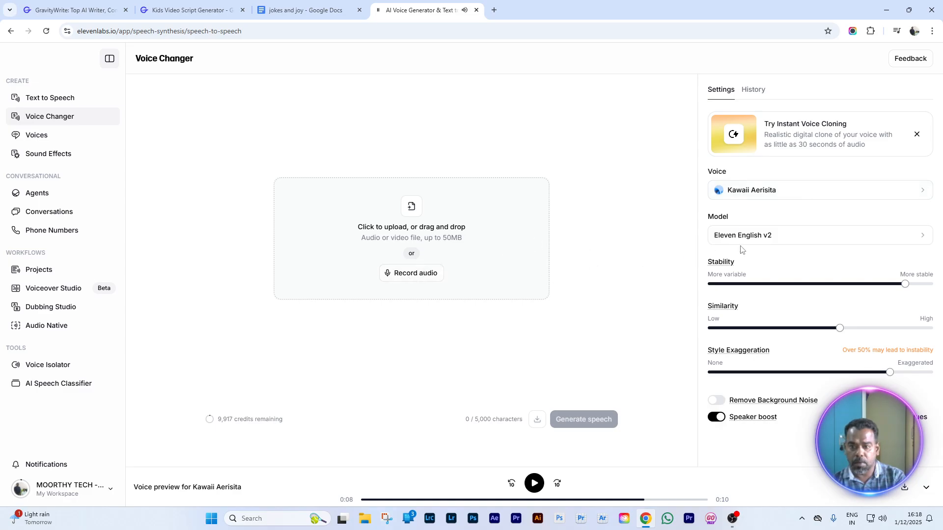
Return to Text to Speech, generate Bunny's first line with Kawaii Aerisita and save the MP3 in Downloads as "bunny 1"
{"action": "left_click", "coordinate": [59, 102]}
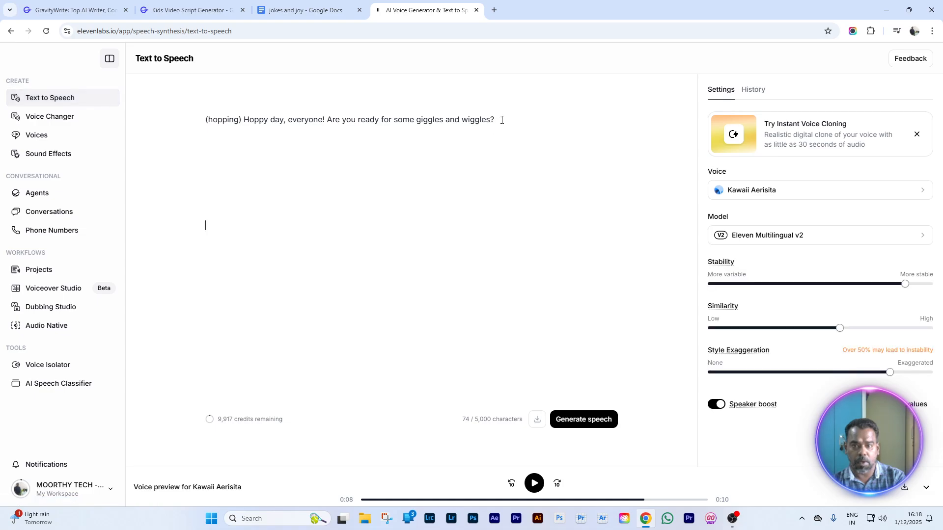
{"action": "left_click", "coordinate": [570, 420]}
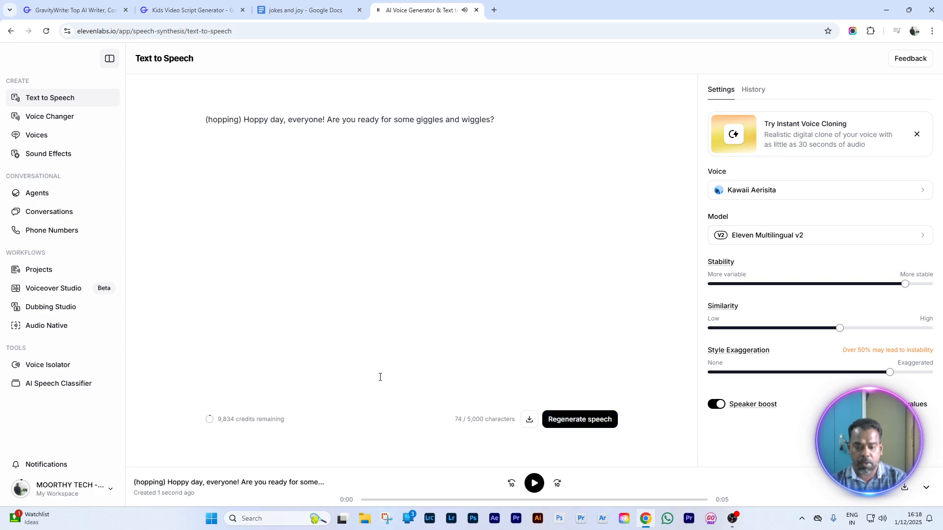
{"action": "left_click", "coordinate": [905, 488]}
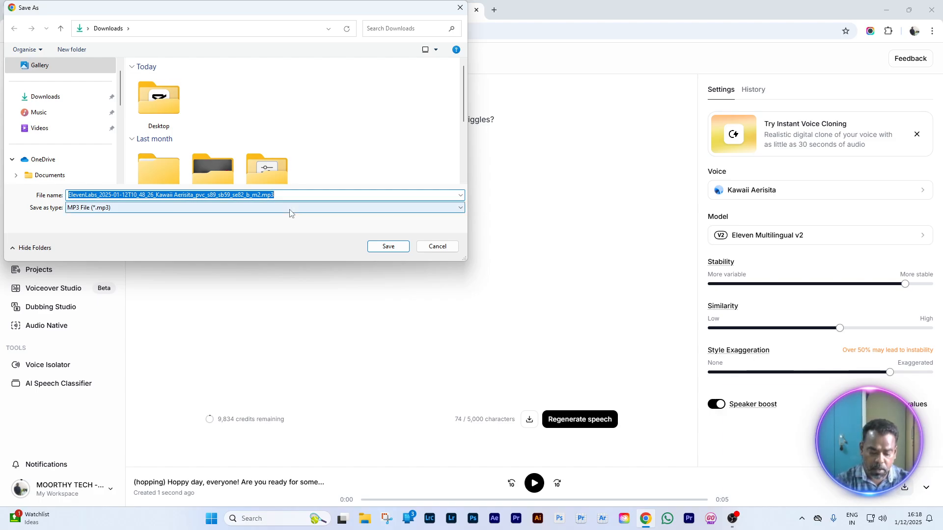
{"action": "type", "text": "bunny"}
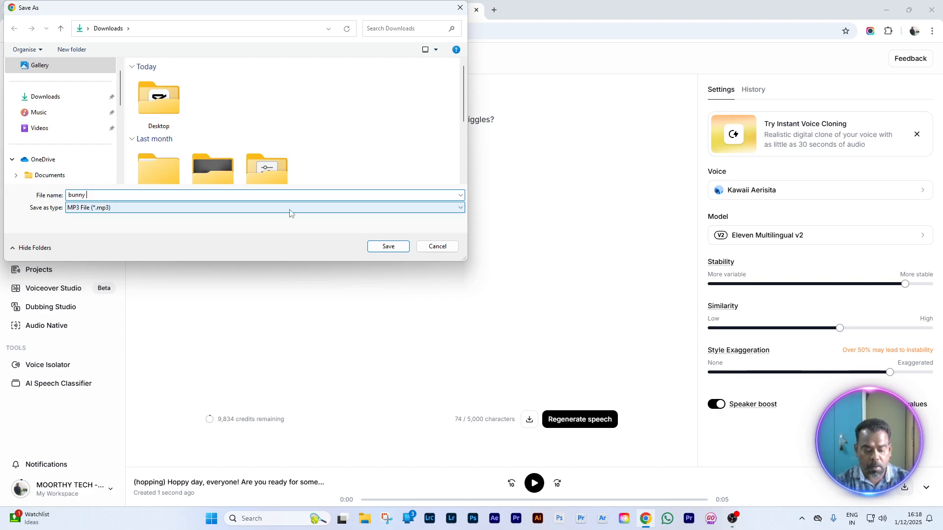
{"action": "type", "text": " 1"}
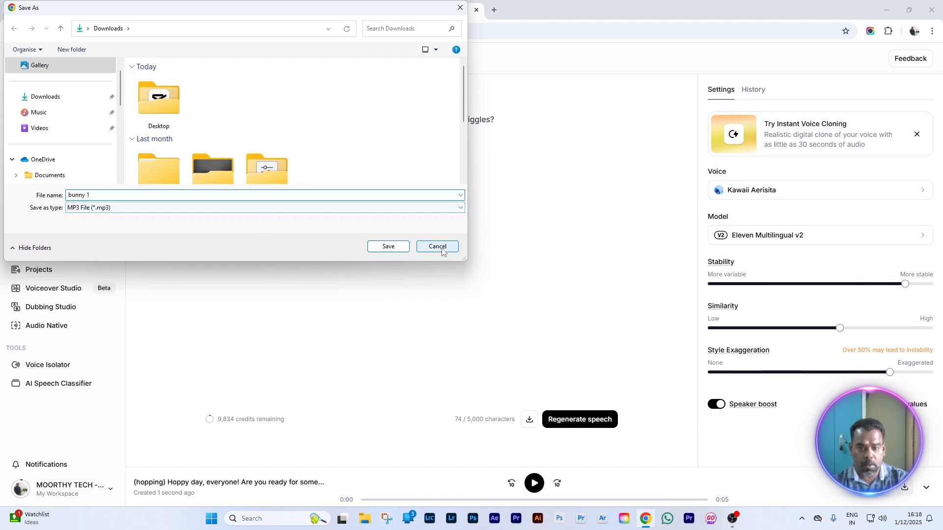
{"action": "left_click", "coordinate": [391, 246]}
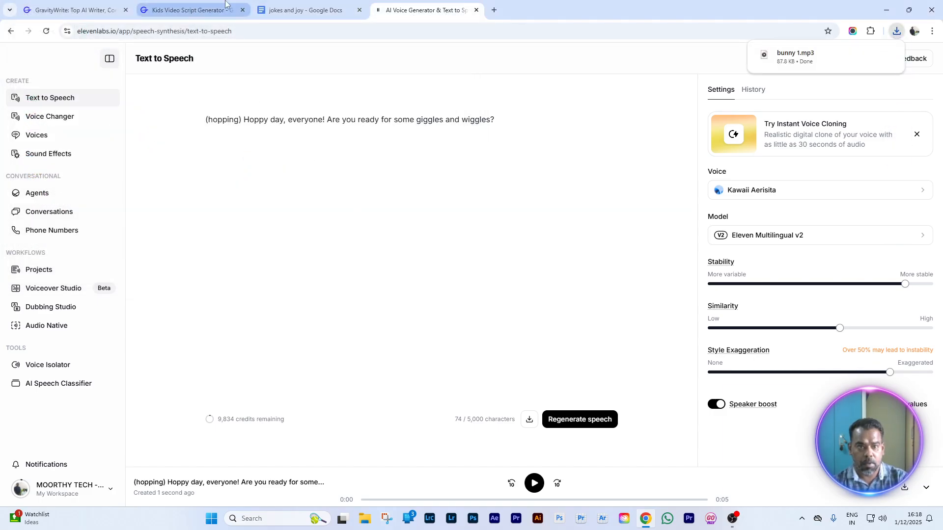
Copy Bunny's line "Great! I've got a funny one just for you! Are you ready?" from the document and replace the ElevenLabs text with it
{"action": "left_click", "coordinate": [199, 10]}
{"action": "scroll", "coordinate": [542, 387], "scroll_direction": "down", "scroll_amount": 2}
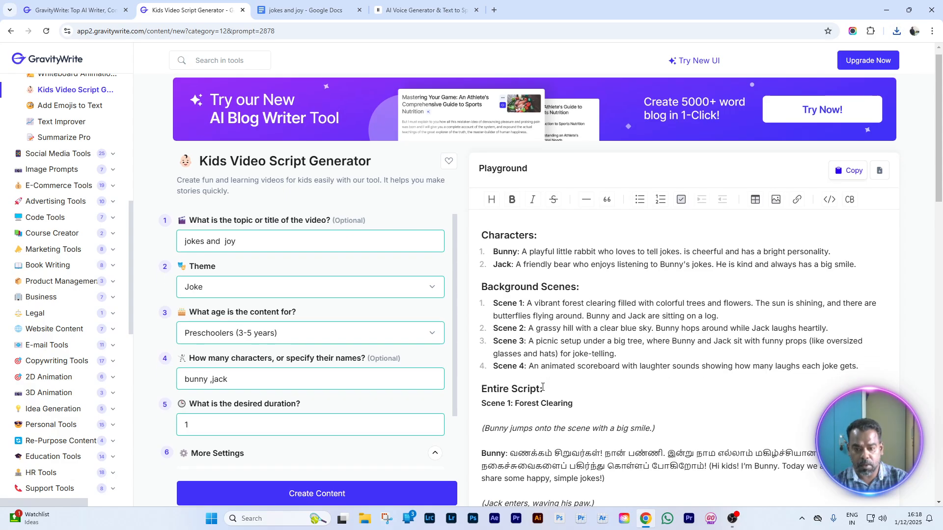
{"action": "left_click", "coordinate": [315, 11]}
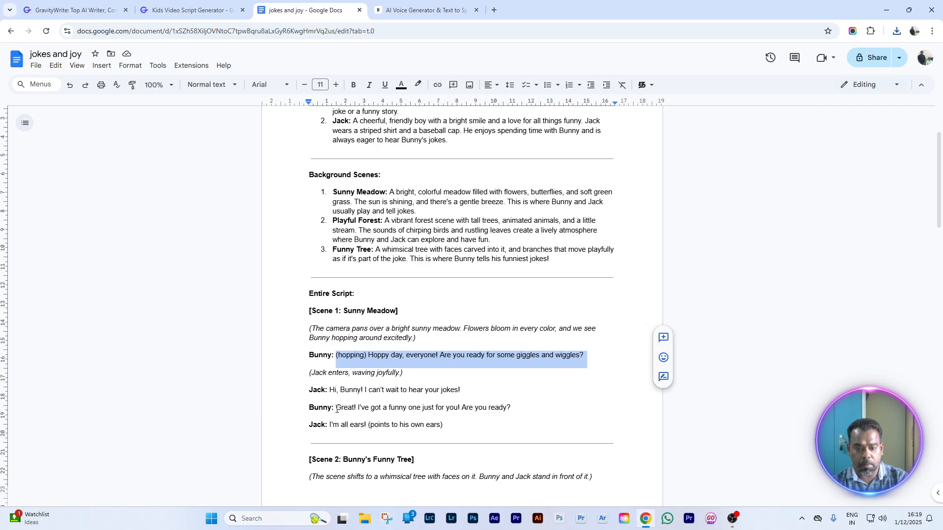
{"action": "left_click_drag", "start_coordinate": [337, 409], "coordinate": [514, 407]}
{"action": "key", "text": "ctrl+c"}
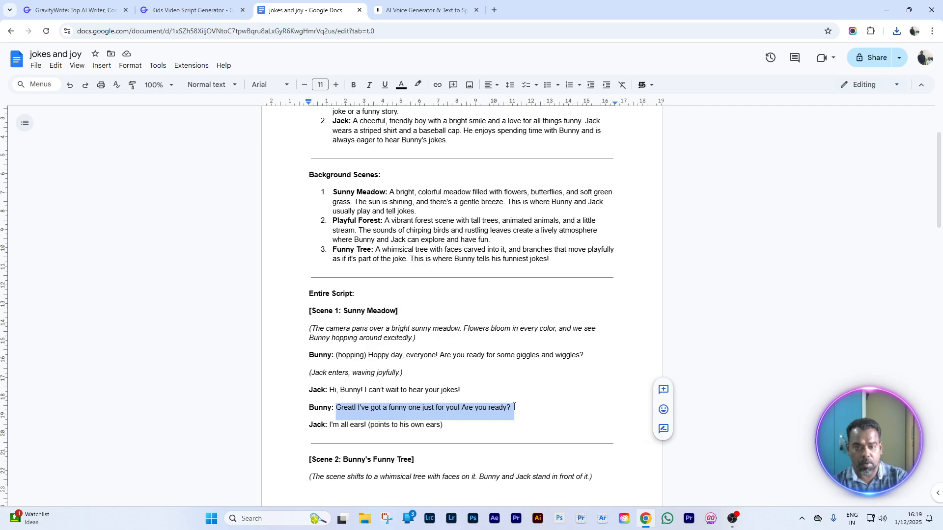
{"action": "left_click", "coordinate": [416, 10]}
{"action": "left_click_drag", "start_coordinate": [502, 124], "coordinate": [185, 124]}
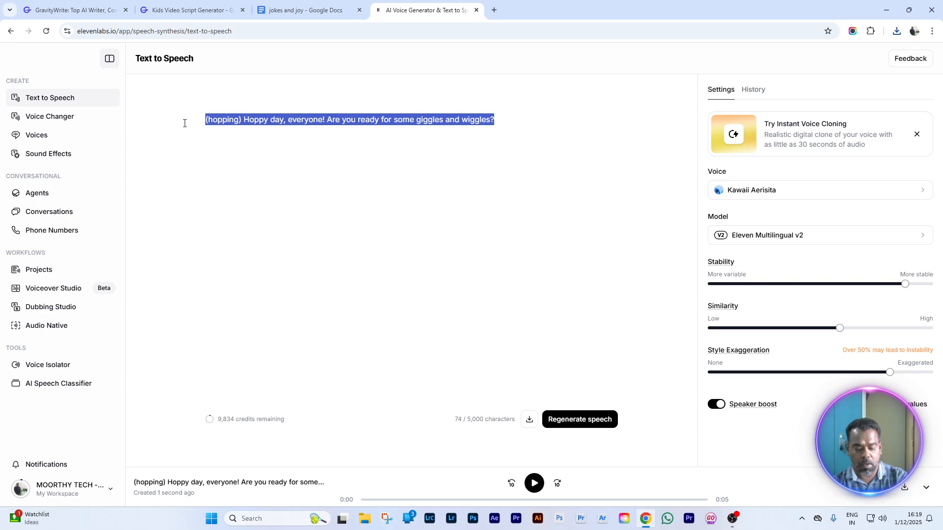
{"action": "key", "text": "ctrl+v"}
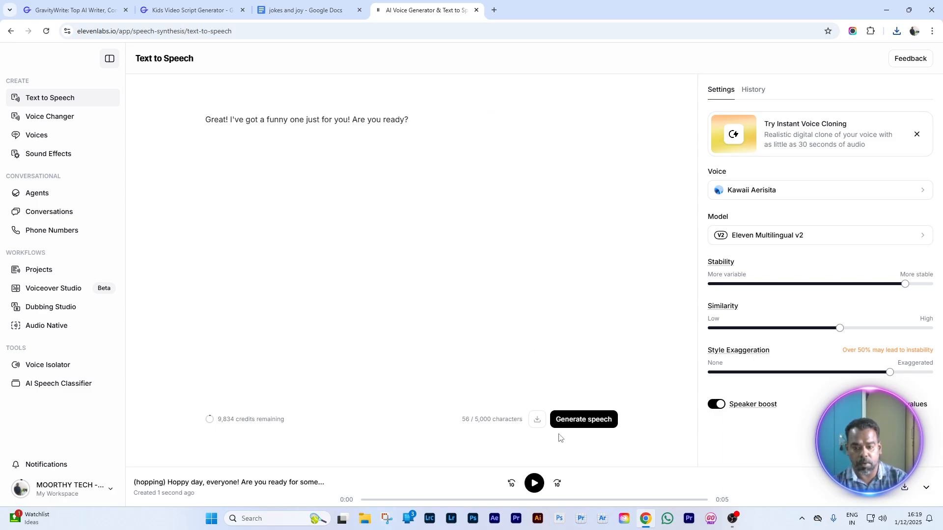
Generate speech for Bunny's line "Great! I've got a funny one just for you! Are you ready?" and save the MP3 in Downloads as "bunny 2"
{"action": "left_click", "coordinate": [582, 426]}
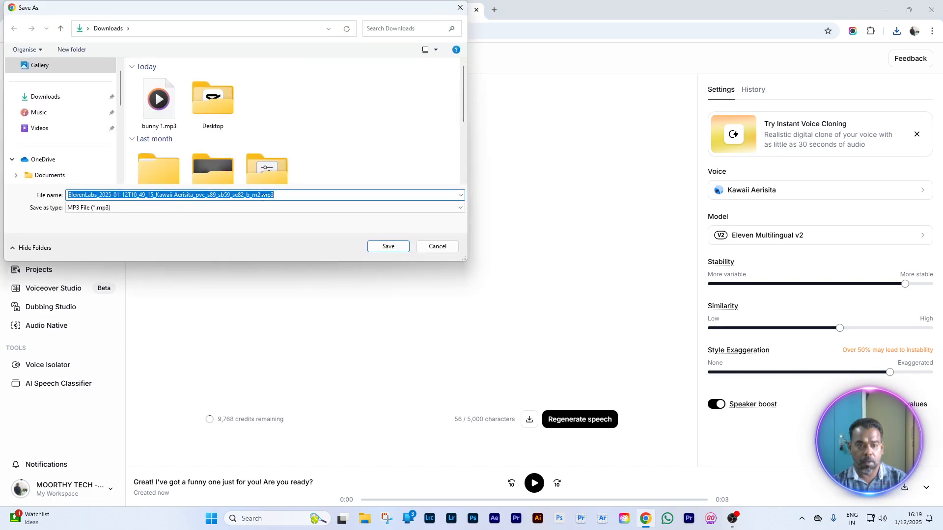
{"action": "type", "text": "bu"}
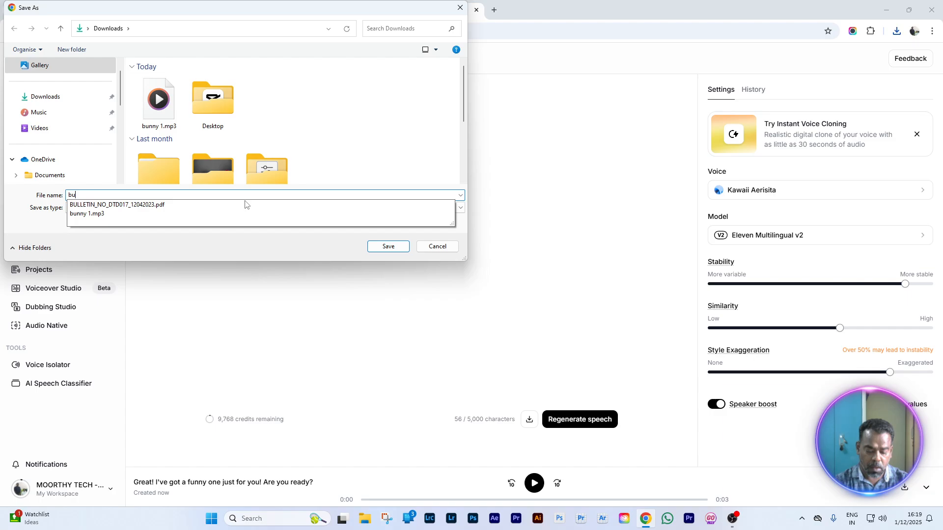
{"action": "type", "text": "nny "}
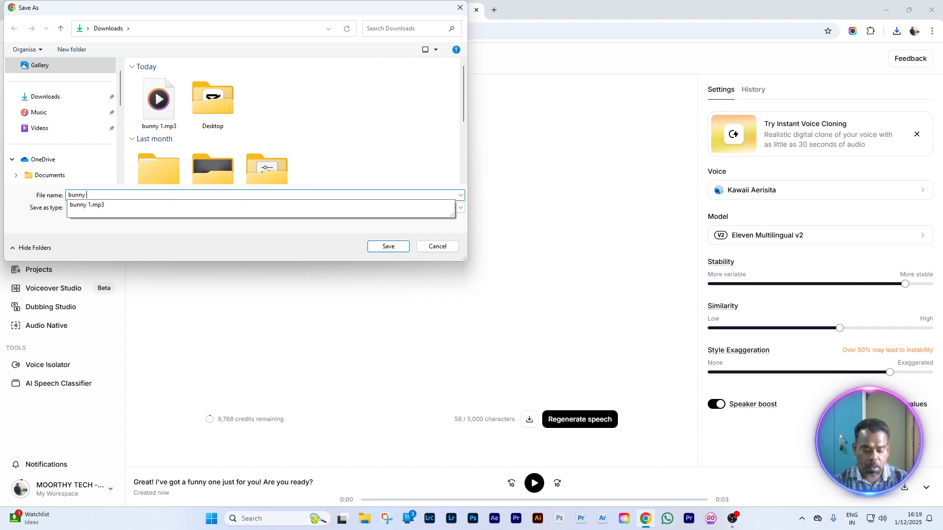
{"action": "type", "text": "2"}
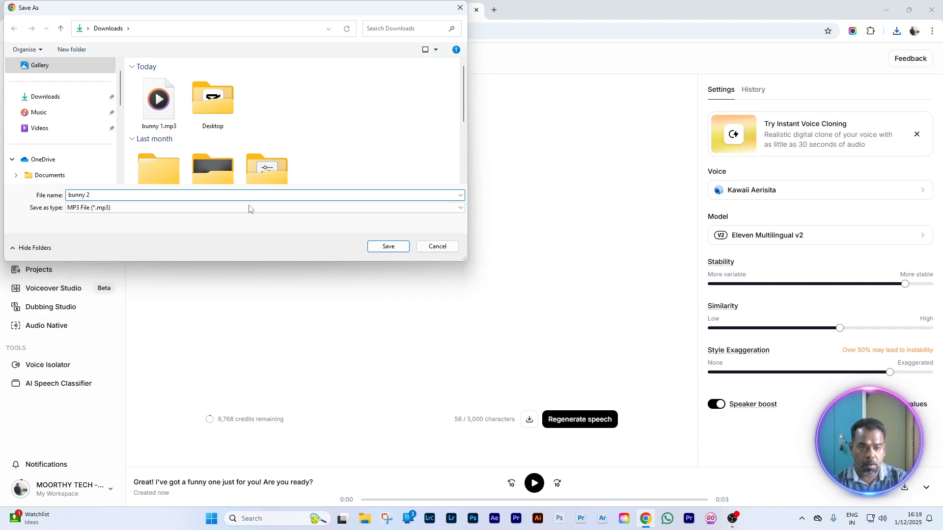
{"action": "left_click", "coordinate": [387, 246]}
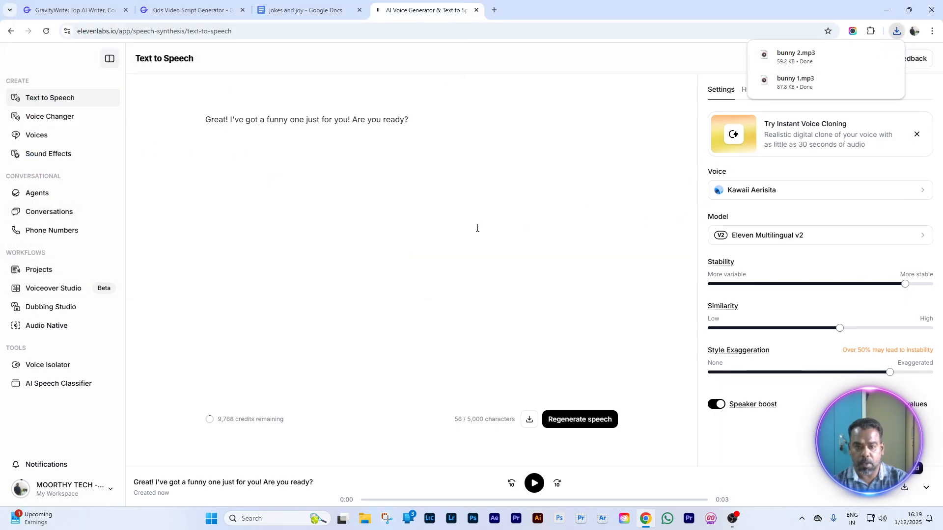
Copy Bunny's Scene 2 line "Knock knock!" from the jokes and joy document and replace the ElevenLabs text with it
{"action": "left_click", "coordinate": [193, 10]}
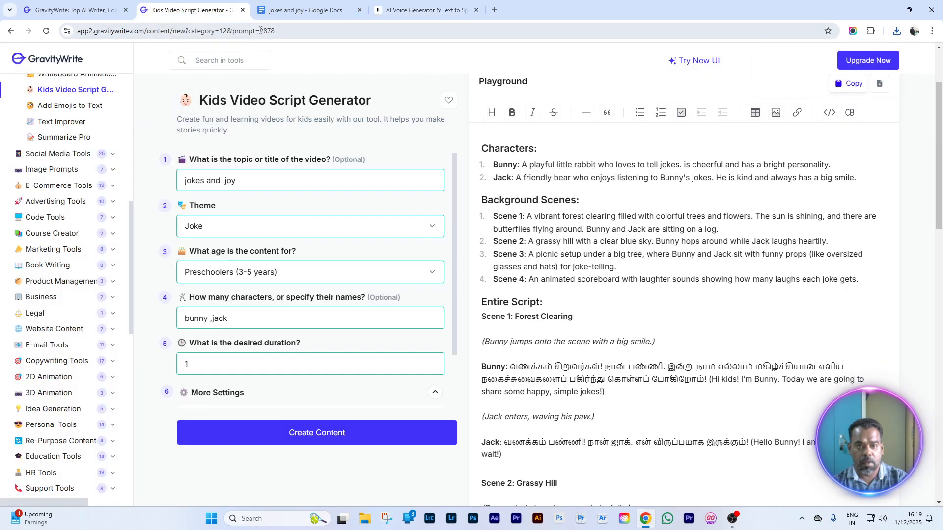
{"action": "left_click", "coordinate": [315, 6]}
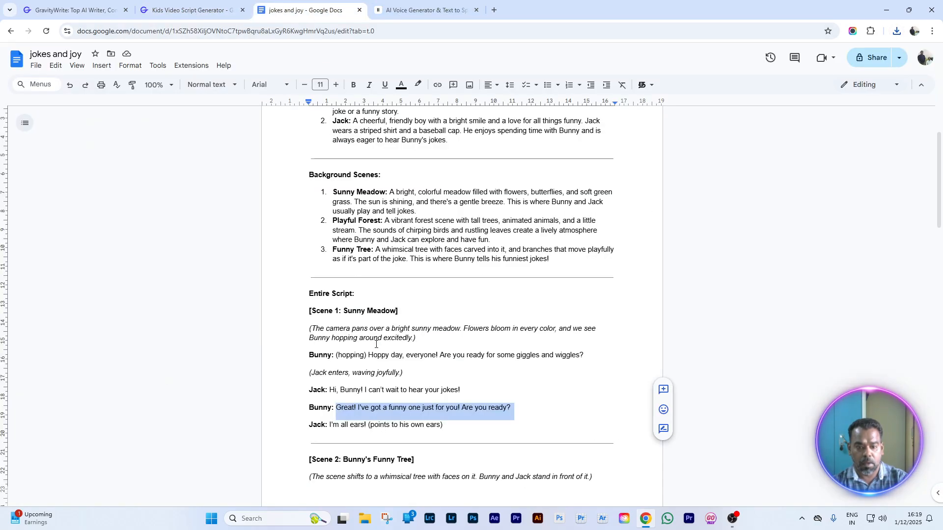
{"action": "scroll", "coordinate": [376, 343], "scroll_direction": "down", "scroll_amount": 6}
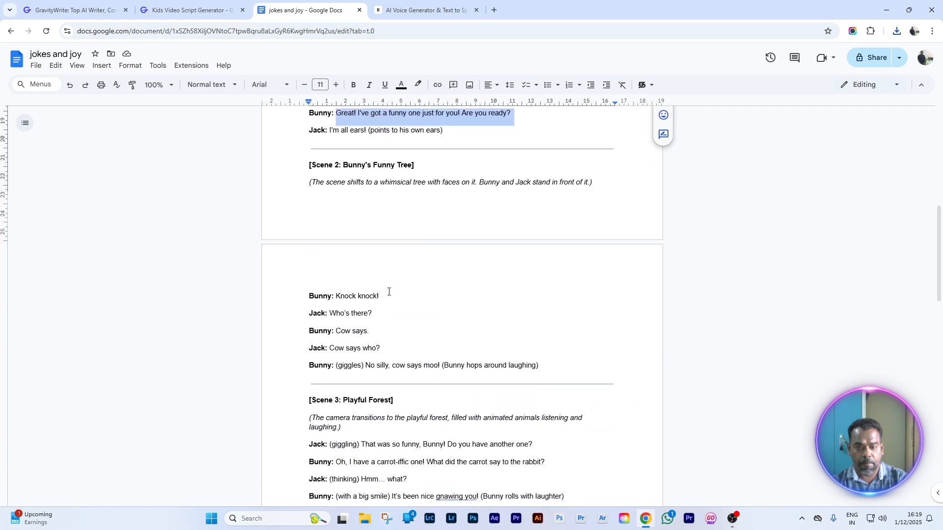
{"action": "left_click_drag", "start_coordinate": [388, 293], "coordinate": [338, 291]}
{"action": "key", "text": "ctrl+c"}
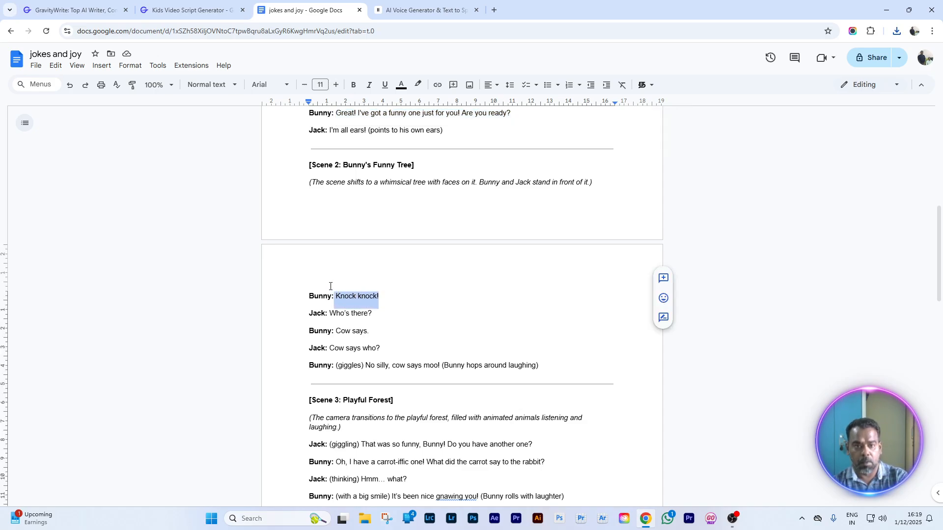
{"action": "left_click", "coordinate": [404, 7]}
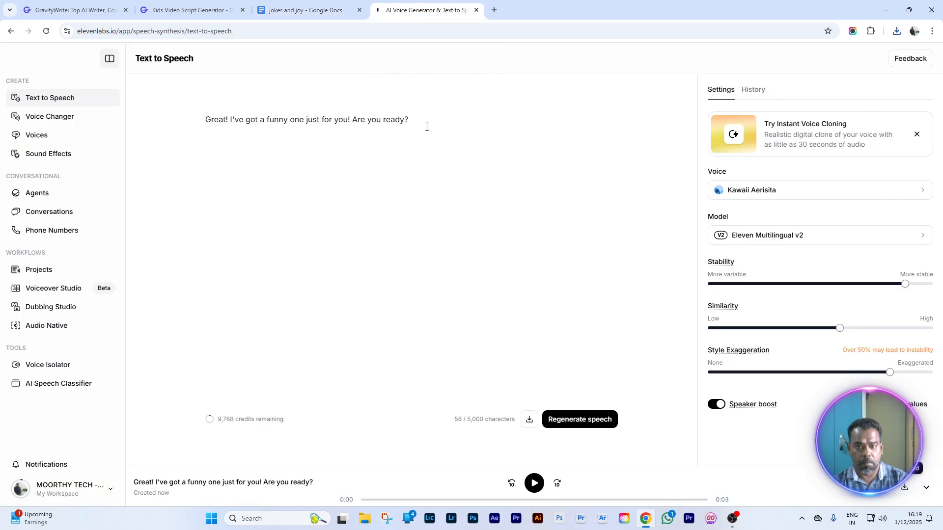
{"action": "left_click_drag", "start_coordinate": [422, 123], "coordinate": [193, 122]}
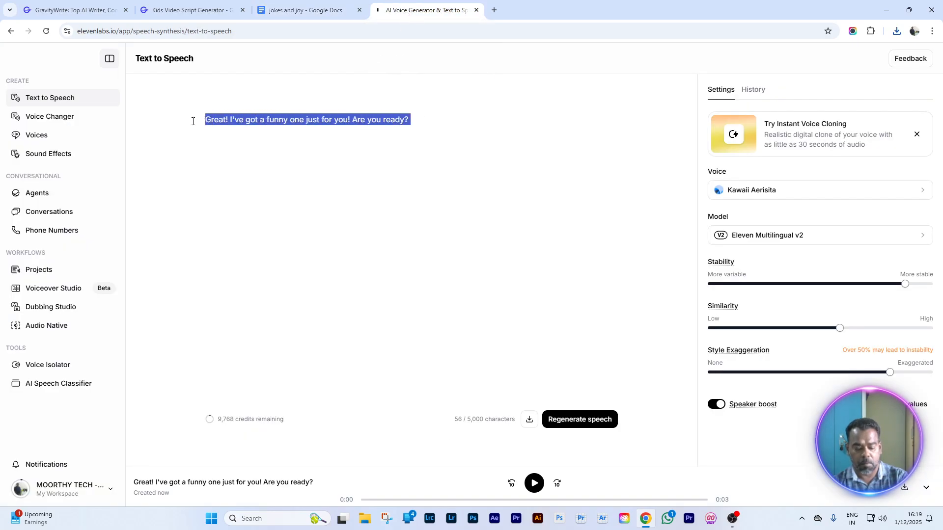
{"action": "key", "text": "ctrl+v"}
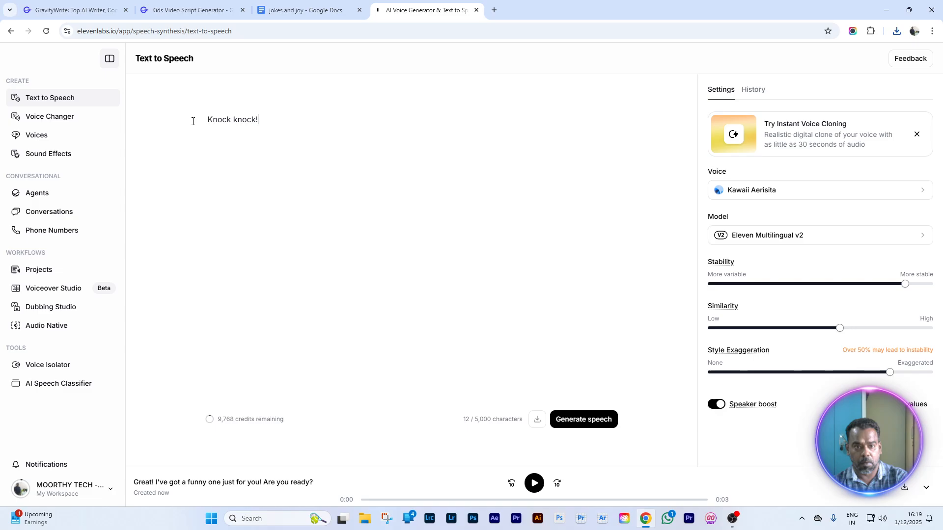
Generate speech for "Knock knock!" and save the MP3 in Downloads as "bunny 3"
{"action": "left_click", "coordinate": [587, 425]}
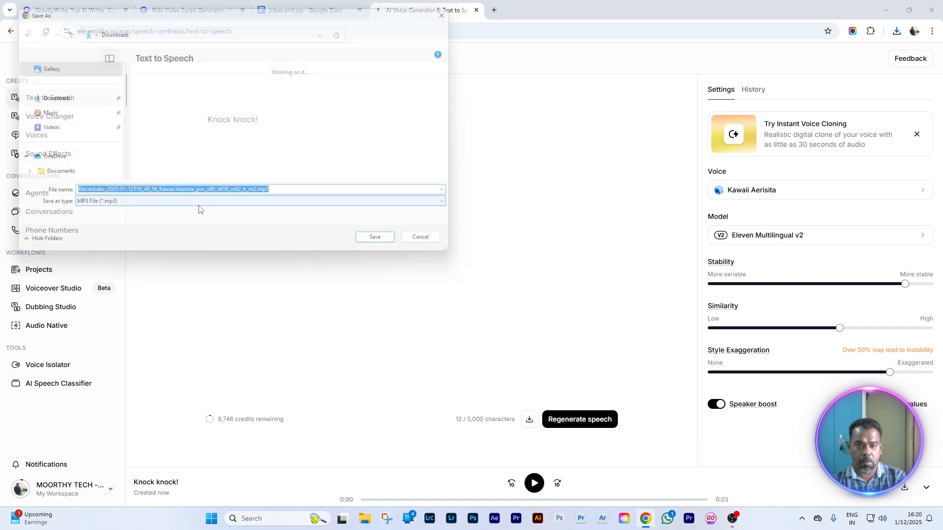
{"action": "type", "text": "bunny"}
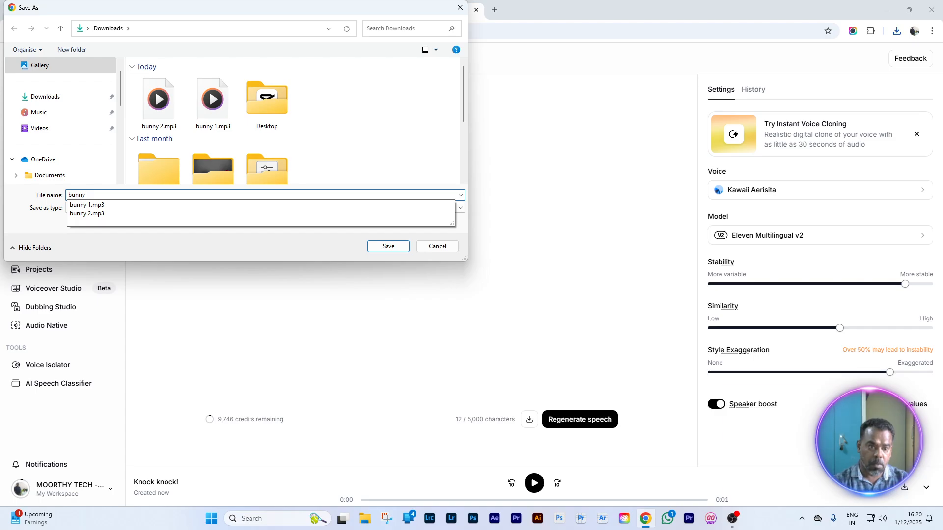
{"action": "type", "text": "3"}
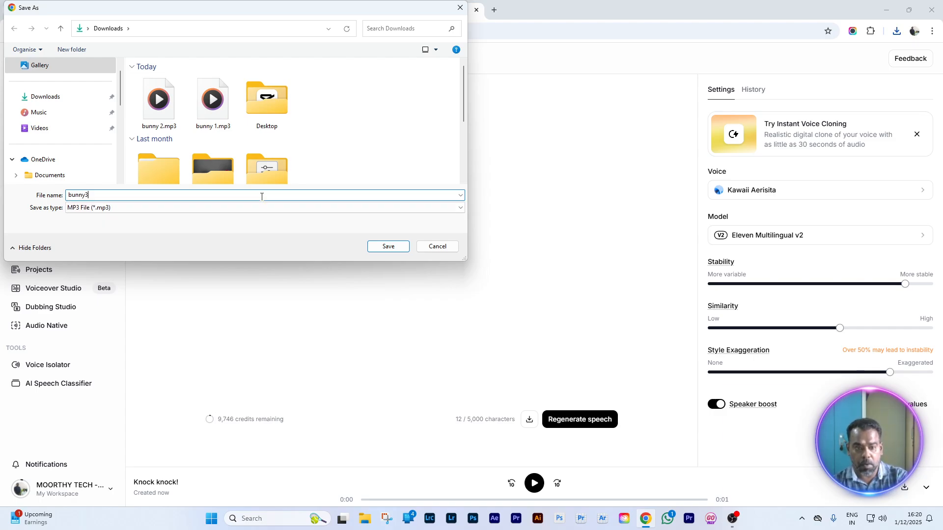
{"action": "key", "text": "BackSpace"}
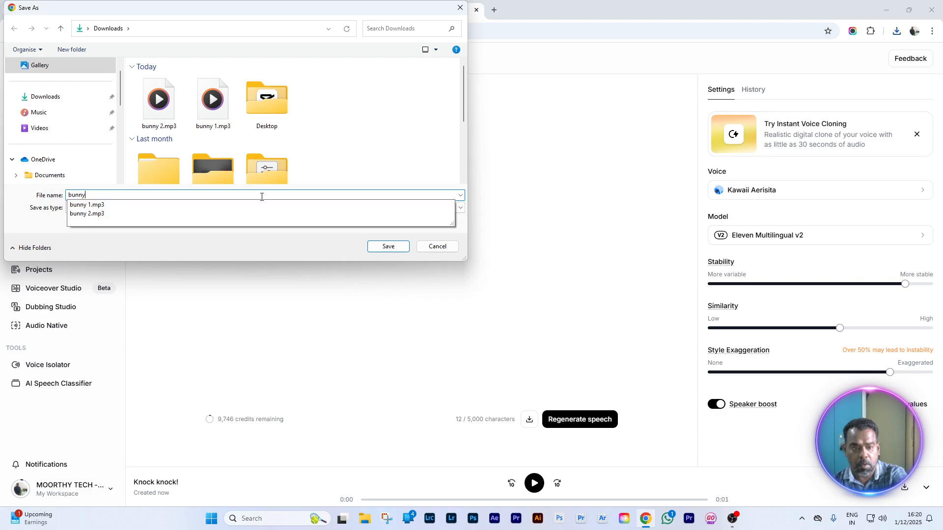
{"action": "type", "text": "3"}
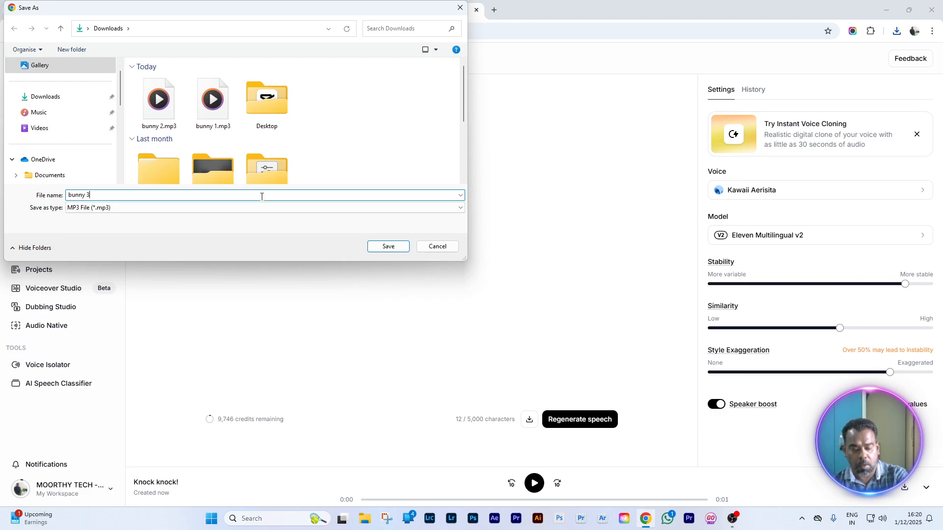
{"action": "left_click", "coordinate": [386, 247]}
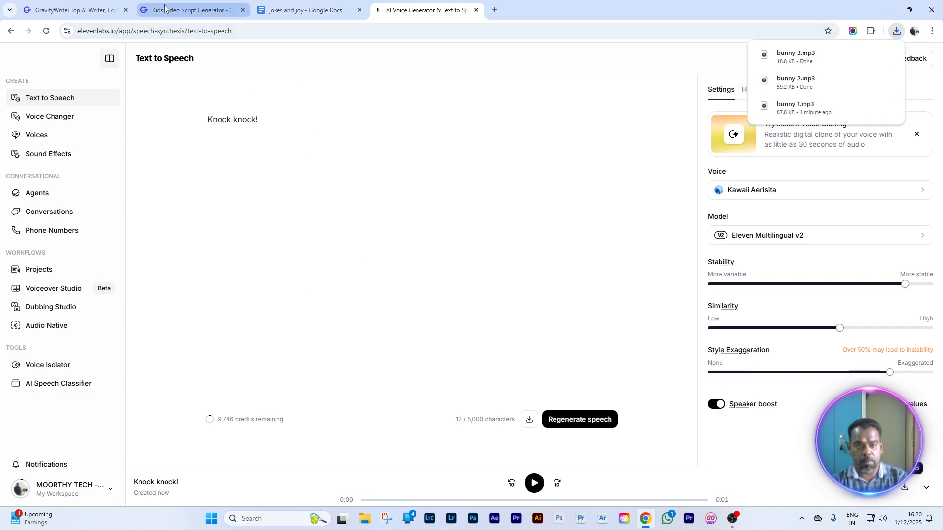
Copy Jack's line "Hi, Bunny! I can't wait to hear your jokes!" from the document and replace the ElevenLabs text with it
{"action": "left_click", "coordinate": [189, 10]}
{"action": "left_click", "coordinate": [319, 8]}
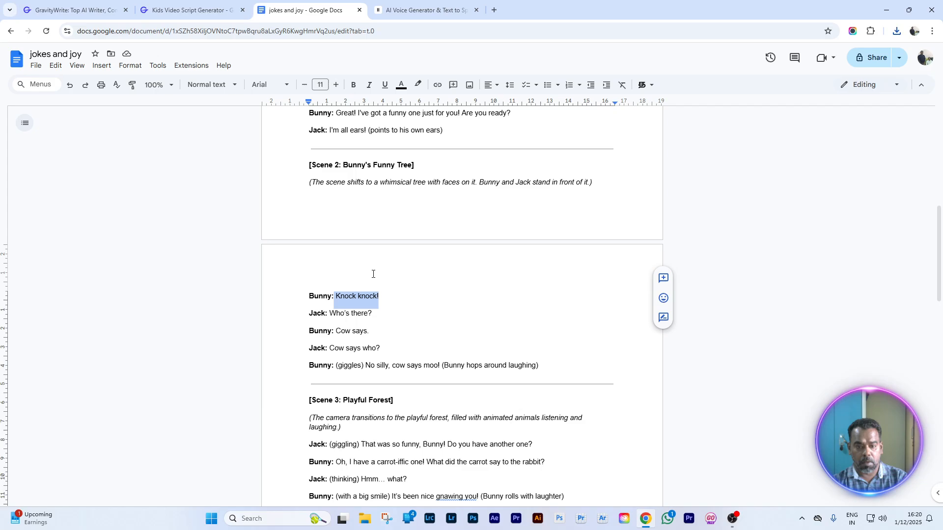
{"action": "scroll", "coordinate": [389, 317], "scroll_direction": "up", "scroll_amount": 4}
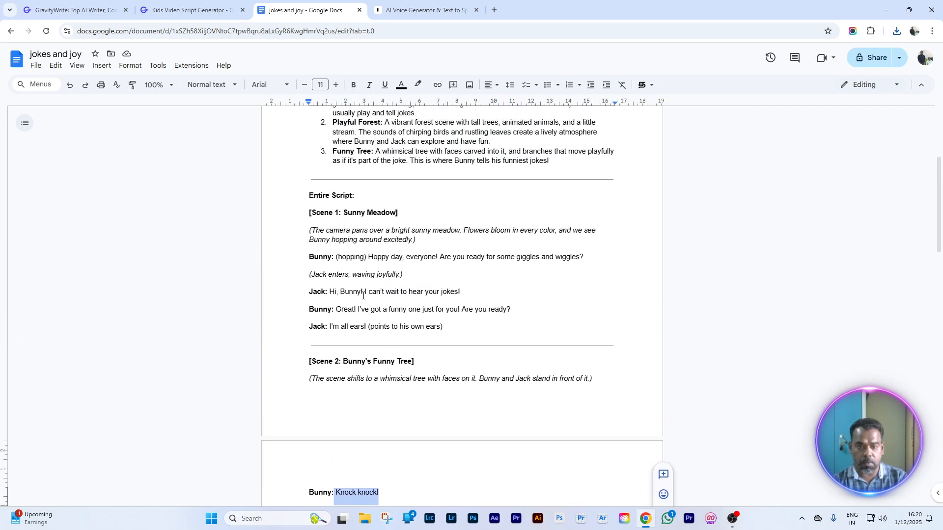
{"action": "left_click_drag", "start_coordinate": [464, 291], "coordinate": [330, 290]}
{"action": "key", "text": "ctrl+c"}
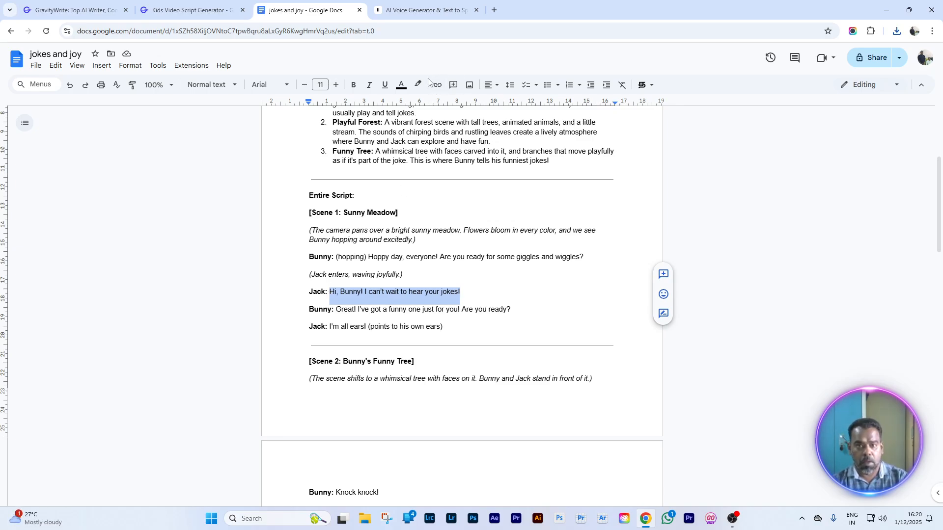
{"action": "left_click", "coordinate": [404, 11]}
{"action": "left_click_drag", "start_coordinate": [261, 129], "coordinate": [188, 118]}
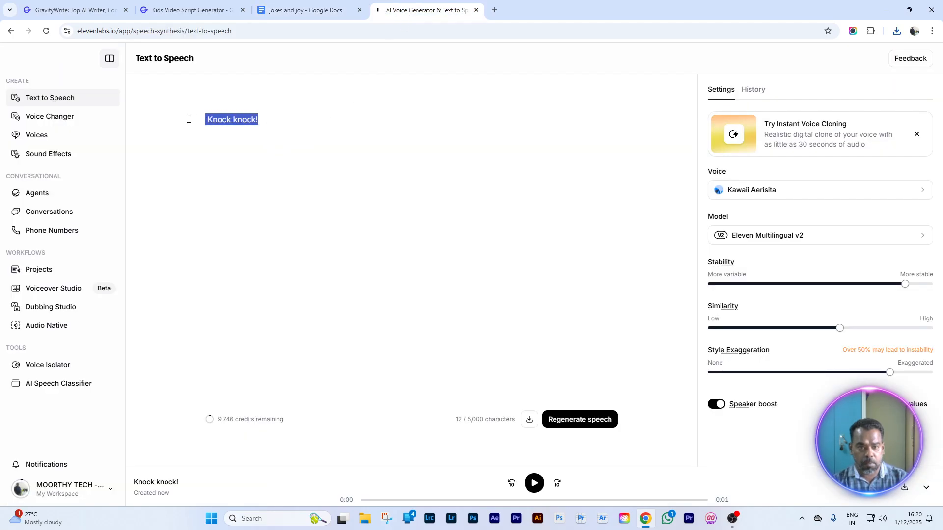
{"action": "key", "text": "ctrl+v"}
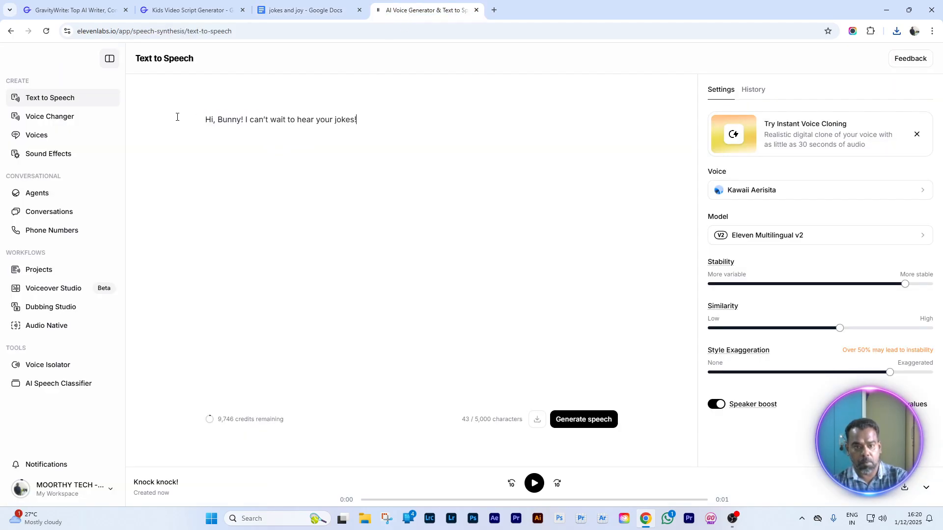
Open the Text to Speech voice list and preview the Johnny Kid - Serious and Finn voices for Jack
{"action": "left_click", "coordinate": [788, 192]}
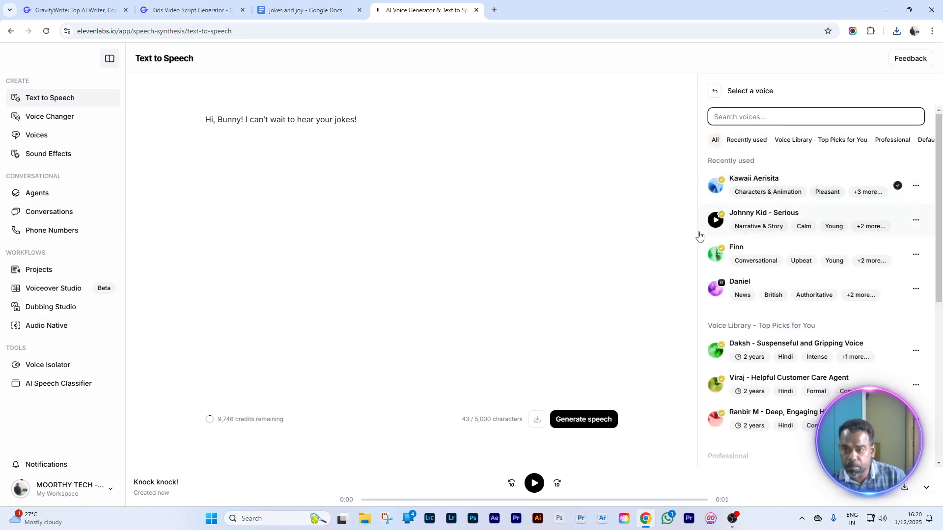
{"action": "left_click", "coordinate": [716, 220]}
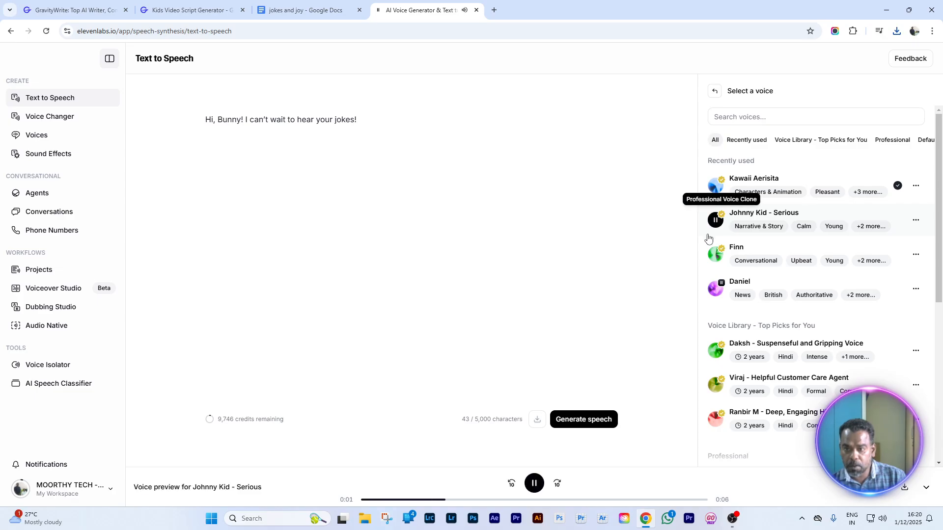
{"action": "left_click", "coordinate": [715, 225]}
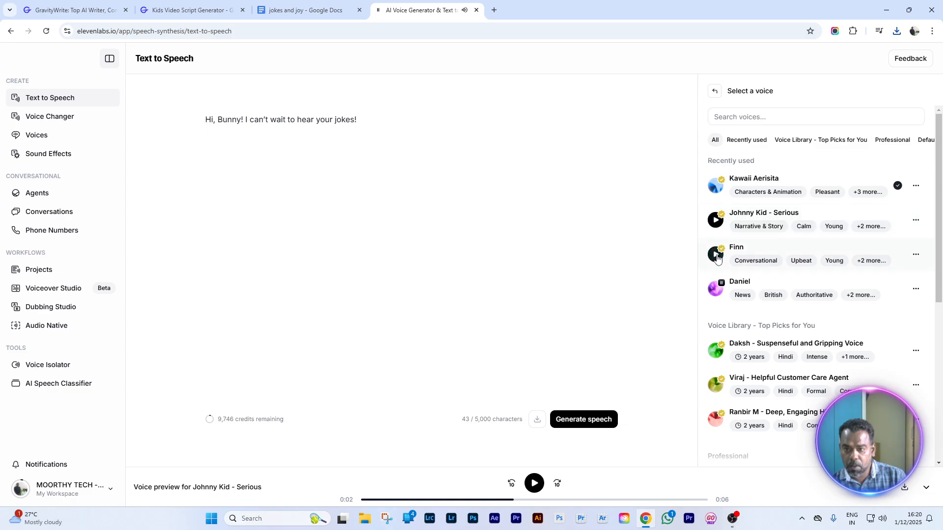
{"action": "left_click", "coordinate": [716, 254]}
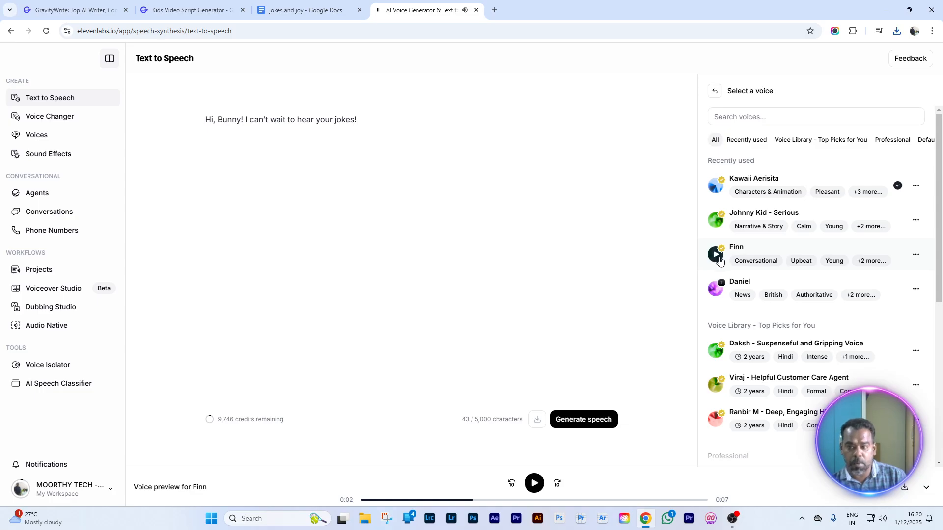
Preview the Finn voice in Voice Changer and return to Text to Speech
{"action": "left_click", "coordinate": [64, 116]}
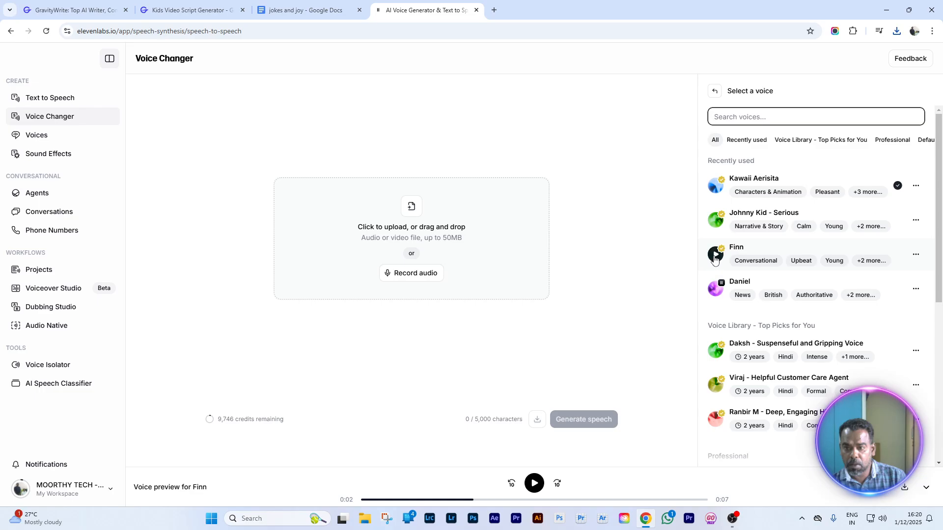
{"action": "left_click", "coordinate": [715, 255]}
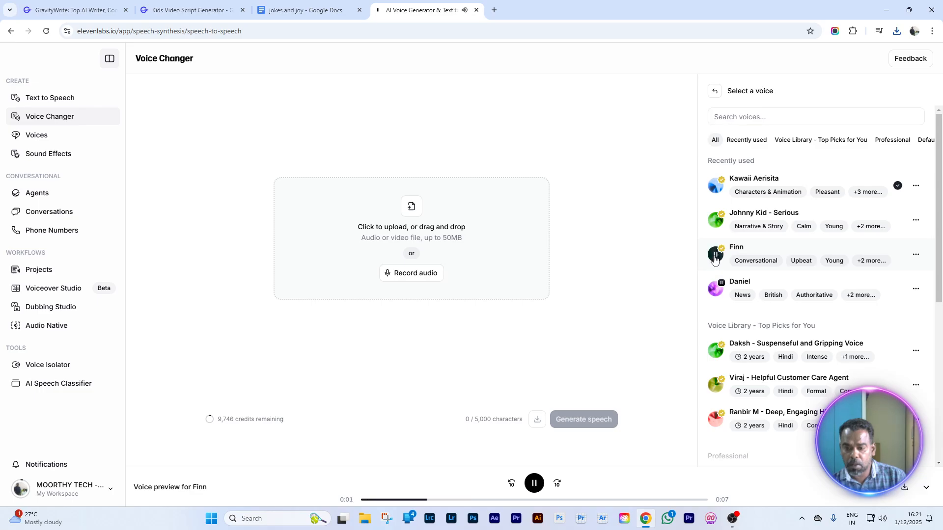
{"action": "left_click", "coordinate": [715, 256]}
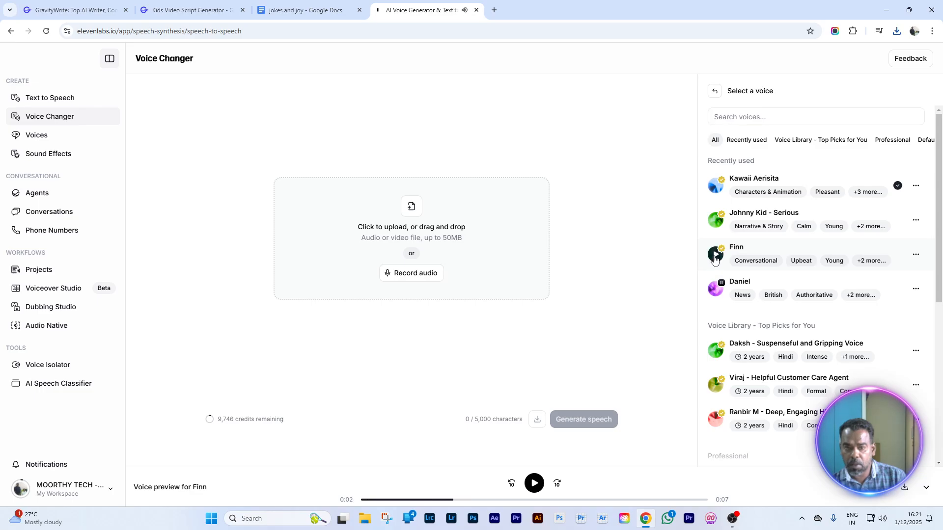
{"action": "left_click", "coordinate": [59, 102]}
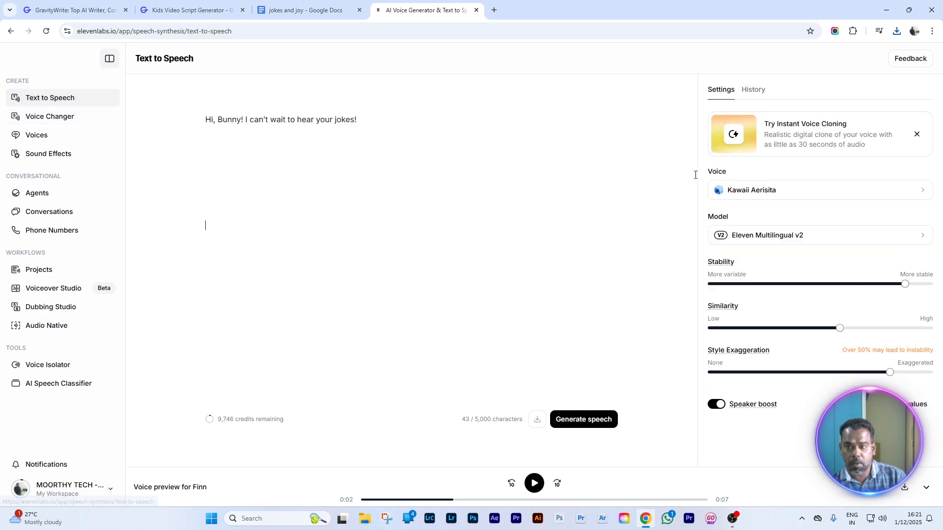
Open the voice list in Voice Changer, look at the Finn voice's options and preview Finn
{"action": "left_click", "coordinate": [64, 116]}
{"action": "left_click", "coordinate": [793, 191]}
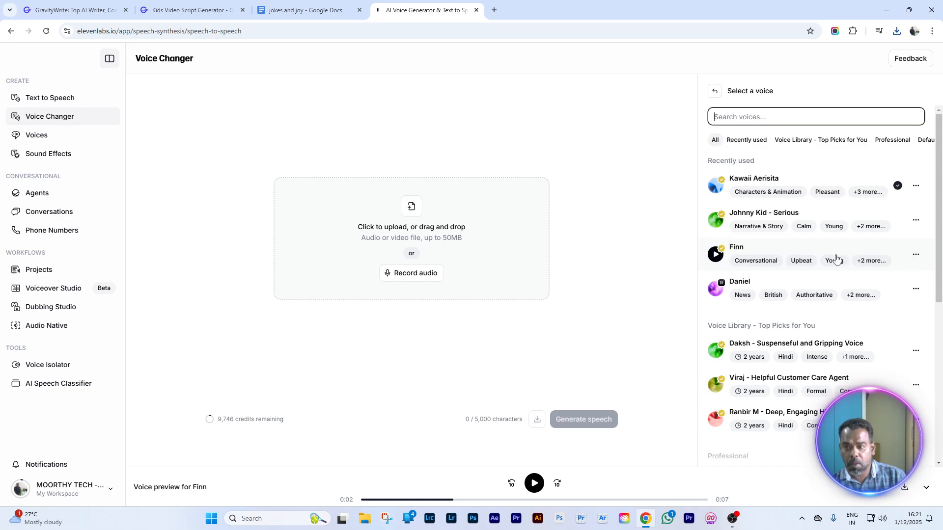
{"action": "left_click", "coordinate": [50, 116]}
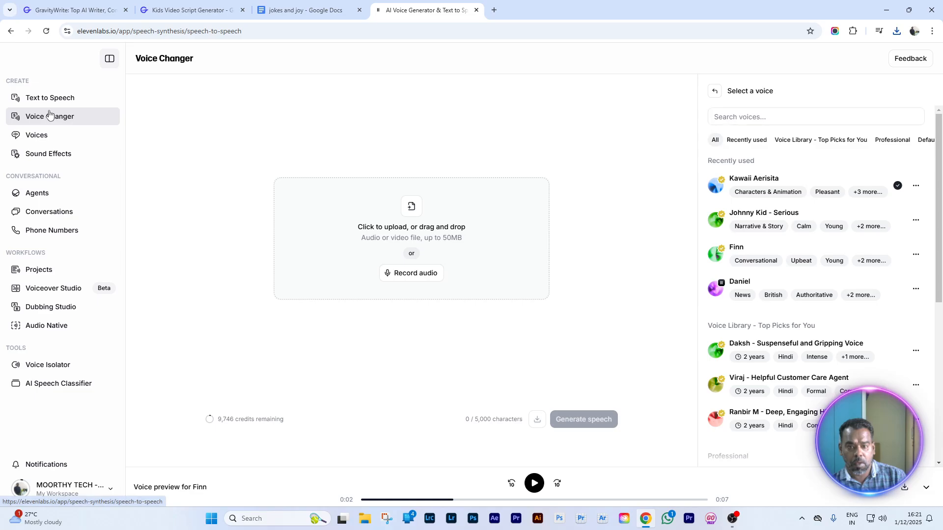
{"action": "left_click", "coordinate": [916, 254]}
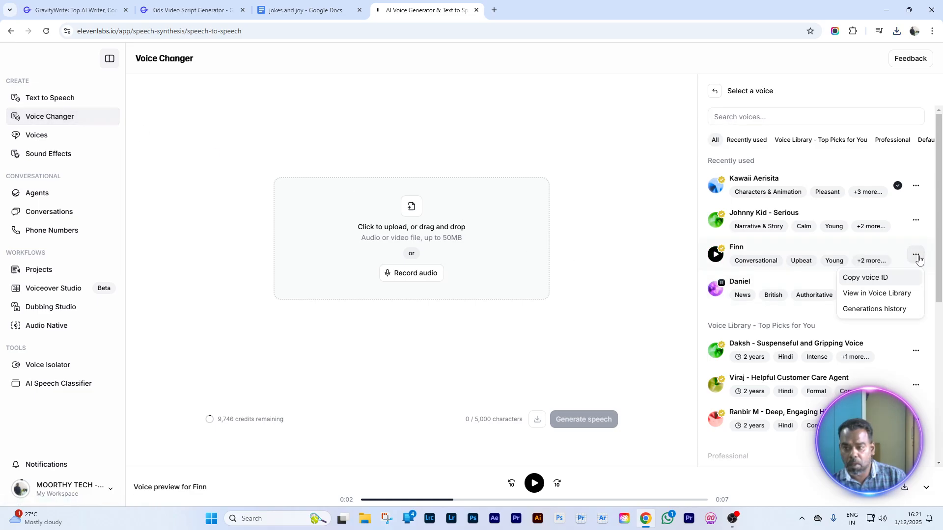
{"action": "left_click", "coordinate": [714, 260]}
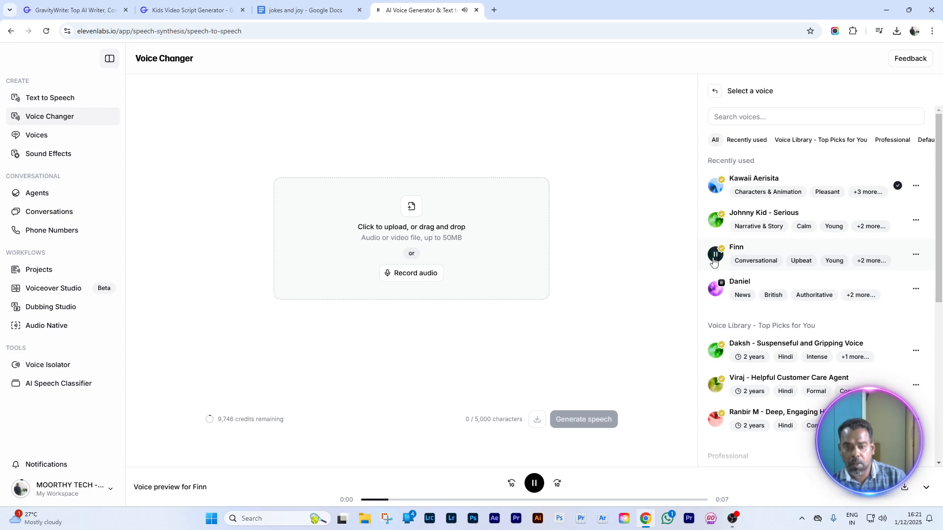
{"action": "left_click", "coordinate": [714, 256]}
Return to Text to Speech, open its voice list and preview the Finn voice
{"action": "left_click", "coordinate": [52, 98]}
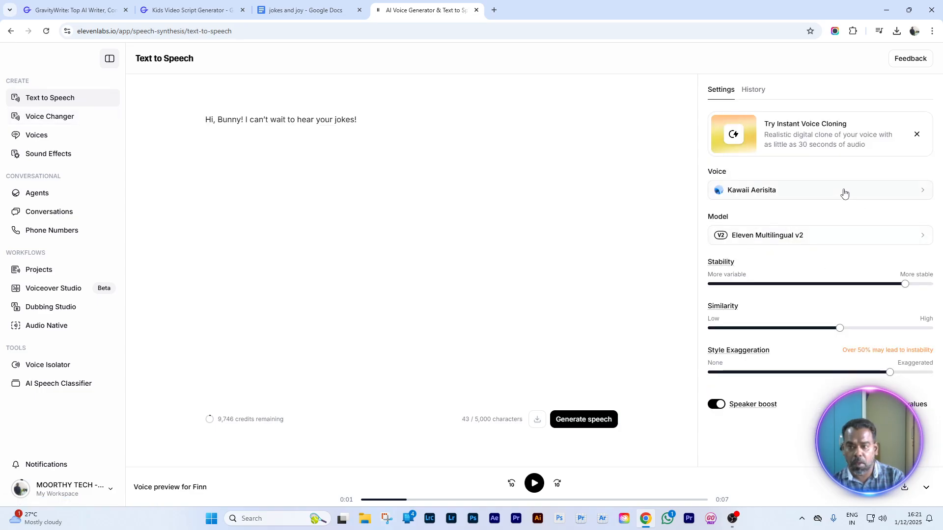
{"action": "left_click", "coordinate": [843, 191]}
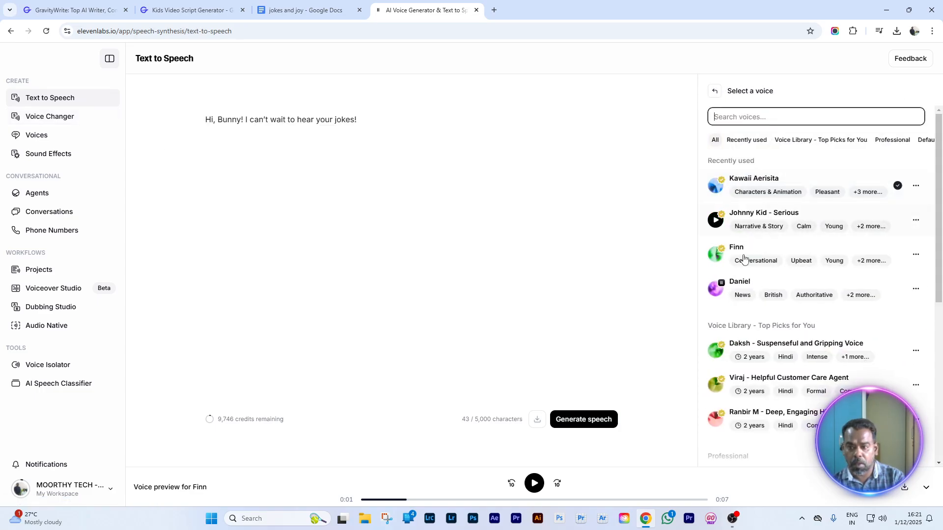
{"action": "left_click", "coordinate": [712, 260]}
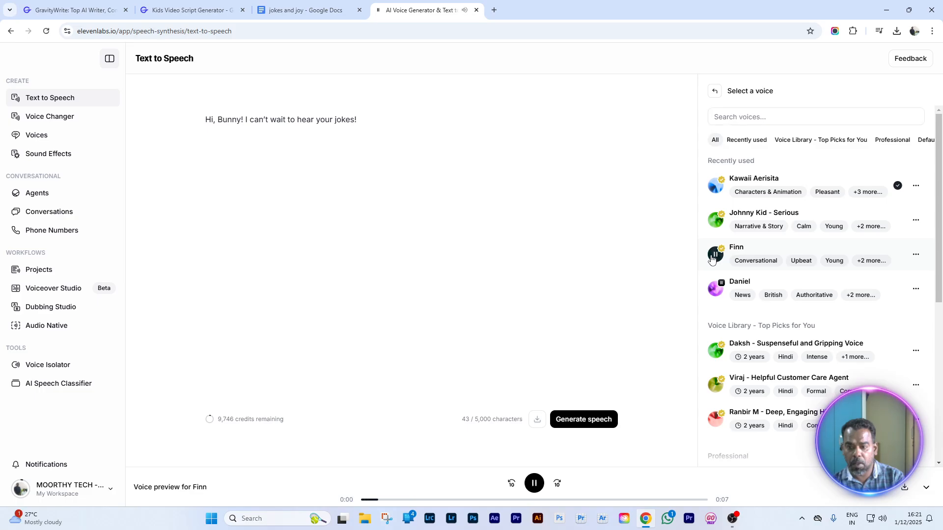
{"action": "left_click", "coordinate": [712, 259]}
{"action": "left_click", "coordinate": [543, 236]}
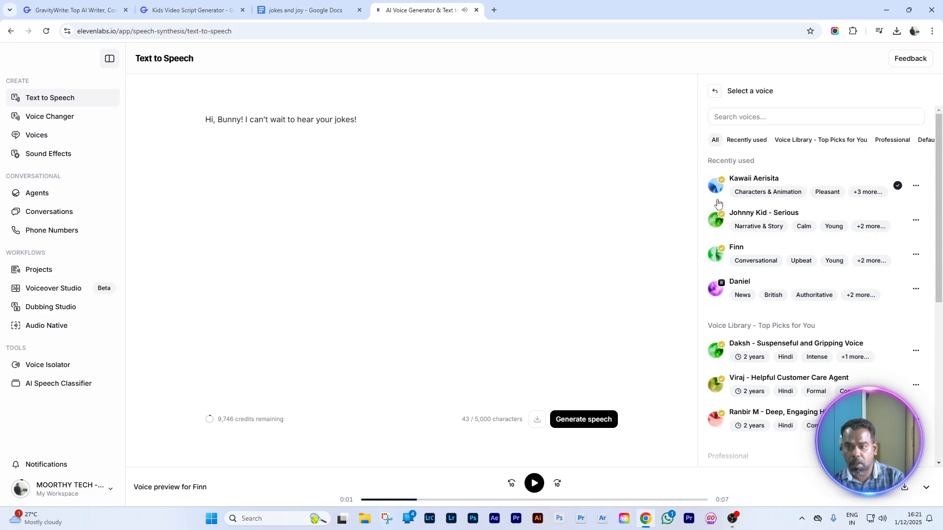
Preview Finn in the Voice Changer voice list, look at its options and return to the settings
{"action": "left_click", "coordinate": [53, 119]}
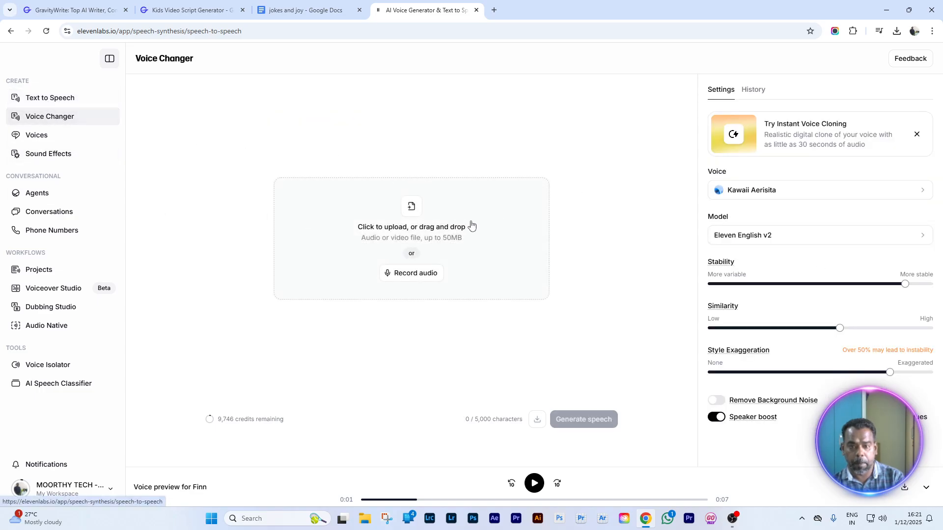
{"action": "left_click", "coordinate": [814, 191]}
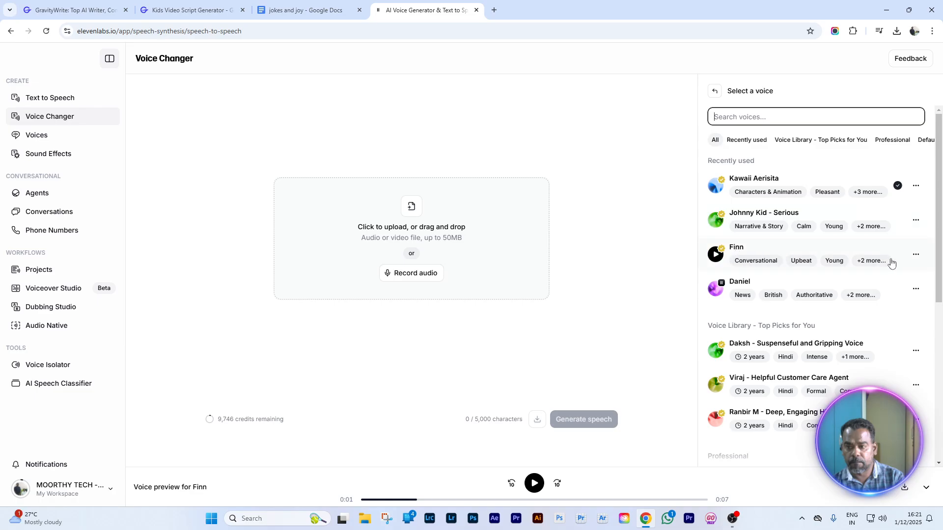
{"action": "left_click", "coordinate": [717, 256]}
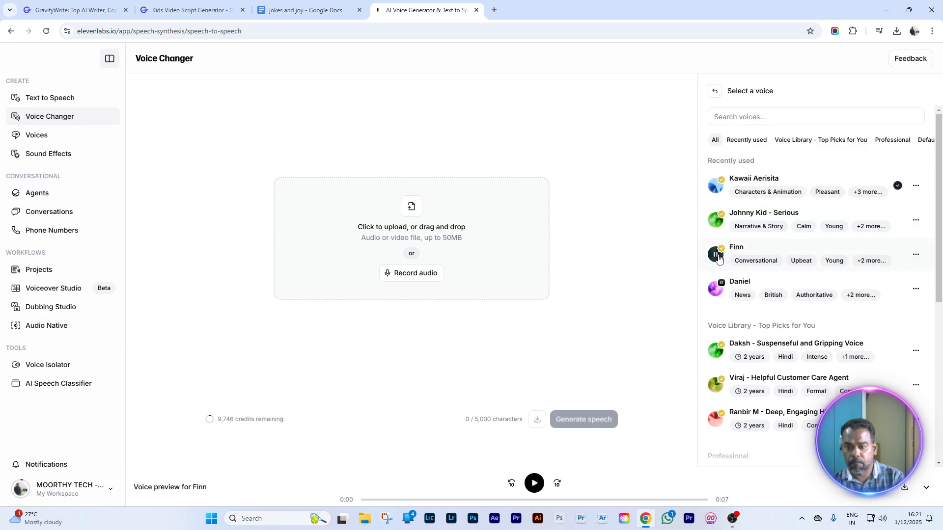
{"action": "left_click", "coordinate": [916, 254]}
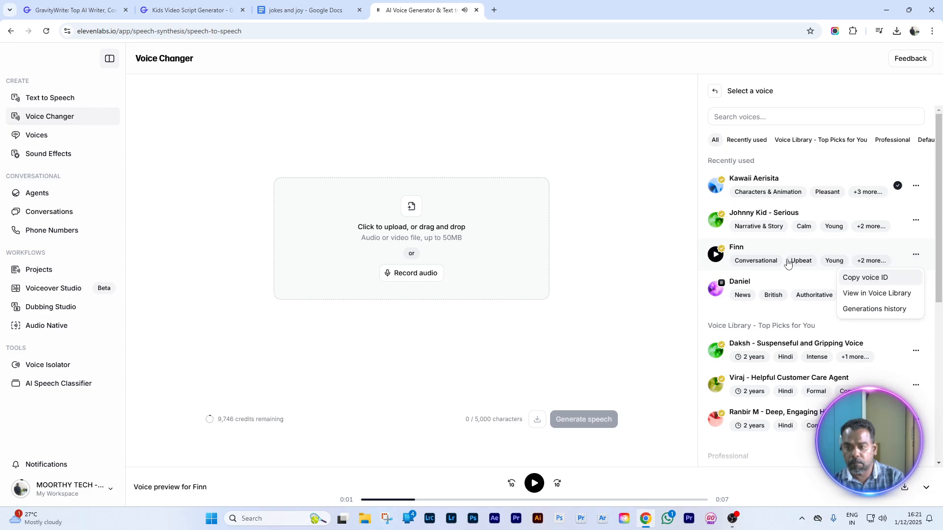
{"action": "left_click", "coordinate": [723, 92]}
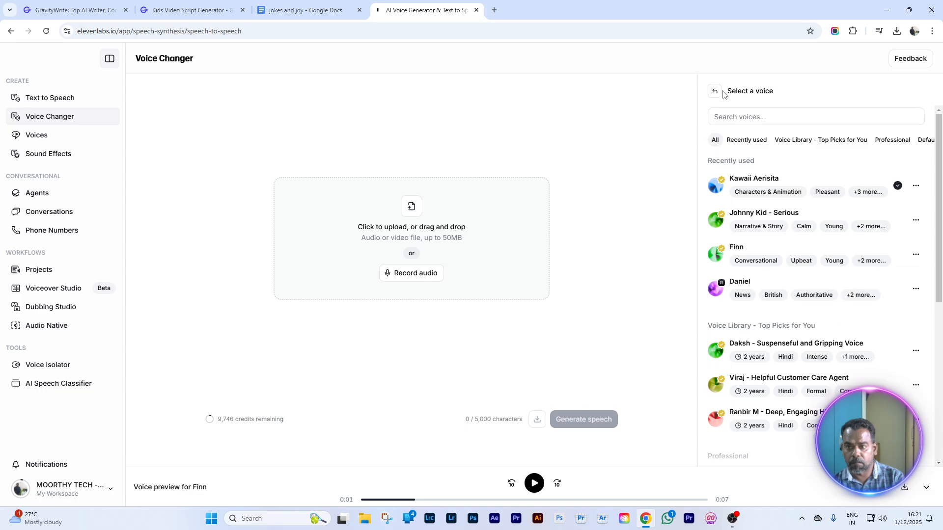
{"action": "left_click", "coordinate": [715, 92]}
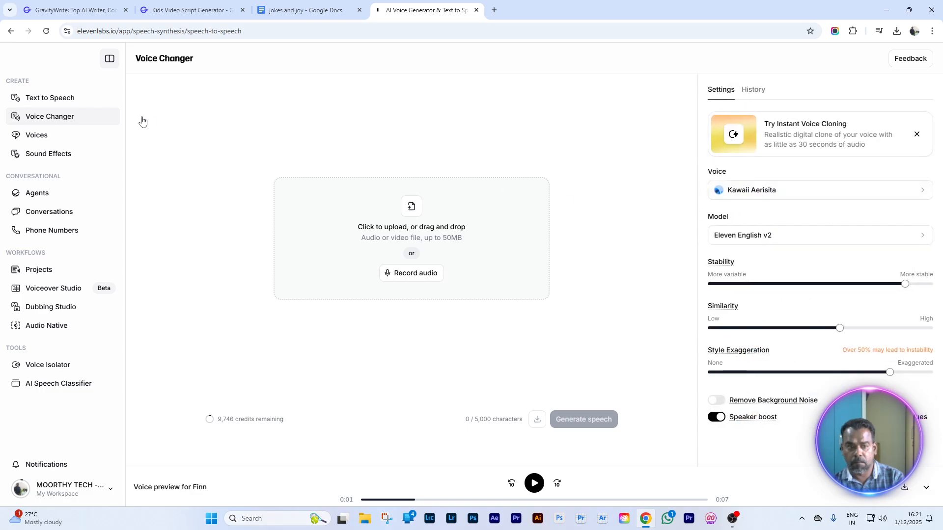
Look through the Voice Changer voices, then preview Finn in the Text to Speech voice list
{"action": "left_click", "coordinate": [894, 188]}
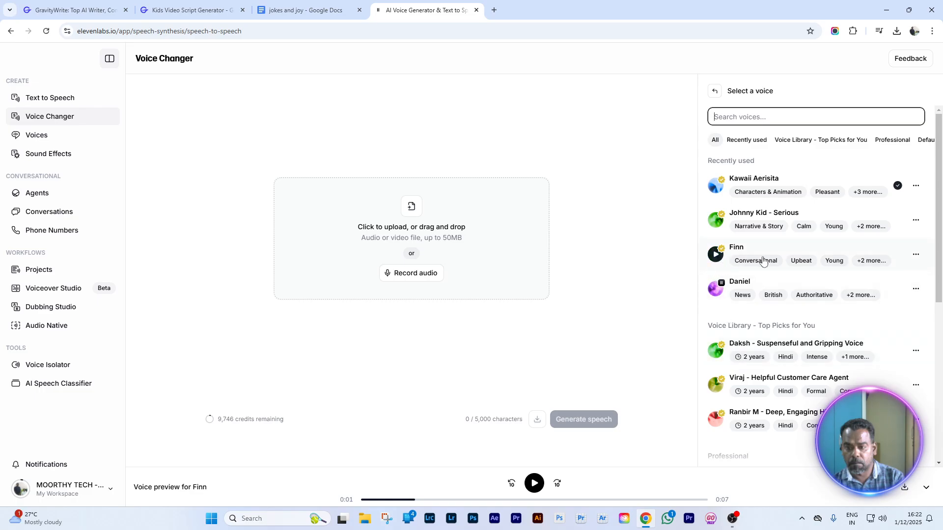
{"action": "left_click", "coordinate": [62, 100]}
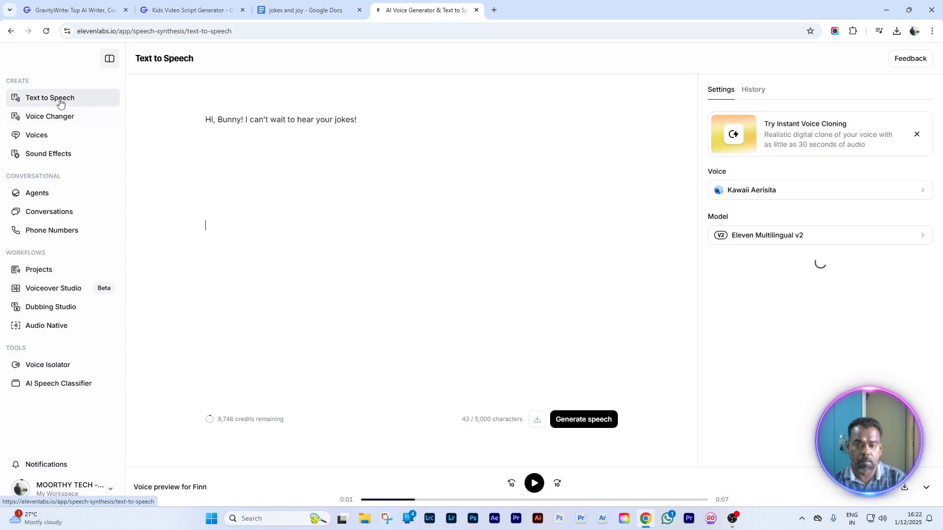
{"action": "left_click", "coordinate": [785, 190]}
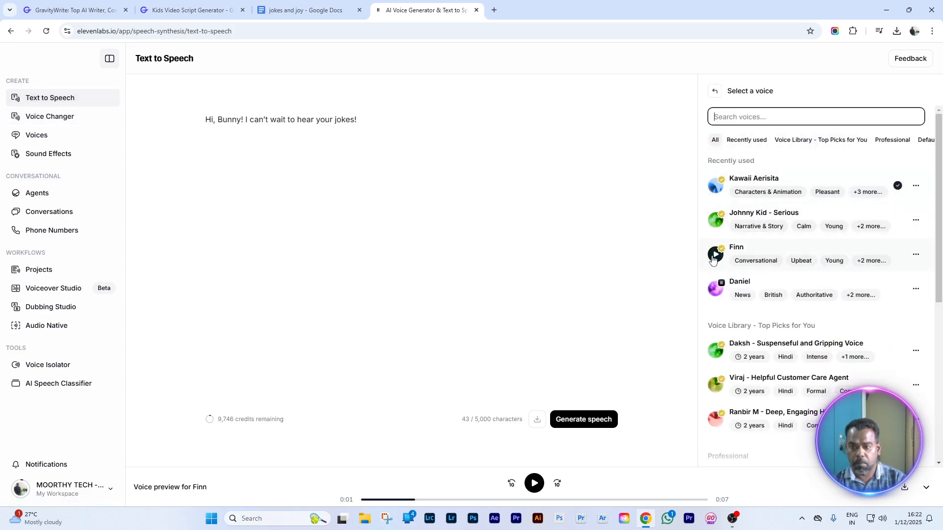
{"action": "left_click", "coordinate": [714, 255]}
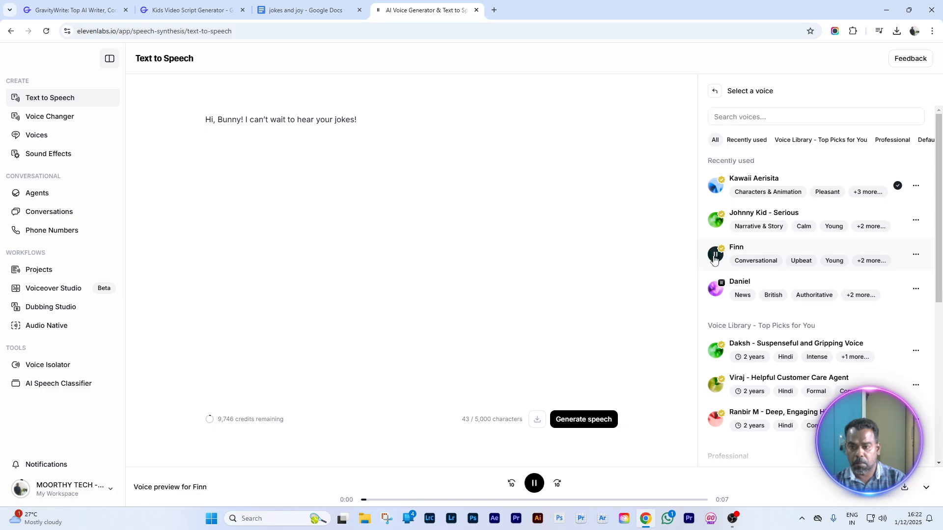
{"action": "left_click", "coordinate": [715, 256]}
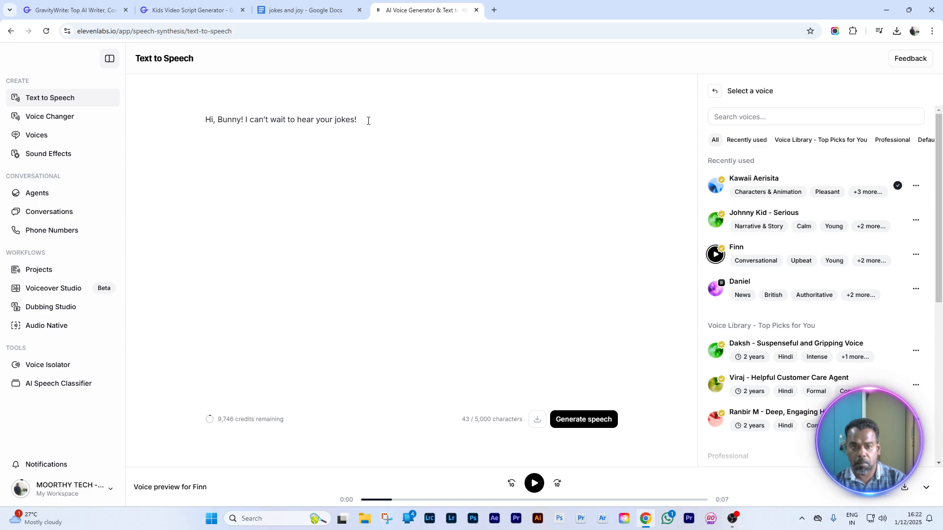
Check Jack's line in the document and generate speech for "Hi, Bunny! I can't wait to hear your jokes!" with the Kawaii Aerisita voice
{"action": "left_click", "coordinate": [299, 10]}
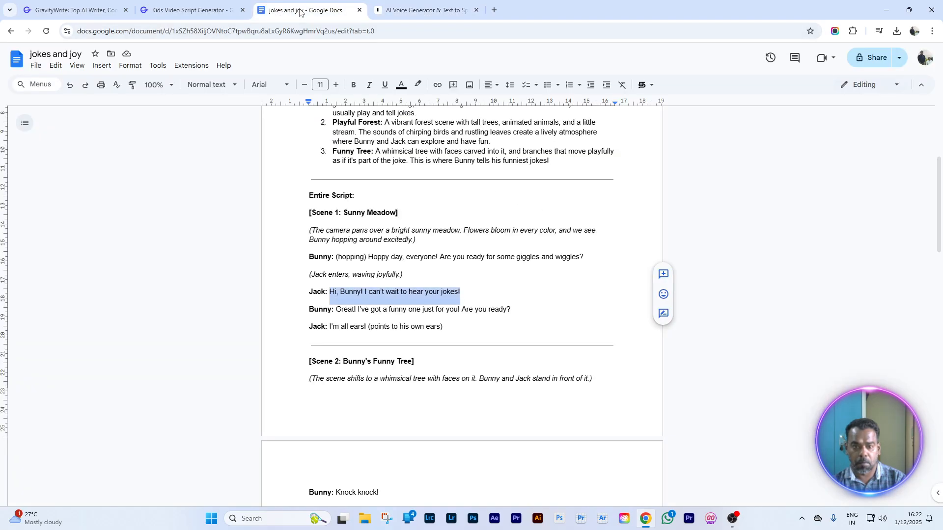
{"action": "left_click", "coordinate": [383, 12]}
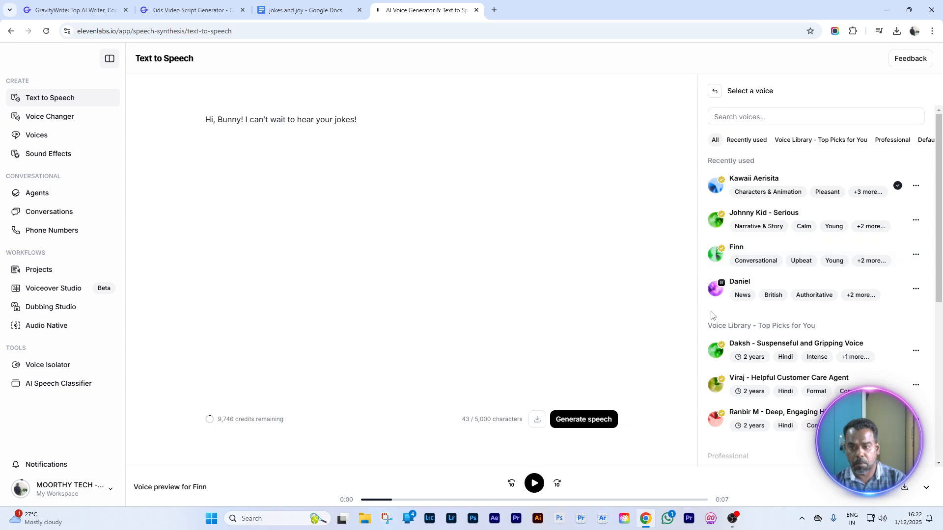
{"action": "left_click", "coordinate": [589, 424]}
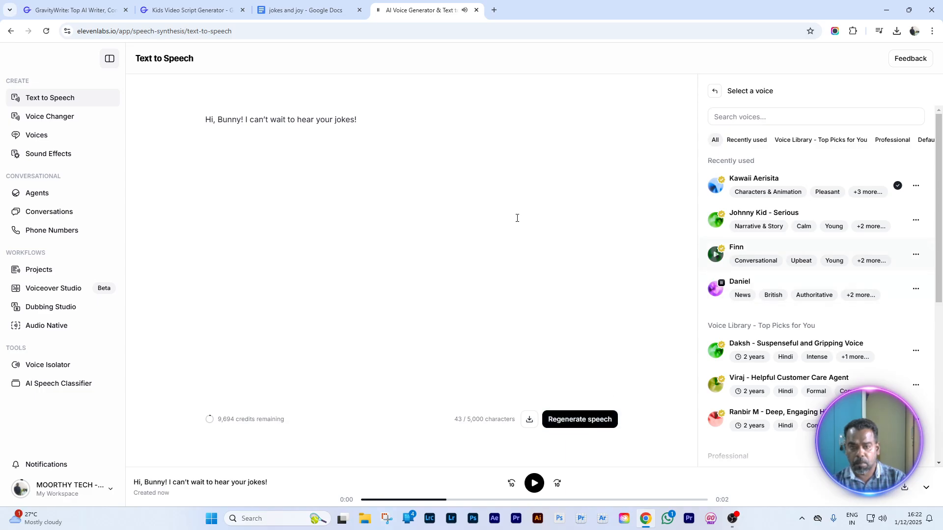
Open the Voice Changer voice list, preview the Finn voice and examine its available options
{"action": "left_click", "coordinate": [46, 120]}
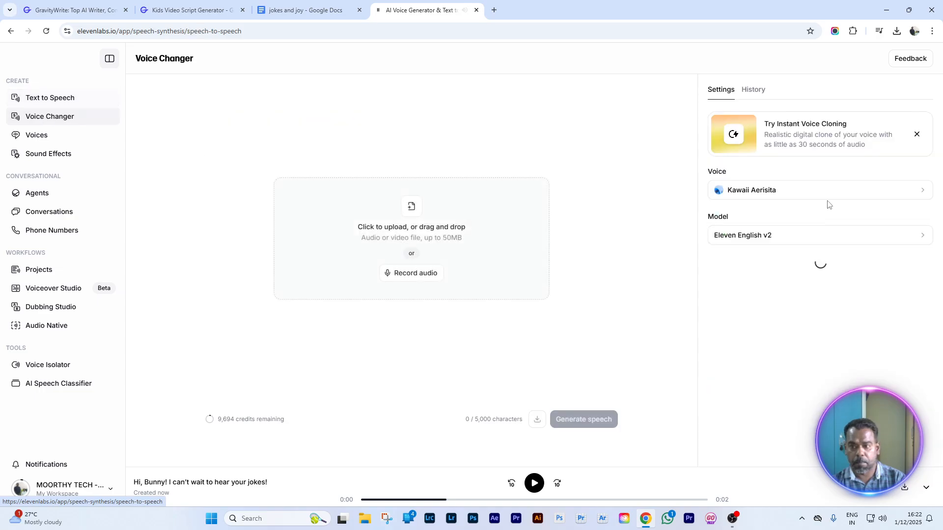
{"action": "left_click", "coordinate": [793, 196]}
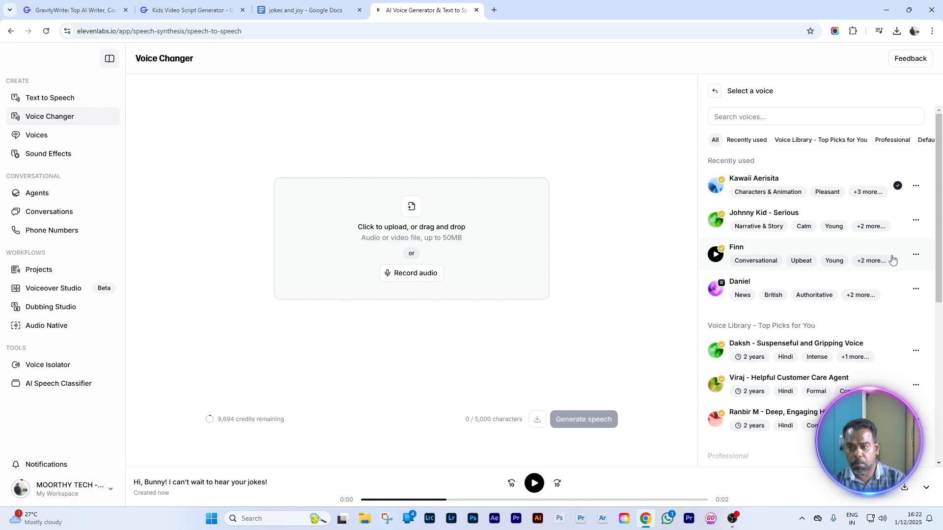
{"action": "left_click", "coordinate": [717, 254]}
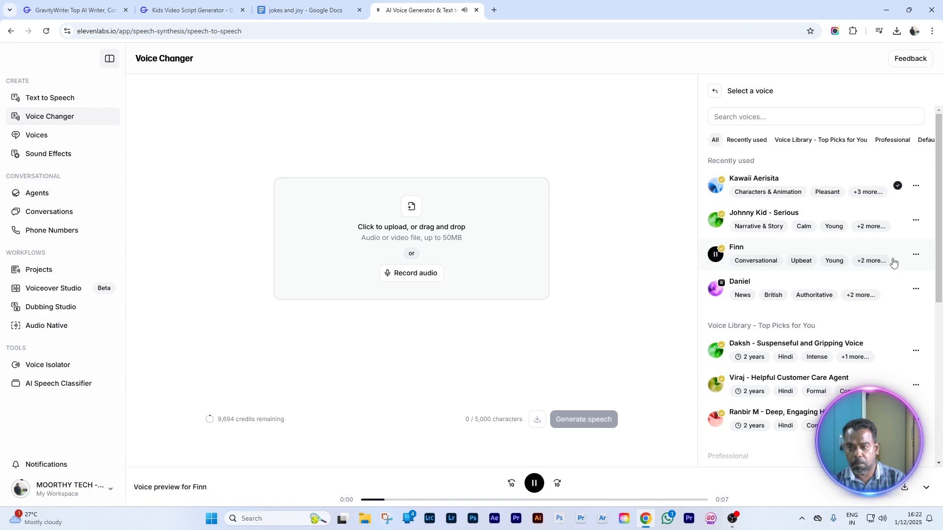
{"action": "left_click", "coordinate": [915, 256]}
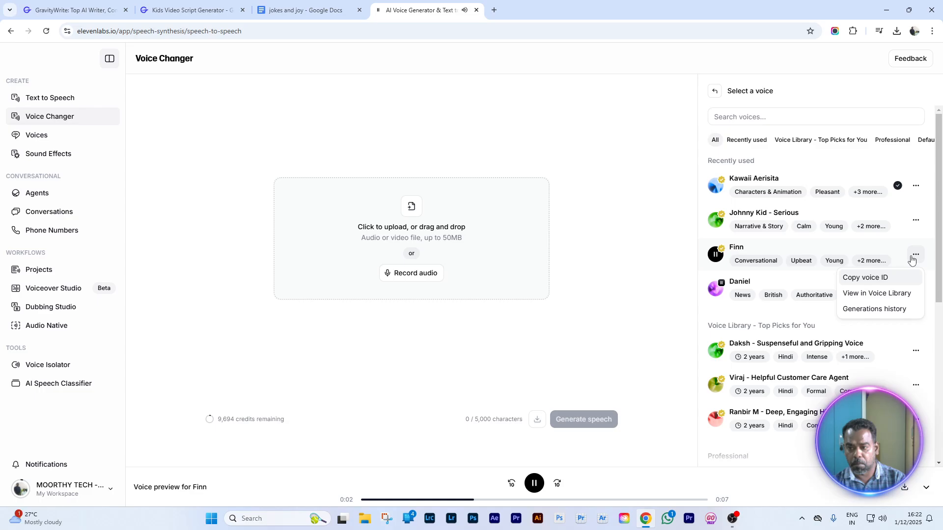
{"action": "left_click", "coordinate": [722, 262]}
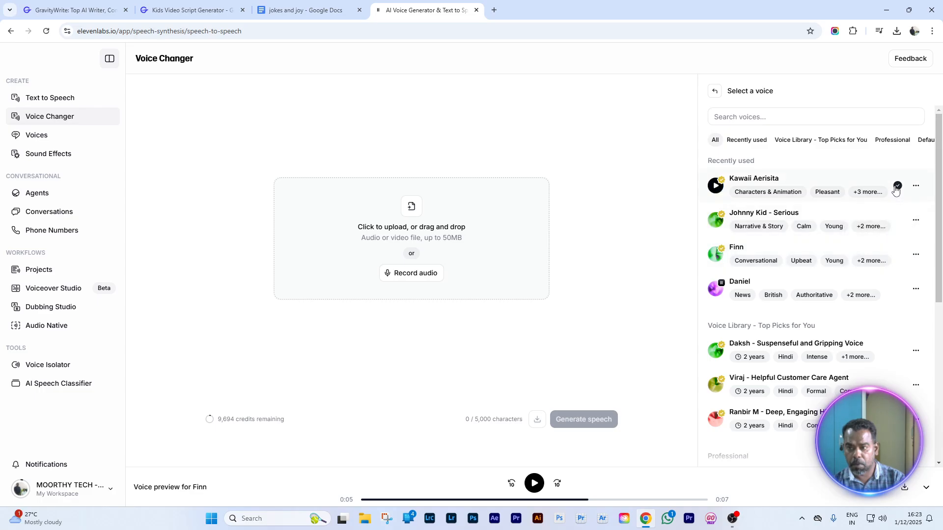
{"action": "left_click", "coordinate": [715, 254]}
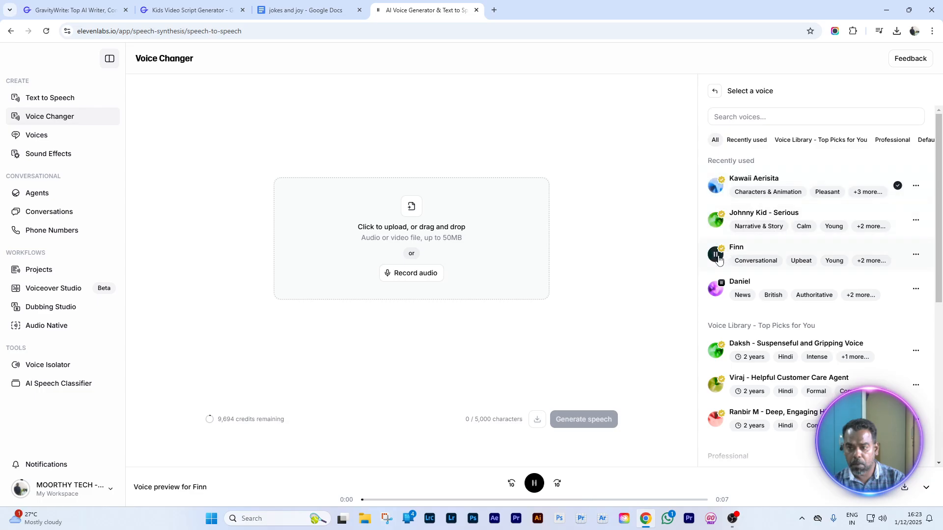
Review the Text to Speech voice settings and play and pause the Finn preview in the voice list
{"action": "left_click", "coordinate": [75, 100]}
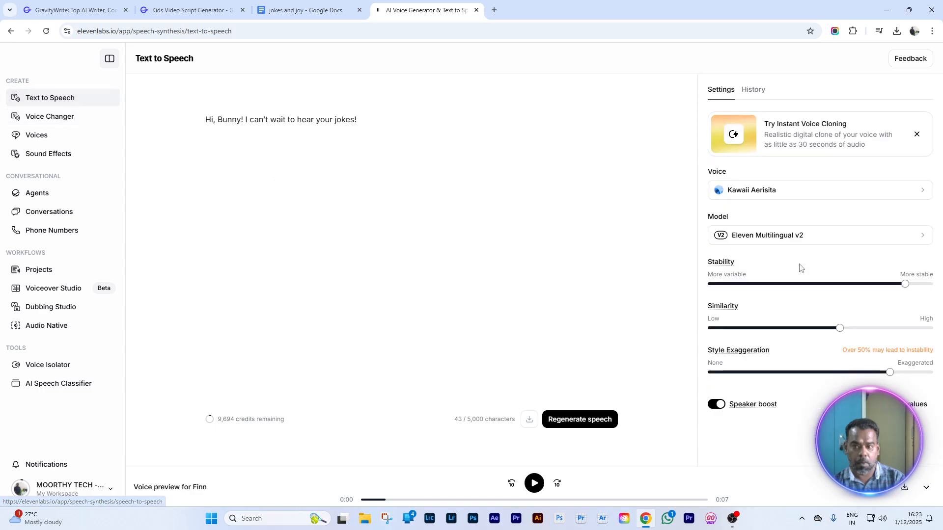
{"action": "left_click", "coordinate": [826, 191]}
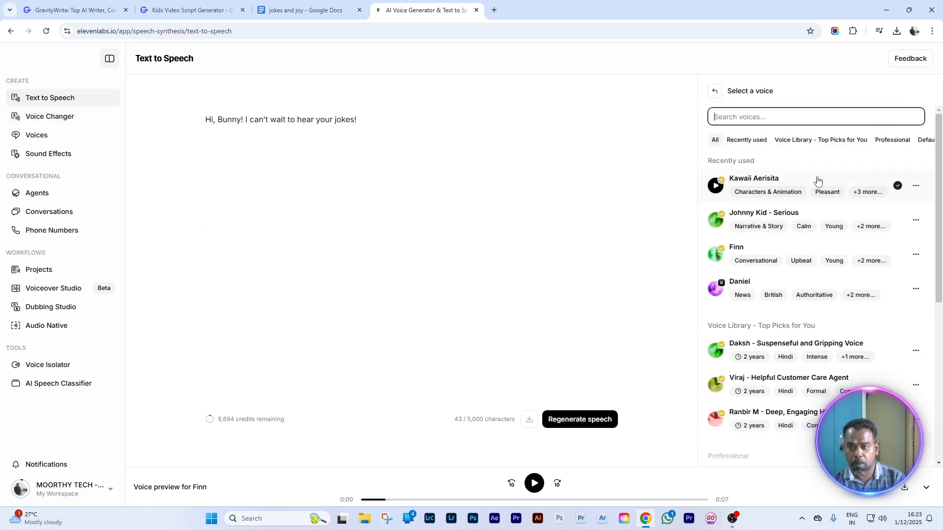
{"action": "left_click", "coordinate": [714, 93]}
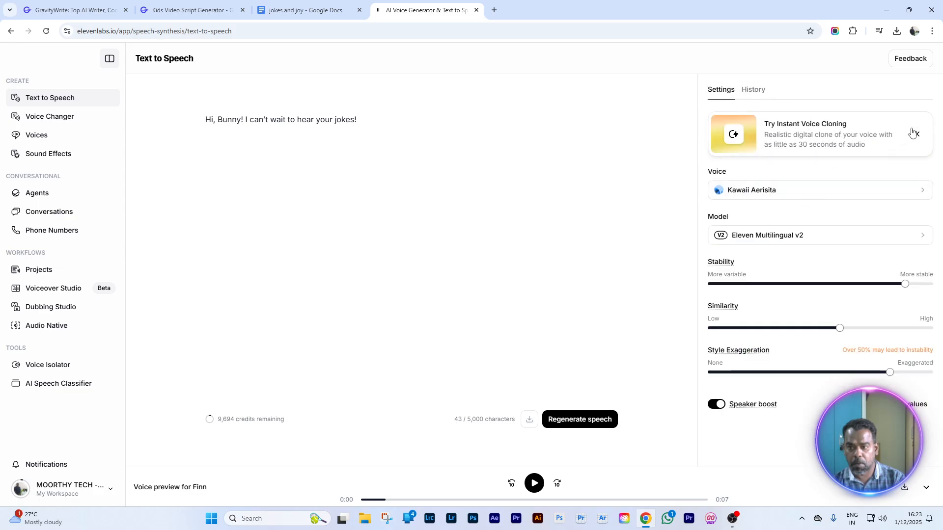
{"action": "left_click", "coordinate": [809, 196]}
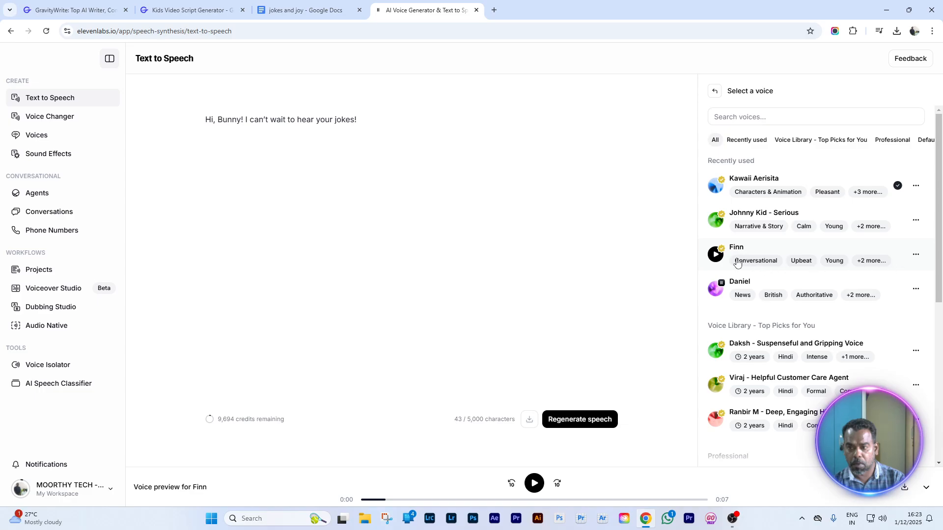
{"action": "left_click", "coordinate": [716, 255]}
{"action": "left_click", "coordinate": [715, 256]}
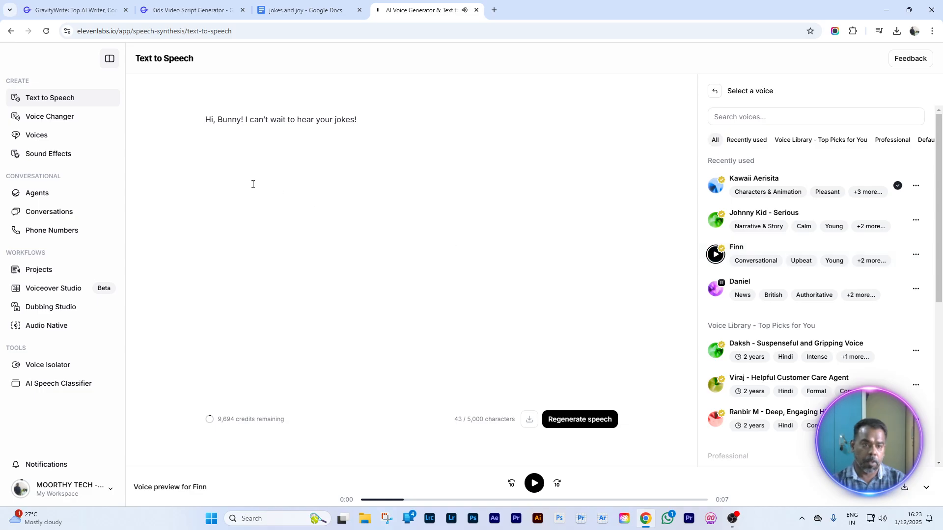
Open the saved voices in the Voices section and preview the Finn voice there
{"action": "left_click", "coordinate": [35, 138]}
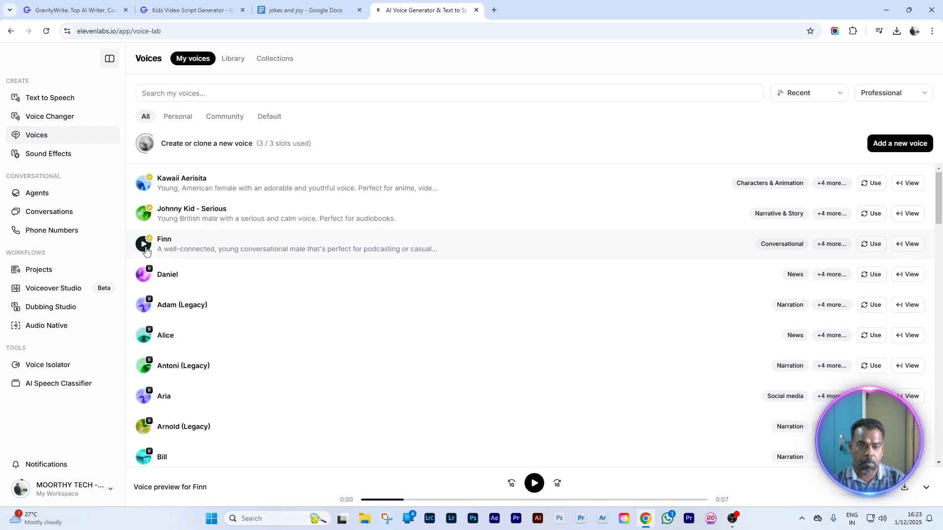
{"action": "left_click", "coordinate": [144, 248]}
{"action": "left_click", "coordinate": [144, 248]}
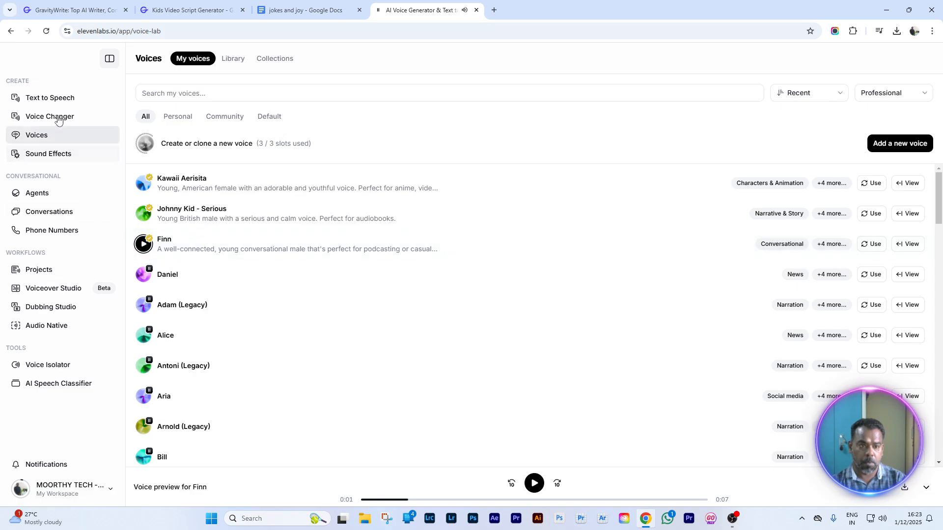
{"action": "left_click", "coordinate": [55, 115]}
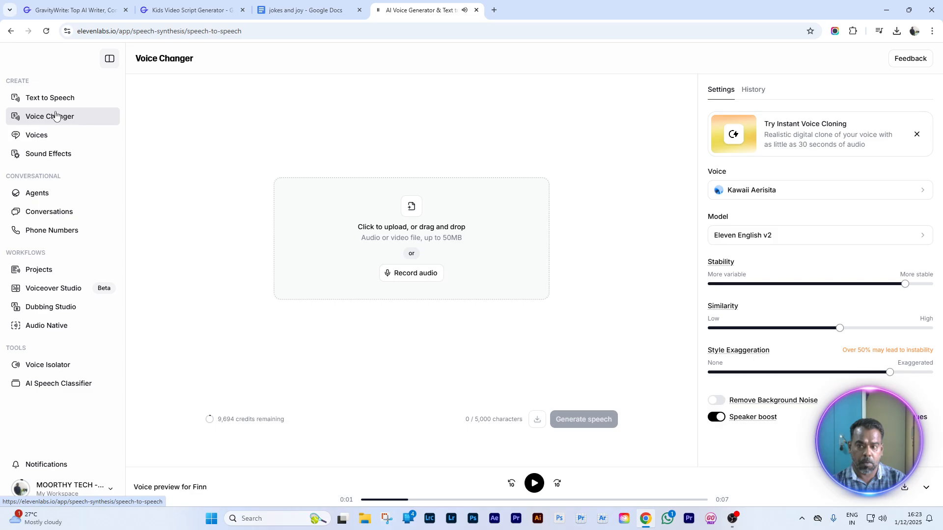
{"action": "left_click", "coordinate": [45, 137]}
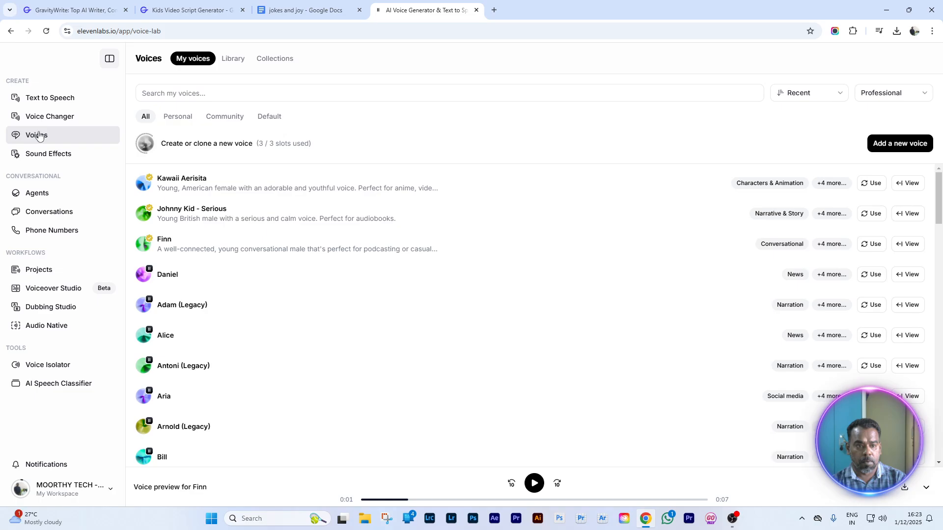
{"action": "left_click", "coordinate": [55, 117]}
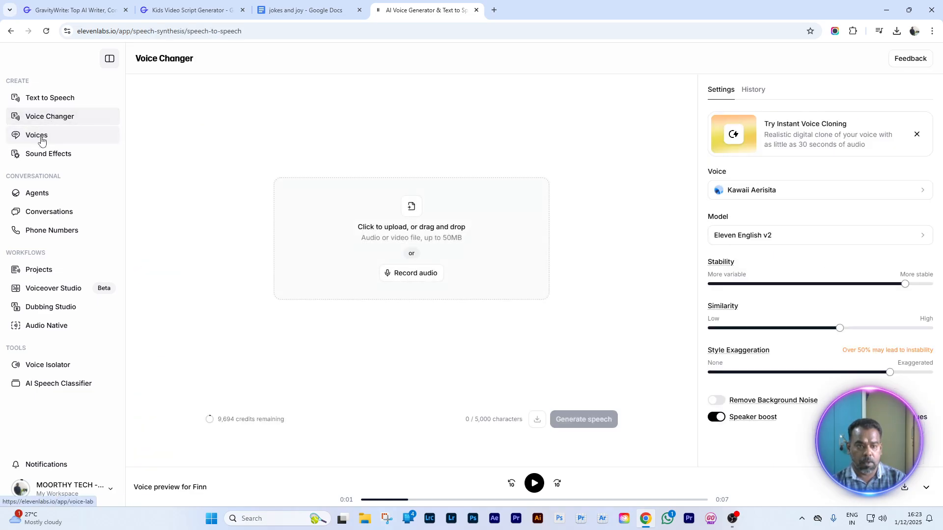
{"action": "left_click", "coordinate": [287, 10]}
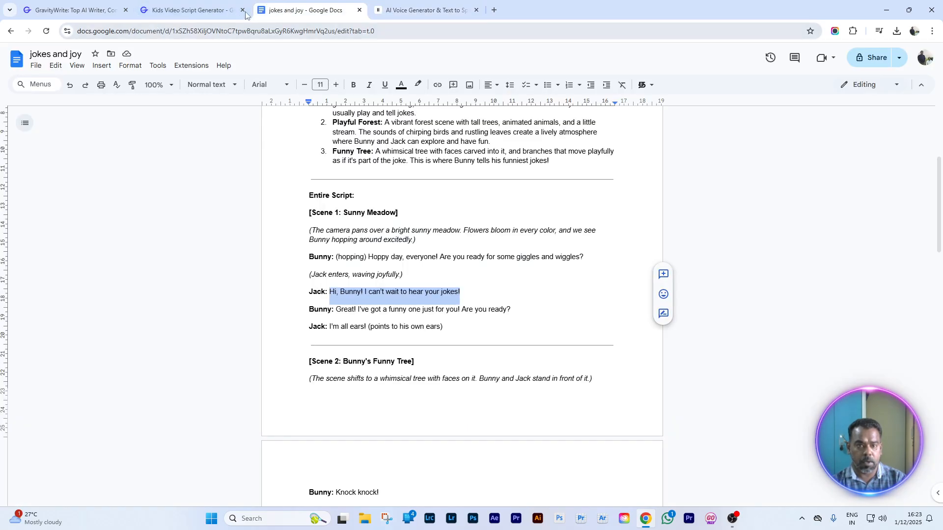
{"action": "left_click", "coordinate": [400, 10]}
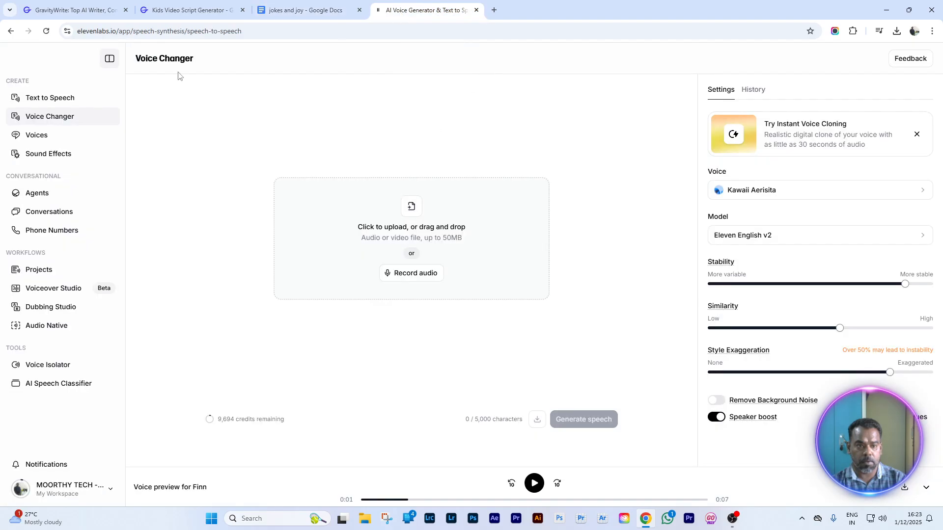
Preview Finn in the saved voices, apply it to Text to Speech and generate Jack's line "Hi, Bunny! I can't wait to hear your jokes!"
{"action": "left_click", "coordinate": [52, 136]}
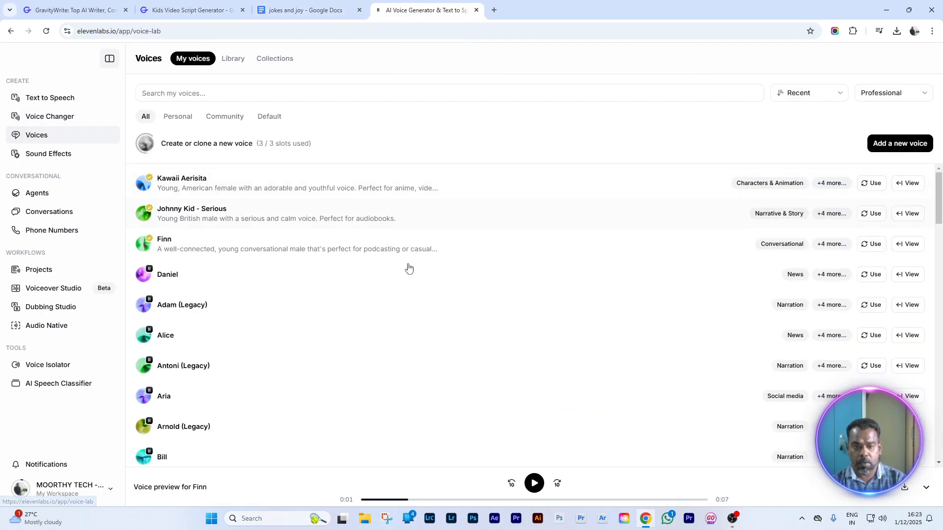
{"action": "left_click", "coordinate": [144, 245]}
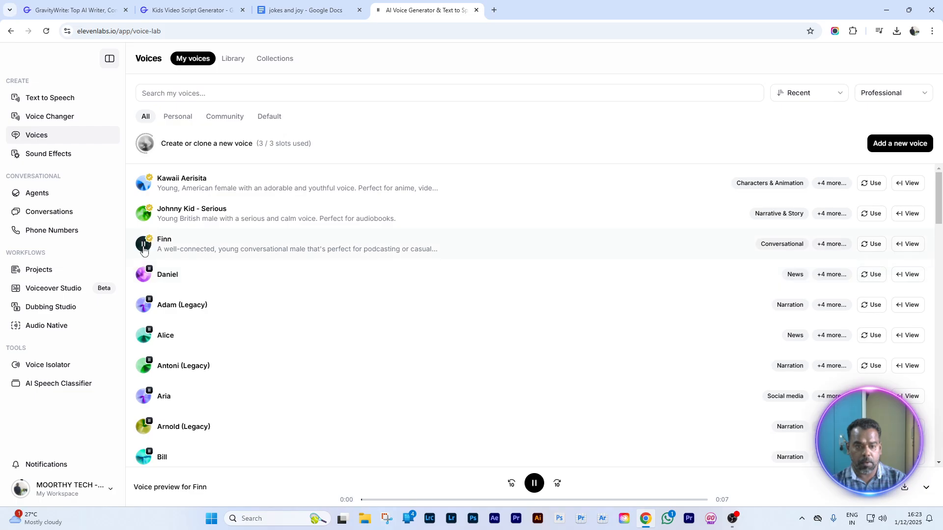
{"action": "left_click", "coordinate": [143, 244]}
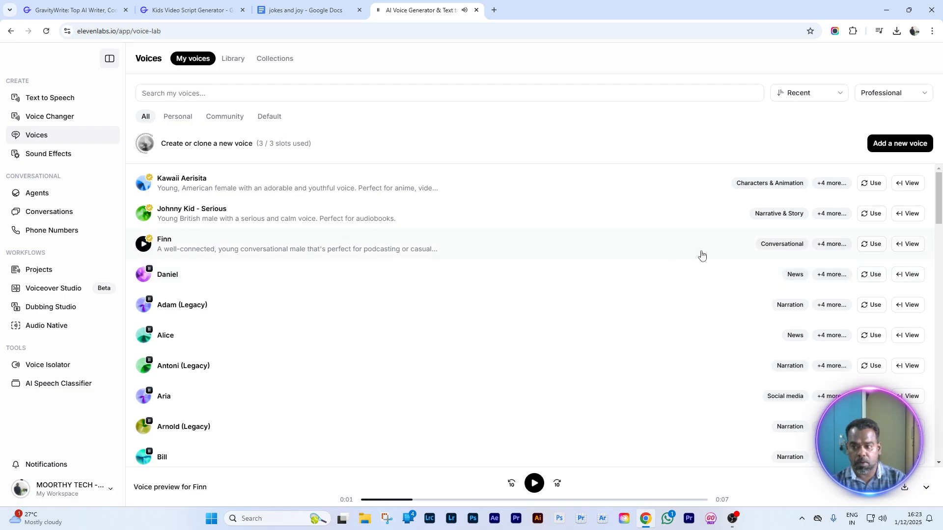
{"action": "left_click", "coordinate": [872, 245]}
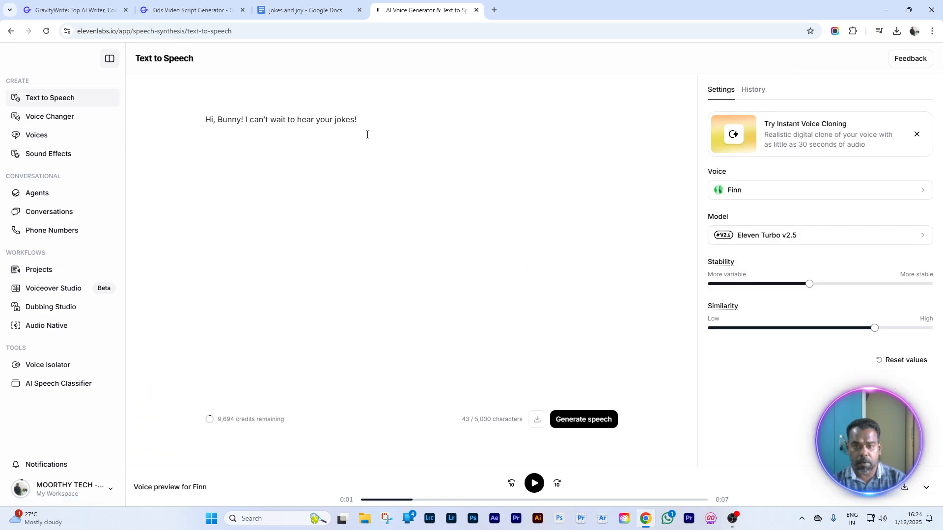
{"action": "left_click", "coordinate": [552, 344]}
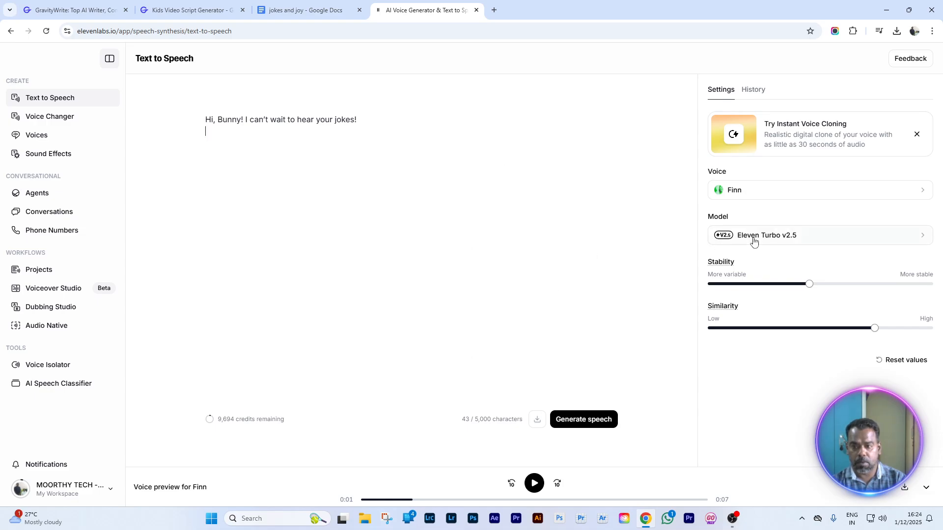
{"action": "left_click", "coordinate": [574, 418]}
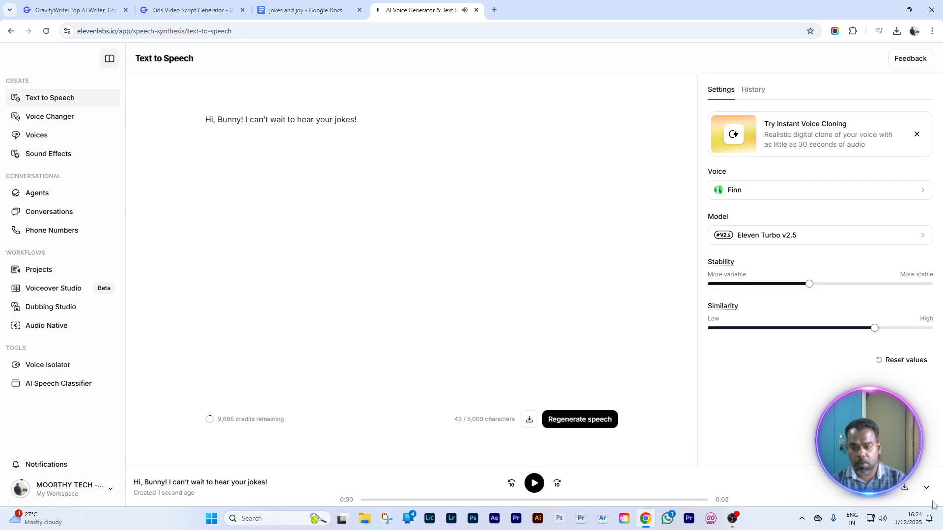
{"action": "left_click", "coordinate": [906, 489]}
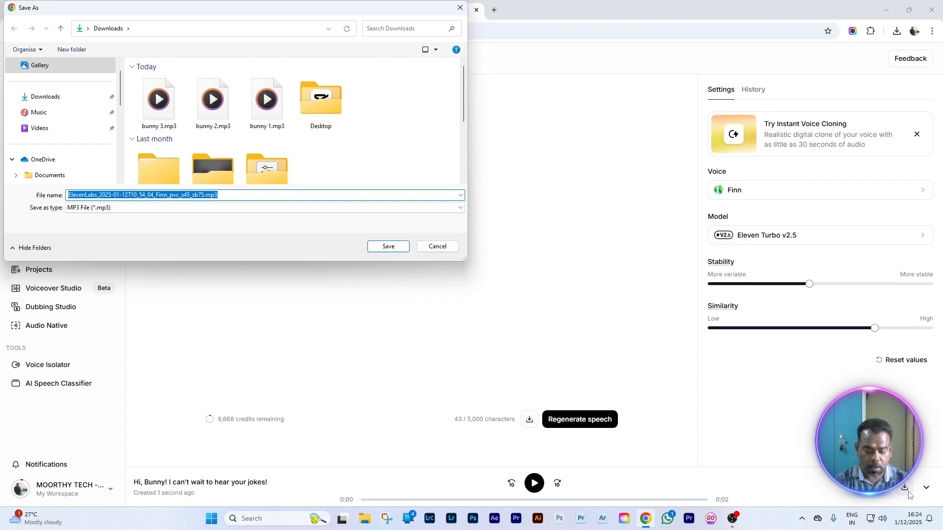
{"action": "type", "text": "jack"}
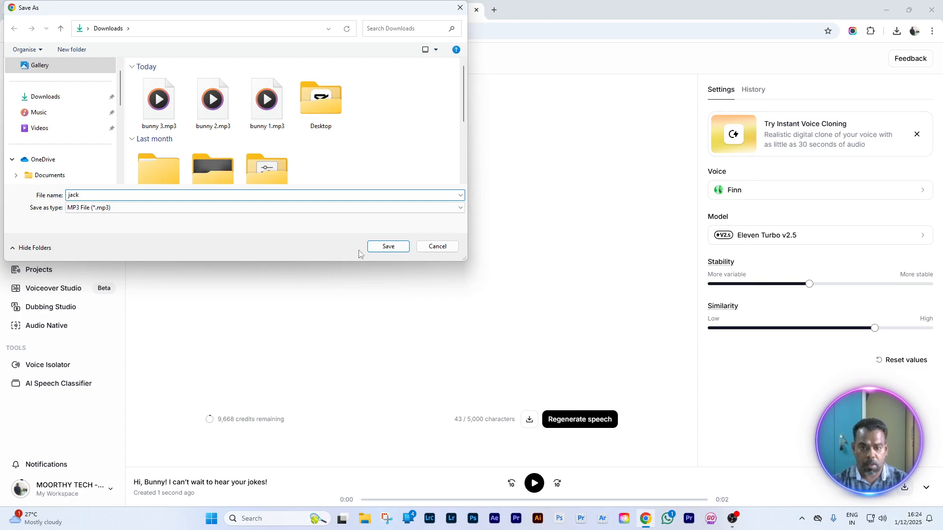
{"action": "left_click", "coordinate": [388, 246]}
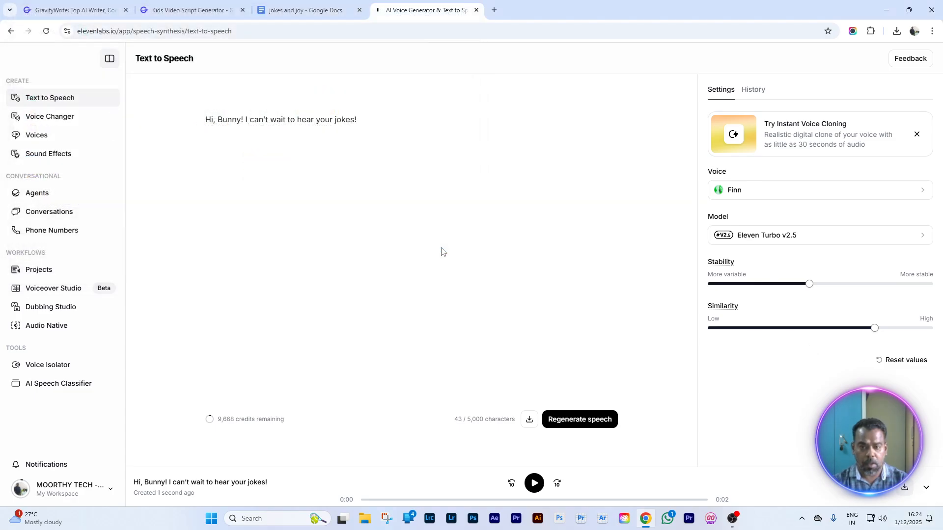
Check Jack's line in the jokes and joy document and download its generated speech as "jack 1"
{"action": "left_click", "coordinate": [307, 13]}
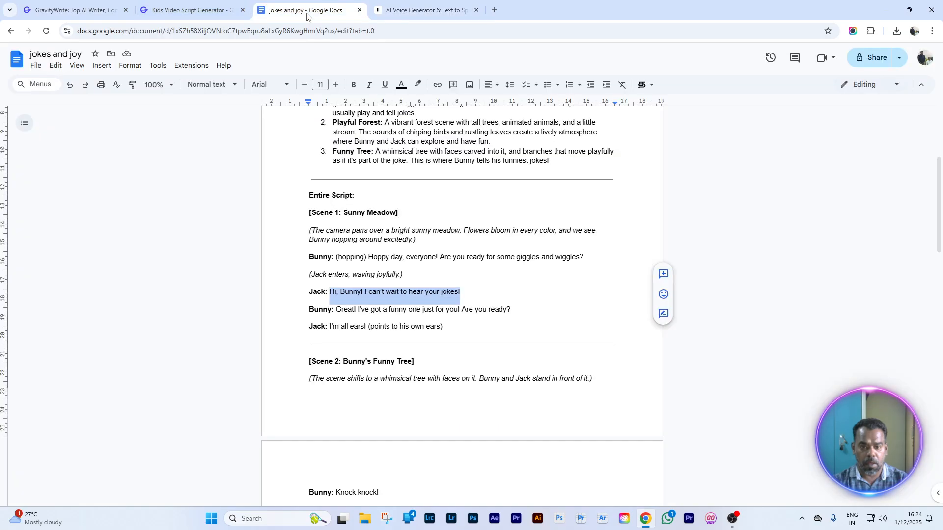
{"action": "left_click", "coordinate": [398, 11]}
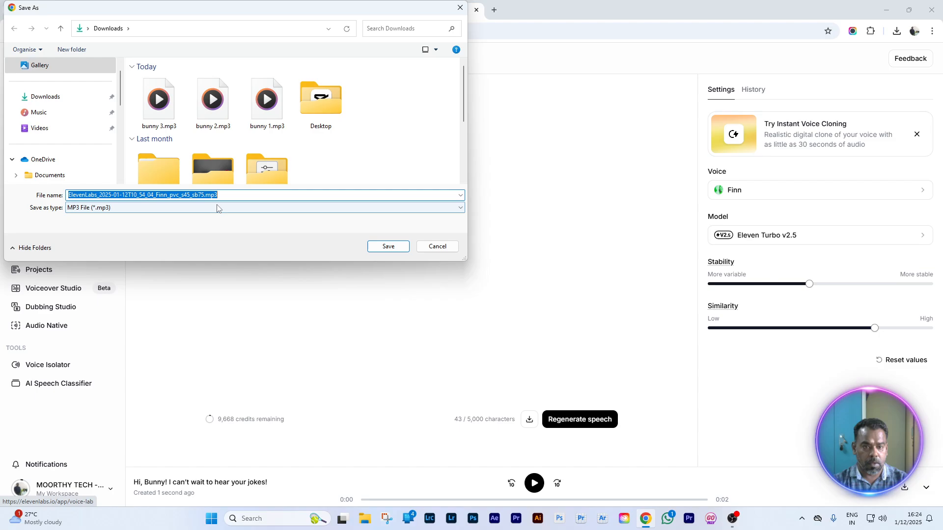
{"action": "type", "text": "jack 1"}
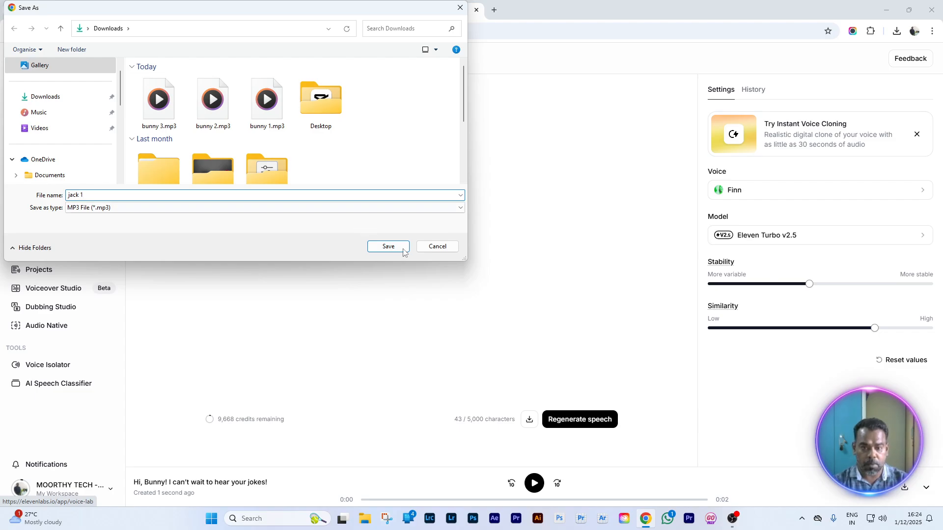
{"action": "left_click", "coordinate": [388, 246]}
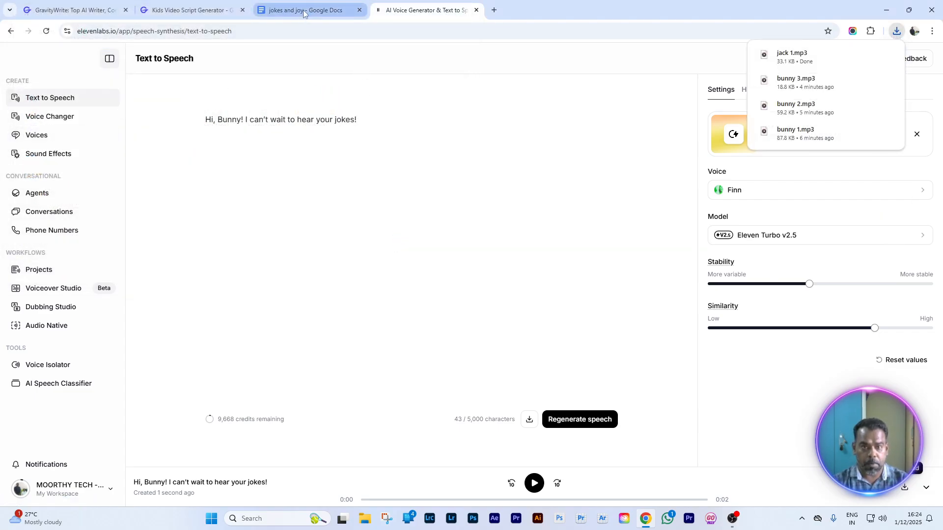
Copy Jack's line "I'm all ears! (points to his own ears)" from the document and generate its speech with the Finn voice
{"action": "left_click", "coordinate": [304, 8]}
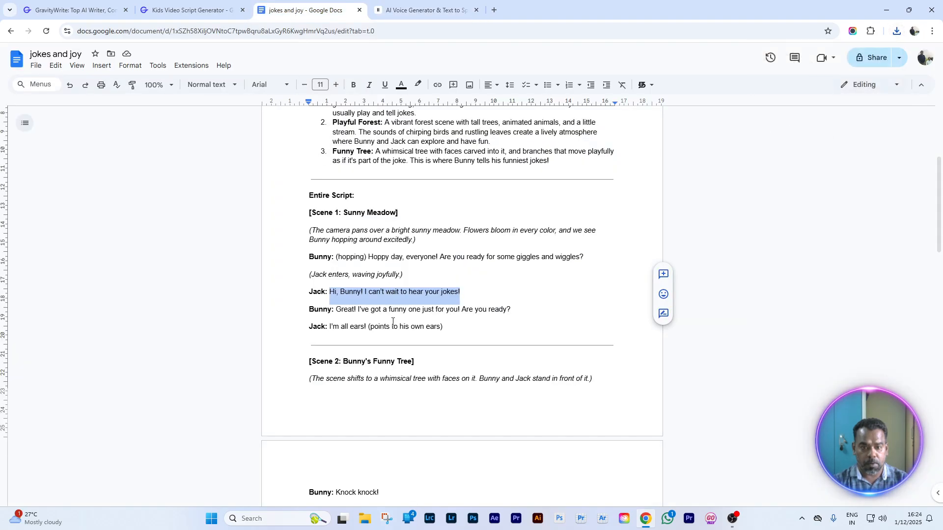
{"action": "left_click_drag", "start_coordinate": [443, 328], "coordinate": [329, 333]}
{"action": "key", "text": "ctrl+c"}
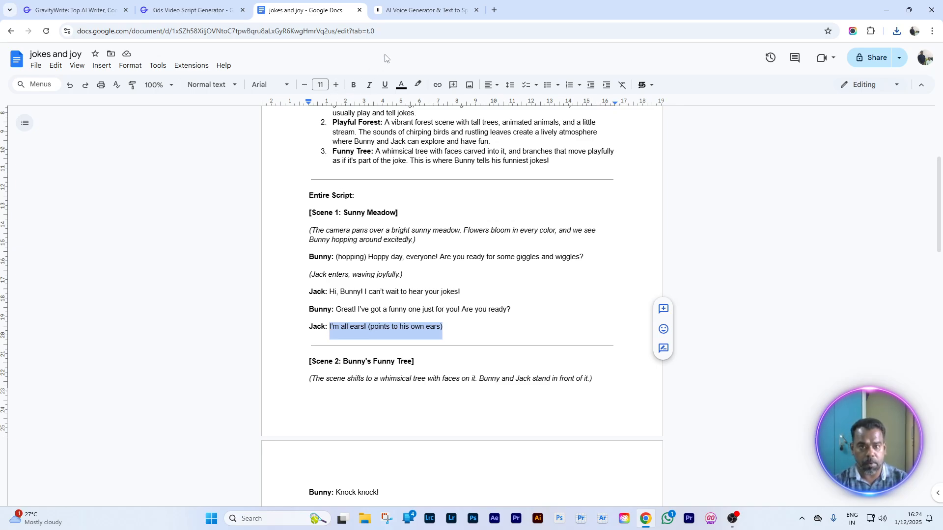
{"action": "left_click", "coordinate": [405, 12]}
{"action": "left_click_drag", "start_coordinate": [362, 119], "coordinate": [180, 125]}
{"action": "key", "text": "ctrl+v"}
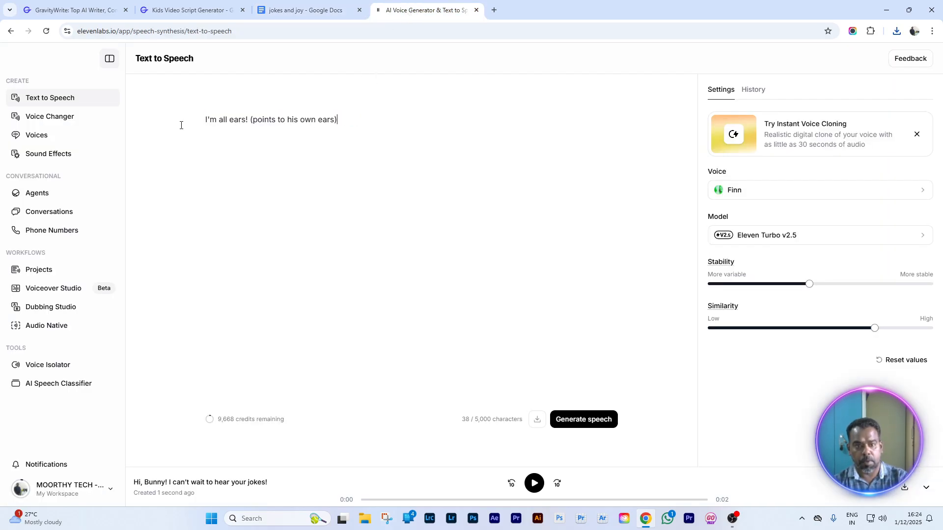
{"action": "left_click", "coordinate": [572, 425]}
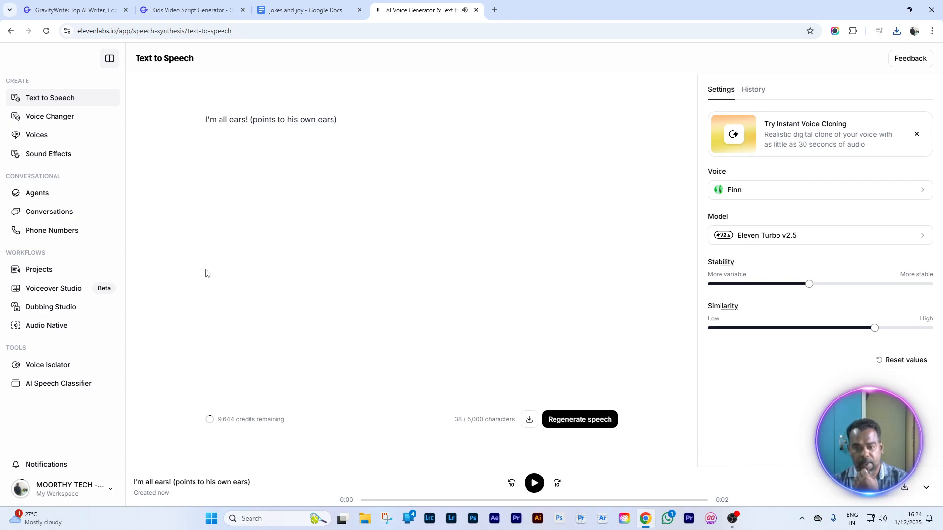
Download the generated "I'm all ears!" speech as an MP3 file named "jack 2"
{"action": "type", "text": "ja"}
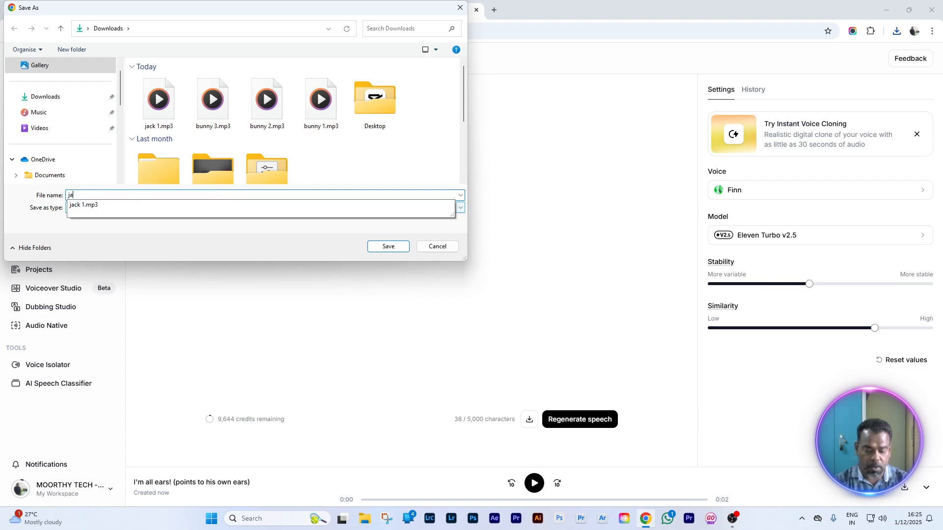
{"action": "type", "text": "ck 2"}
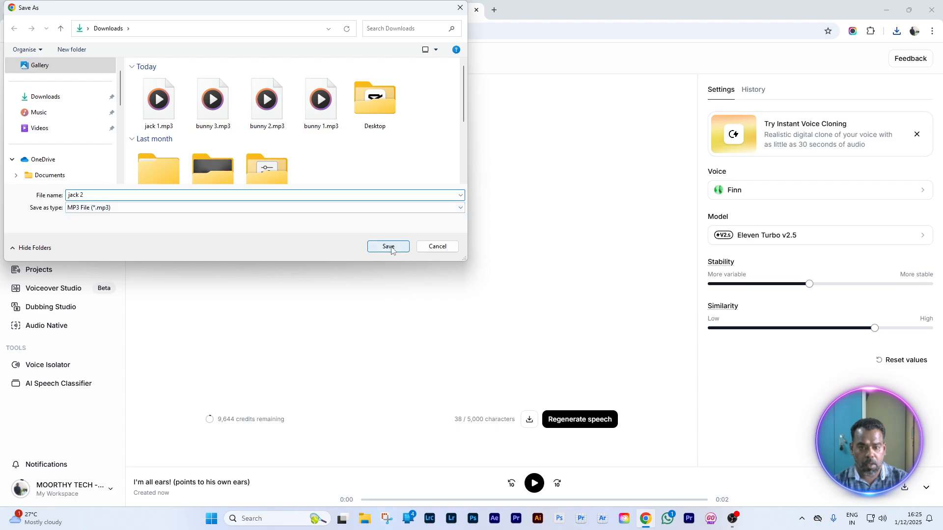
{"action": "left_click", "coordinate": [388, 246]}
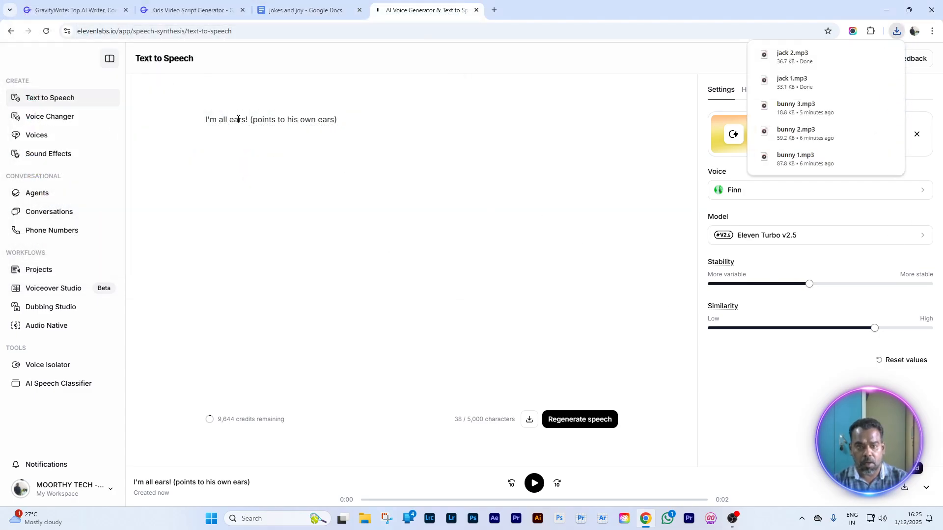
Copy Jack's Scene 2 line "Who's there?" from the document and generate its speech with the Finn voice
{"action": "left_click", "coordinate": [304, 9]}
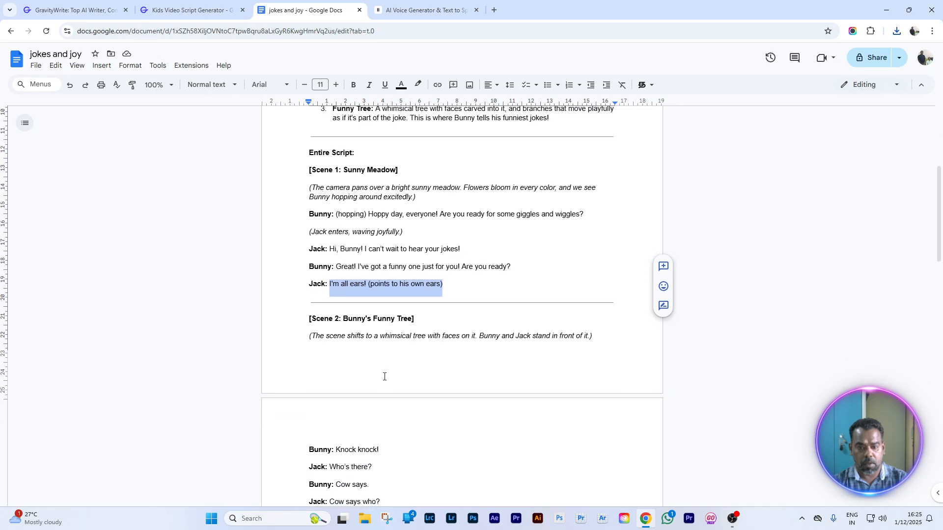
{"action": "scroll", "coordinate": [385, 376], "scroll_direction": "down", "scroll_amount": 1}
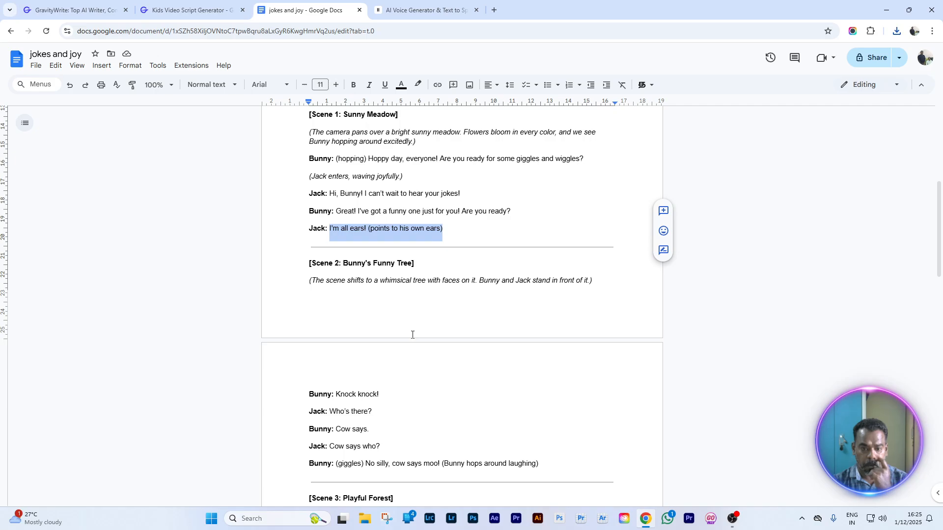
{"action": "scroll", "coordinate": [412, 335], "scroll_direction": "down", "scroll_amount": 1}
{"action": "left_click_drag", "start_coordinate": [374, 365], "coordinate": [330, 360]}
{"action": "key", "text": "ctrl+c"}
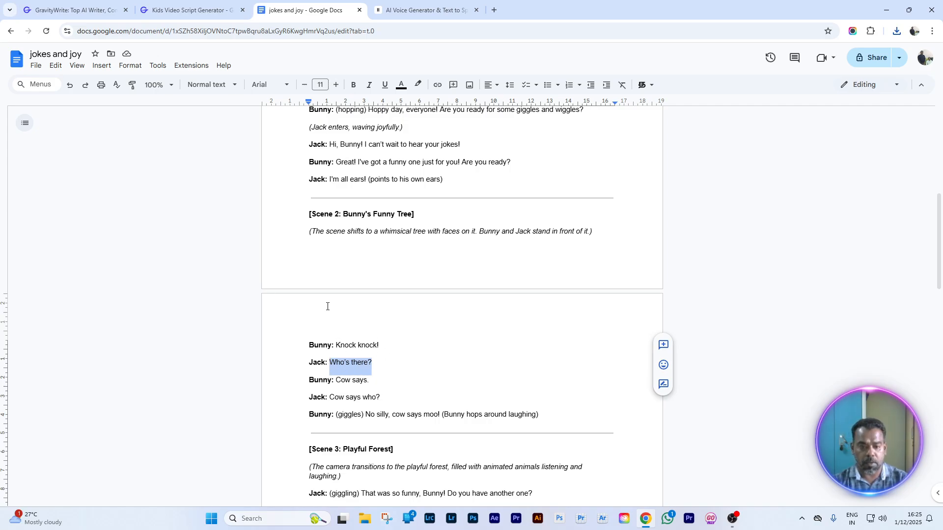
{"action": "left_click", "coordinate": [414, 11]}
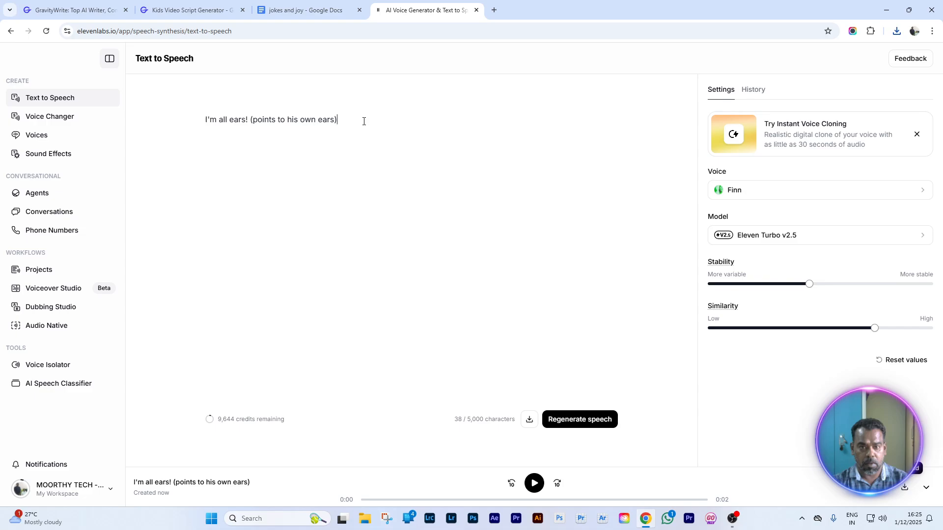
{"action": "left_click_drag", "start_coordinate": [363, 121], "coordinate": [202, 121]}
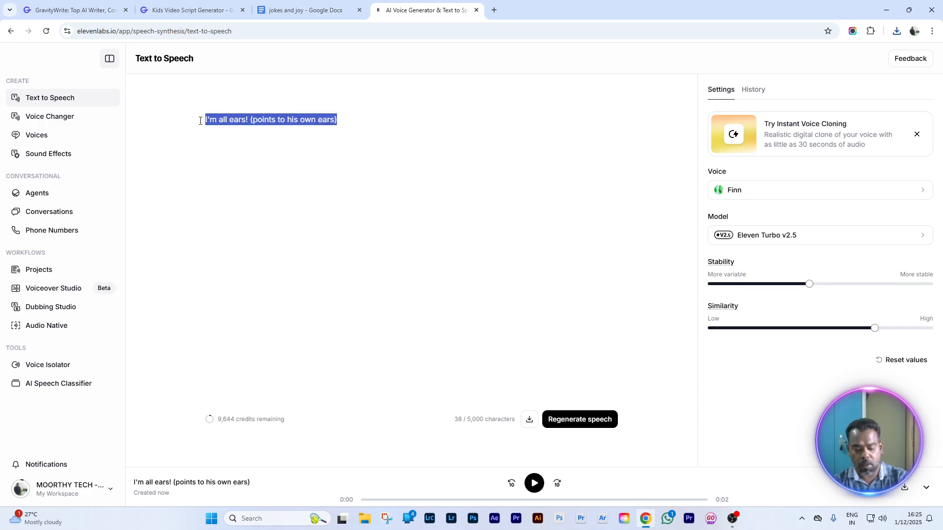
{"action": "key", "text": "ctrl+v"}
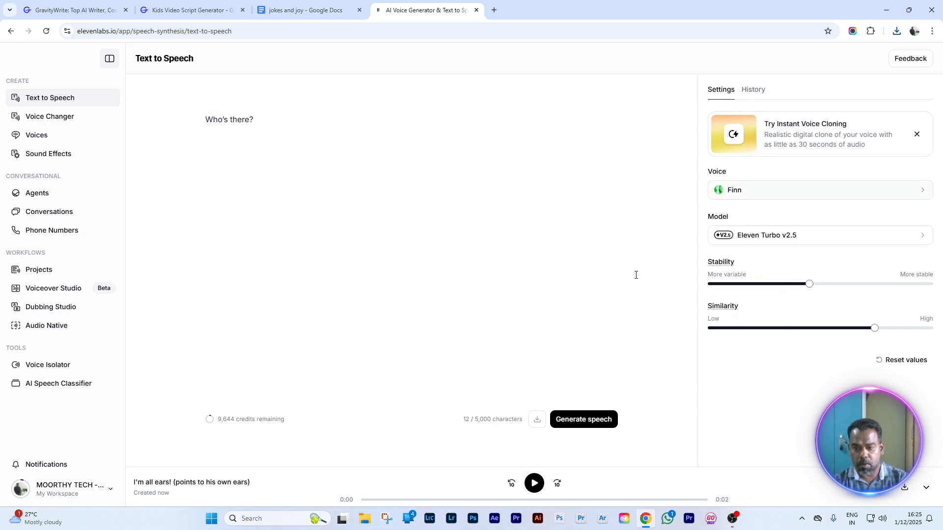
{"action": "left_click", "coordinate": [567, 416]}
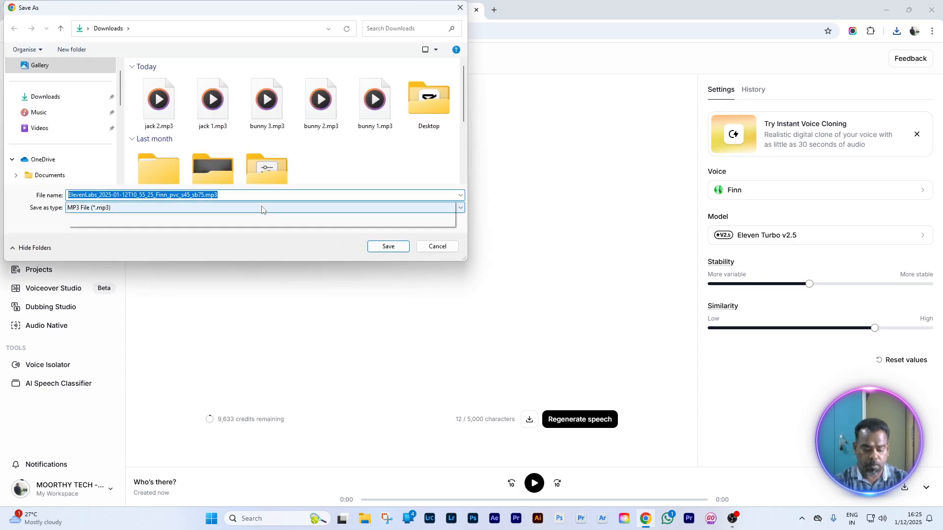
Save the generated "Who's there?" speech as an MP3 file named "jack 3" in Downloads
{"action": "type", "text": "jack"}
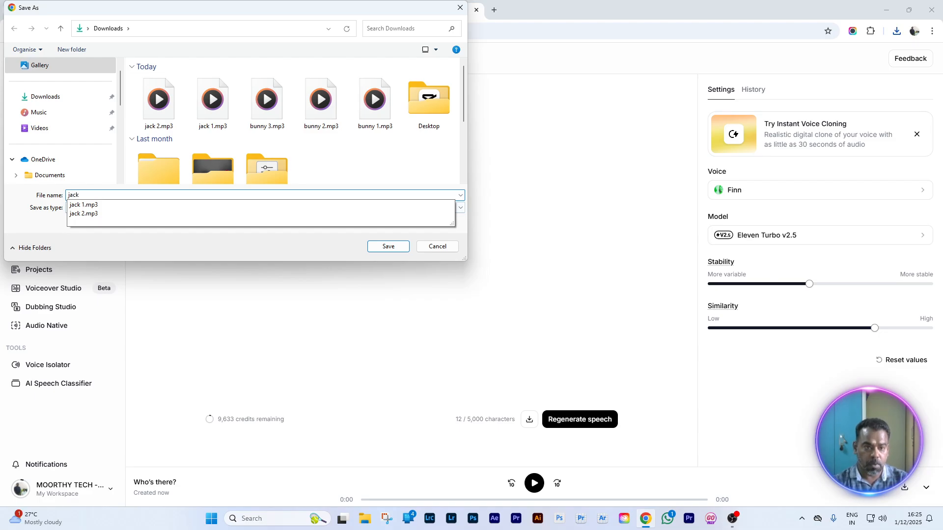
{"action": "type", "text": " 2"}
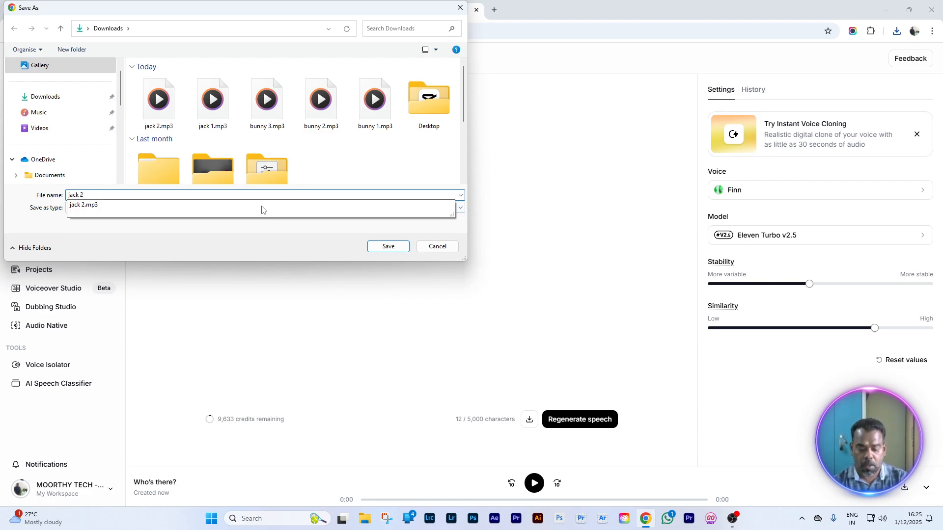
{"action": "key", "text": "BackSpace"}
{"action": "type", "text": "3"}
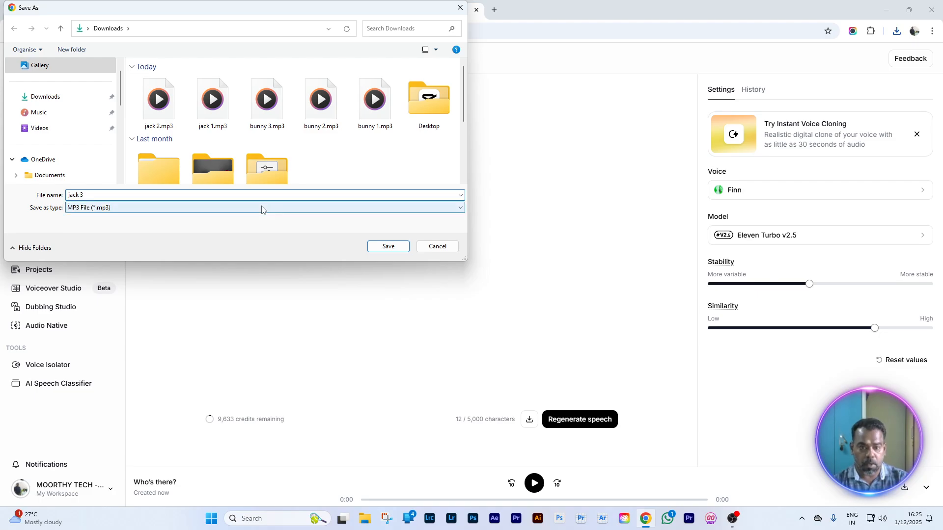
{"action": "left_click", "coordinate": [388, 246]}
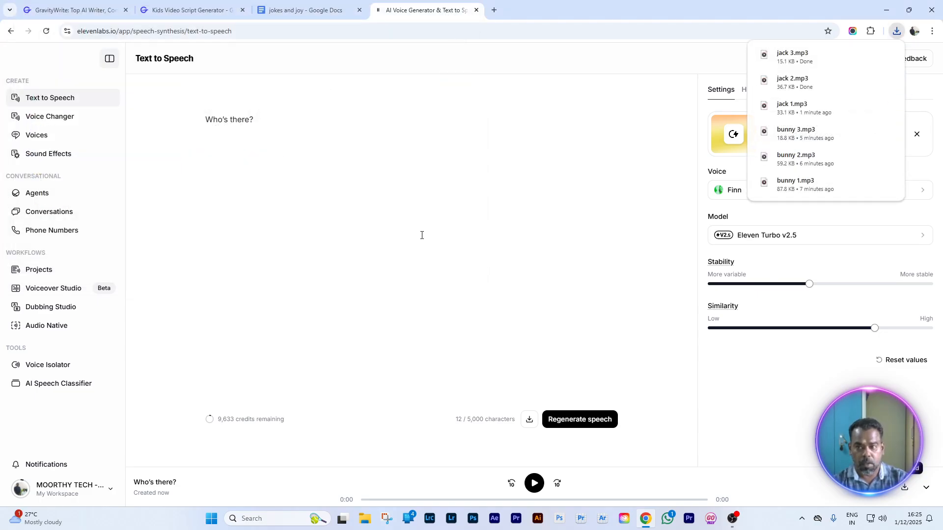
Switch to File Explorer and view the downloaded Bunny and Jack voice files in the Downloads folder
{"action": "left_click", "coordinate": [291, 11]}
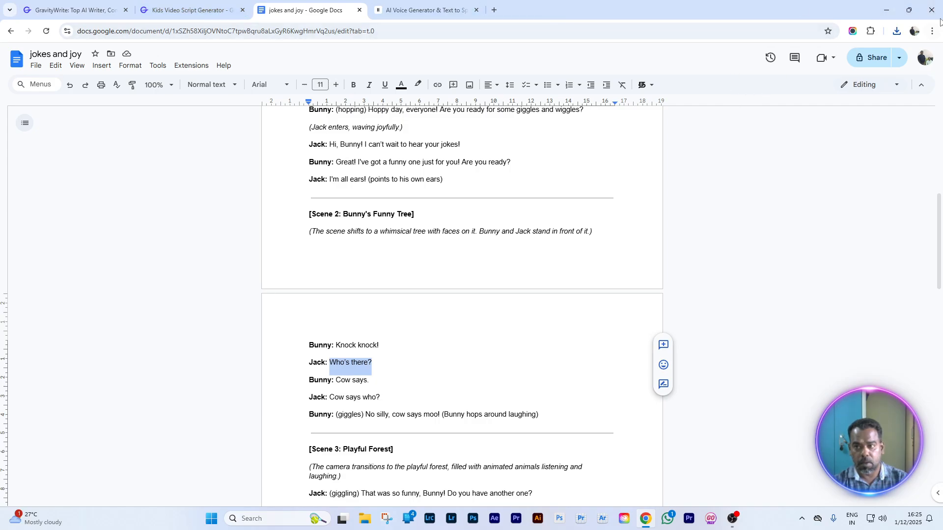
{"action": "left_click", "coordinate": [886, 10]}
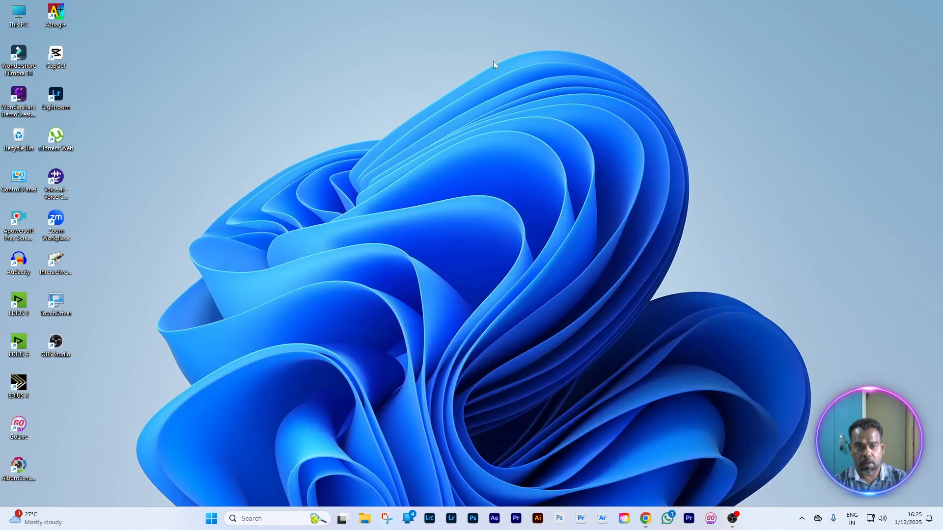
{"action": "double_click", "coordinate": [20, 16]}
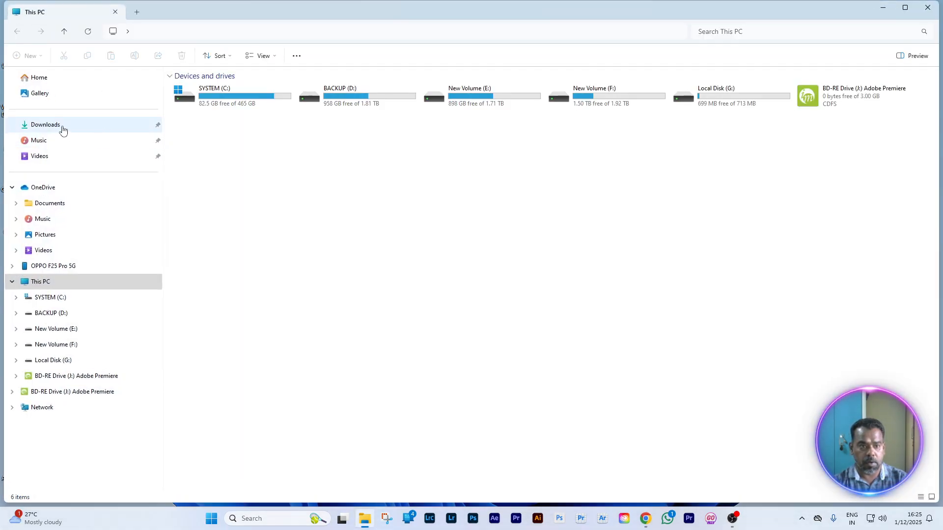
{"action": "left_click", "coordinate": [63, 129]}
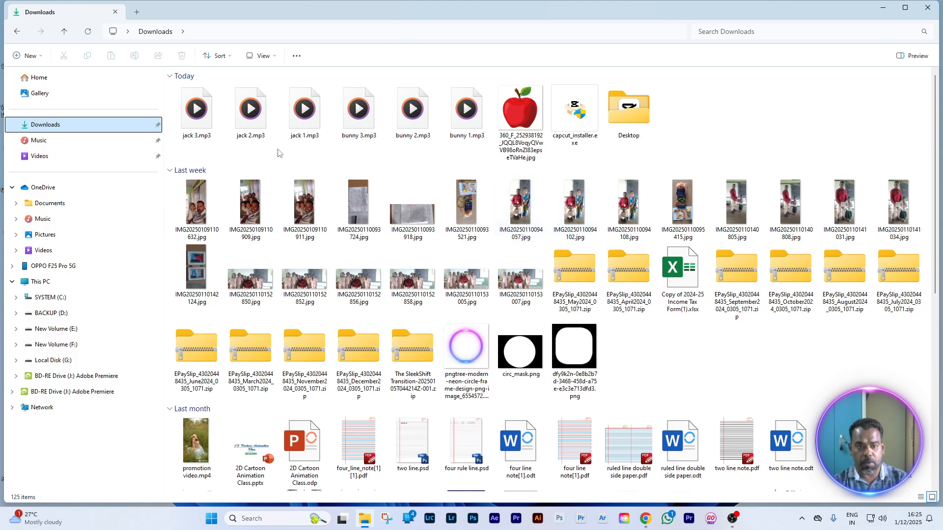
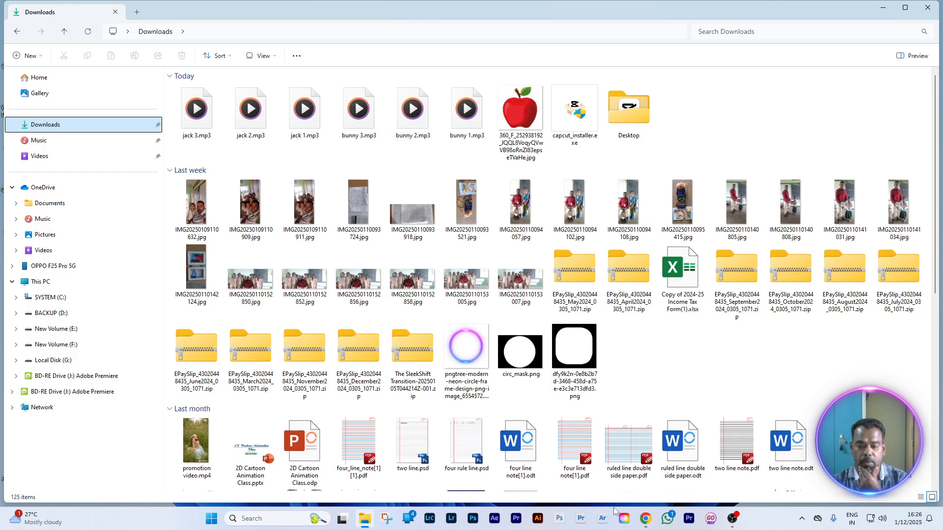
Switch back to Chrome and read through the whole jokes and joy script, including its characters, background scenes and dialogue
{"action": "left_click", "coordinate": [646, 518]}
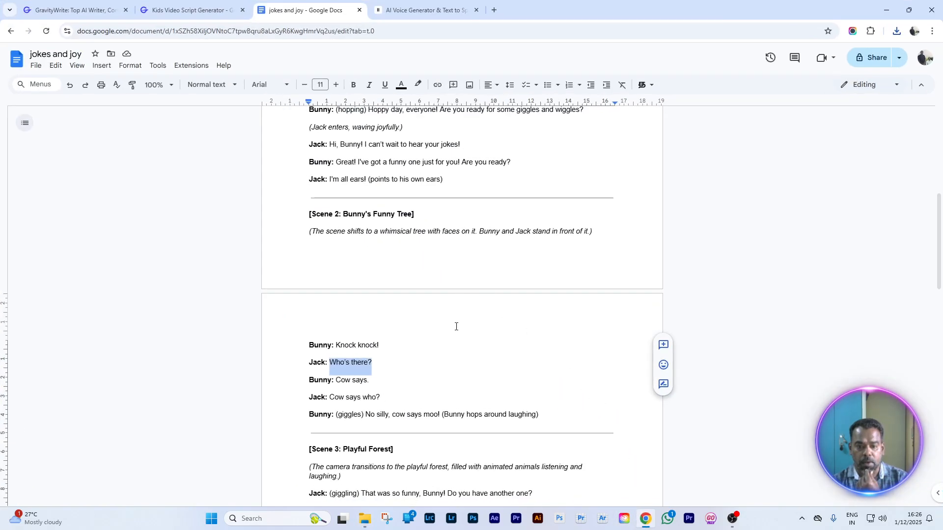
{"action": "scroll", "coordinate": [456, 326], "scroll_direction": "down", "scroll_amount": 10}
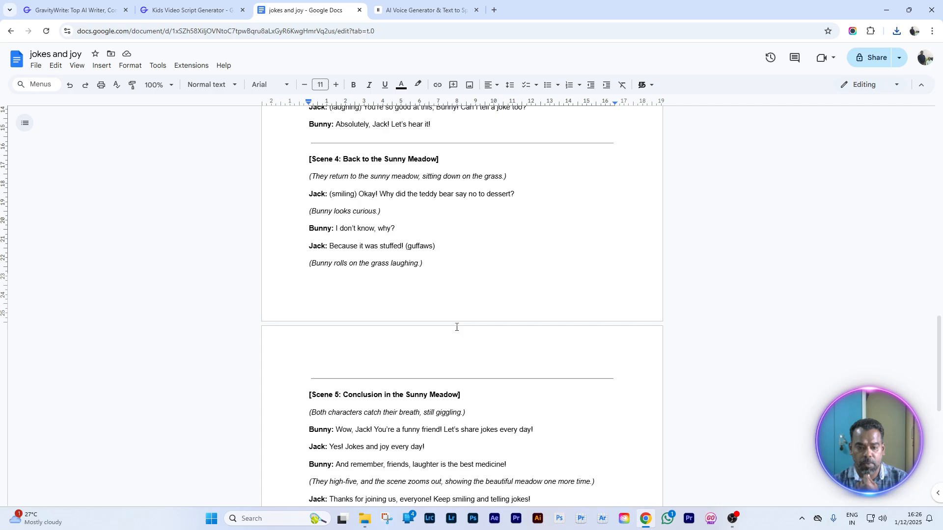
{"action": "scroll", "coordinate": [456, 327], "scroll_direction": "up", "scroll_amount": 18}
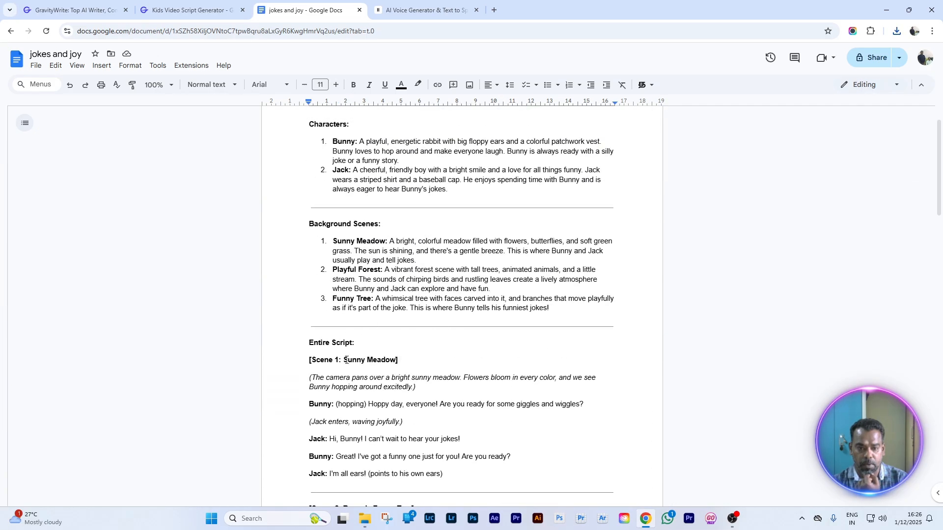
{"action": "scroll", "coordinate": [338, 365], "scroll_direction": "down", "scroll_amount": 4}
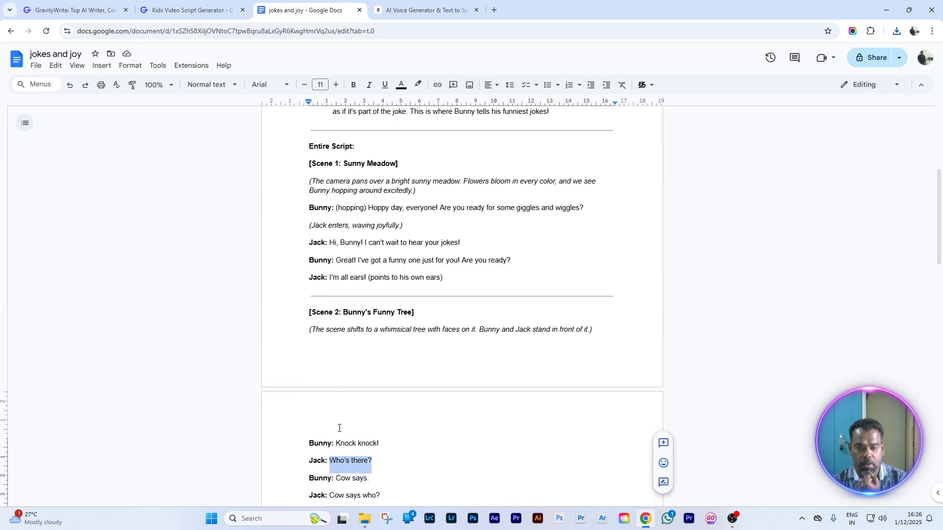
{"action": "scroll", "coordinate": [351, 322], "scroll_direction": "down", "scroll_amount": 5}
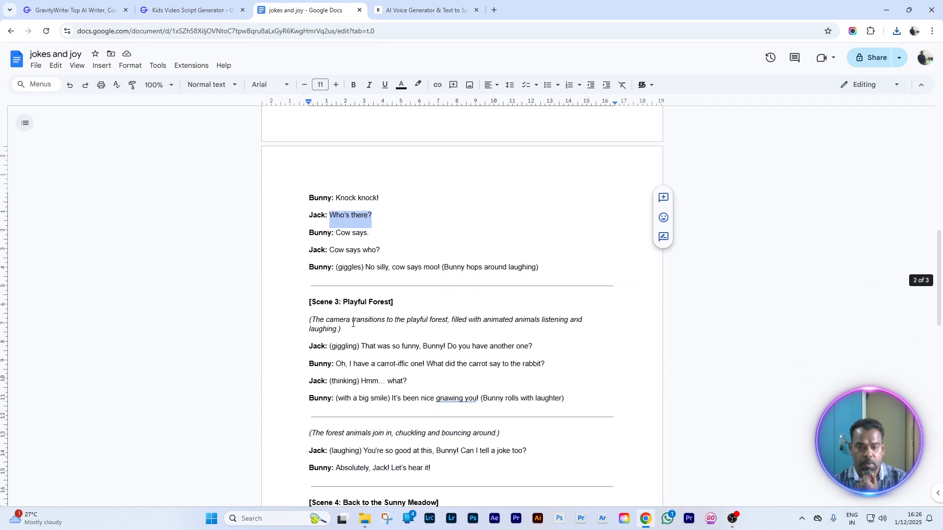
{"action": "scroll", "coordinate": [352, 324], "scroll_direction": "down", "scroll_amount": 3}
{"action": "scroll", "coordinate": [344, 356], "scroll_direction": "down", "scroll_amount": 4}
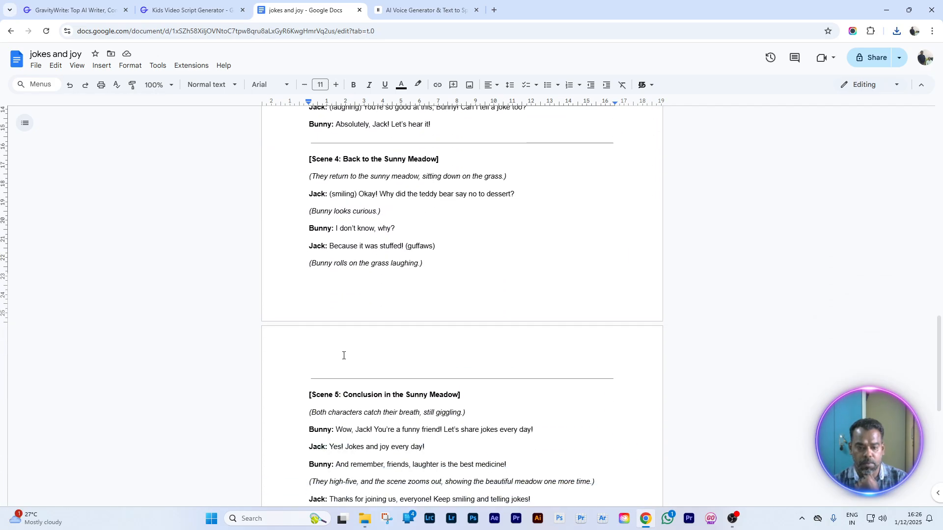
{"action": "scroll", "coordinate": [351, 398], "scroll_direction": "down", "scroll_amount": 8}
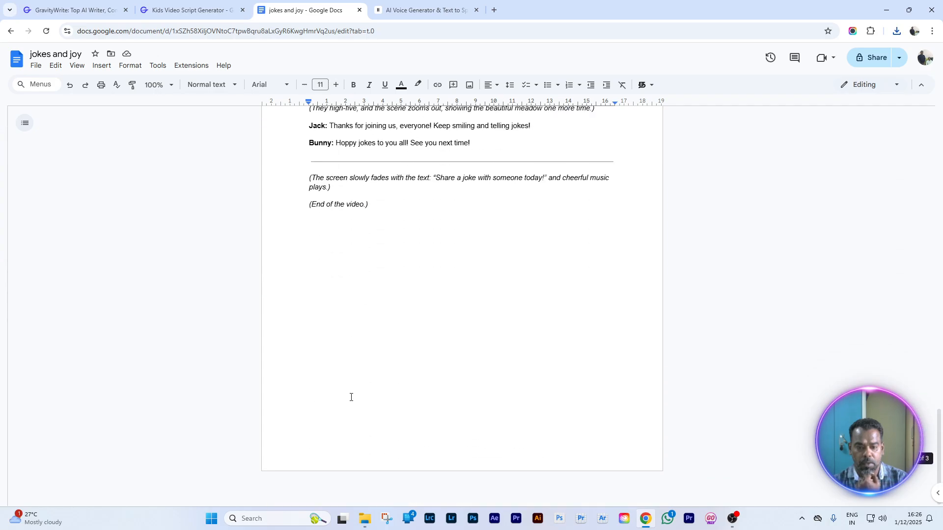
{"action": "scroll", "coordinate": [349, 384], "scroll_direction": "up", "scroll_amount": 20}
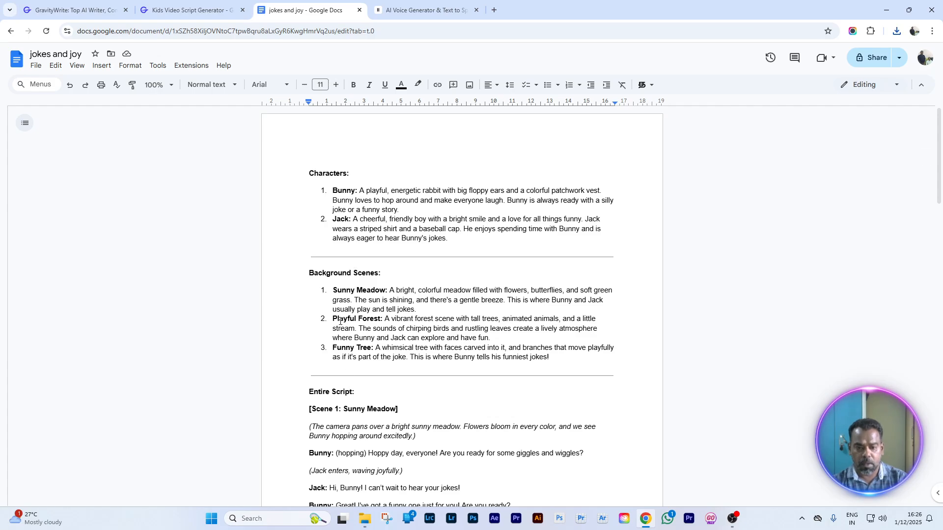
Copy Jack's Scene 2 line "Cow says who?" from the document and generate its speech with the Finn voice
{"action": "left_click", "coordinate": [422, 10]}
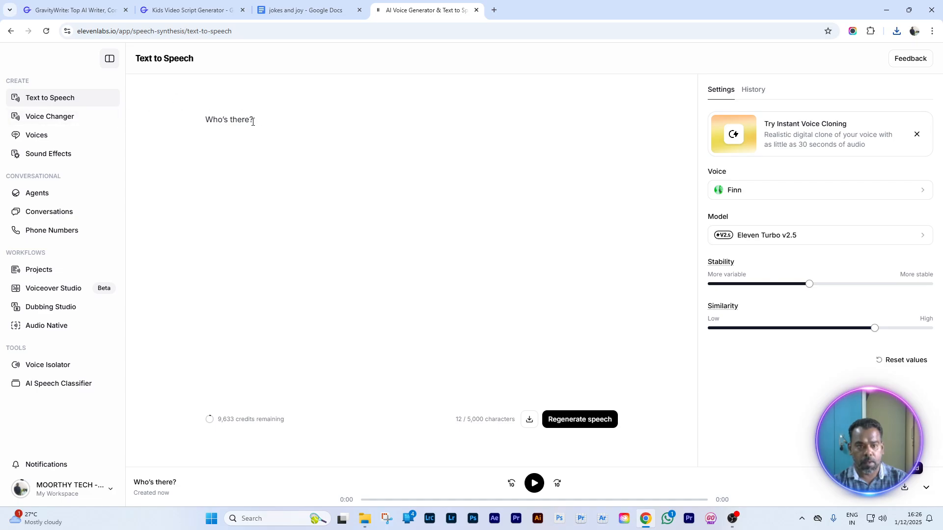
{"action": "left_click", "coordinate": [289, 12]}
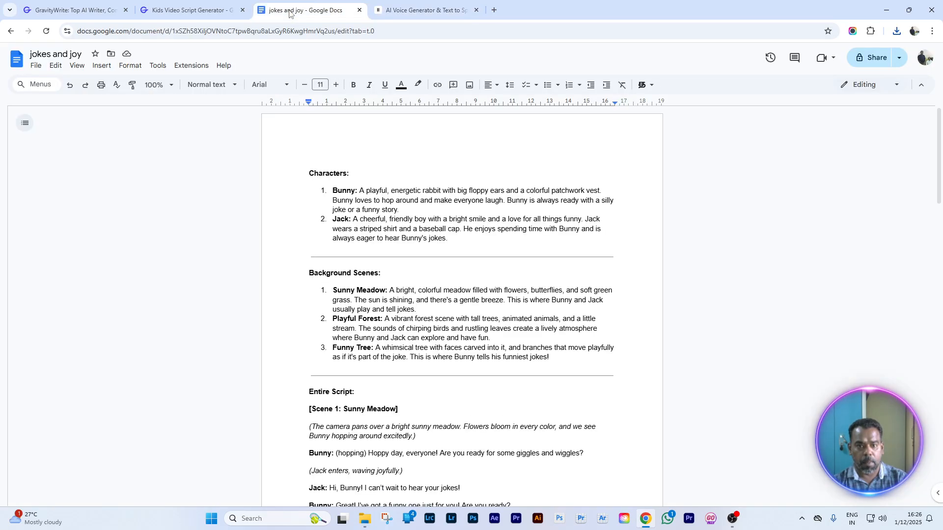
{"action": "scroll", "coordinate": [387, 299], "scroll_direction": "down", "scroll_amount": 5}
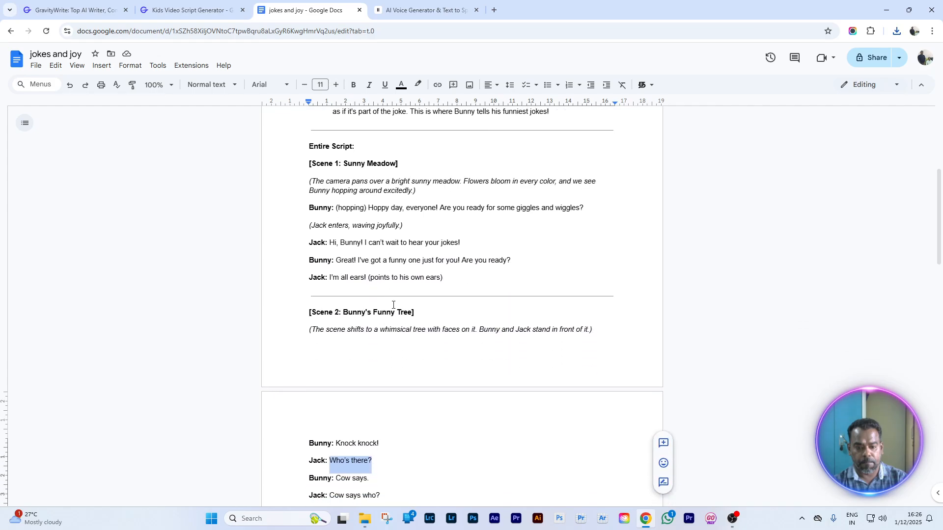
{"action": "scroll", "coordinate": [392, 305], "scroll_direction": "down", "scroll_amount": 3}
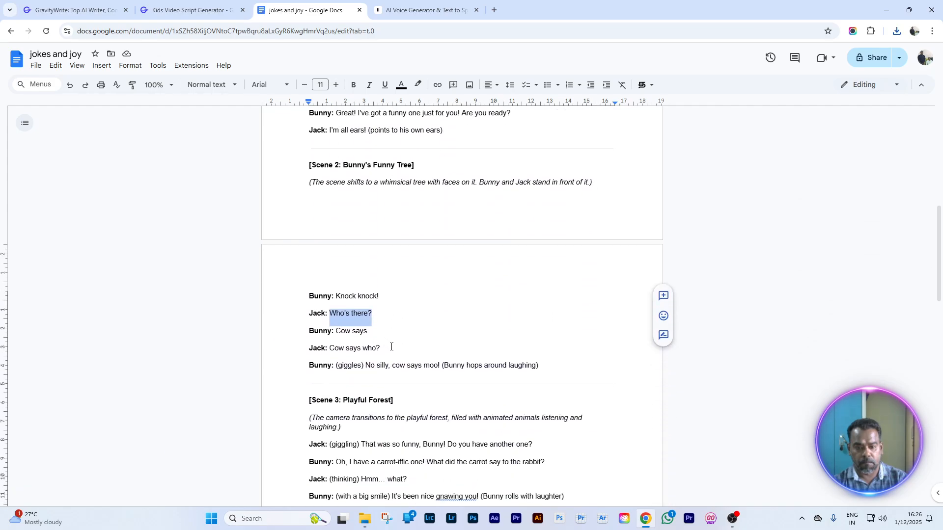
{"action": "left_click_drag", "start_coordinate": [388, 348], "coordinate": [336, 353]}
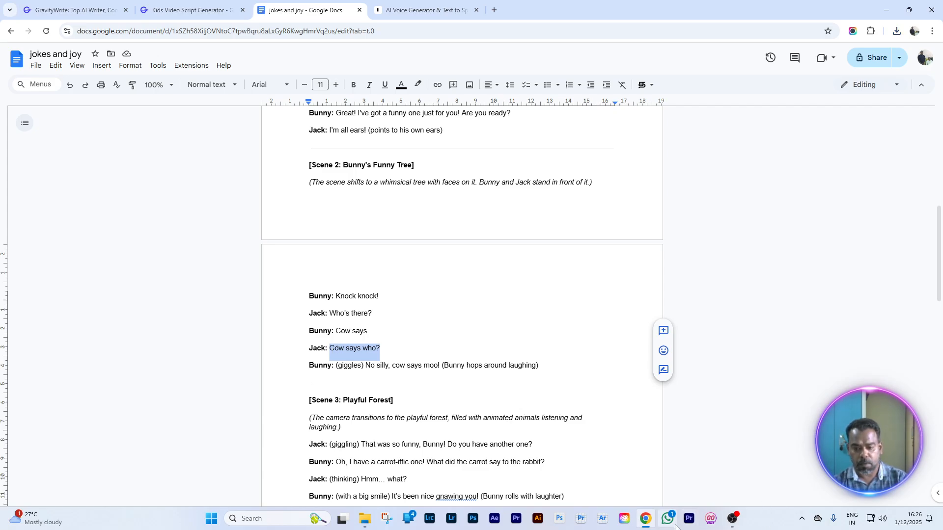
{"action": "mouse_move", "coordinate": [653, 523]}
{"action": "left_click", "coordinate": [422, 10]}
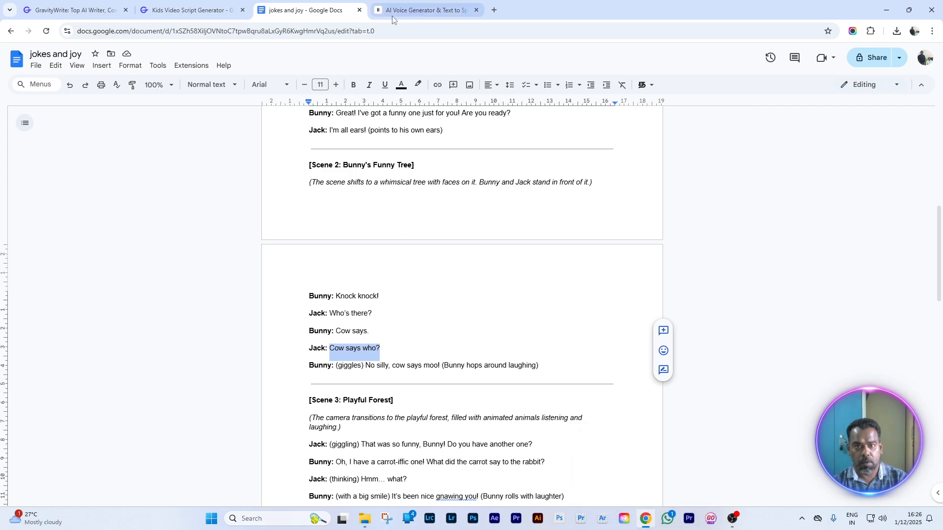
{"action": "left_click_drag", "start_coordinate": [265, 116], "coordinate": [150, 120]}
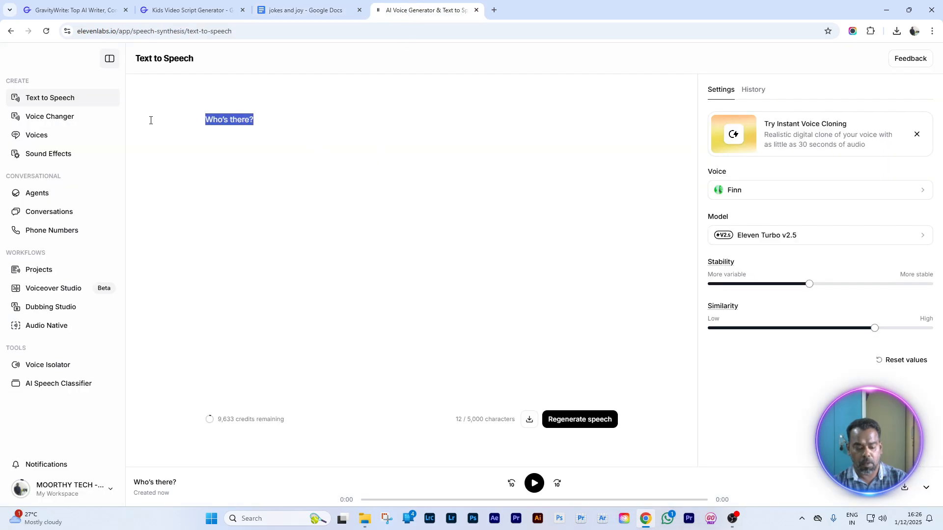
{"action": "type", "text": "Cow says who?"}
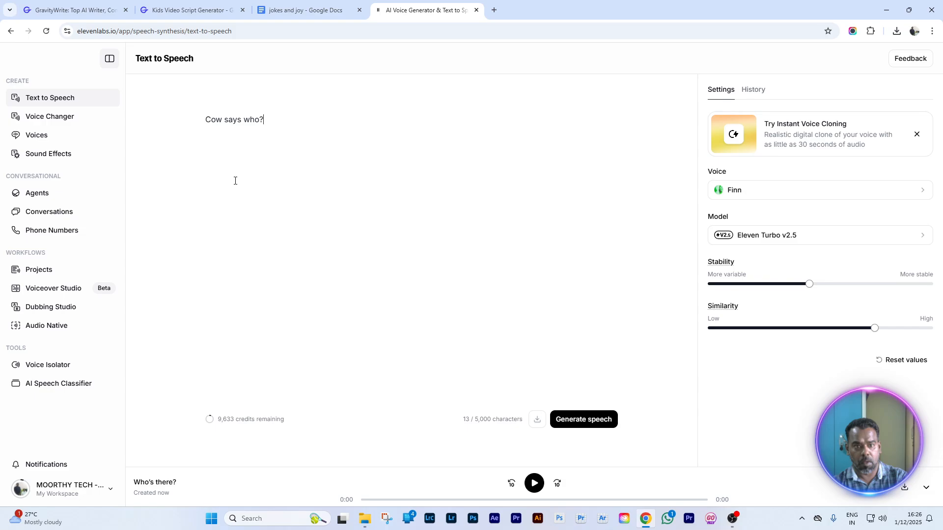
{"action": "left_click", "coordinate": [589, 420]}
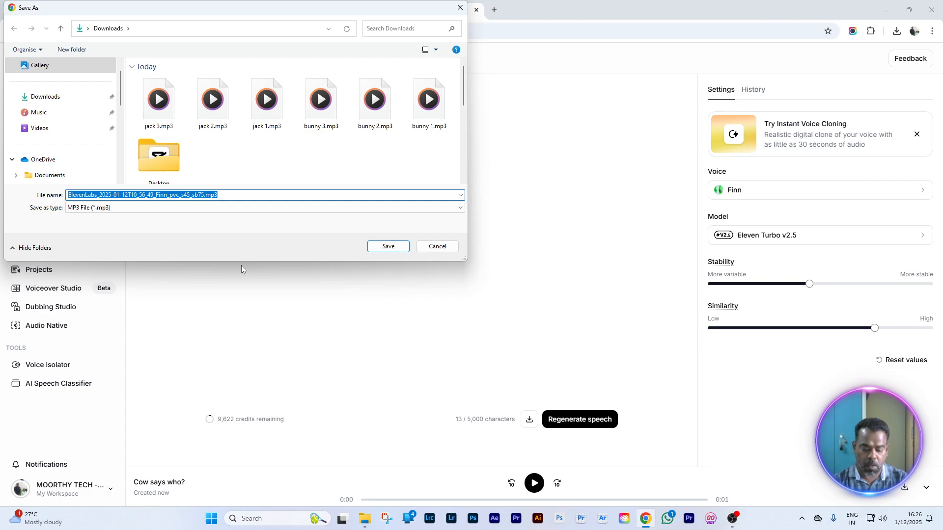
Save the generated "Cow says who?" speech as an MP3 file named "jack 4" in Downloads
{"action": "type", "text": "jack"}
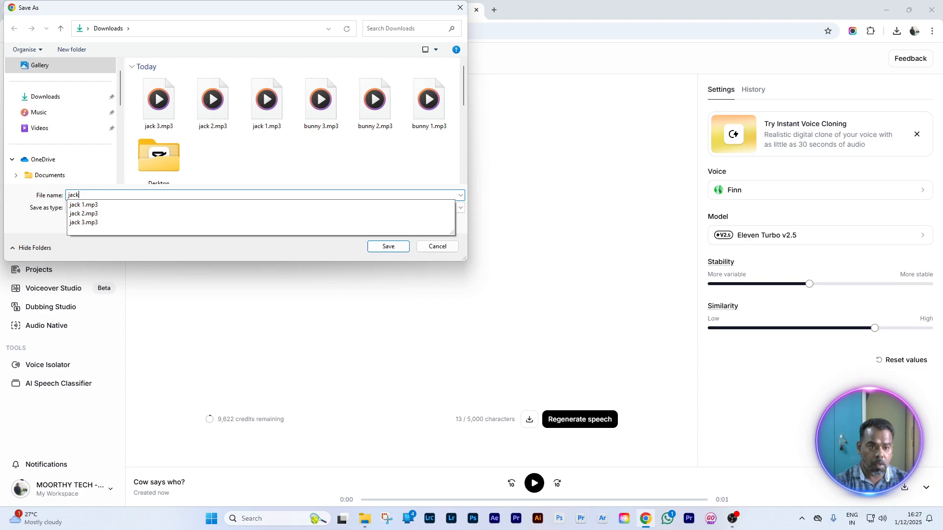
{"action": "type", "text": " 4"}
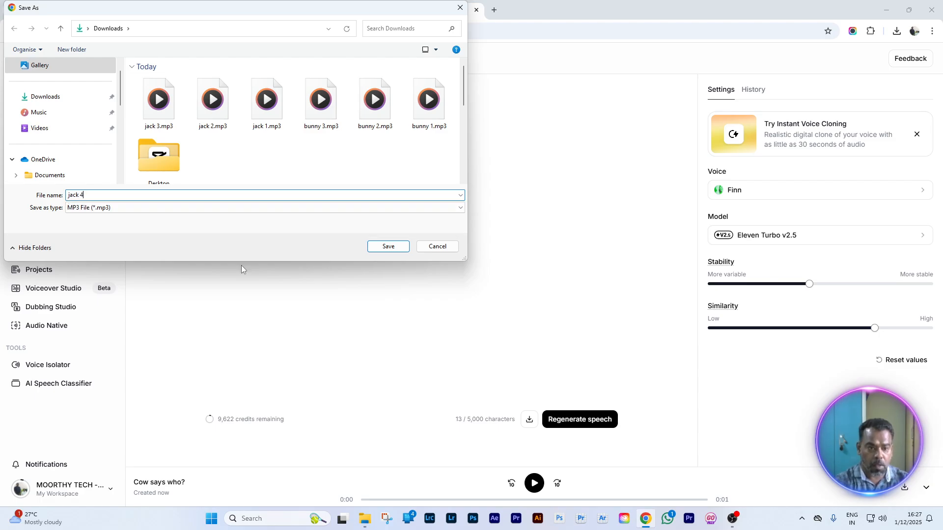
{"action": "left_click", "coordinate": [390, 246]}
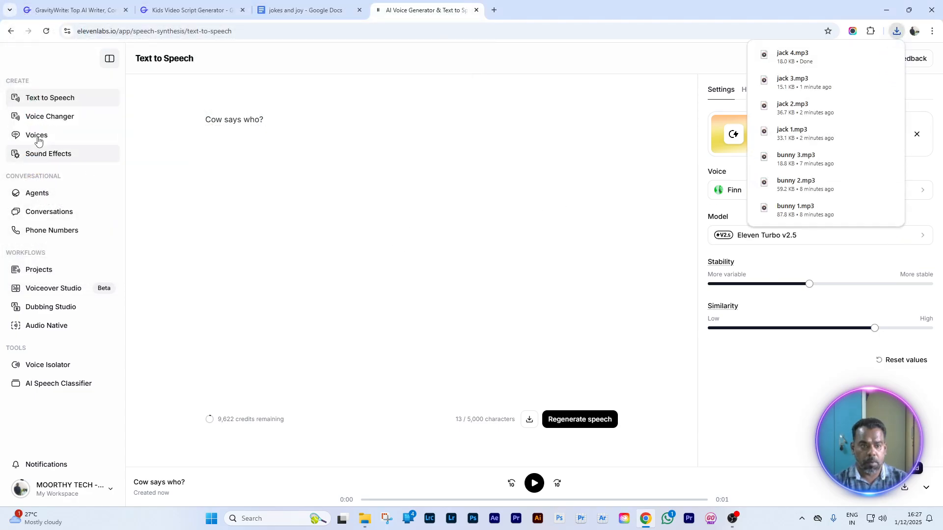
Look over the saved voices list in ElevenLabs and return to the Text to Speech page
{"action": "left_click", "coordinate": [40, 140]}
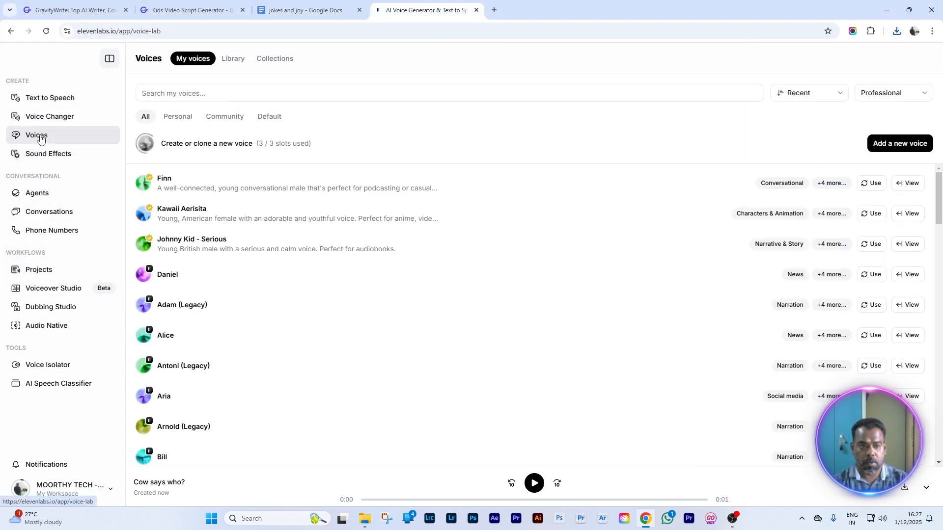
{"action": "left_click", "coordinate": [34, 98]}
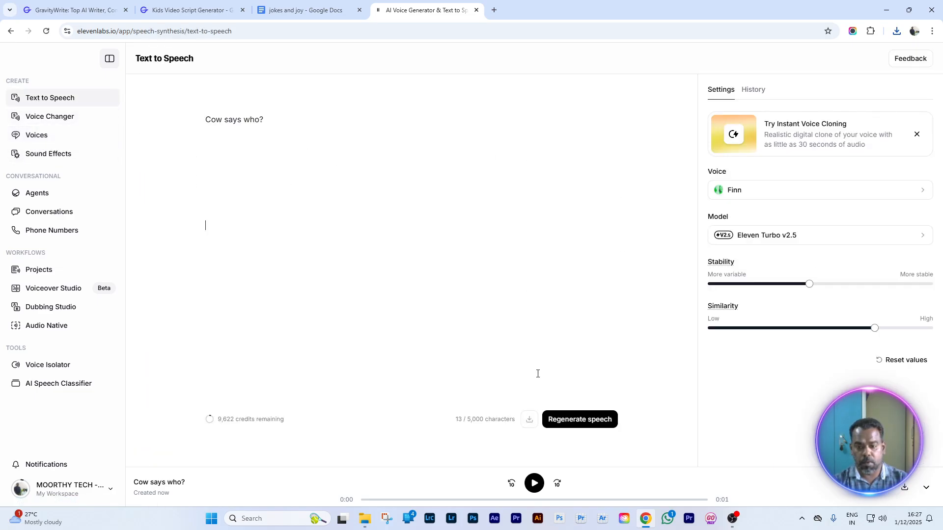
{"action": "left_click", "coordinate": [643, 522]}
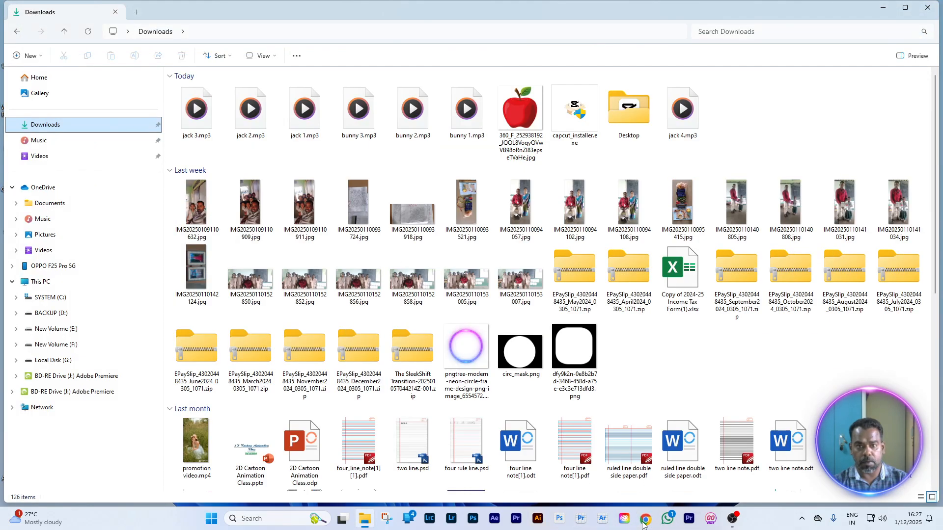
{"action": "left_click", "coordinate": [643, 522]}
Review the Scene 2 and Scene 3 dialogue in the jokes and joy document
{"action": "left_click", "coordinate": [309, 10]}
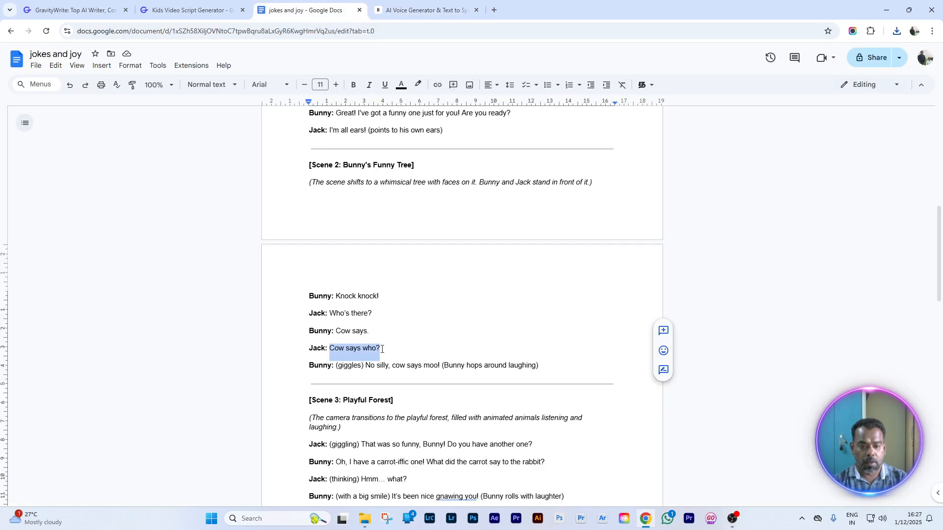
{"action": "scroll", "coordinate": [413, 376], "scroll_direction": "down", "scroll_amount": 1}
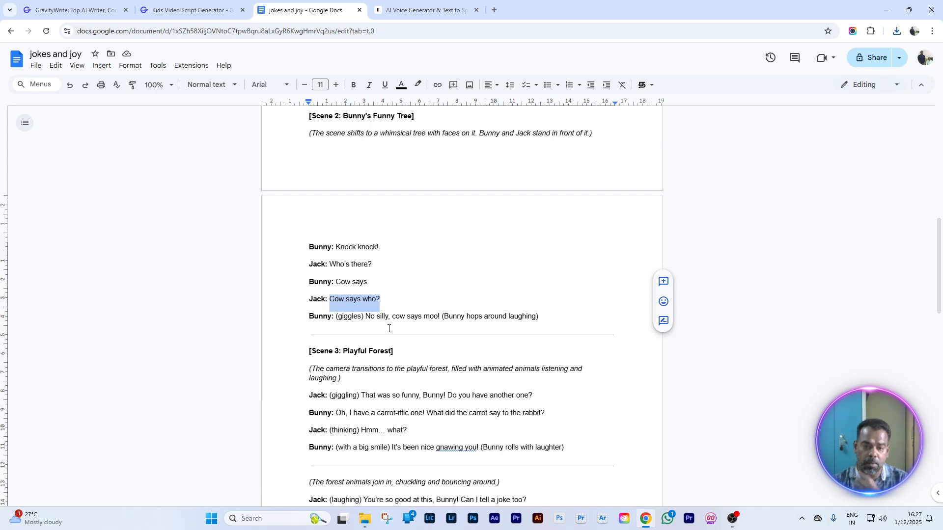
{"action": "scroll", "coordinate": [402, 367], "scroll_direction": "down", "scroll_amount": 2}
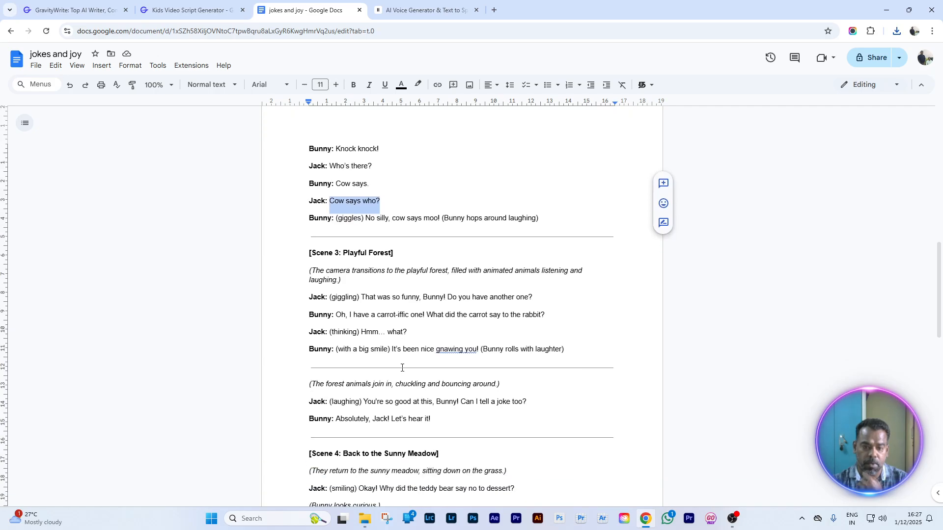
Check the saved Bunny and Jack voice files in the Downloads folder and return to the jokes and joy document
{"action": "scroll", "coordinate": [401, 368], "scroll_direction": "up", "scroll_amount": 3}
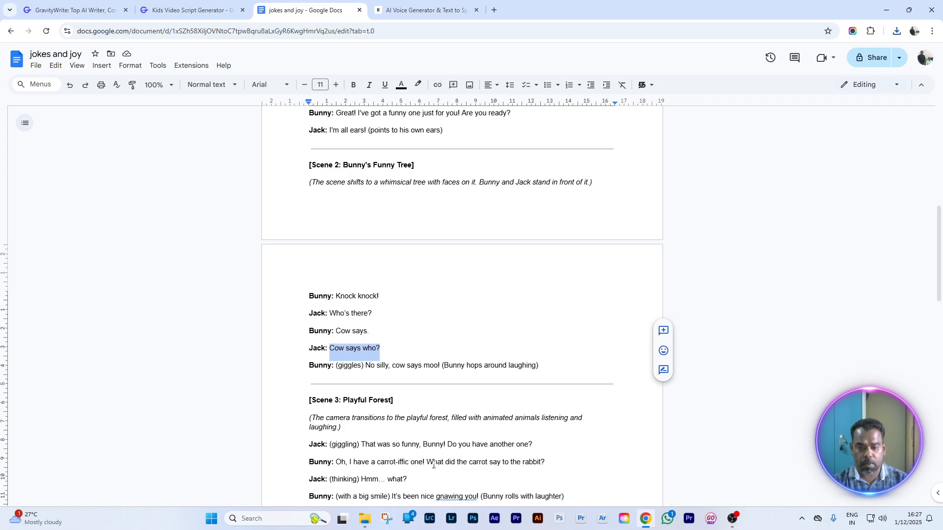
{"action": "left_click", "coordinate": [365, 519]}
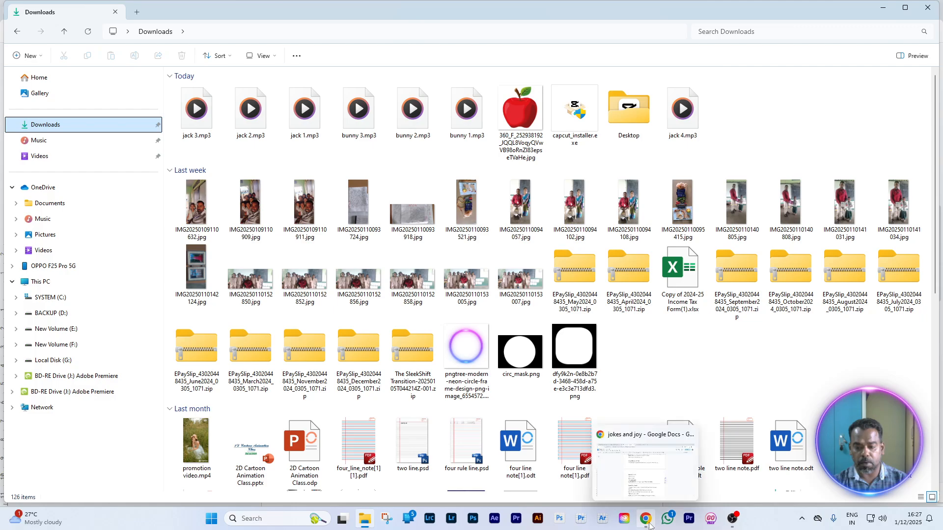
{"action": "left_click", "coordinate": [646, 520]}
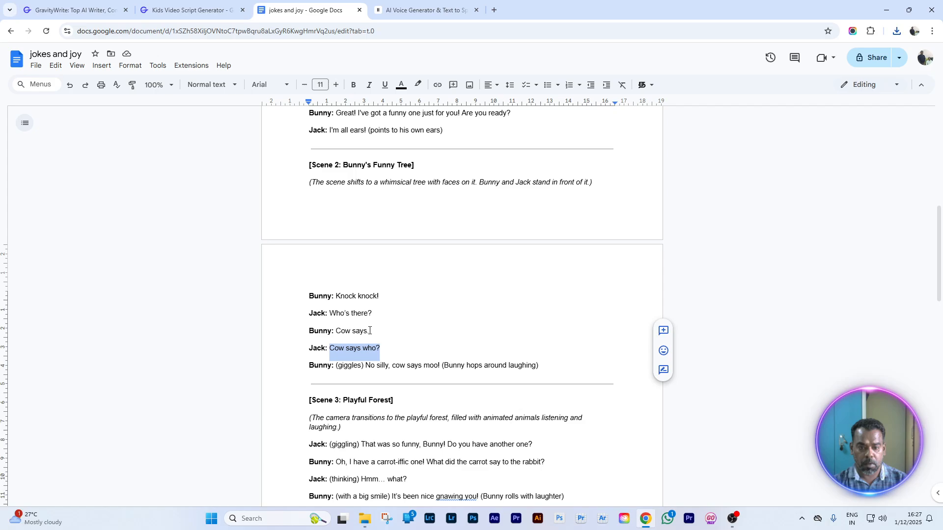
Select Bunny's Scene 2 line "Cow says." in the document and return to the ElevenLabs Text to Speech page
{"action": "left_click_drag", "start_coordinate": [369, 330], "coordinate": [340, 328]}
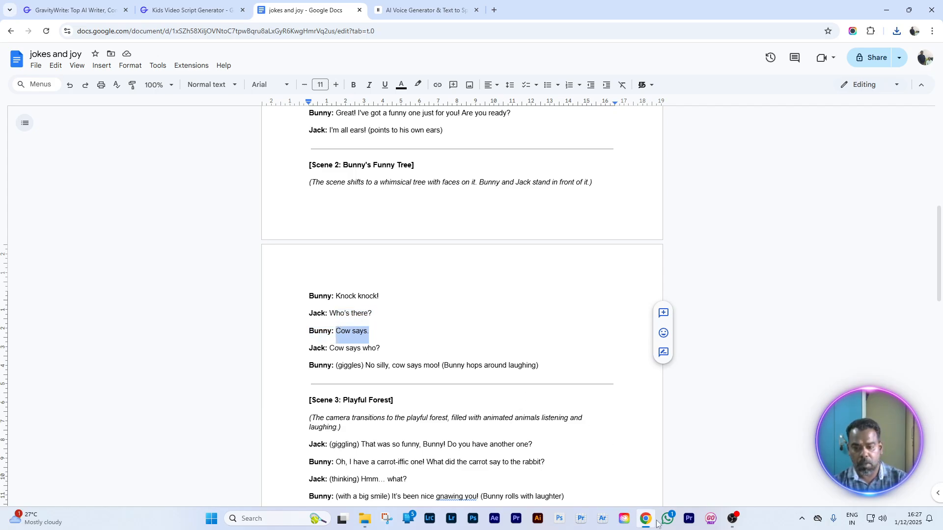
{"action": "left_click", "coordinate": [179, 11]}
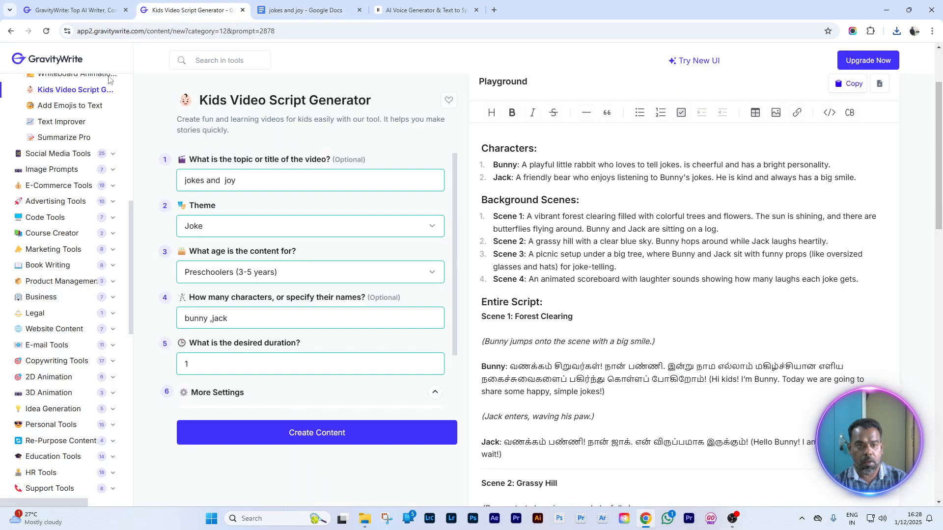
{"action": "left_click", "coordinate": [304, 10]}
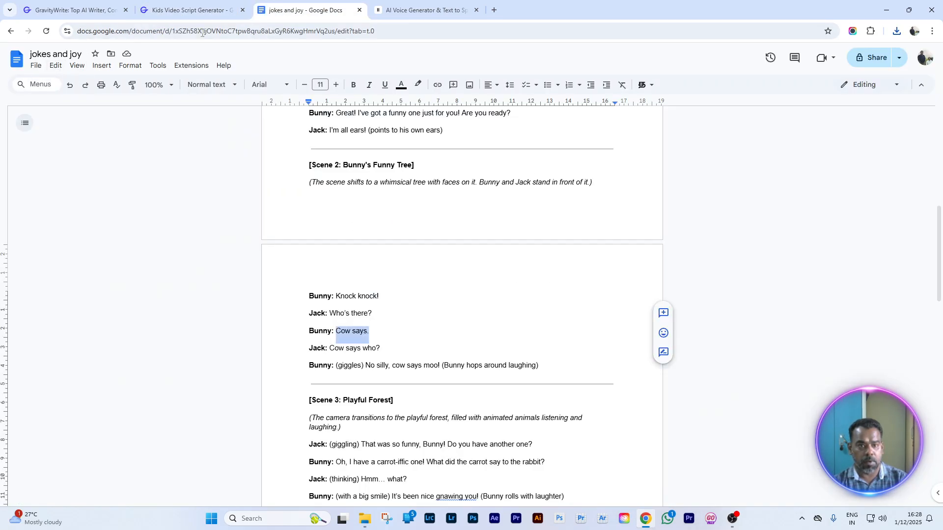
{"action": "left_click", "coordinate": [414, 10]}
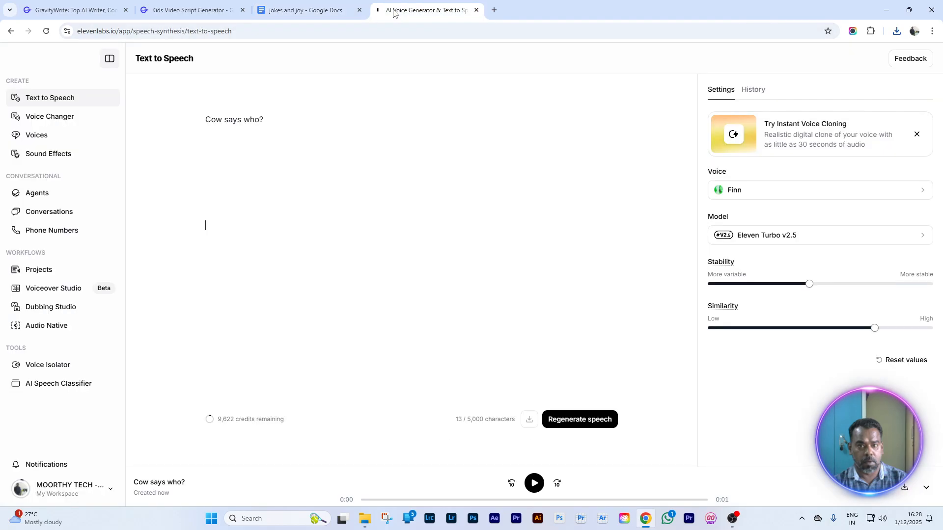
Preview the Daniel and Kawaii Aerisita samples in the saved voices list to identify Bunny's voice
{"action": "left_click", "coordinate": [66, 140]}
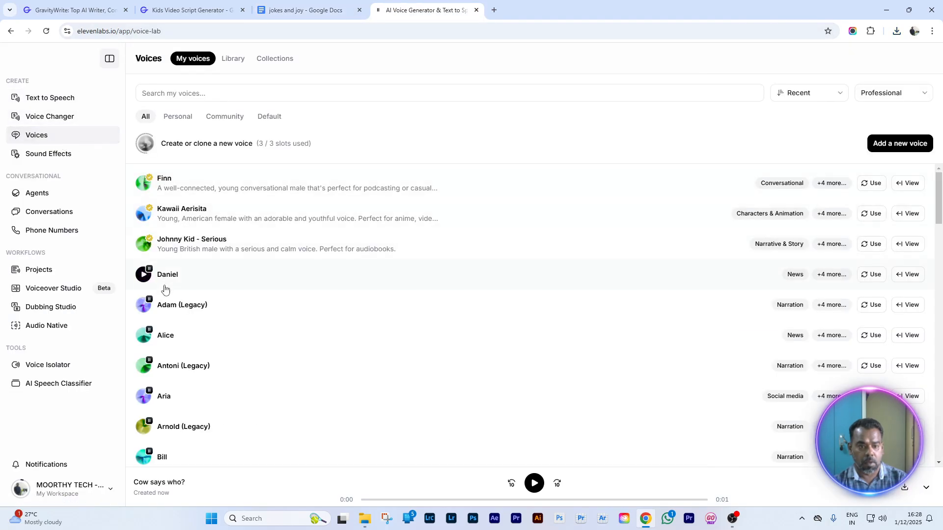
{"action": "left_click", "coordinate": [142, 276]}
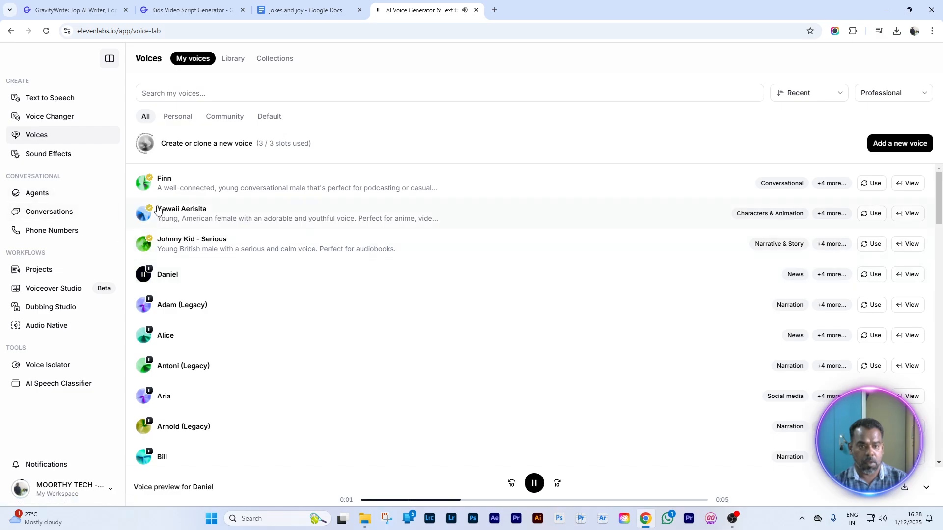
{"action": "left_click", "coordinate": [143, 214]}
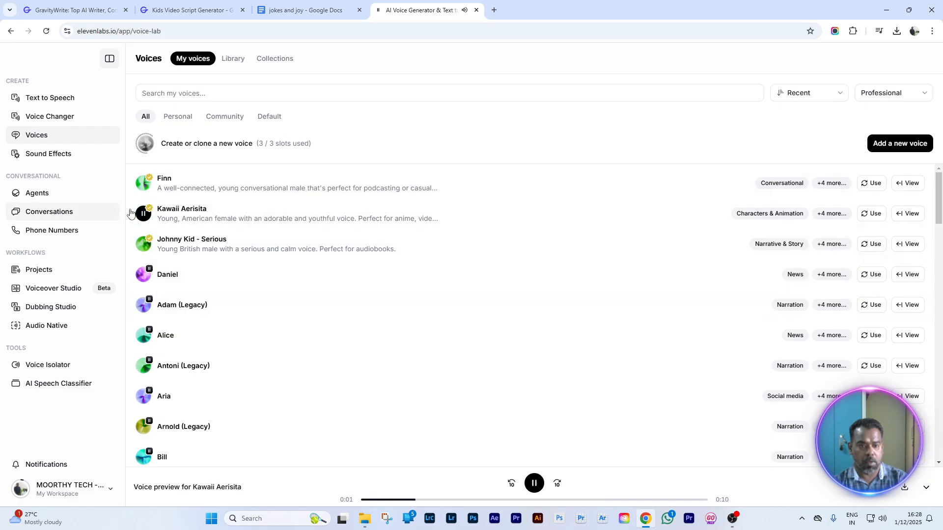
{"action": "left_click", "coordinate": [65, 116]}
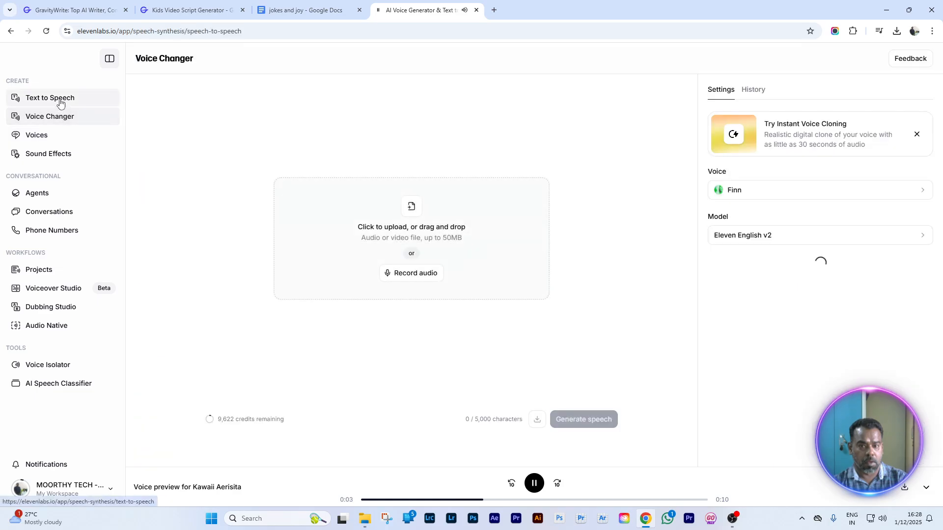
{"action": "left_click", "coordinate": [59, 97]}
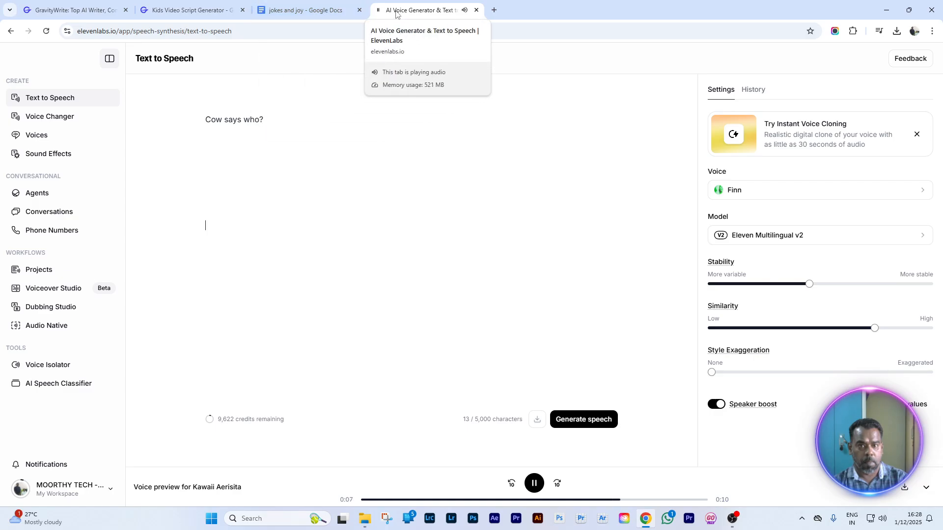
{"action": "left_click", "coordinate": [49, 134]}
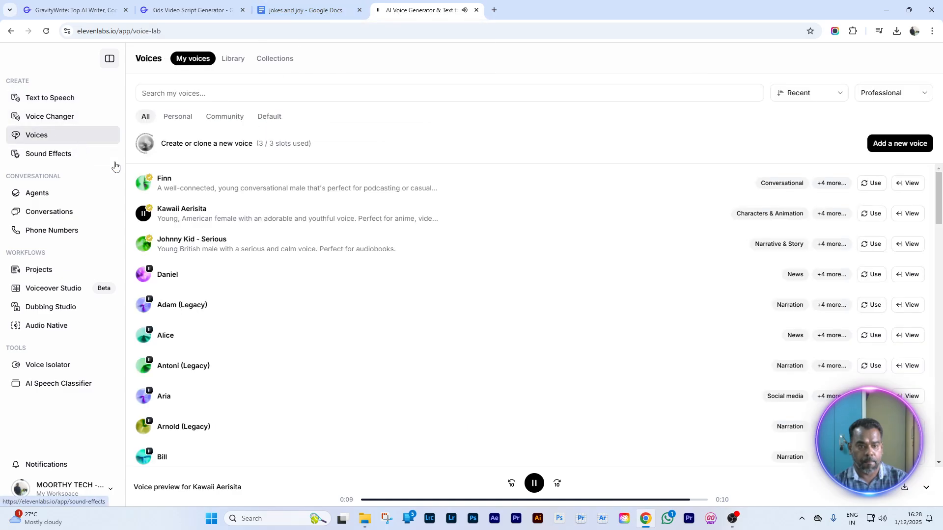
{"action": "left_click", "coordinate": [150, 217]}
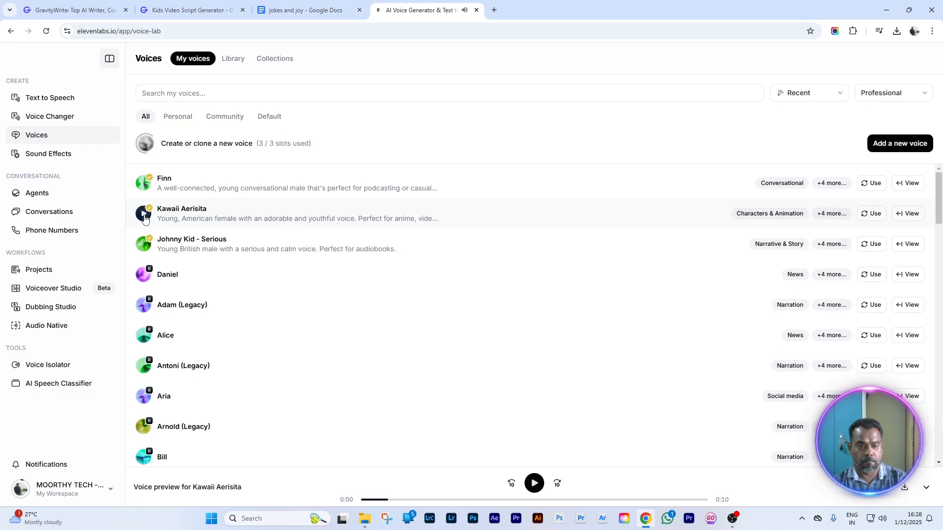
Browse the voice choices in Text to Speech and Voice Changer, and preview Kawaii Aerisita
{"action": "left_click", "coordinate": [53, 98]}
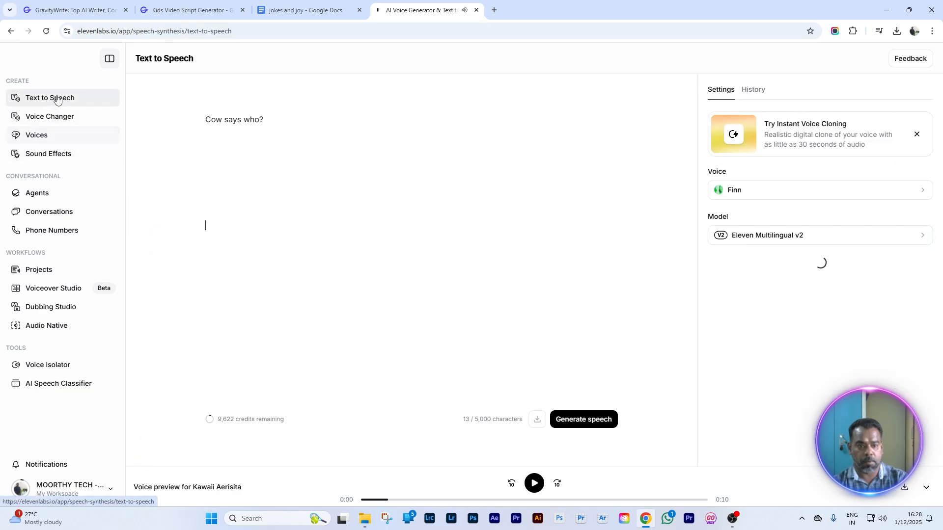
{"action": "left_click", "coordinate": [763, 197]}
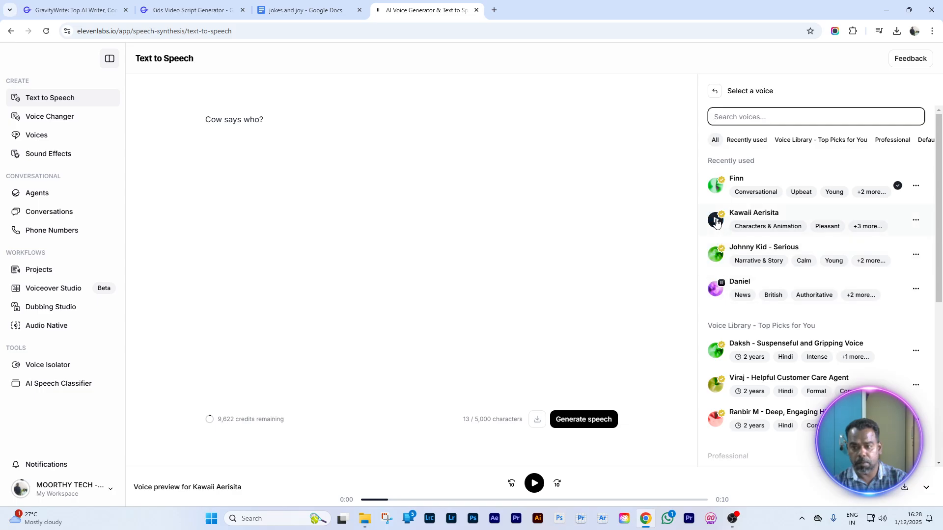
{"action": "left_click", "coordinate": [51, 118]}
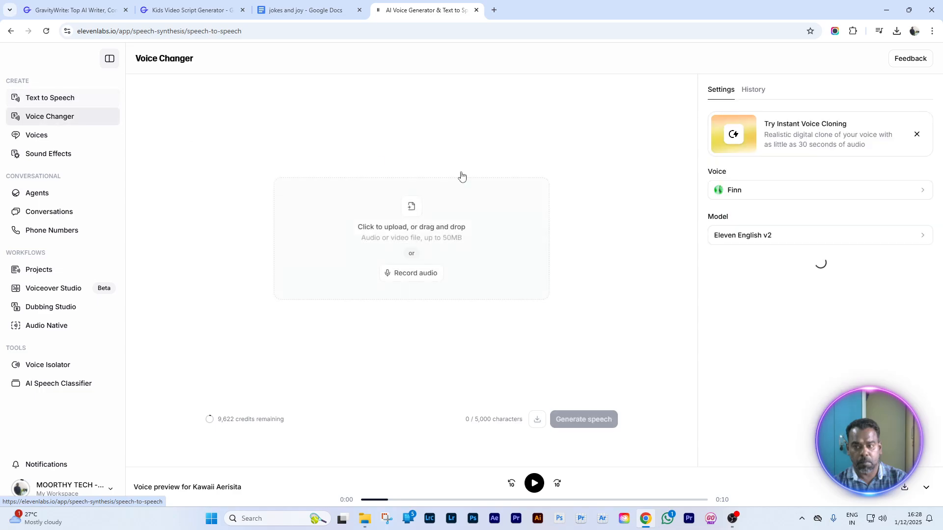
{"action": "left_click", "coordinate": [745, 195]}
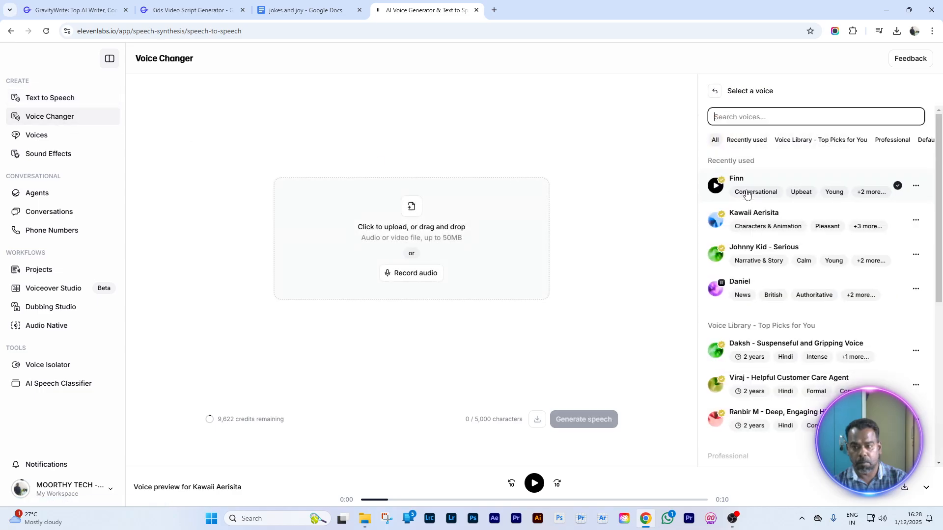
{"action": "left_click", "coordinate": [717, 221]}
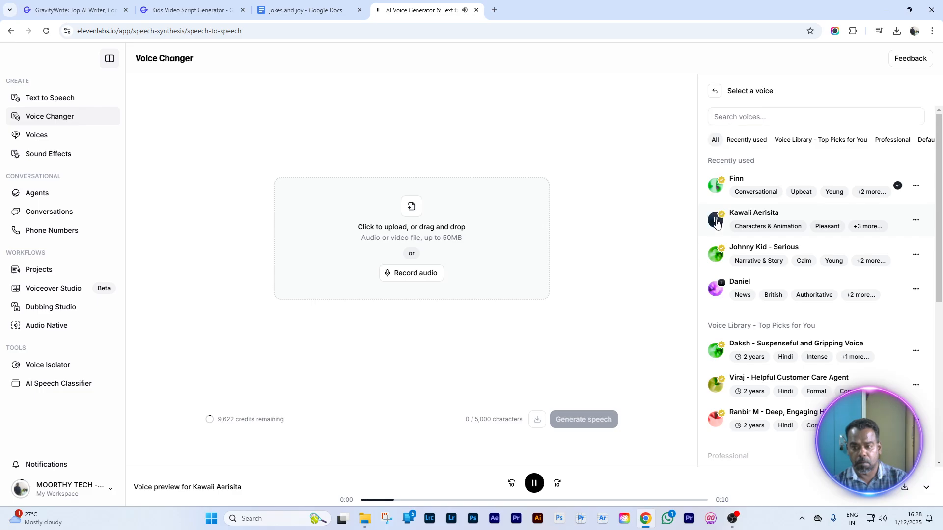
{"action": "left_click", "coordinate": [48, 136]}
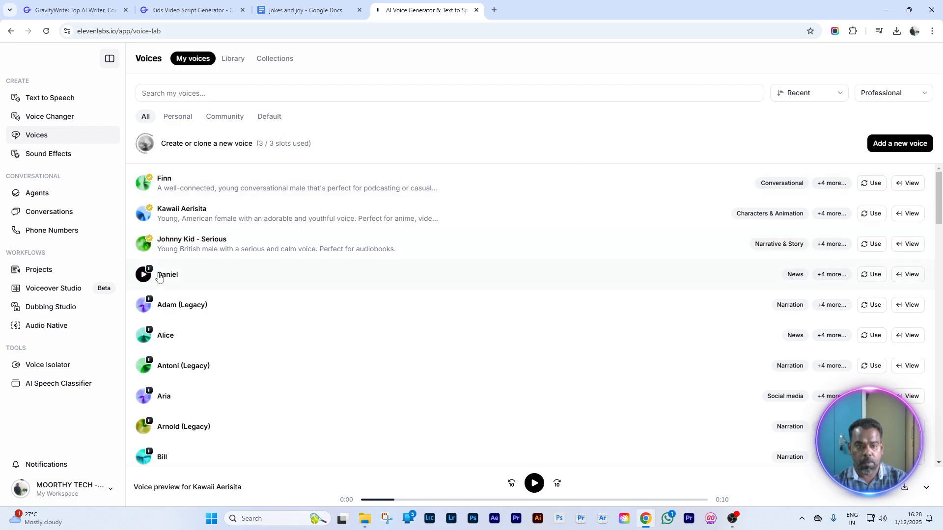
{"action": "left_click", "coordinate": [873, 282]}
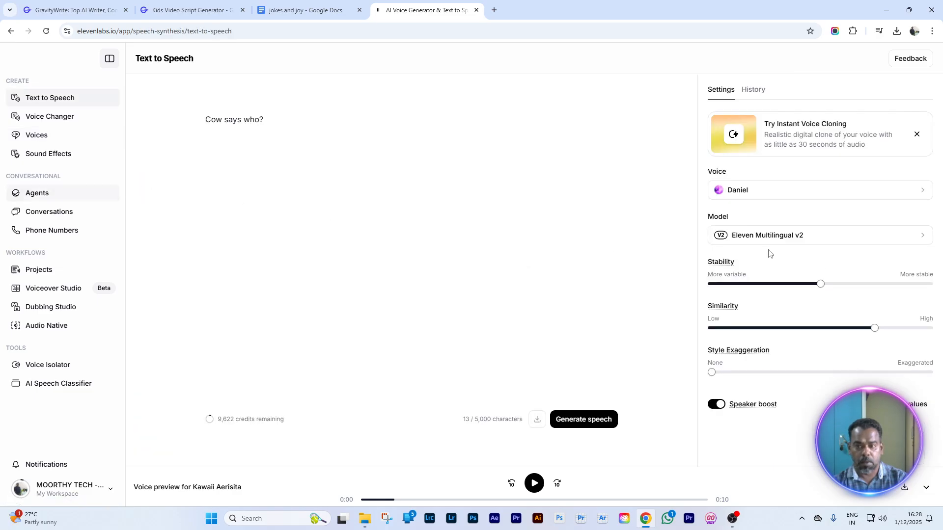
{"action": "left_click", "coordinate": [768, 194]}
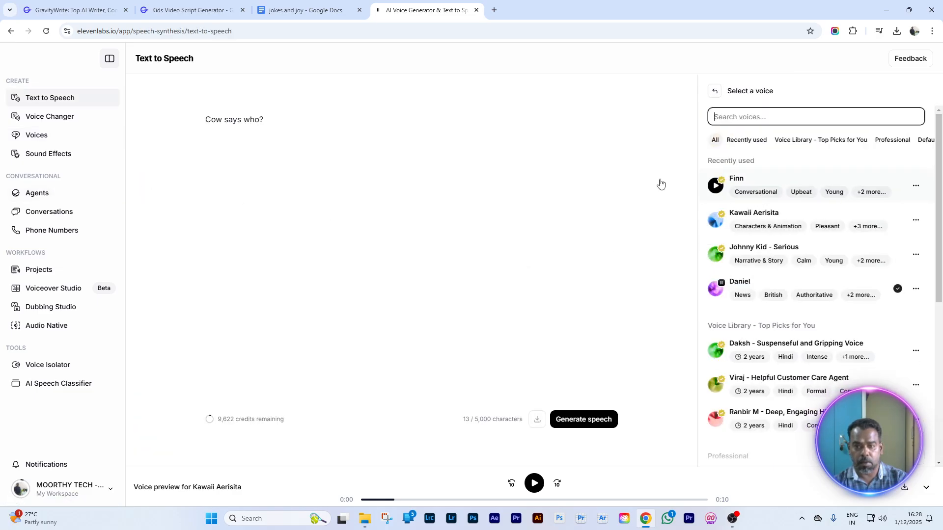
Use Kawaii Aerisita from the saved voices for Text to Speech and generate the speech for "Cow says who?"
{"action": "left_click", "coordinate": [53, 135]}
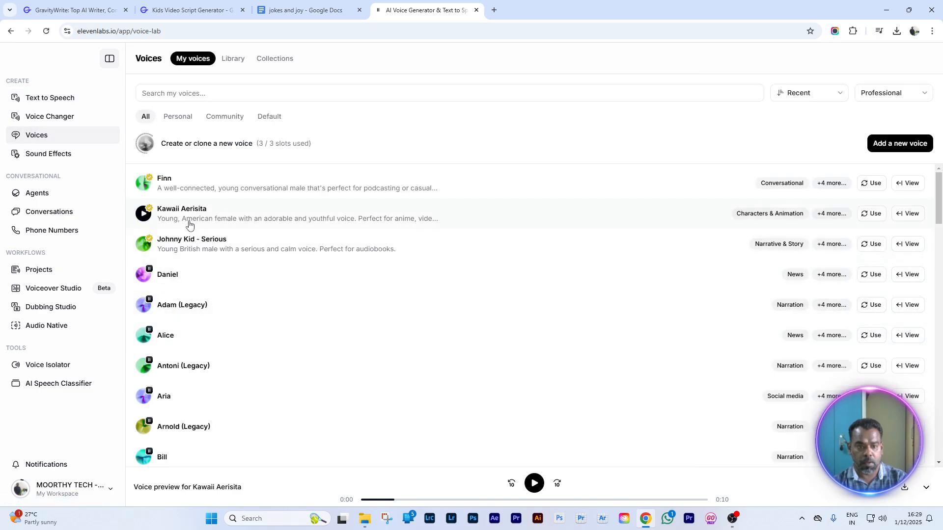
{"action": "left_click", "coordinate": [873, 213]}
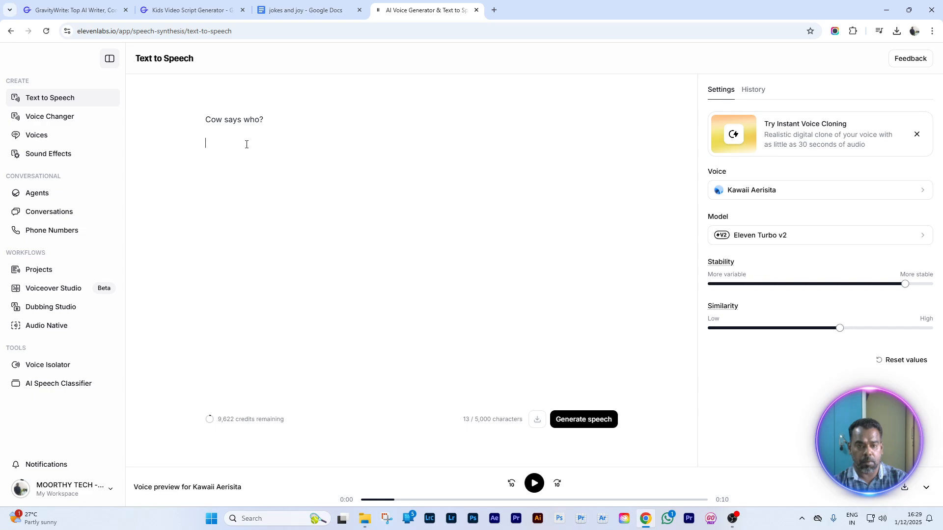
{"action": "left_click_drag", "start_coordinate": [274, 125], "coordinate": [152, 122]}
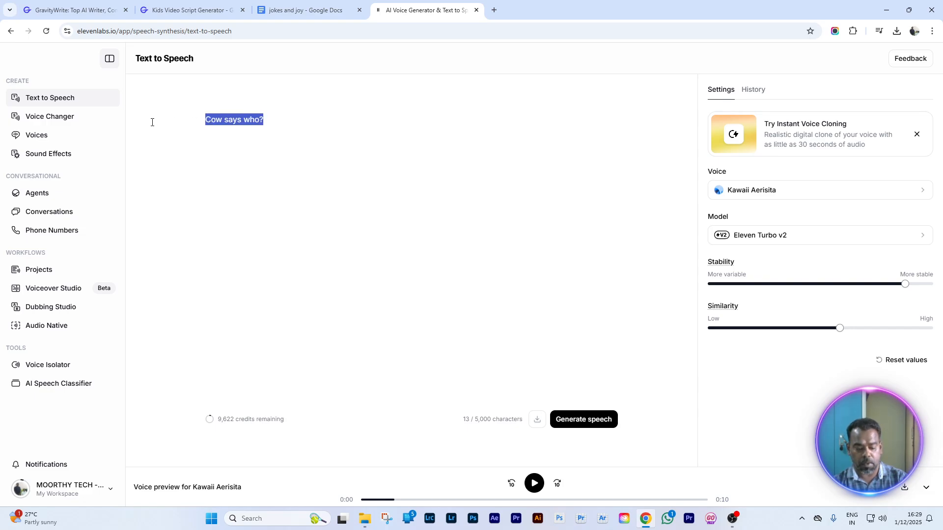
{"action": "left_click", "coordinate": [486, 249]}
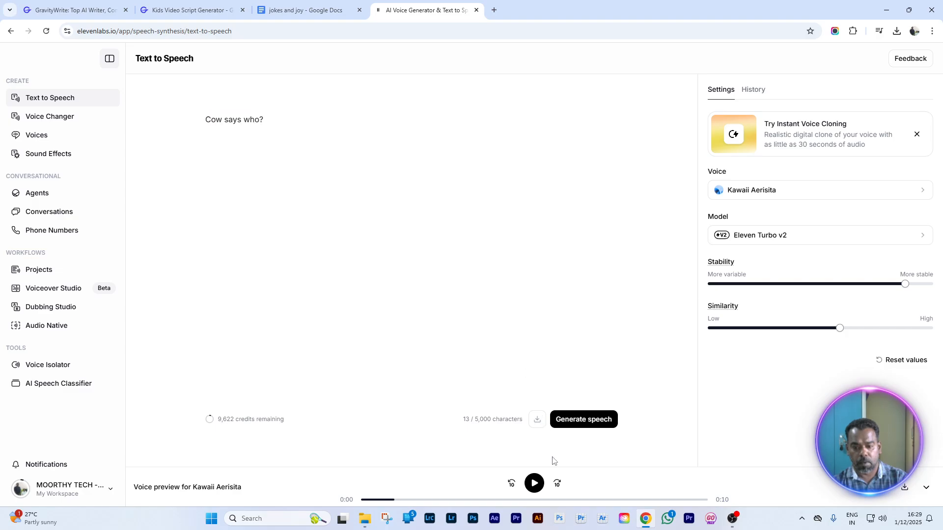
{"action": "left_click", "coordinate": [534, 483]}
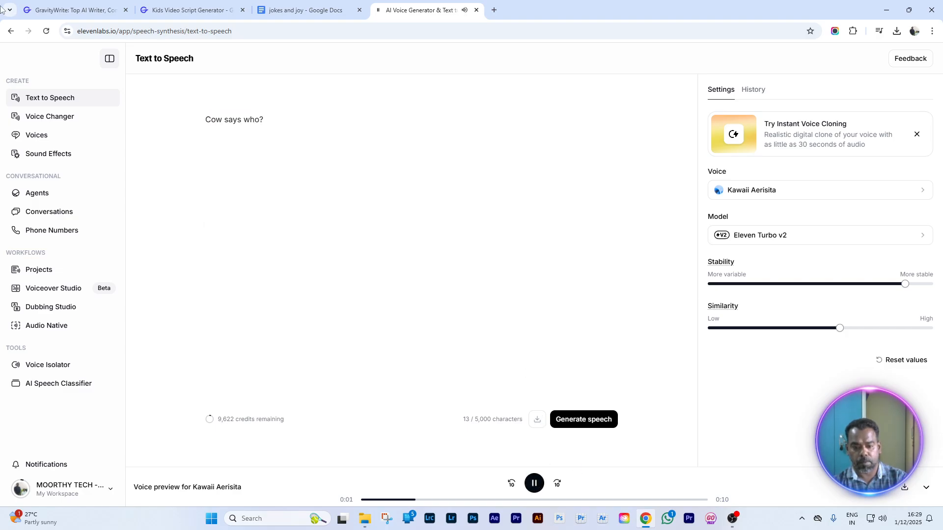
{"action": "left_click", "coordinate": [535, 483]}
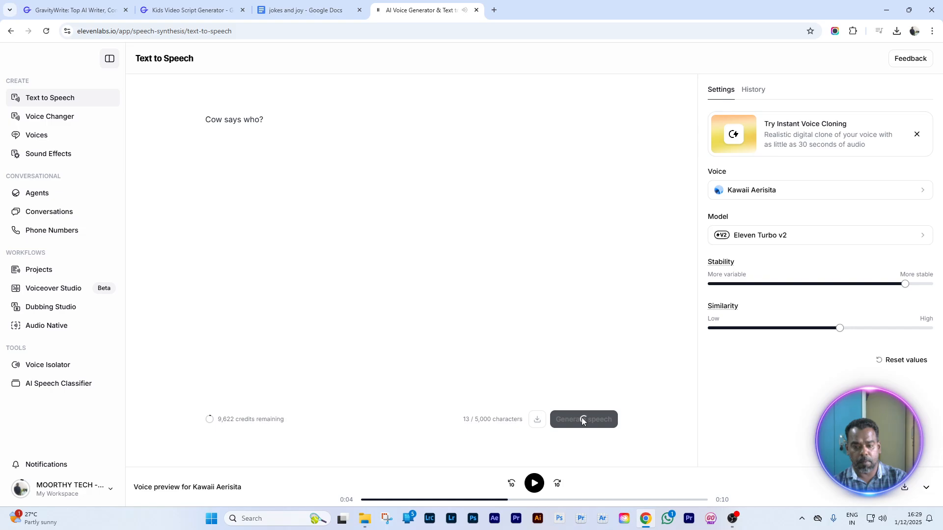
Save the generated Kawaii Aerisita speech as an MP3 file named "bunny 4" in Downloads
{"action": "left_click", "coordinate": [904, 489]}
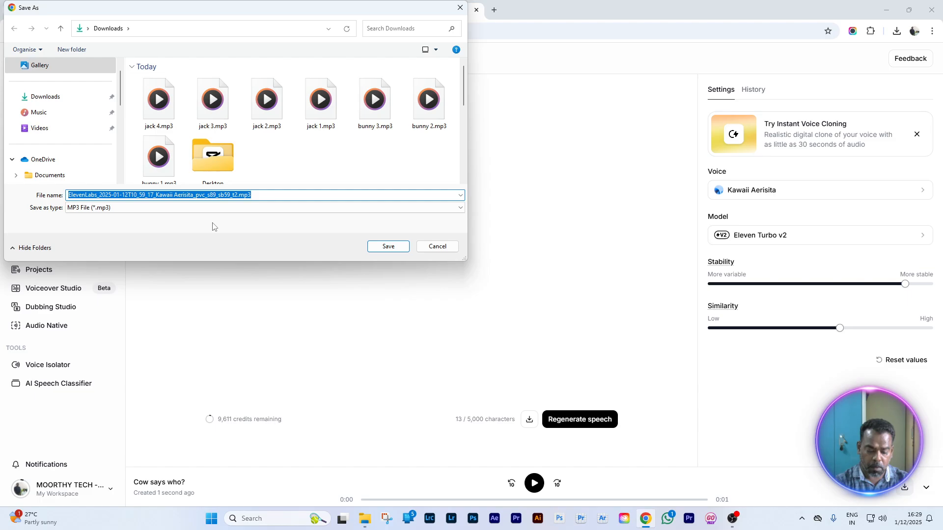
{"action": "type", "text": "bu"}
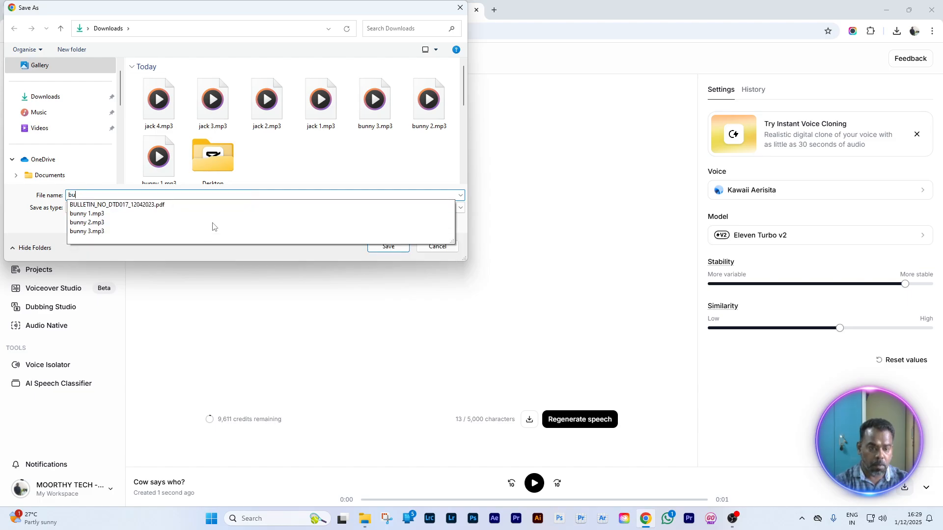
{"action": "type", "text": "nny"}
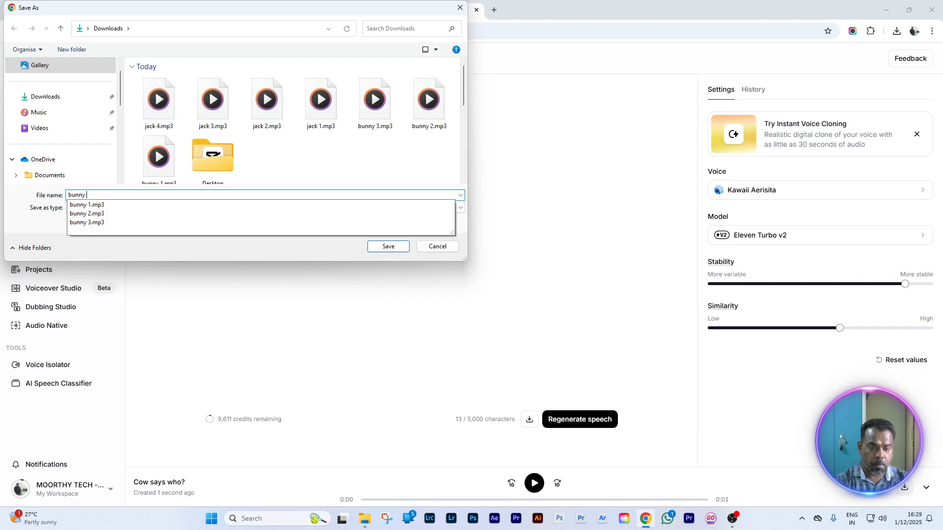
{"action": "type", "text": " 4"}
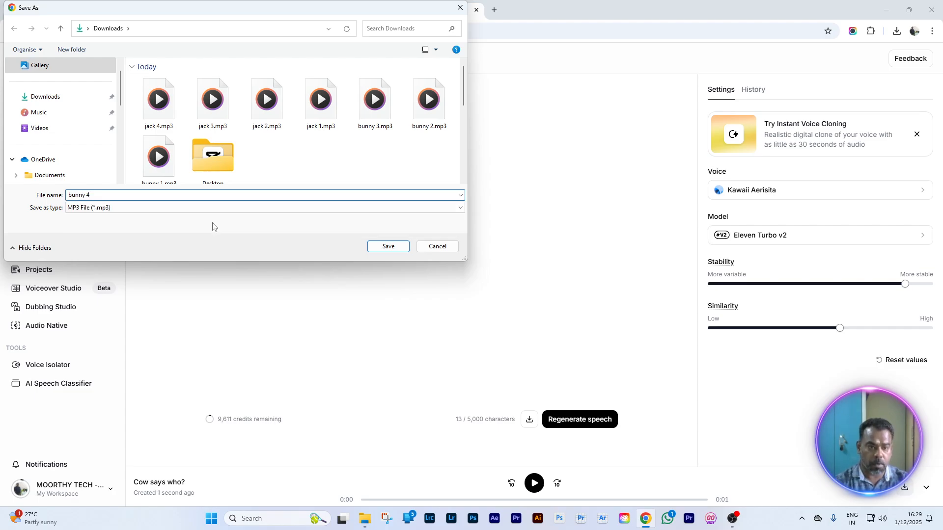
{"action": "left_click", "coordinate": [398, 249]}
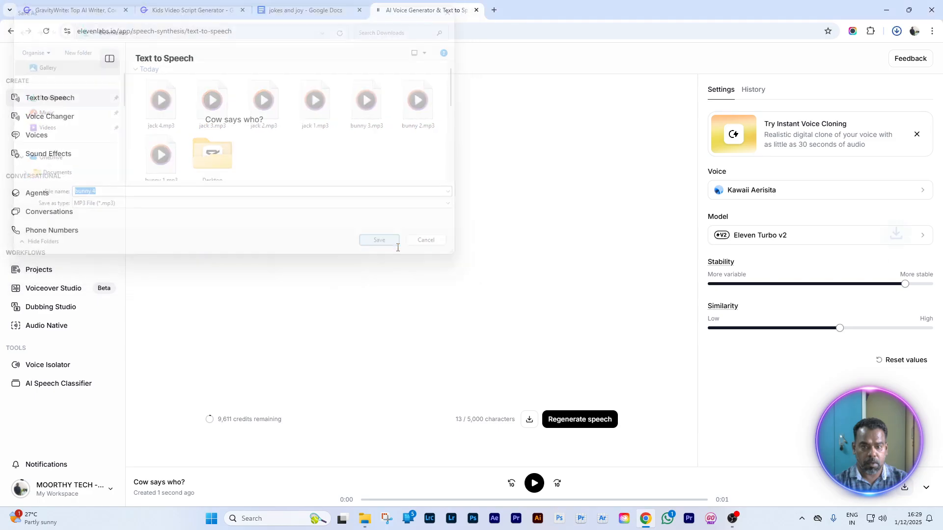
Return to the jokes and joy document and open a new browser tab
{"action": "left_click", "coordinate": [280, 8]}
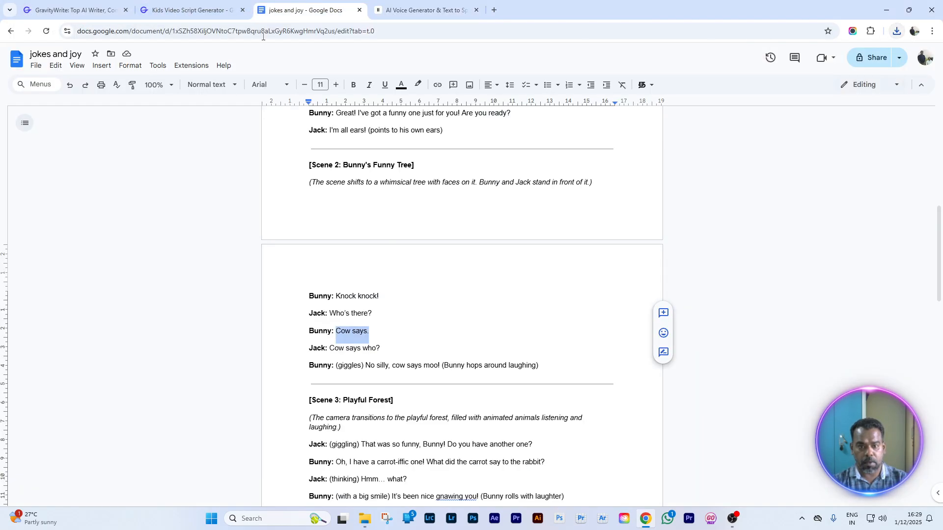
{"action": "left_click", "coordinate": [493, 11]}
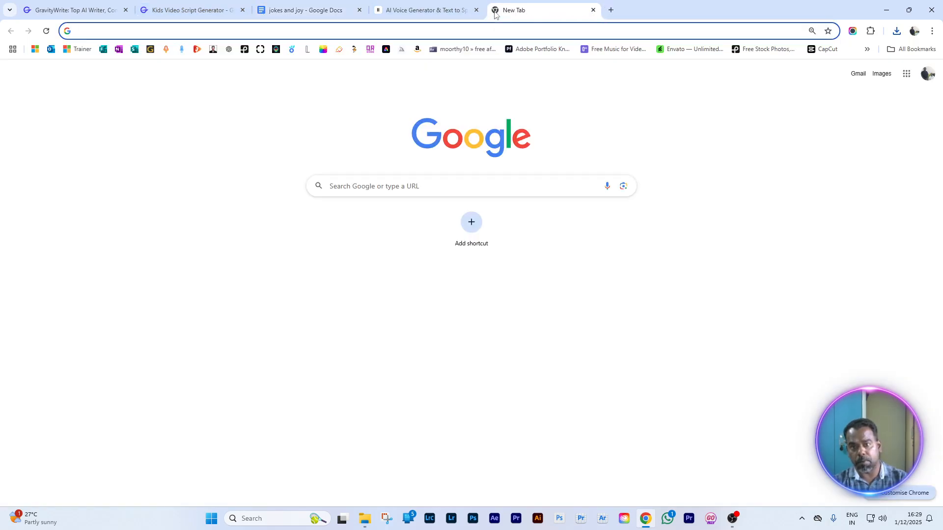
Search Google for "adobe express" and look through the results
{"action": "left_click", "coordinate": [380, 185]}
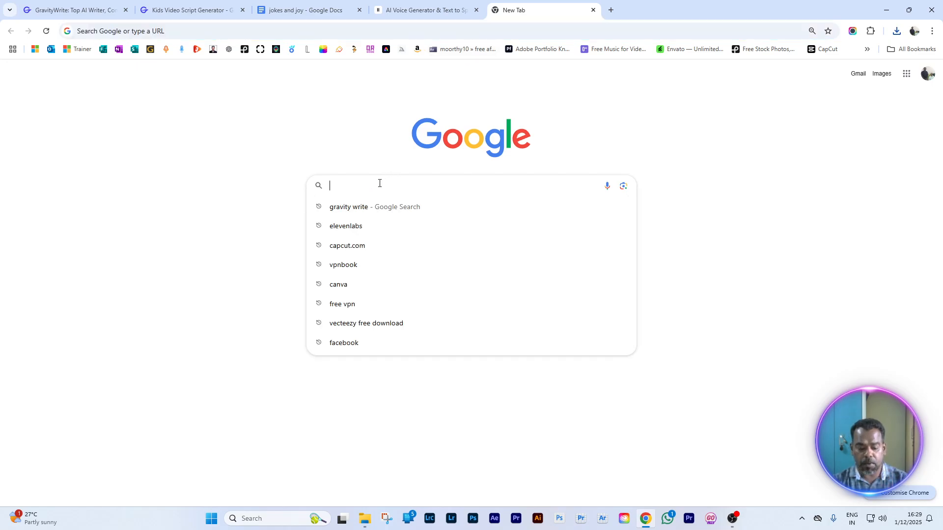
{"action": "type", "text": "ad"}
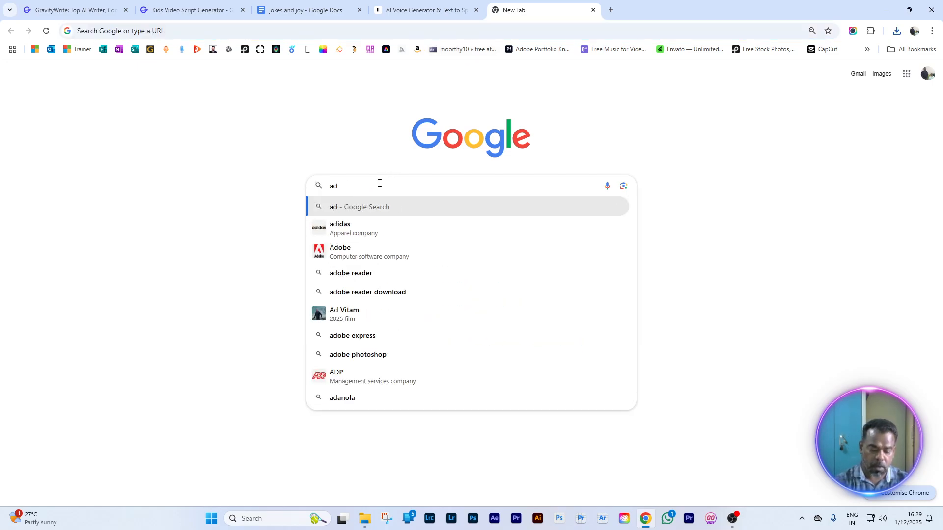
{"action": "type", "text": "obe"}
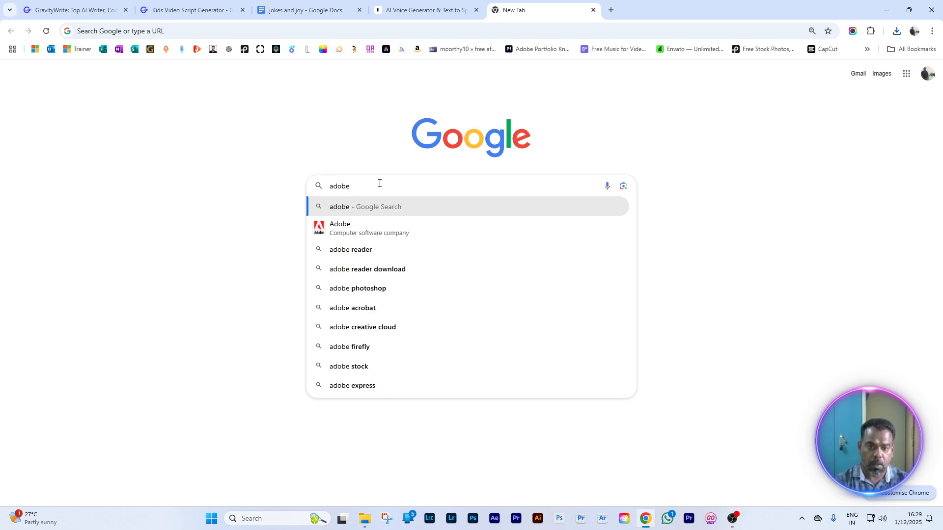
{"action": "type", "text": " express"}
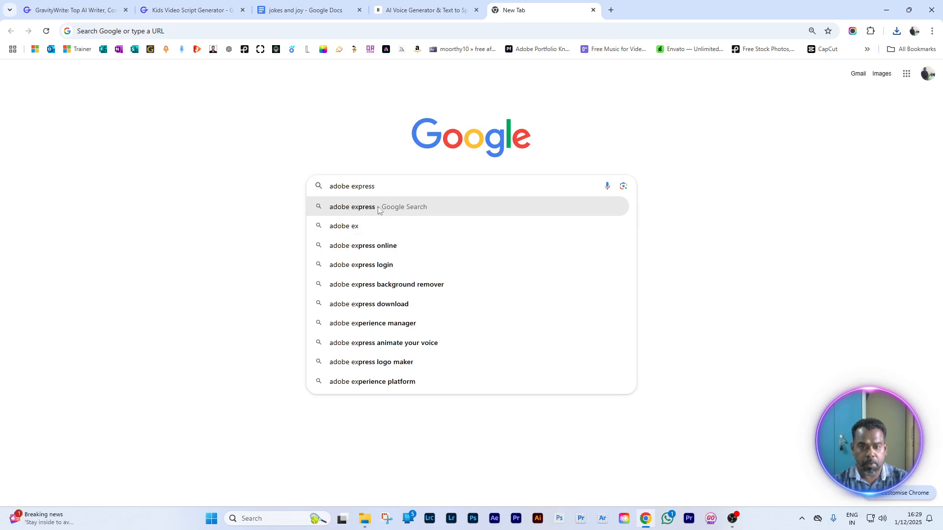
{"action": "left_click", "coordinate": [378, 207]}
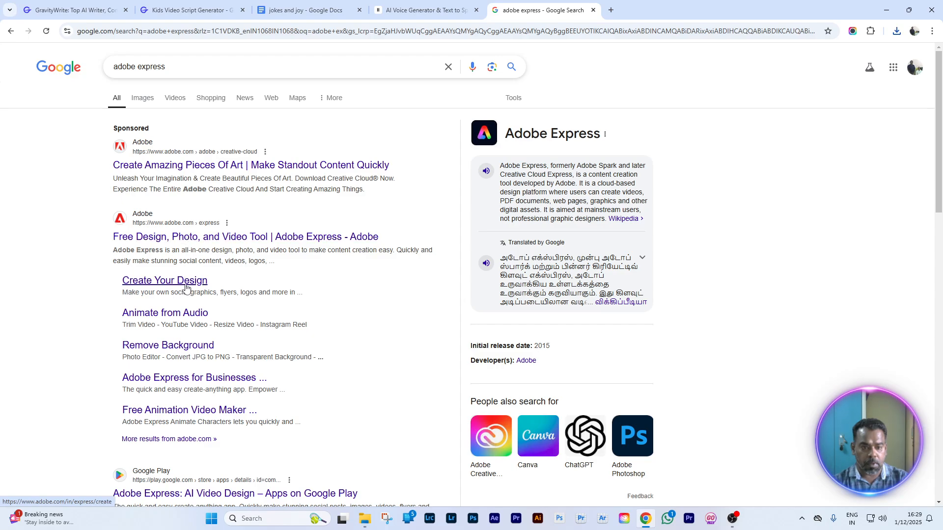
{"action": "scroll", "coordinate": [185, 287], "scroll_direction": "down", "scroll_amount": 8}
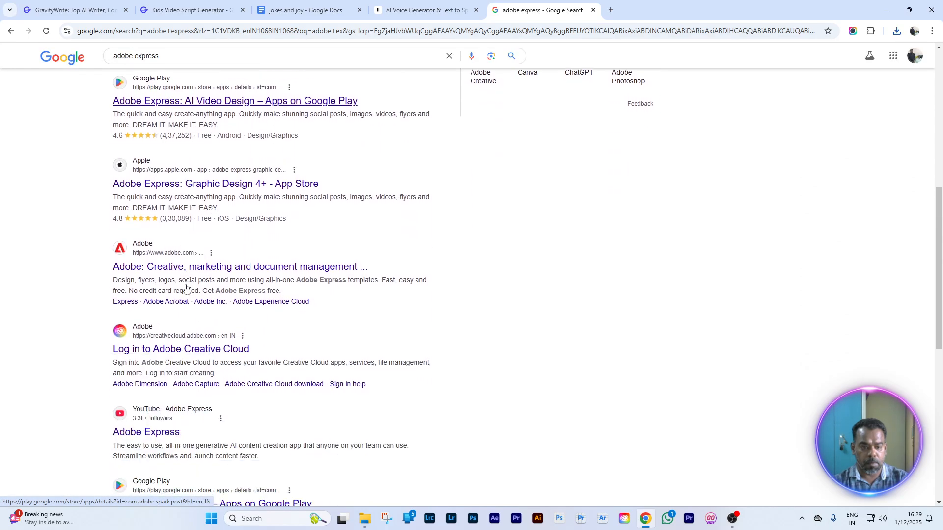
{"action": "scroll", "coordinate": [185, 288], "scroll_direction": "up", "scroll_amount": 3}
{"action": "scroll", "coordinate": [186, 288], "scroll_direction": "down", "scroll_amount": 4}
{"action": "scroll", "coordinate": [185, 288], "scroll_direction": "up", "scroll_amount": 8}
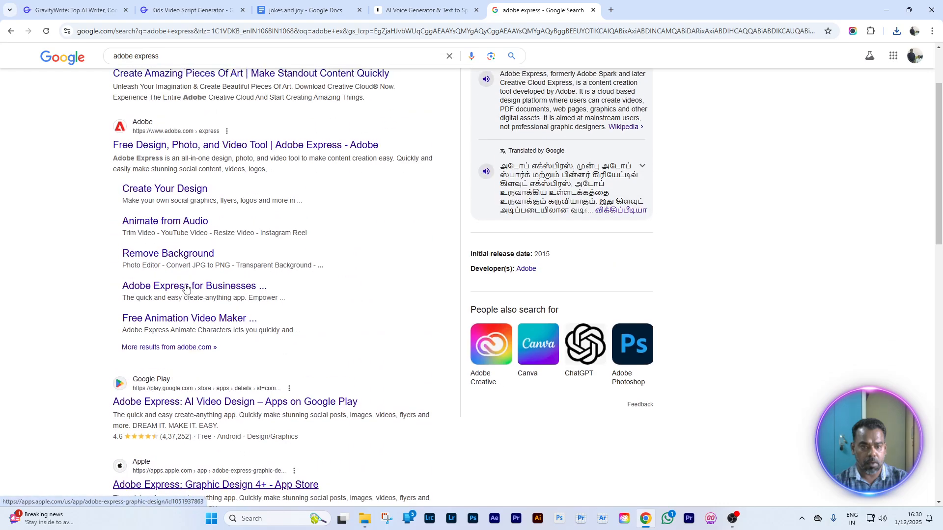
{"action": "scroll", "coordinate": [186, 288], "scroll_direction": "up", "scroll_amount": 2}
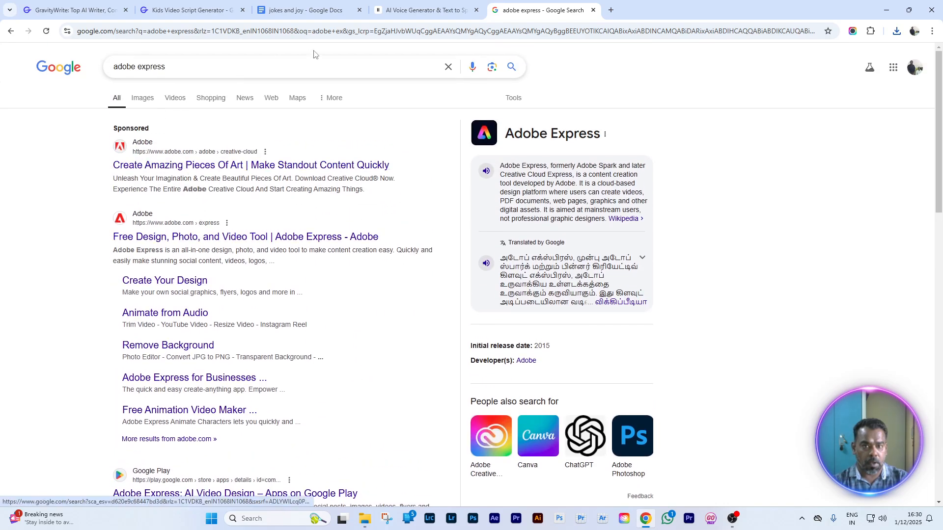
{"action": "left_click", "coordinate": [593, 10]}
Open Adobe Express in a new browser tab and start the Animate characters video quick action
{"action": "left_click", "coordinate": [495, 11]}
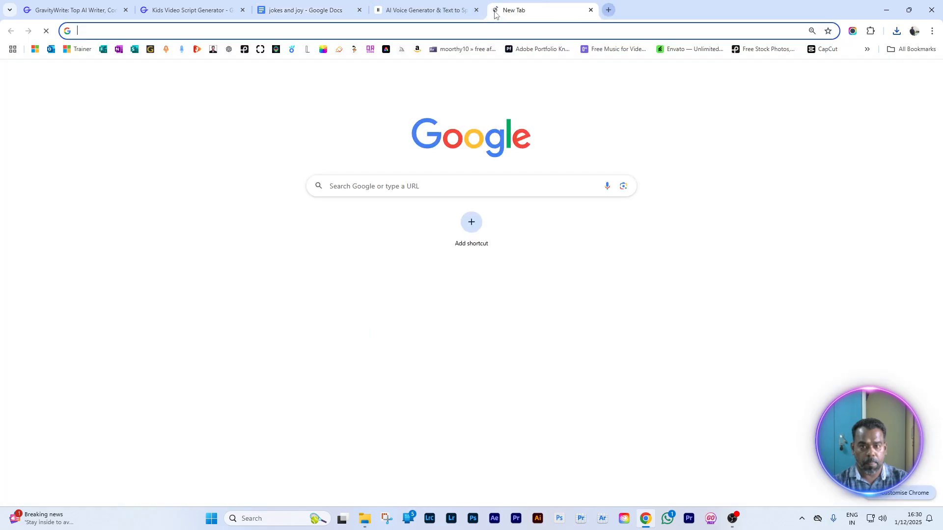
{"action": "left_click", "coordinate": [386, 50]}
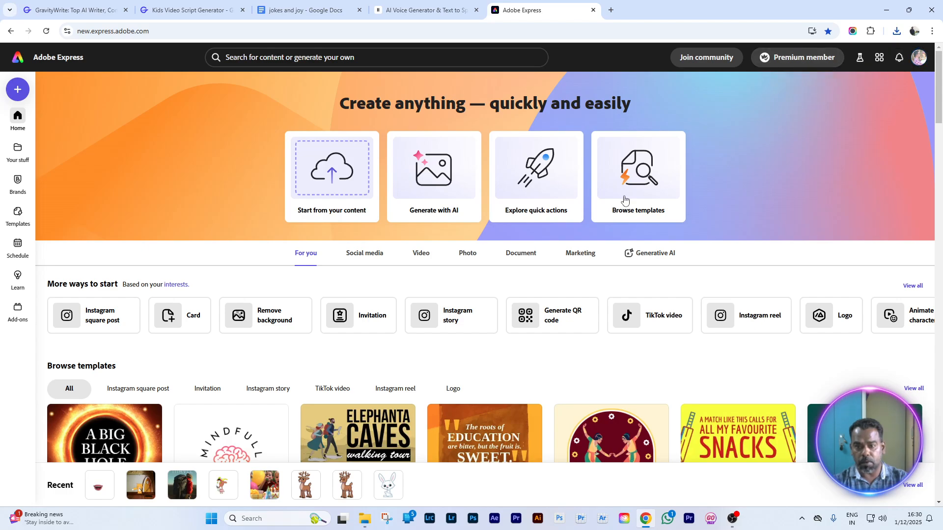
{"action": "left_click", "coordinate": [423, 256]}
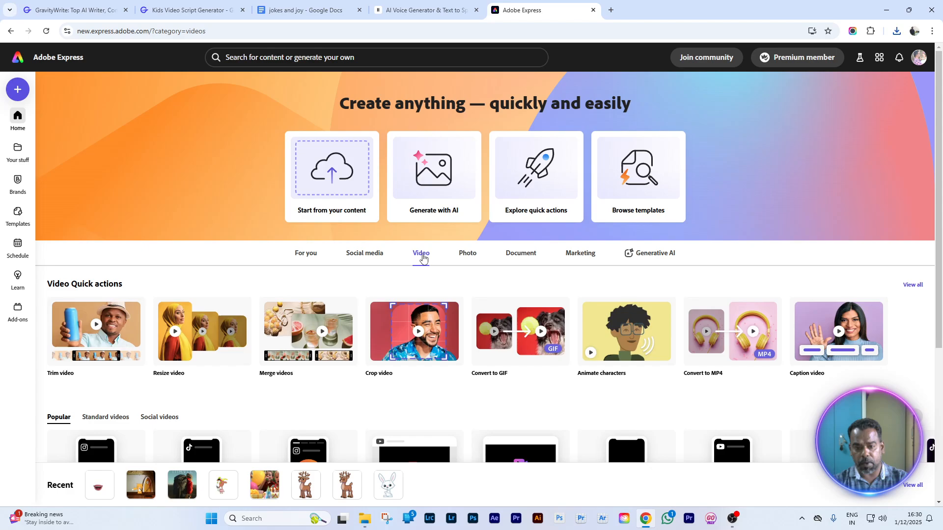
{"action": "left_click", "coordinate": [608, 343]}
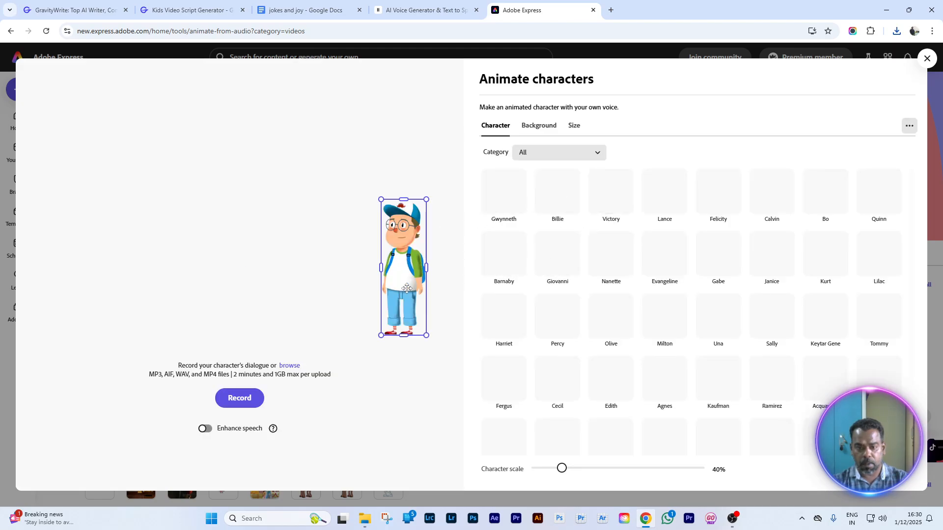
Look through the character categories and the full character list, and choose the white rabbit Truffles
{"action": "left_click", "coordinate": [565, 157]}
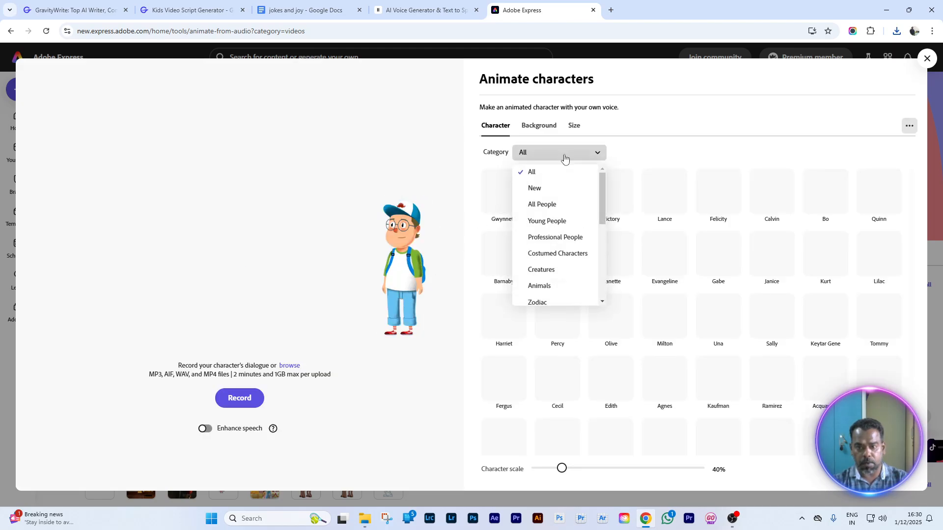
{"action": "left_click", "coordinate": [564, 158]}
{"action": "left_click", "coordinate": [565, 158]}
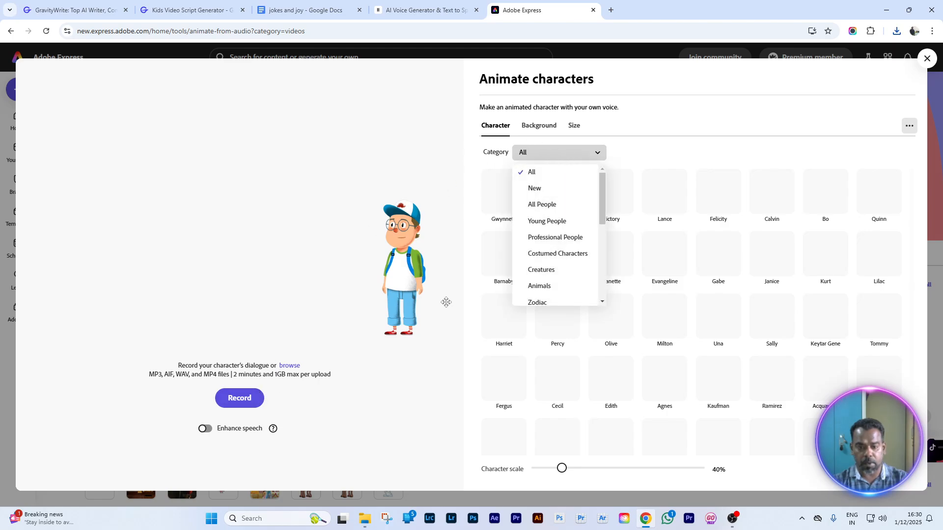
{"action": "left_click", "coordinate": [597, 158]}
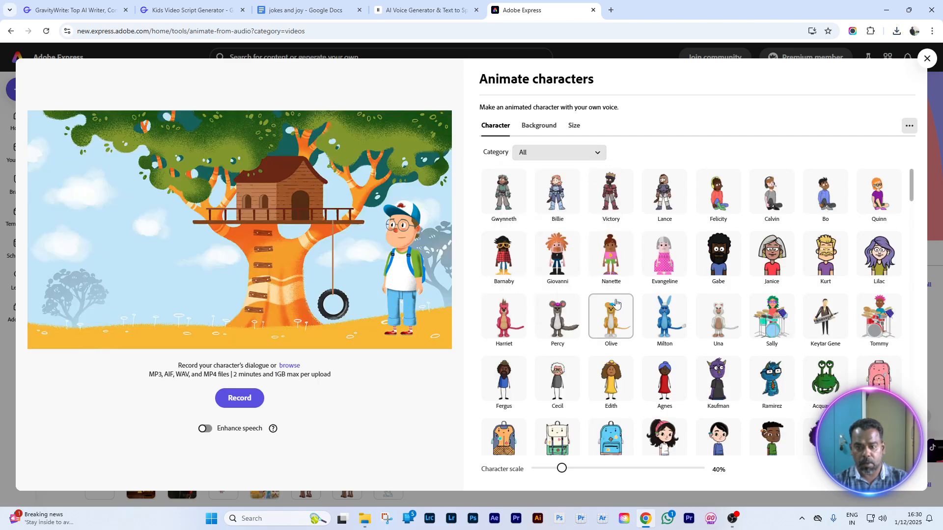
{"action": "scroll", "coordinate": [619, 294], "scroll_direction": "down", "scroll_amount": 10}
{"action": "scroll", "coordinate": [620, 305], "scroll_direction": "down", "scroll_amount": 15}
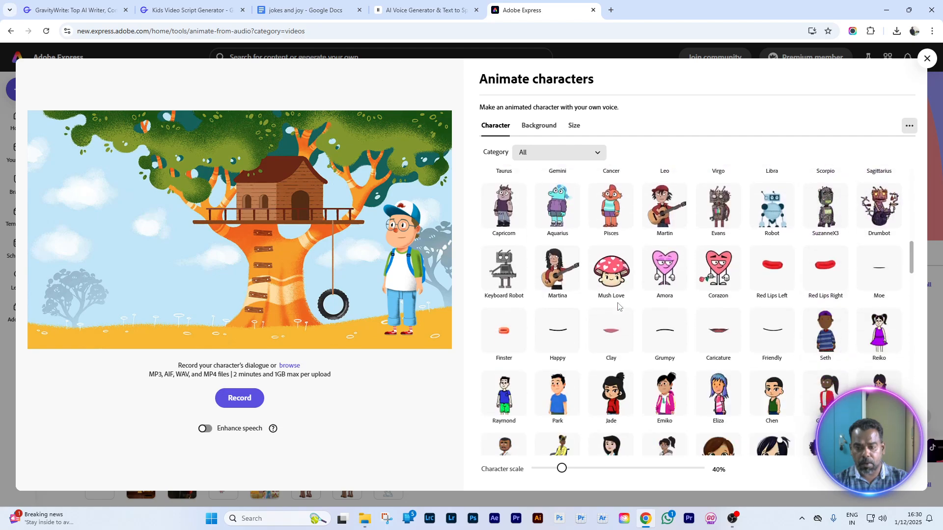
{"action": "scroll", "coordinate": [618, 306], "scroll_direction": "down", "scroll_amount": 1}
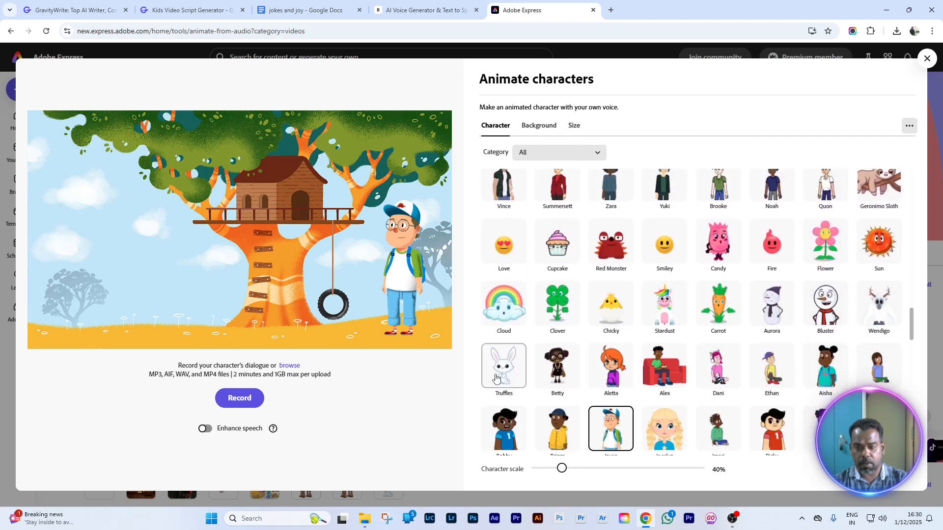
{"action": "left_click", "coordinate": [510, 372]}
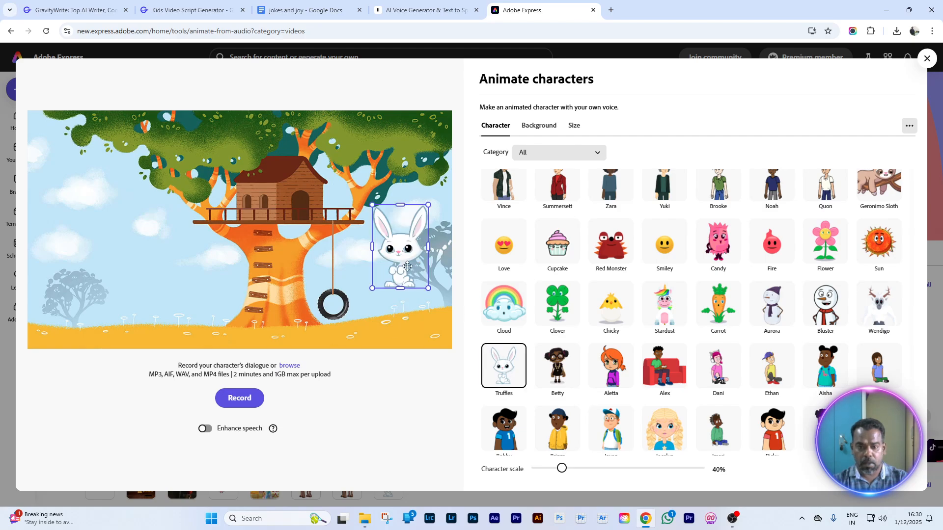
Place the rabbit on the ground in the left part of the scene and set its character scale to 70%
{"action": "left_click_drag", "start_coordinate": [388, 251], "coordinate": [99, 271]}
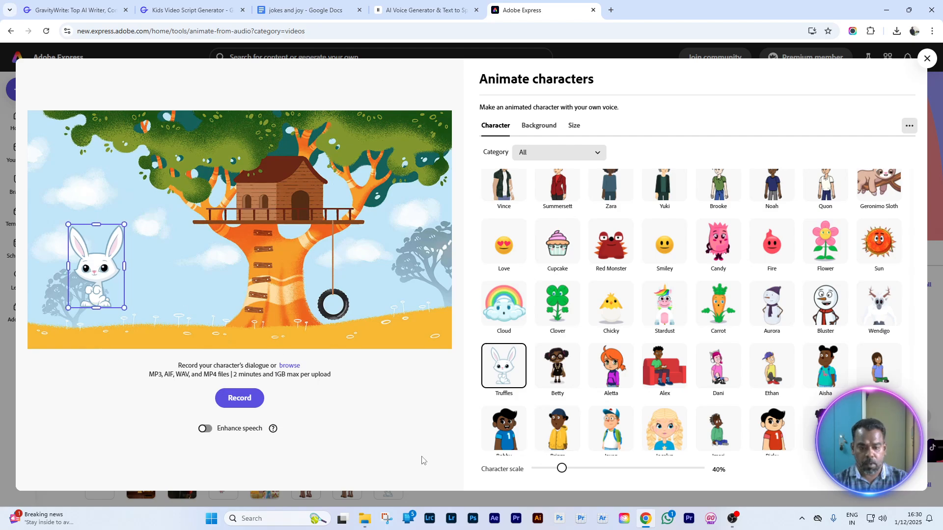
{"action": "left_click_drag", "start_coordinate": [558, 473], "coordinate": [588, 469]}
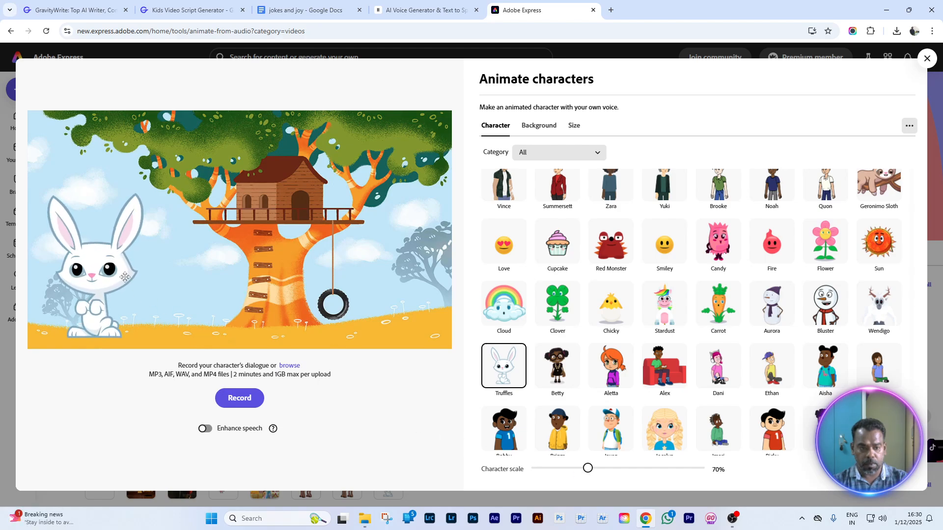
{"action": "left_click_drag", "start_coordinate": [117, 278], "coordinate": [169, 279]}
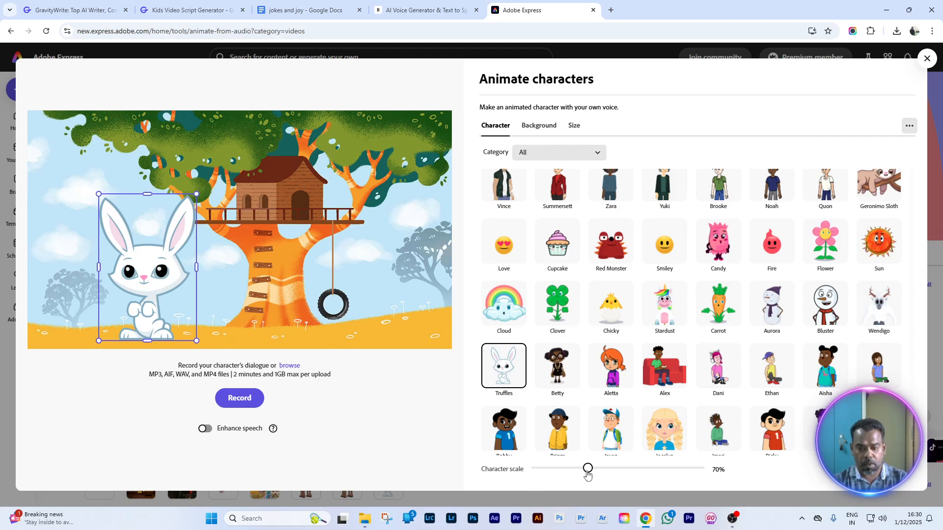
{"action": "left_click_drag", "start_coordinate": [588, 472], "coordinate": [589, 473]}
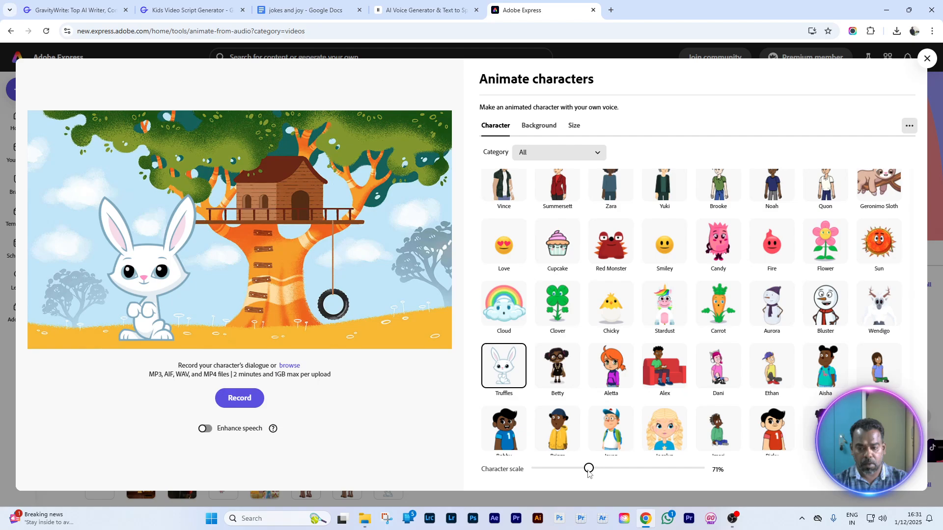
{"action": "left_click_drag", "start_coordinate": [589, 474], "coordinate": [588, 474]}
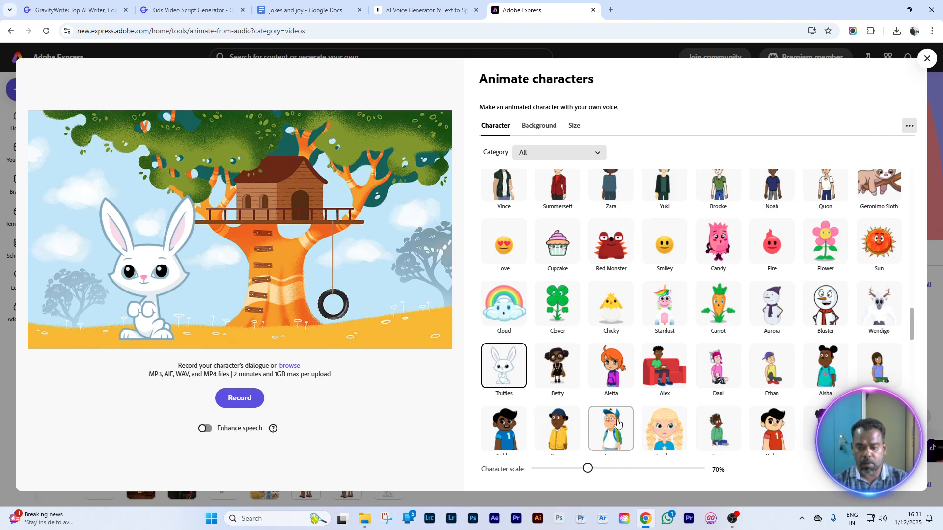
Replace the treehouse background with the green custom color and turn on Enhance speech
{"action": "left_click", "coordinate": [538, 126]}
{"action": "left_click", "coordinate": [511, 236]}
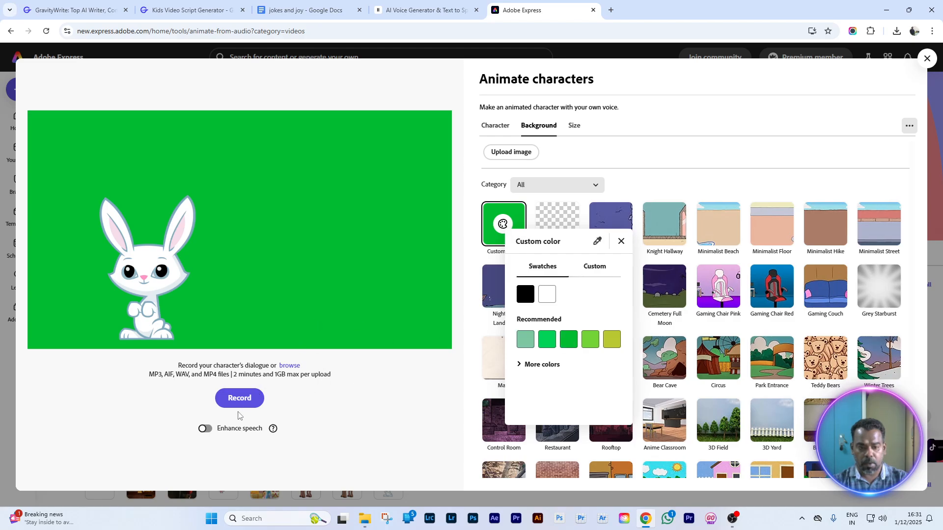
{"action": "left_click", "coordinate": [206, 431]}
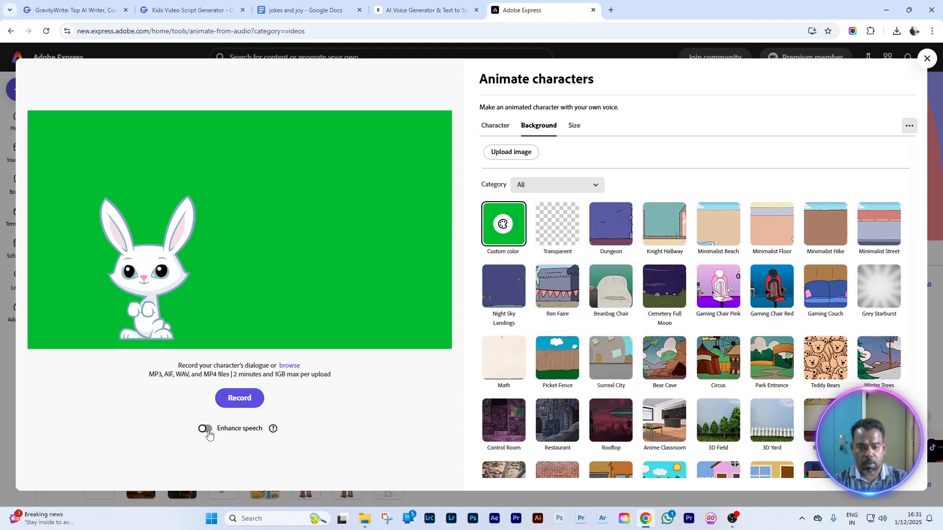
{"action": "left_click", "coordinate": [206, 430]}
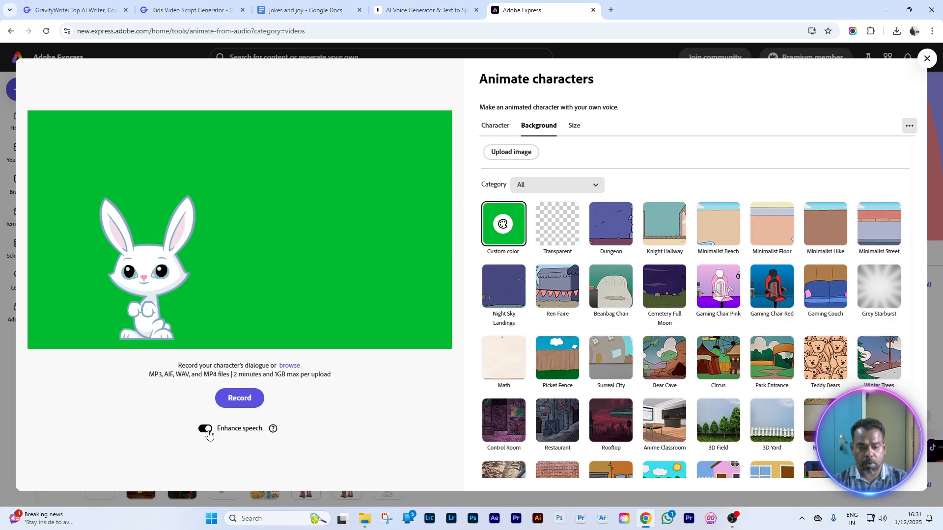
Upload bunny 1.mp3 from Downloads as the rabbit's dialogue to generate the animation
{"action": "left_click", "coordinate": [289, 366]}
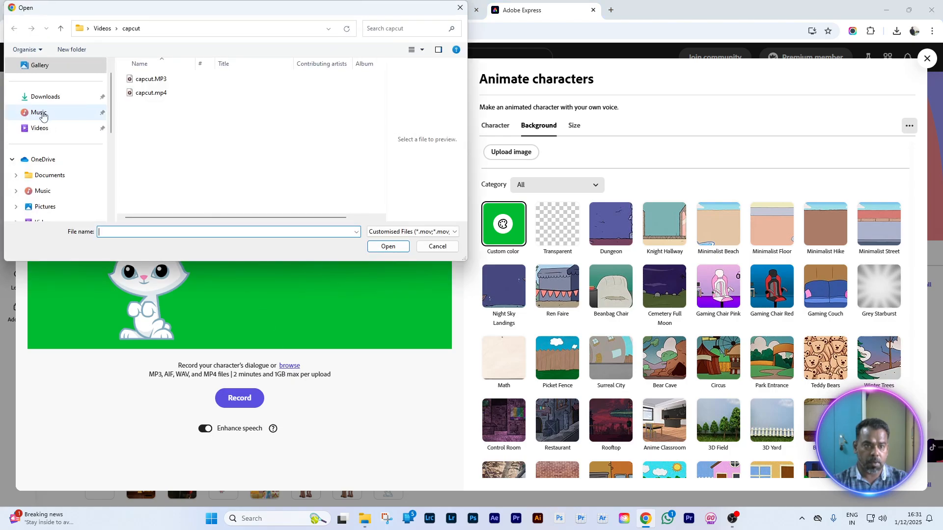
{"action": "left_click", "coordinate": [42, 96]}
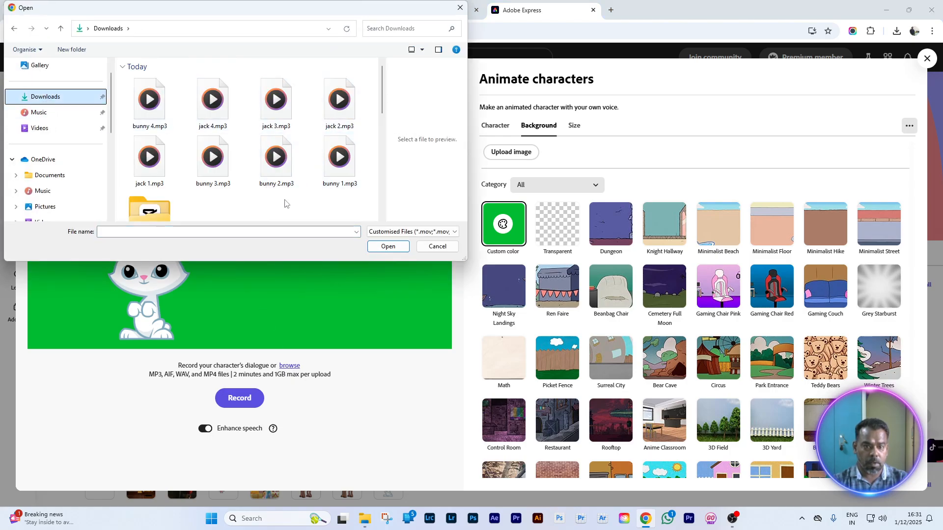
{"action": "left_click", "coordinate": [344, 174]}
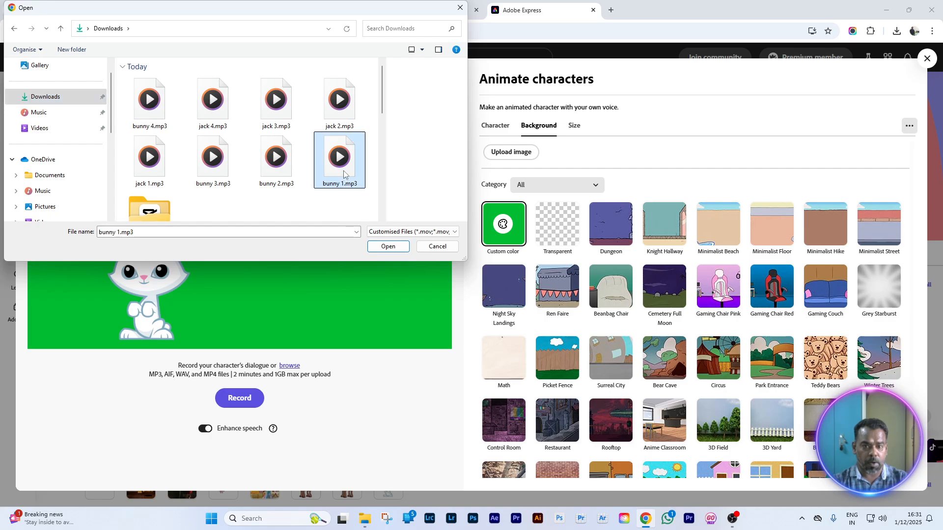
{"action": "left_click", "coordinate": [388, 247]}
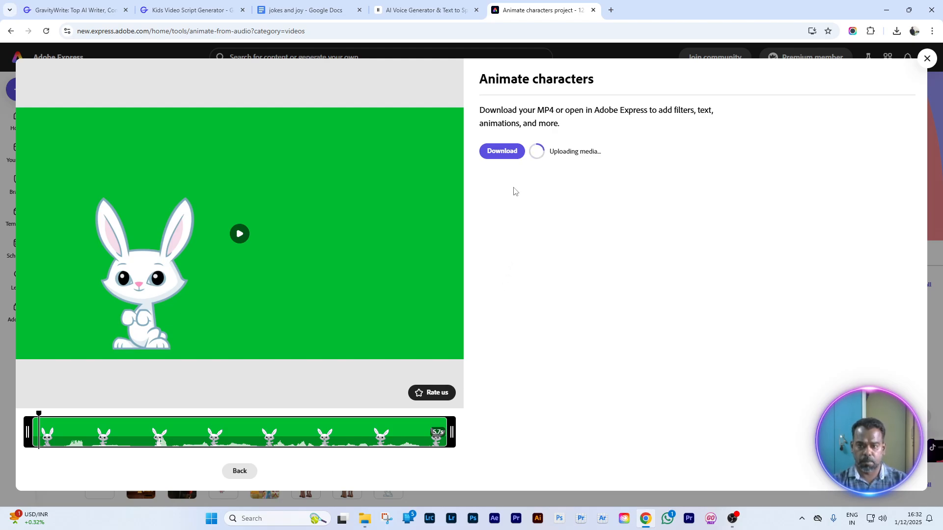
Download the rabbit animation to Downloads as "bunny-1.mp4" and close the Animate characters window
{"action": "left_click", "coordinate": [506, 156]}
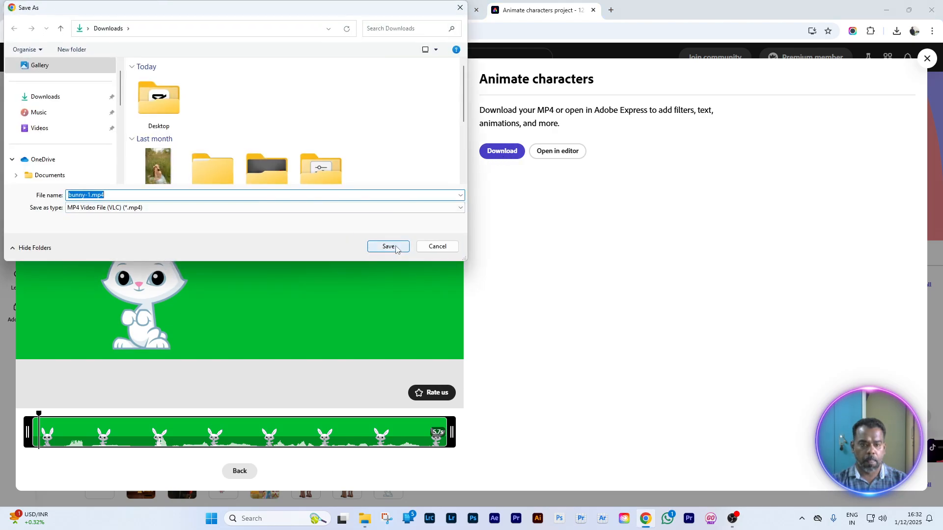
{"action": "left_click", "coordinate": [395, 247]}
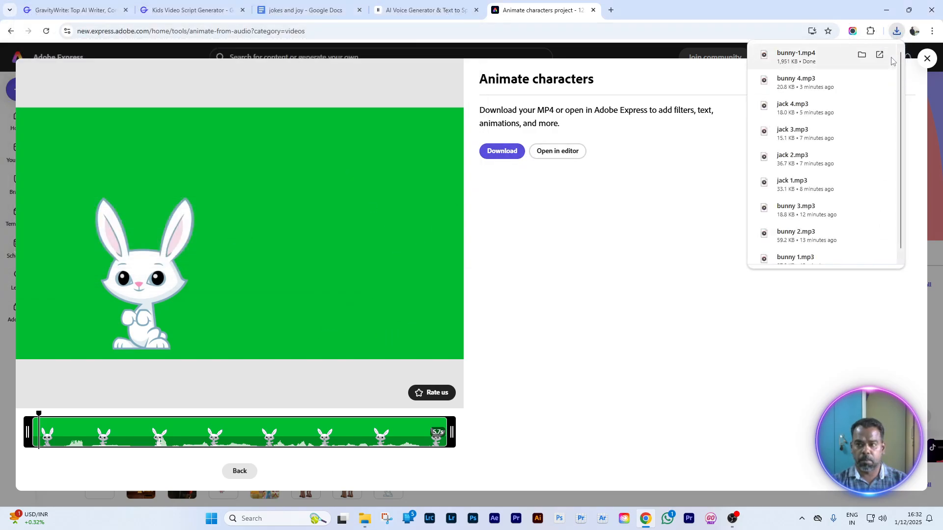
{"action": "left_click", "coordinate": [926, 58]}
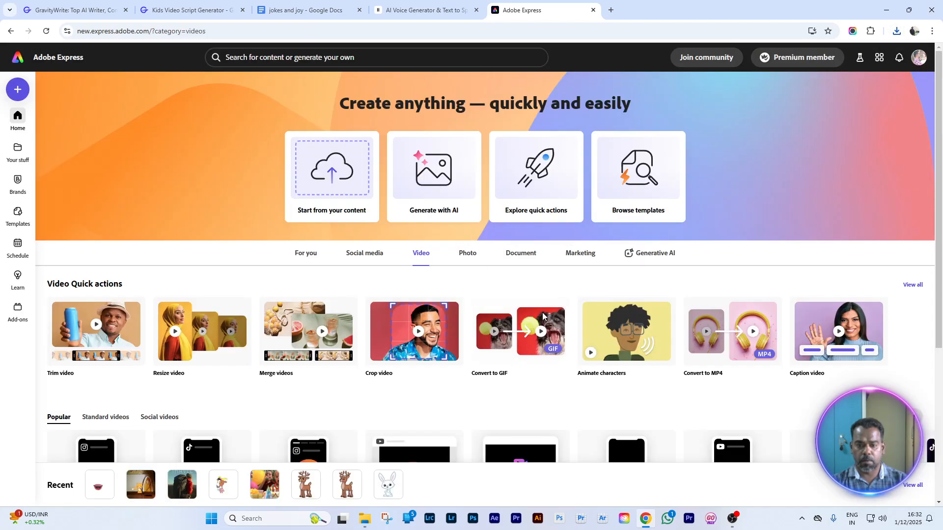
Open Animate characters and upload bunny 2.mp3 from Downloads as the rabbit's dialogue to generate the animation
{"action": "left_click", "coordinate": [615, 333]}
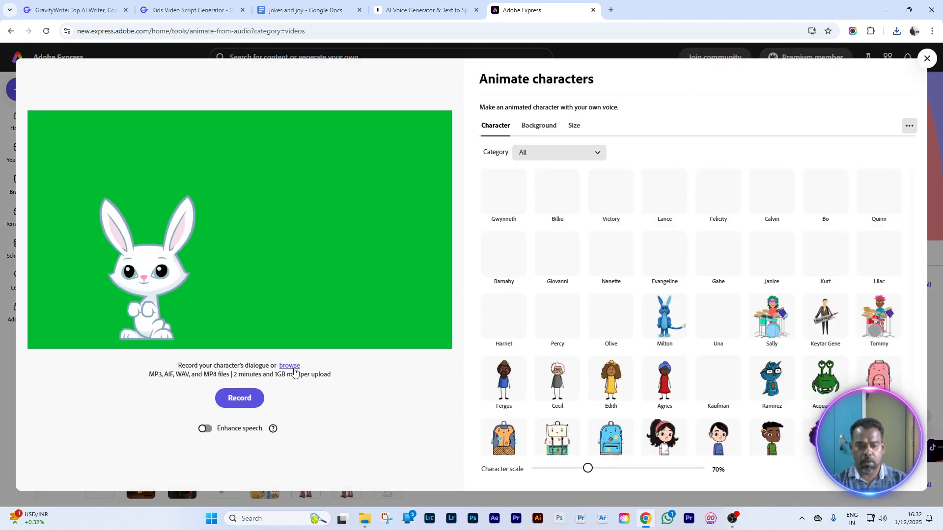
{"action": "left_click", "coordinate": [289, 367]}
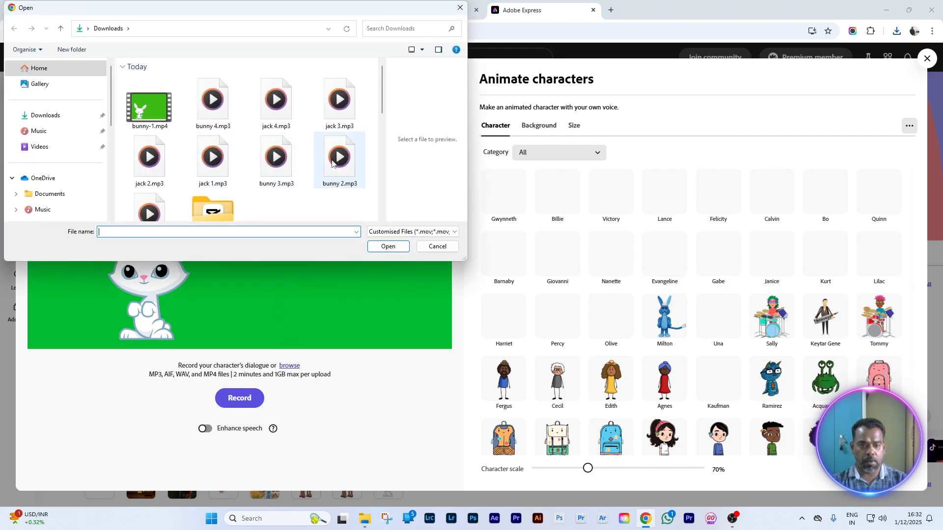
{"action": "left_click", "coordinate": [333, 162]}
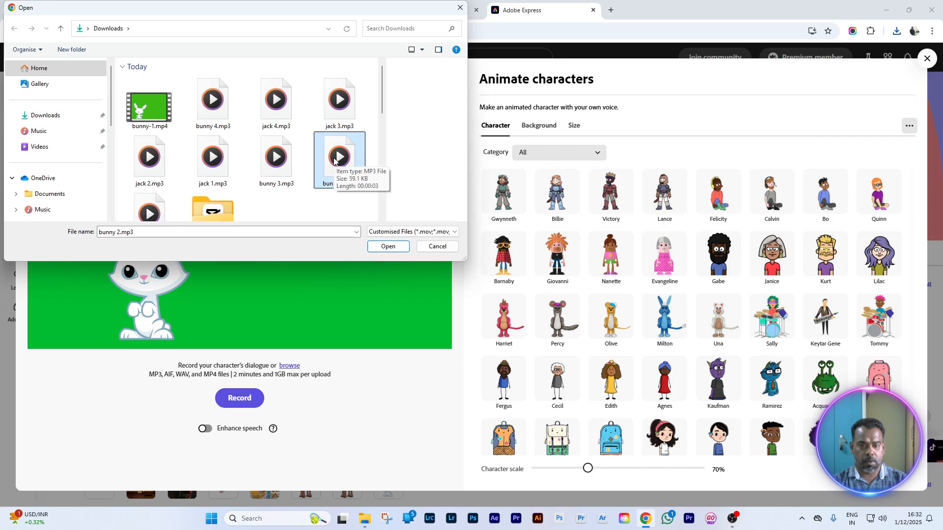
{"action": "left_click", "coordinate": [384, 247]}
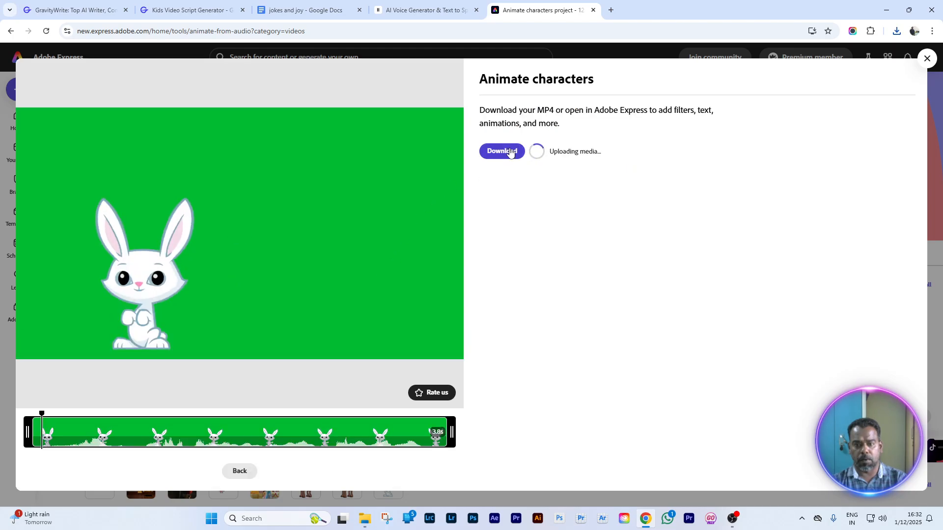
Download the generated rabbit animation to Downloads as "bunny-2.mp4" and close the Animate characters window
{"action": "left_click", "coordinate": [511, 152]}
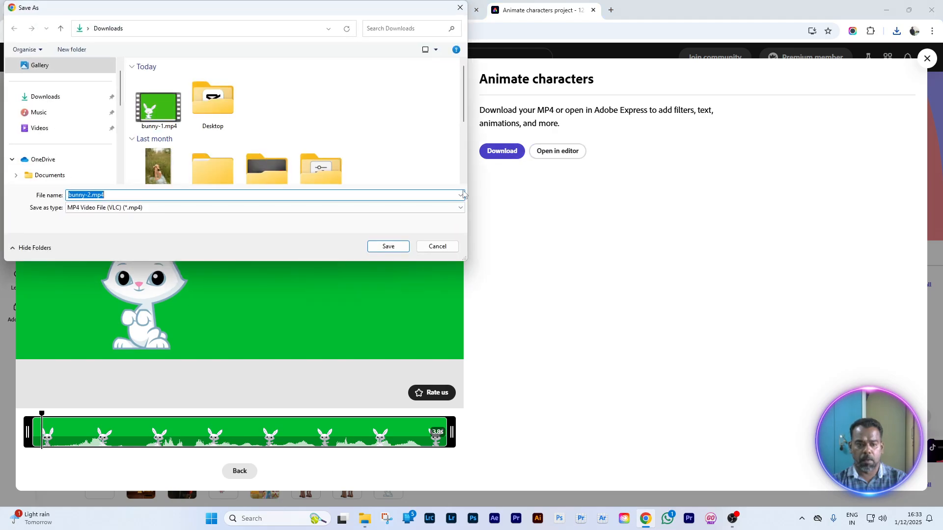
{"action": "left_click", "coordinate": [388, 247]}
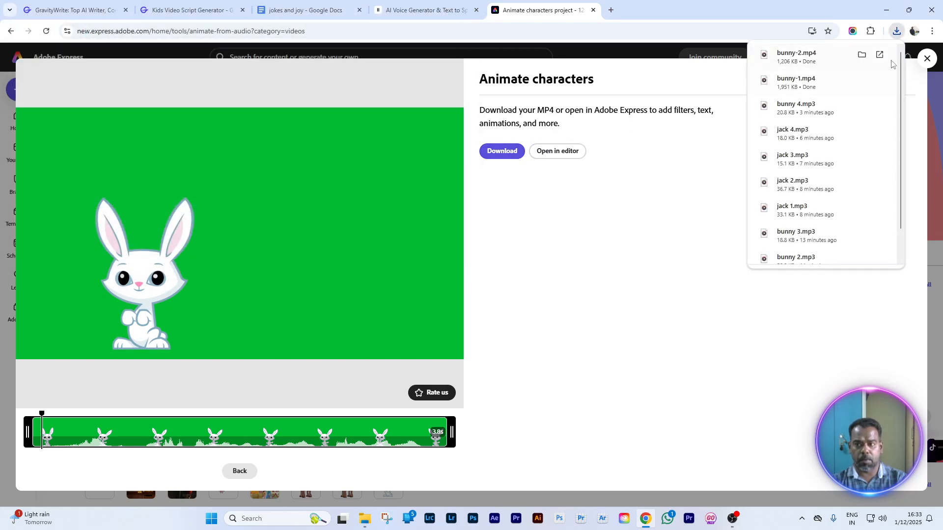
{"action": "left_click", "coordinate": [927, 59]}
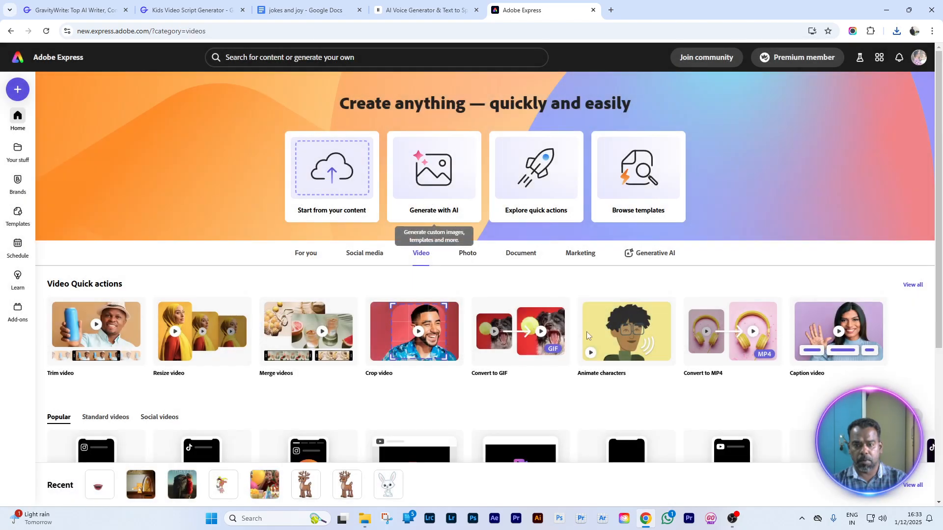
Reopen Animate characters, turn on Enhance speech and upload bunny 3.mp3 from Downloads as the rabbit's dialogue
{"action": "left_click", "coordinate": [621, 339]}
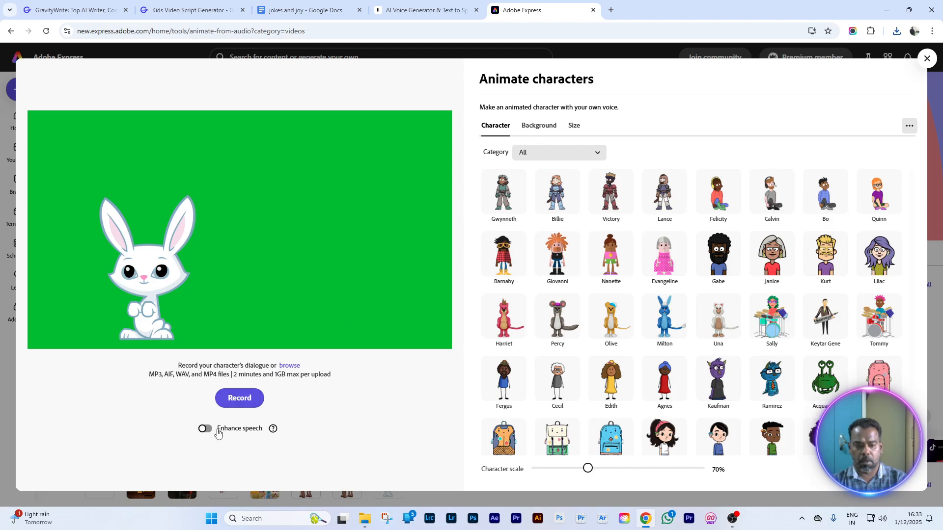
{"action": "left_click", "coordinate": [207, 430]}
{"action": "left_click", "coordinate": [290, 366]}
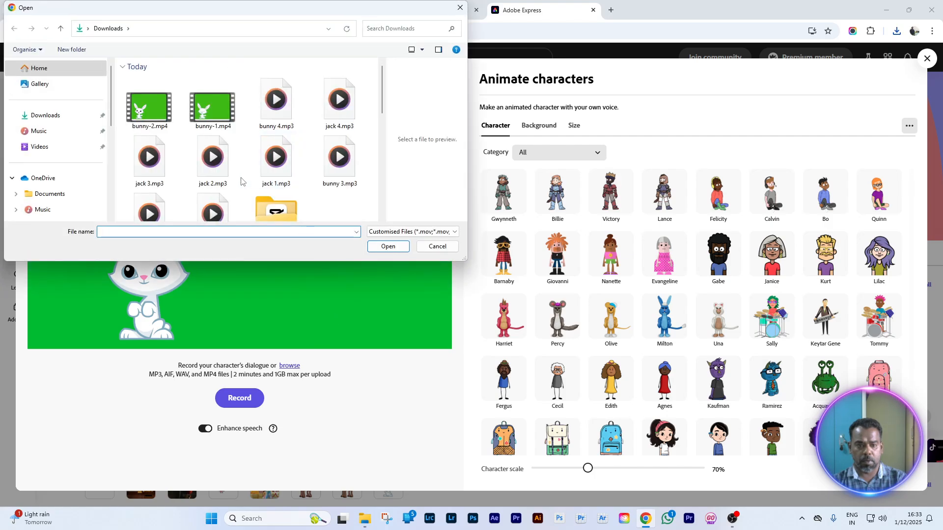
{"action": "scroll", "coordinate": [229, 181], "scroll_direction": "down", "scroll_amount": 1}
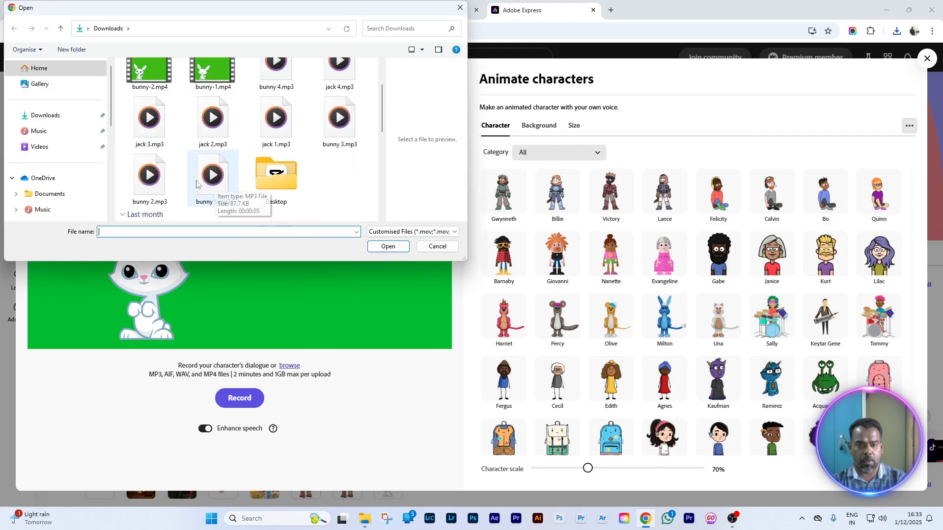
{"action": "left_click", "coordinate": [343, 122]}
{"action": "left_click", "coordinate": [391, 245]}
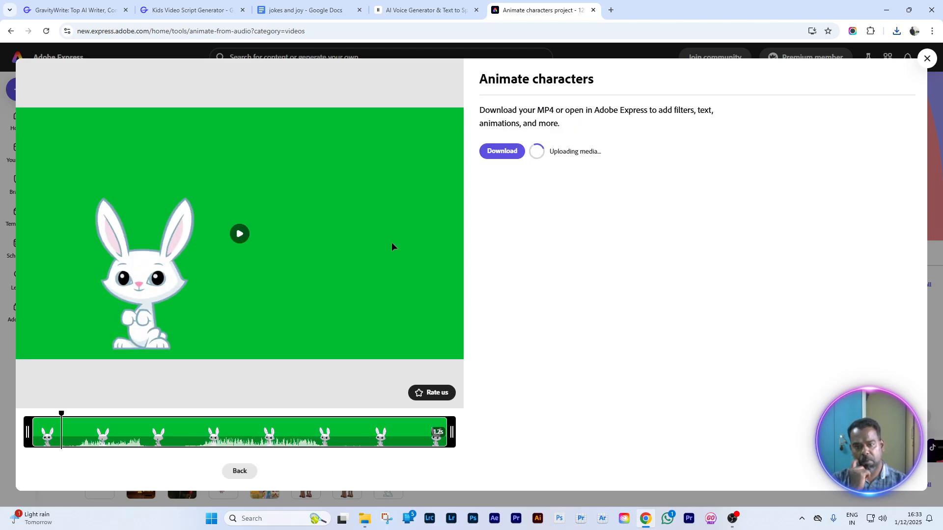
Download the generated rabbit animation to Downloads as "bunny-3.mp4" and close the Animate characters window
{"action": "left_click", "coordinate": [494, 150]}
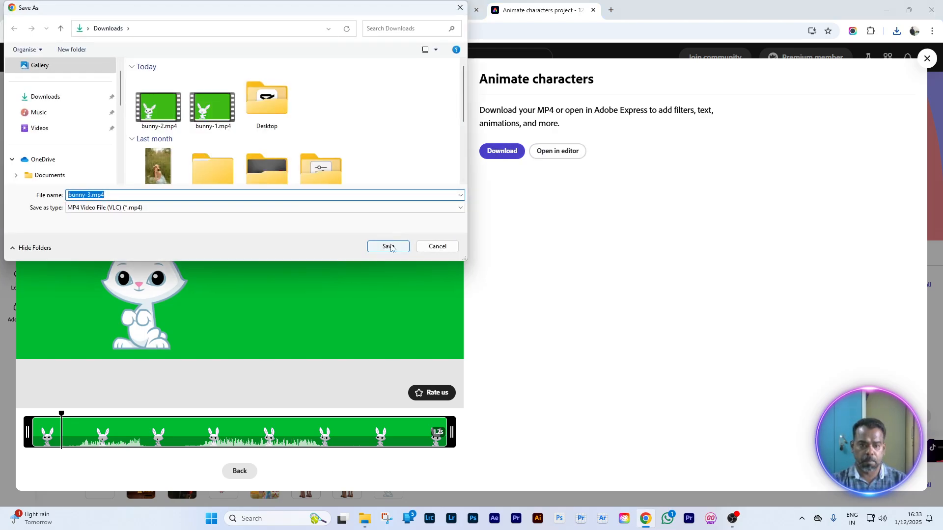
{"action": "left_click", "coordinate": [387, 245]}
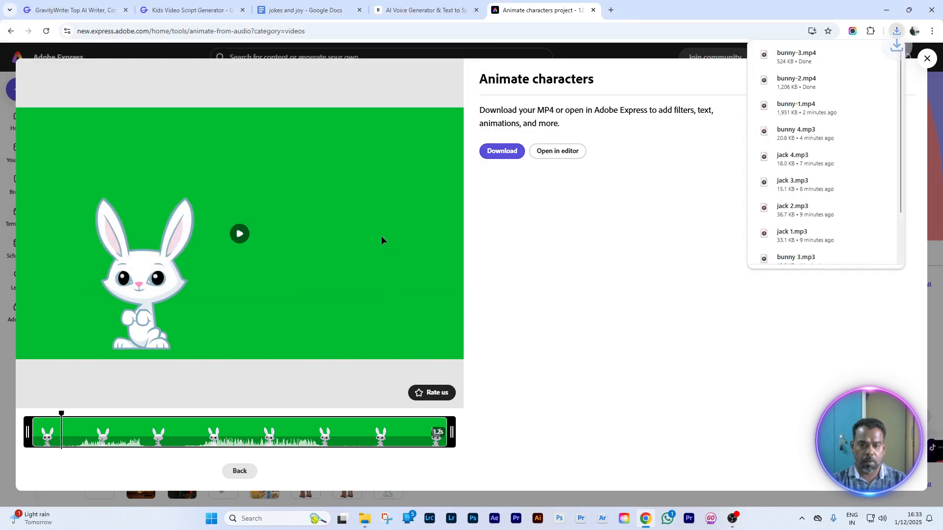
{"action": "left_click", "coordinate": [926, 58]}
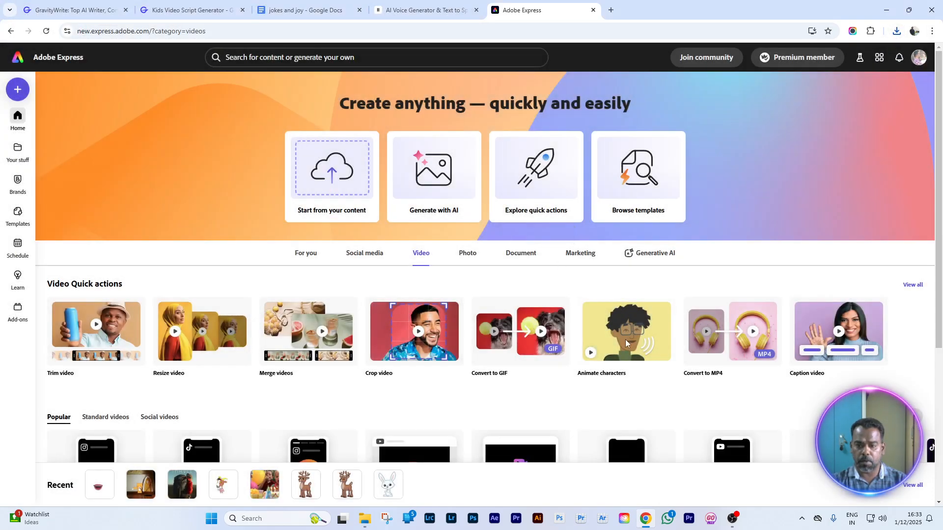
Reopen Animate characters, turn on Enhance speech and upload bunny 4.mp3 from Downloads as the rabbit's dialogue
{"action": "left_click", "coordinate": [626, 340]}
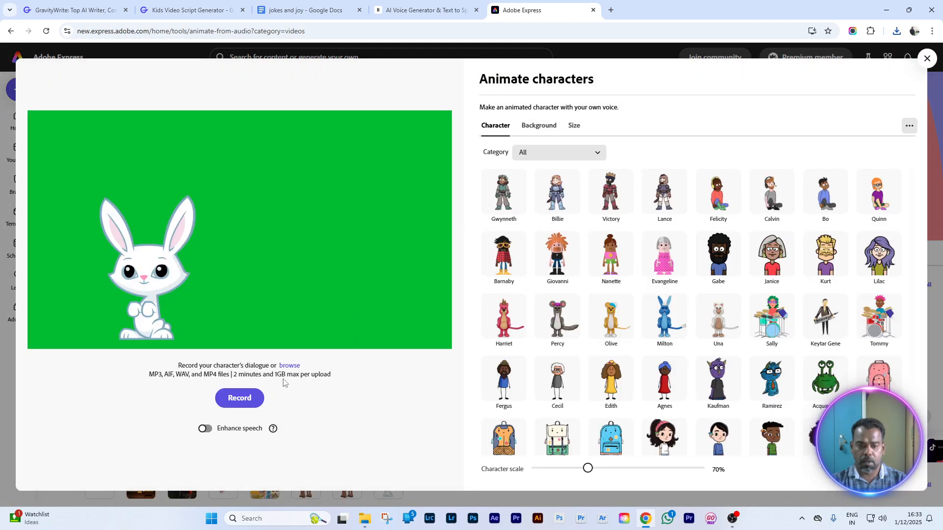
{"action": "left_click", "coordinate": [206, 429]}
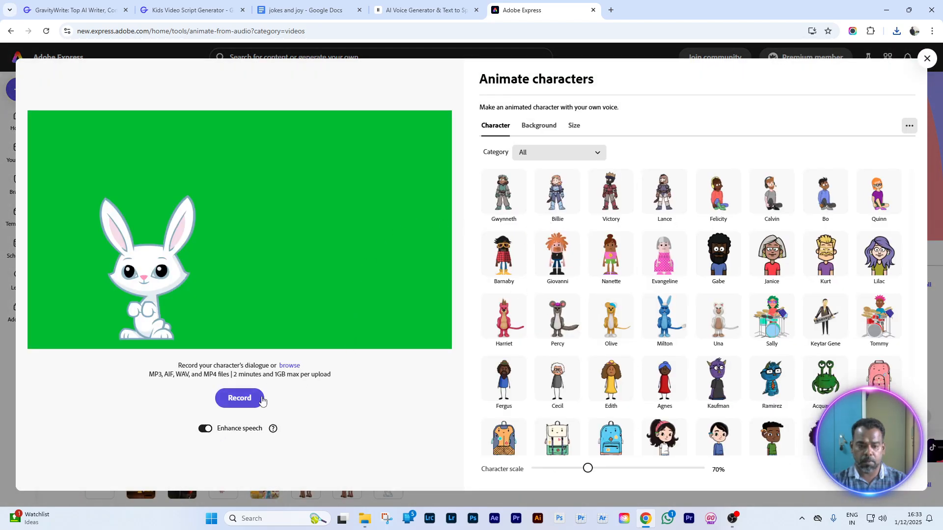
{"action": "left_click", "coordinate": [293, 366]}
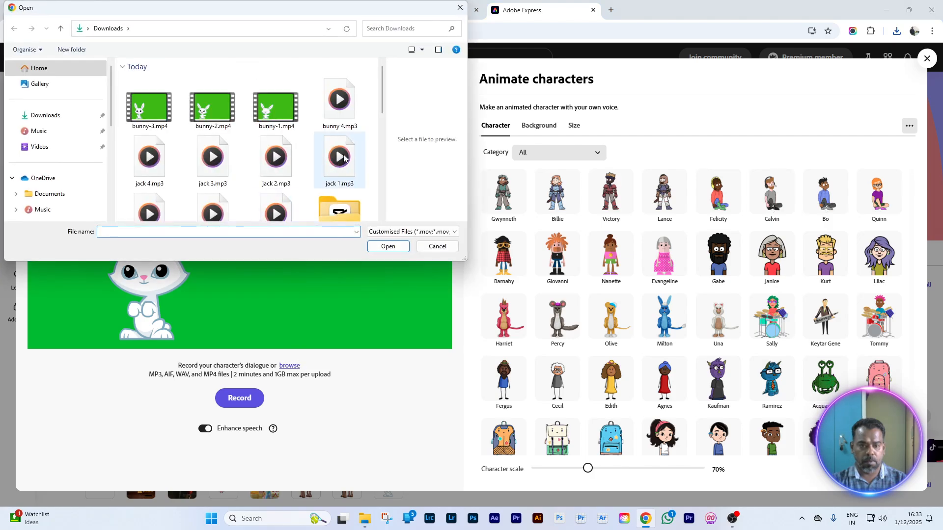
{"action": "scroll", "coordinate": [344, 157], "scroll_direction": "down", "scroll_amount": 1}
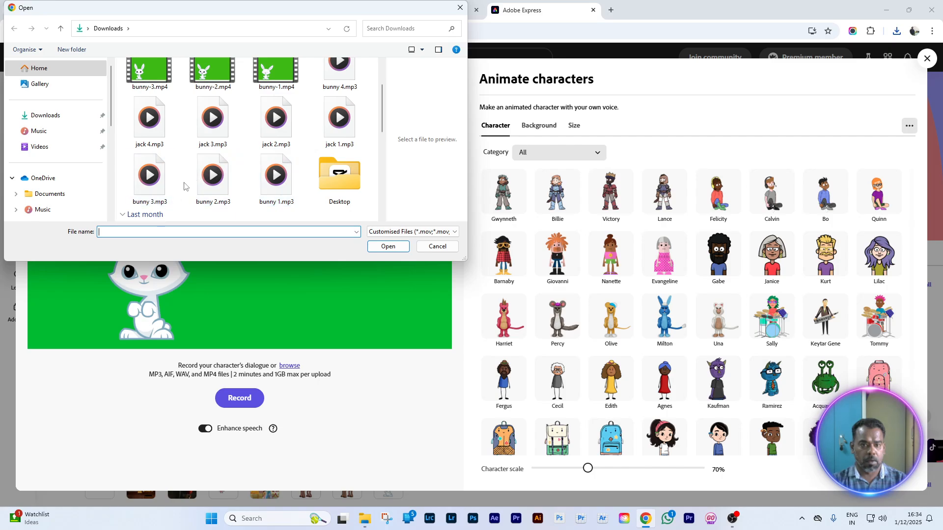
{"action": "left_click", "coordinate": [338, 79]}
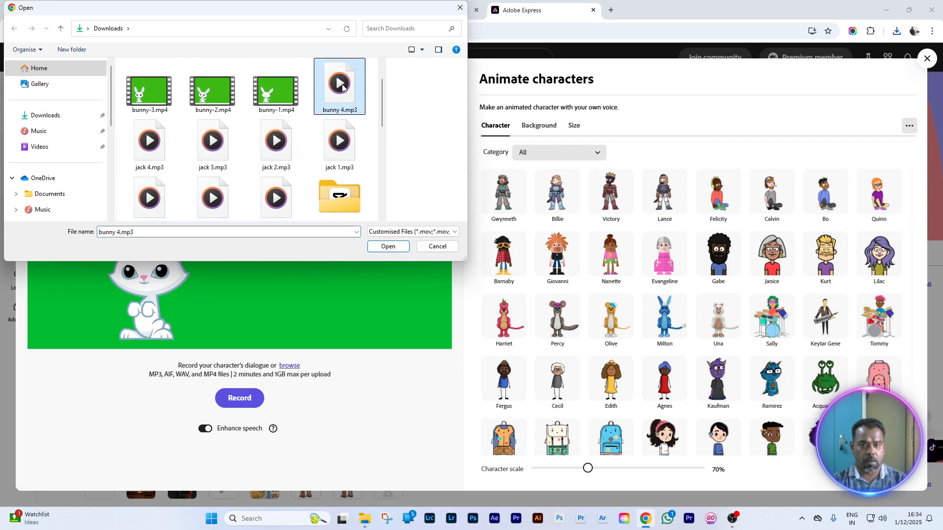
{"action": "left_click", "coordinate": [394, 250]}
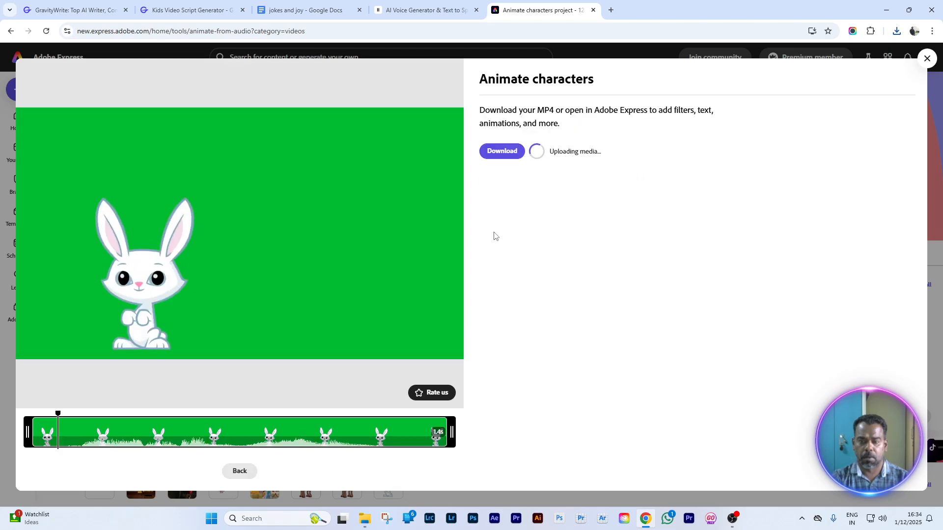
Download the generated rabbit animation to Downloads as "bunny-4.mp4" and close the Animate characters window
{"action": "left_click", "coordinate": [505, 156]}
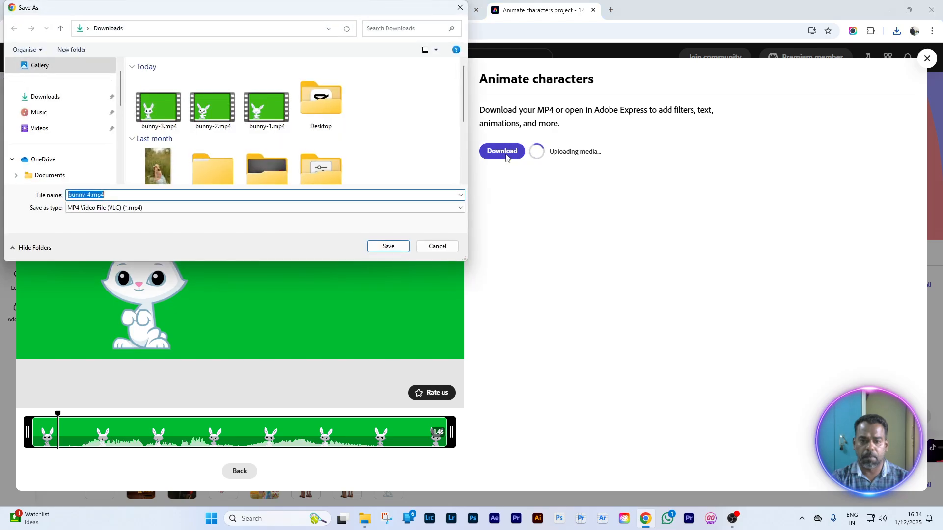
{"action": "left_click", "coordinate": [390, 247]}
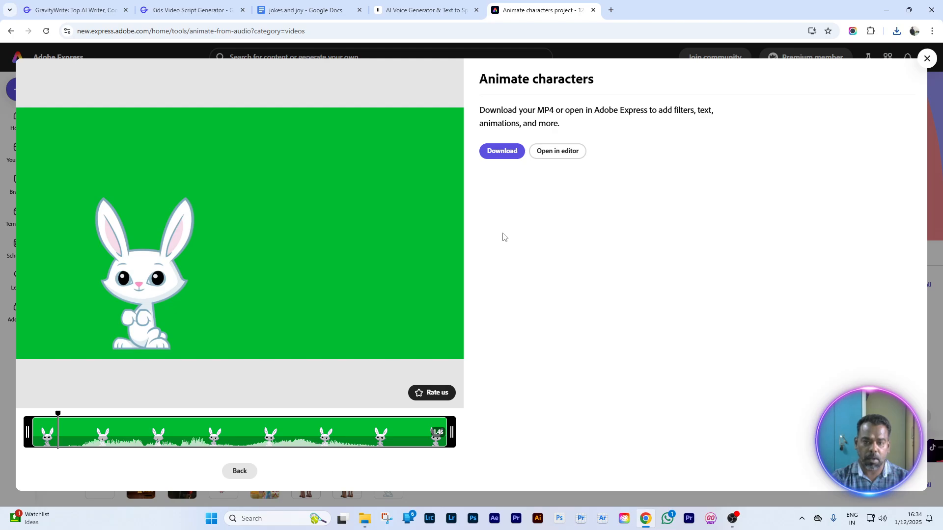
{"action": "left_click", "coordinate": [925, 59]}
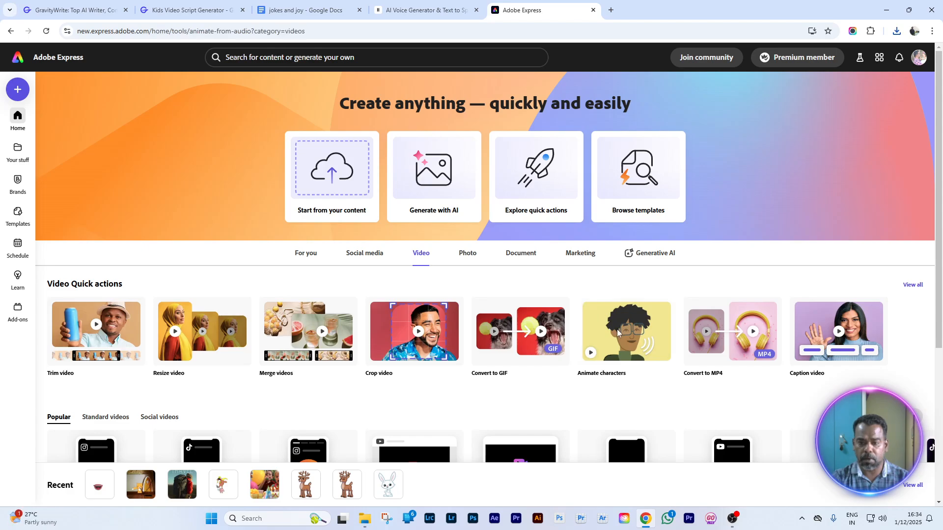
Generate a silent rabbit animation with Enhance speech on by uploading 10-seconds-of-silence.mp3 from the nested blank-audio folder in Downloads
{"action": "left_click", "coordinate": [617, 333]}
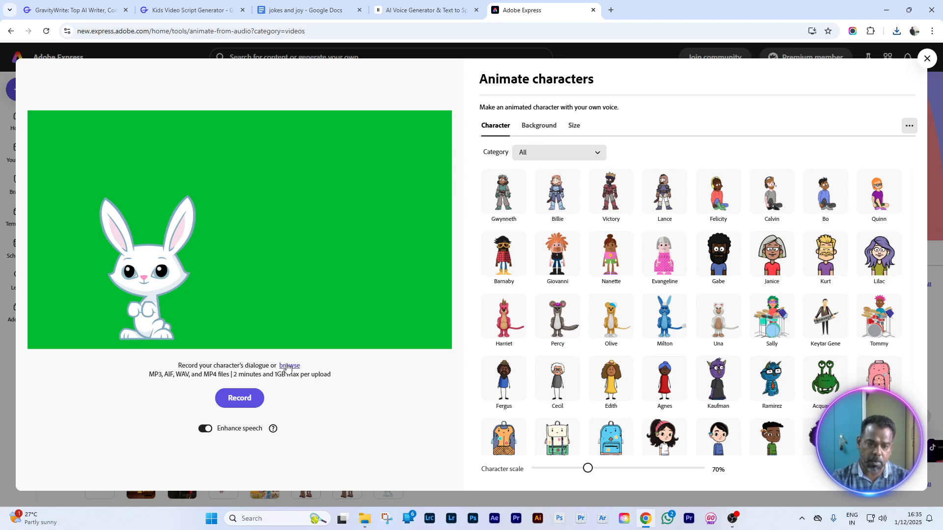
{"action": "left_click", "coordinate": [287, 367]}
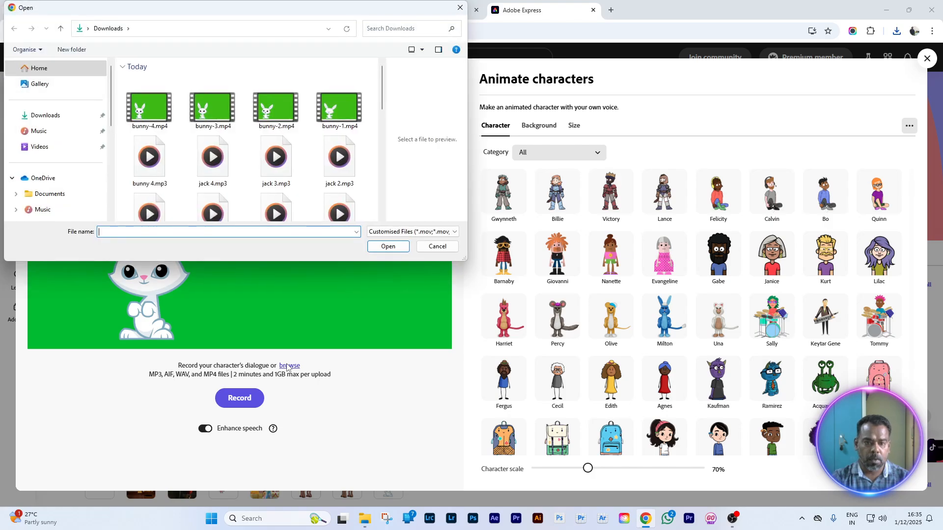
{"action": "scroll", "coordinate": [292, 161], "scroll_direction": "down", "scroll_amount": 2}
{"action": "scroll", "coordinate": [292, 161], "scroll_direction": "down", "scroll_amount": 1}
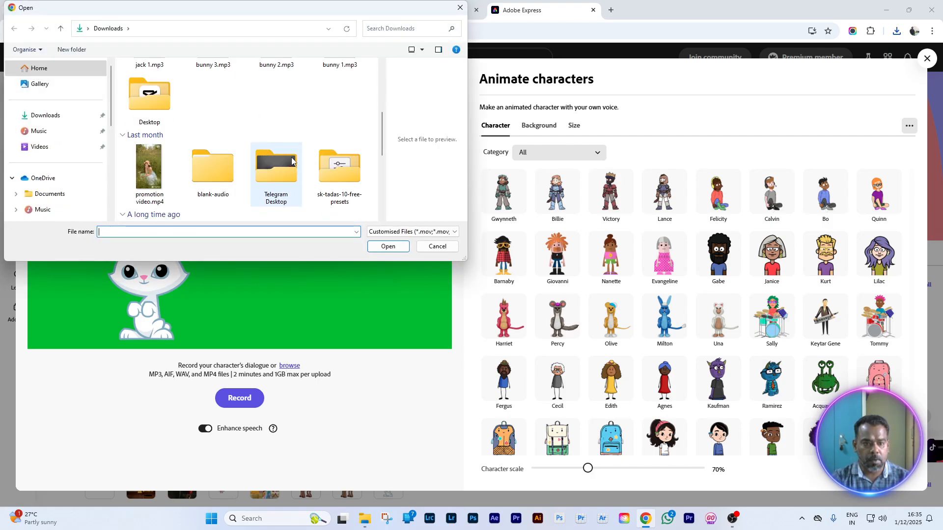
{"action": "double_click", "coordinate": [209, 170]}
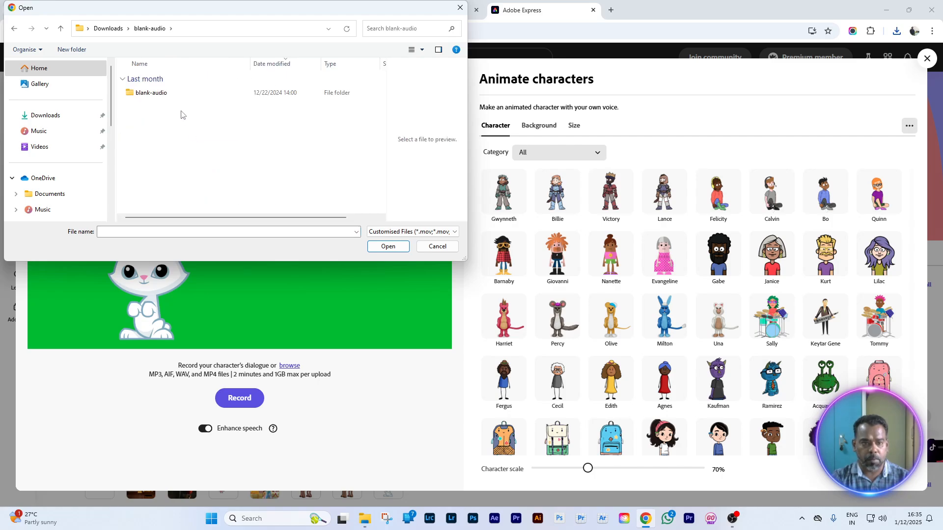
{"action": "double_click", "coordinate": [176, 99]}
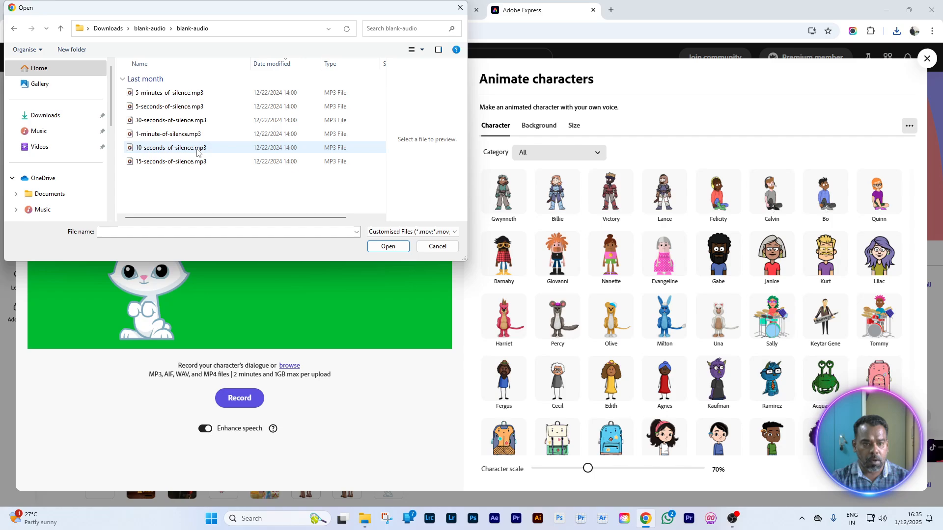
{"action": "left_click", "coordinate": [212, 151]}
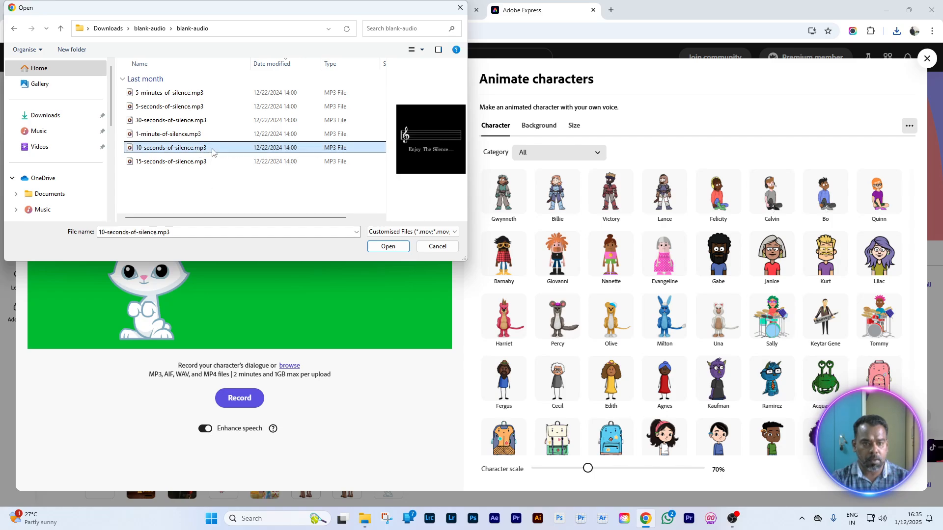
{"action": "left_click", "coordinate": [390, 249]}
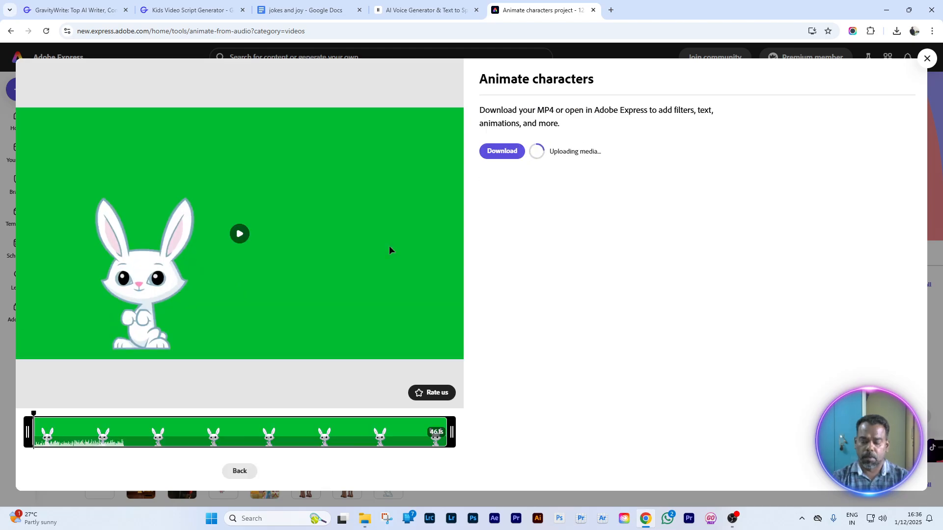
Download the silent rabbit animation to Downloads under the name "10-seconds-of-silence.mp4 bunny" and close the Animate characters window
{"action": "left_click", "coordinate": [501, 152]}
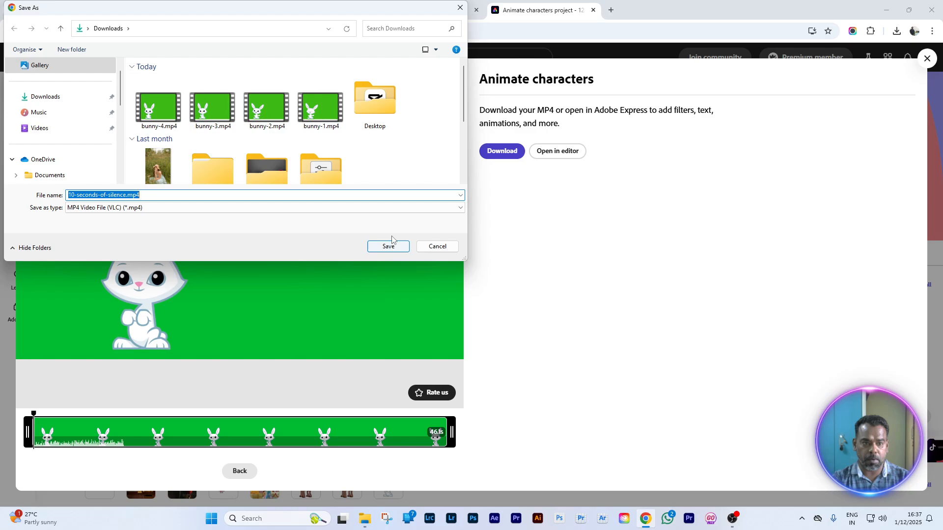
{"action": "left_click", "coordinate": [152, 197]}
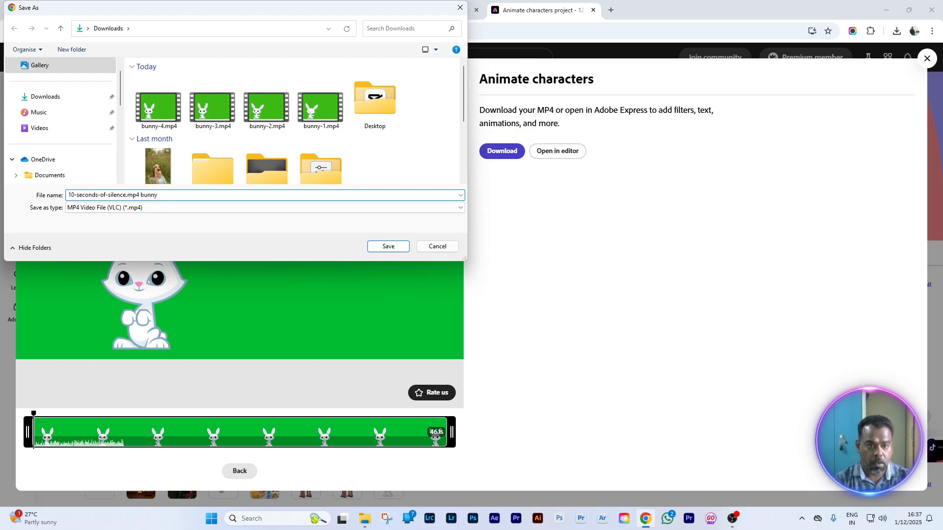
{"action": "left_click", "coordinate": [390, 246]}
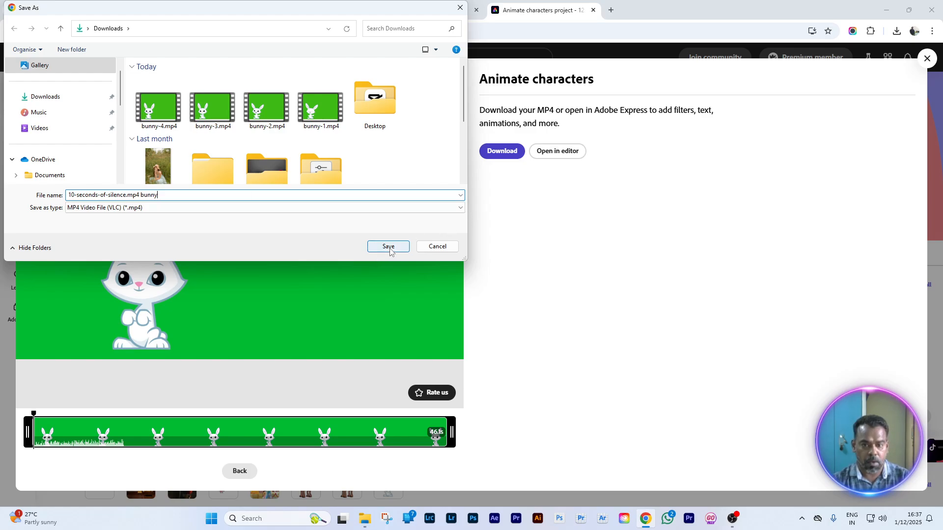
{"action": "left_click", "coordinate": [927, 59]}
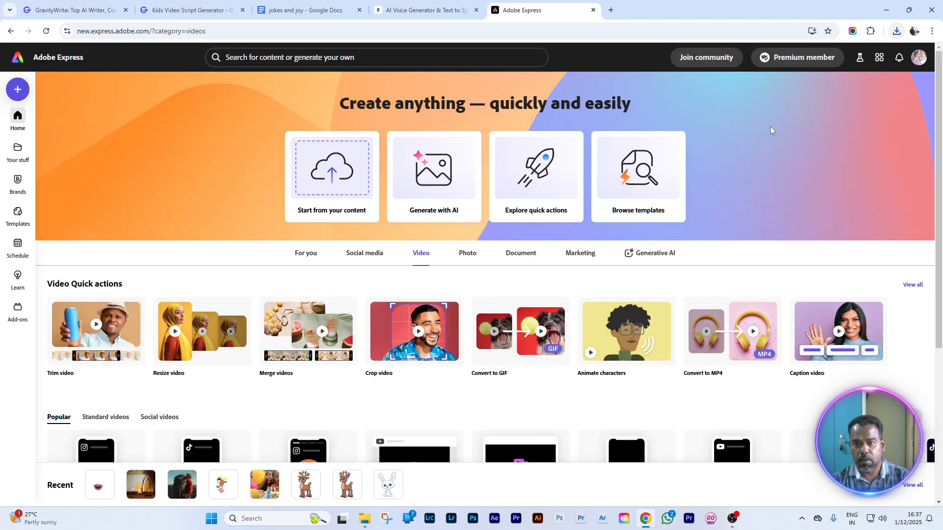
Reopen Animate characters and choose the Jaxon boy character in place of the rabbit
{"action": "left_click", "coordinate": [618, 346]}
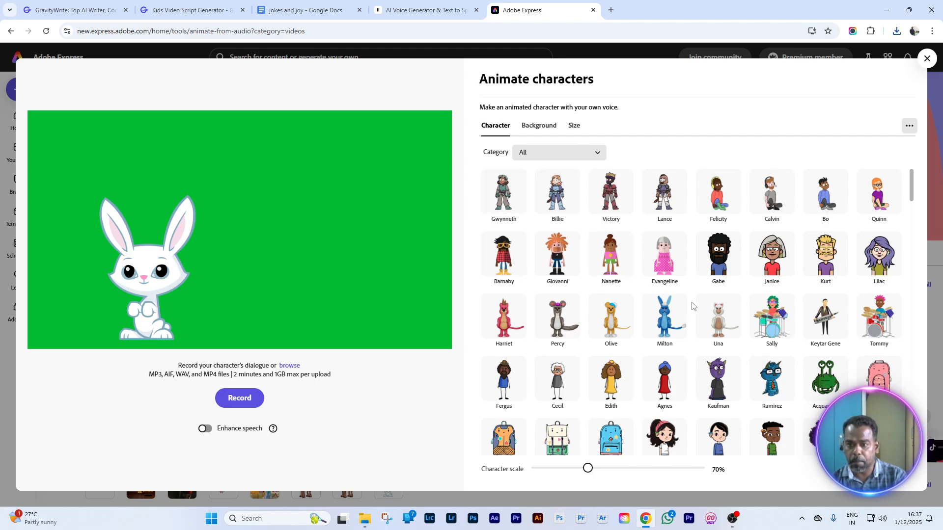
{"action": "scroll", "coordinate": [692, 307], "scroll_direction": "down", "scroll_amount": 4}
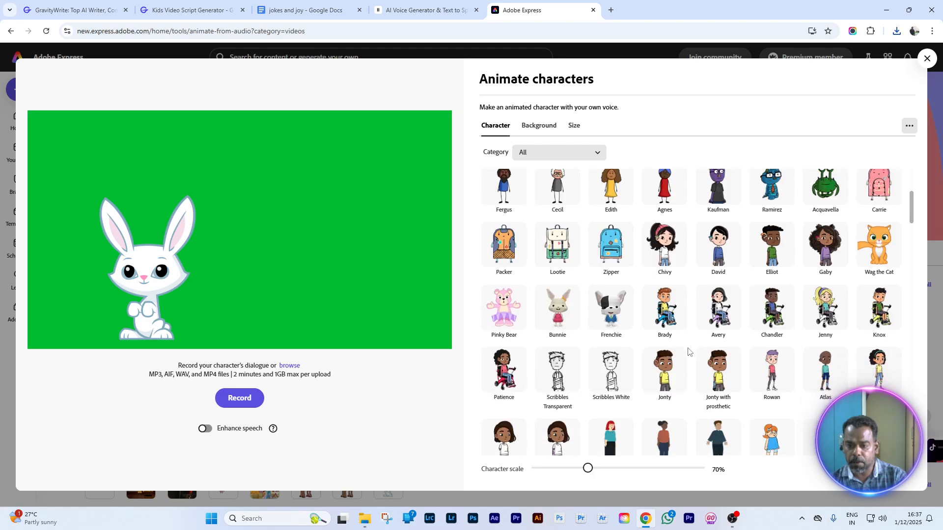
{"action": "scroll", "coordinate": [688, 349], "scroll_direction": "down", "scroll_amount": 5}
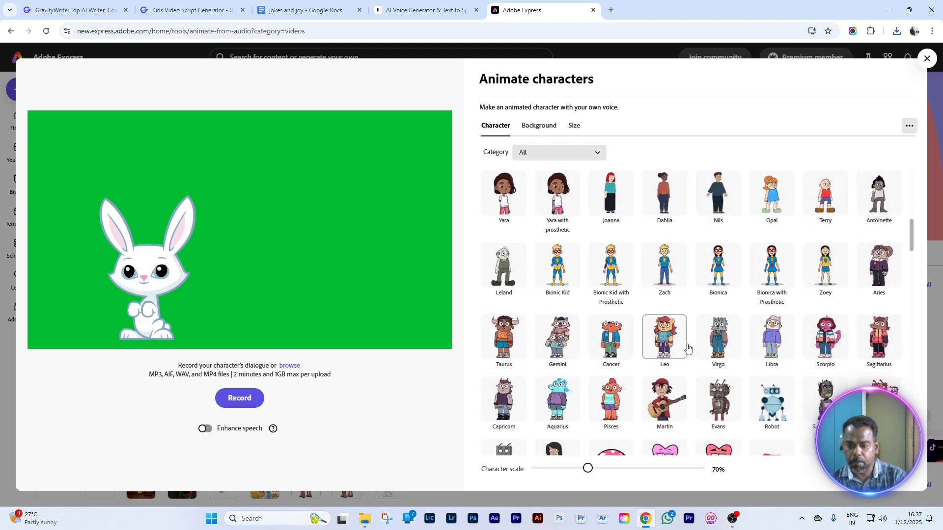
{"action": "scroll", "coordinate": [688, 348], "scroll_direction": "down", "scroll_amount": 5}
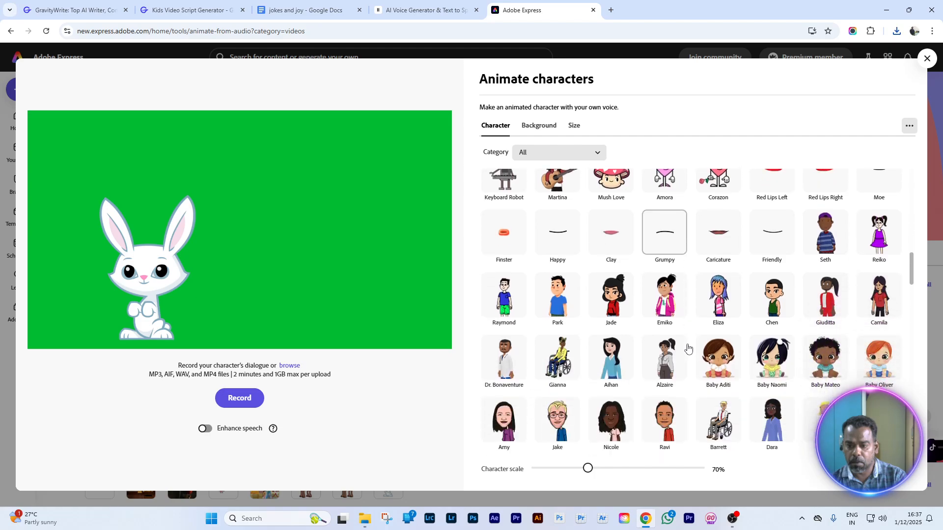
{"action": "scroll", "coordinate": [687, 348], "scroll_direction": "down", "scroll_amount": 4}
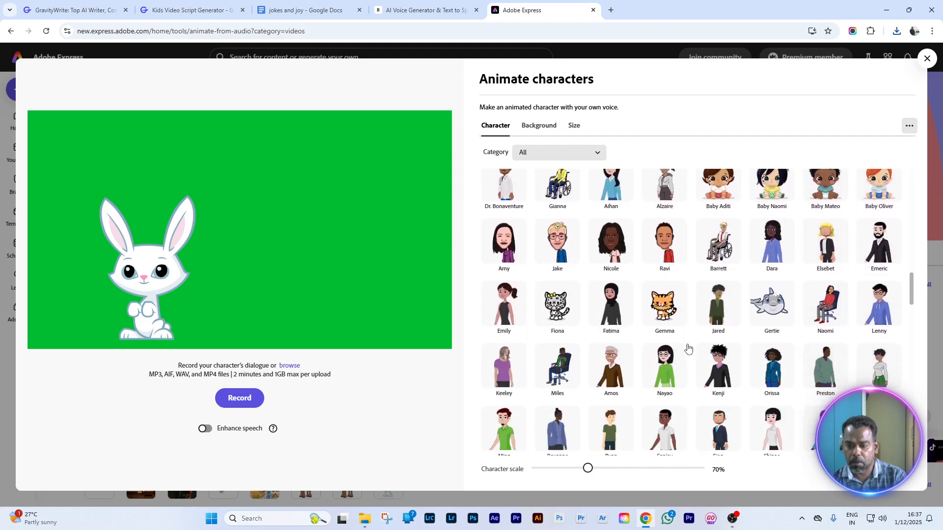
{"action": "scroll", "coordinate": [688, 349], "scroll_direction": "down", "scroll_amount": 4}
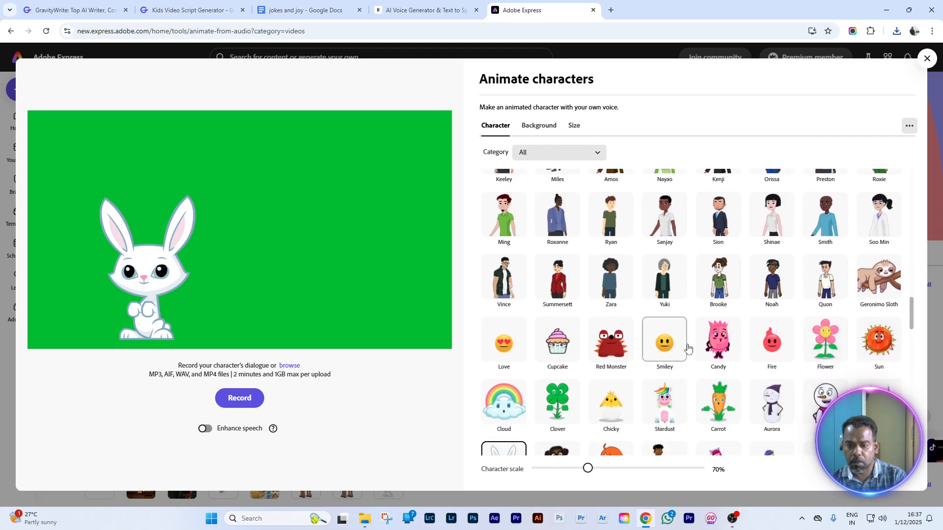
{"action": "scroll", "coordinate": [687, 348], "scroll_direction": "down", "scroll_amount": 4}
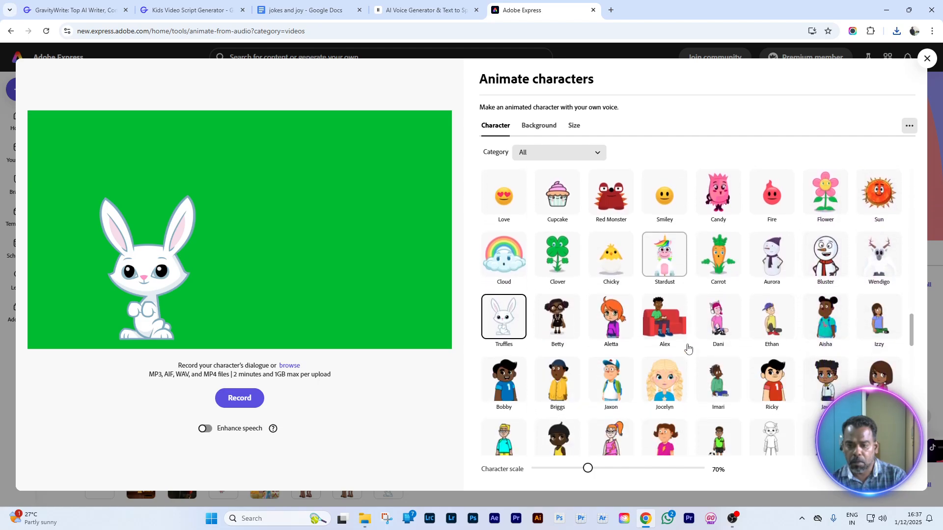
{"action": "left_click", "coordinate": [615, 338]}
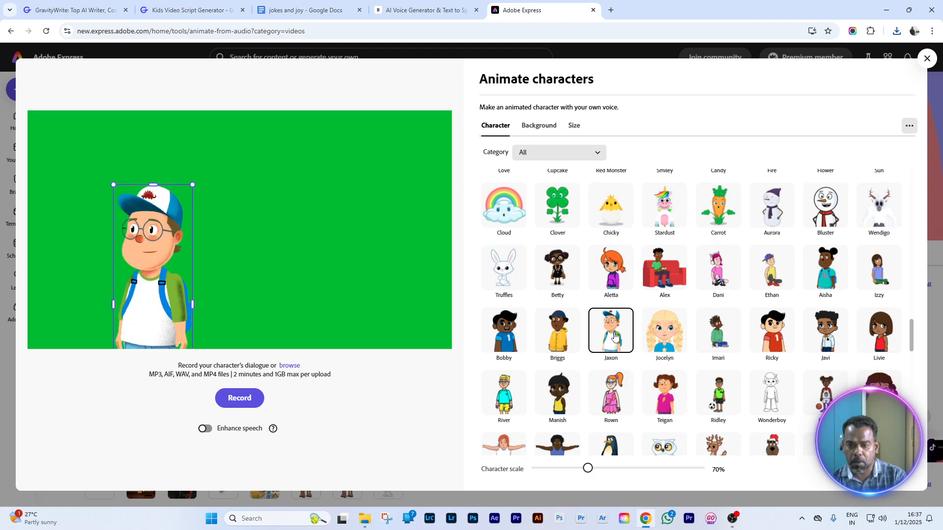
Place Jaxon full-length in the right half of the green canvas and set the character scale to 60%
{"action": "left_click_drag", "start_coordinate": [177, 278], "coordinate": [269, 243]}
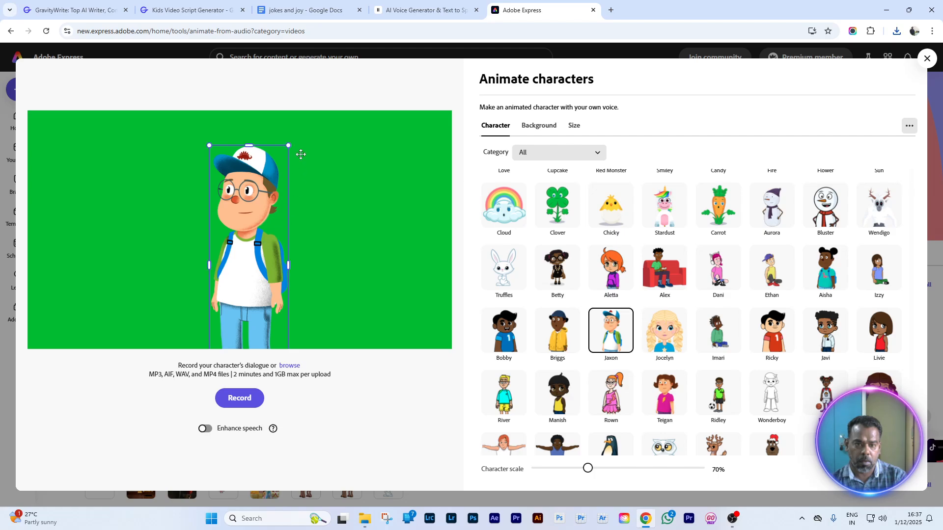
{"action": "left_click_drag", "start_coordinate": [289, 147], "coordinate": [261, 195]}
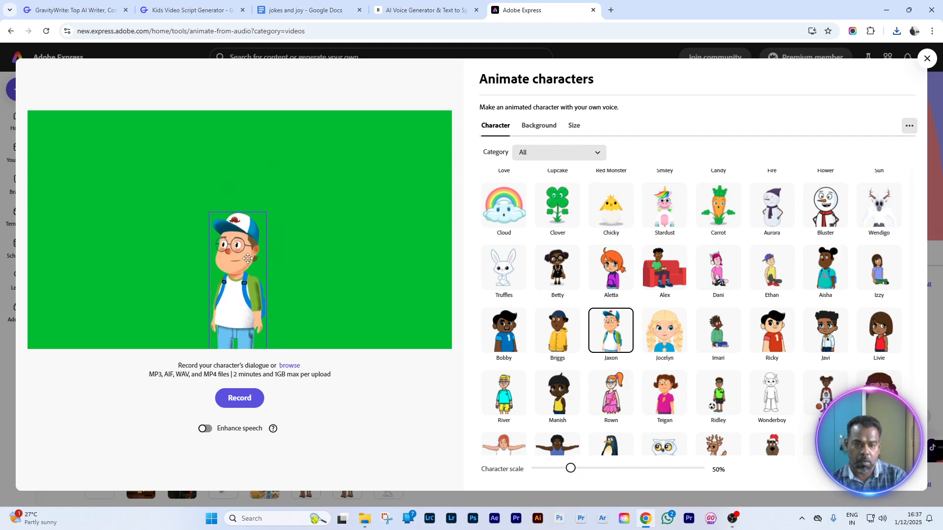
{"action": "left_click_drag", "start_coordinate": [249, 261], "coordinate": [342, 196]}
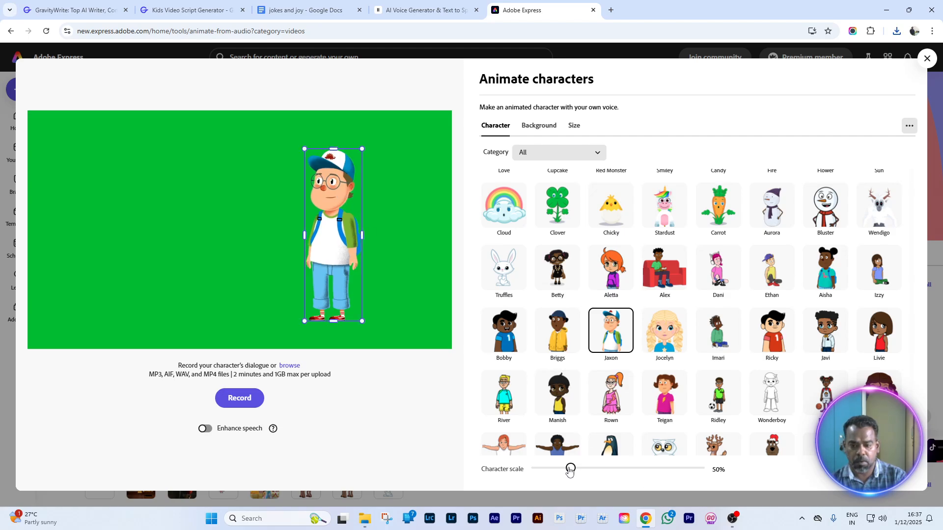
{"action": "left_click_drag", "start_coordinate": [570, 469], "coordinate": [577, 473]}
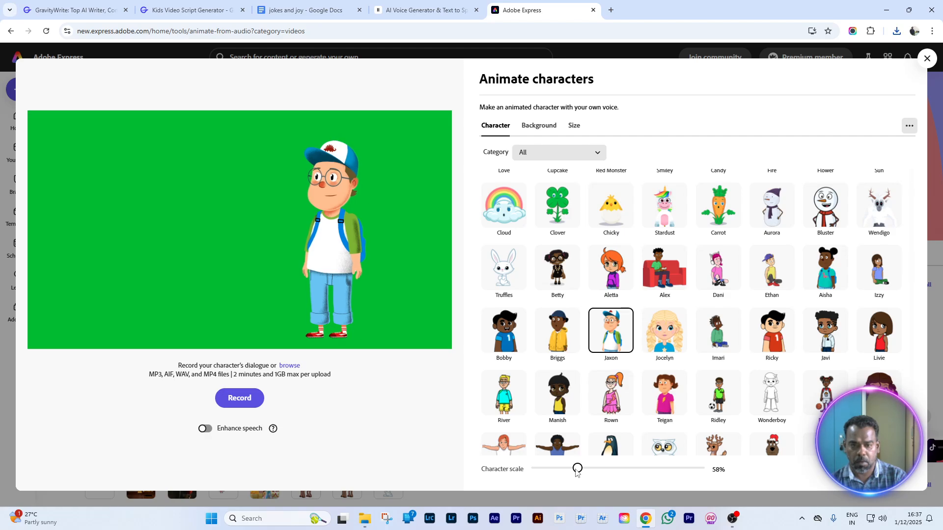
{"action": "left_click_drag", "start_coordinate": [577, 472], "coordinate": [579, 472]}
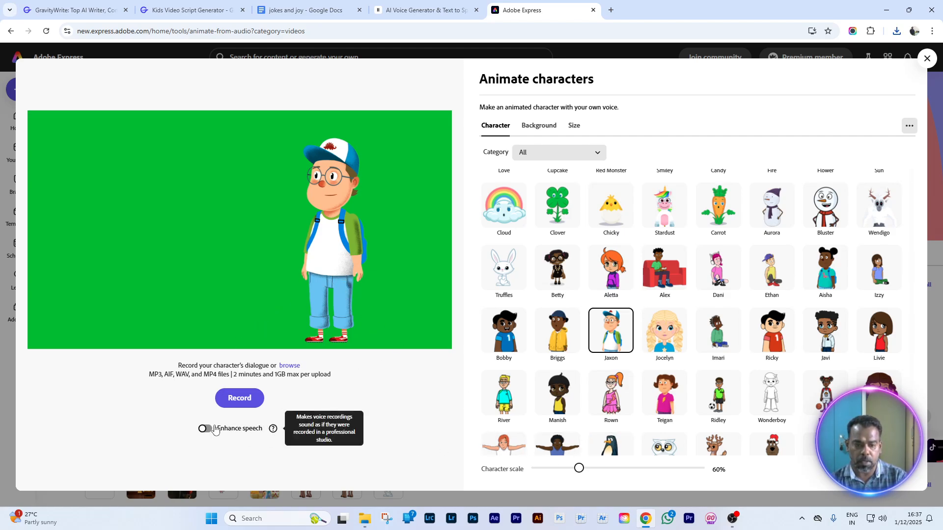
Turn on Enhance speech and upload jack 1.mp3 from Downloads as Jaxon's dialogue
{"action": "left_click", "coordinate": [290, 366]}
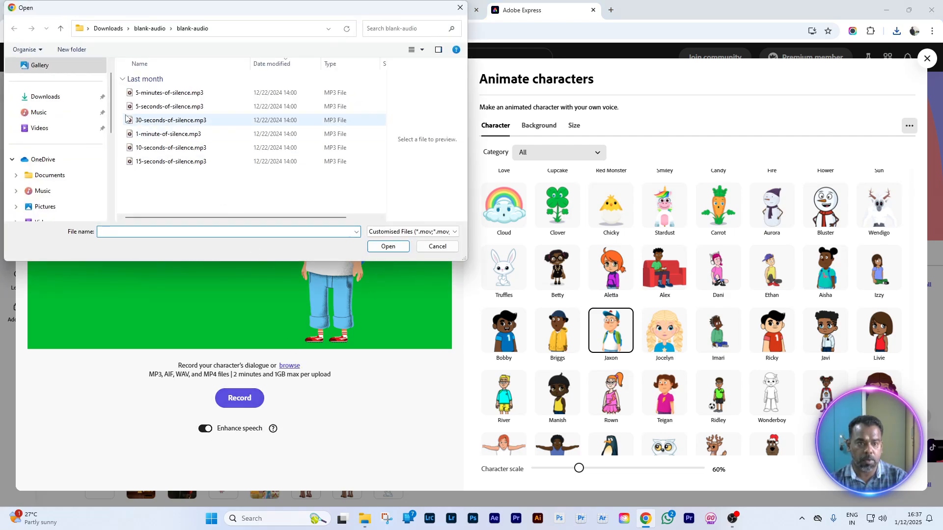
{"action": "left_click", "coordinate": [53, 102]}
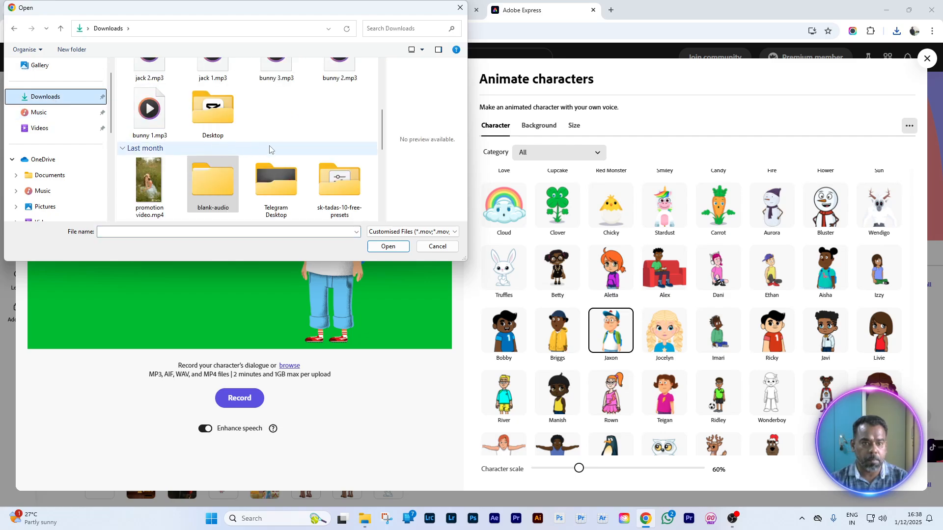
{"action": "scroll", "coordinate": [282, 128], "scroll_direction": "up", "scroll_amount": 1}
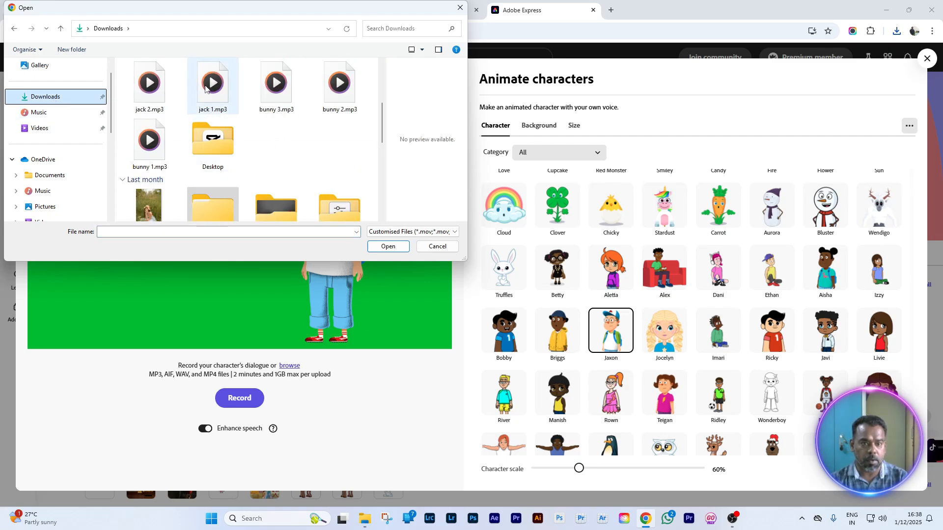
{"action": "left_click", "coordinate": [205, 88]}
{"action": "scroll", "coordinate": [205, 91], "scroll_direction": "up", "scroll_amount": 1}
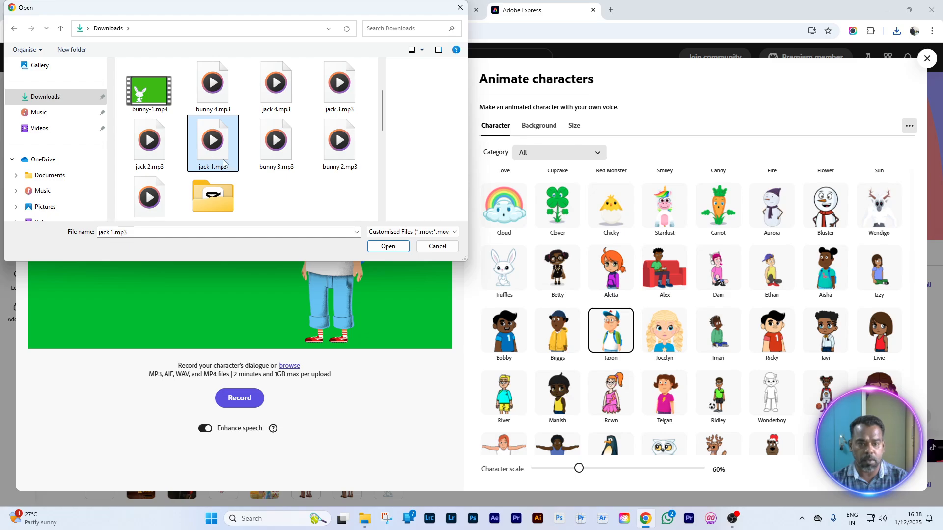
{"action": "left_click", "coordinate": [377, 246]}
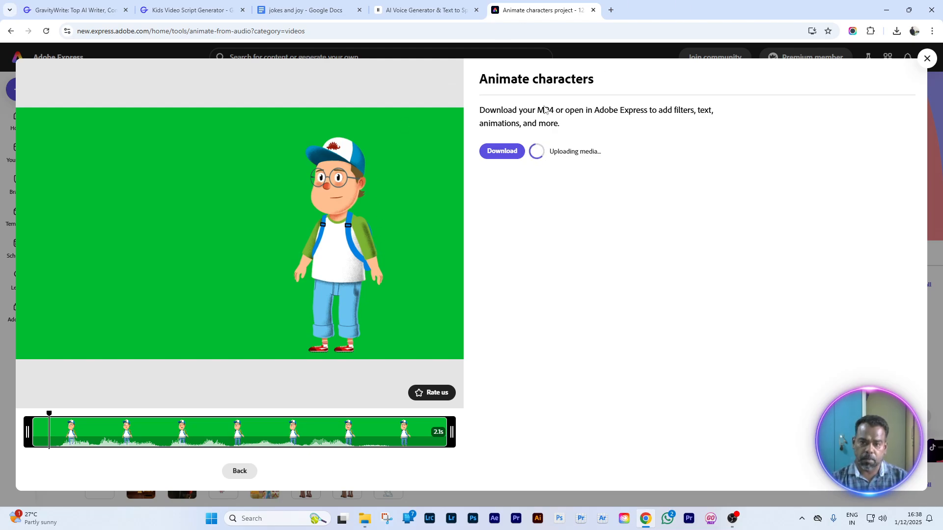
Download the generated Jaxon animation to Downloads as "jack-1.mp4" and close the Animate characters window
{"action": "left_click", "coordinate": [502, 152]}
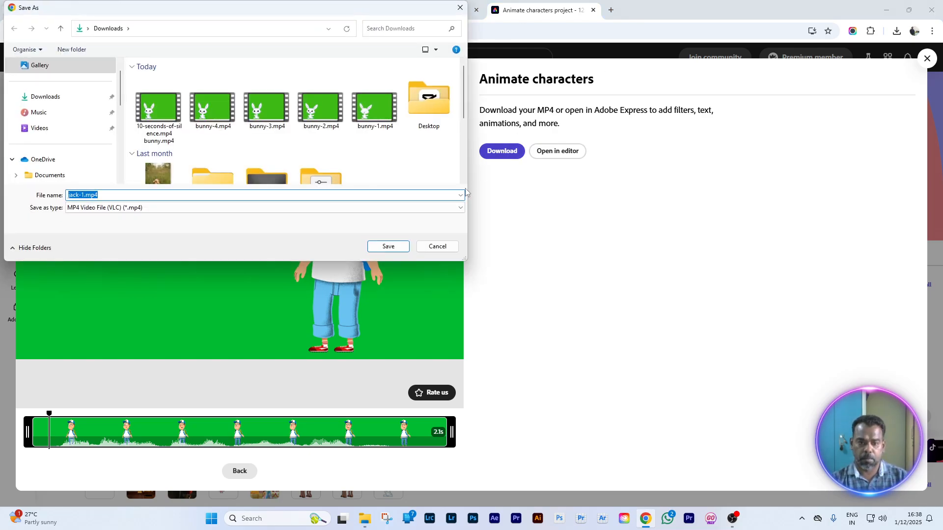
{"action": "left_click", "coordinate": [388, 246]}
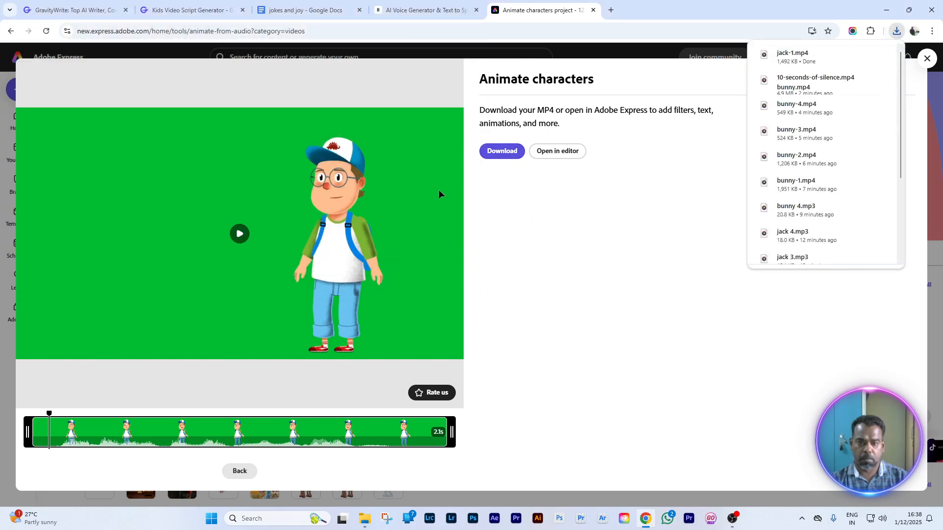
{"action": "left_click", "coordinate": [934, 60]}
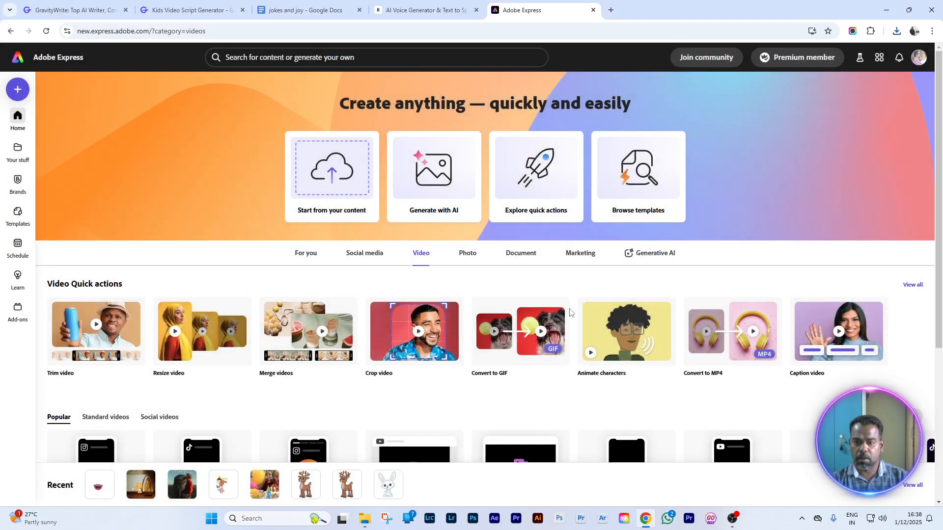
Reopen Animate characters, turn on Enhance speech and upload jack 2.mp3 from Downloads as Jaxon's dialogue
{"action": "left_click", "coordinate": [644, 354]}
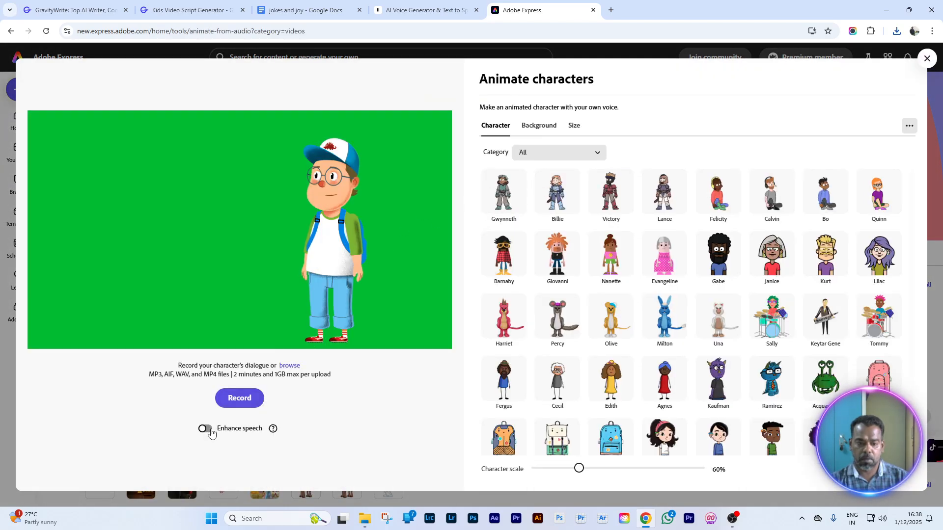
{"action": "left_click", "coordinate": [290, 366]}
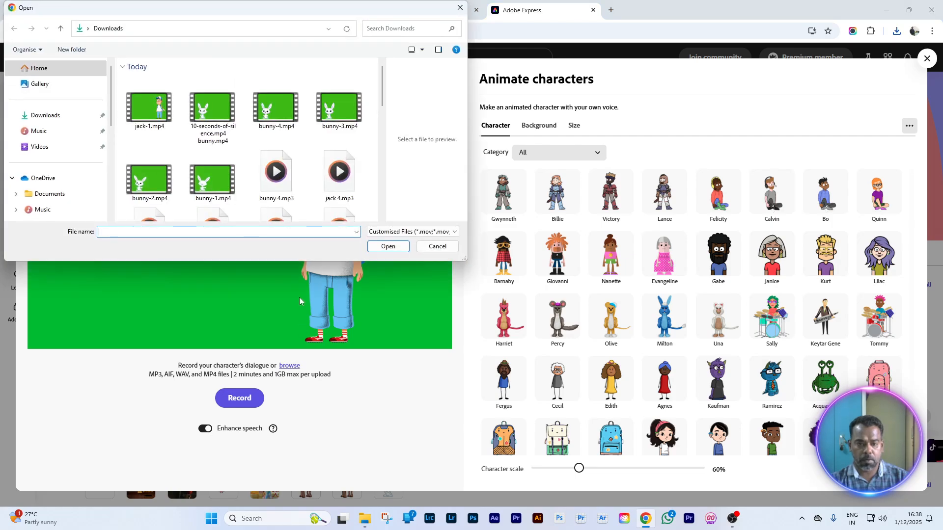
{"action": "scroll", "coordinate": [268, 154], "scroll_direction": "down", "scroll_amount": 1}
{"action": "scroll", "coordinate": [267, 154], "scroll_direction": "down", "scroll_amount": 1}
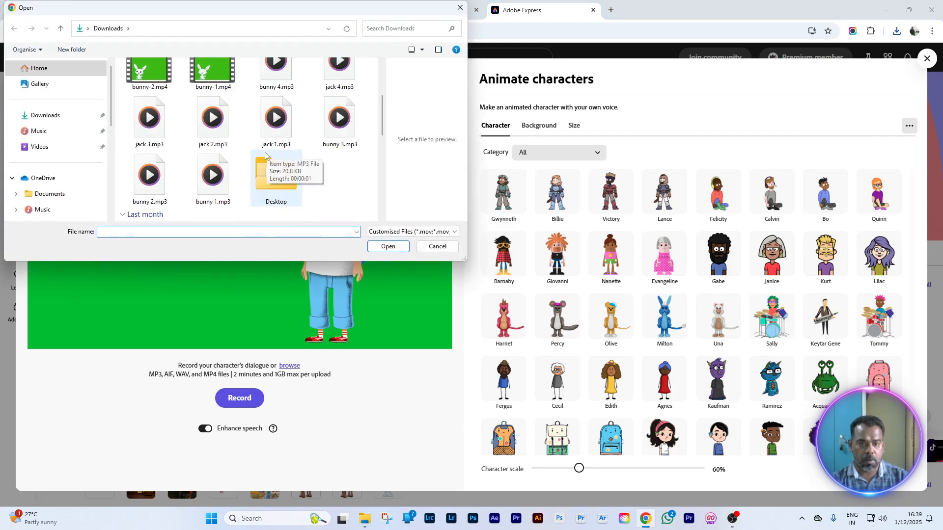
{"action": "left_click", "coordinate": [216, 140]}
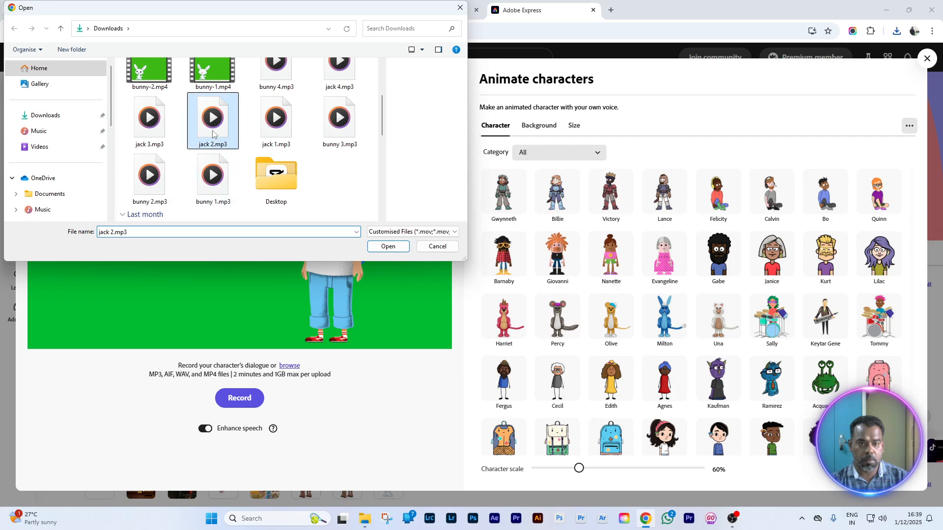
{"action": "left_click", "coordinate": [388, 246]}
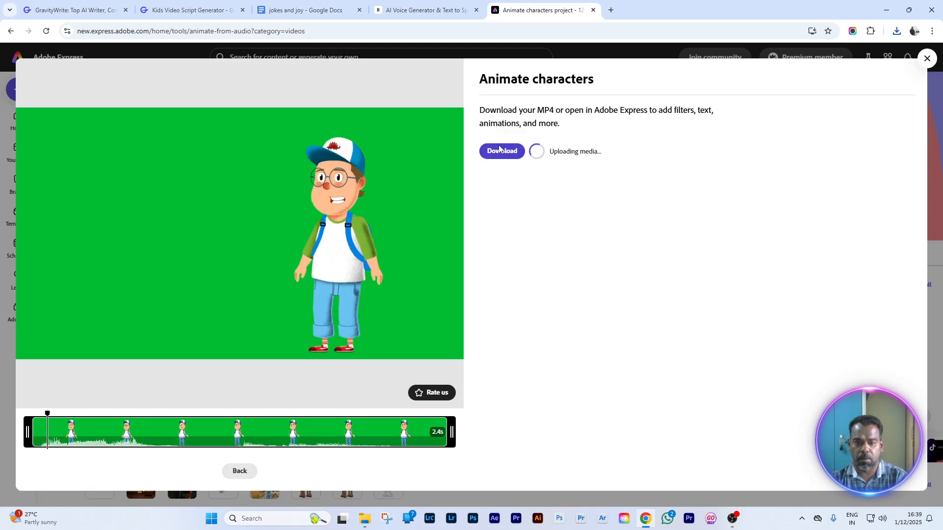
{"action": "mouse_move", "coordinate": [262, 312]}
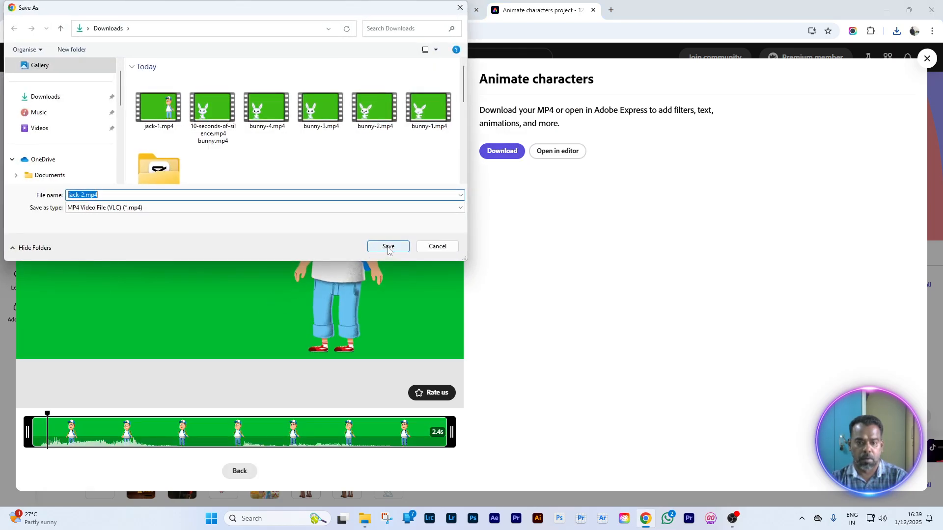
Save the finished animation to the Downloads folder as jack-2.mp4 and close the Animate characters project
{"action": "left_click", "coordinate": [387, 246]}
{"action": "left_click", "coordinate": [922, 61]}
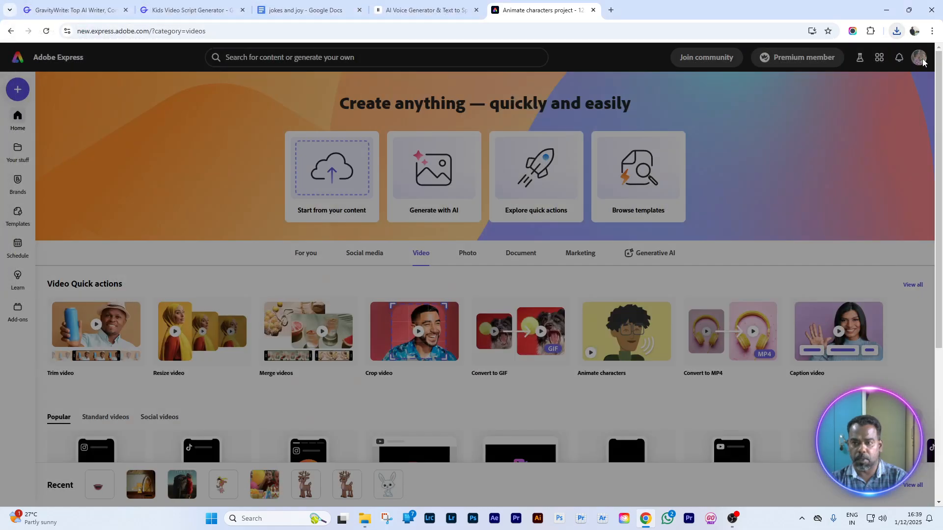
Start a new Animate characters project with Enhance speech on and generate the boy's animation from jack 3.mp3
{"action": "left_click", "coordinate": [623, 340]}
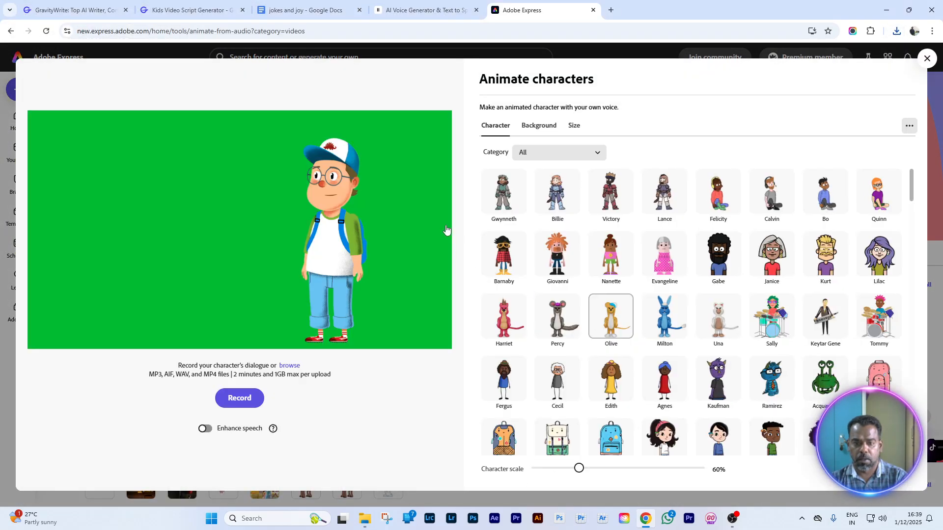
{"action": "left_click", "coordinate": [205, 428]}
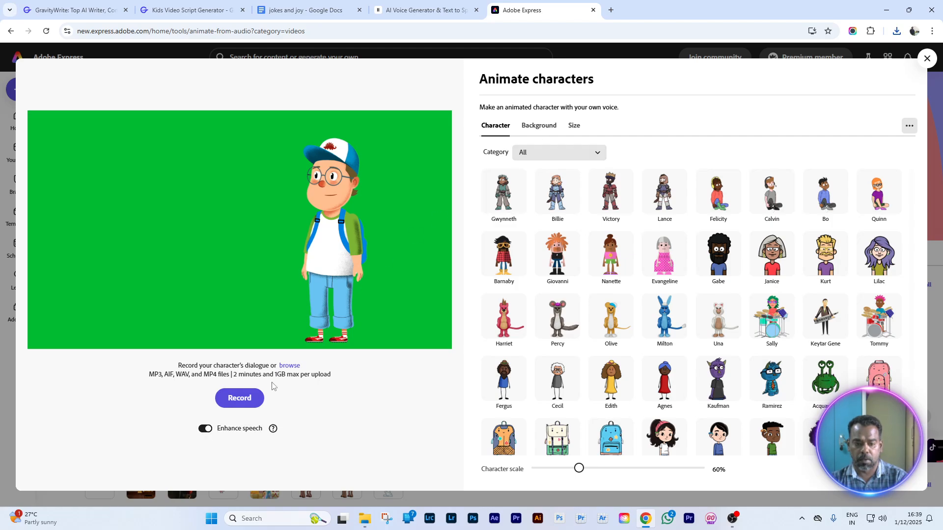
{"action": "left_click", "coordinate": [288, 365]}
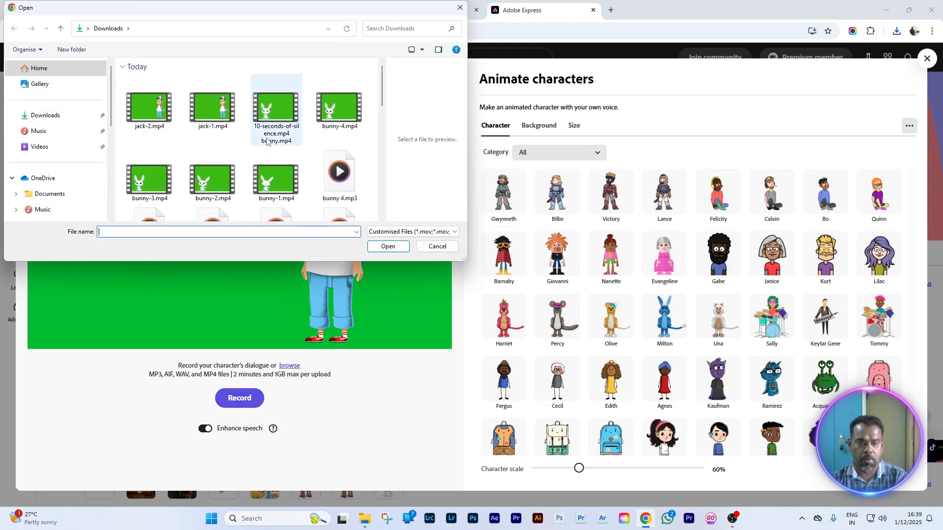
{"action": "scroll", "coordinate": [266, 142], "scroll_direction": "down", "scroll_amount": 1}
{"action": "left_click", "coordinate": [214, 205]}
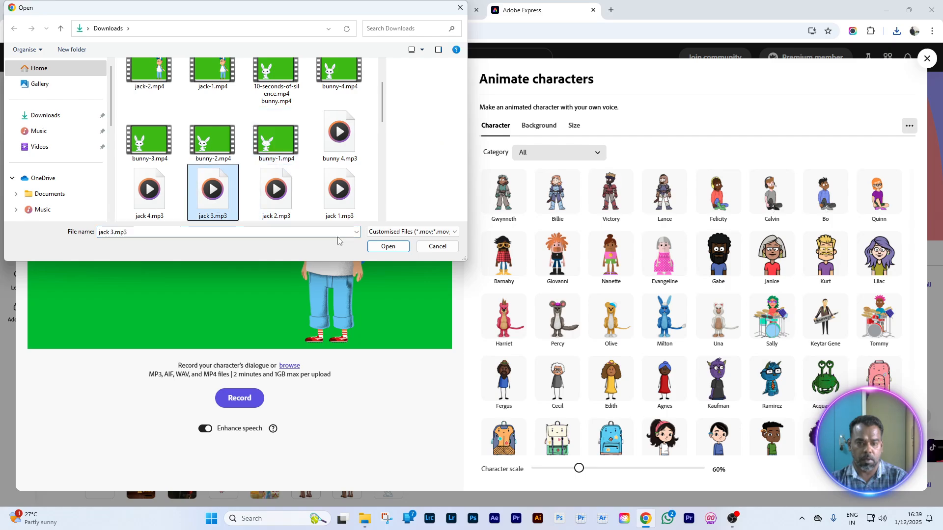
{"action": "left_click", "coordinate": [384, 247]}
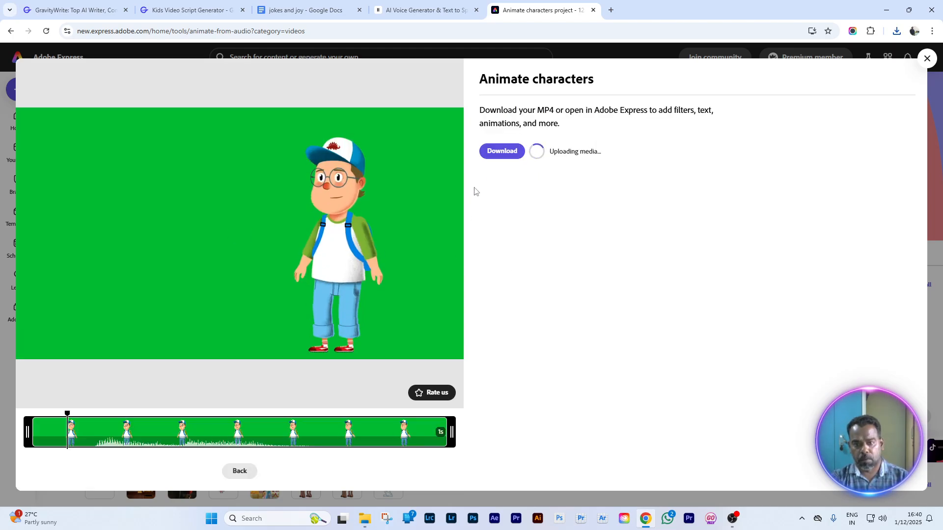
Download the generated animation to the Downloads folder as jack-3.mp4 and close the project
{"action": "left_click", "coordinate": [497, 155]}
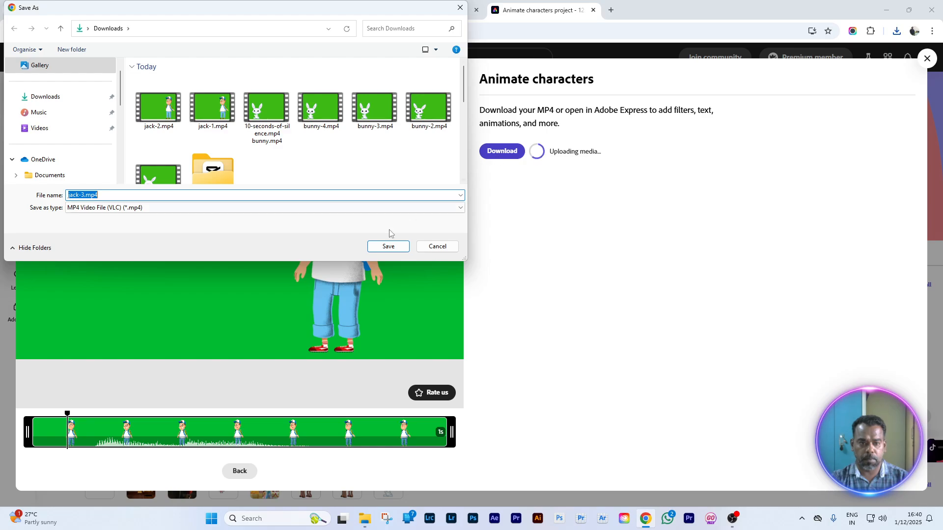
{"action": "left_click", "coordinate": [387, 245]}
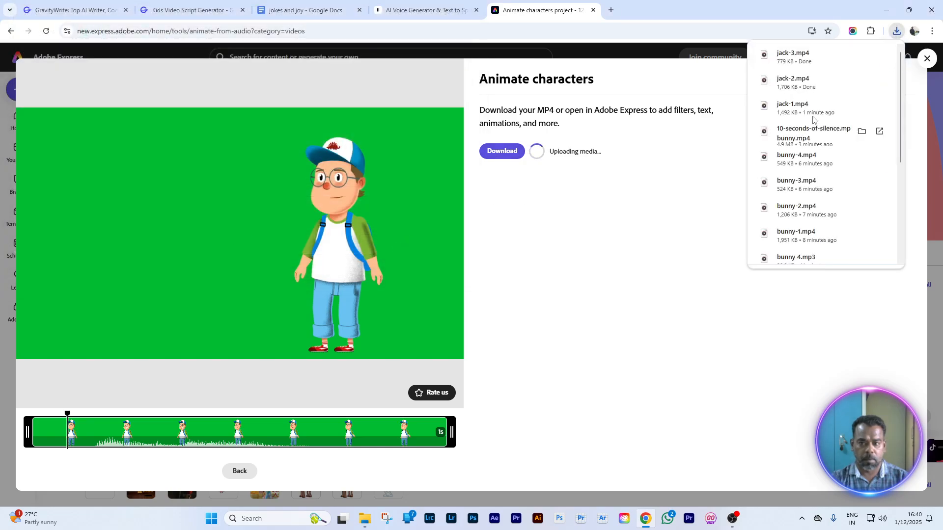
{"action": "left_click", "coordinate": [926, 60]}
Start another Animate characters project with Enhance speech on and animate the boy from jack 4.mp3
{"action": "left_click", "coordinate": [620, 351]}
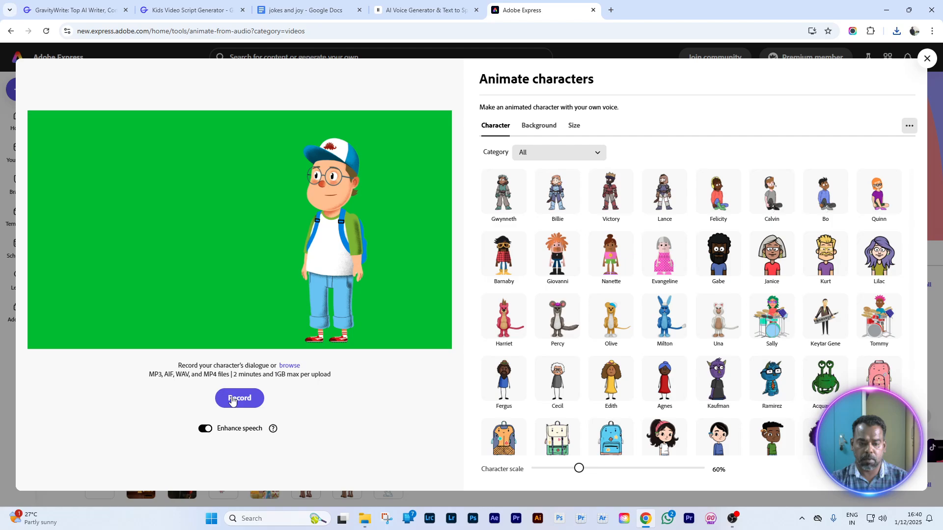
{"action": "left_click", "coordinate": [282, 366]}
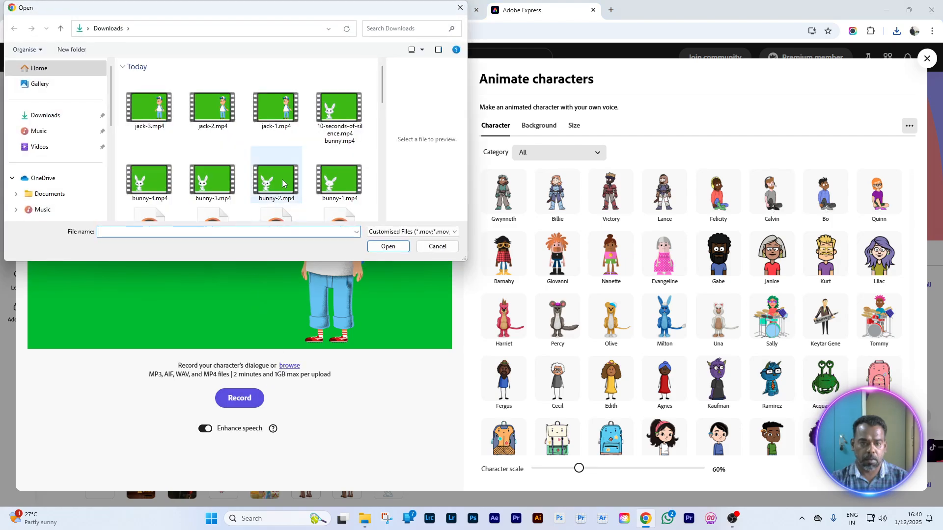
{"action": "scroll", "coordinate": [289, 167], "scroll_direction": "down", "scroll_amount": 1}
{"action": "left_click", "coordinate": [211, 194]}
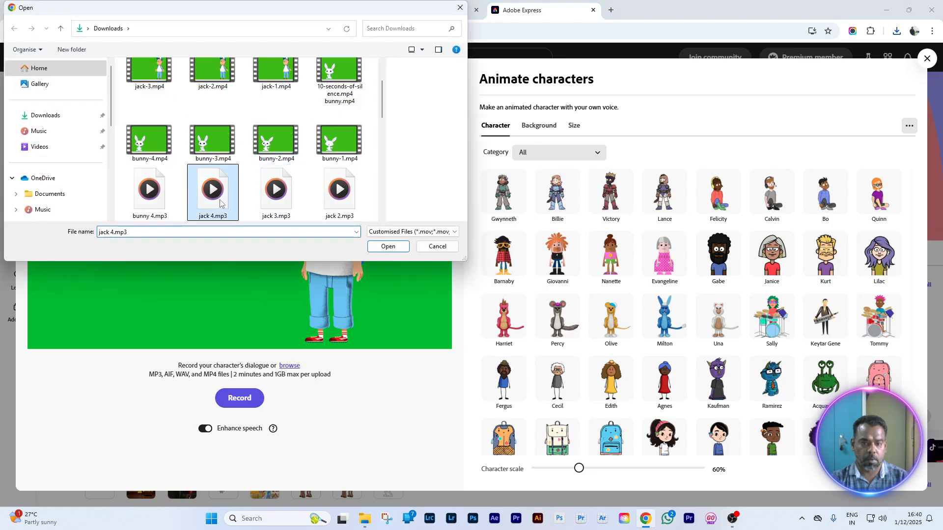
{"action": "left_click", "coordinate": [387, 247]}
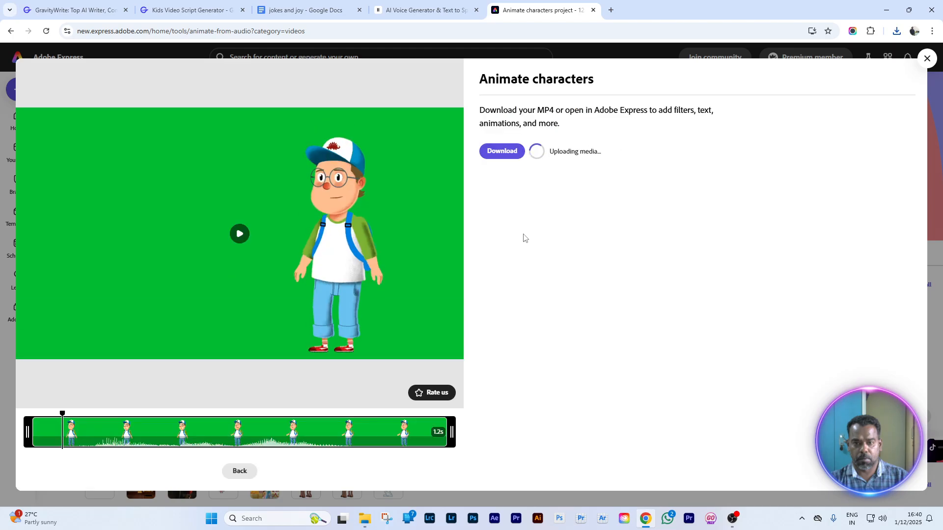
Download the generated animation to the Downloads folder as jack-4.mp4 and close the project
{"action": "left_click", "coordinate": [523, 160]}
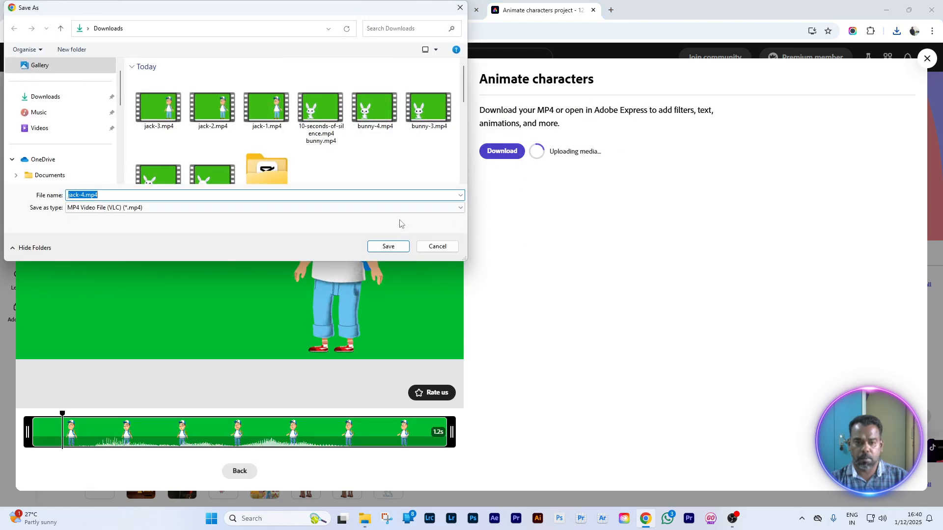
{"action": "left_click", "coordinate": [388, 247]}
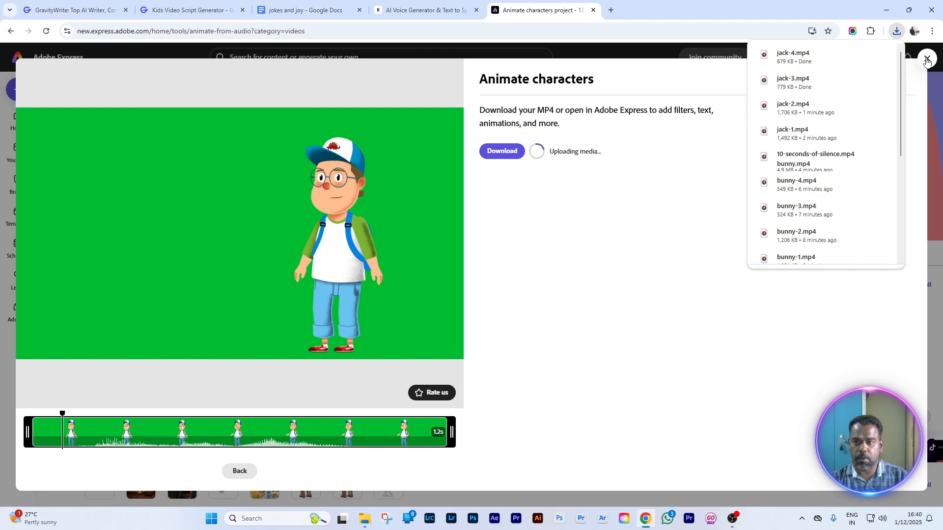
{"action": "left_click", "coordinate": [927, 59]}
{"action": "left_click", "coordinate": [927, 59]}
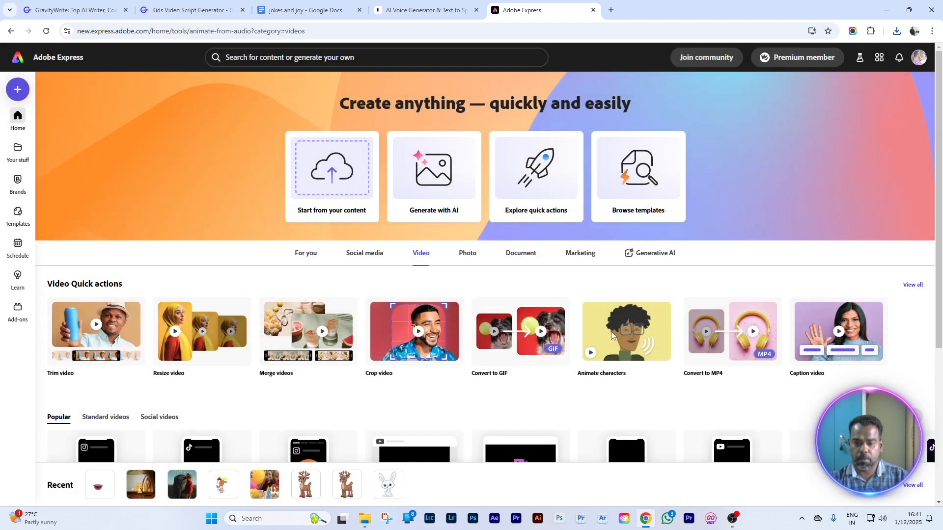
Start a new Animate characters project with Enhance speech on and animate the boy from 10-seconds-of-silence.mp3 in the nested blank-audio folder
{"action": "left_click", "coordinate": [611, 335]}
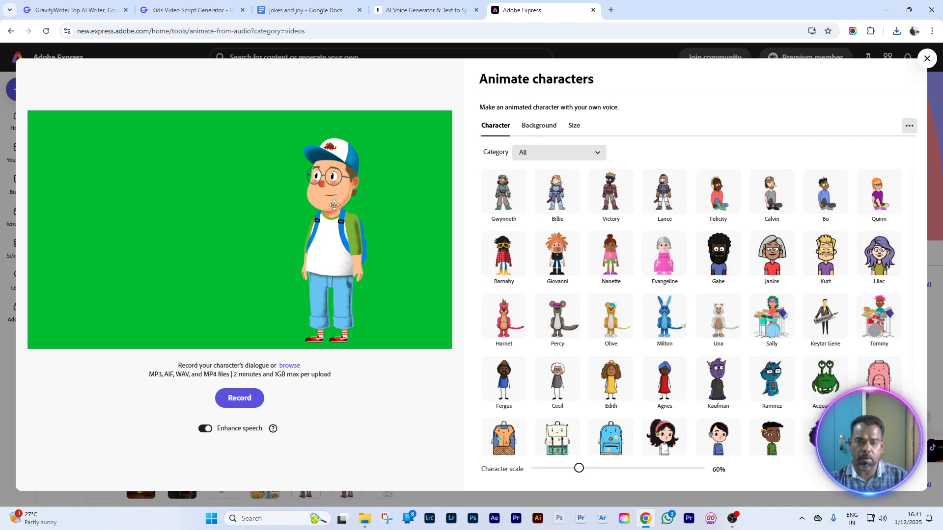
{"action": "left_click", "coordinate": [290, 366]}
{"action": "scroll", "coordinate": [247, 171], "scroll_direction": "down", "scroll_amount": 3}
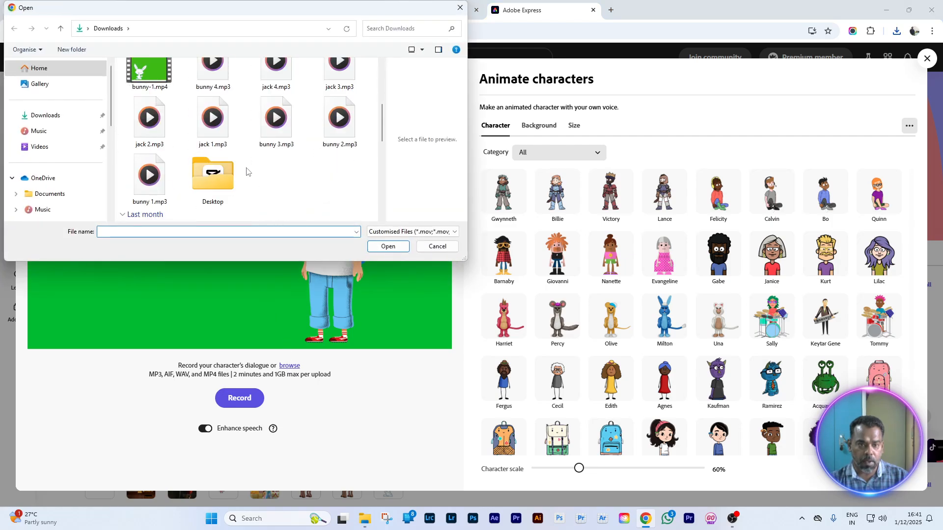
{"action": "scroll", "coordinate": [246, 171], "scroll_direction": "down", "scroll_amount": 4}
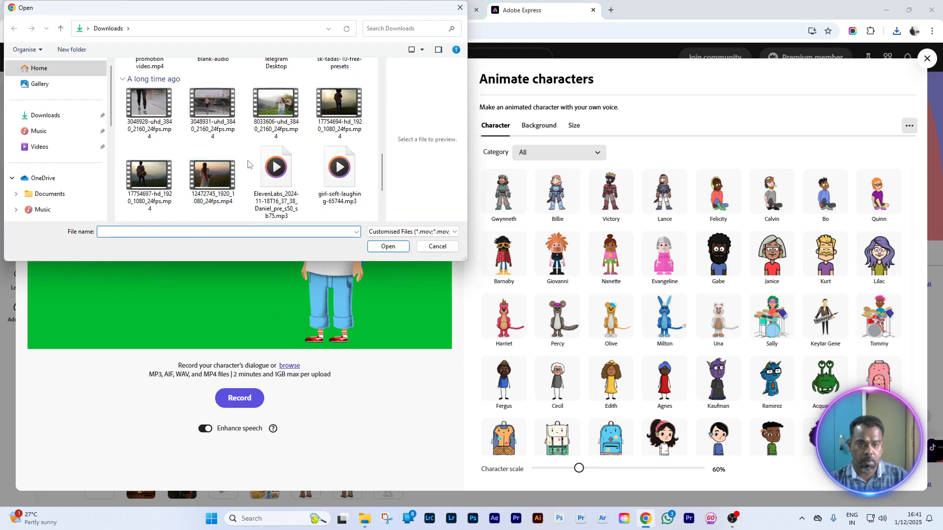
{"action": "scroll", "coordinate": [248, 164], "scroll_direction": "up", "scroll_amount": 2}
{"action": "double_click", "coordinate": [214, 157]}
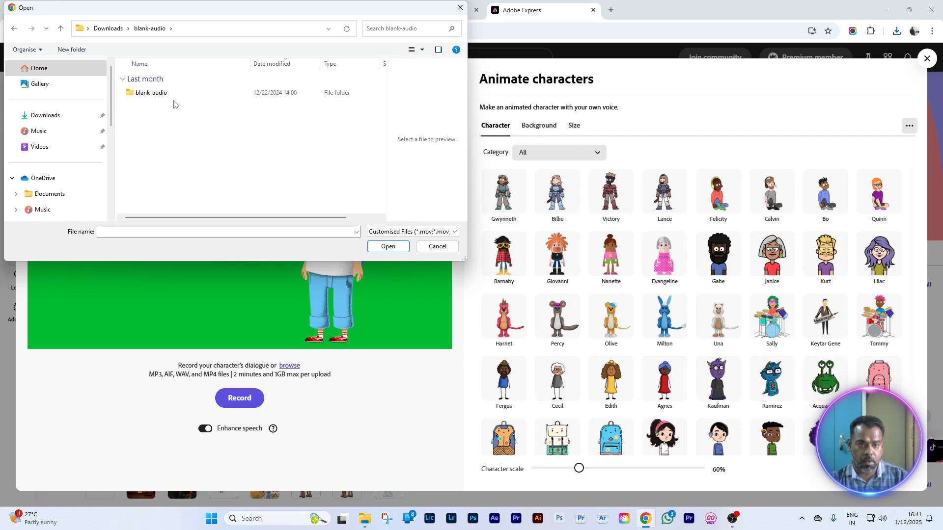
{"action": "left_click", "coordinate": [169, 95]}
{"action": "double_click", "coordinate": [170, 95]}
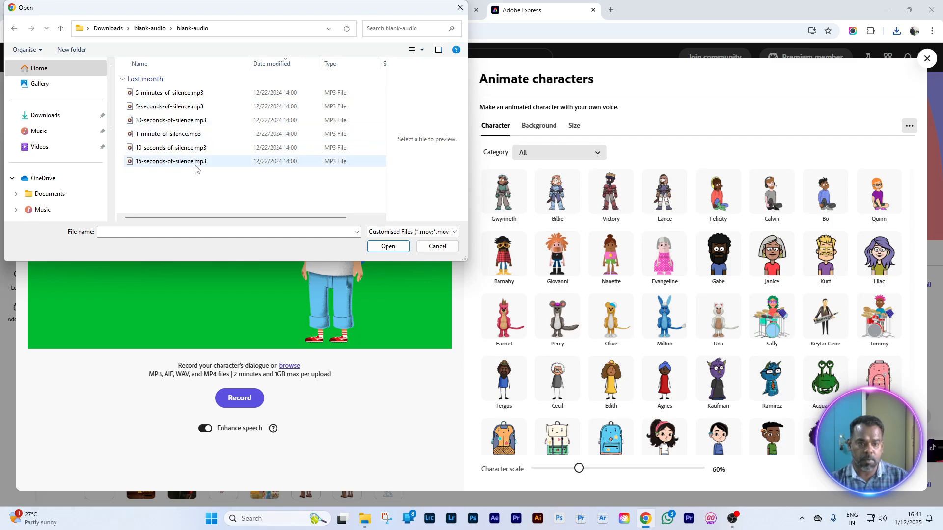
{"action": "left_click", "coordinate": [169, 153]}
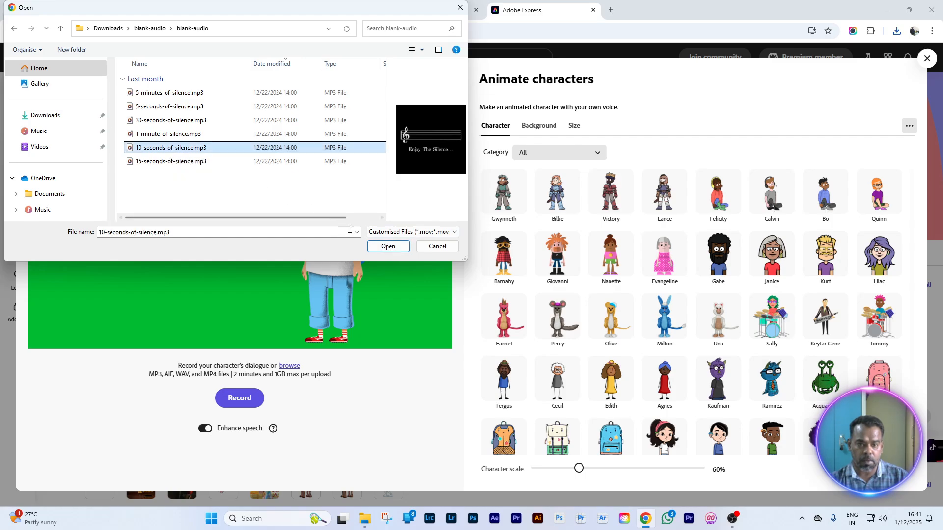
{"action": "left_click", "coordinate": [384, 247]}
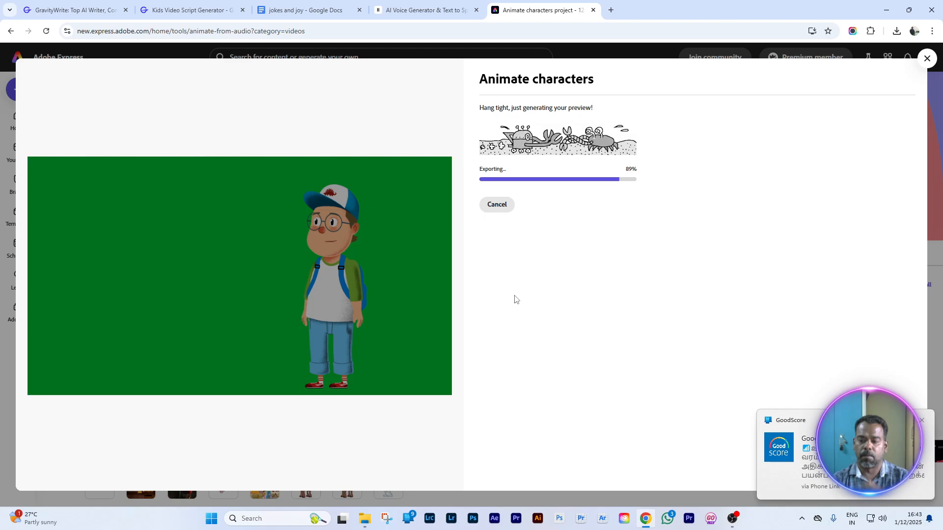
Download the silent animation to the Downloads folder as 10-seconds-of-silence.mp4 and close the project
{"action": "left_click", "coordinate": [921, 420]}
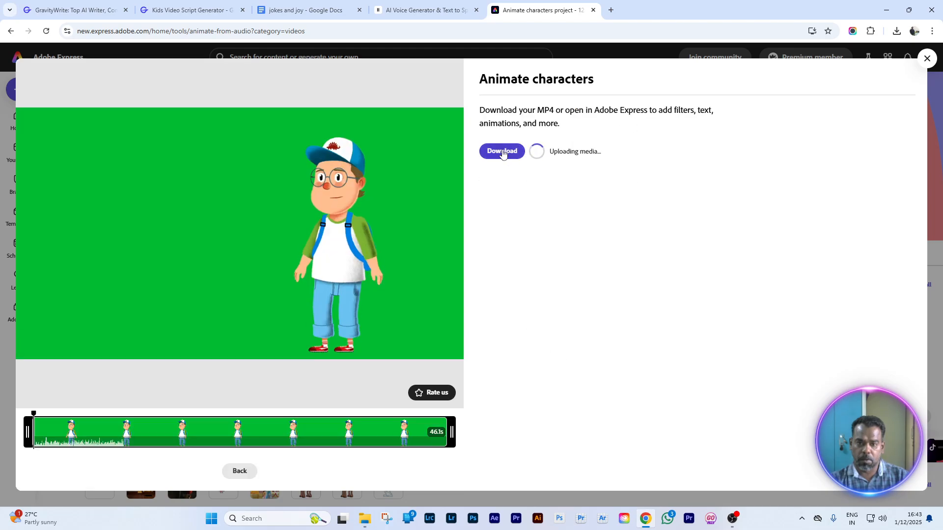
{"action": "left_click", "coordinate": [501, 152]}
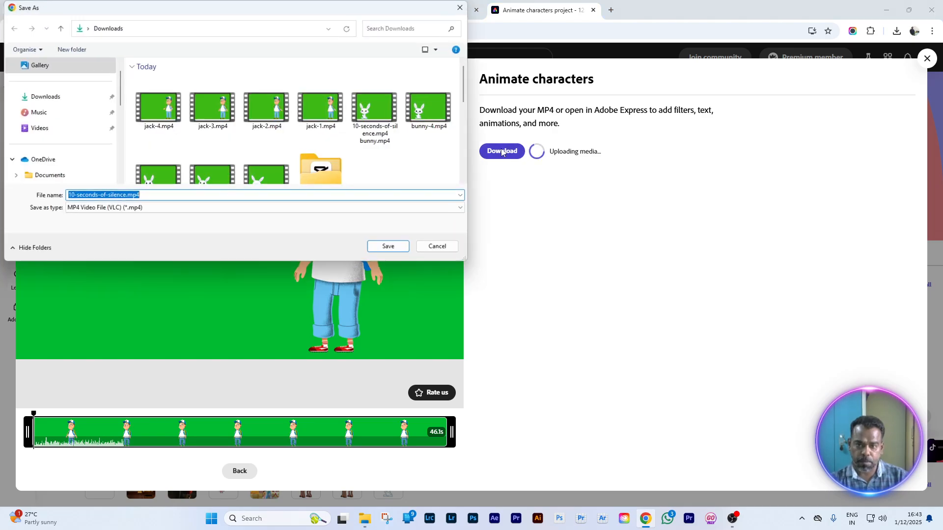
{"action": "left_click", "coordinate": [389, 246]}
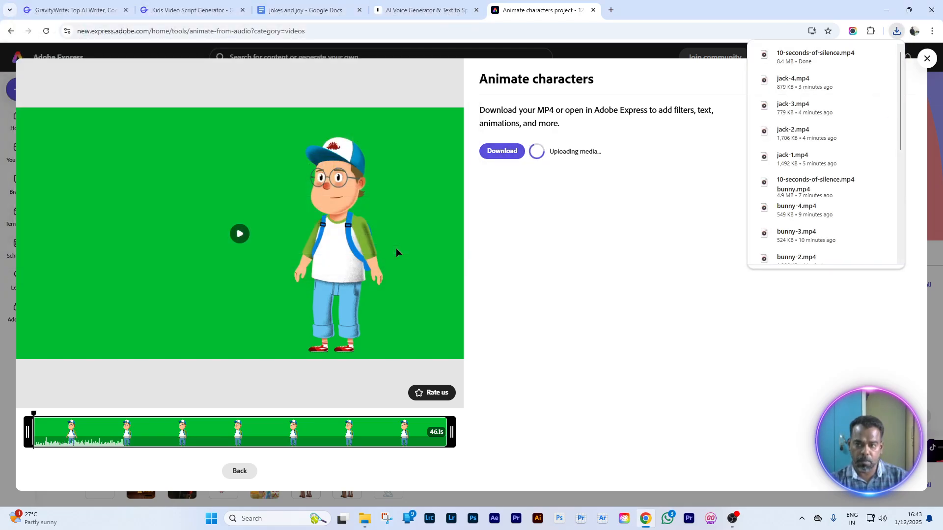
{"action": "left_click", "coordinate": [927, 61]}
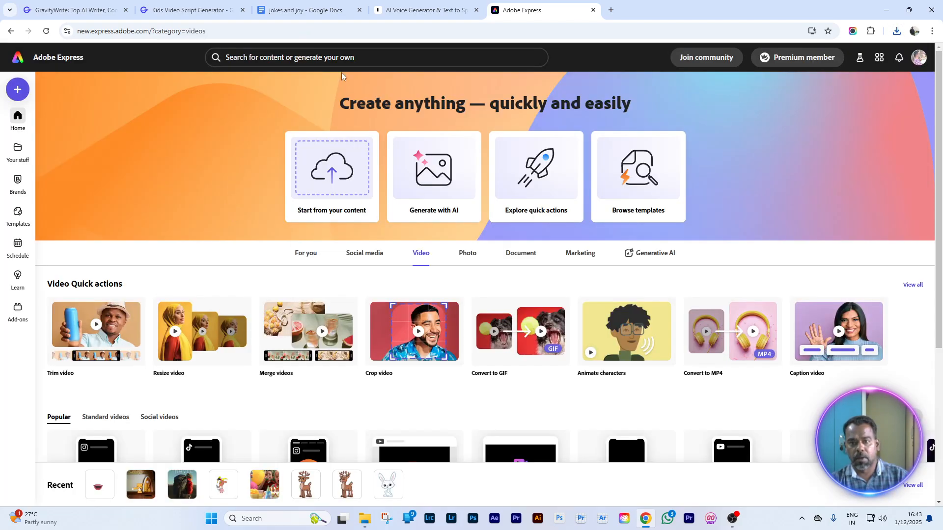
Check the jokes and joy document and the Kids Video Script Generator page, and return to Adobe Express
{"action": "left_click", "coordinate": [303, 11]}
{"action": "left_click", "coordinate": [192, 10]}
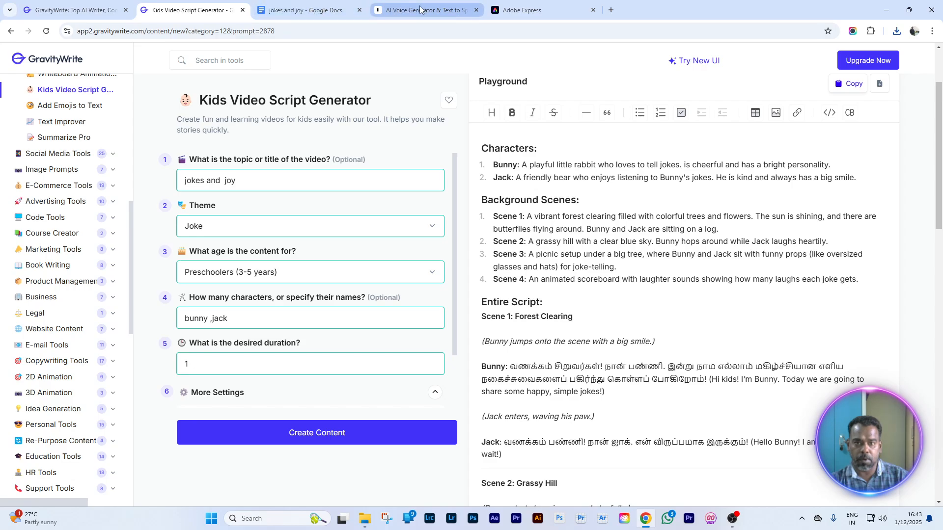
{"action": "left_click", "coordinate": [520, 10]}
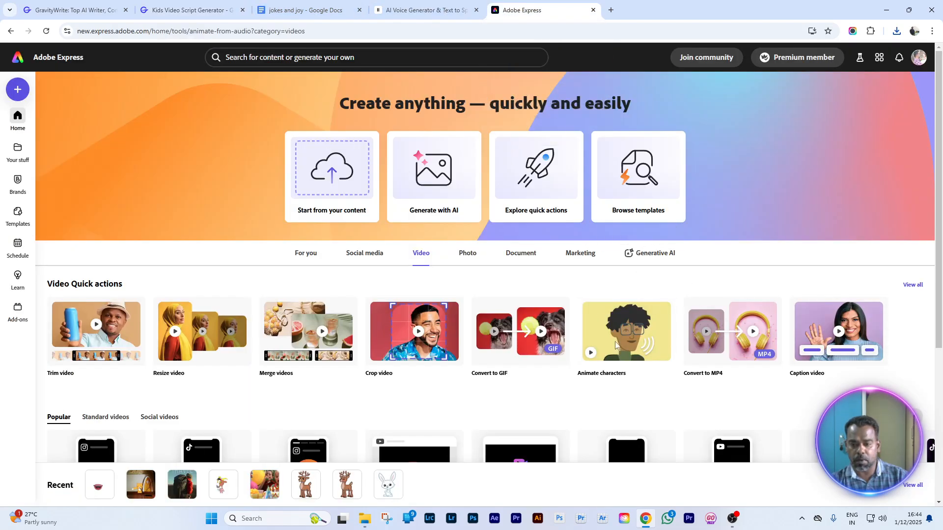
{"action": "left_click", "coordinate": [615, 345]}
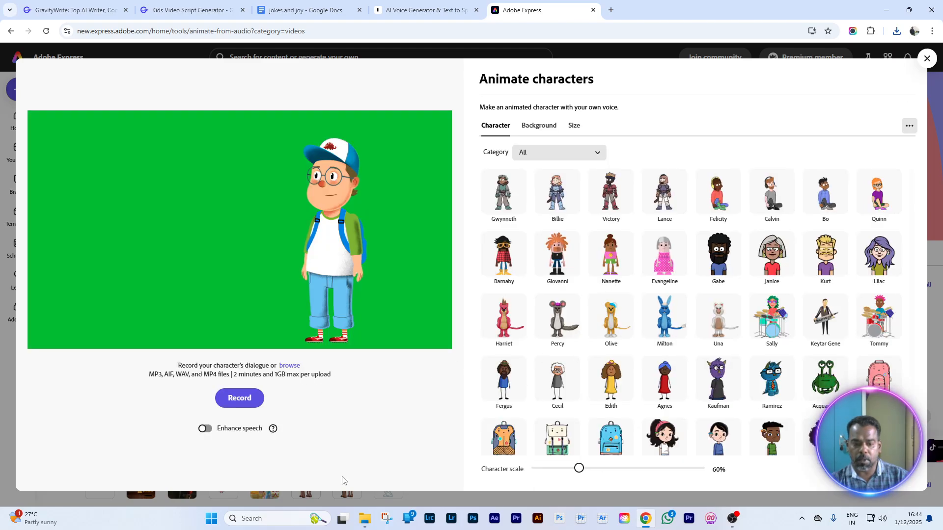
{"action": "left_click", "coordinate": [290, 366]}
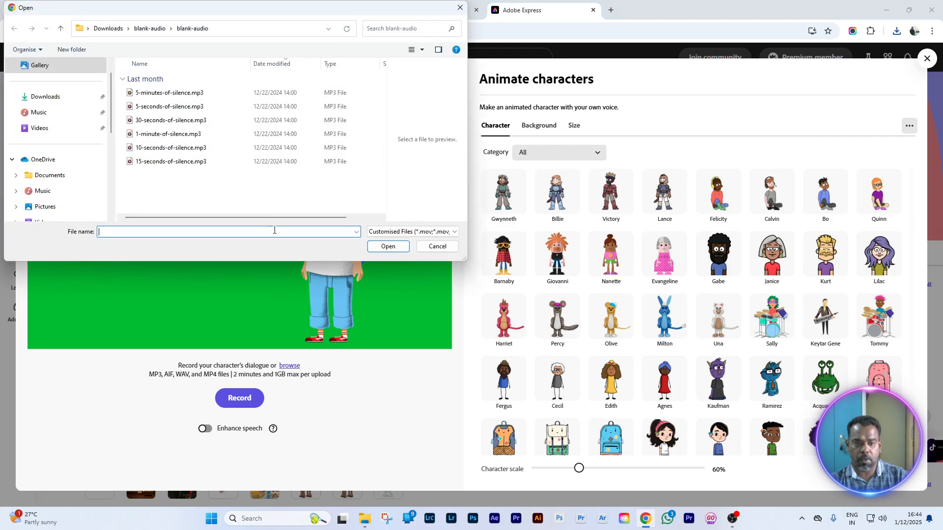
{"action": "left_click", "coordinate": [61, 28]}
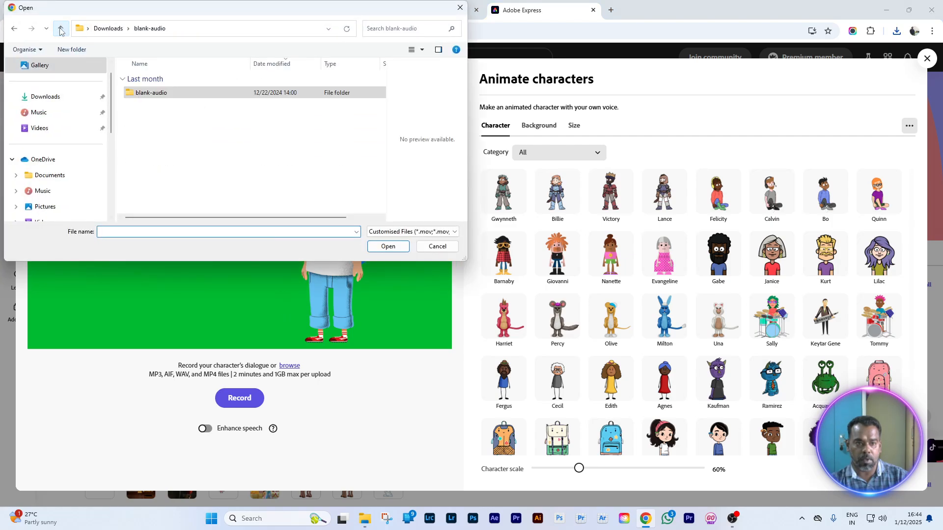
{"action": "double_click", "coordinate": [162, 92]}
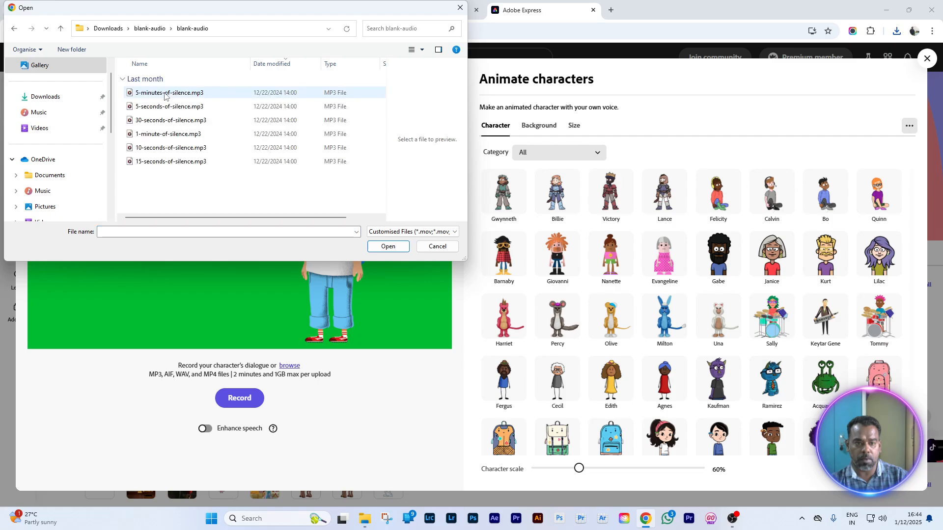
{"action": "left_click", "coordinate": [437, 246]}
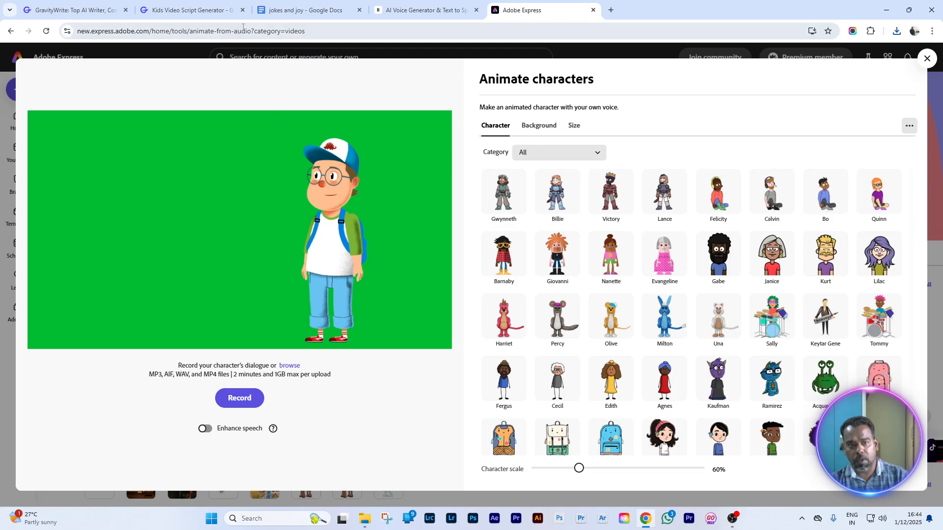
Switch to the jokes and joy document in Google Docs and review its background scenes and script dialogue
{"action": "left_click", "coordinate": [296, 11]}
{"action": "scroll", "coordinate": [380, 274], "scroll_direction": "up", "scroll_amount": 6}
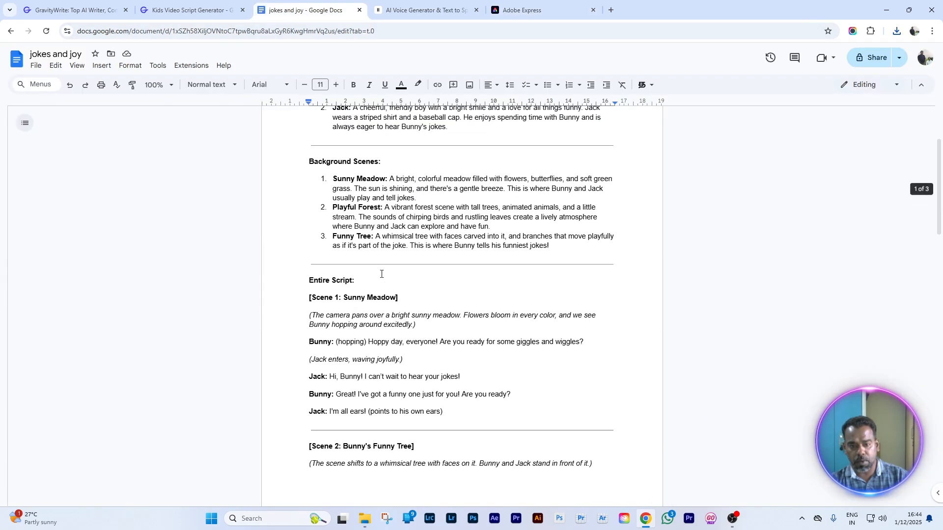
{"action": "scroll", "coordinate": [381, 273], "scroll_direction": "down", "scroll_amount": 7}
{"action": "scroll", "coordinate": [381, 272], "scroll_direction": "up", "scroll_amount": 3}
{"action": "scroll", "coordinate": [381, 272], "scroll_direction": "up", "scroll_amount": 2}
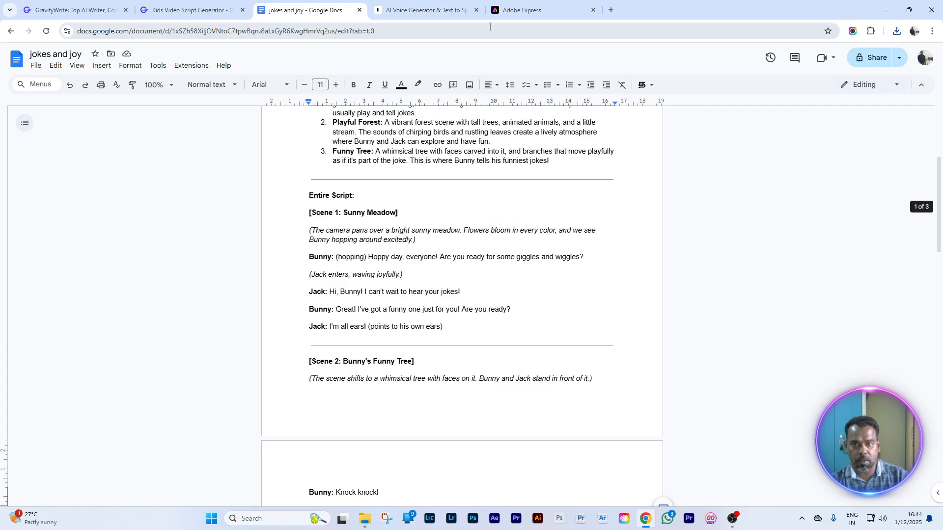
Rename the silent Jack animation in the Downloads folder as 10-seconds-of-silence jack.mp4
{"action": "left_click", "coordinate": [431, 10]}
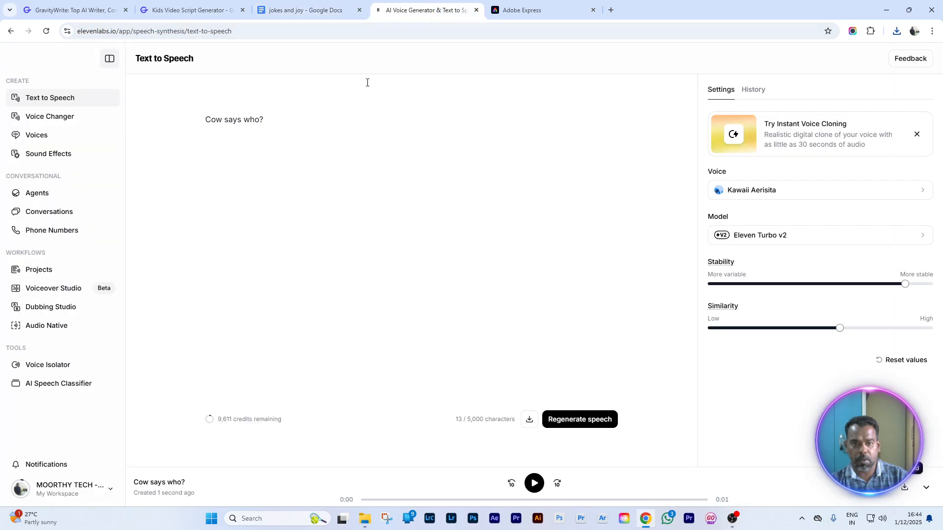
{"action": "left_click", "coordinate": [532, 9]}
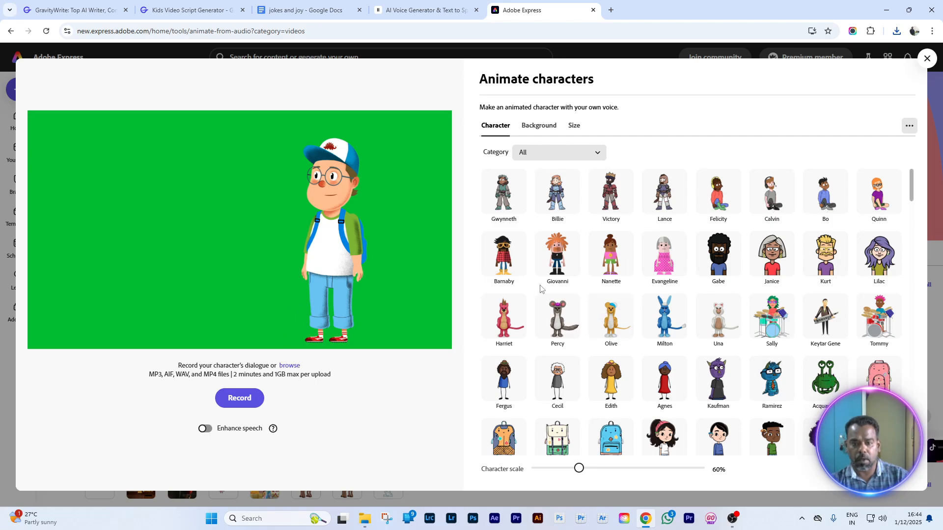
{"action": "left_click", "coordinate": [367, 523]}
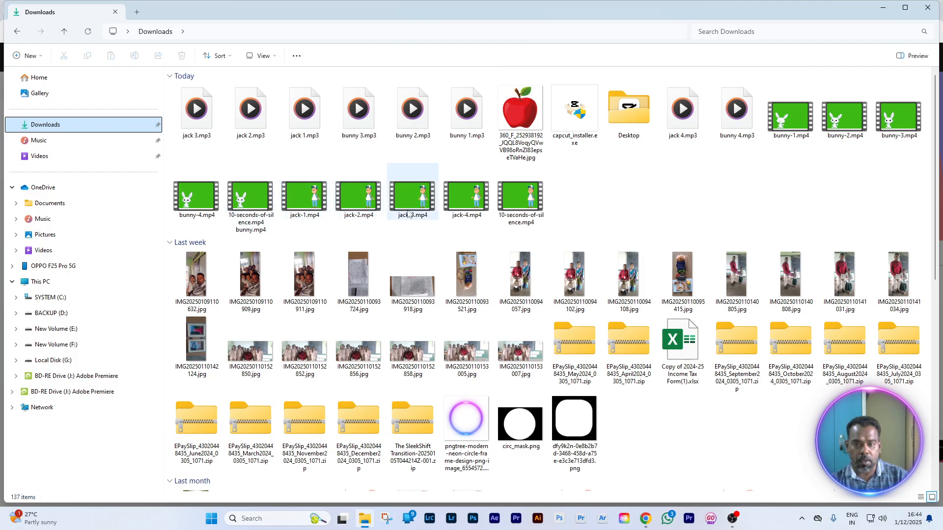
{"action": "left_click", "coordinate": [531, 207]}
{"action": "right_click", "coordinate": [530, 207]}
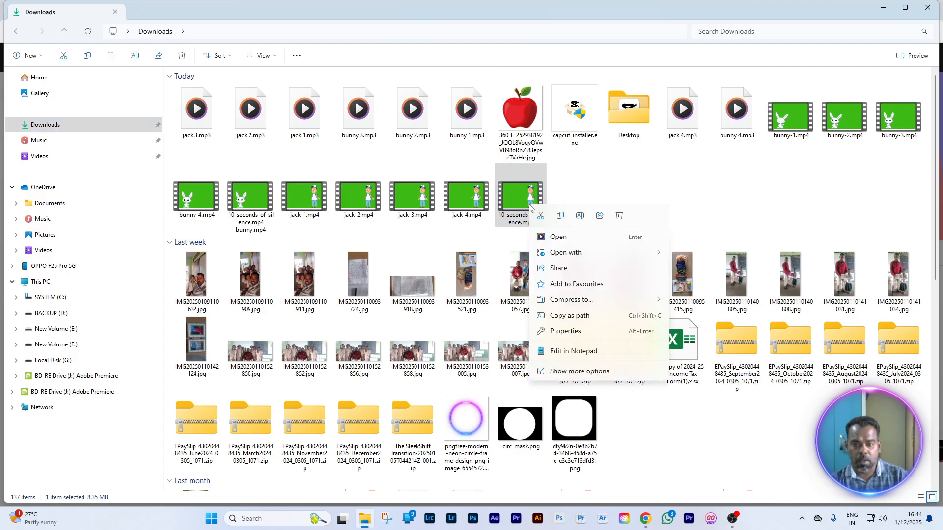
{"action": "left_click", "coordinate": [582, 222]}
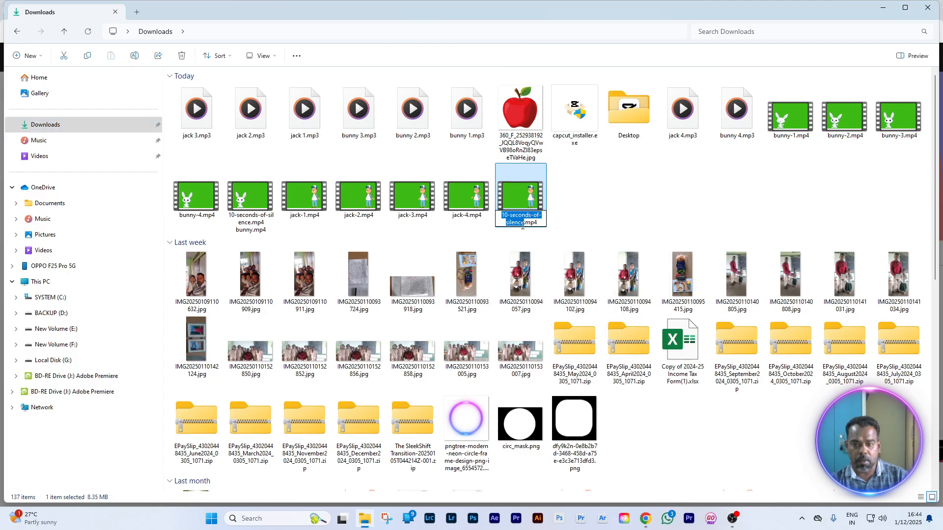
{"action": "left_click", "coordinate": [525, 225]}
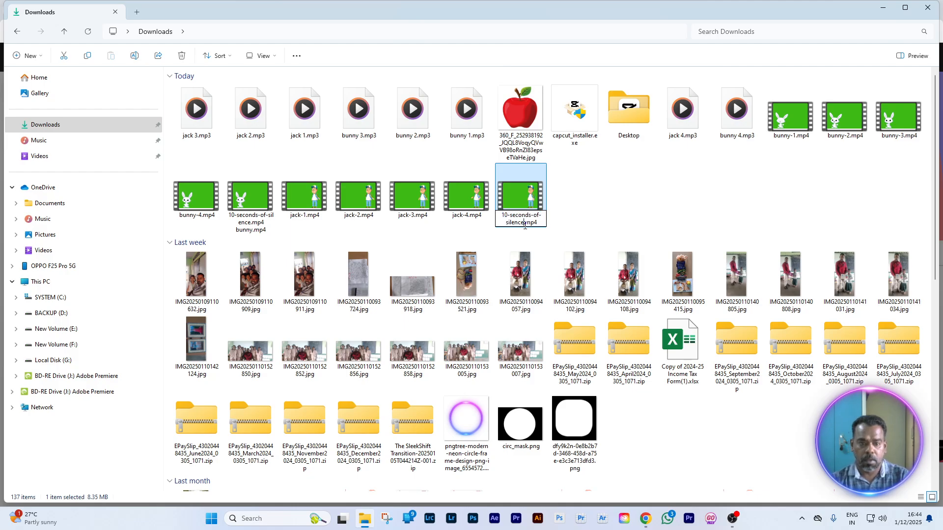
{"action": "type", "text": "jack"}
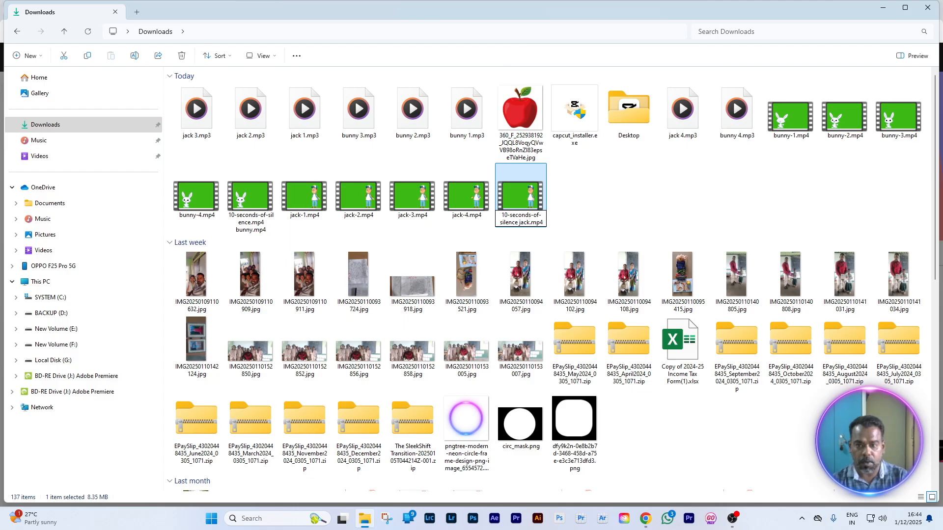
{"action": "left_click", "coordinate": [637, 199]}
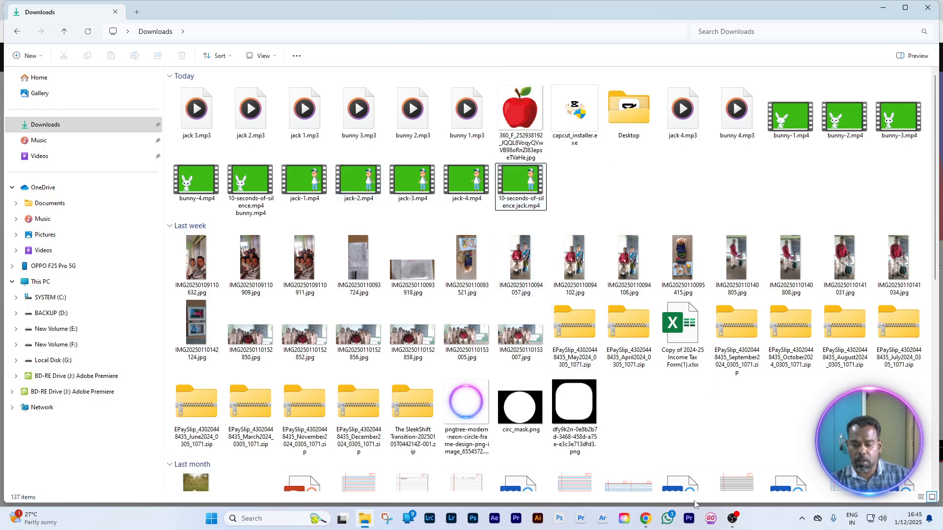
Minimize the Downloads and browser windows, and open CapCut's start window briefly before closing it
{"action": "mouse_move", "coordinate": [730, 526]}
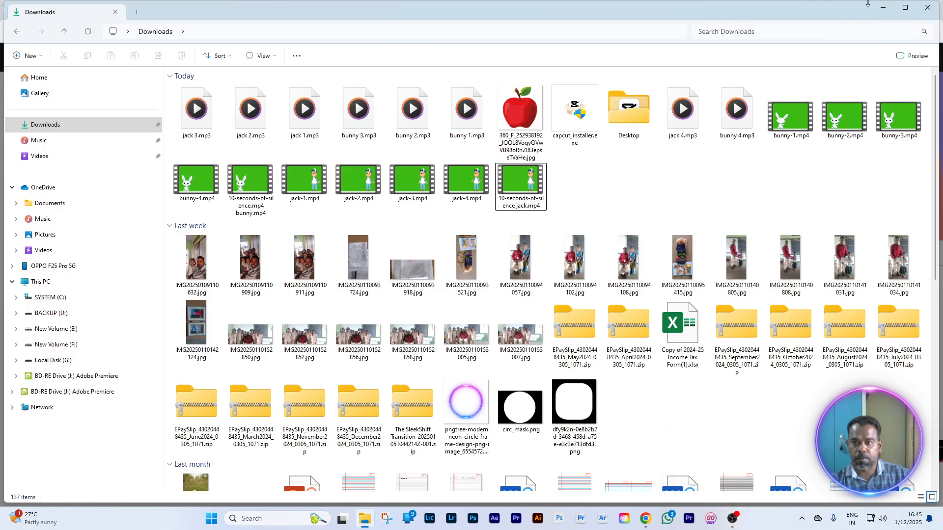
{"action": "left_click", "coordinate": [883, 7]}
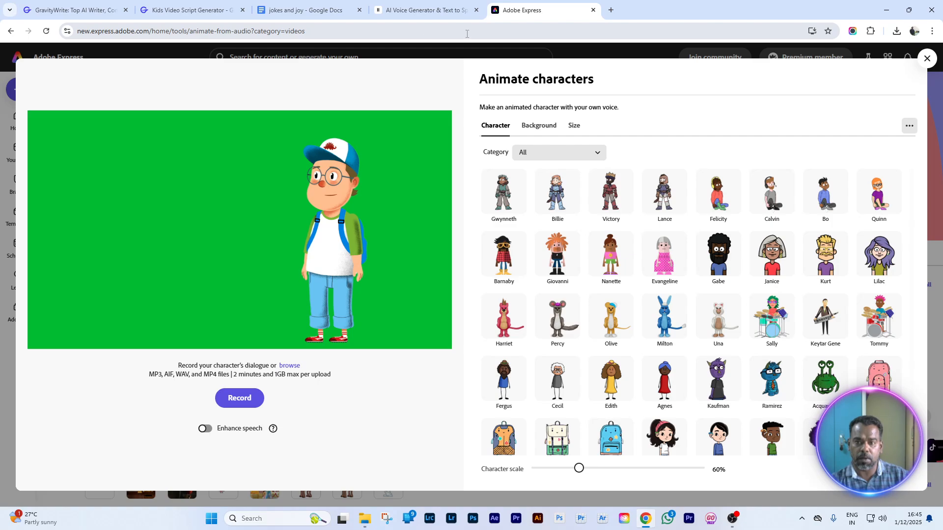
{"action": "left_click", "coordinate": [888, 12]}
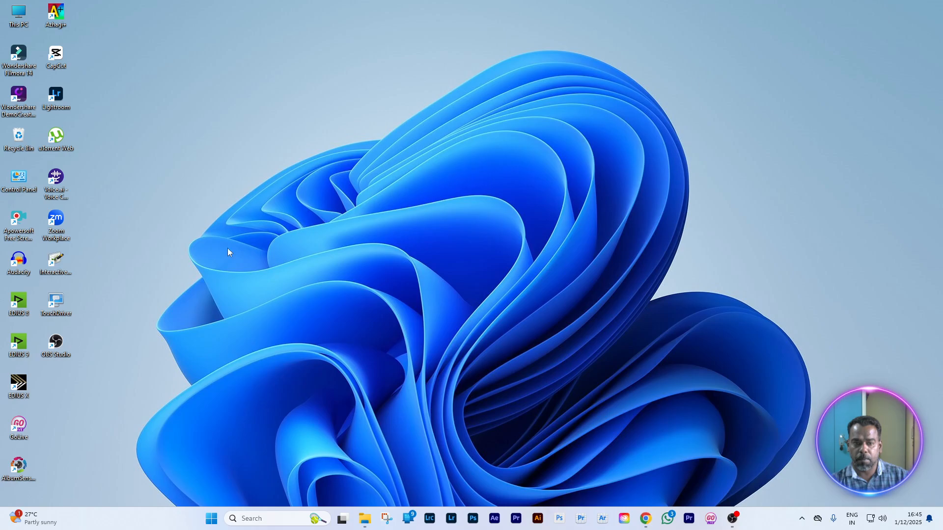
{"action": "double_click", "coordinate": [57, 56]}
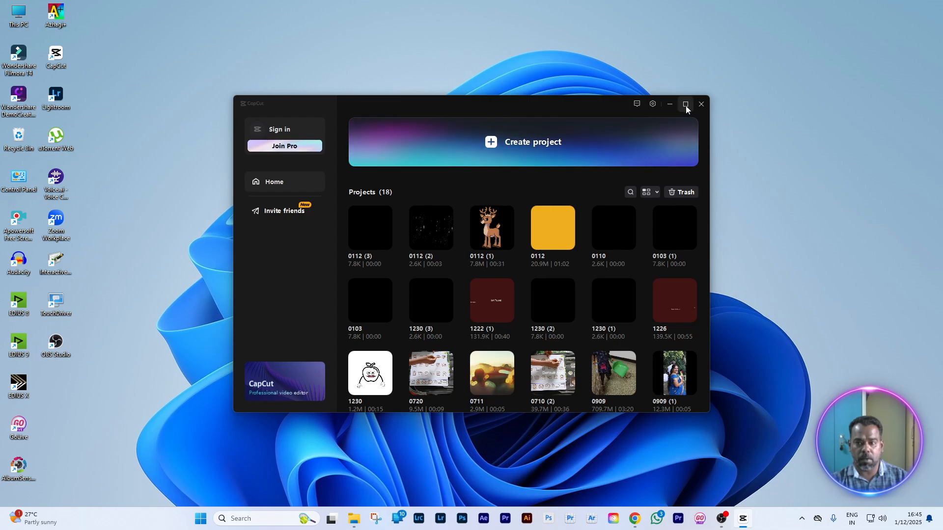
{"action": "left_click", "coordinate": [702, 105]}
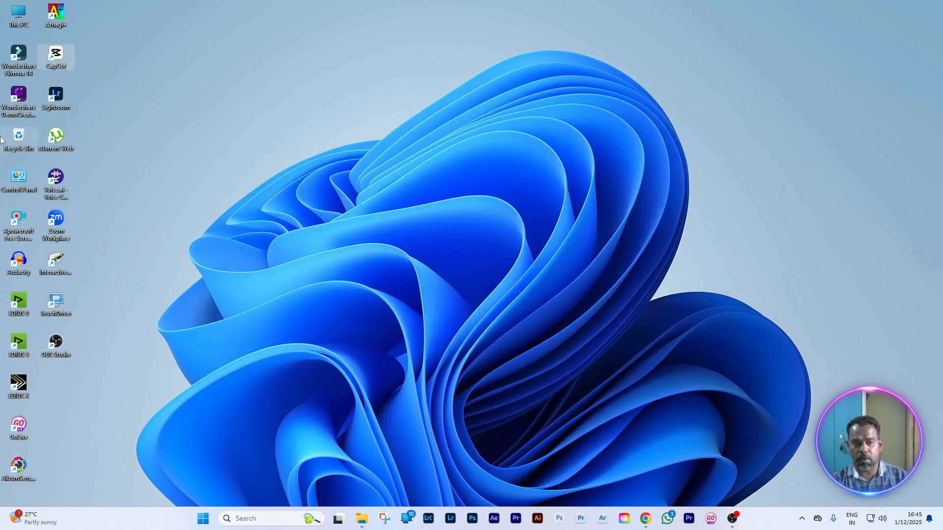
{"action": "right_click", "coordinate": [310, 101]}
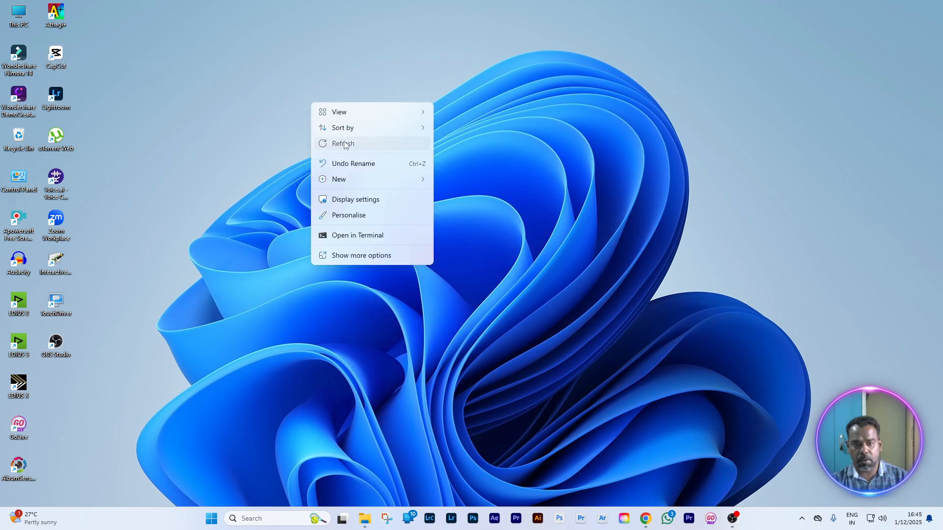
{"action": "right_click", "coordinate": [393, 90]}
{"action": "right_click", "coordinate": [394, 90]}
{"action": "left_click", "coordinate": [402, 130]}
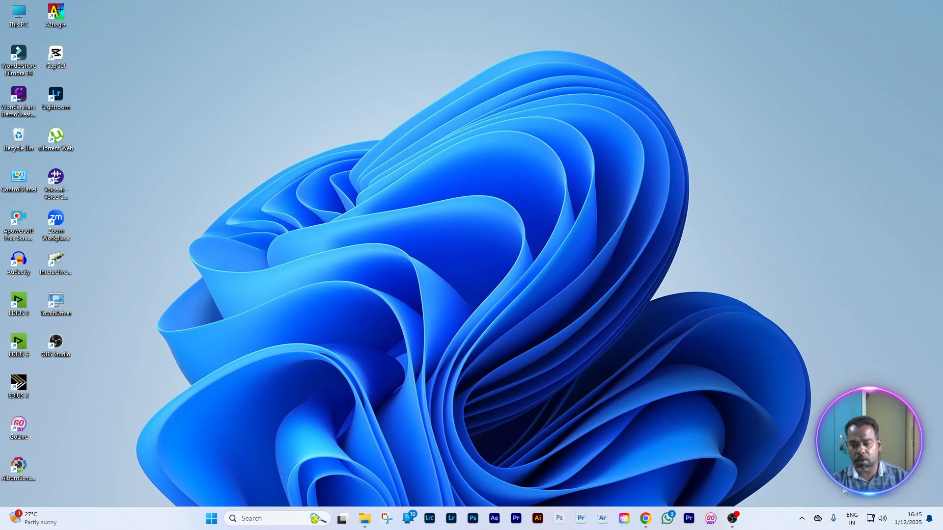
View the available VPN connections in the Windows network and internet settings, and minimize Settings
{"action": "left_click", "coordinate": [871, 519]}
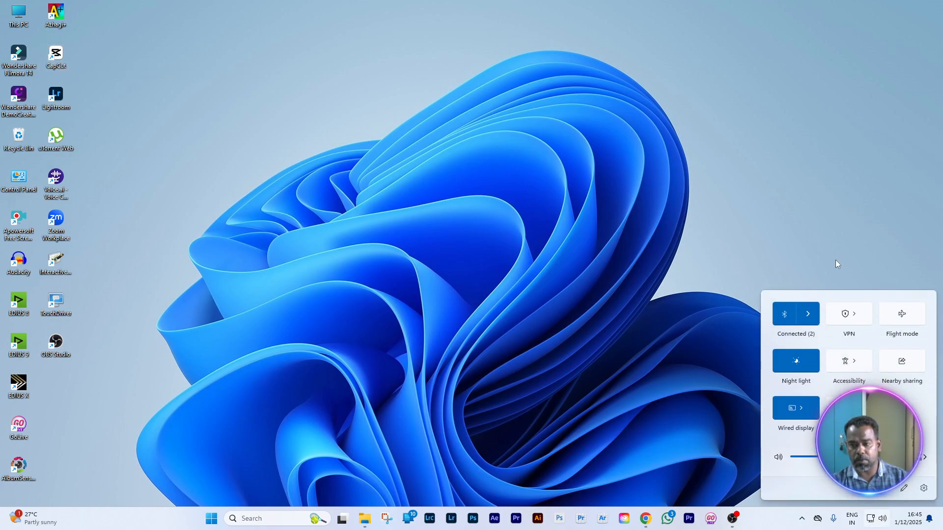
{"action": "left_click", "coordinate": [817, 233]}
{"action": "left_click", "coordinate": [212, 518]}
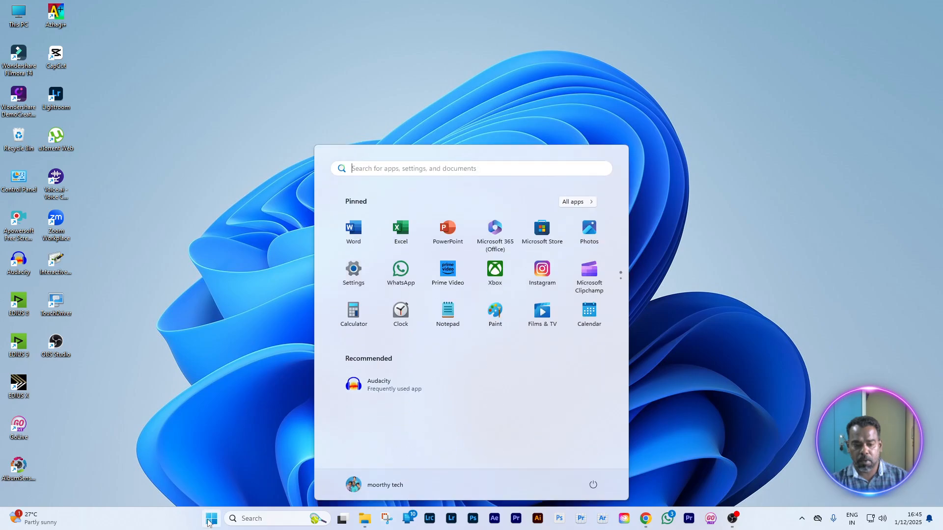
{"action": "left_click", "coordinate": [355, 273]}
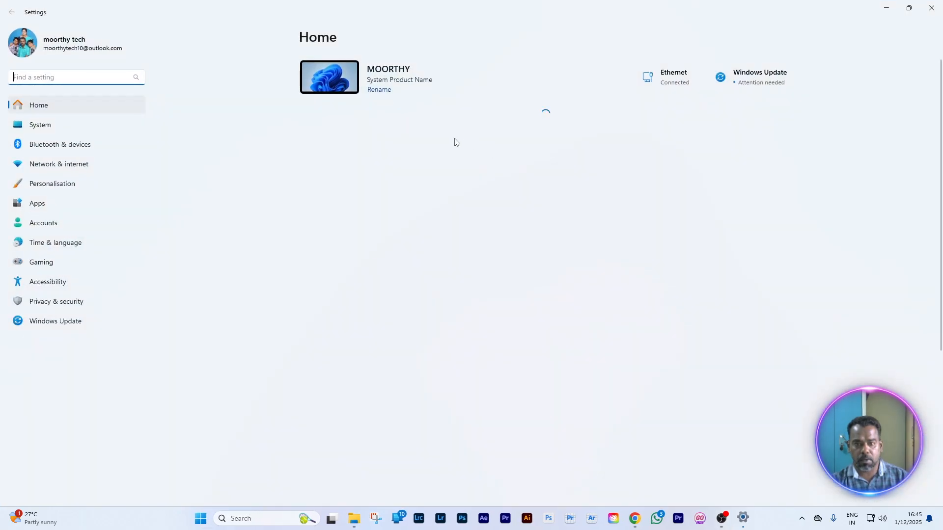
{"action": "left_click", "coordinate": [49, 166]}
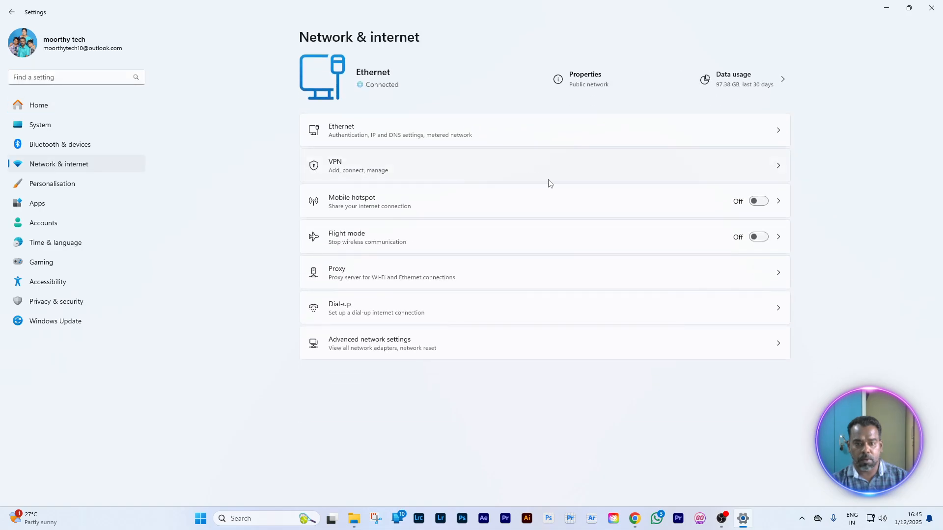
{"action": "left_click", "coordinate": [506, 174]}
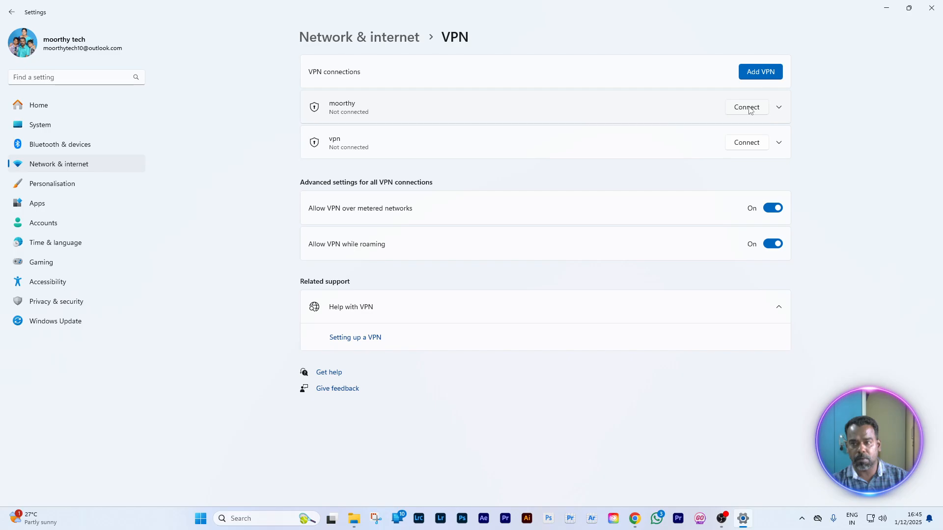
{"action": "left_click", "coordinate": [886, 8]}
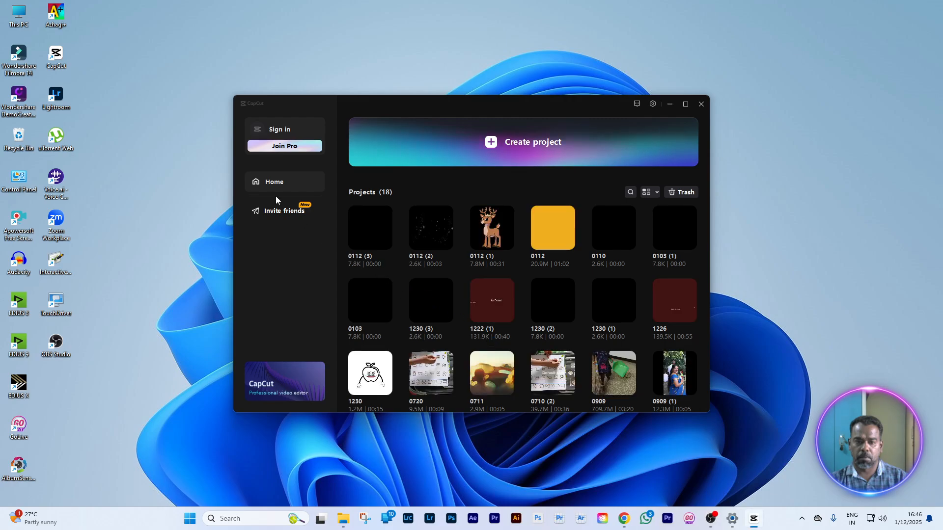
Examine the audio, text, sticker, effect, transition, caption, filter and adjustment sections in a new CapCut project, and close CapCut
{"action": "left_click", "coordinate": [493, 146]}
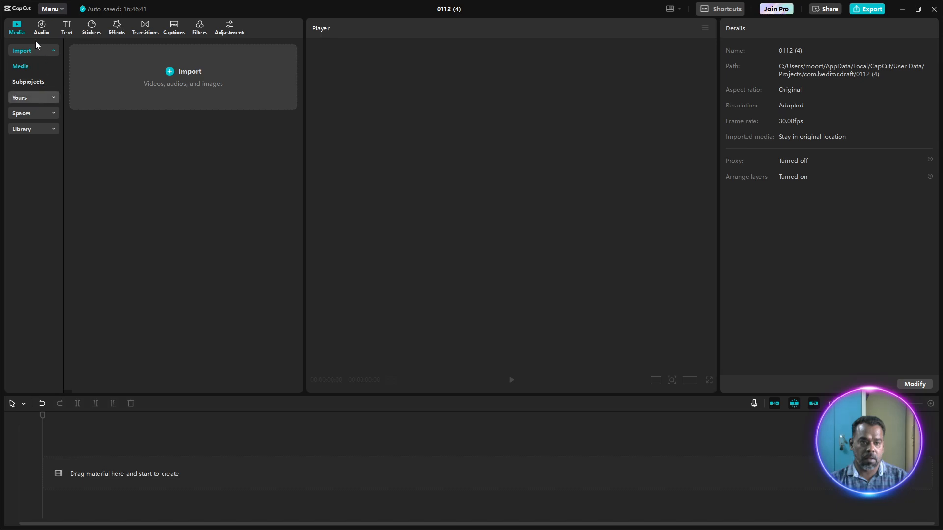
{"action": "left_click", "coordinate": [42, 27]}
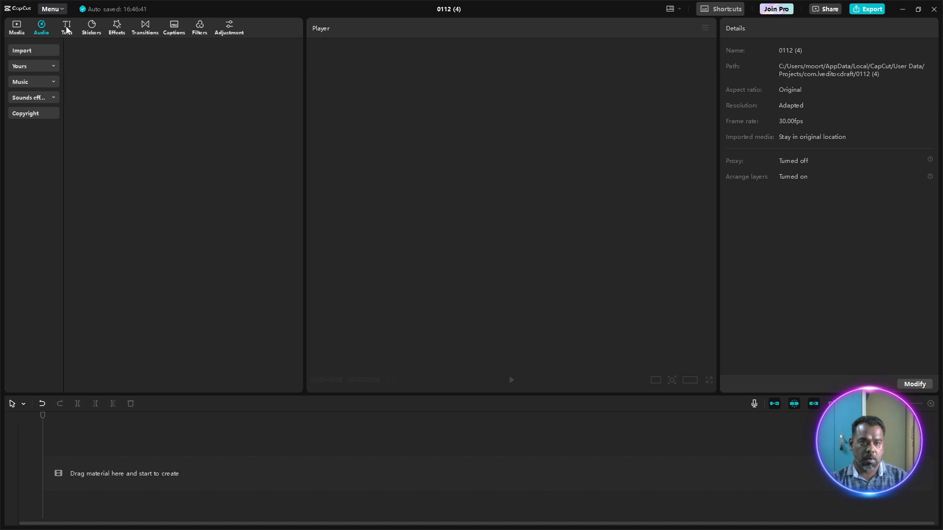
{"action": "left_click", "coordinate": [67, 30]}
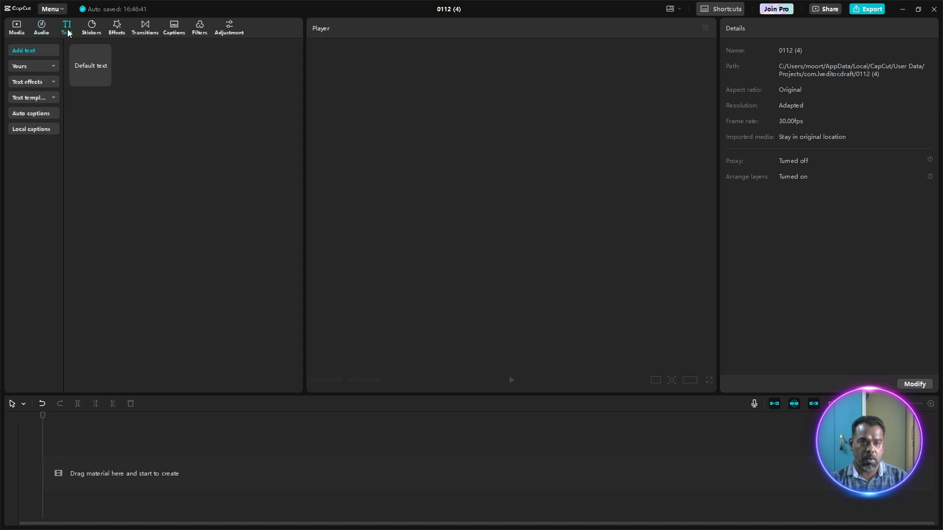
{"action": "left_click", "coordinate": [29, 82]}
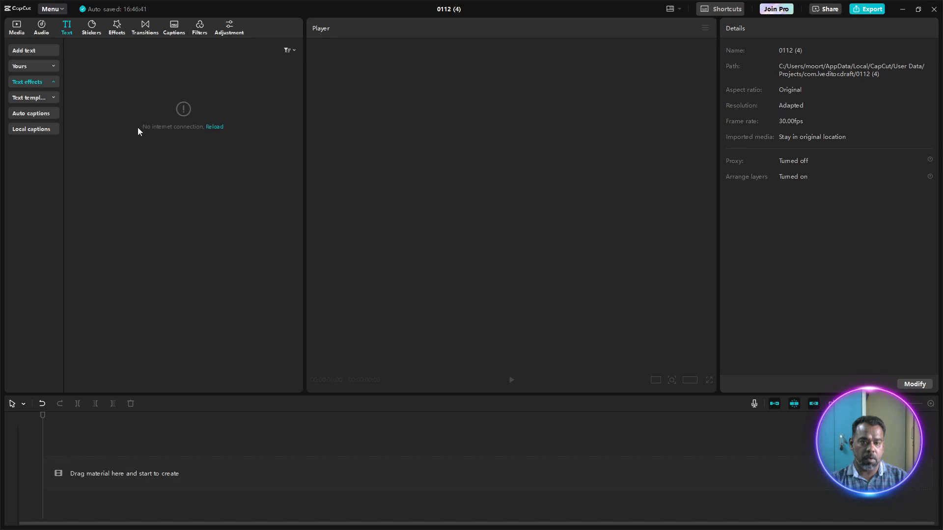
{"action": "left_click", "coordinate": [30, 98]}
{"action": "left_click", "coordinate": [39, 116]}
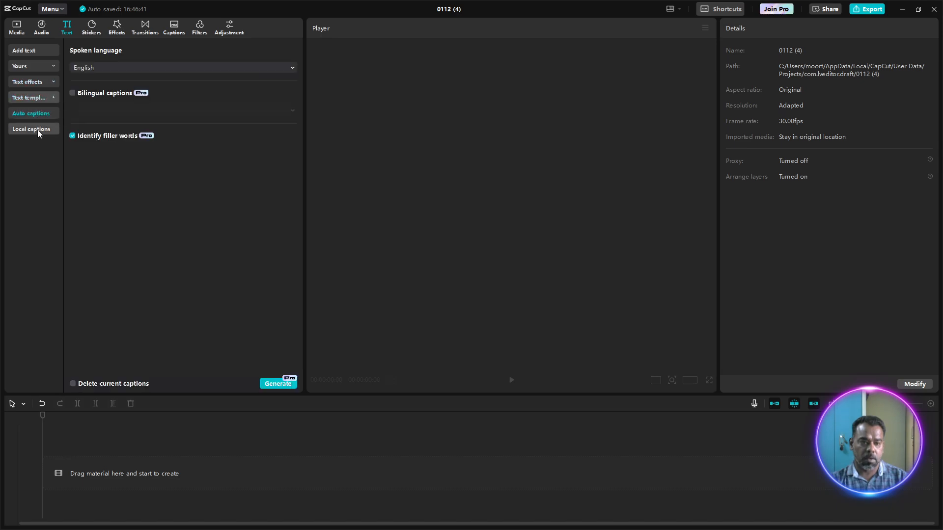
{"action": "left_click", "coordinate": [28, 64]}
{"action": "left_click", "coordinate": [92, 28]}
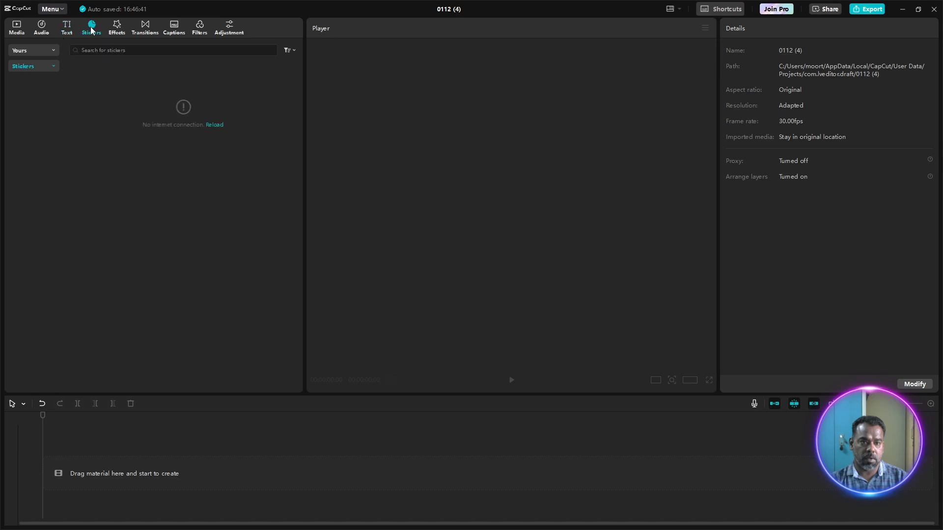
{"action": "left_click", "coordinate": [113, 28]}
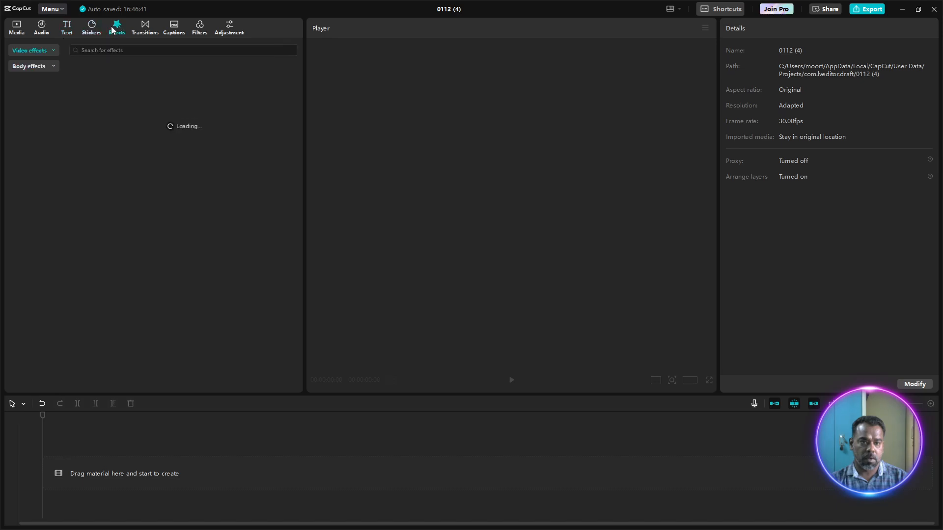
{"action": "left_click", "coordinate": [147, 28]}
{"action": "left_click", "coordinate": [179, 30]}
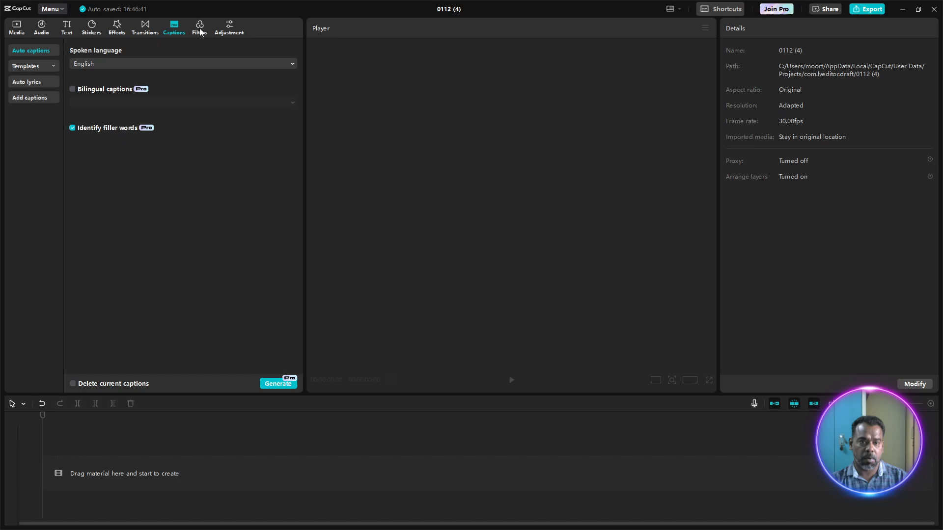
{"action": "left_click", "coordinate": [201, 30]}
{"action": "left_click", "coordinate": [226, 29]}
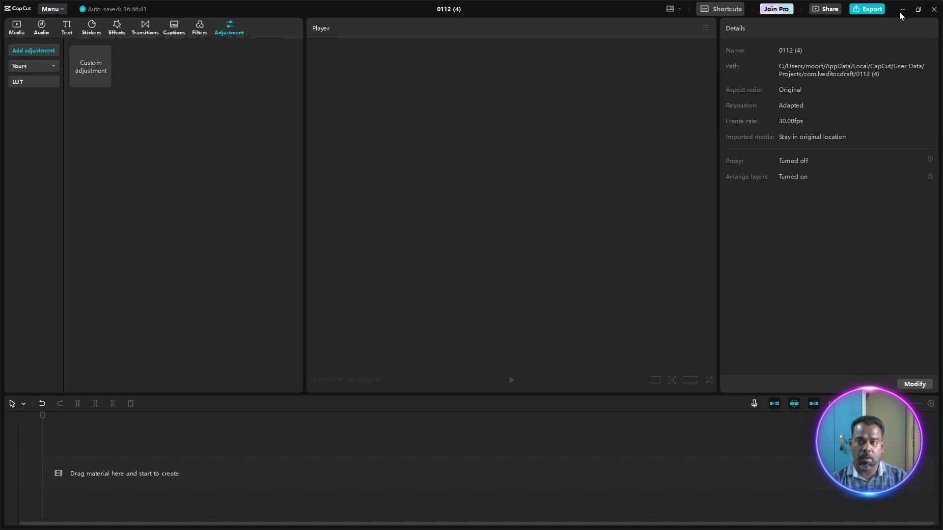
{"action": "left_click", "coordinate": [934, 9]}
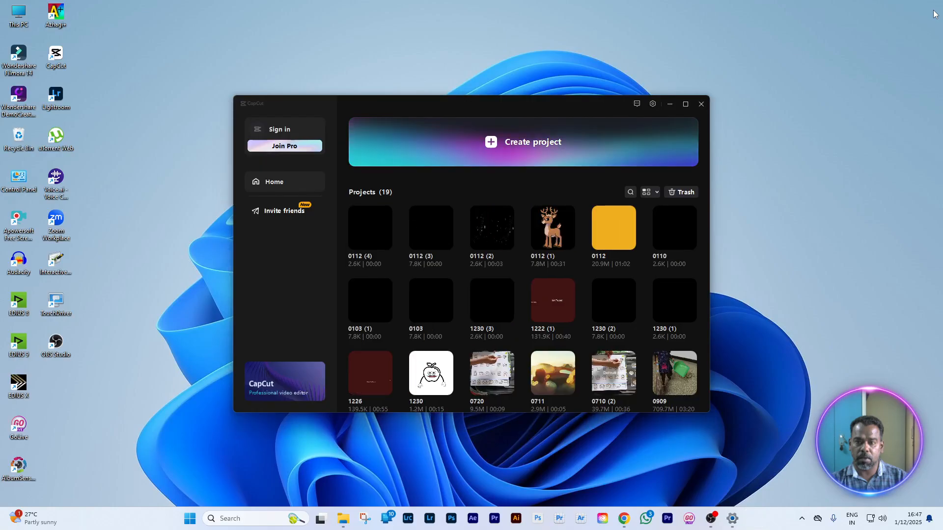
{"action": "left_click", "coordinate": [701, 104]}
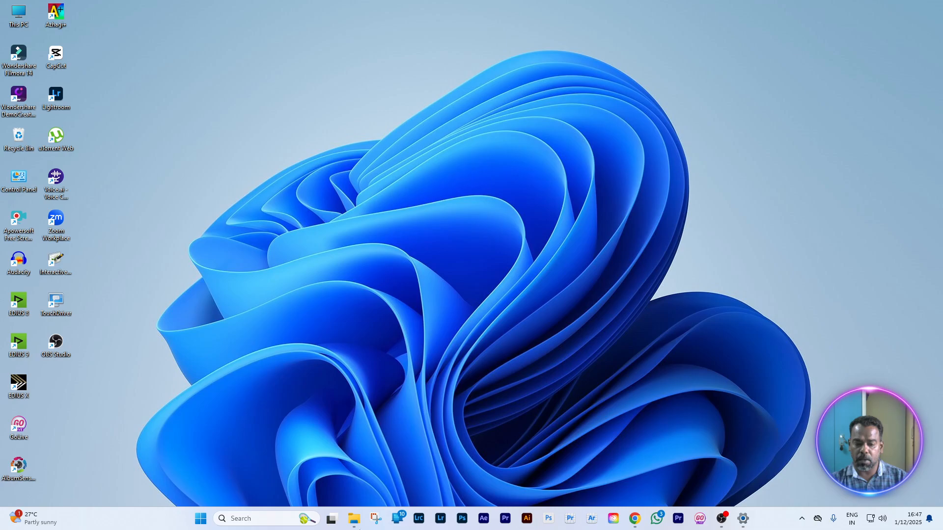
Connect the first VPN connection in the Windows network and internet settings, and close Settings
{"action": "left_click", "coordinate": [871, 521]}
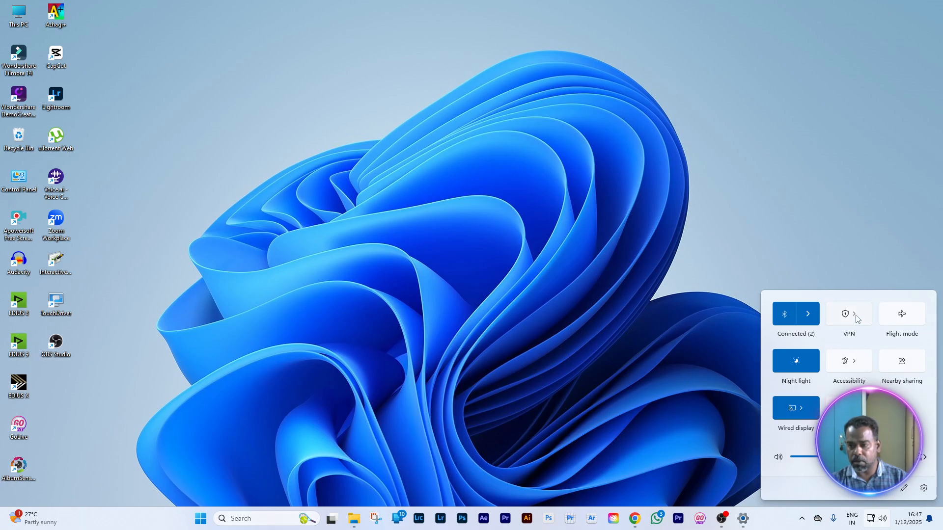
{"action": "left_click", "coordinate": [528, 304]}
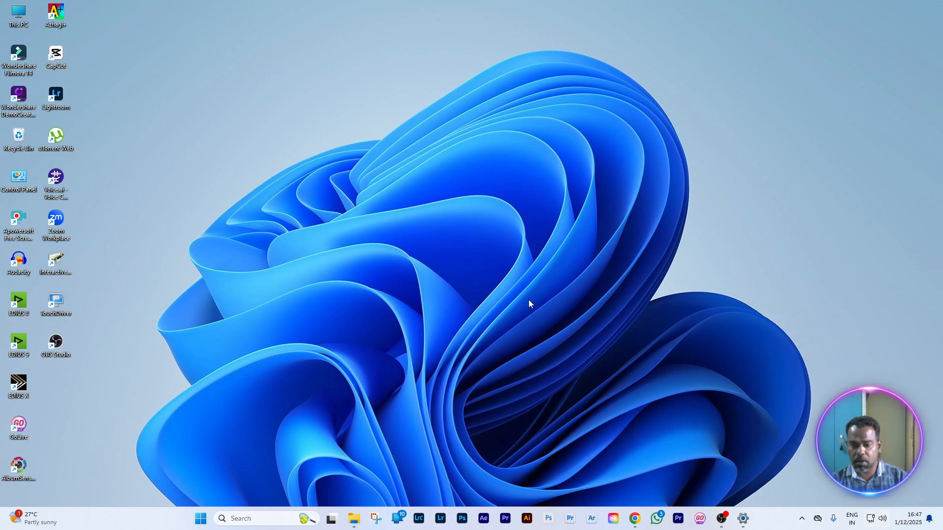
{"action": "left_click", "coordinate": [200, 520]}
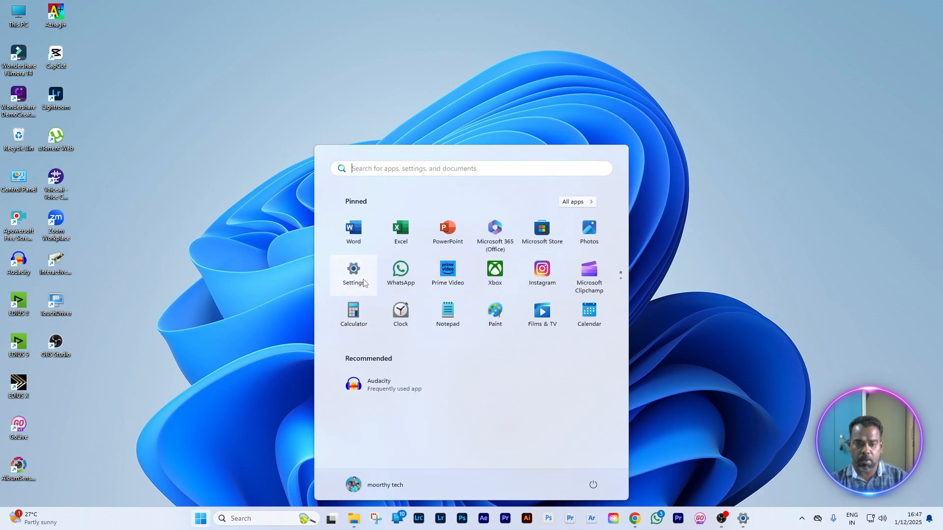
{"action": "left_click", "coordinate": [353, 270]}
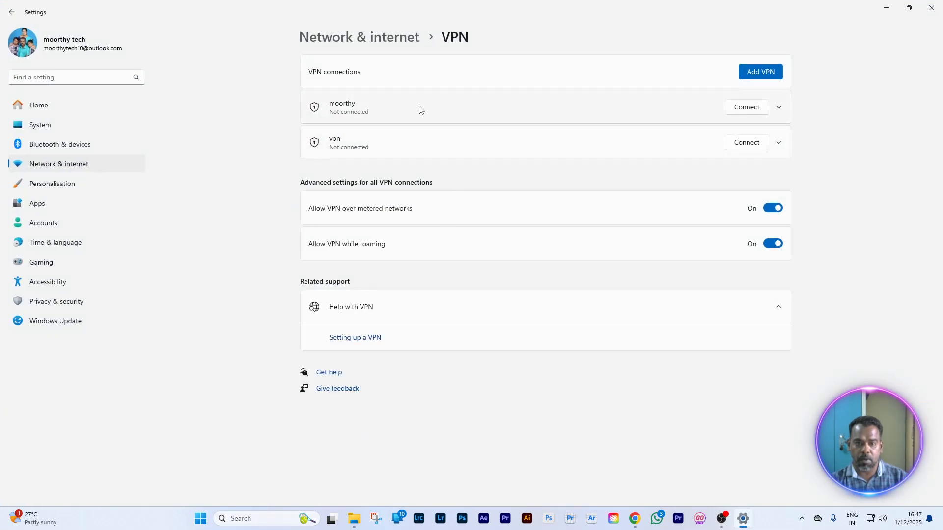
{"action": "left_click", "coordinate": [746, 107]}
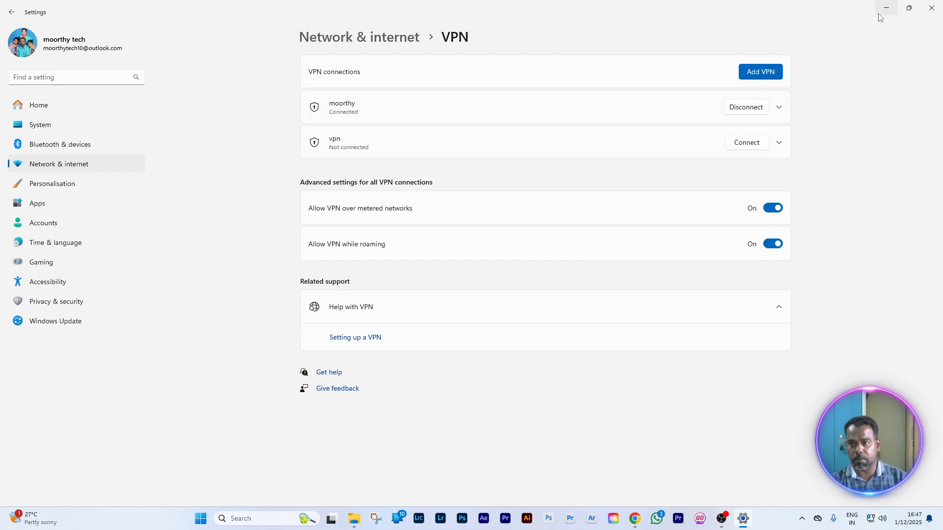
{"action": "left_click", "coordinate": [937, 5]}
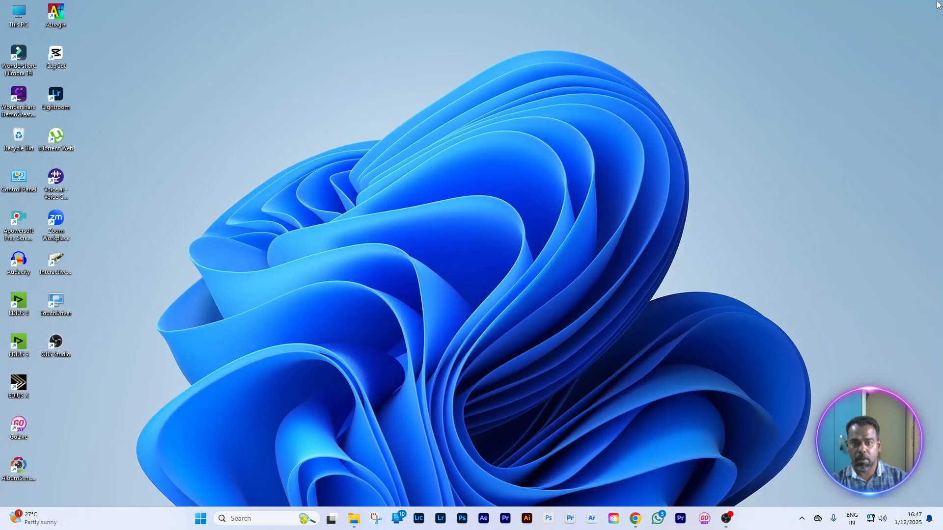
Refresh the desktop and start a new project in CapCut
{"action": "right_click", "coordinate": [298, 72]}
{"action": "left_click", "coordinate": [330, 113]}
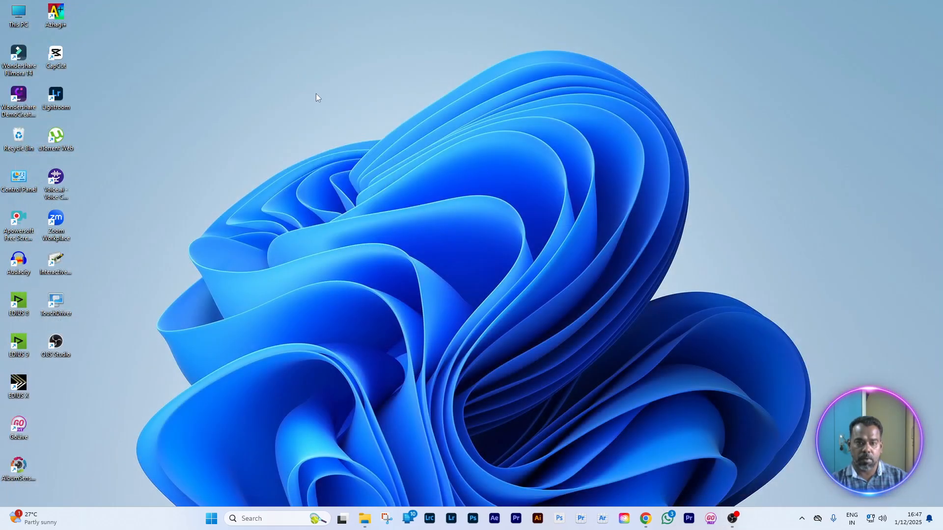
{"action": "right_click", "coordinate": [315, 93]}
{"action": "left_click", "coordinate": [339, 134]}
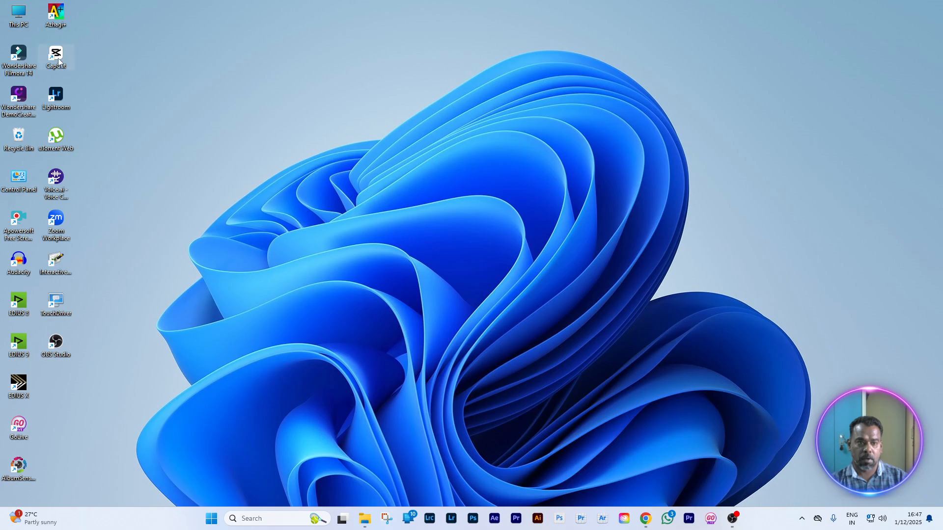
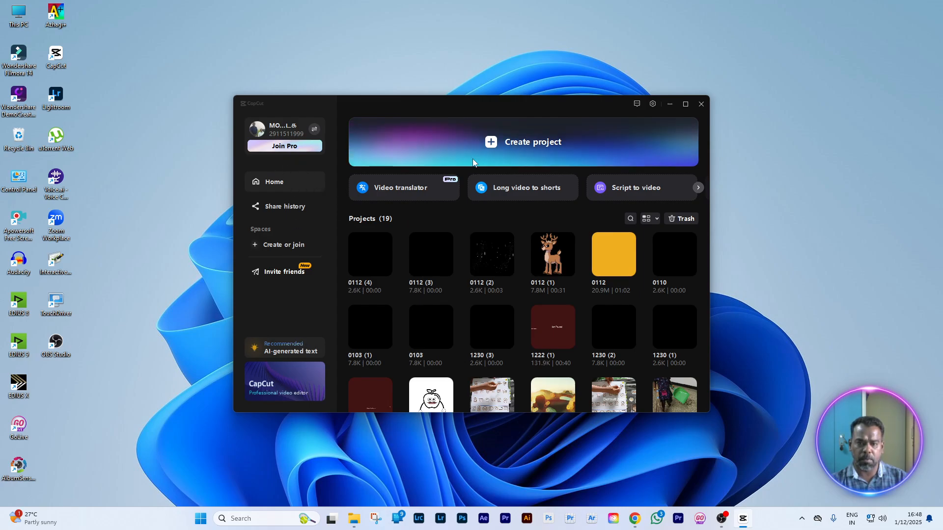
{"action": "left_click", "coordinate": [515, 144]}
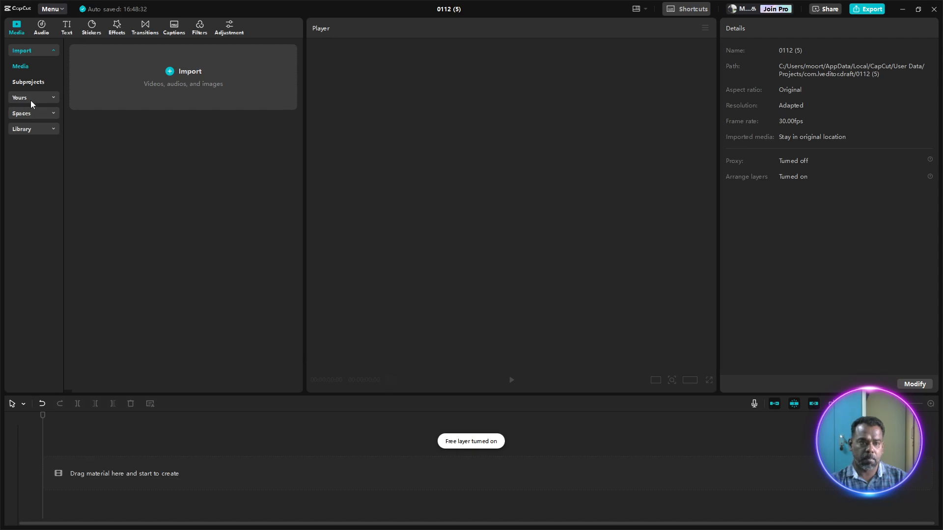
Examine the audio section and the text section's AI packaging, trending text effects, and AI generated, Trending and Title text templates
{"action": "left_click", "coordinate": [42, 33]}
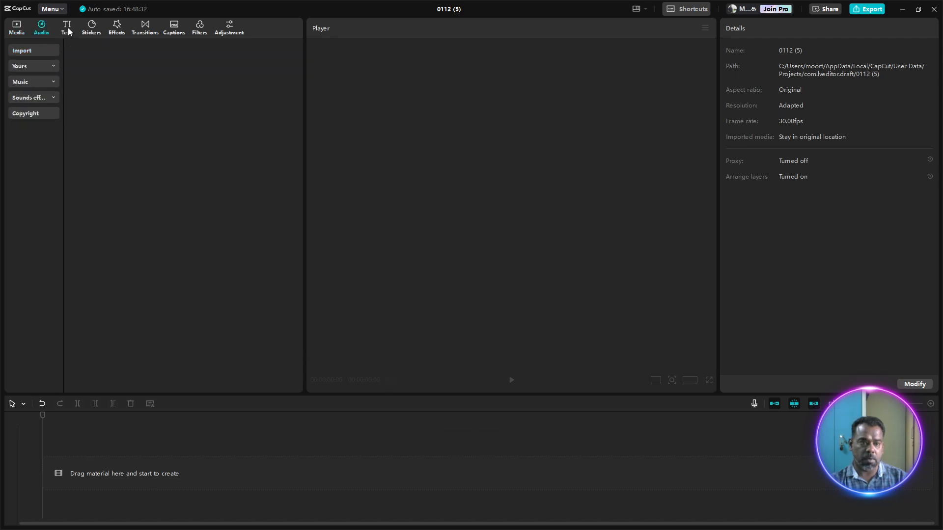
{"action": "left_click", "coordinate": [68, 32]}
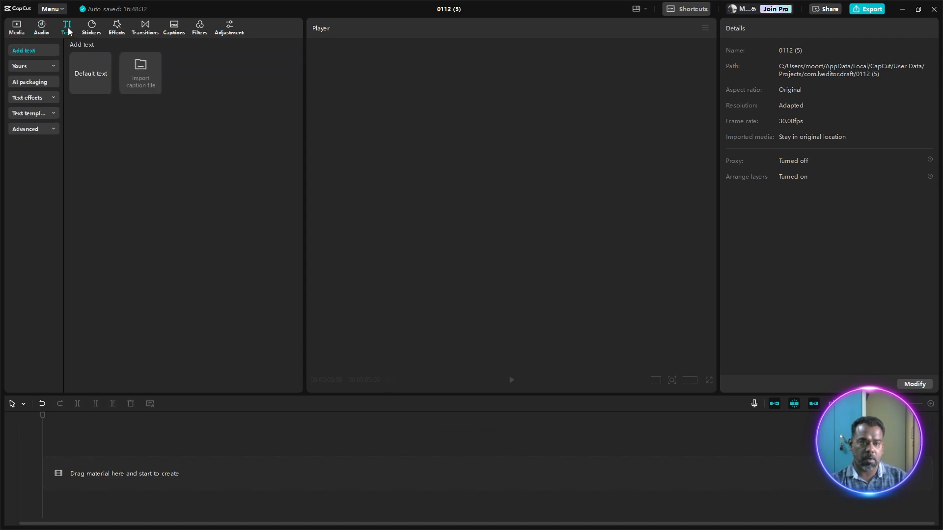
{"action": "left_click", "coordinate": [34, 83]}
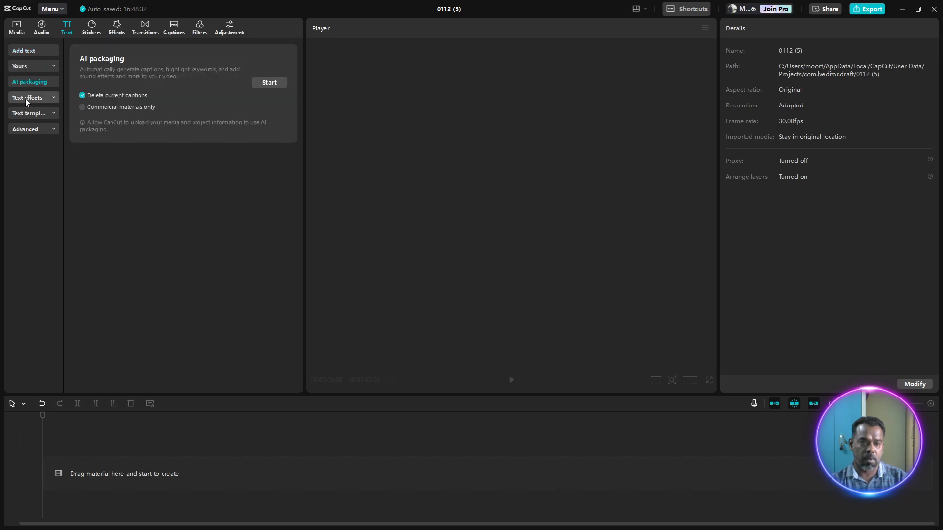
{"action": "left_click", "coordinate": [25, 98]}
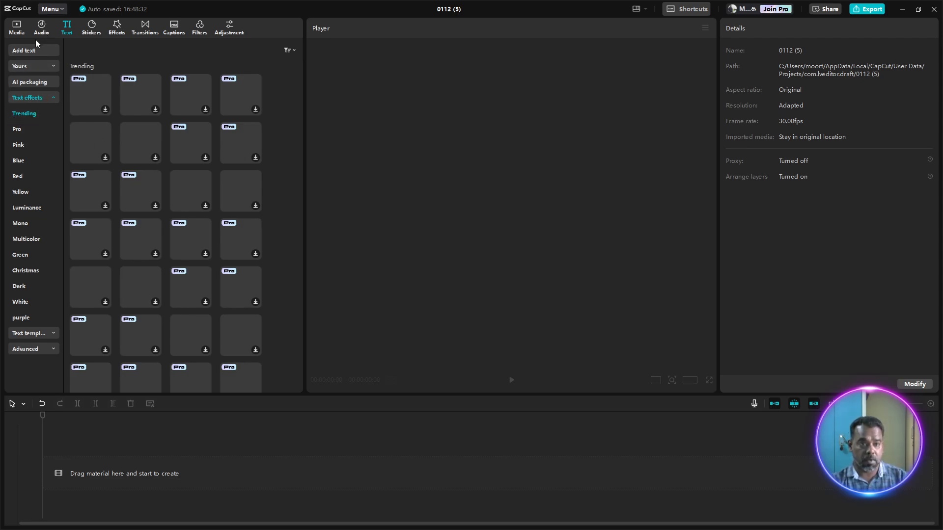
{"action": "left_click", "coordinate": [45, 96]}
{"action": "left_click", "coordinate": [40, 113]}
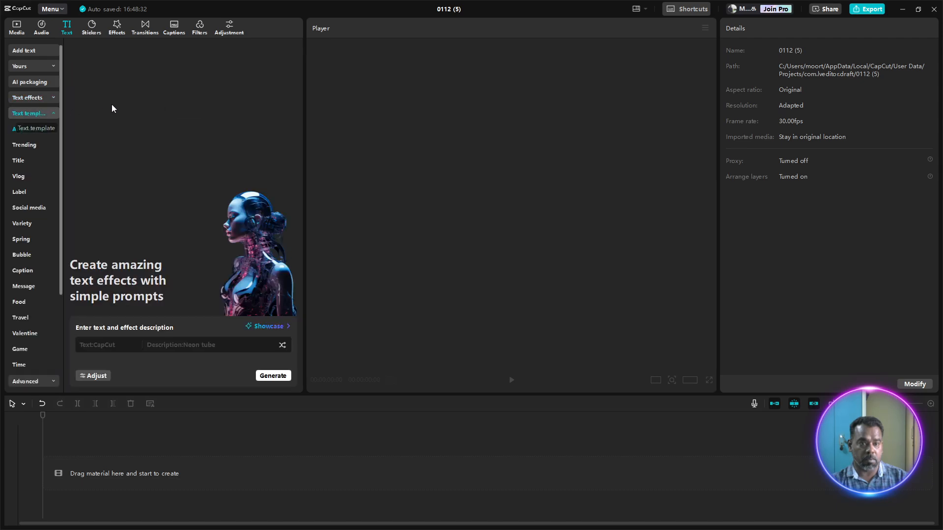
{"action": "left_click", "coordinate": [23, 143]}
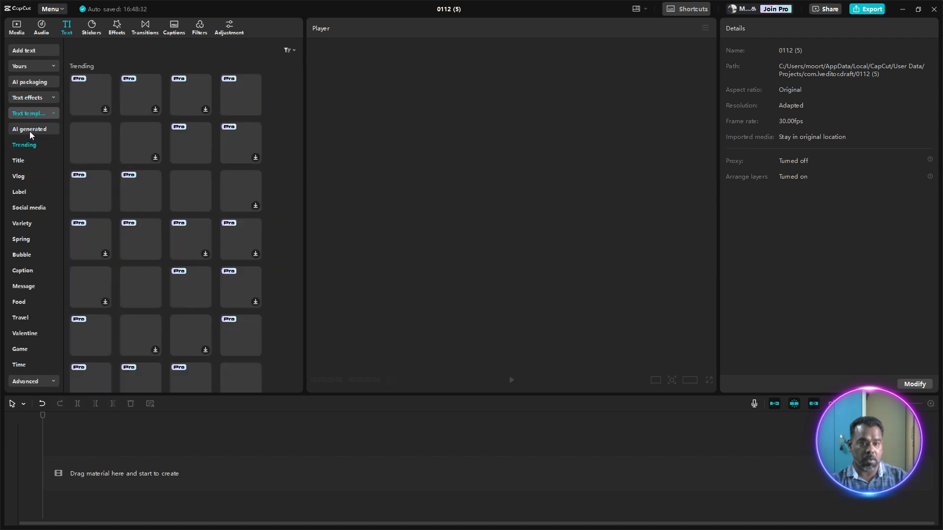
{"action": "left_click", "coordinate": [29, 130]}
{"action": "left_click", "coordinate": [32, 146]}
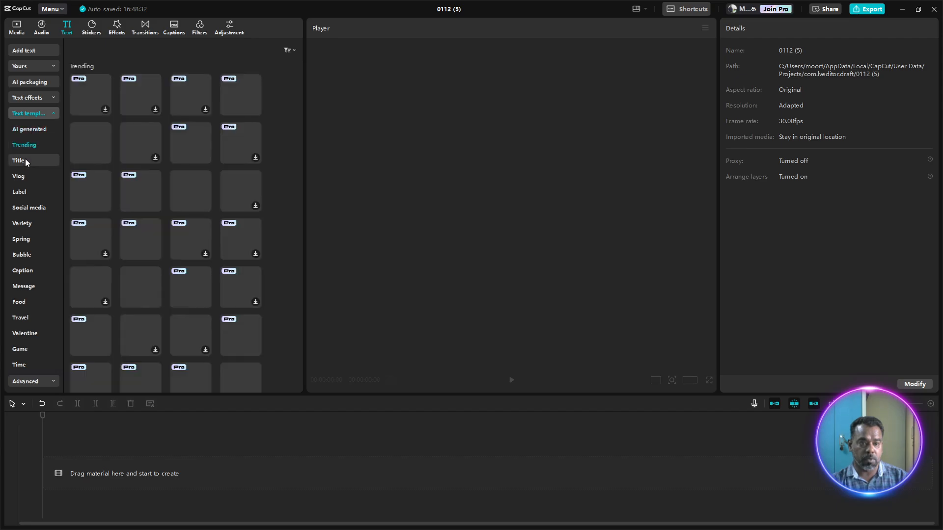
{"action": "left_click", "coordinate": [26, 161]}
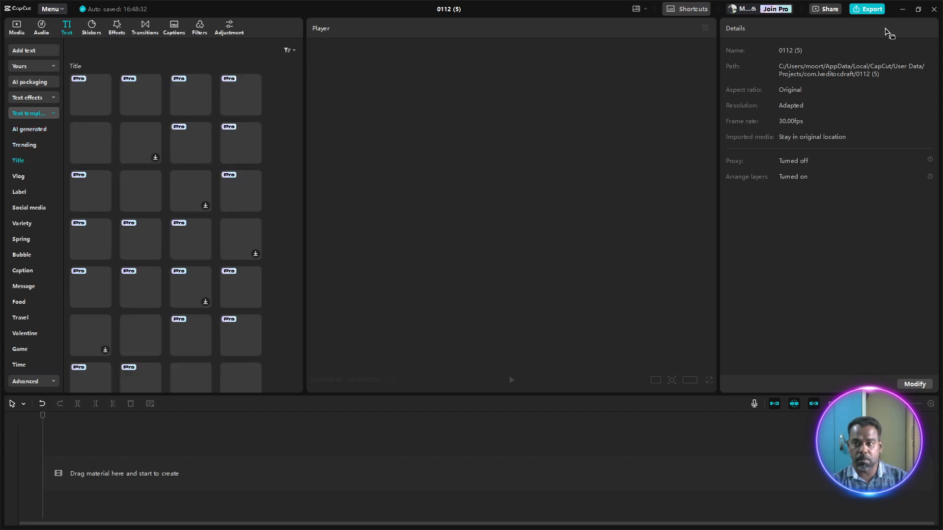
Minimize CapCut to check the VPN status in the Windows quick settings, and return to the CapCut project
{"action": "left_click", "coordinate": [899, 11]}
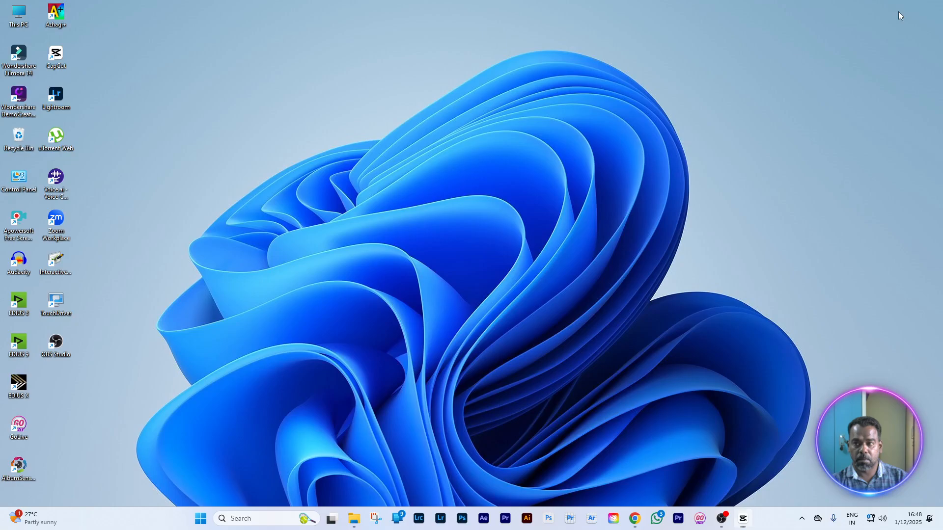
{"action": "left_click", "coordinate": [871, 519]}
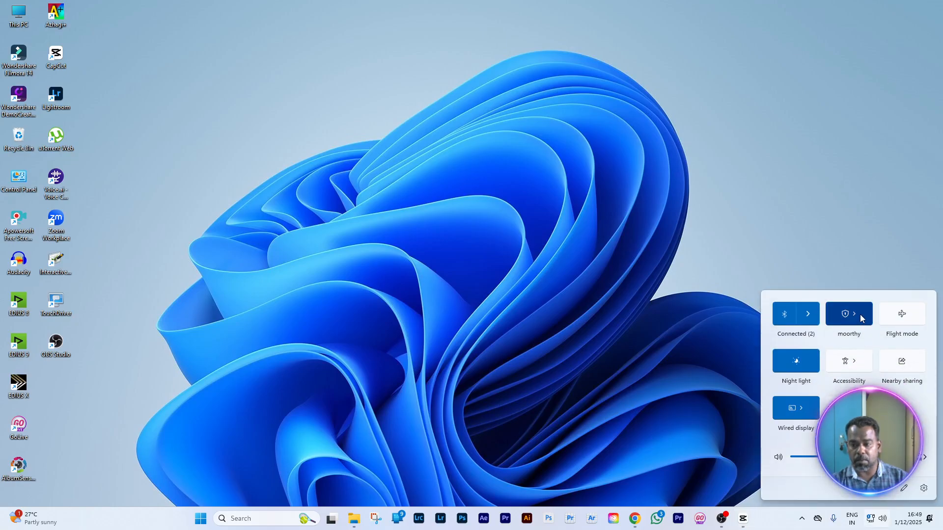
{"action": "left_click", "coordinate": [743, 519]}
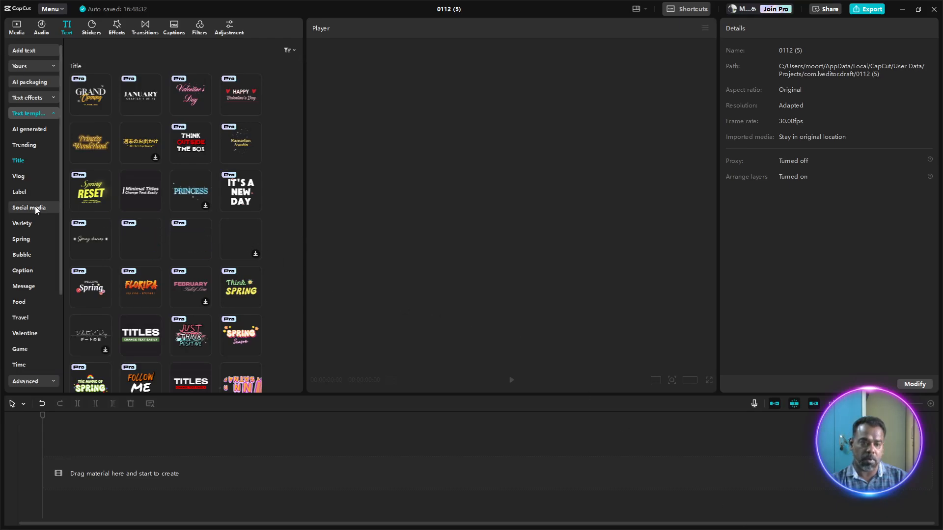
Examine the text template categories, stickers, effects, transitions and captions, and the Pro and Christmas filters
{"action": "scroll", "coordinate": [29, 207], "scroll_direction": "down", "scroll_amount": 3}
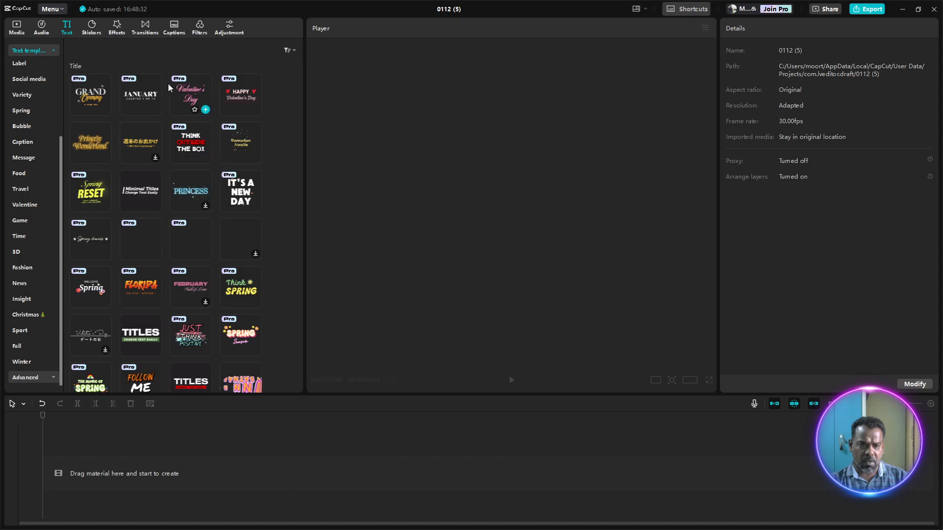
{"action": "left_click", "coordinate": [91, 28]}
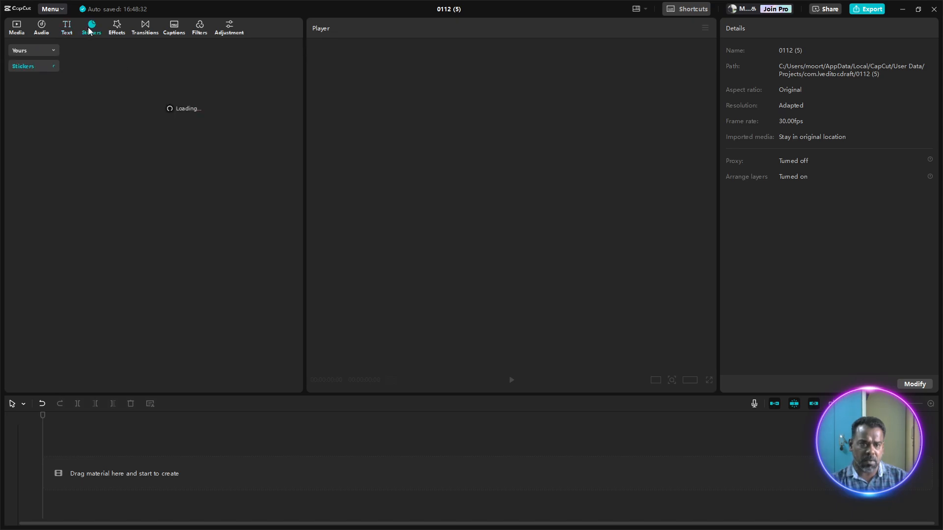
{"action": "left_click", "coordinate": [120, 28]}
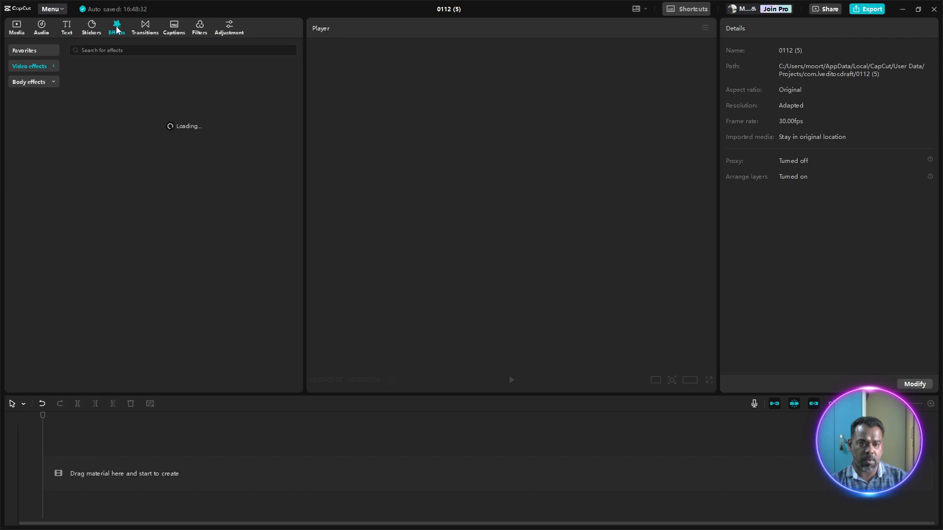
{"action": "left_click", "coordinate": [149, 31]}
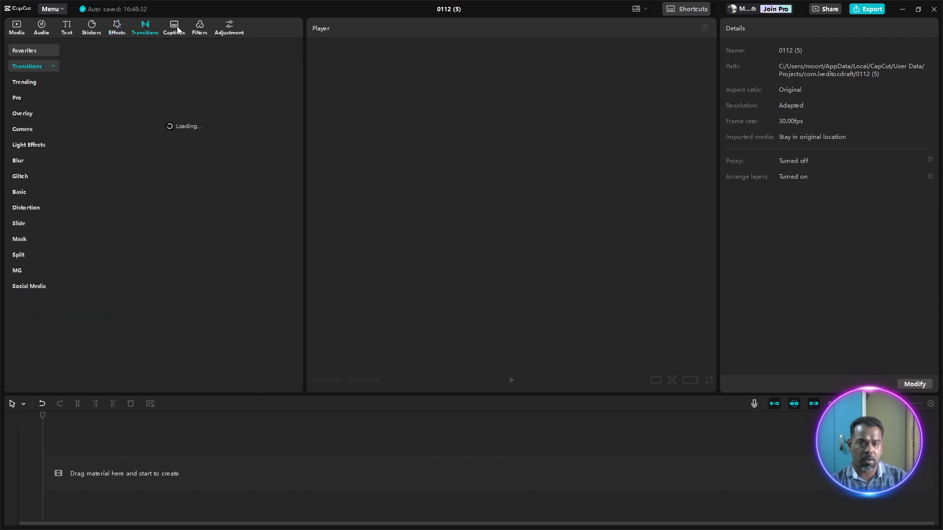
{"action": "left_click", "coordinate": [175, 28]}
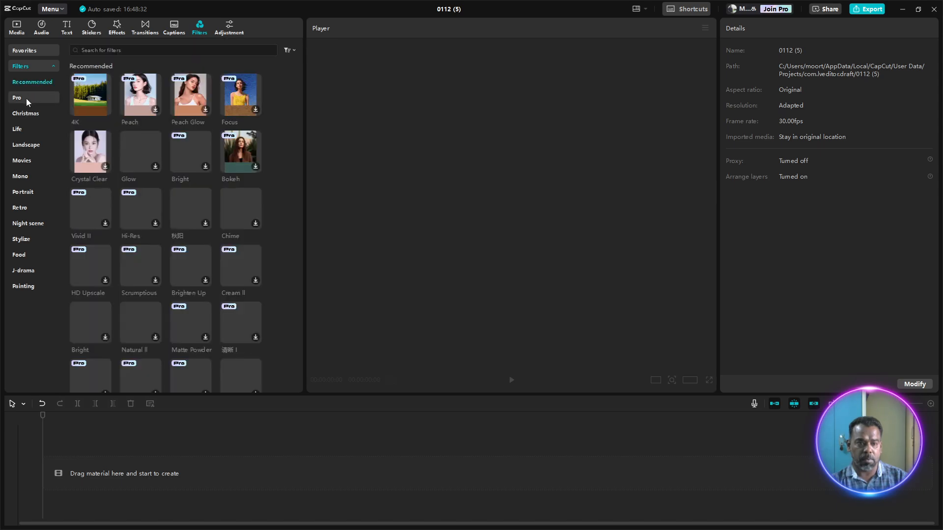
{"action": "left_click", "coordinate": [26, 98]}
{"action": "left_click", "coordinate": [22, 115]}
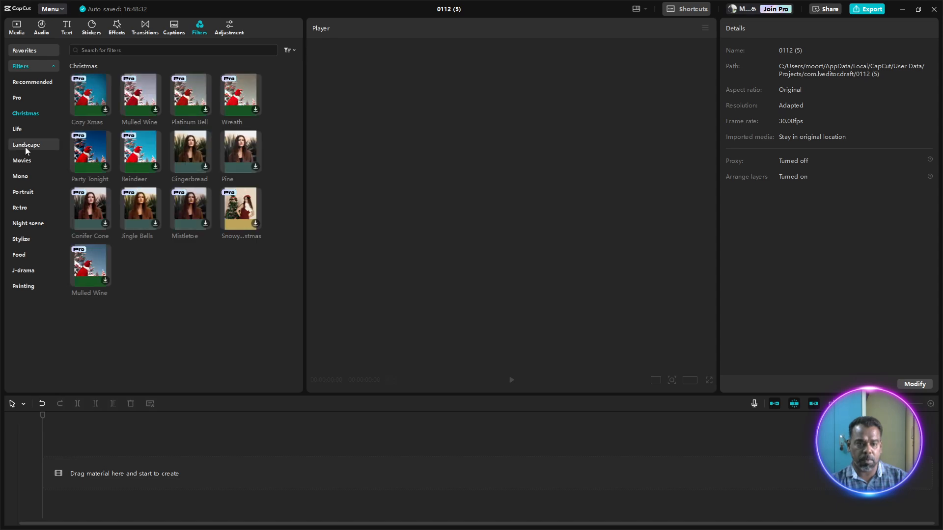
Import jack-1 to jack-4, bunny-3, bunny-4 and the two 10-seconds-of-silence Jack and Bunny videos from Downloads, and clear the media selection
{"action": "left_click", "coordinate": [16, 27]}
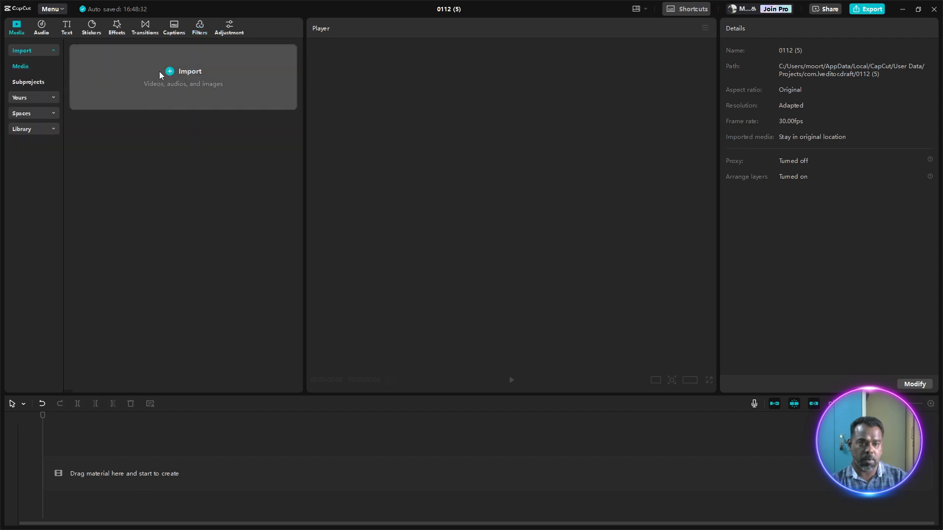
{"action": "left_click", "coordinate": [178, 76]}
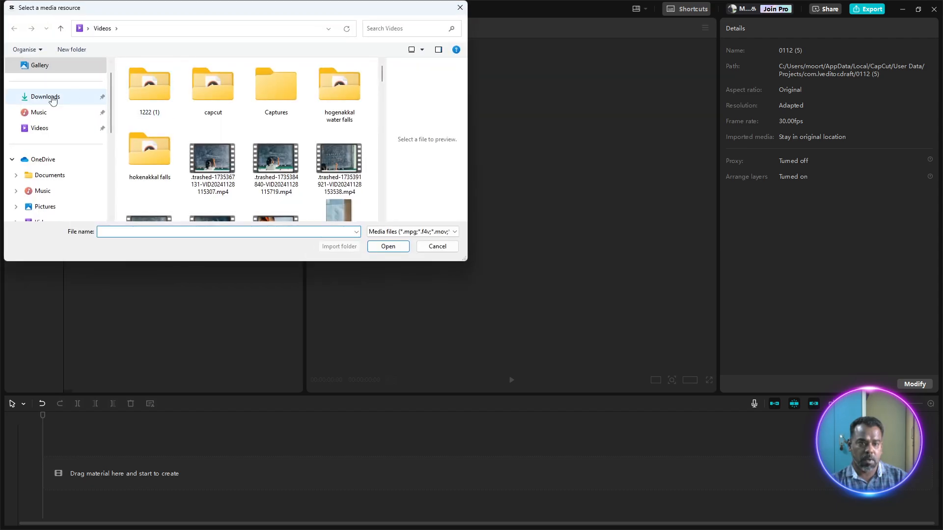
{"action": "left_click", "coordinate": [45, 97]}
{"action": "scroll", "coordinate": [324, 147], "scroll_direction": "down", "scroll_amount": 2}
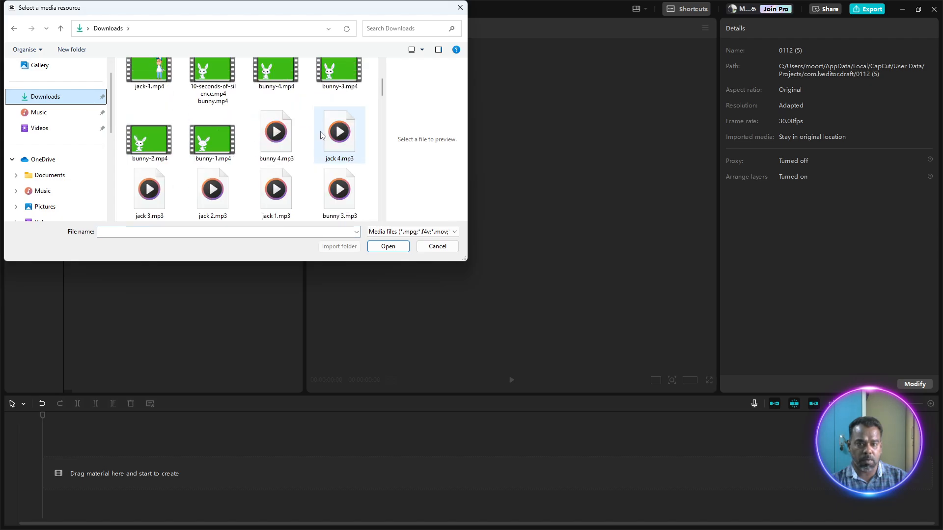
{"action": "scroll", "coordinate": [275, 152], "scroll_direction": "up", "scroll_amount": 3}
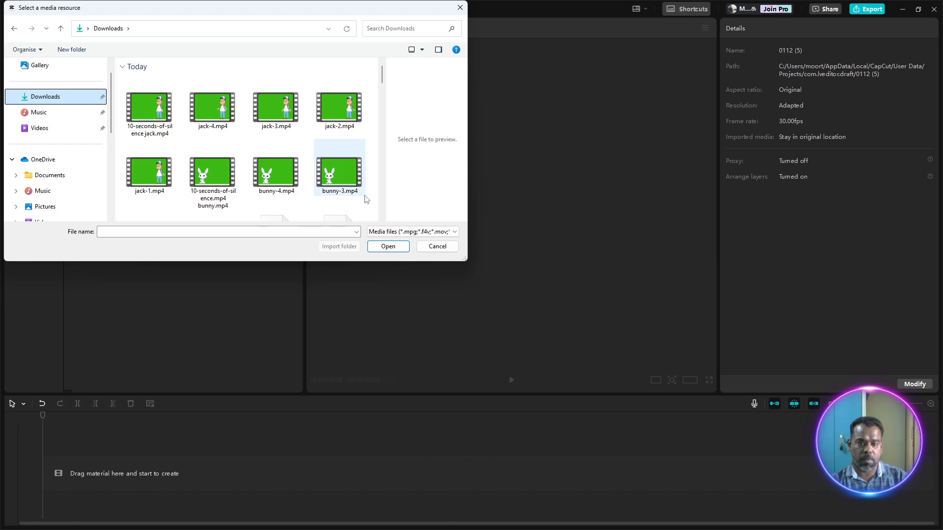
{"action": "scroll", "coordinate": [296, 149], "scroll_direction": "down", "scroll_amount": 5}
{"action": "scroll", "coordinate": [296, 150], "scroll_direction": "up", "scroll_amount": 5}
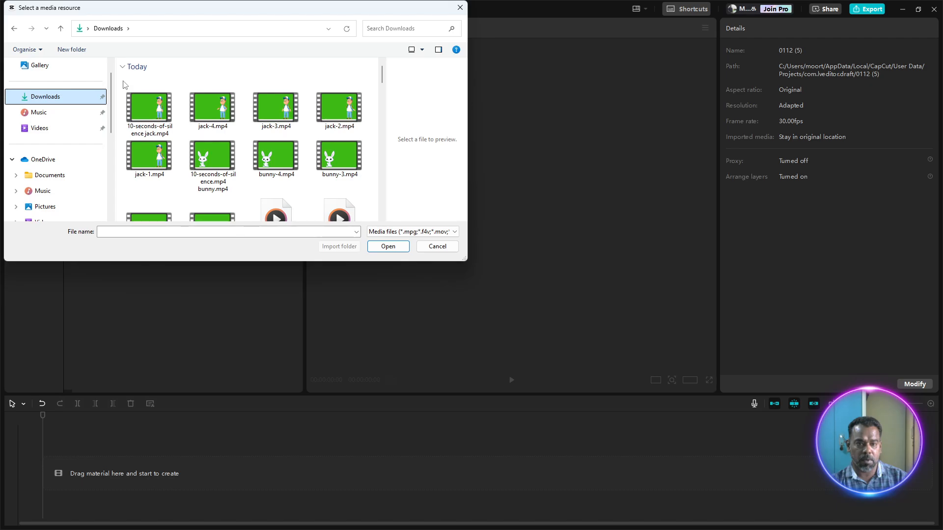
{"action": "left_click_drag", "start_coordinate": [125, 85], "coordinate": [348, 193]}
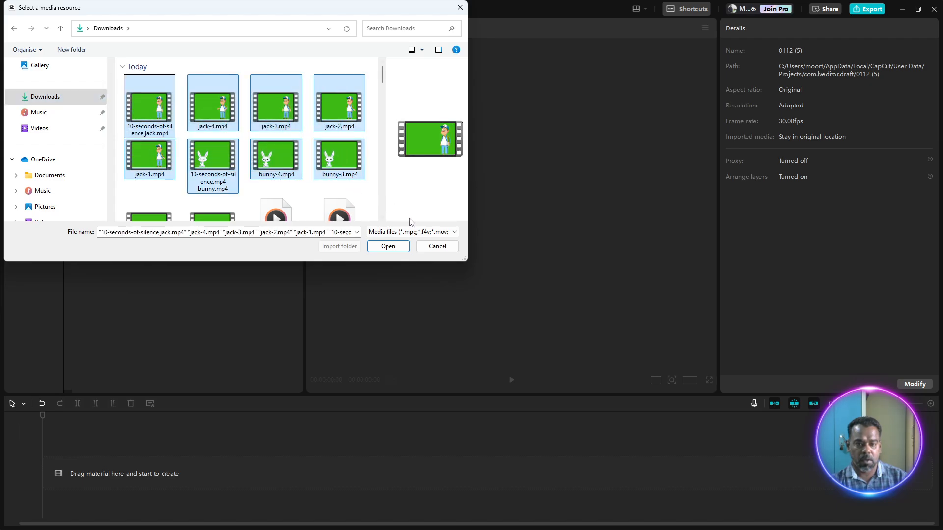
{"action": "left_click", "coordinate": [388, 251]}
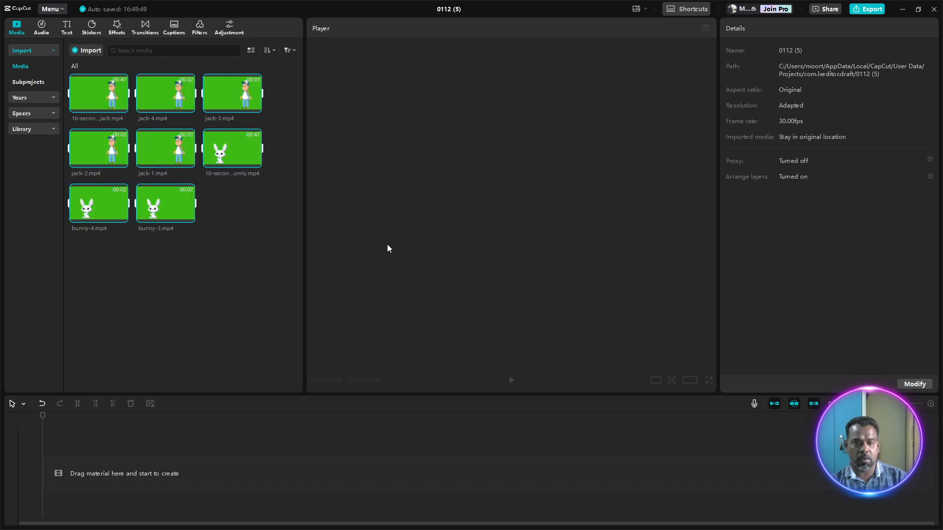
{"action": "left_click", "coordinate": [220, 272]}
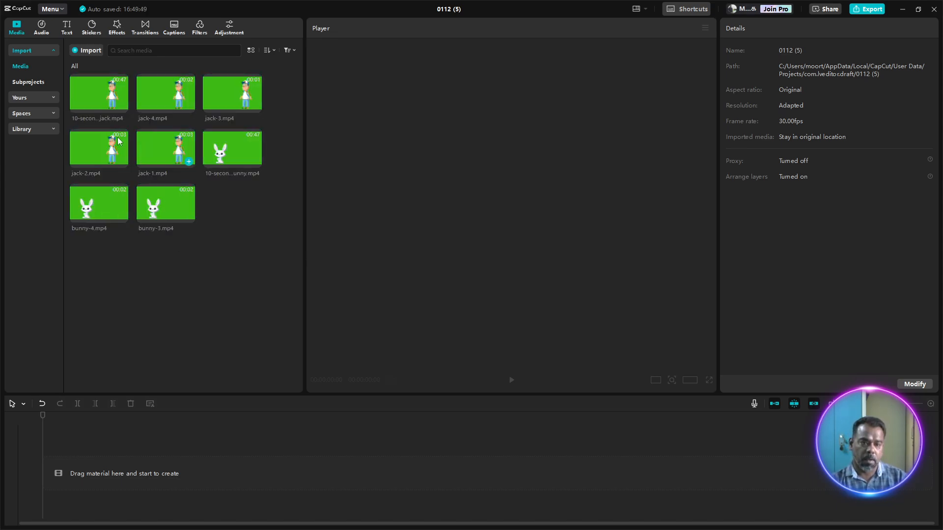
Preview the imported 10-seconds-of-silence Jack and Bunny clips, jack-1, bunny-3 and bunny-4
{"action": "left_click", "coordinate": [102, 101]}
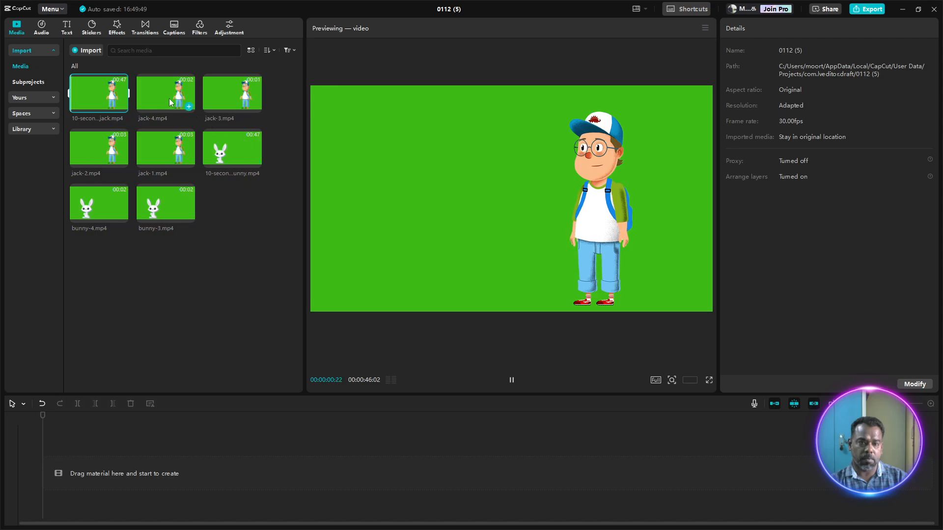
{"action": "left_click", "coordinate": [231, 149]}
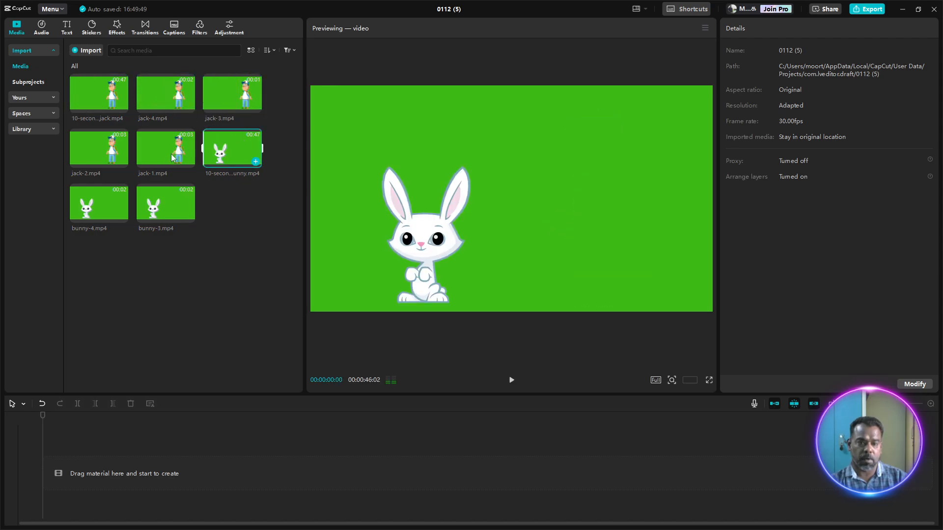
{"action": "left_click", "coordinate": [155, 152]}
{"action": "left_click", "coordinate": [169, 200]}
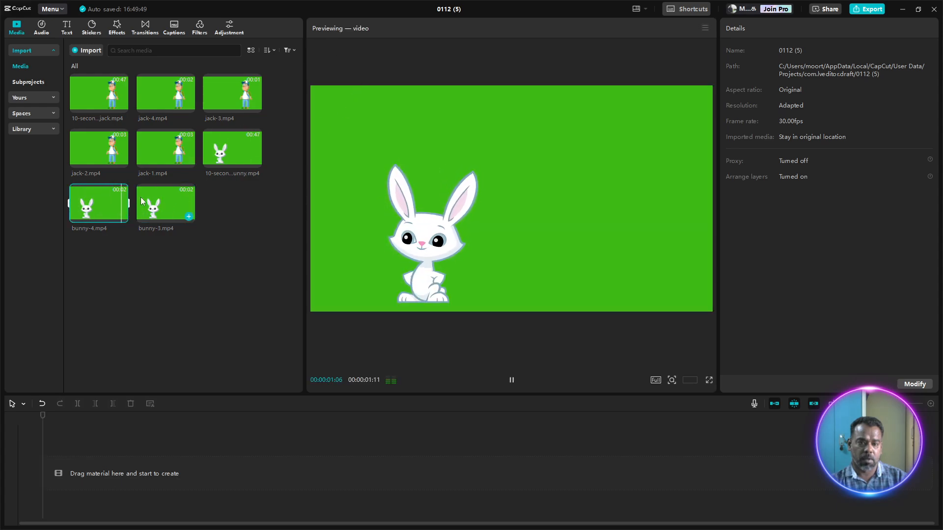
{"action": "left_click", "coordinate": [94, 208]}
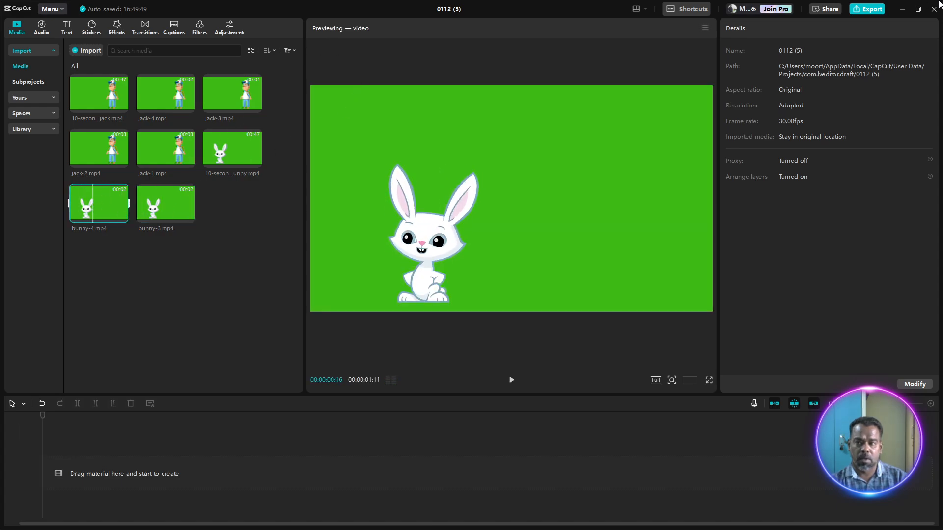
Minimize CapCut, switch to Chrome, search Google for canva in a new tab and open the Canva website
{"action": "left_click", "coordinate": [902, 9]}
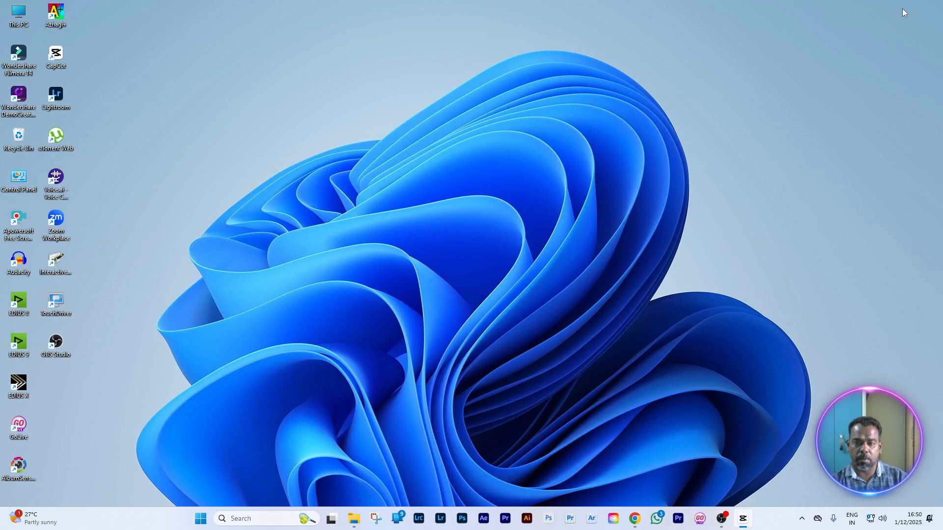
{"action": "left_click", "coordinate": [634, 519]}
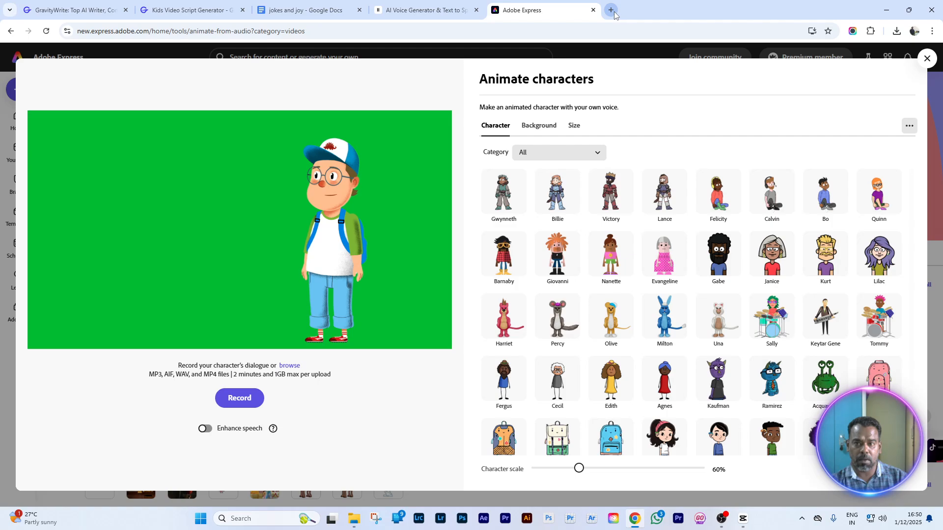
{"action": "left_click", "coordinate": [611, 10]}
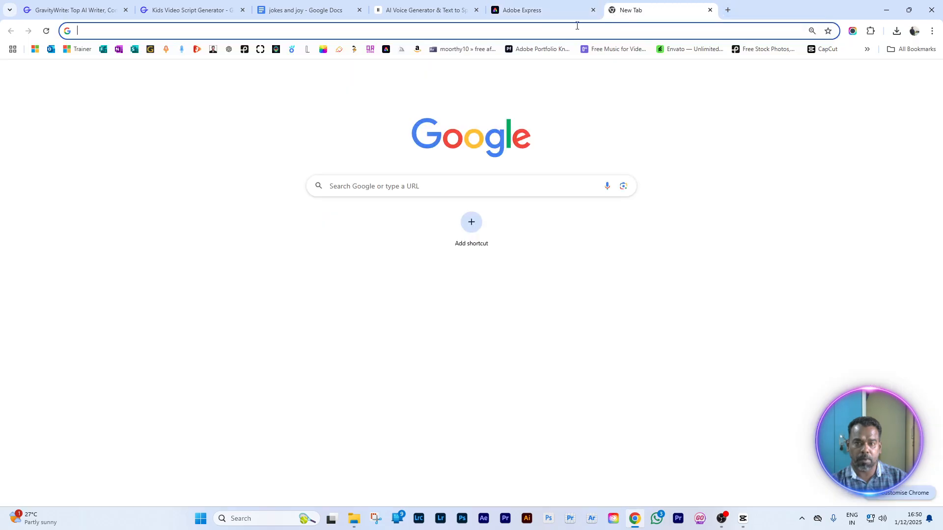
{"action": "left_click", "coordinate": [367, 187]}
{"action": "type", "text": "c"}
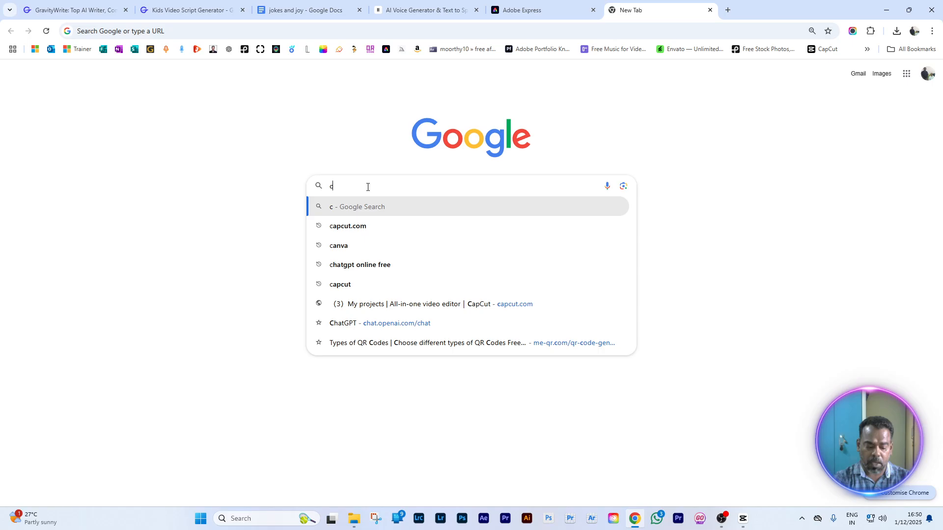
{"action": "type", "text": "an"}
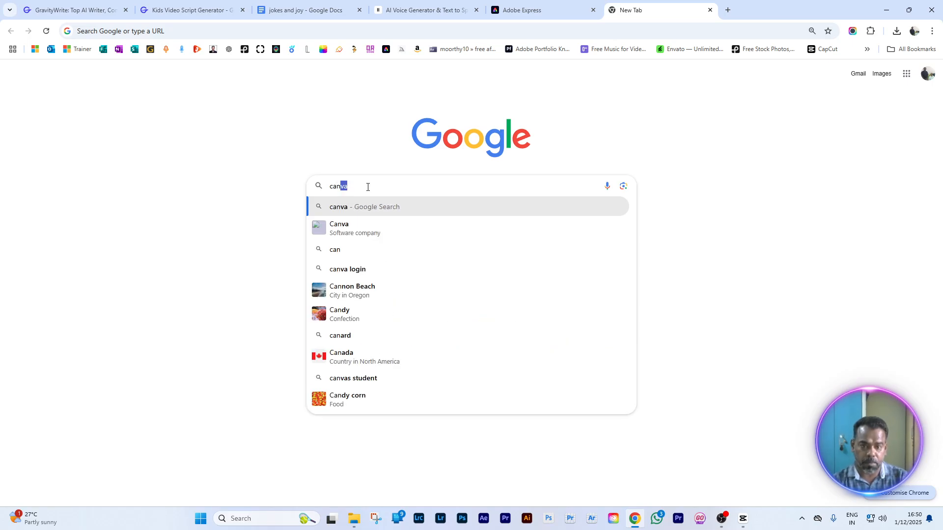
{"action": "left_click", "coordinate": [364, 208]}
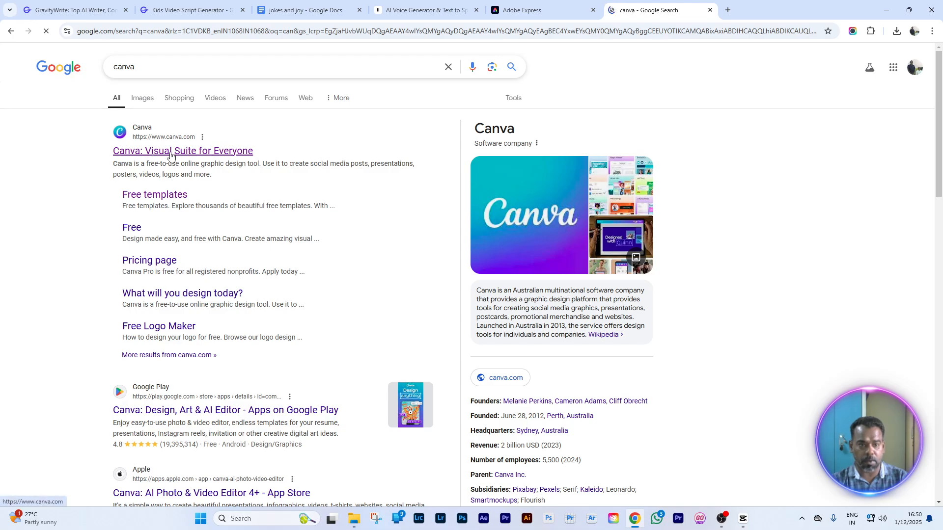
{"action": "left_click", "coordinate": [171, 155]}
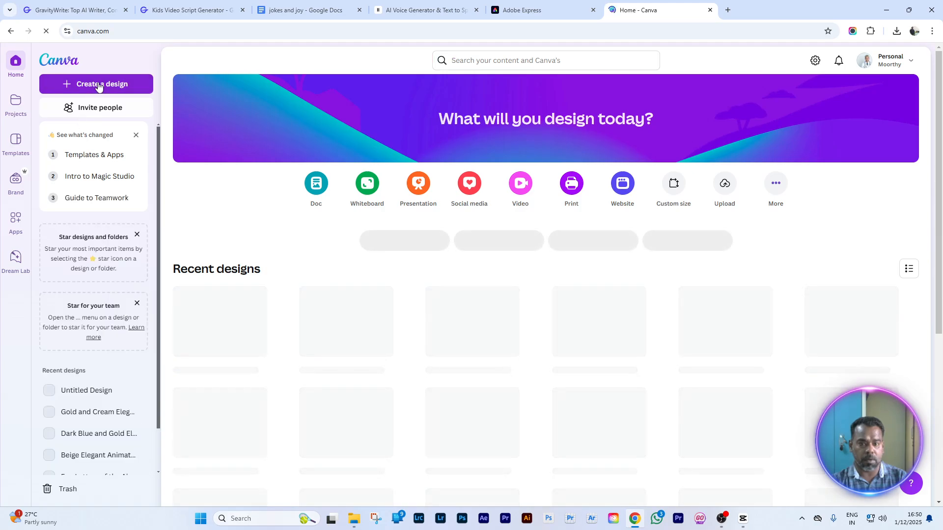
Create a blank Video (1080p) design and list all graphics elements matching "backyard background"
{"action": "left_click", "coordinate": [99, 85]}
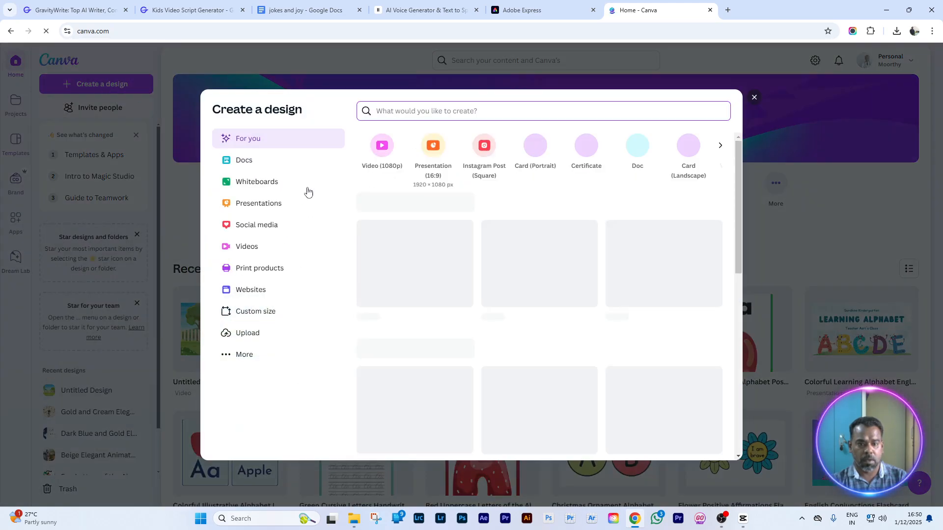
{"action": "left_click", "coordinate": [386, 160]}
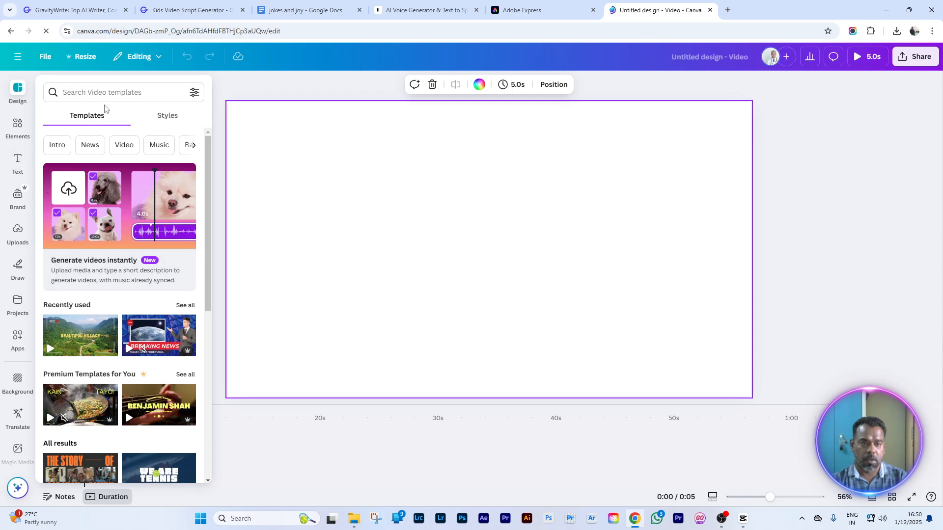
{"action": "left_click", "coordinate": [19, 127]}
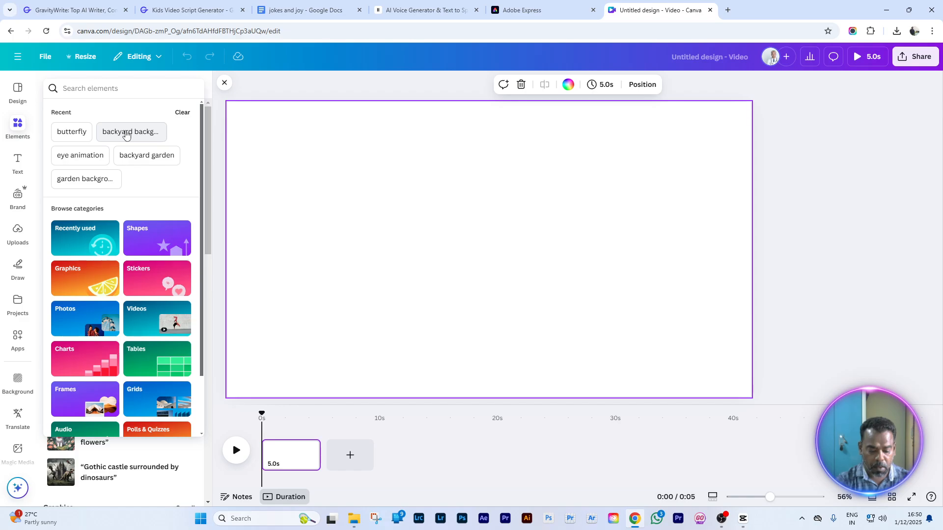
{"action": "type", "text": "bacy"}
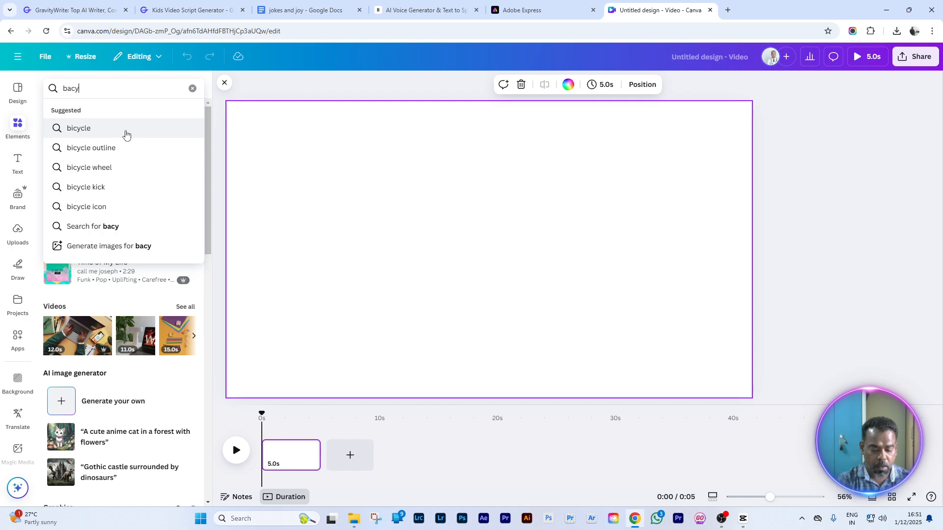
{"action": "key", "text": "BackSpace"}
{"action": "type", "text": "ky"}
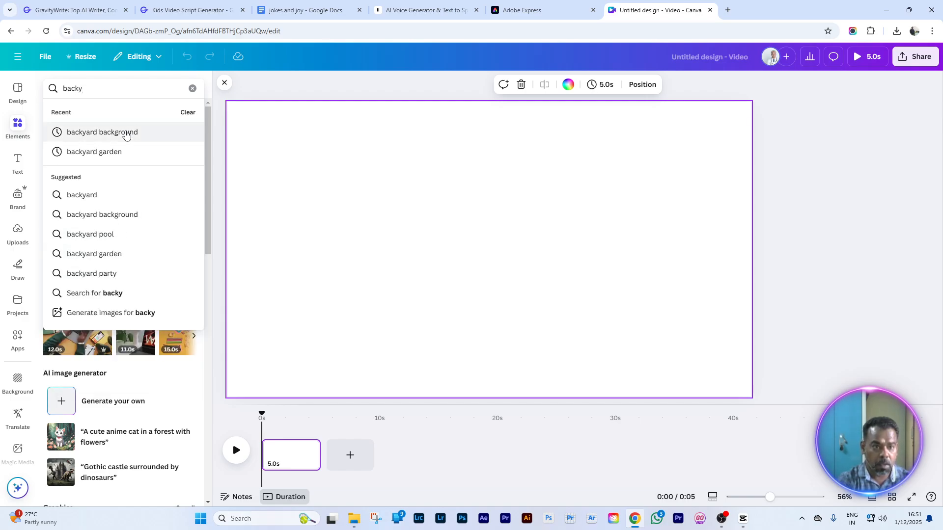
{"action": "type", "text": "rad"}
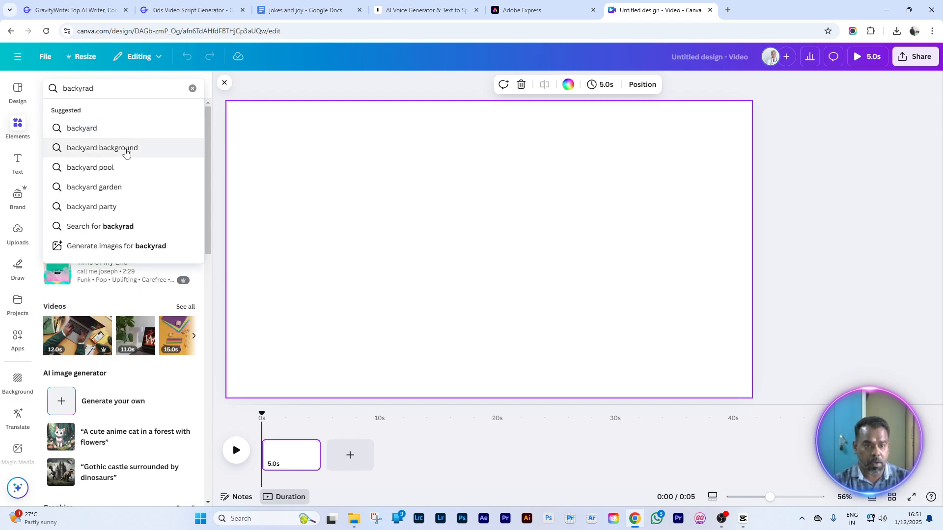
{"action": "left_click", "coordinate": [126, 148]}
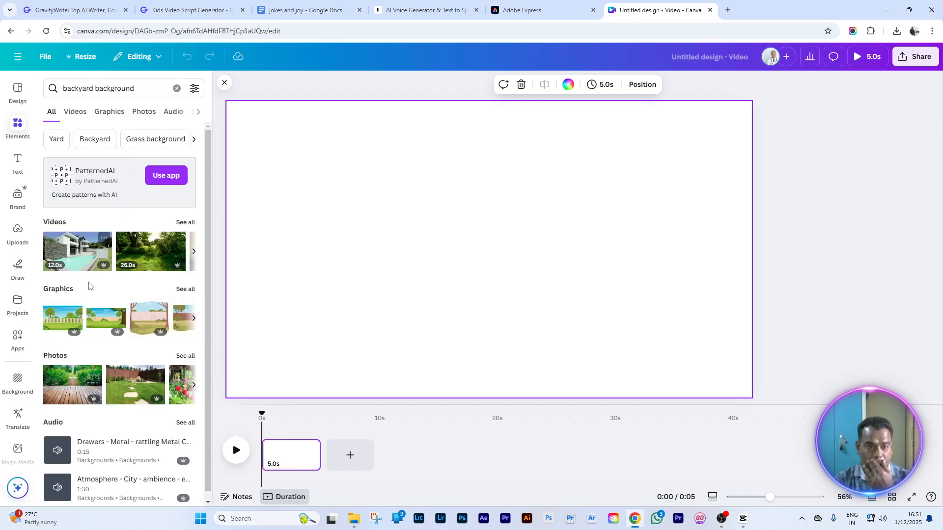
{"action": "left_click", "coordinate": [186, 289]}
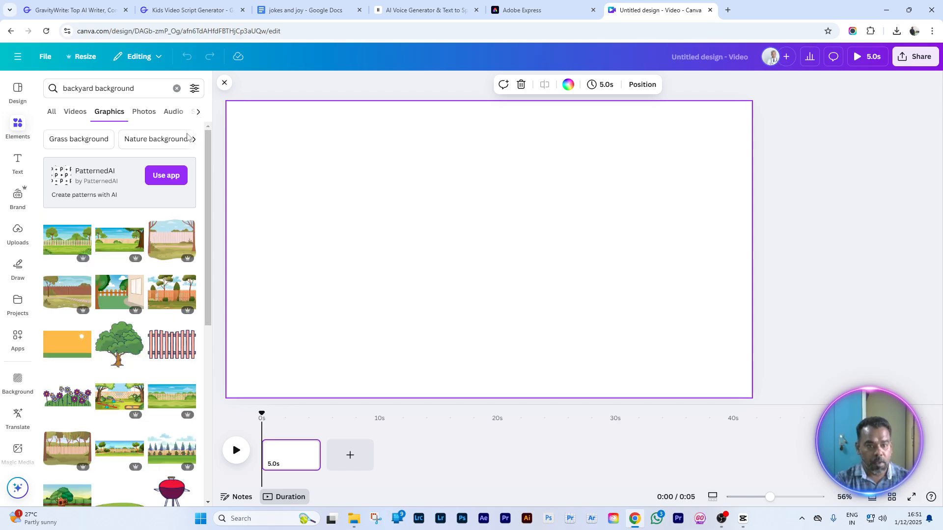
Try limiting the backyard background results to animated elements, check the graphics, and clear the Animated filter
{"action": "left_click", "coordinate": [194, 89]}
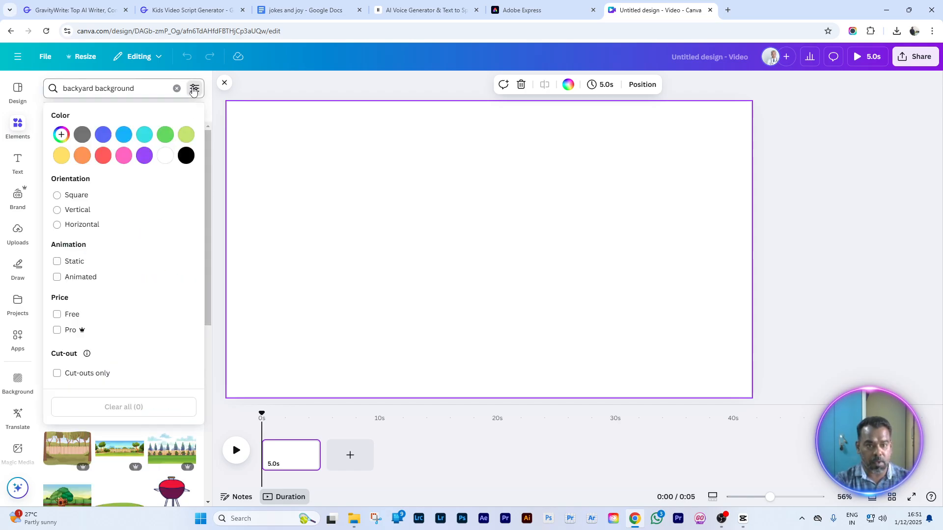
{"action": "left_click", "coordinate": [64, 278]}
{"action": "left_click", "coordinate": [123, 469]}
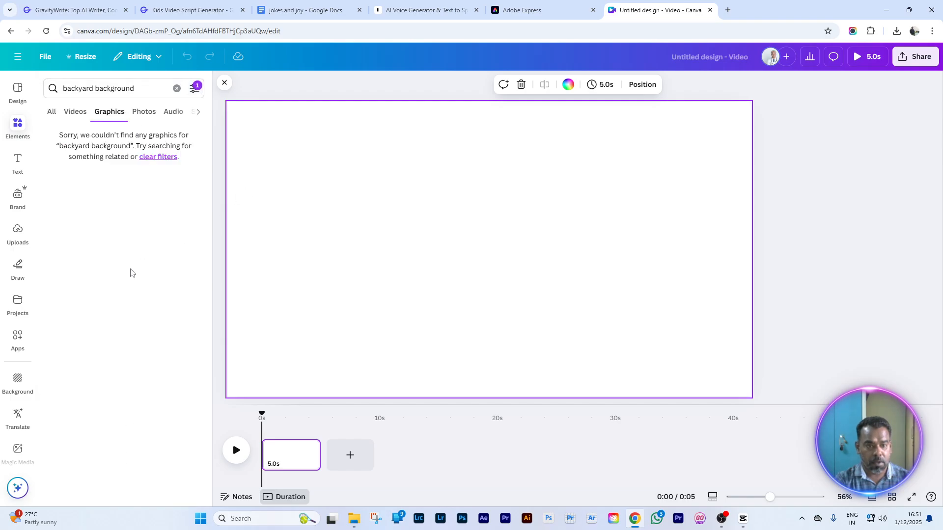
{"action": "left_click", "coordinate": [53, 112]}
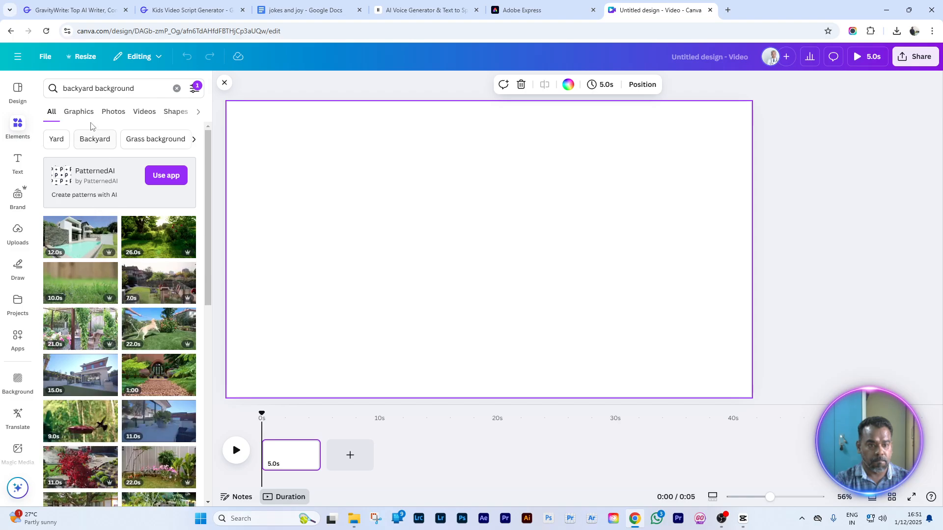
{"action": "left_click", "coordinate": [84, 113]}
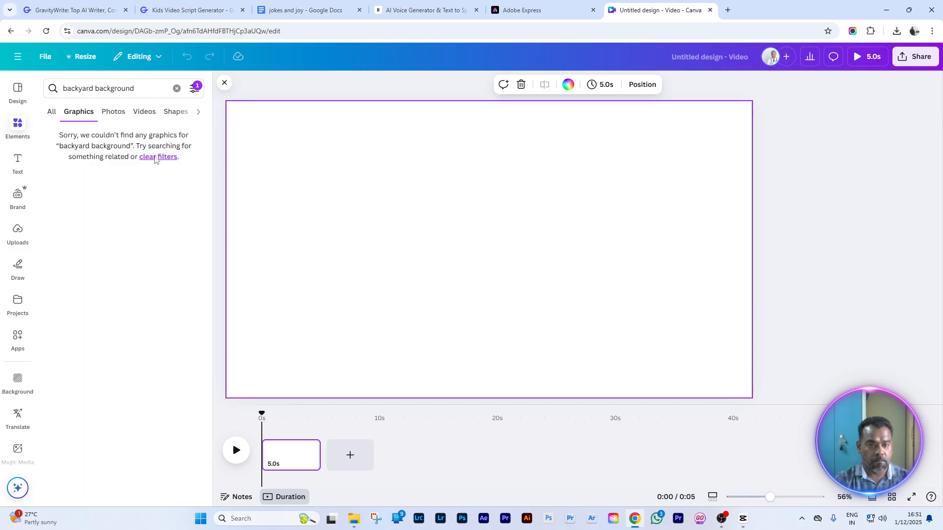
{"action": "left_click", "coordinate": [195, 88]}
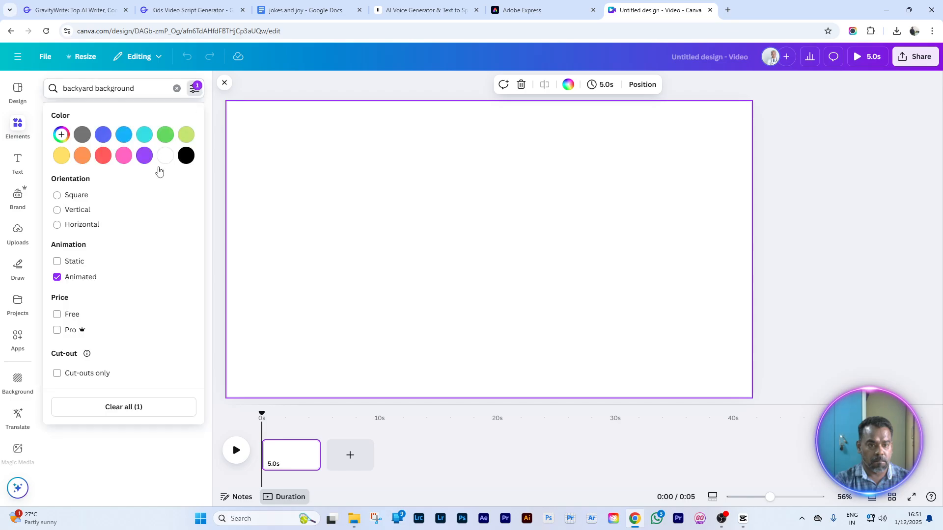
{"action": "left_click", "coordinate": [57, 277]}
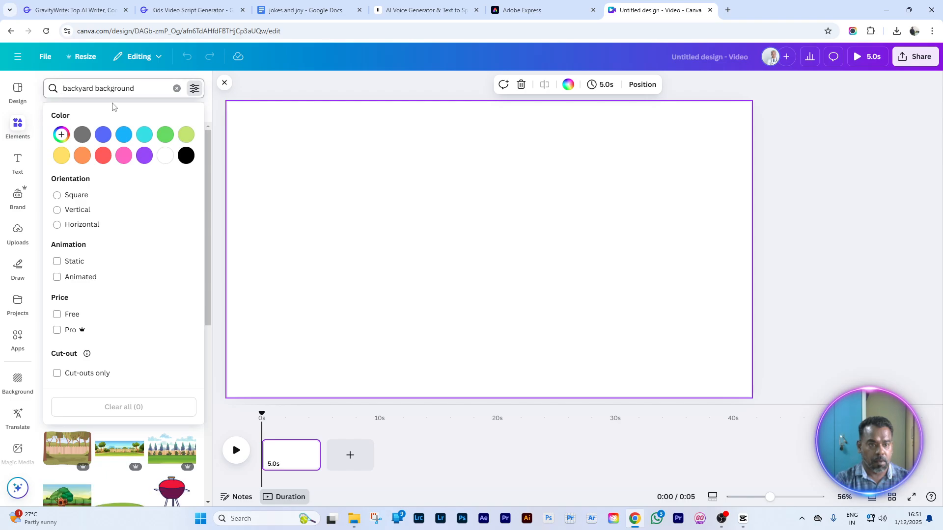
{"action": "left_click", "coordinate": [135, 445]}
Place four candidate backyard fence graphics on the page, and add the rainbow backyard with a bench from the Magic Recommendations
{"action": "left_click", "coordinate": [172, 449]}
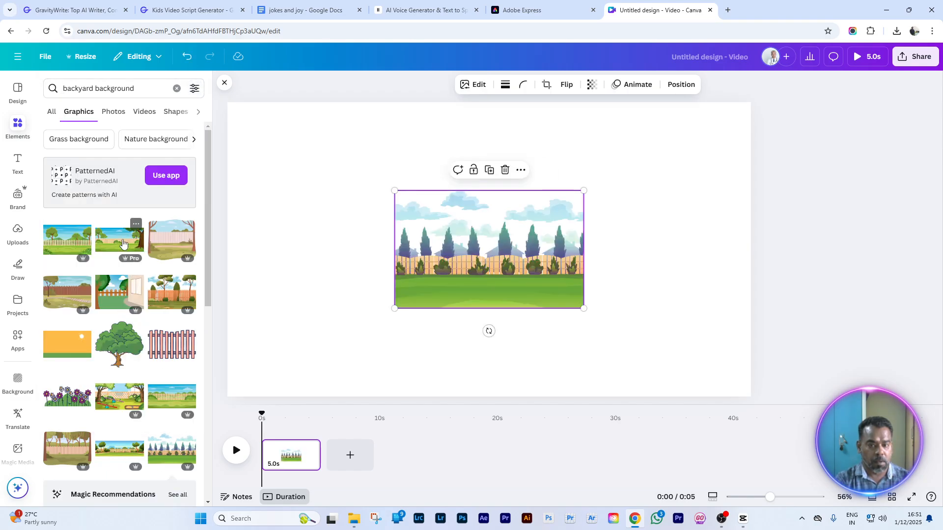
{"action": "left_click", "coordinate": [153, 235]}
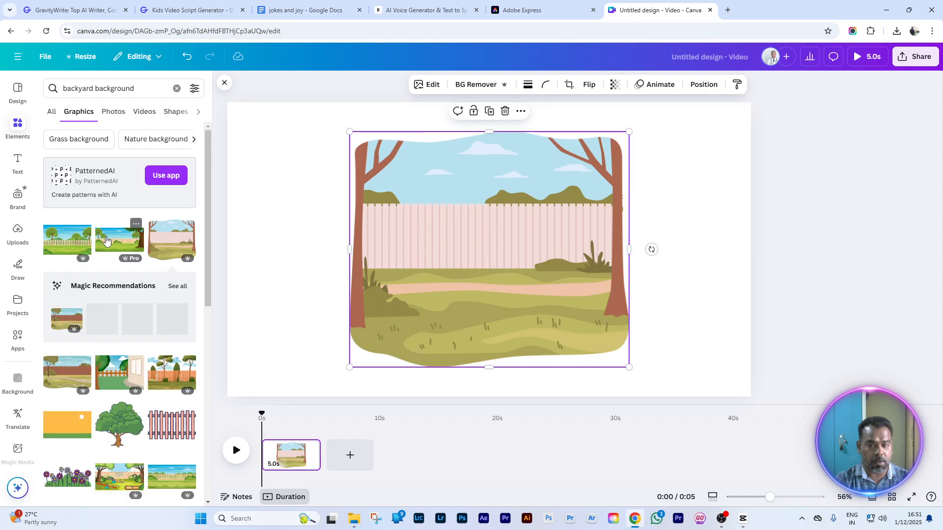
{"action": "left_click", "coordinate": [106, 240]}
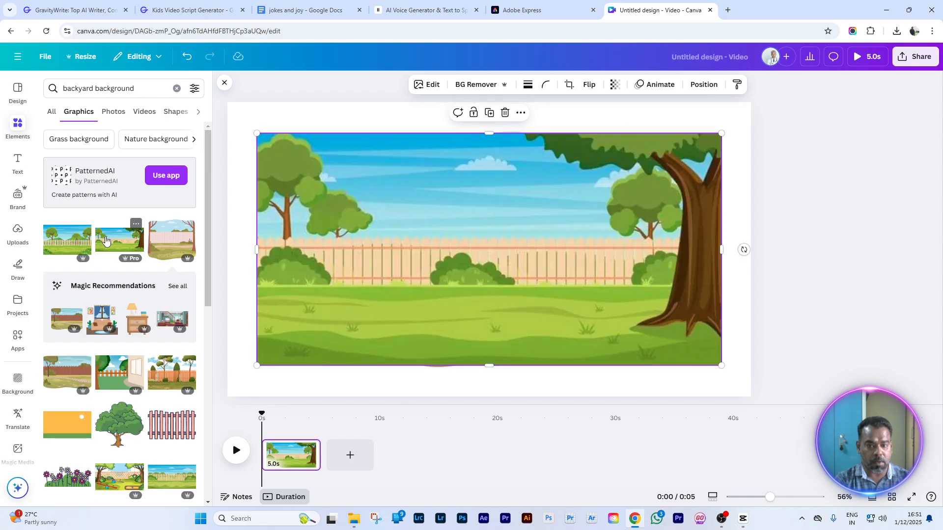
{"action": "left_click", "coordinate": [66, 239]}
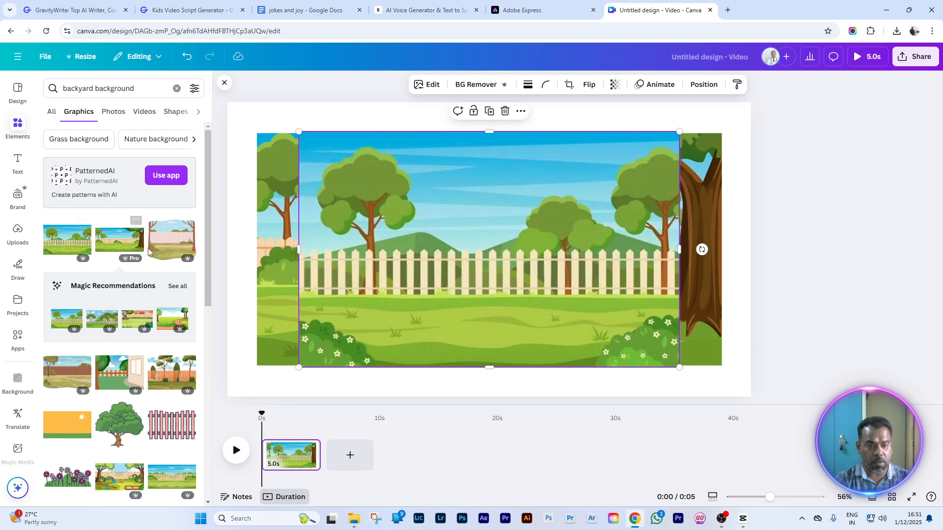
{"action": "left_click", "coordinate": [177, 288]}
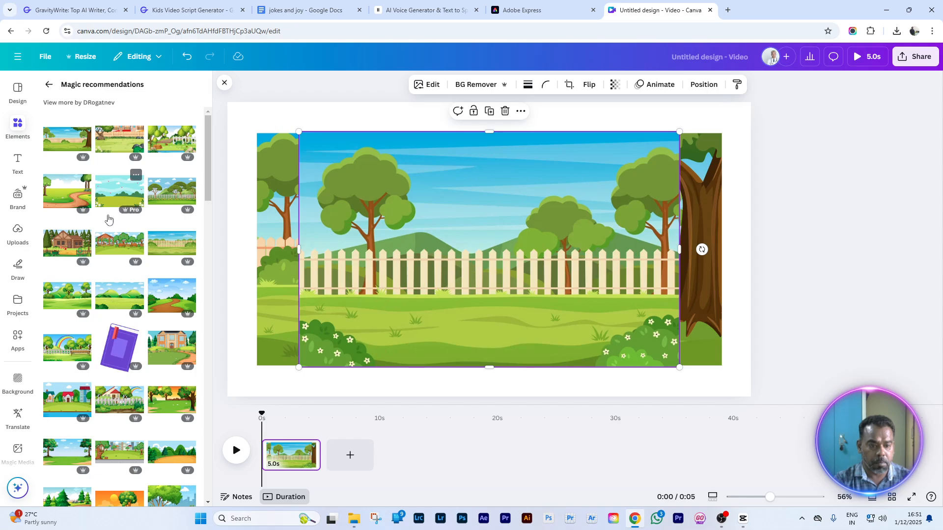
{"action": "left_click", "coordinate": [74, 350]}
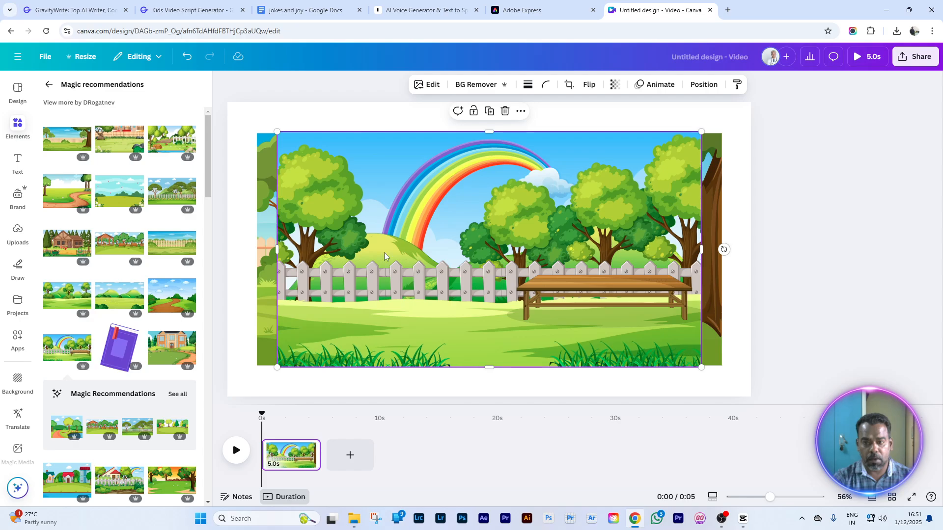
Move the rainbow backyard aside and delete the white picket fence, large tree and pink fence backgrounds beneath it
{"action": "left_click_drag", "start_coordinate": [477, 231], "coordinate": [591, 265]}
{"action": "left_click", "coordinate": [327, 241]}
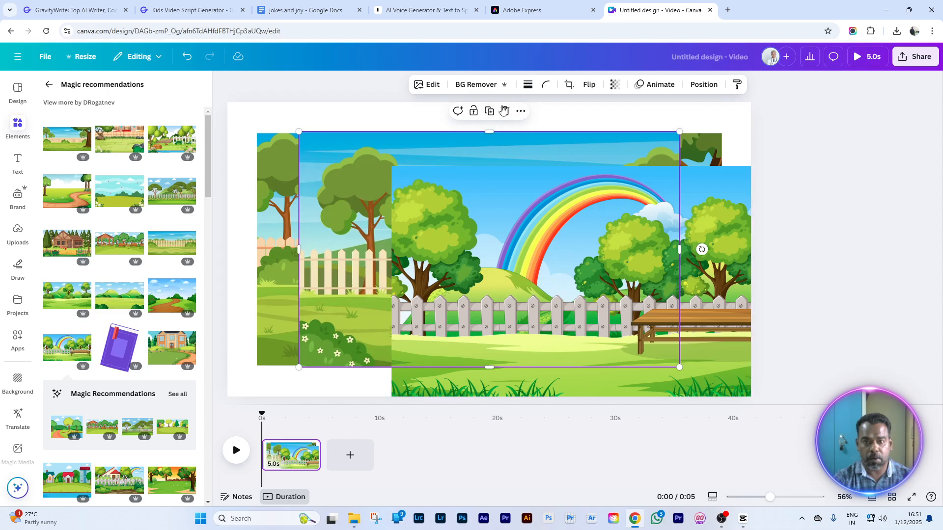
{"action": "left_click", "coordinate": [504, 111]}
{"action": "left_click", "coordinate": [334, 198]}
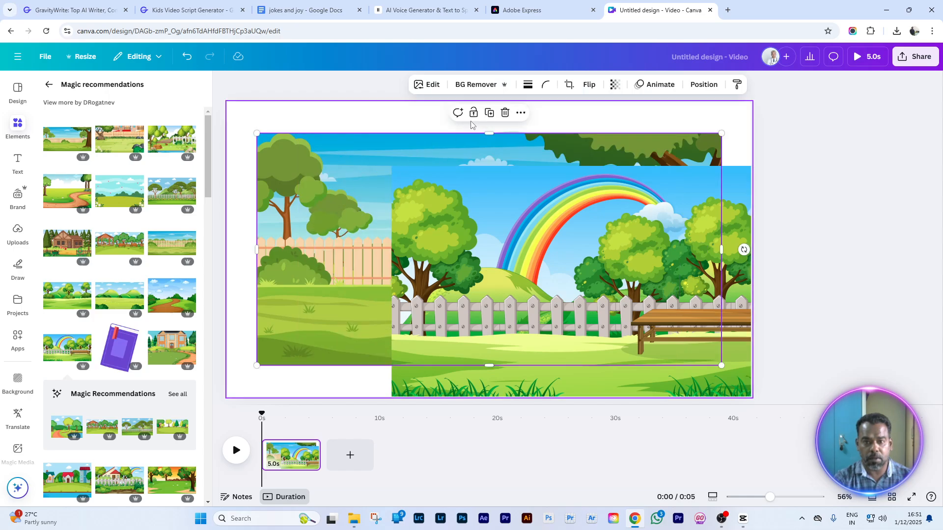
{"action": "left_click", "coordinate": [505, 113]}
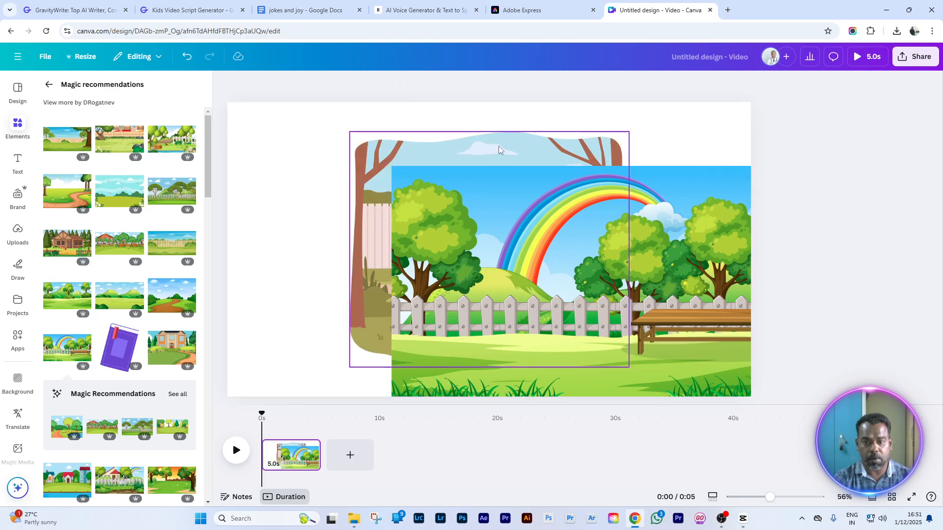
{"action": "left_click", "coordinate": [406, 159]}
{"action": "left_click", "coordinate": [505, 112]}
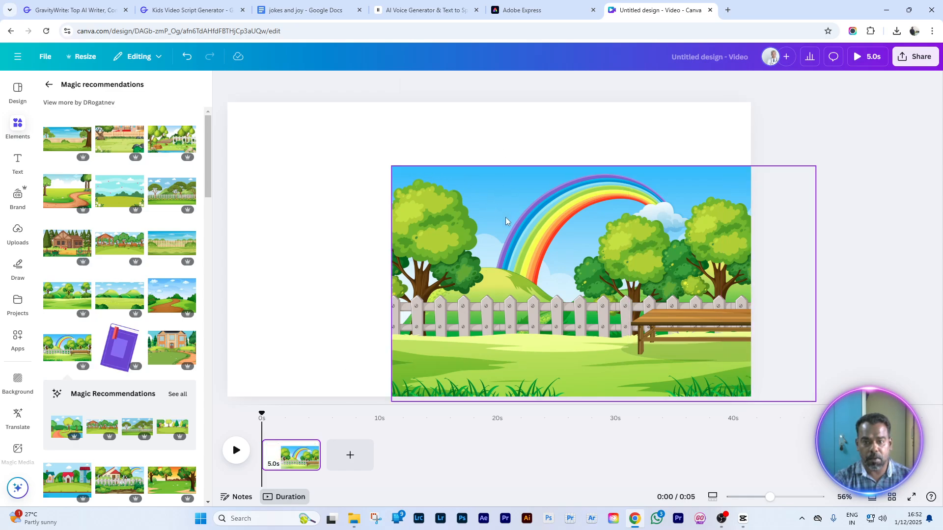
Move the rainbow backyard graphic to the page's upper-left corner and enlarge it to cover the whole page
{"action": "left_click_drag", "start_coordinate": [505, 217], "coordinate": [348, 156]}
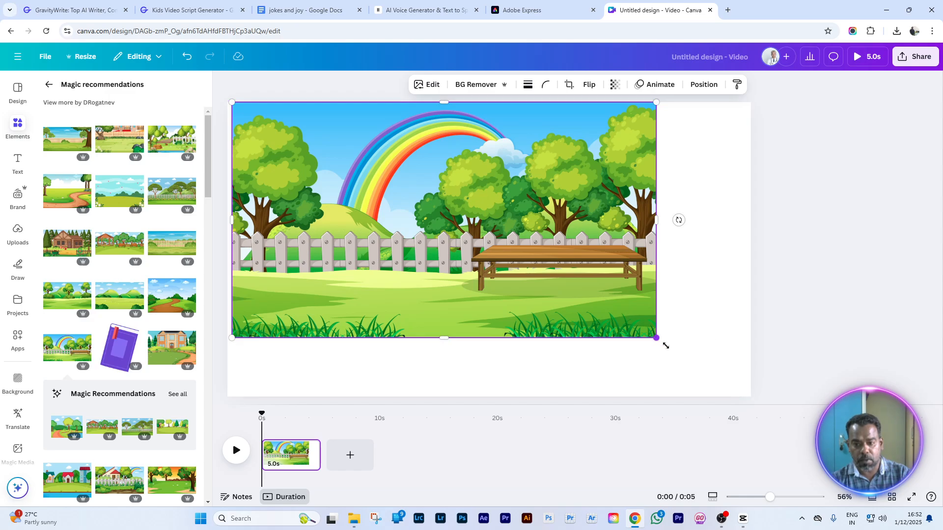
{"action": "left_click_drag", "start_coordinate": [666, 346], "coordinate": [750, 397]}
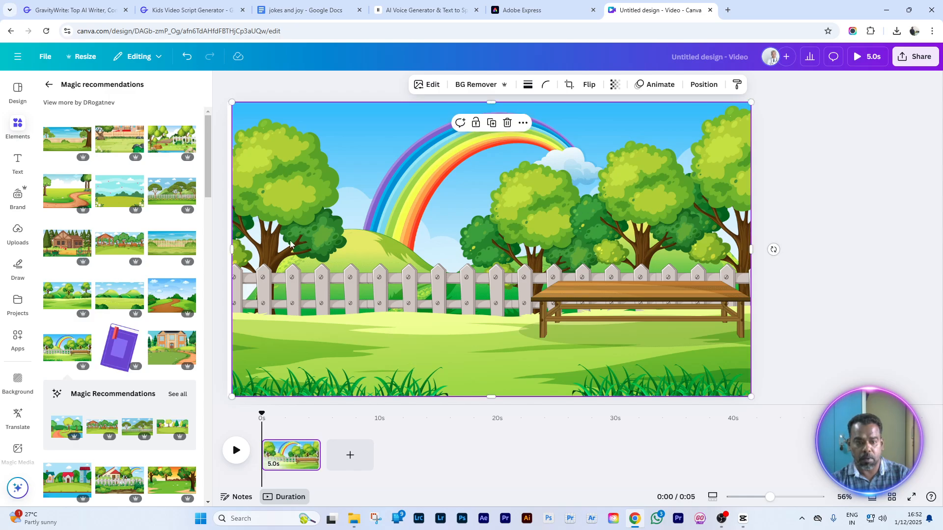
{"action": "left_click_drag", "start_coordinate": [231, 249], "coordinate": [227, 248]}
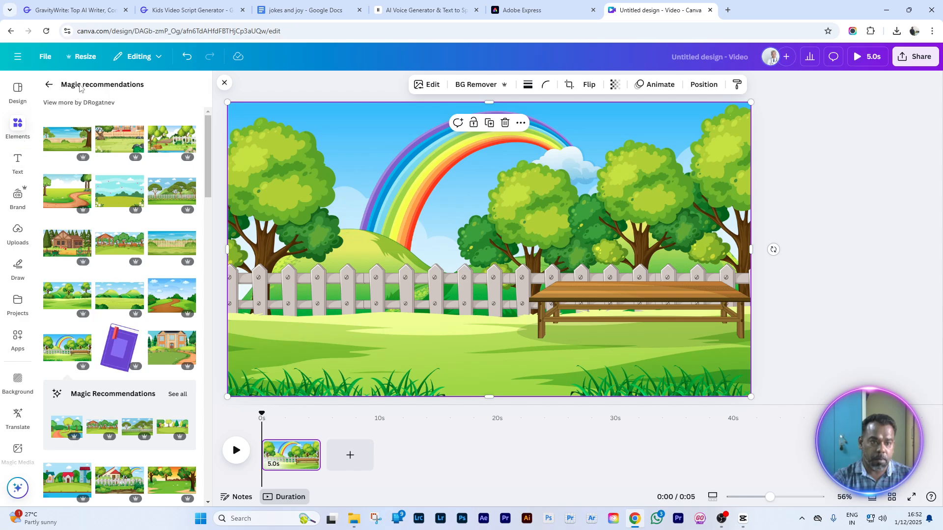
Upload the video bunny-1.mp4 from the Downloads folder to the design's uploads
{"action": "left_click", "coordinate": [18, 236]}
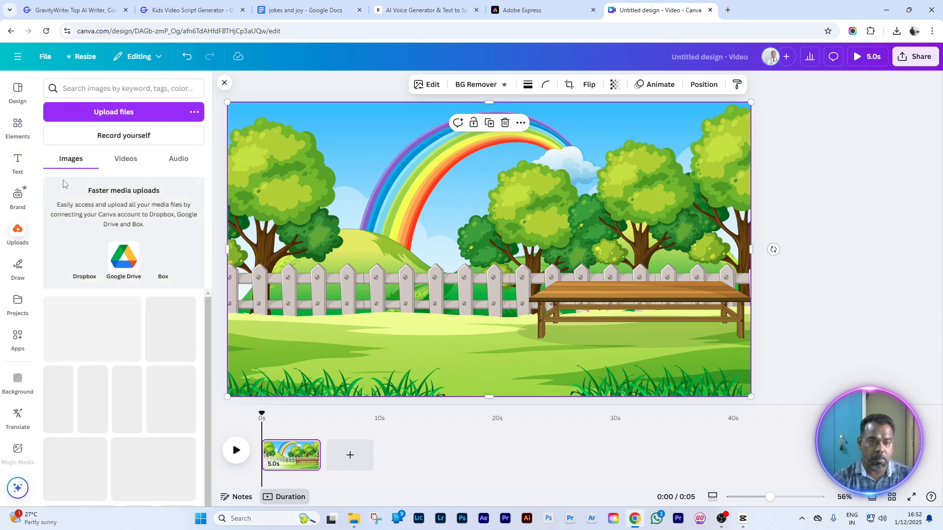
{"action": "left_click", "coordinate": [118, 114]}
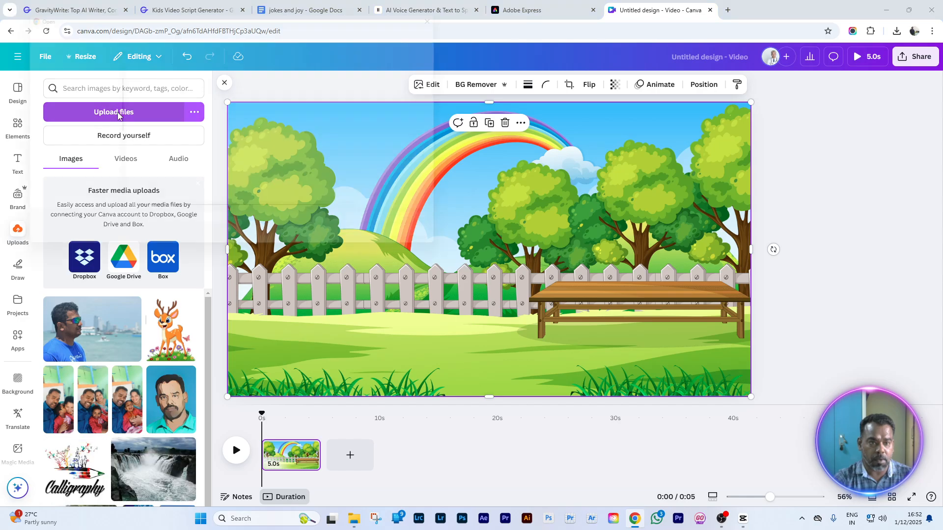
{"action": "left_click", "coordinate": [59, 98]}
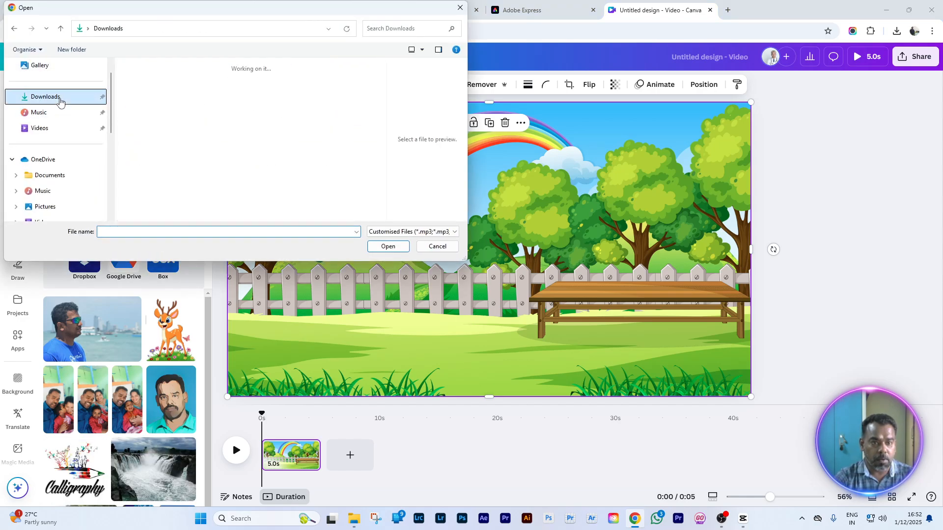
{"action": "scroll", "coordinate": [230, 121], "scroll_direction": "up", "scroll_amount": 10}
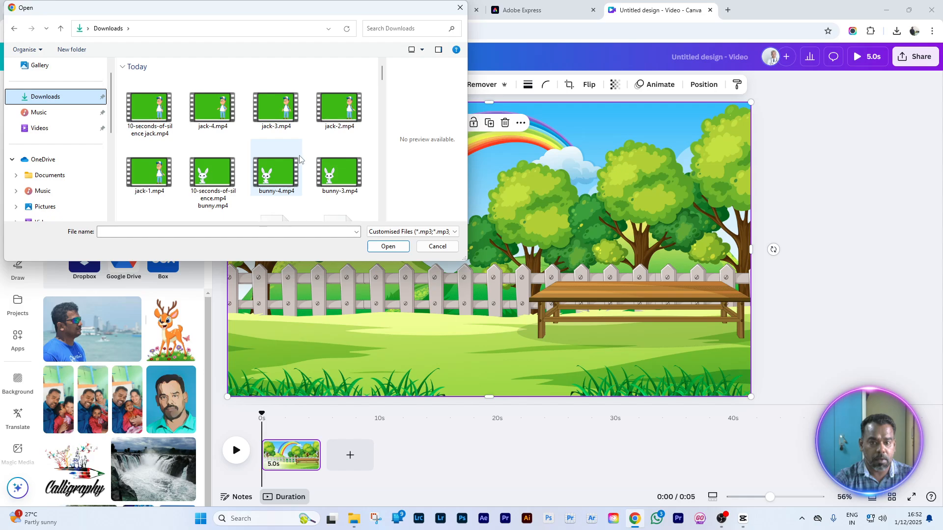
{"action": "scroll", "coordinate": [273, 128], "scroll_direction": "down", "scroll_amount": 1}
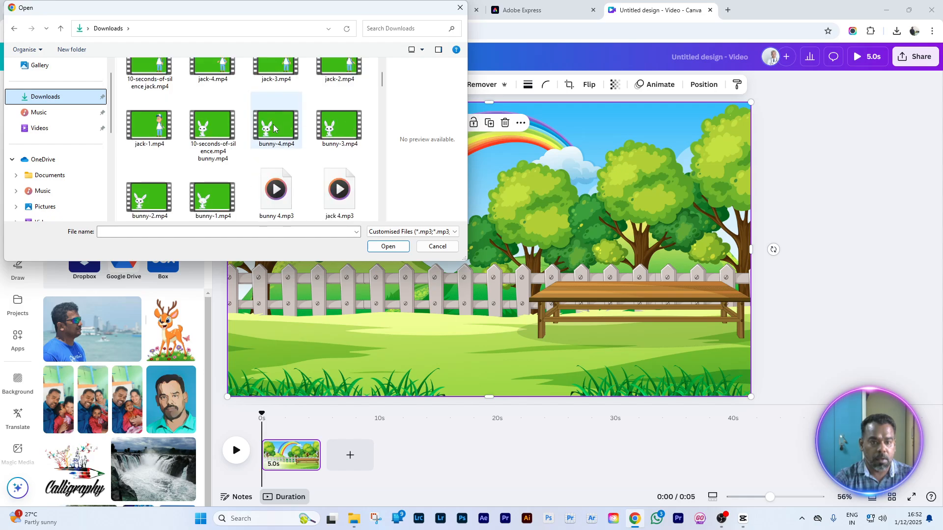
{"action": "left_click", "coordinate": [212, 191]}
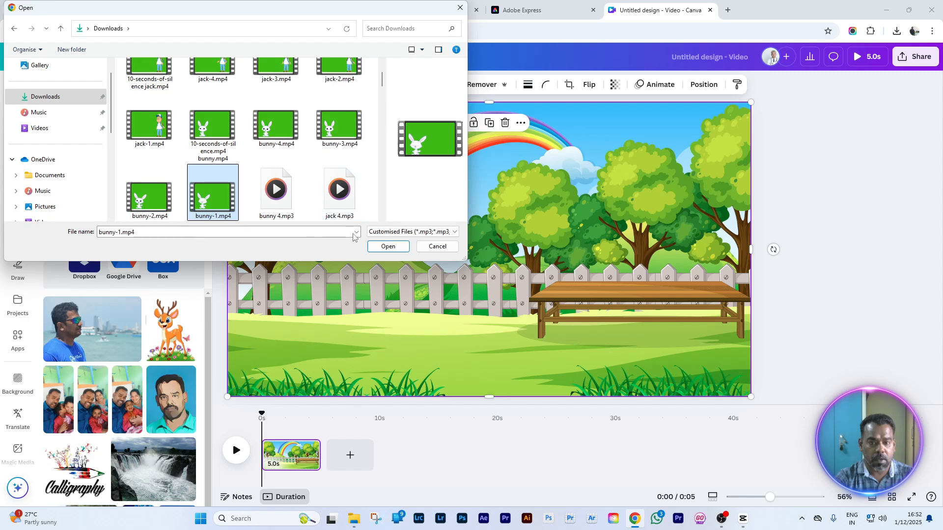
{"action": "left_click", "coordinate": [388, 247]}
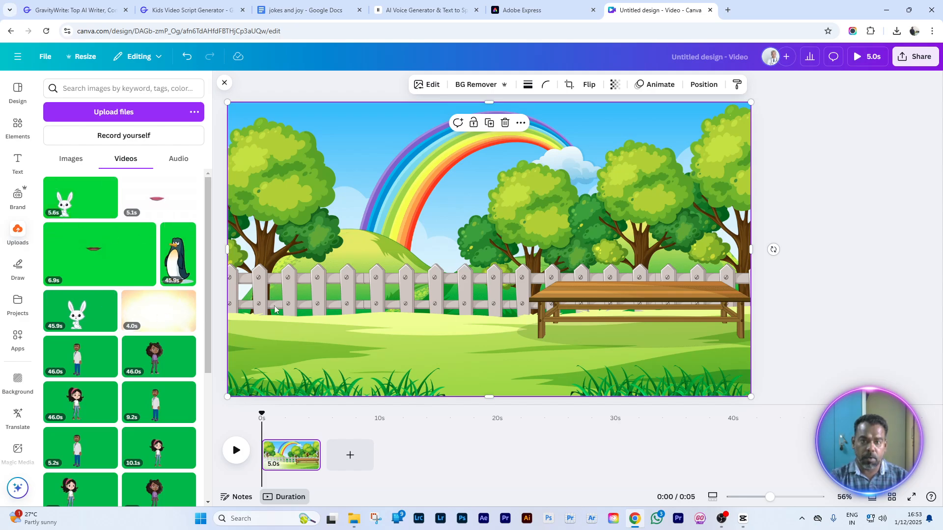
Try placing the uploaded bunny clip over the backyard and removing its green background
{"action": "left_click", "coordinate": [743, 520]}
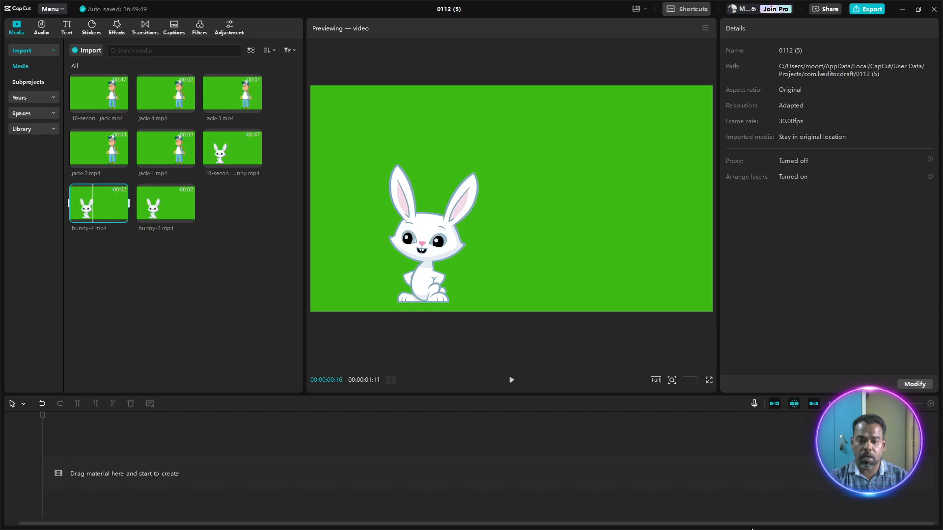
{"action": "left_click", "coordinate": [902, 9]}
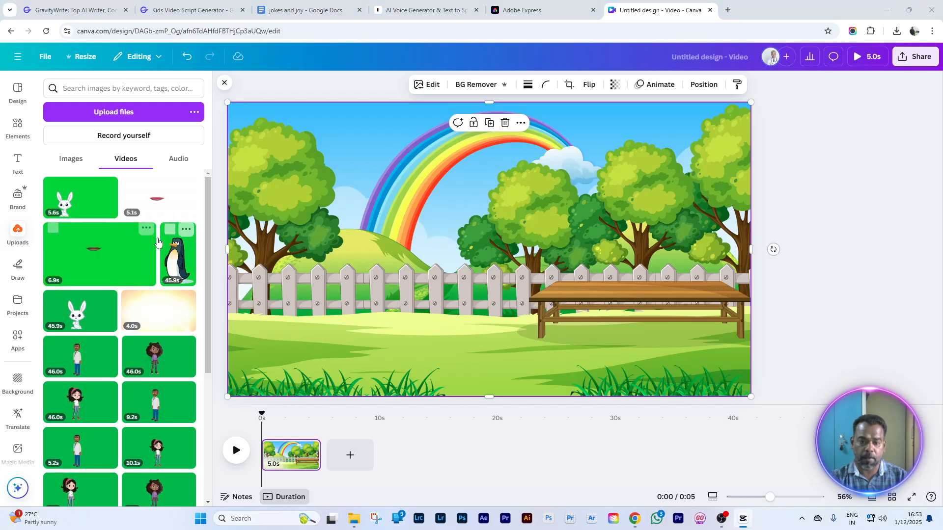
{"action": "left_click", "coordinate": [72, 198]}
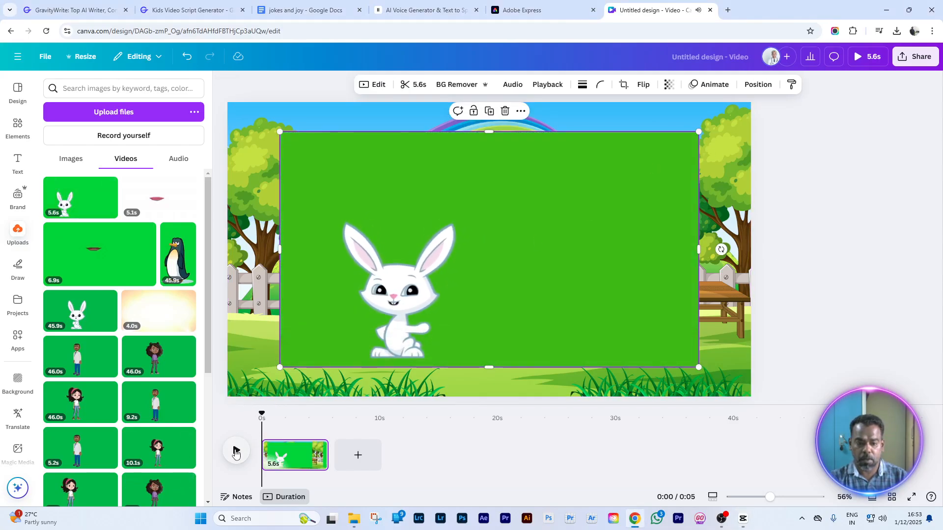
{"action": "left_click", "coordinate": [488, 250]}
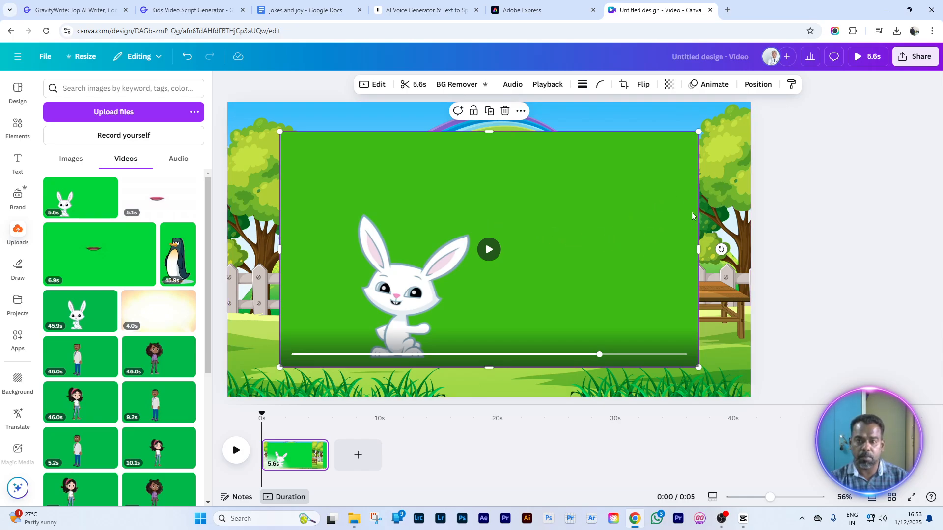
{"action": "left_click", "coordinate": [456, 86]}
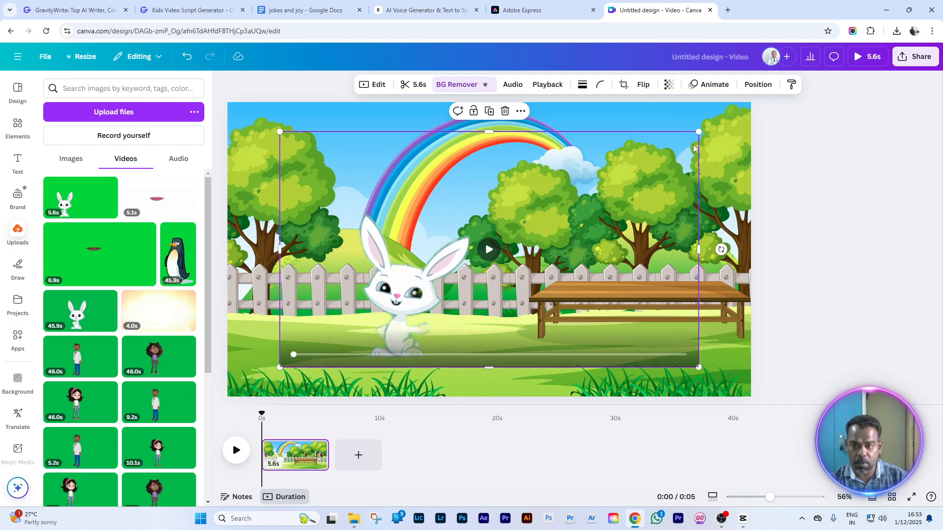
Enlarge the bunny clip up to the page's upper-right corner and shift it left in front of the rainbow
{"action": "left_click_drag", "start_coordinate": [698, 132], "coordinate": [751, 95]}
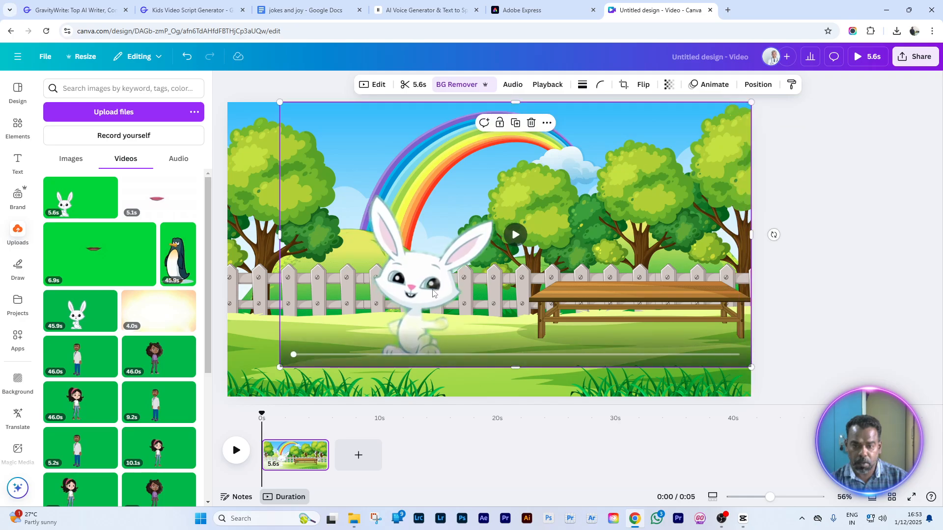
{"action": "left_click_drag", "start_coordinate": [433, 293], "coordinate": [389, 289]}
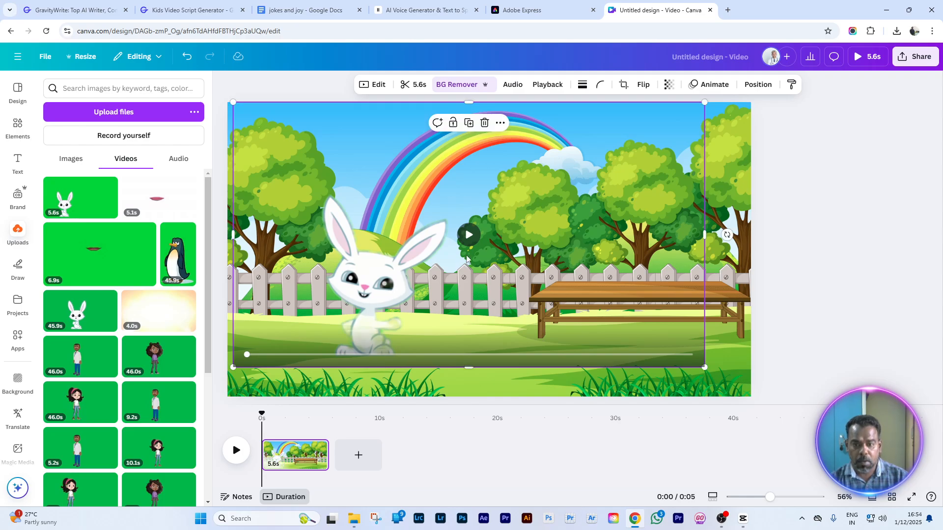
{"action": "left_click", "coordinate": [642, 85]}
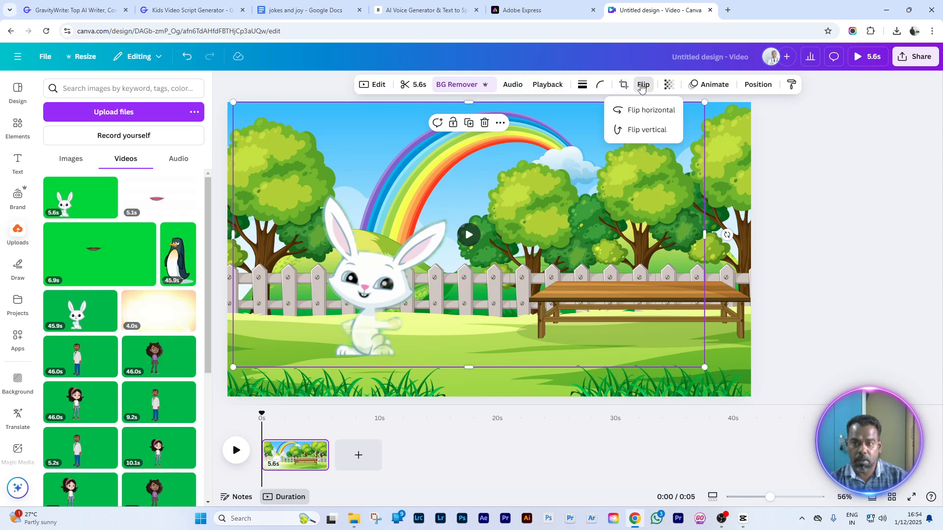
{"action": "left_click", "coordinate": [820, 147]}
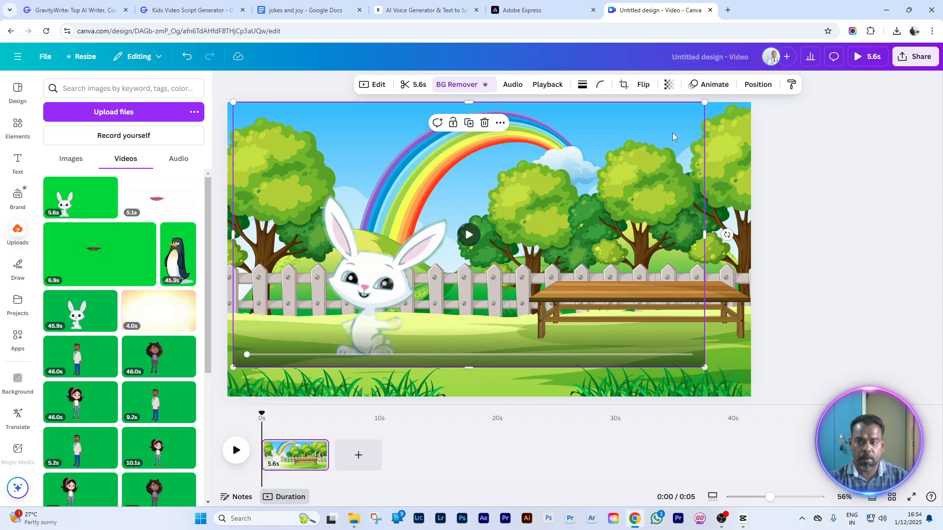
Delete the bunny clip from the page, leaving only the backyard background
{"action": "left_click", "coordinate": [743, 521]}
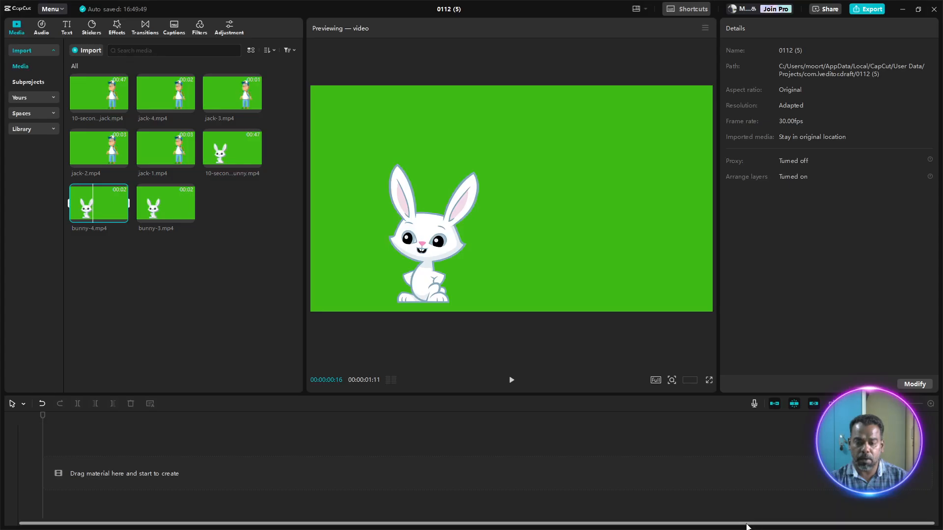
{"action": "left_click", "coordinate": [902, 8]}
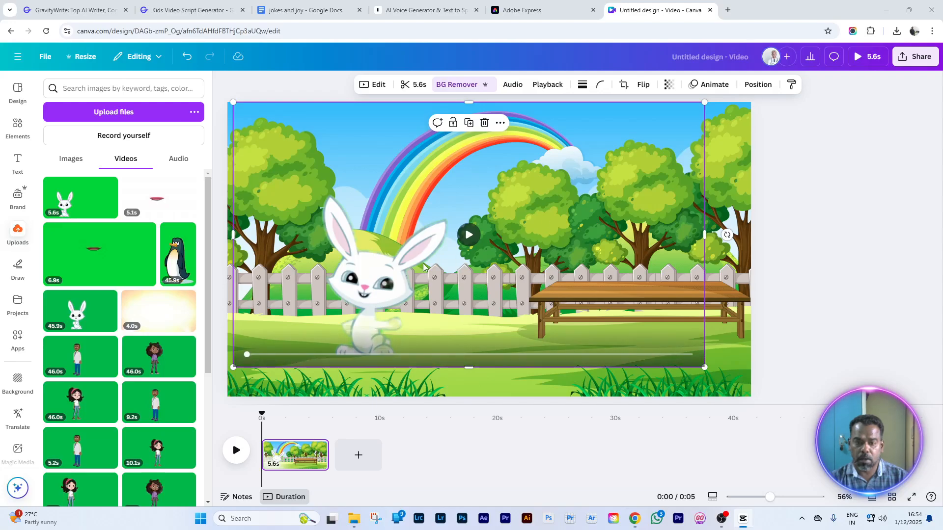
{"action": "left_click", "coordinate": [483, 123]}
{"action": "left_click", "coordinate": [94, 89]}
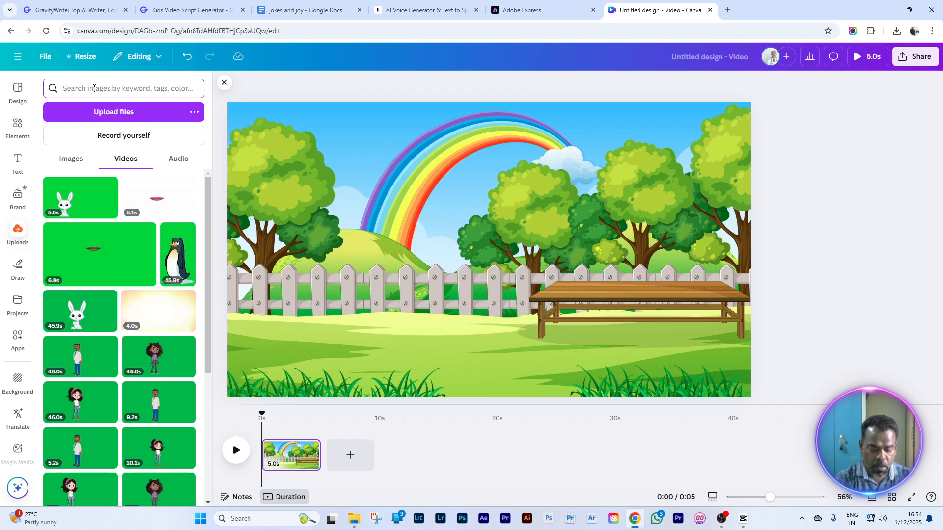
{"action": "type", "text": "cartoon birds"}
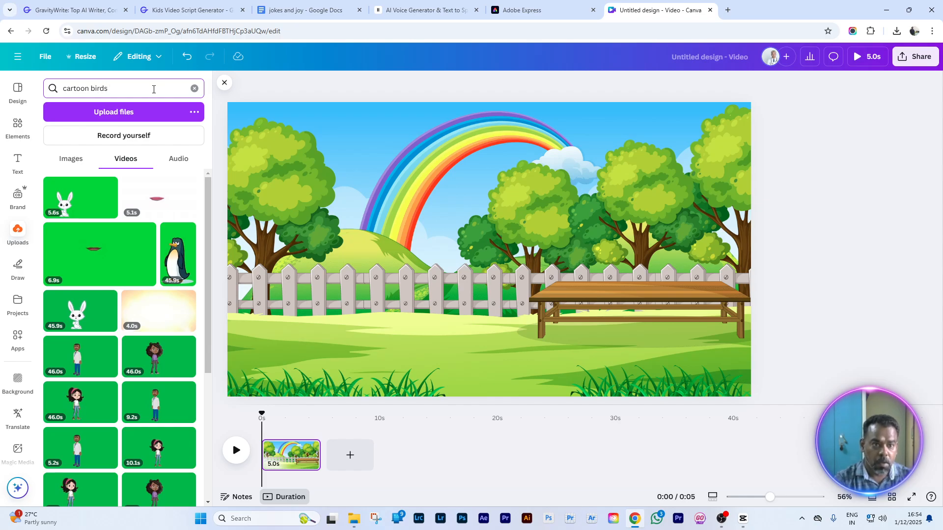
{"action": "left_click", "coordinate": [195, 89]}
Replace the elements search with "cartoon sun" and list all matching graphics
{"action": "left_click", "coordinate": [18, 127]}
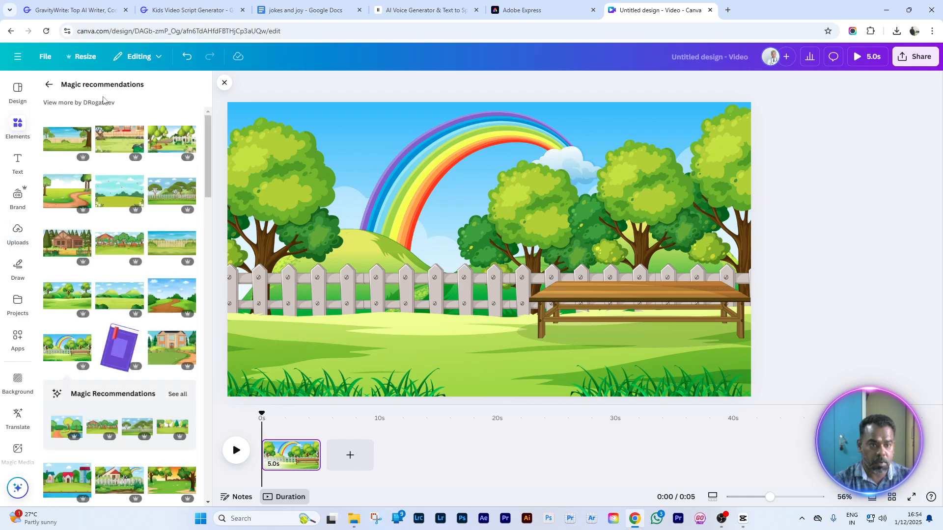
{"action": "left_click", "coordinate": [49, 84]}
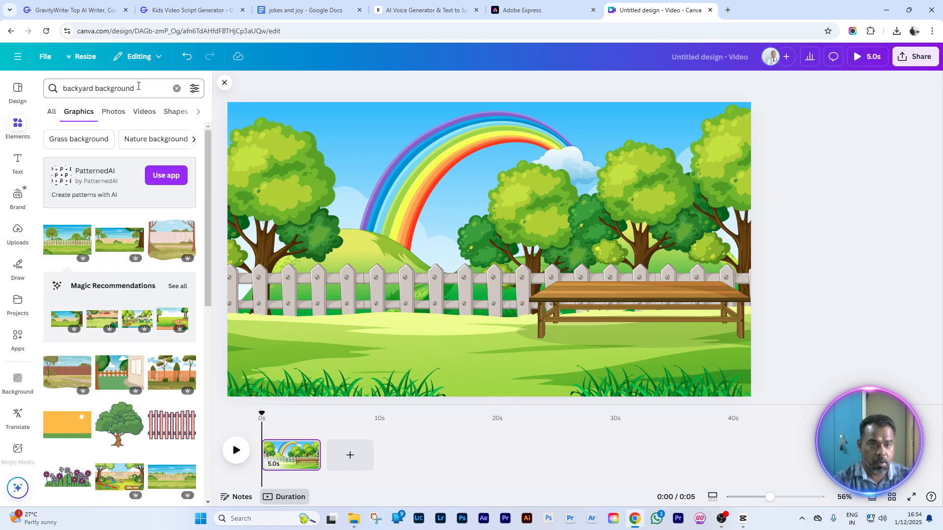
{"action": "left_click", "coordinate": [176, 89]}
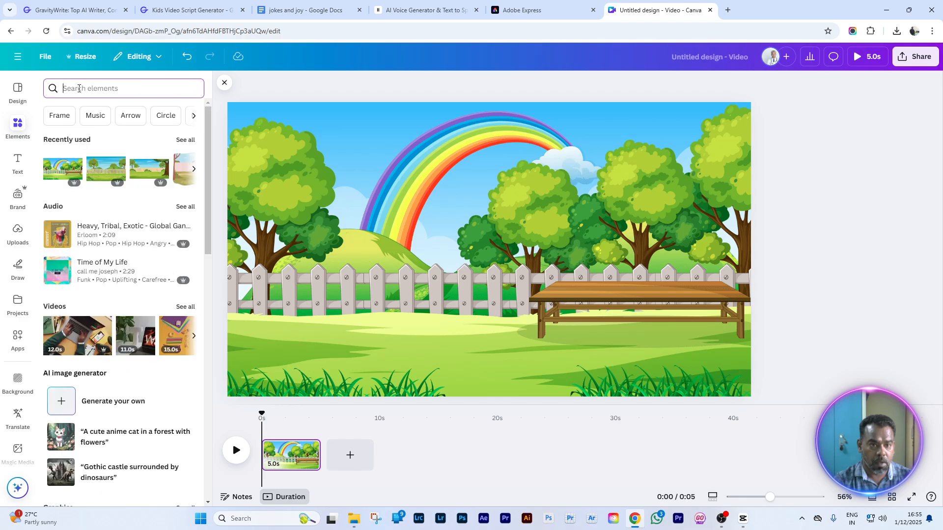
{"action": "type", "text": "cart"}
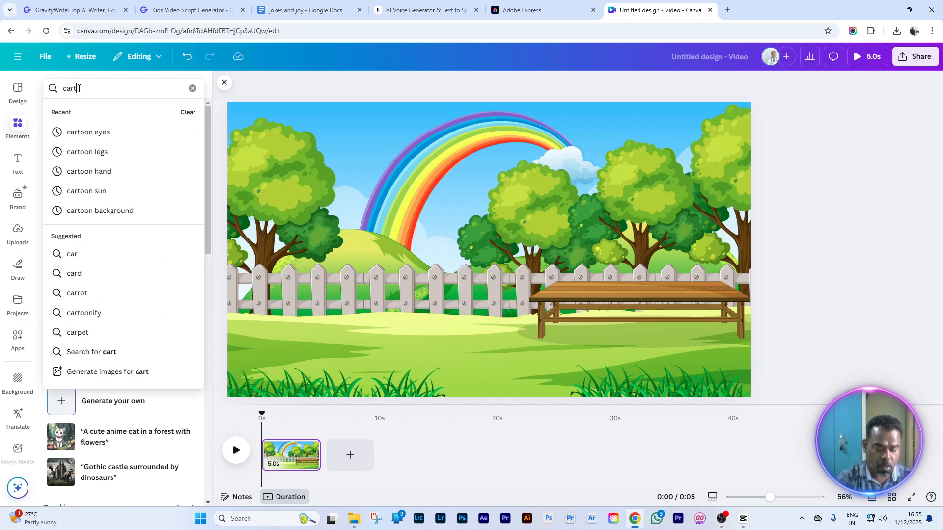
{"action": "type", "text": "oo"}
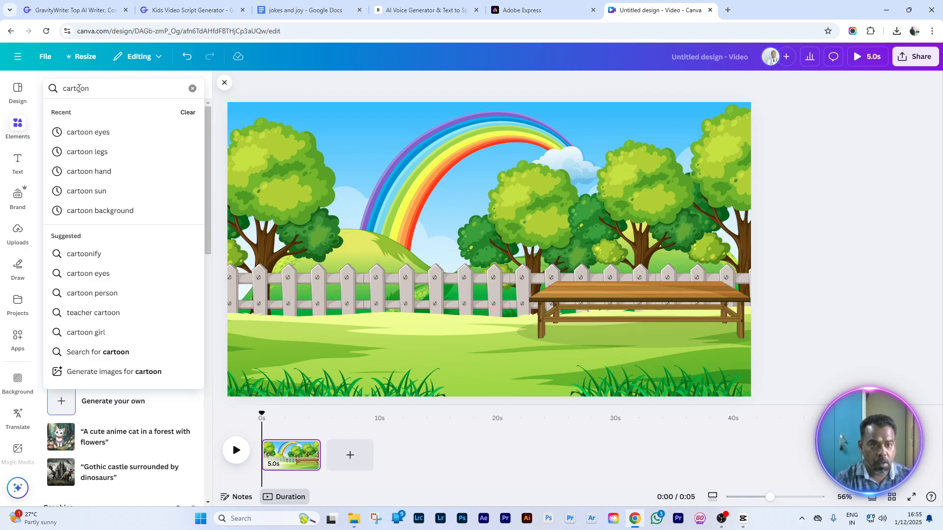
{"action": "type", "text": "n"}
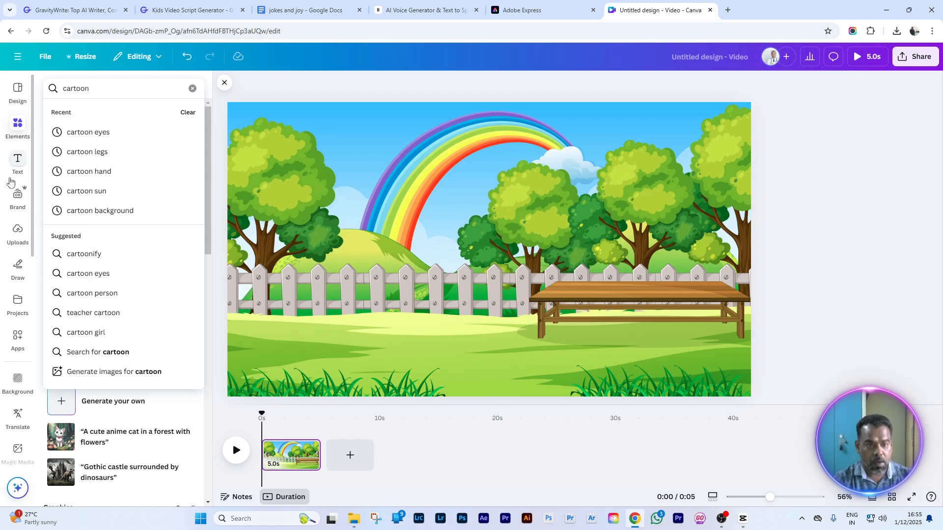
{"action": "left_click", "coordinate": [90, 191]}
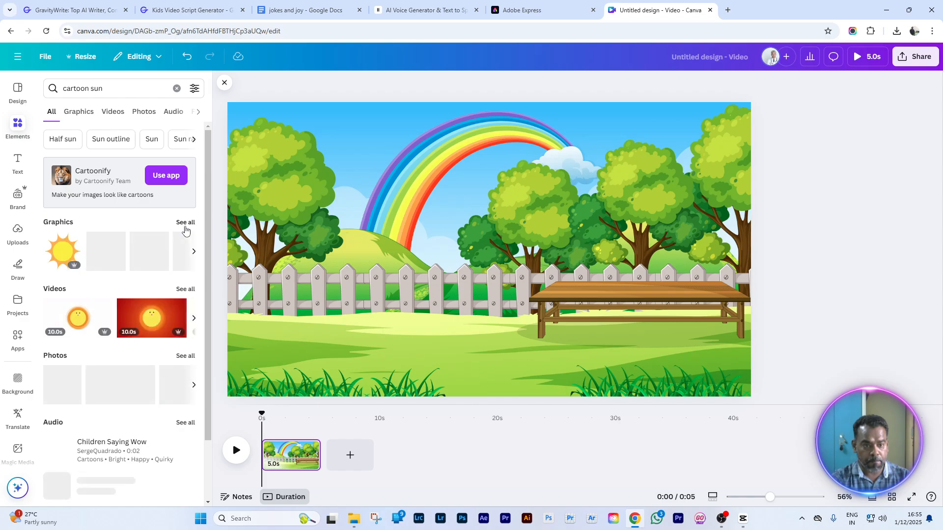
{"action": "left_click", "coordinate": [186, 223]}
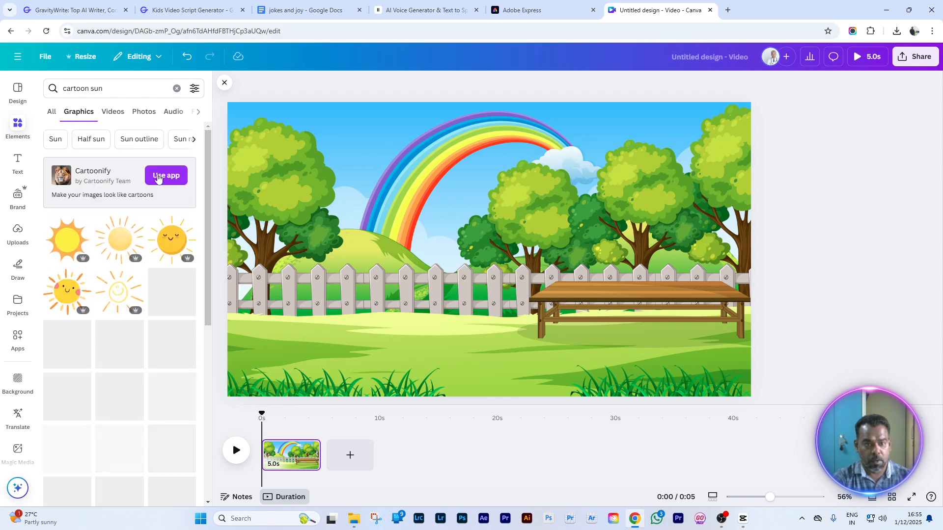
Limit the cartoon sun graphics to animated ones and browse the results for a suitable sun
{"action": "left_click", "coordinate": [195, 89]}
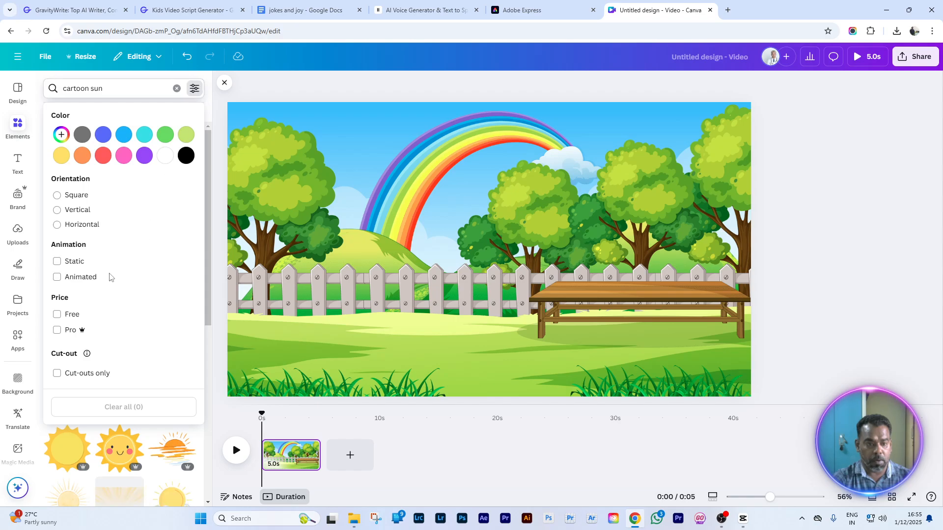
{"action": "left_click", "coordinate": [57, 277]}
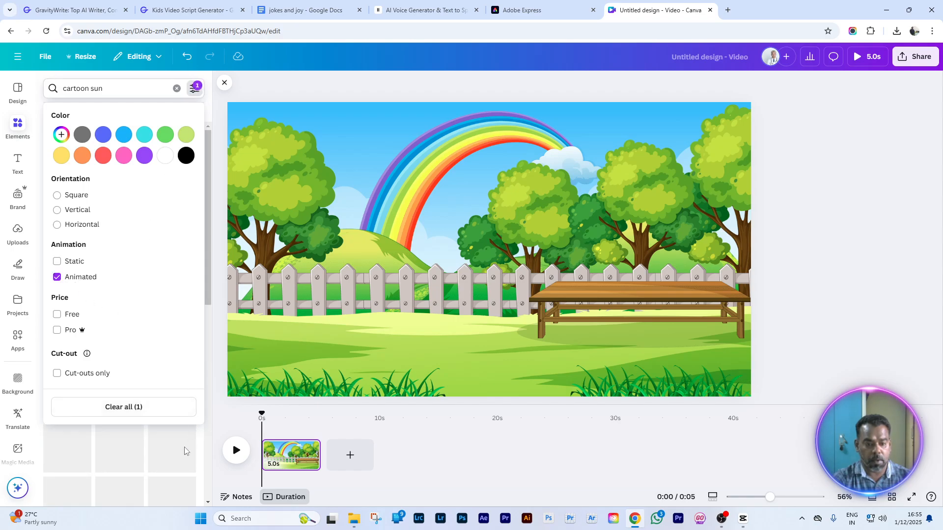
{"action": "left_click", "coordinate": [461, 465]}
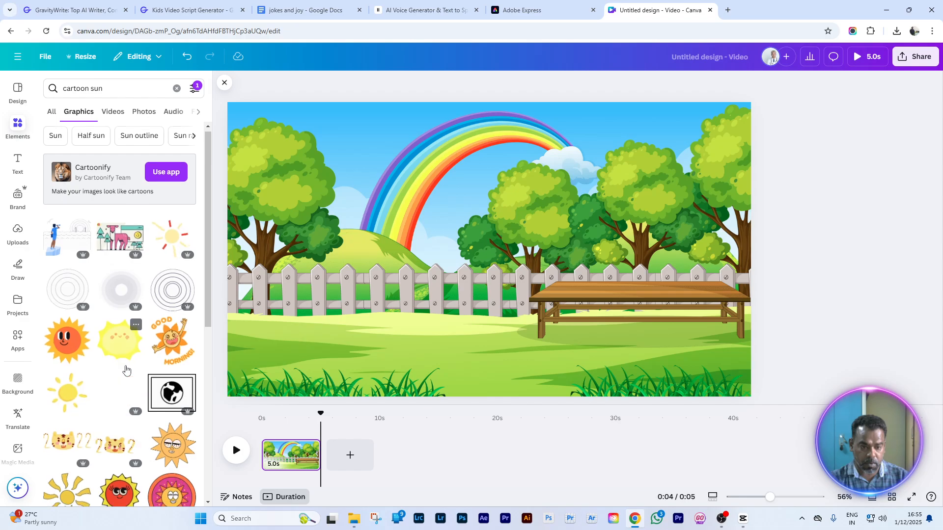
{"action": "scroll", "coordinate": [124, 368], "scroll_direction": "down", "scroll_amount": 2}
{"action": "scroll", "coordinate": [121, 395], "scroll_direction": "down", "scroll_amount": 4}
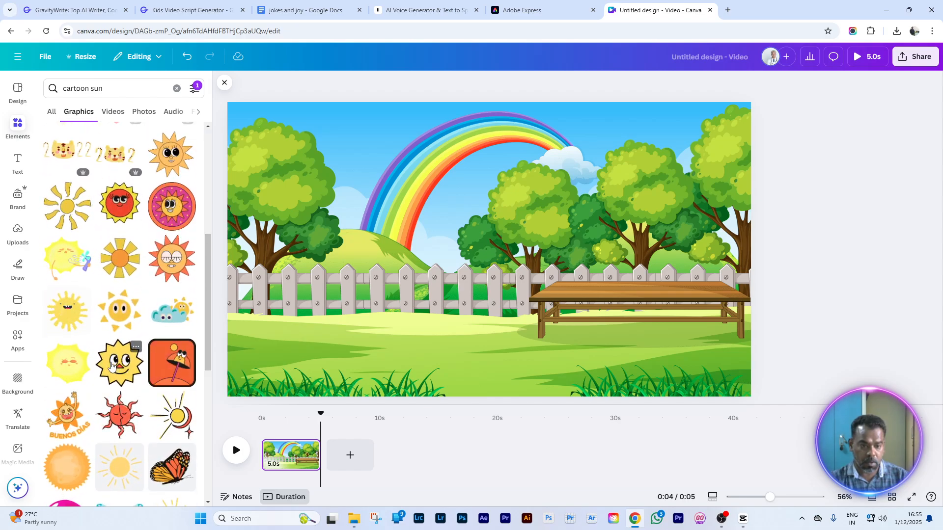
Add the smiling round yellow sun from the animated results, shrink it, and place it in the sky just left of the rainbow
{"action": "scroll", "coordinate": [119, 370], "scroll_direction": "down", "scroll_amount": 7}
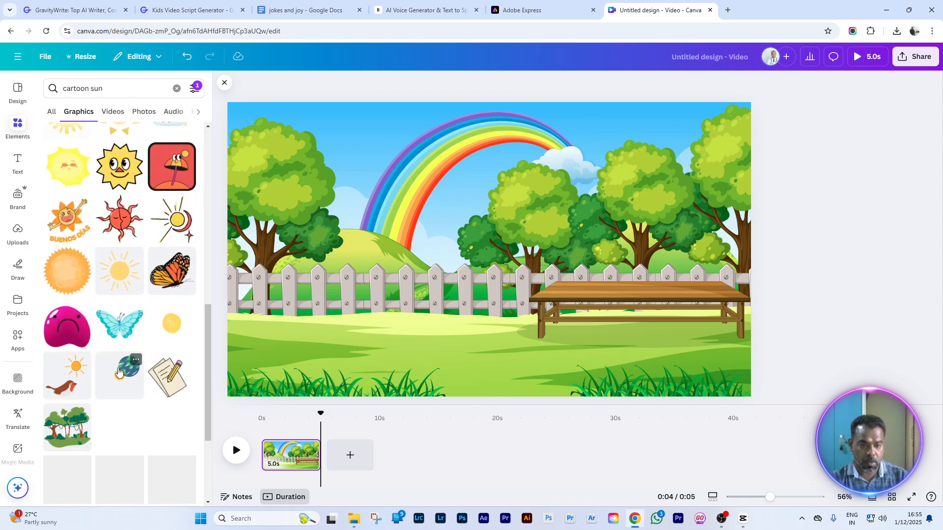
{"action": "scroll", "coordinate": [119, 372], "scroll_direction": "down", "scroll_amount": 3}
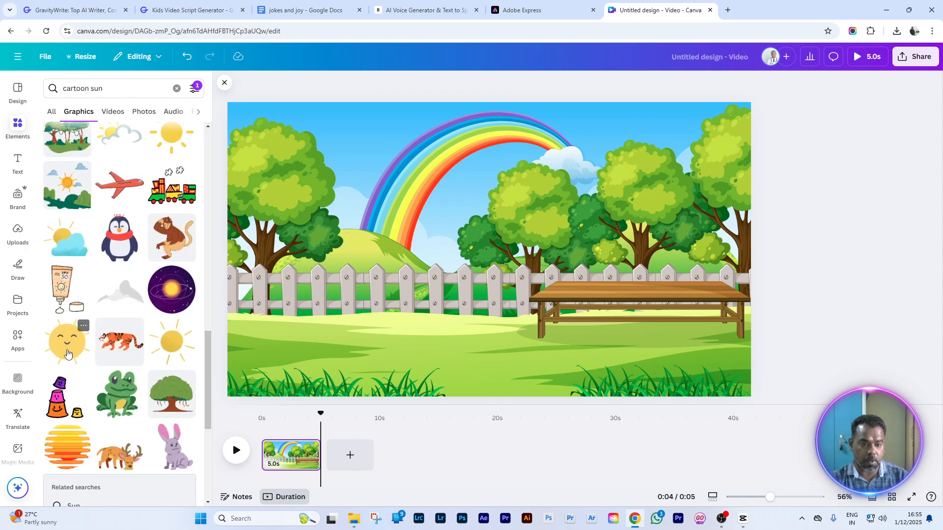
{"action": "left_click", "coordinate": [68, 353]}
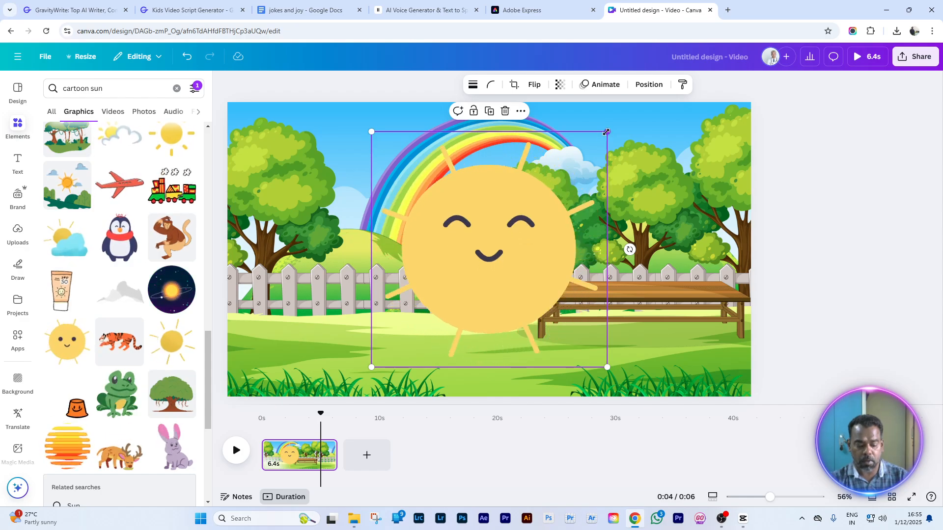
{"action": "left_click_drag", "start_coordinate": [606, 132], "coordinate": [459, 279]}
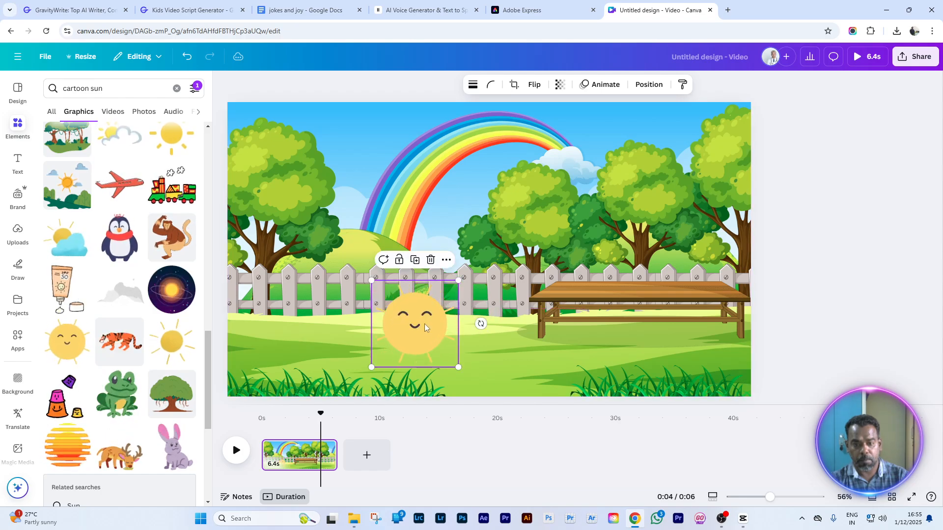
{"action": "left_click_drag", "start_coordinate": [424, 323], "coordinate": [363, 161]}
{"action": "left_click_drag", "start_coordinate": [398, 112], "coordinate": [384, 128]}
{"action": "left_click_drag", "start_coordinate": [357, 159], "coordinate": [376, 146]}
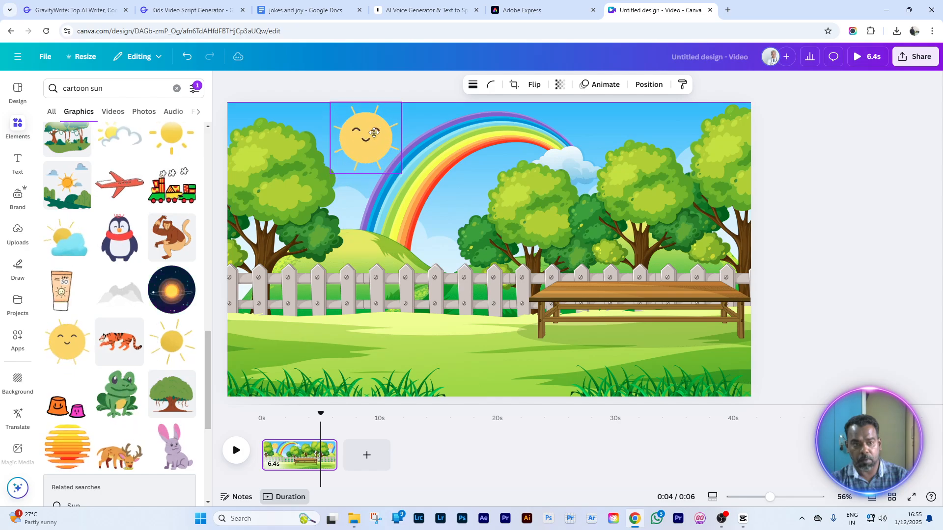
{"action": "left_click", "coordinate": [374, 136]}
Replace the elements search with "cartoon trees" and list the matching animated graphics
{"action": "left_click", "coordinate": [113, 89]}
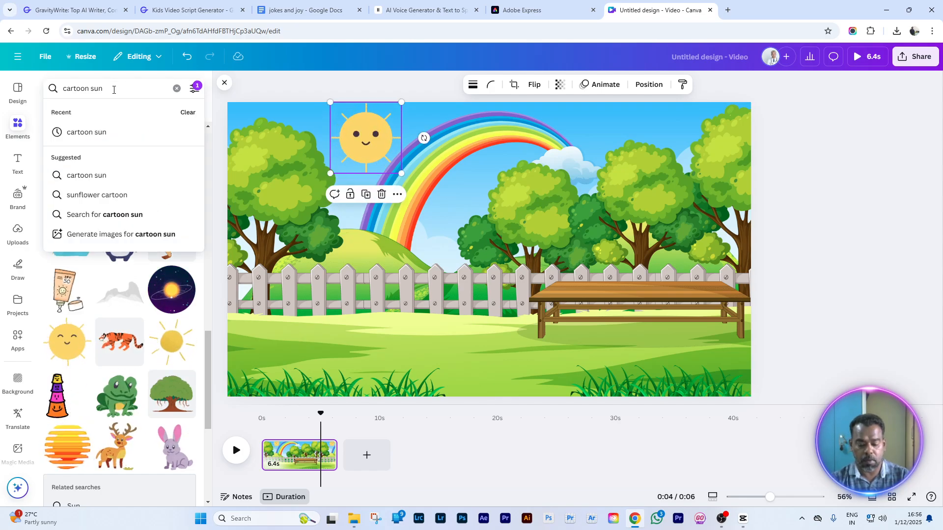
{"action": "key", "text": "BackSpace"}
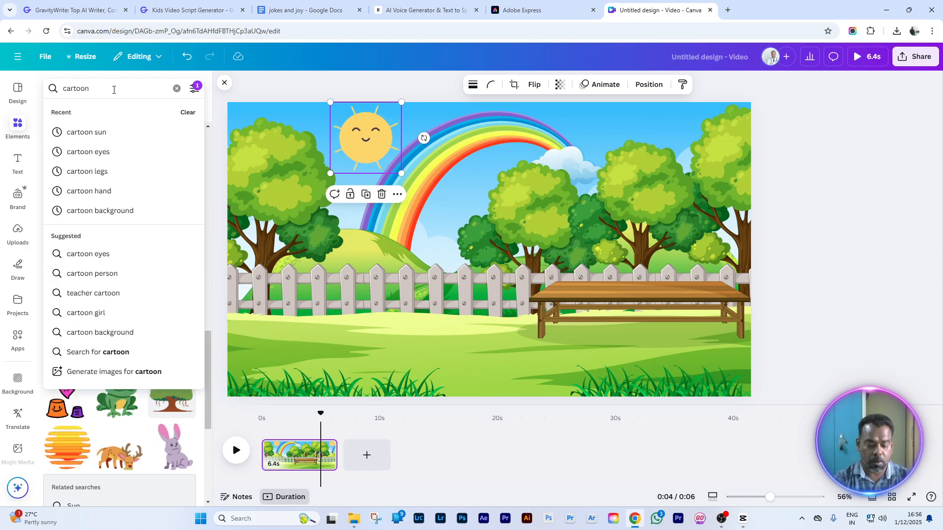
{"action": "type", "text": "tree"}
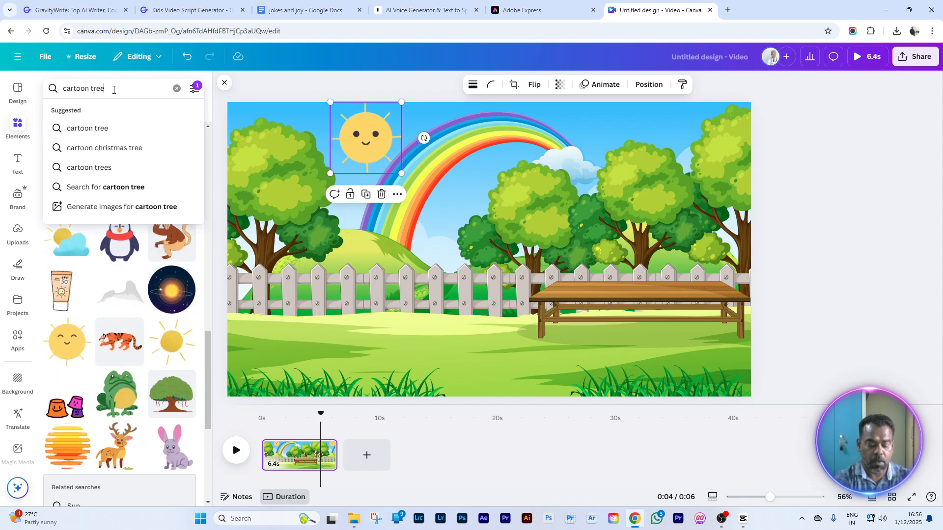
{"action": "type", "text": "s"}
{"action": "key", "text": "Return"}
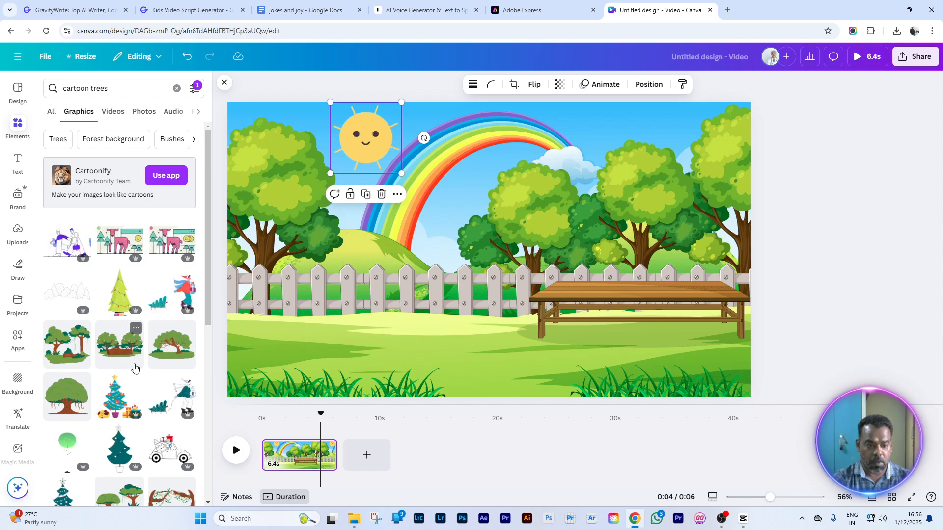
Add the slender light-green tree, halve its size, and stand it before the fence at the page's left edge
{"action": "scroll", "coordinate": [135, 367], "scroll_direction": "down", "scroll_amount": 3}
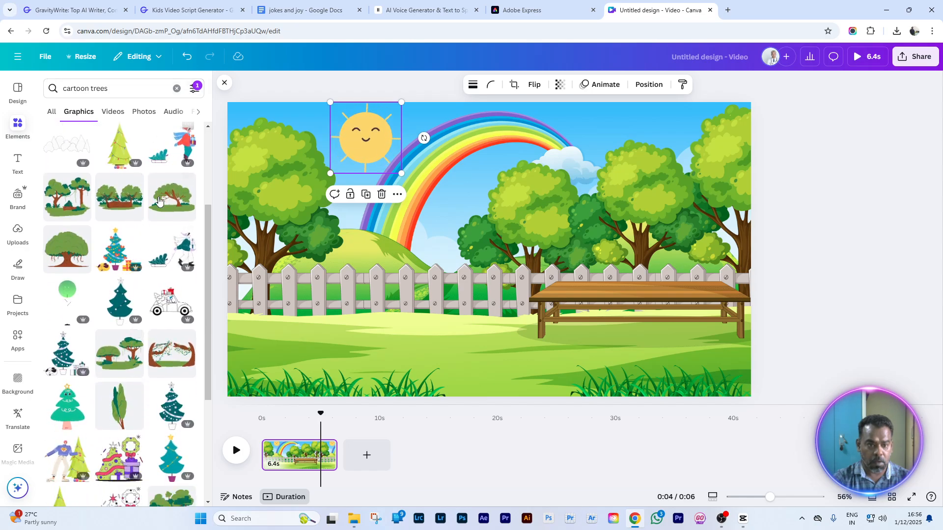
{"action": "scroll", "coordinate": [157, 211], "scroll_direction": "down", "scroll_amount": 7}
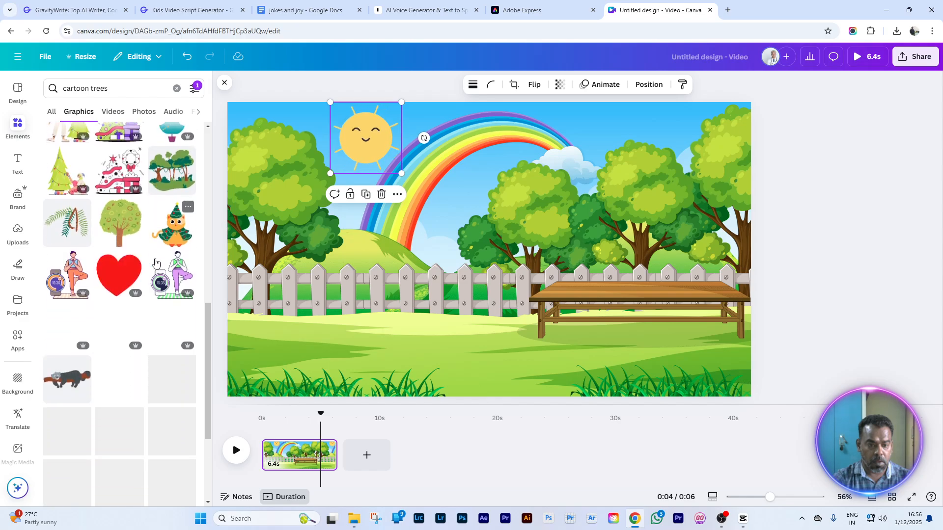
{"action": "scroll", "coordinate": [156, 264], "scroll_direction": "down", "scroll_amount": 3}
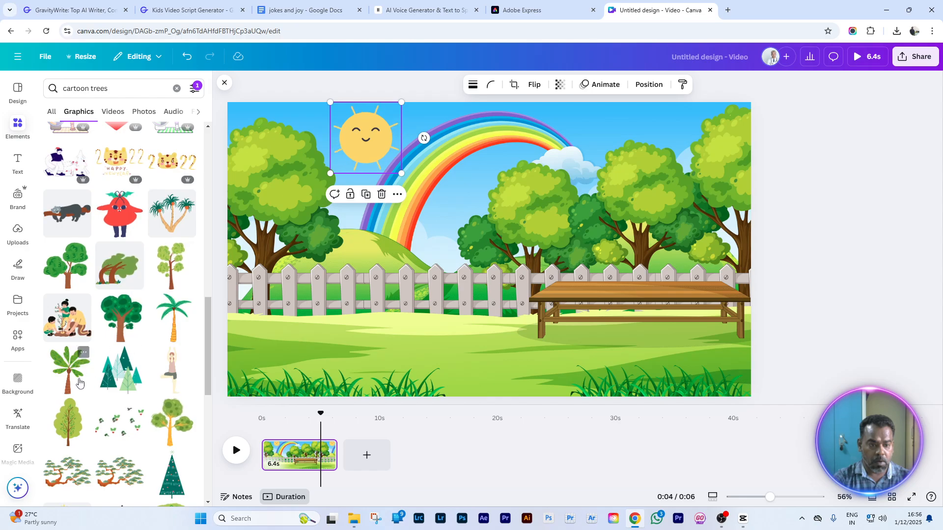
{"action": "left_click", "coordinate": [172, 267]}
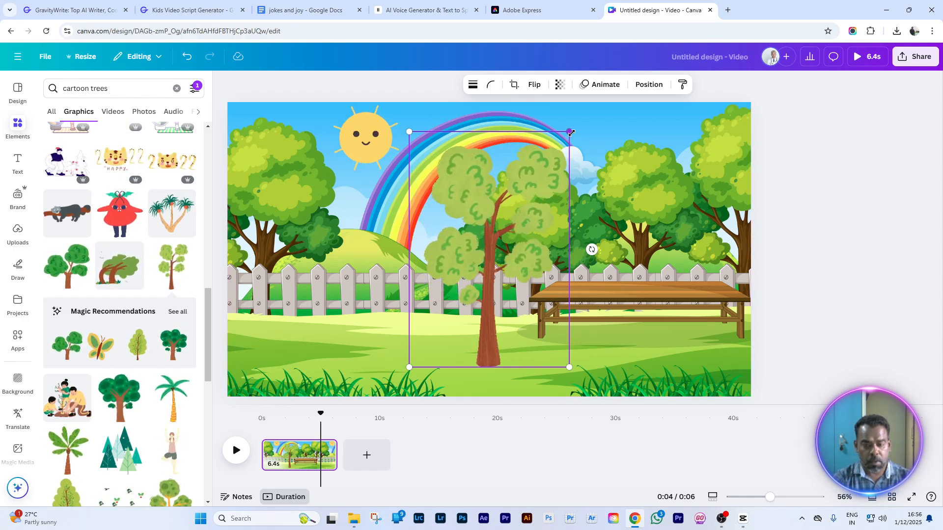
{"action": "left_click_drag", "start_coordinate": [570, 133], "coordinate": [489, 249]}
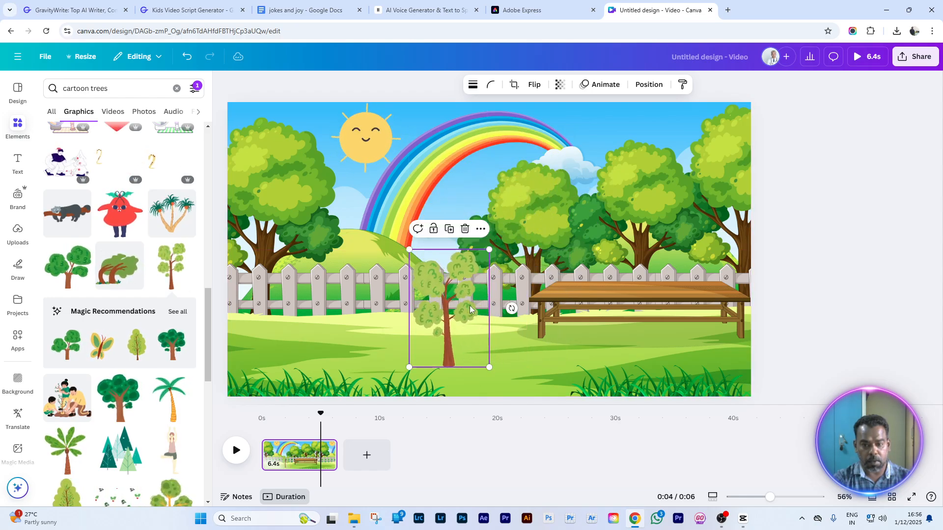
{"action": "left_click_drag", "start_coordinate": [435, 319], "coordinate": [267, 284]}
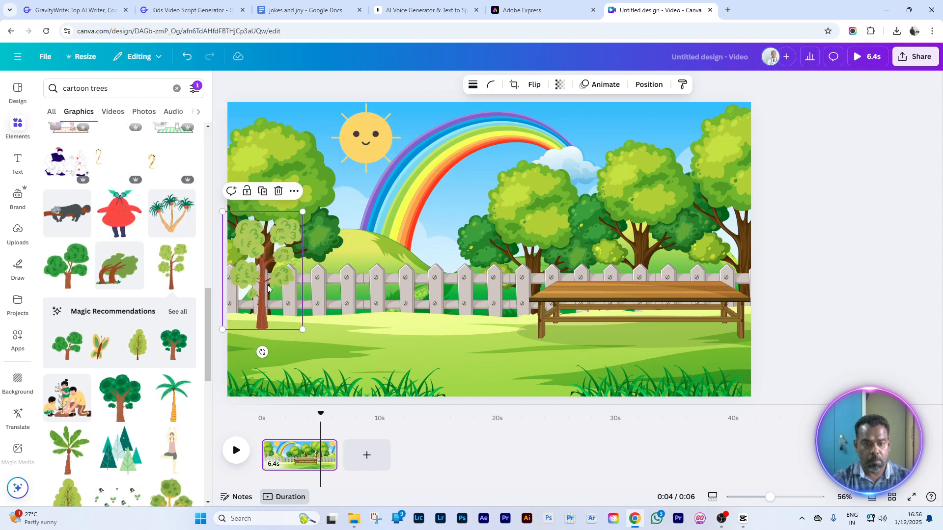
Add the single palm tree, shrink it, and stand it before the fence just right of the slender tree
{"action": "left_click", "coordinate": [172, 404]}
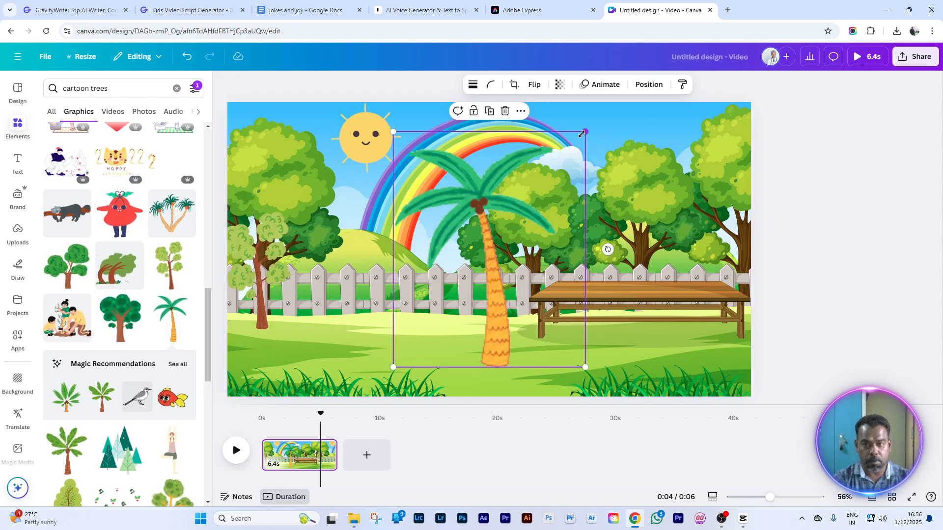
{"action": "left_click_drag", "start_coordinate": [581, 134], "coordinate": [481, 260]}
{"action": "left_click_drag", "start_coordinate": [457, 340], "coordinate": [367, 293]}
Replace the elements search with "cartoon butterfly" and list the matching animated graphics
{"action": "left_click", "coordinate": [121, 93]}
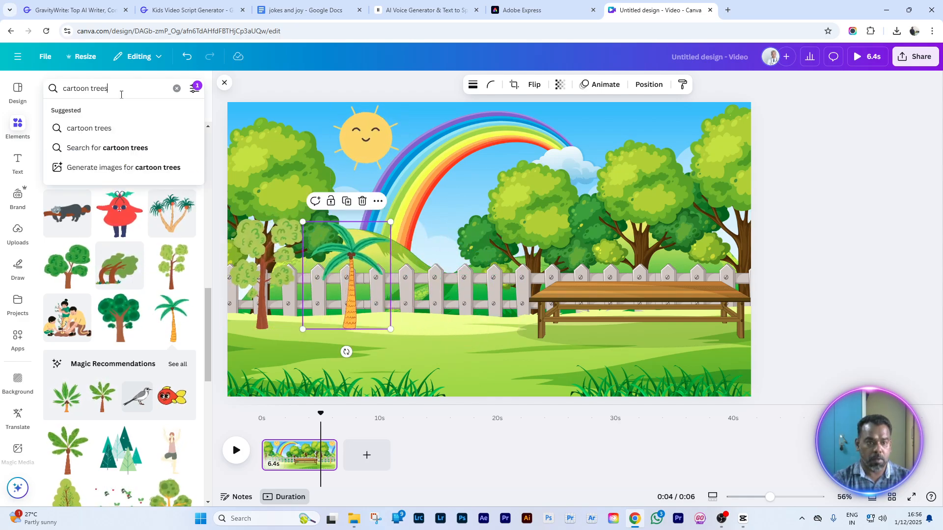
{"action": "key", "text": "BackSpace"}
{"action": "key", "text": "BackSpace"}
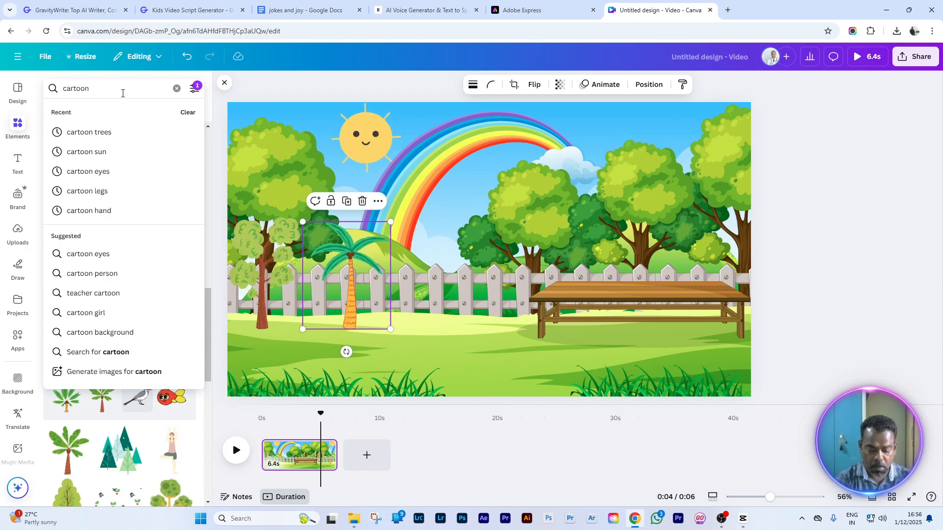
{"action": "type", "text": "bu"}
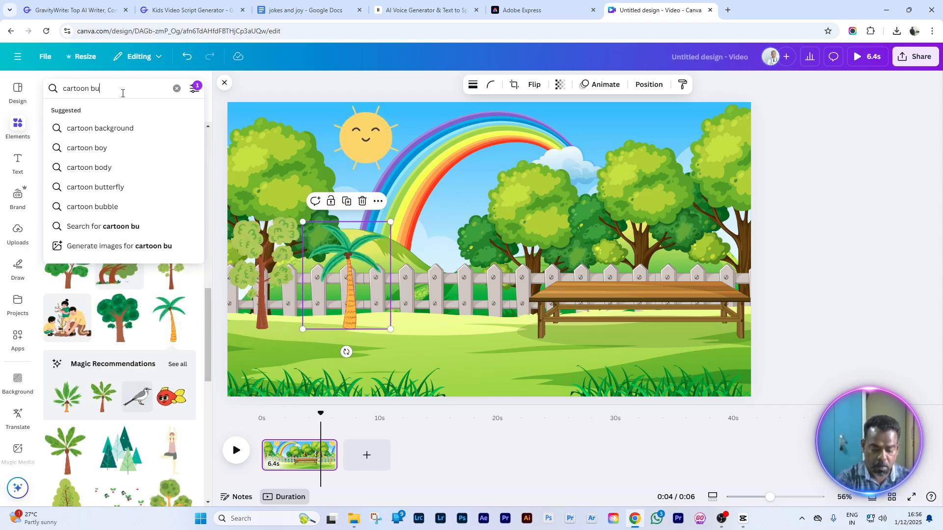
{"action": "type", "text": "tter"}
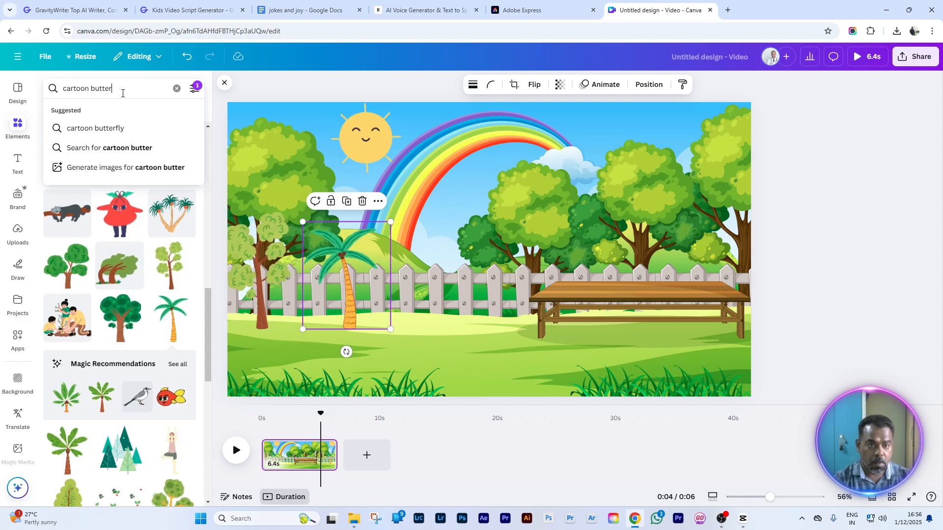
{"action": "left_click", "coordinate": [117, 128]}
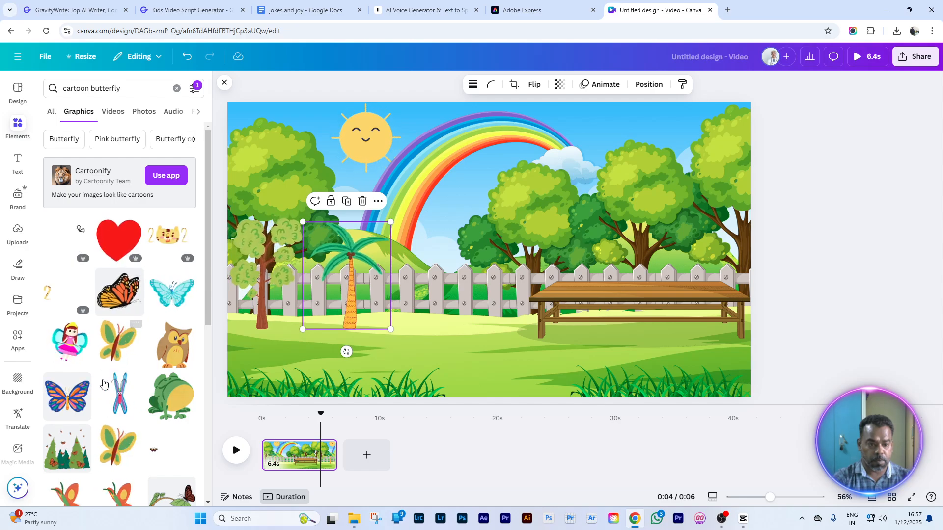
Add the branch with caterpillar and butterfly, shrink it to about 387 by 294, and fit it into the page's lower-left corner
{"action": "scroll", "coordinate": [118, 373], "scroll_direction": "down", "scroll_amount": 2}
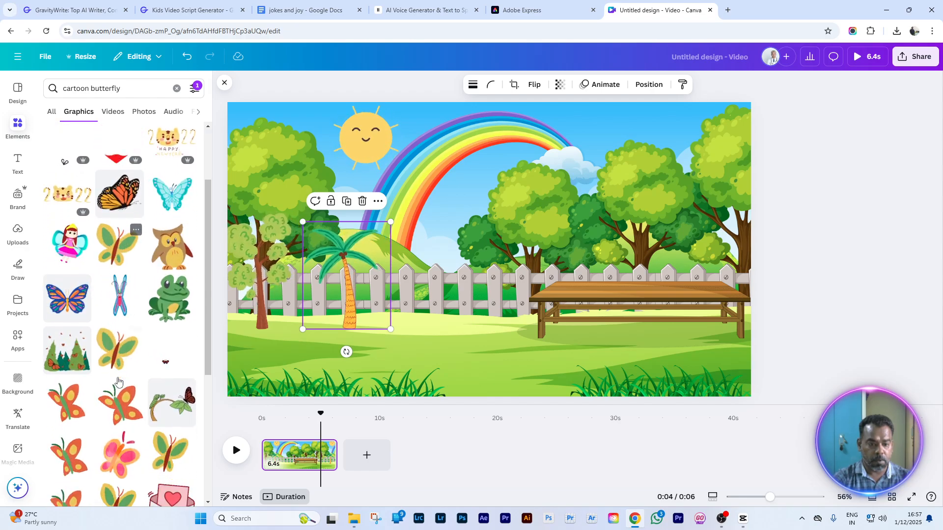
{"action": "left_click", "coordinate": [166, 407]}
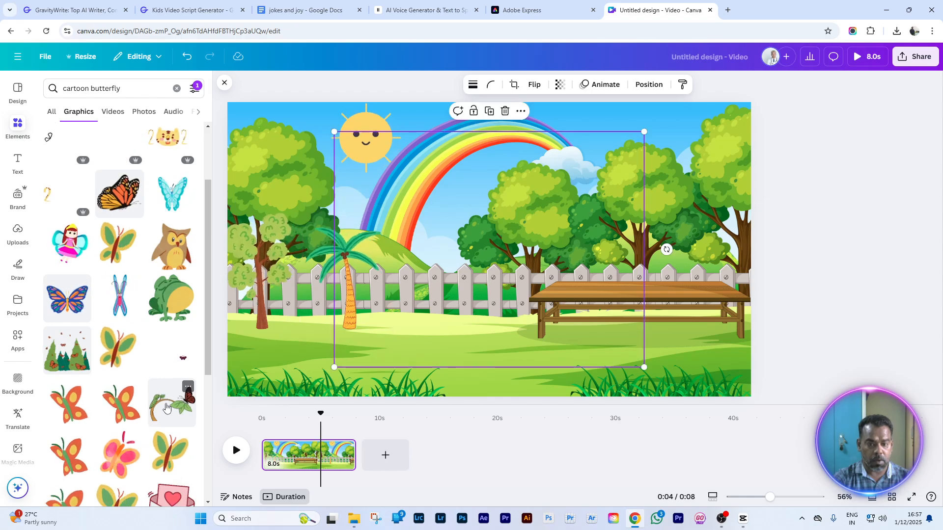
{"action": "left_click_drag", "start_coordinate": [638, 139], "coordinate": [473, 265]}
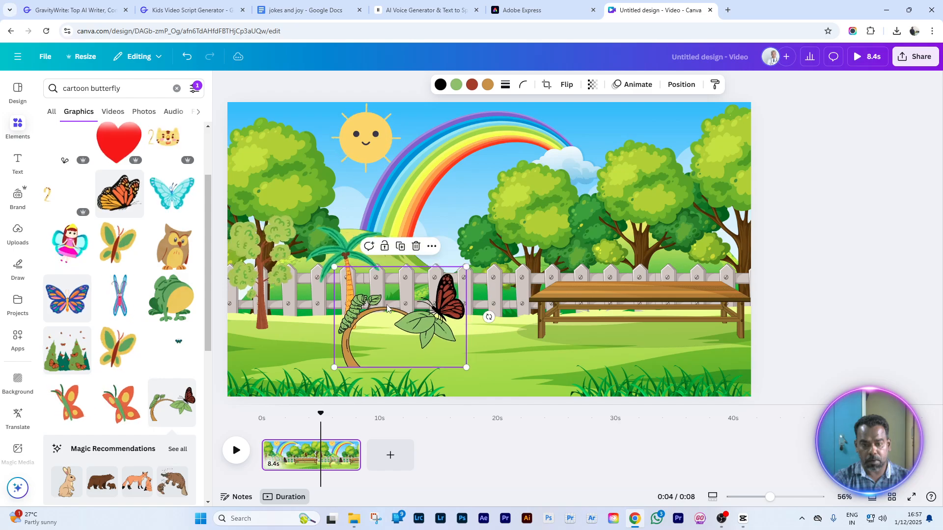
{"action": "left_click_drag", "start_coordinate": [387, 302], "coordinate": [279, 335]}
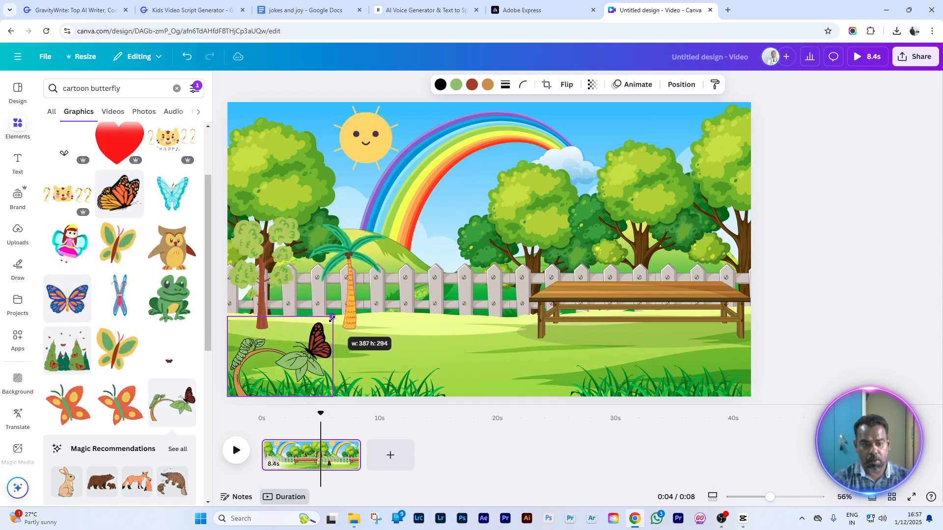
{"action": "left_click_drag", "start_coordinate": [332, 319], "coordinate": [332, 319]}
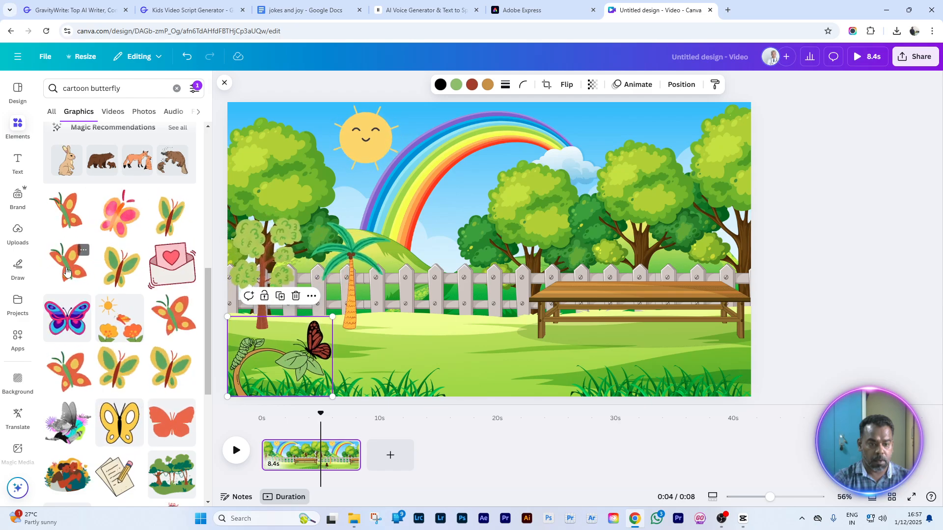
Add the orange butterfly with yellow spots, shrink it to a small size, and place it on the grass under the bench
{"action": "left_click", "coordinate": [68, 271]}
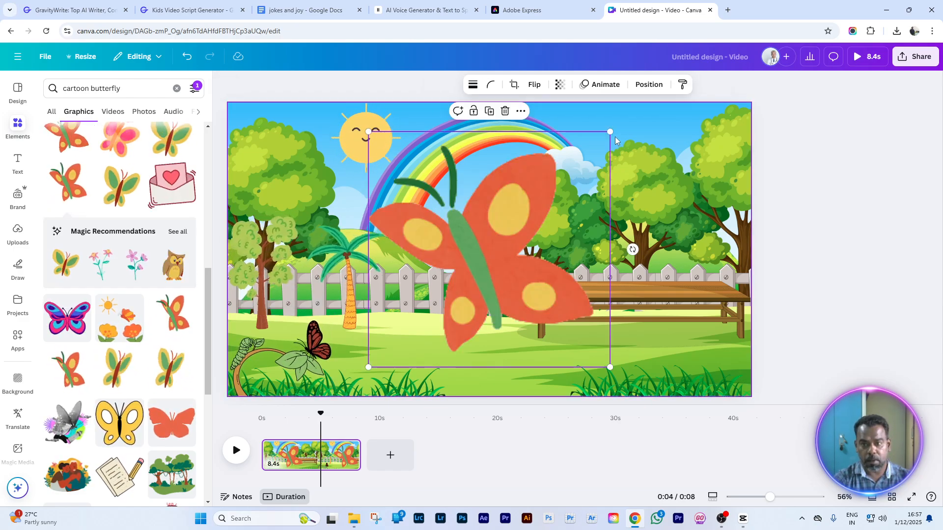
{"action": "left_click_drag", "start_coordinate": [615, 137], "coordinate": [432, 326]}
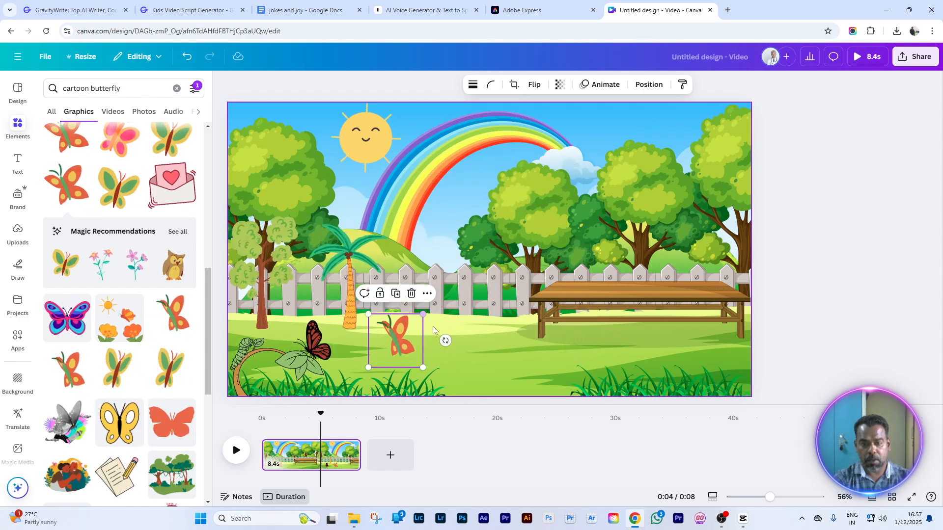
{"action": "left_click", "coordinate": [589, 85]}
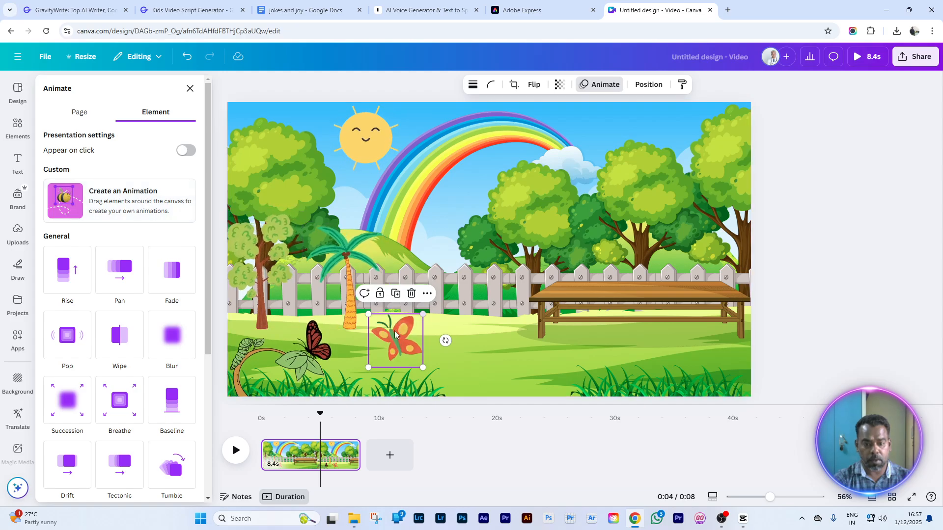
{"action": "left_click_drag", "start_coordinate": [395, 335], "coordinate": [656, 338]}
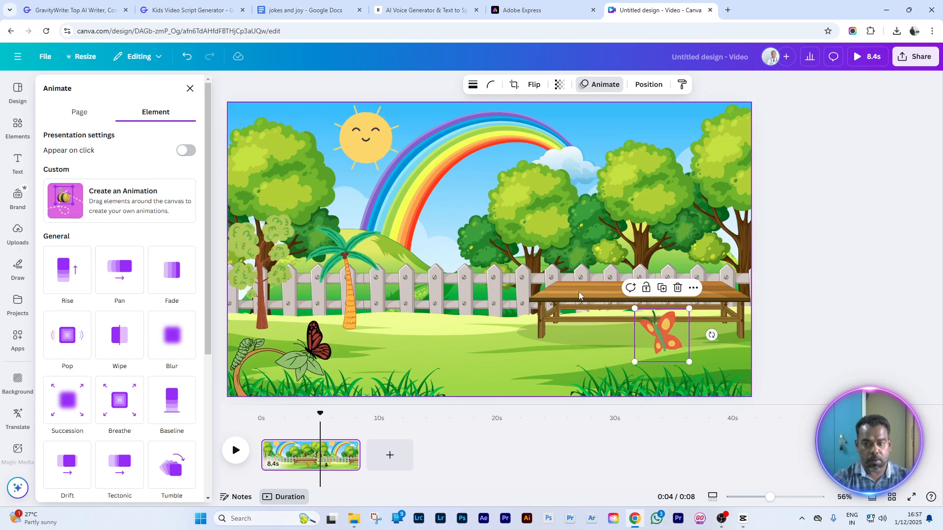
Create a custom animation for the orange butterfly along a freehand looping path around the bench and across the grass
{"action": "left_click", "coordinate": [96, 205]}
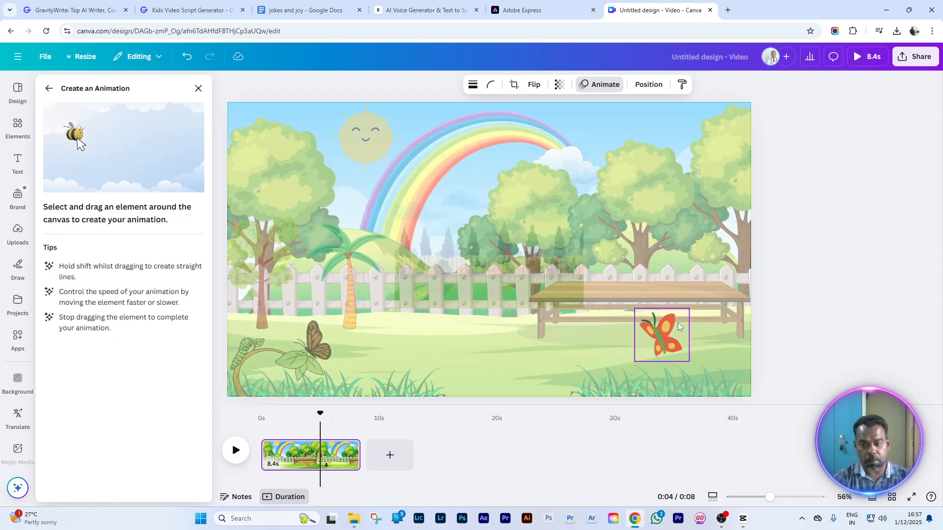
{"action": "mouse_move", "coordinate": [679, 327]}
{"action": "left_mouse_down"}
{"action": "mouse_move", "coordinate": [708, 294]}
{"action": "mouse_move", "coordinate": [705, 277]}
{"action": "mouse_move", "coordinate": [680, 268]}
{"action": "mouse_move", "coordinate": [542, 272]}
{"action": "mouse_move", "coordinate": [502, 260]}
{"action": "mouse_move", "coordinate": [482, 268]}
{"action": "mouse_move", "coordinate": [473, 292]}
{"action": "mouse_move", "coordinate": [483, 315]}
{"action": "mouse_move", "coordinate": [529, 319]}
{"action": "mouse_move", "coordinate": [637, 291]}
{"action": "left_mouse_up"}
{"action": "mouse_move", "coordinate": [637, 333]}
{"action": "left_mouse_down"}
{"action": "mouse_move", "coordinate": [545, 337]}
{"action": "mouse_move", "coordinate": [547, 352]}
{"action": "mouse_move", "coordinate": [642, 362]}
{"action": "mouse_move", "coordinate": [721, 352]}
{"action": "left_mouse_up"}
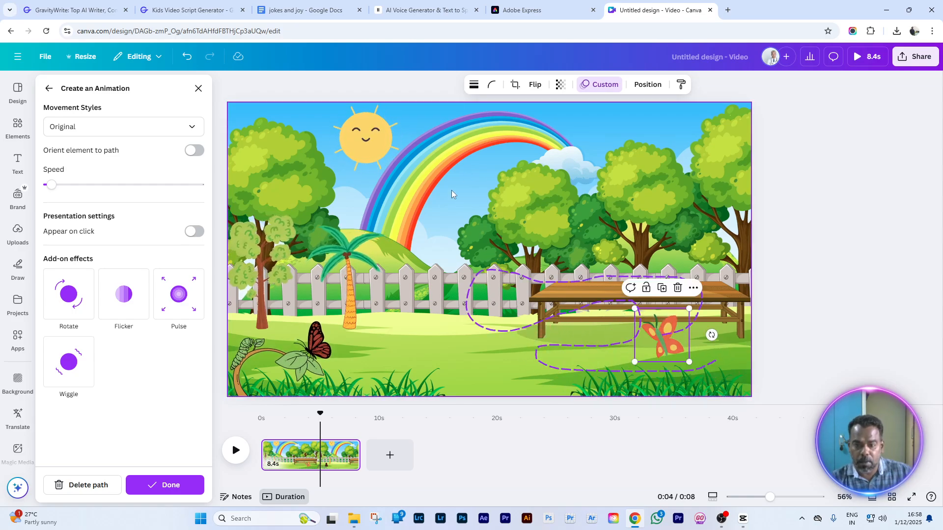
{"action": "left_click", "coordinate": [428, 199]}
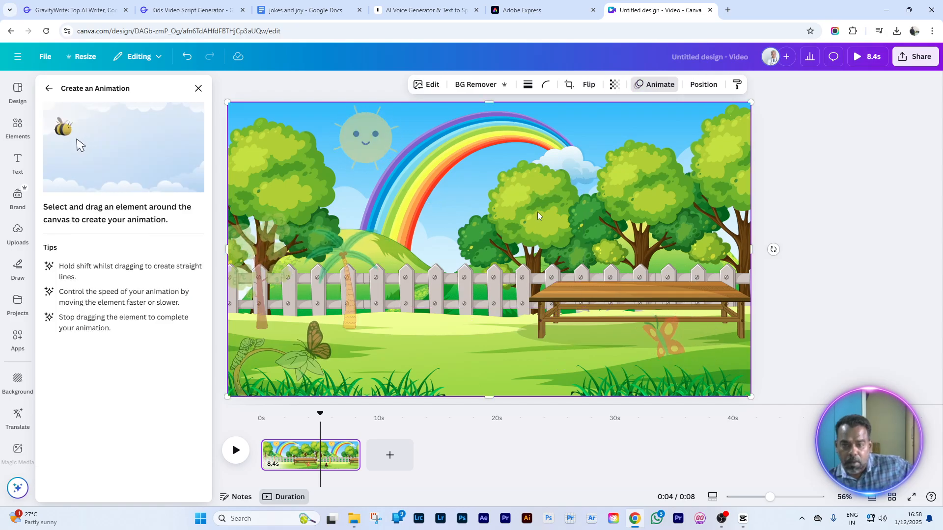
{"action": "left_click", "coordinate": [198, 88]}
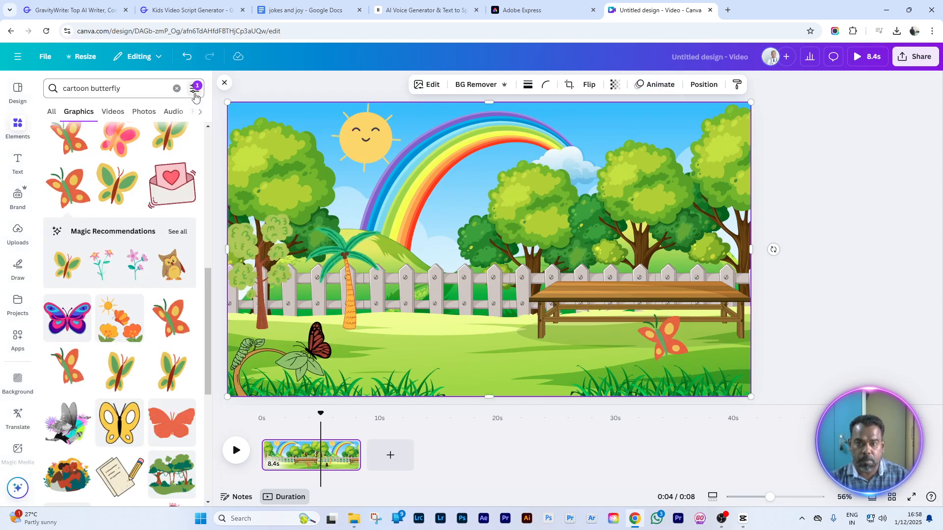
Replace the elements search with "cartoon birds" and look through the matching graphics for a flying bird
{"action": "left_click", "coordinate": [128, 88]}
{"action": "key", "text": "BackSpace"}
{"action": "key", "text": "BackSpace"}
{"action": "key", "text": "BackSpace"}
{"action": "key", "text": "BackSpace"}
{"action": "key", "text": "BackSpace"}
{"action": "key", "text": "BackSpace"}
{"action": "key", "text": "BackSpace"}
{"action": "key", "text": "BackSpace"}
{"action": "key", "text": "BackSpace"}
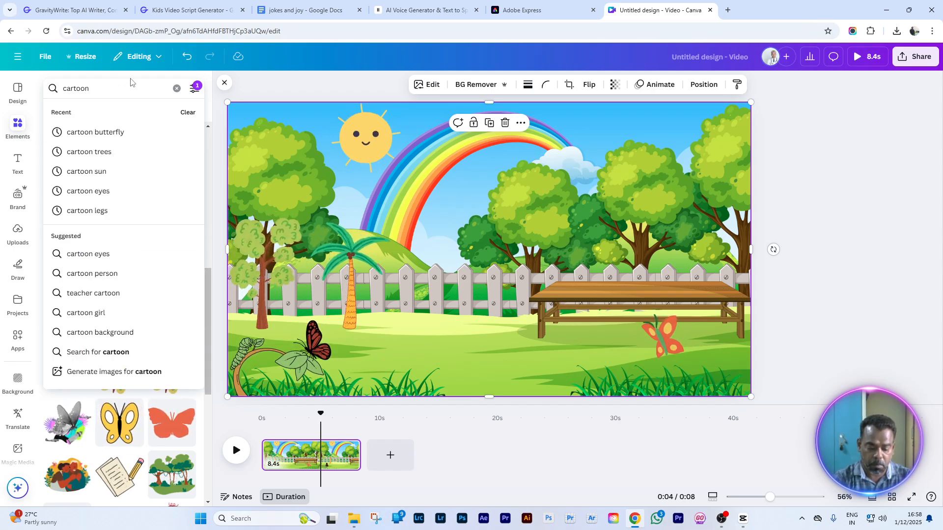
{"action": "type", "text": "birds"}
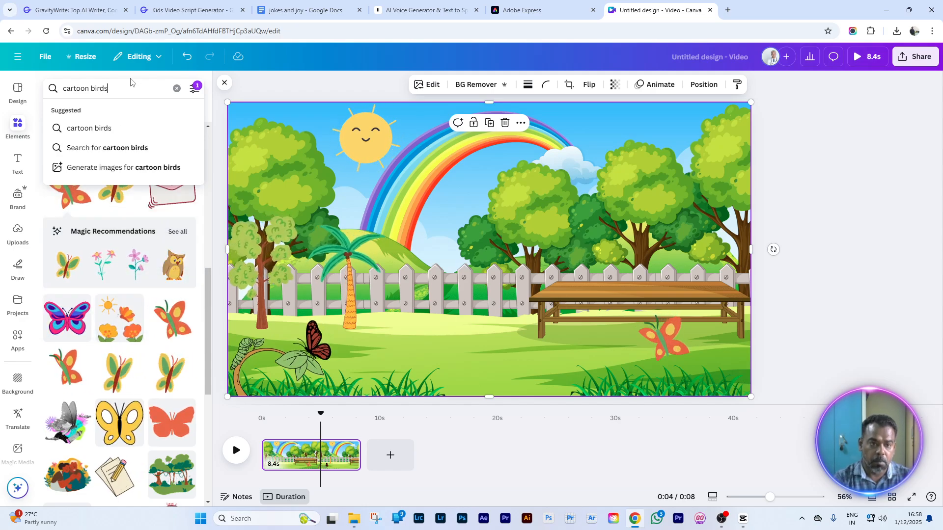
{"action": "left_click", "coordinate": [92, 128]}
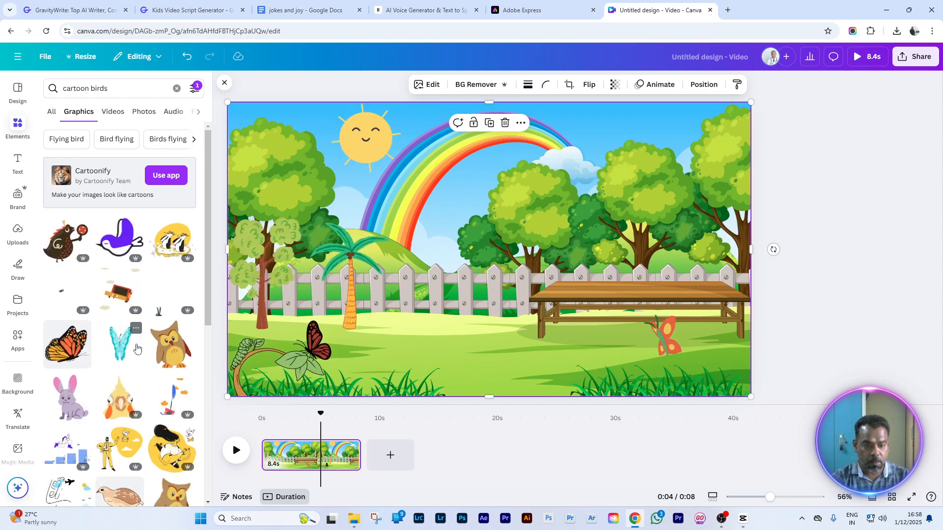
{"action": "scroll", "coordinate": [136, 349], "scroll_direction": "down", "scroll_amount": 4}
{"action": "scroll", "coordinate": [137, 349], "scroll_direction": "down", "scroll_amount": 3}
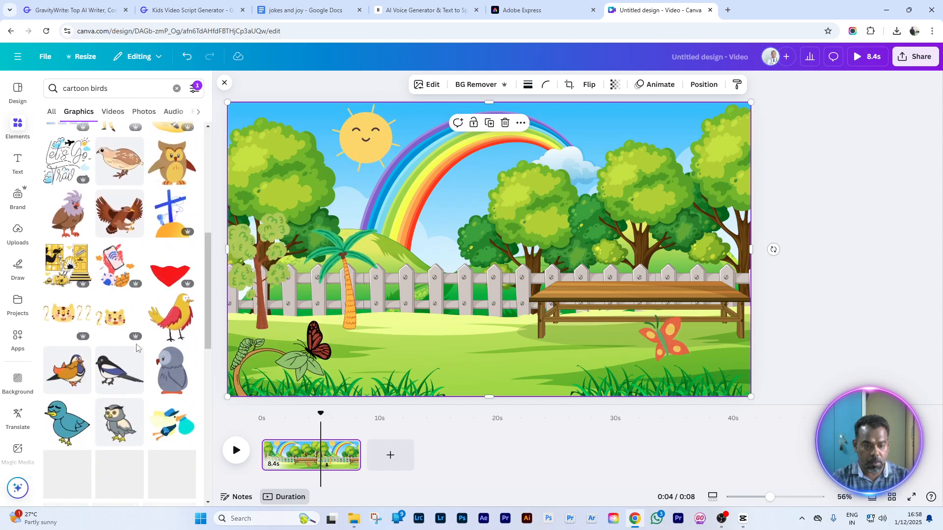
{"action": "scroll", "coordinate": [136, 348], "scroll_direction": "down", "scroll_amount": 2}
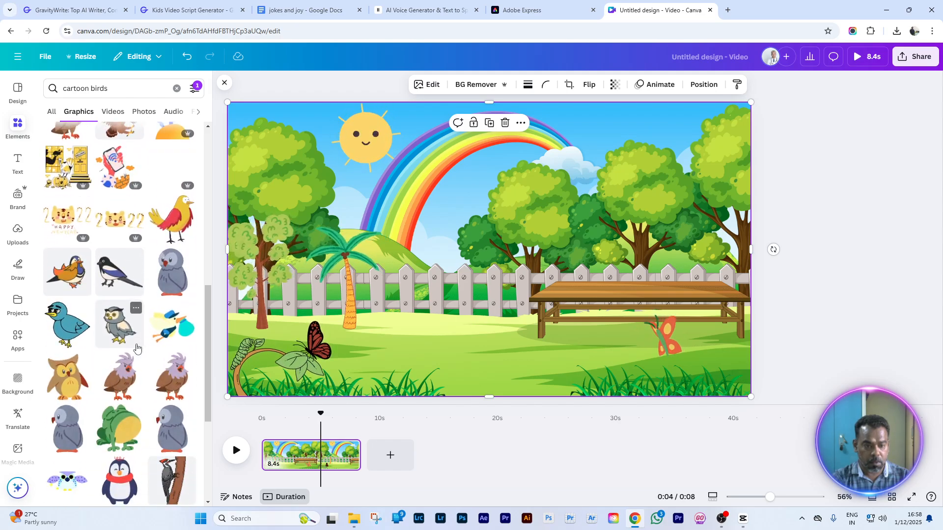
{"action": "scroll", "coordinate": [136, 349], "scroll_direction": "down", "scroll_amount": 2}
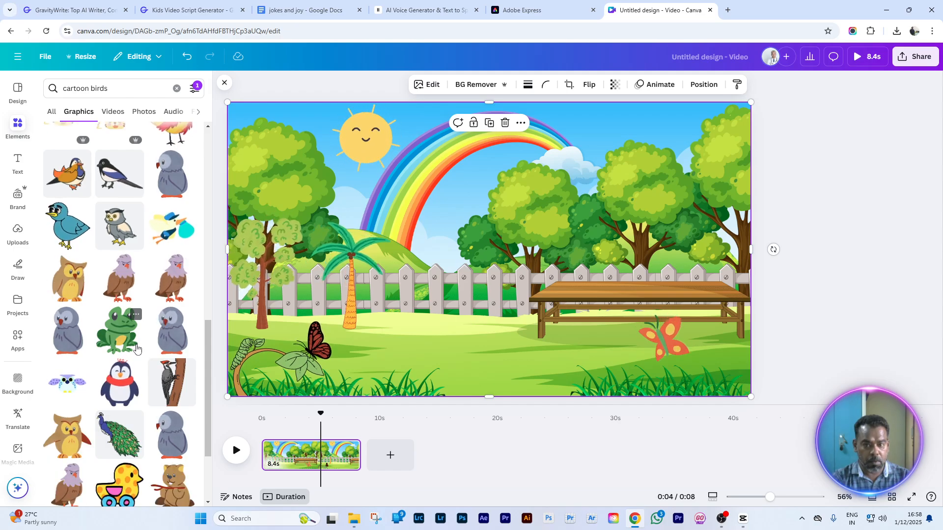
{"action": "scroll", "coordinate": [80, 180], "scroll_direction": "down", "scroll_amount": 2}
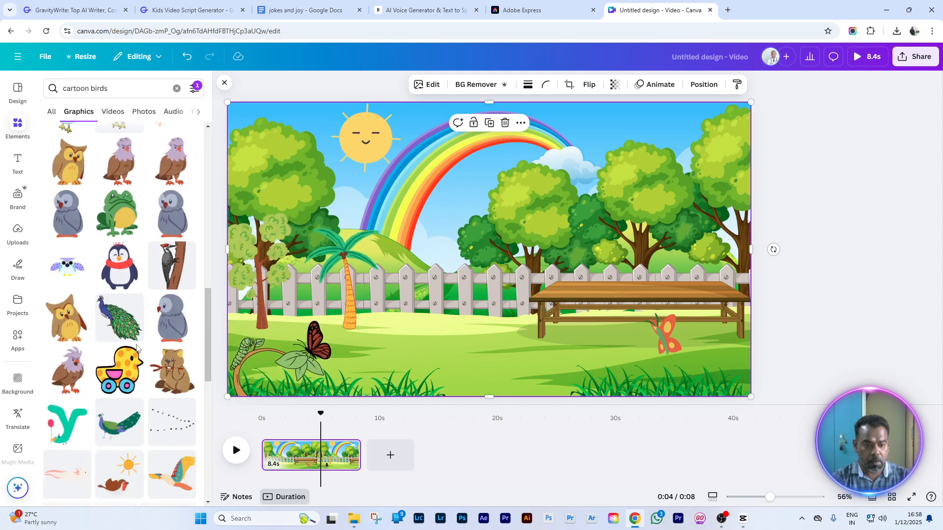
Refine the elements search to "cartoon flying birds"
{"action": "left_click", "coordinate": [91, 88]}
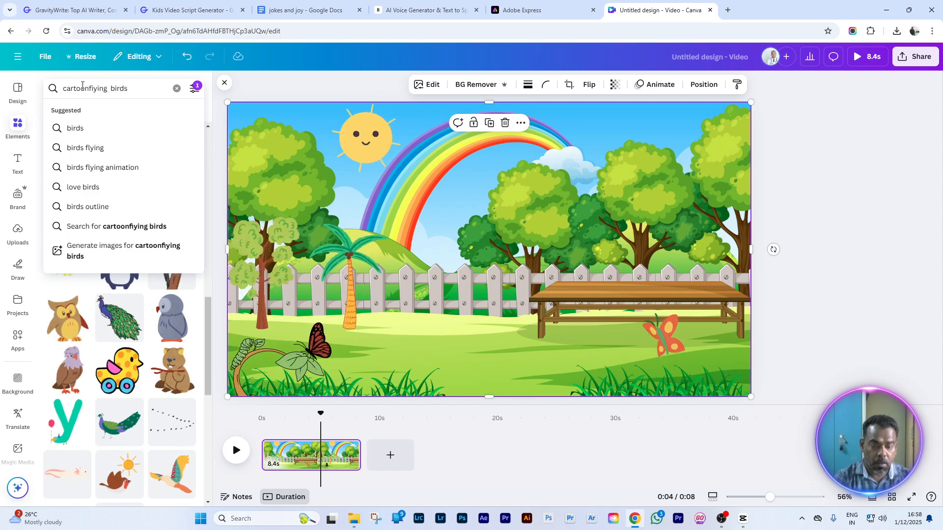
{"action": "key", "text": "Return"}
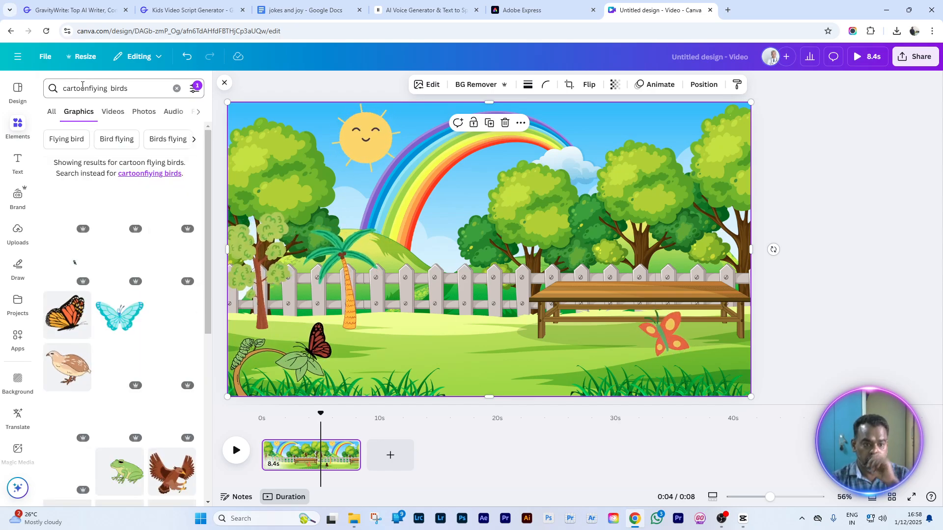
{"action": "left_click", "coordinate": [88, 89]}
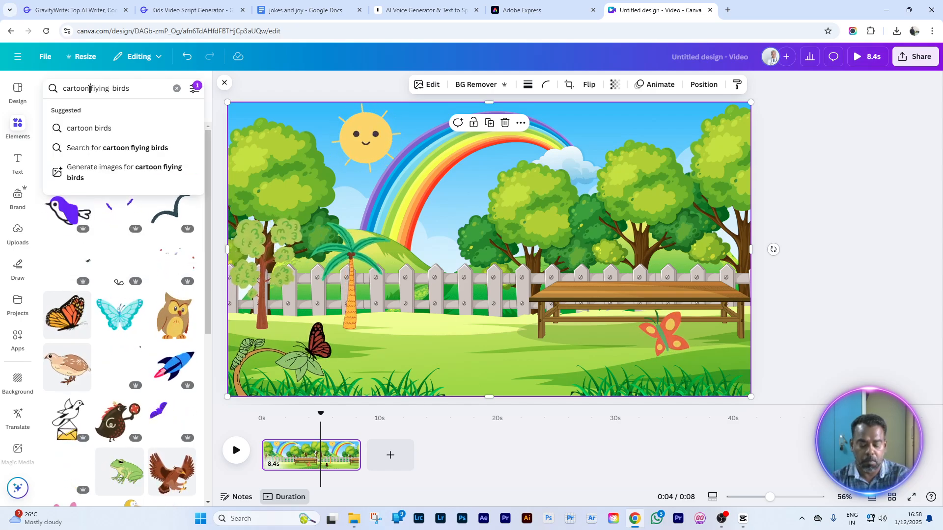
{"action": "key", "text": "Return"}
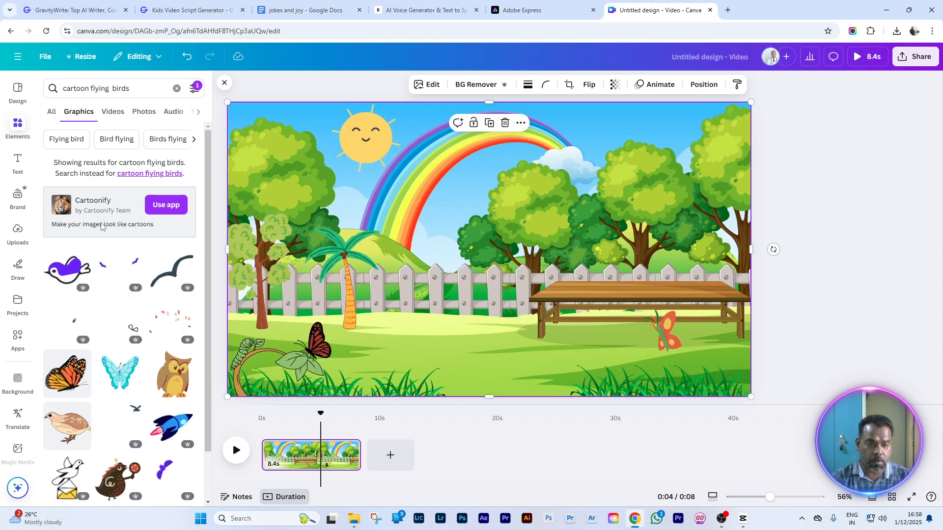
Add the purple-and-white flying bird, shrink it to a small size, and place it in the sky beside the cloud at the rainbow's end
{"action": "left_click", "coordinate": [70, 273]}
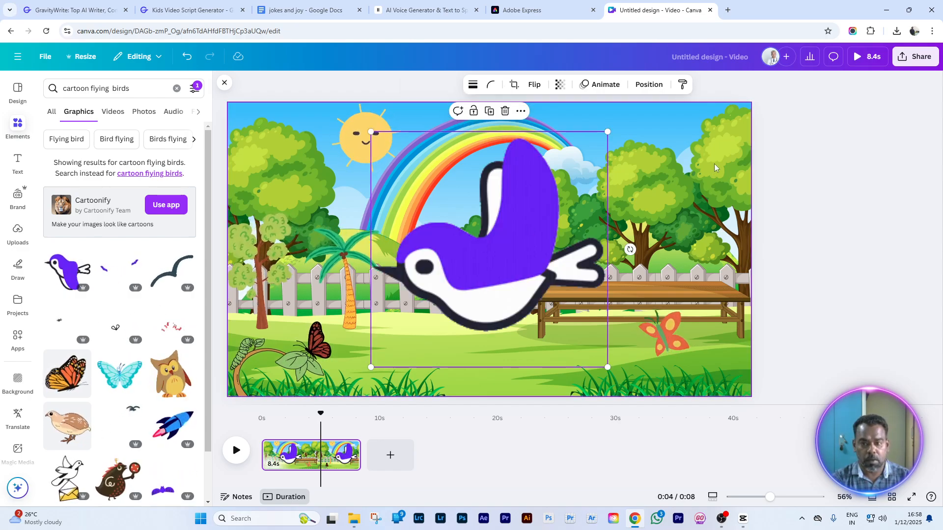
{"action": "left_click_drag", "start_coordinate": [609, 132], "coordinate": [428, 287]}
{"action": "left_click_drag", "start_coordinate": [405, 332], "coordinate": [607, 142]}
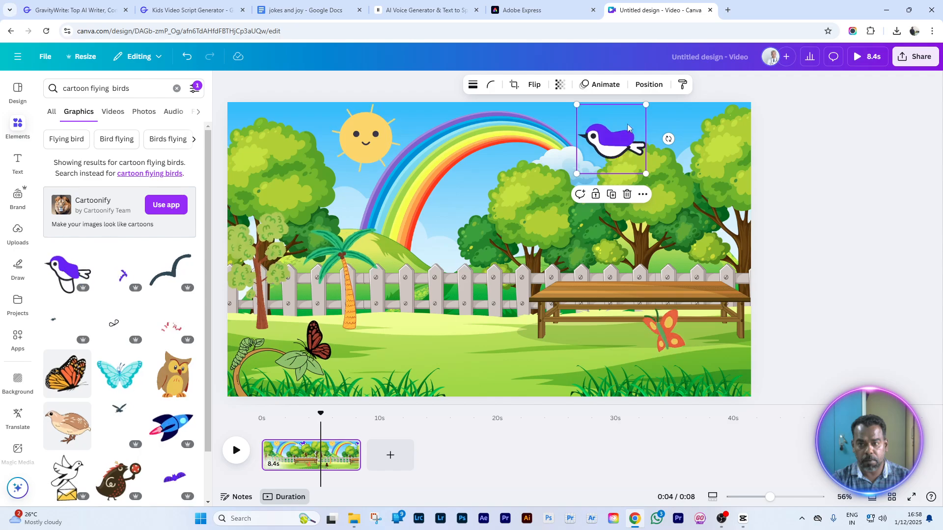
{"action": "left_click_drag", "start_coordinate": [642, 107], "coordinate": [621, 129]}
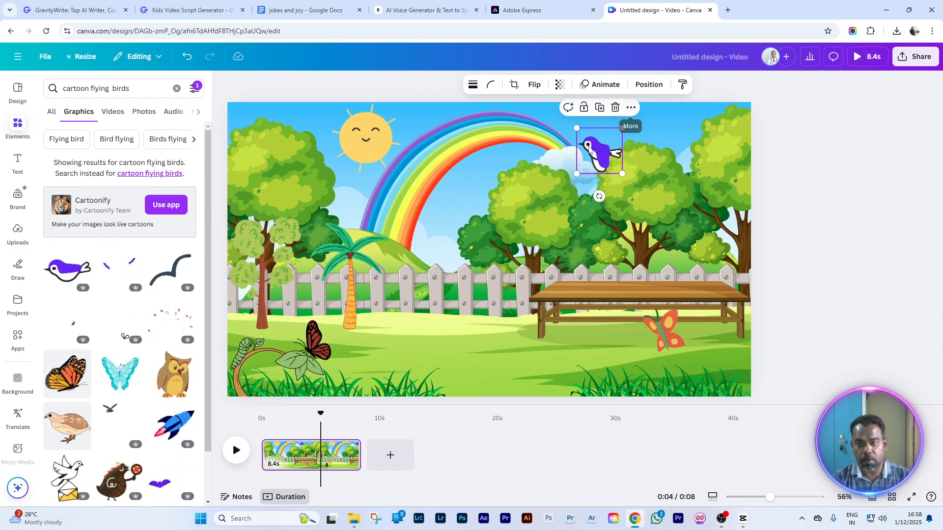
Duplicate the small purple bird three times to make a flock of four
{"action": "left_click", "coordinate": [631, 109]}
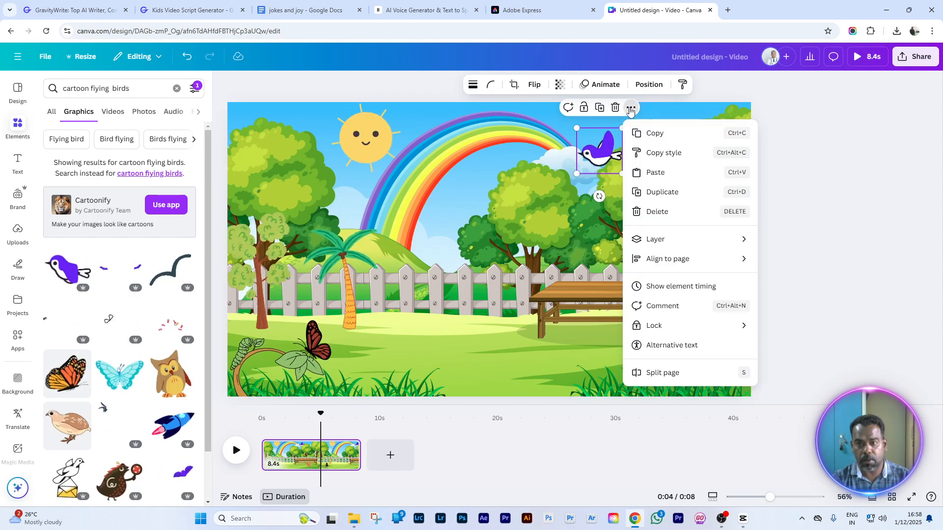
{"action": "left_click", "coordinate": [648, 191]}
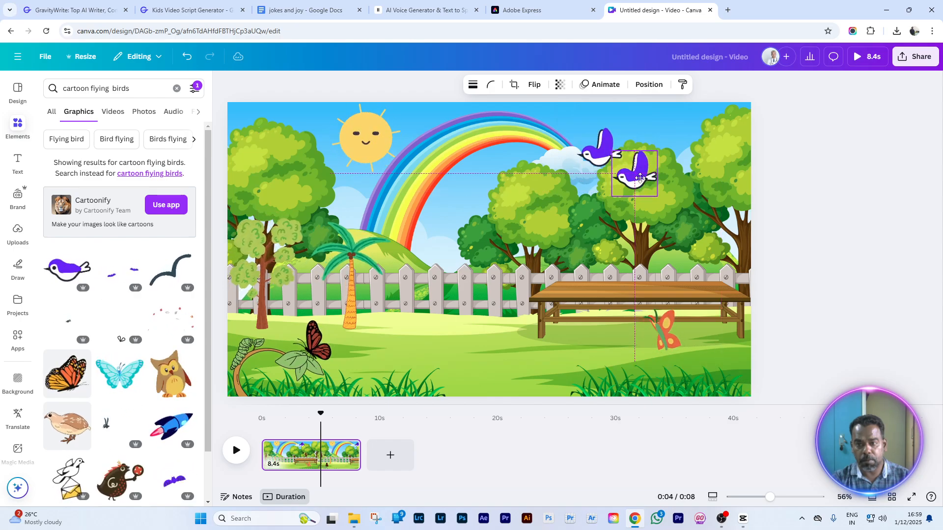
{"action": "left_click", "coordinate": [665, 132]}
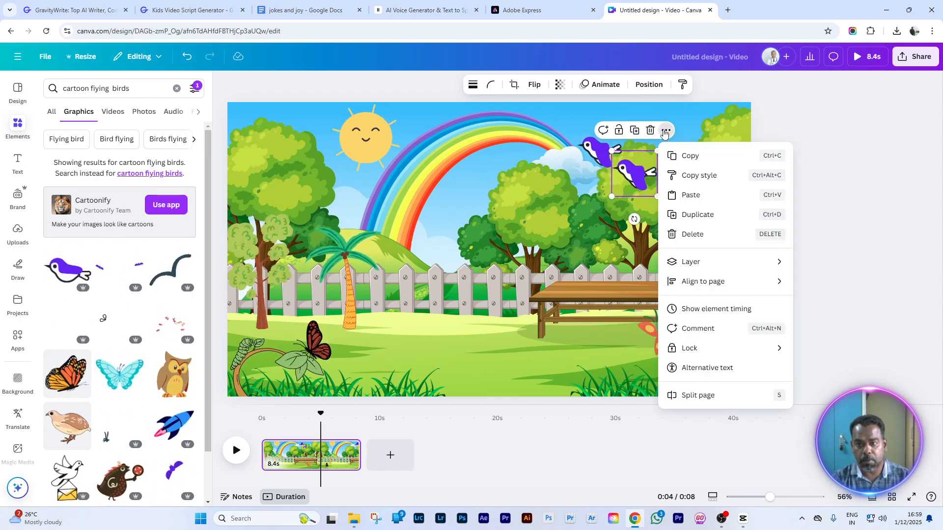
{"action": "left_click", "coordinate": [688, 215]}
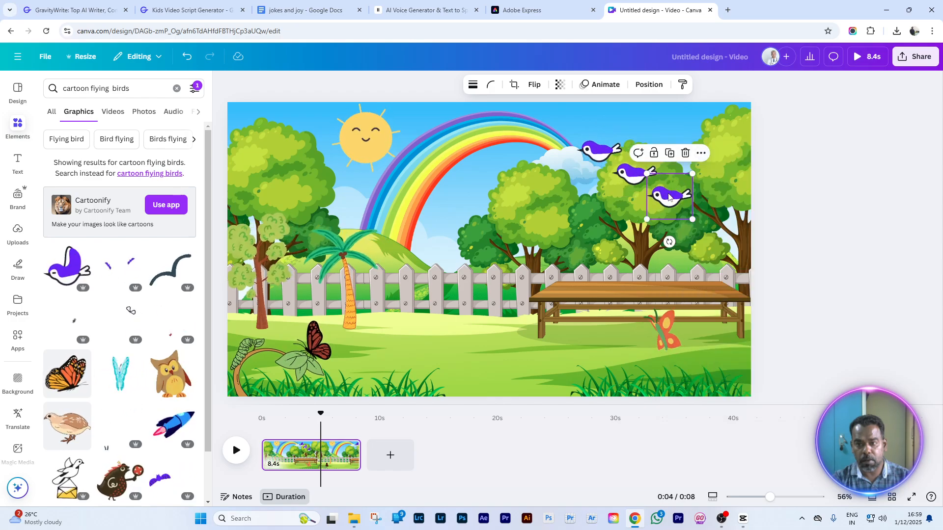
{"action": "left_click", "coordinate": [700, 154]}
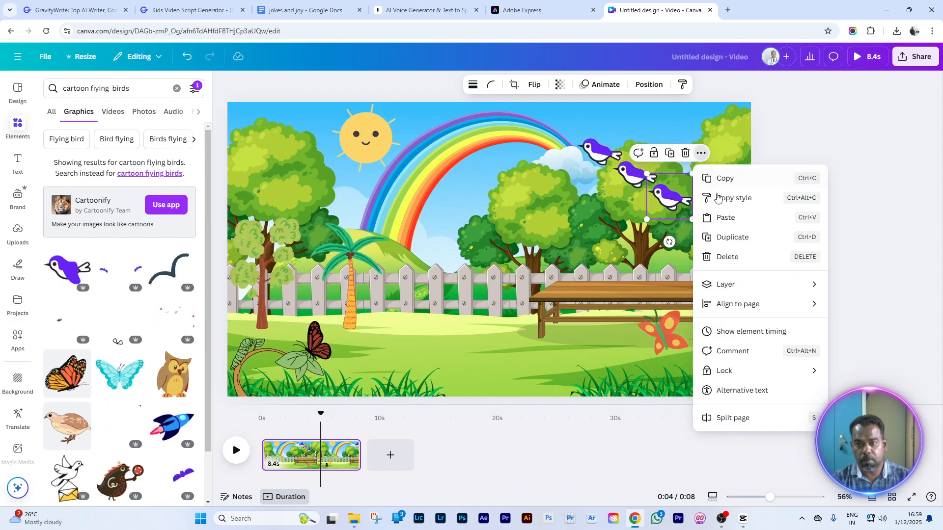
{"action": "left_click", "coordinate": [728, 237]}
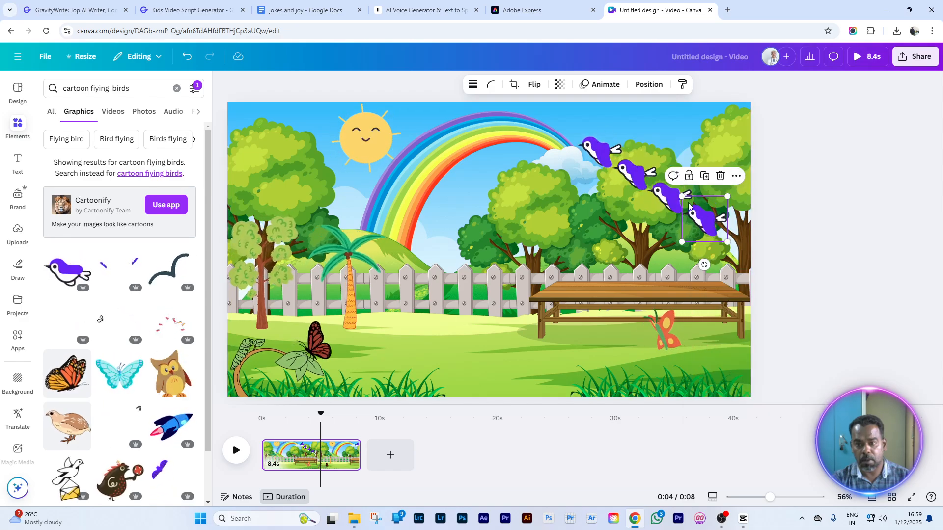
Arrange the duplicated birds in a loose cluster behind the first bird, above the trees, and clear the elements search
{"action": "left_click_drag", "start_coordinate": [705, 219], "coordinate": [648, 139]}
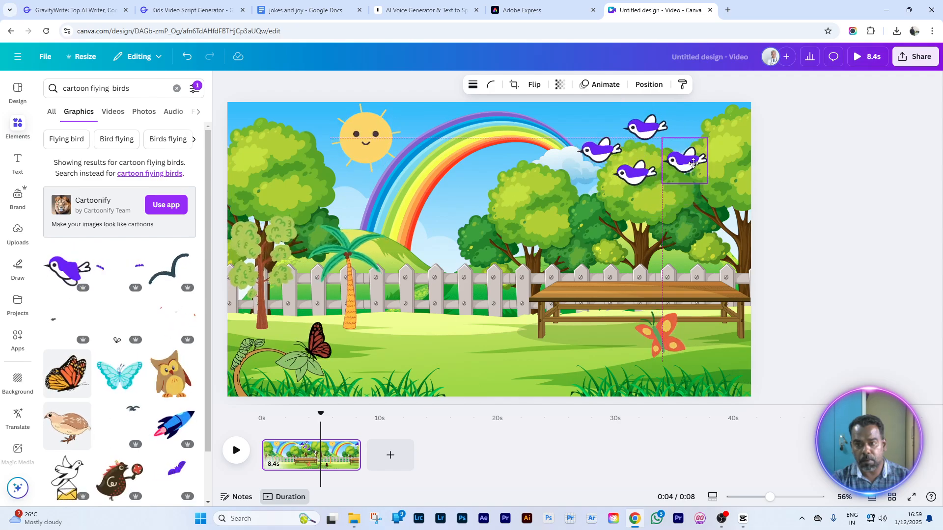
{"action": "left_click_drag", "start_coordinate": [693, 164], "coordinate": [696, 158]}
{"action": "left_click", "coordinate": [637, 186]}
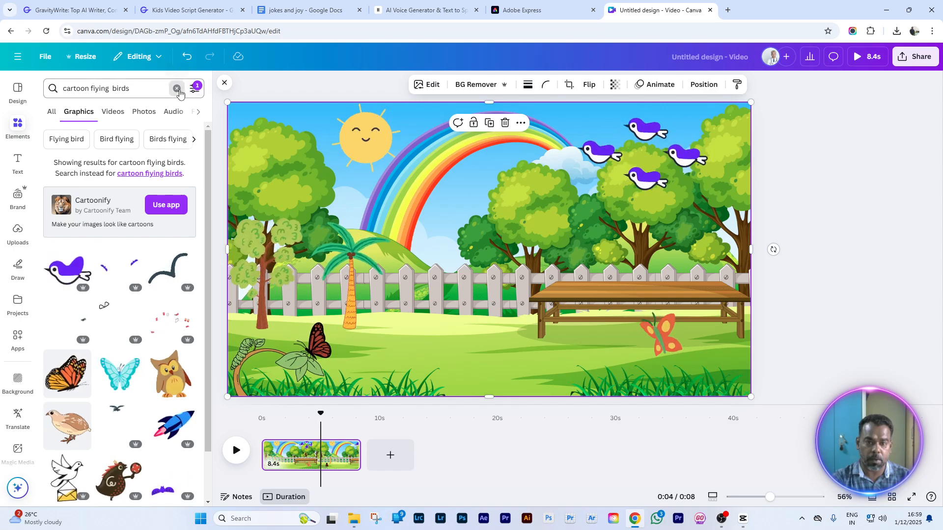
{"action": "left_click", "coordinate": [178, 90]}
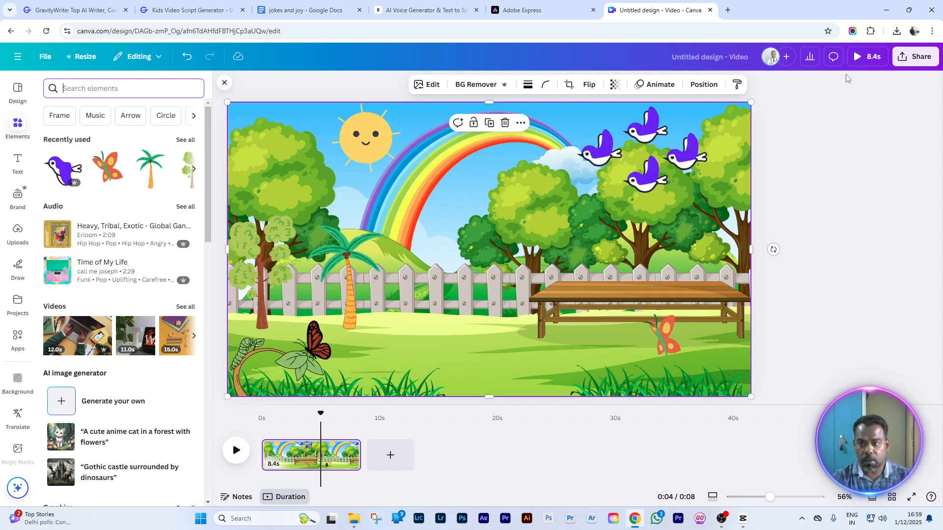
Download the finished background design as an MP4 video at 1080p (HD) quality
{"action": "left_click", "coordinate": [914, 57]}
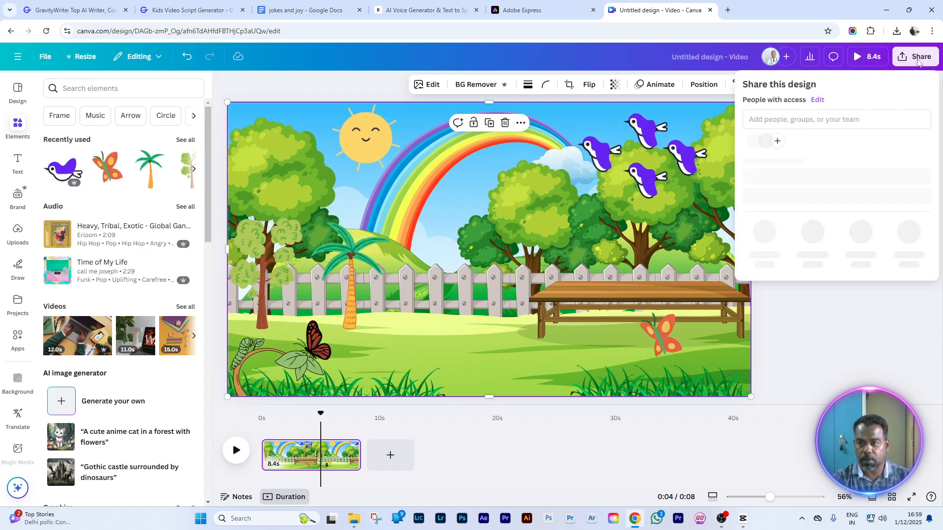
{"action": "left_click", "coordinate": [767, 251]}
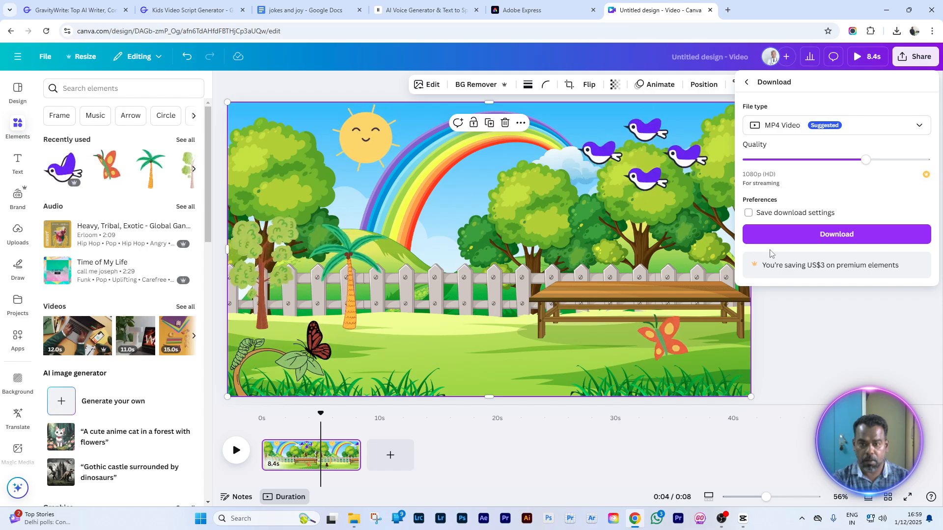
{"action": "left_click", "coordinate": [808, 234]}
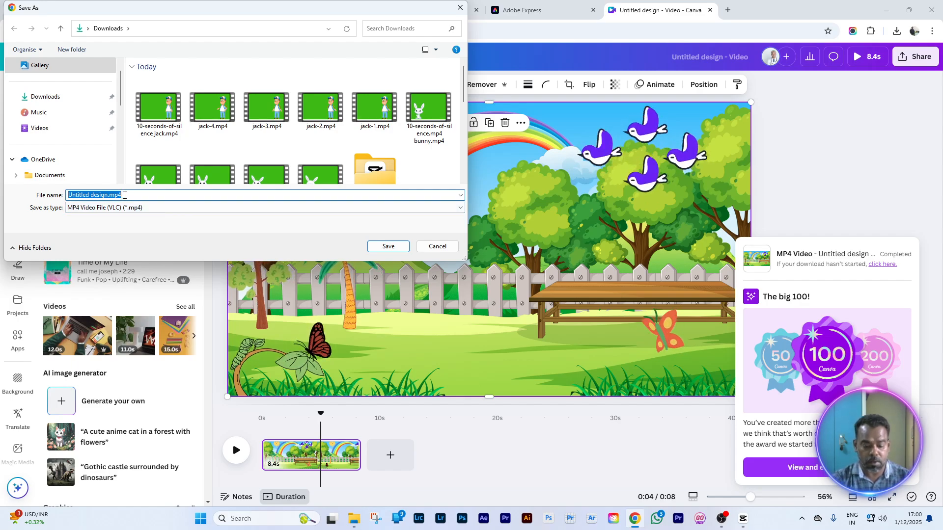
Save the exported MP4 in the Downloads folder under the name "backround video" and dismiss the download list
{"action": "type", "text": "bac"}
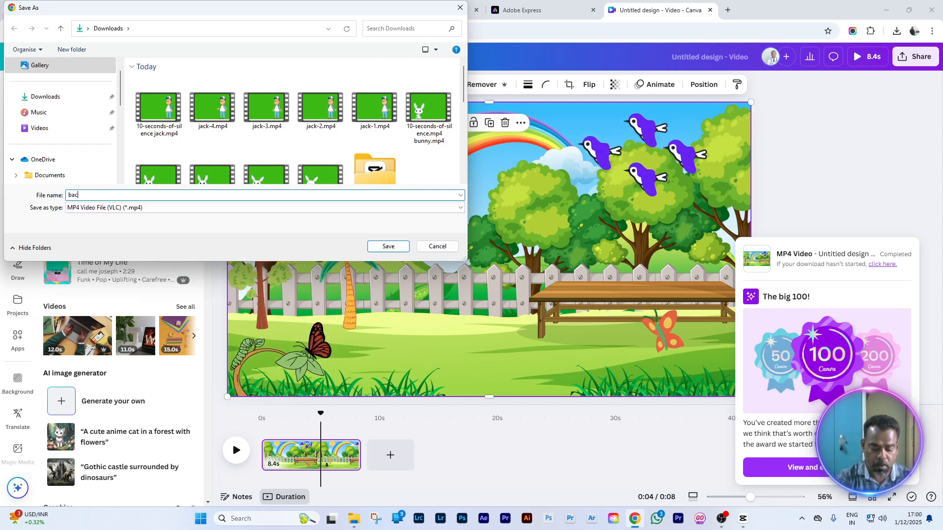
{"action": "type", "text": "krou"}
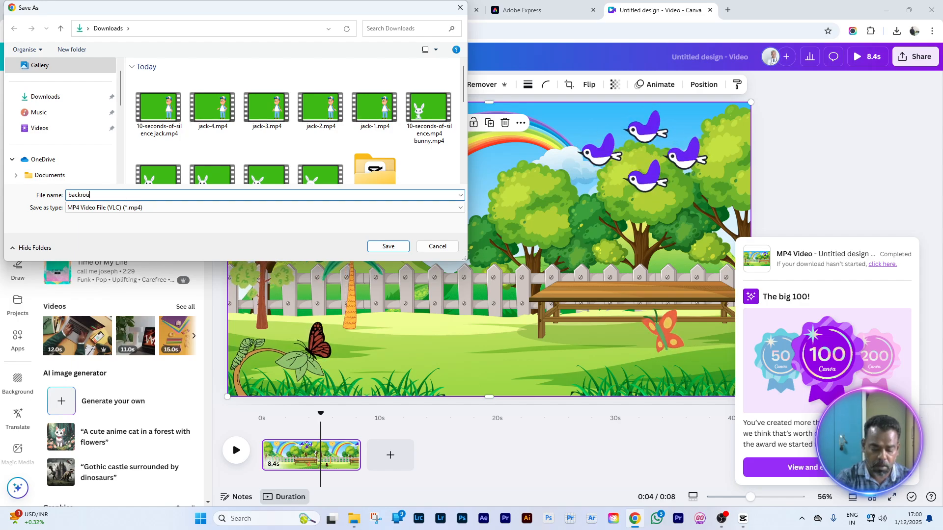
{"action": "type", "text": "nd v"}
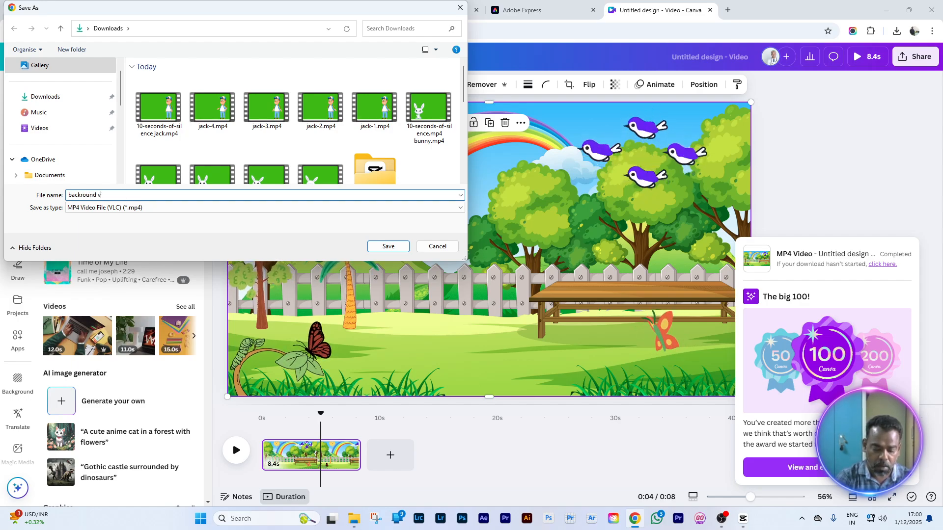
{"action": "type", "text": "ideo"}
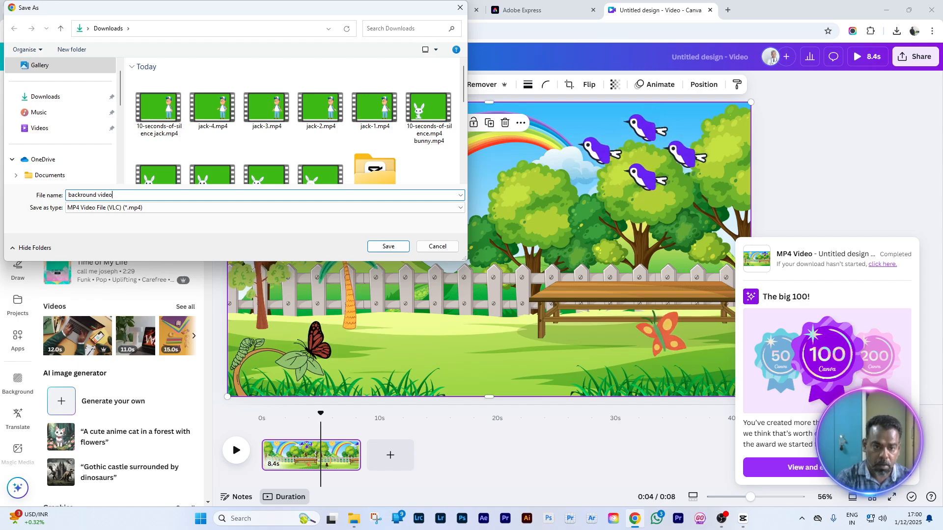
{"action": "left_click", "coordinate": [399, 247]}
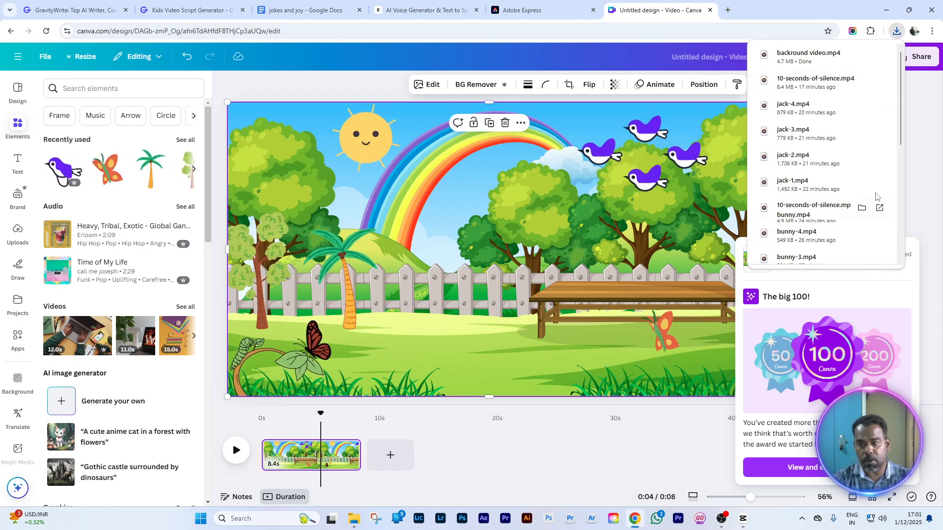
{"action": "left_click", "coordinate": [827, 237]}
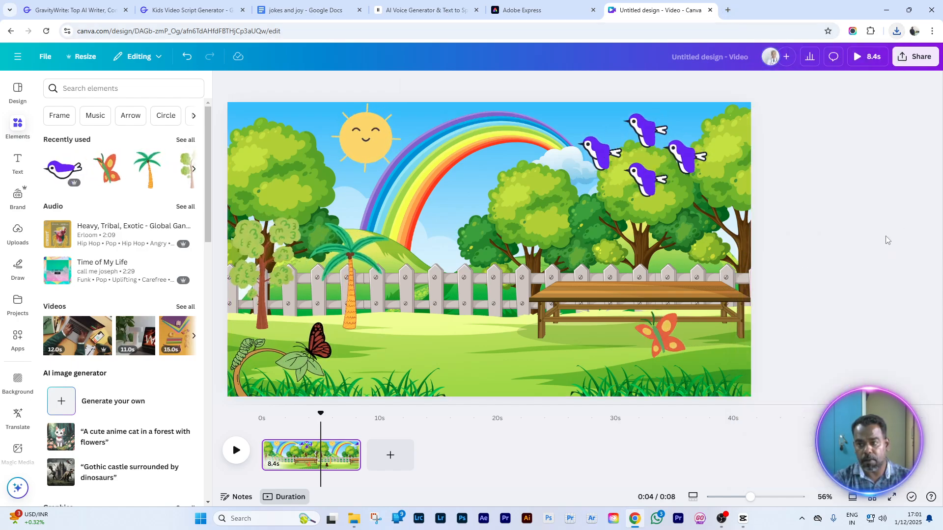
Search Google for "vecteezy free download" in a new browser tab and open the Vecteezy home page
{"action": "left_click", "coordinate": [726, 10]}
{"action": "left_click", "coordinate": [372, 193]}
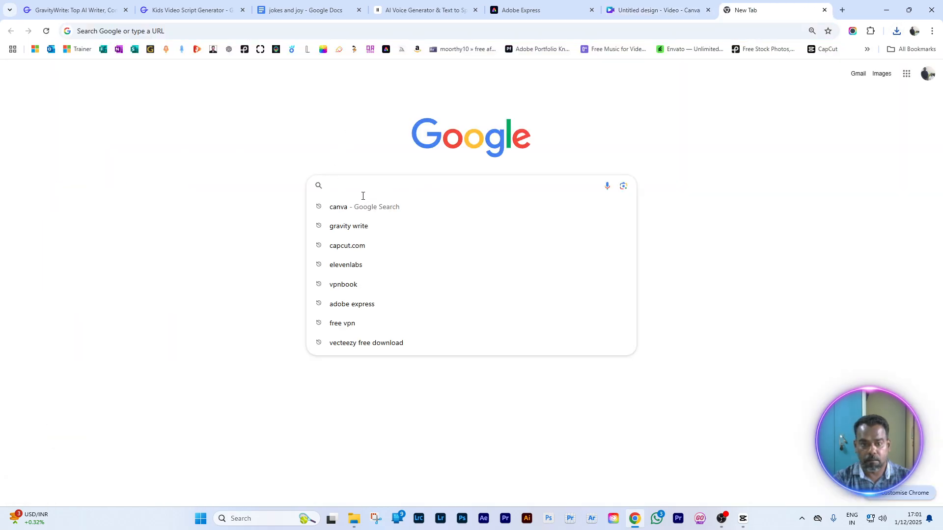
{"action": "left_click", "coordinate": [365, 344]}
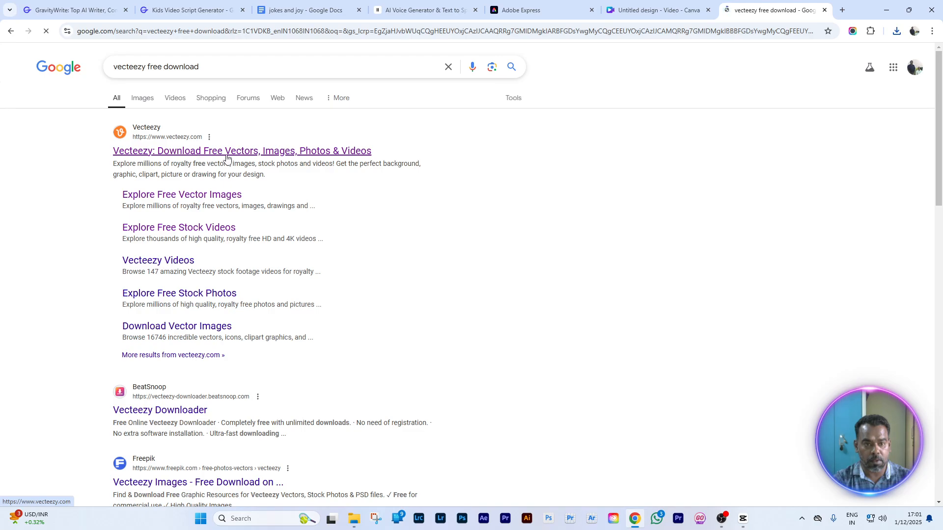
{"action": "left_click", "coordinate": [258, 152]}
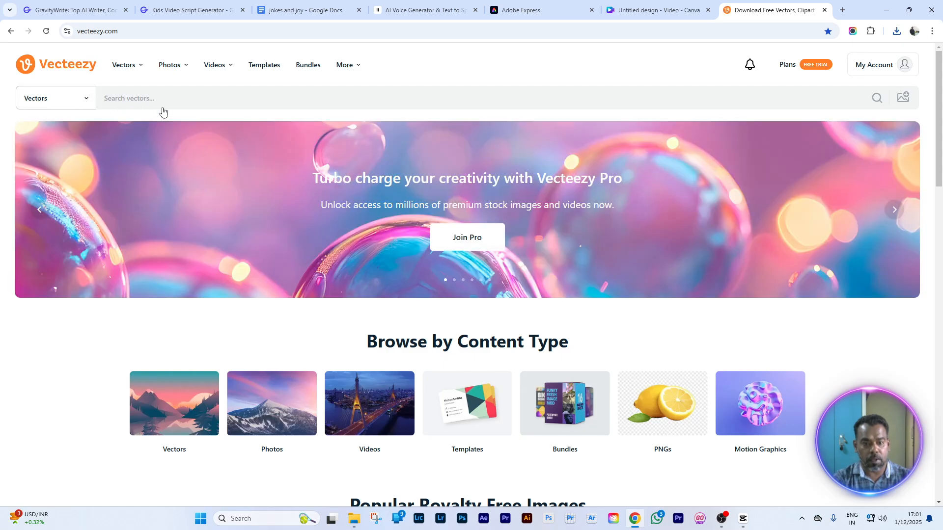
Search Vecteezy's video section for "garden park animated" by reusing the recent search
{"action": "left_click", "coordinate": [373, 408]}
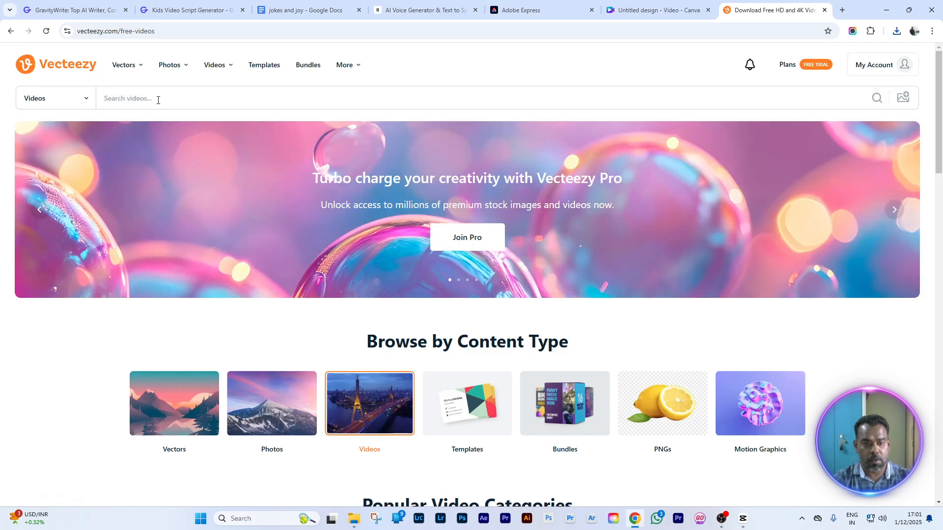
{"action": "left_click", "coordinate": [159, 99]}
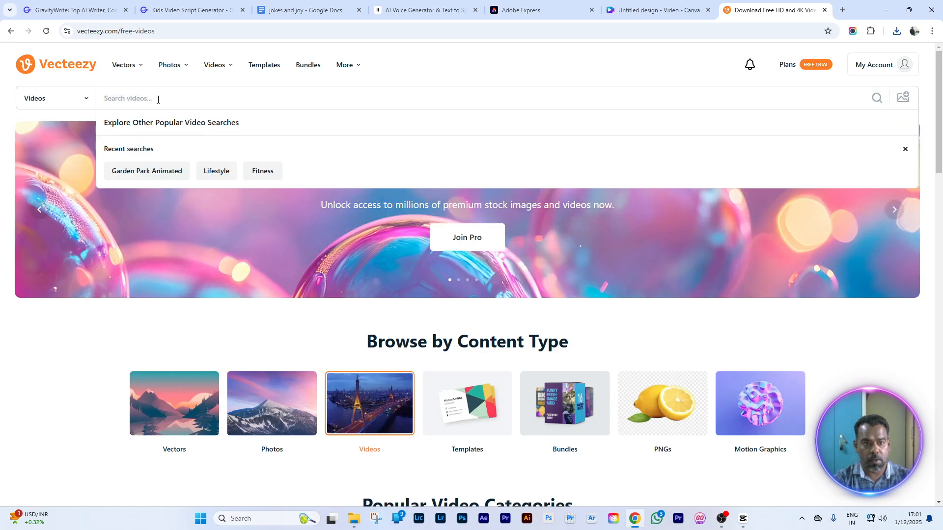
{"action": "type", "text": "an"}
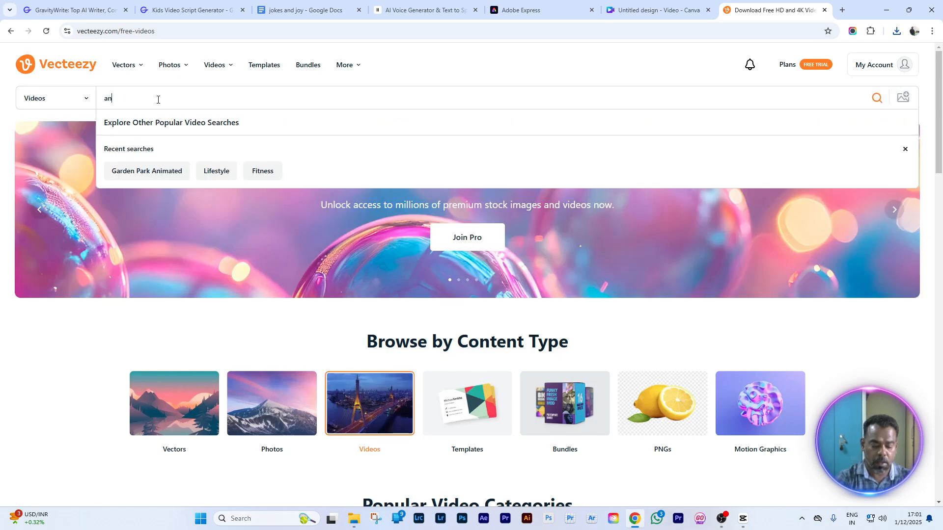
{"action": "type", "text": "i"}
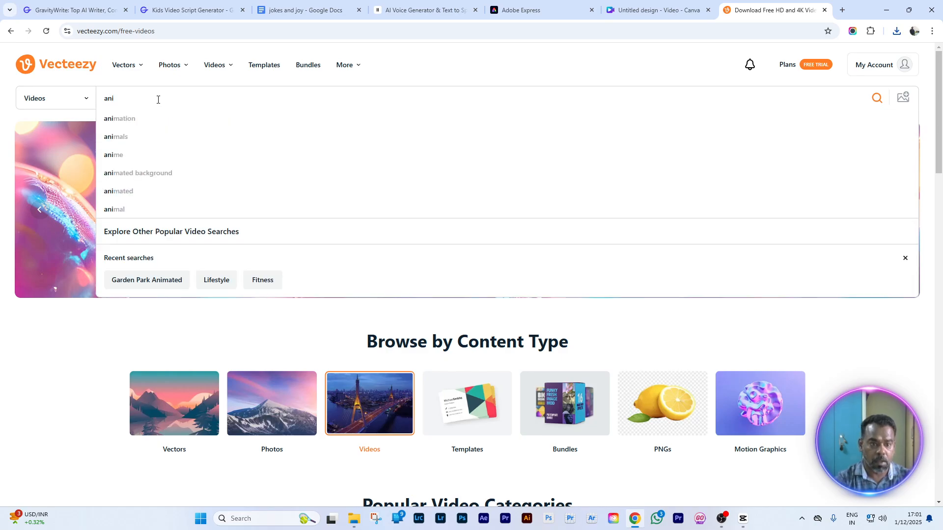
{"action": "left_click", "coordinate": [158, 283]}
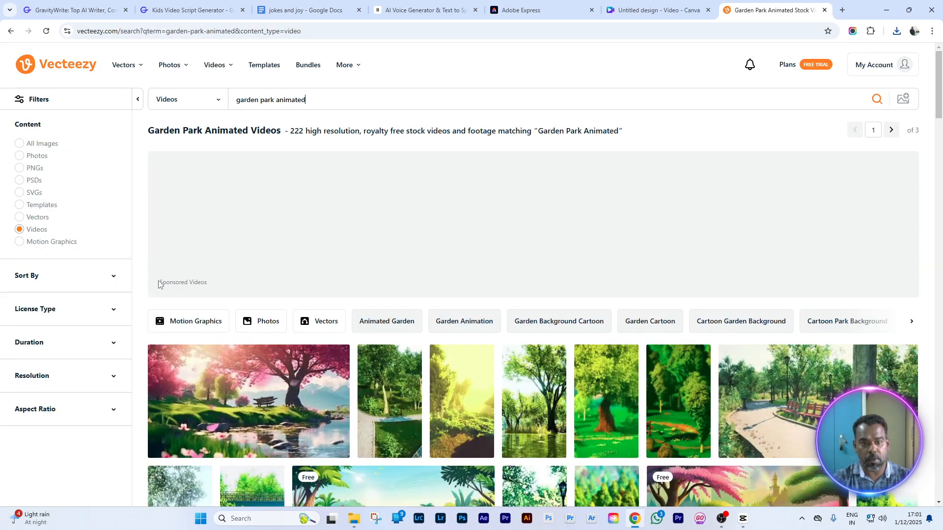
Browse the garden park results and open the free AI generated garden scene with butterflies and beautiful flowers
{"action": "scroll", "coordinate": [573, 255], "scroll_direction": "down", "scroll_amount": 3}
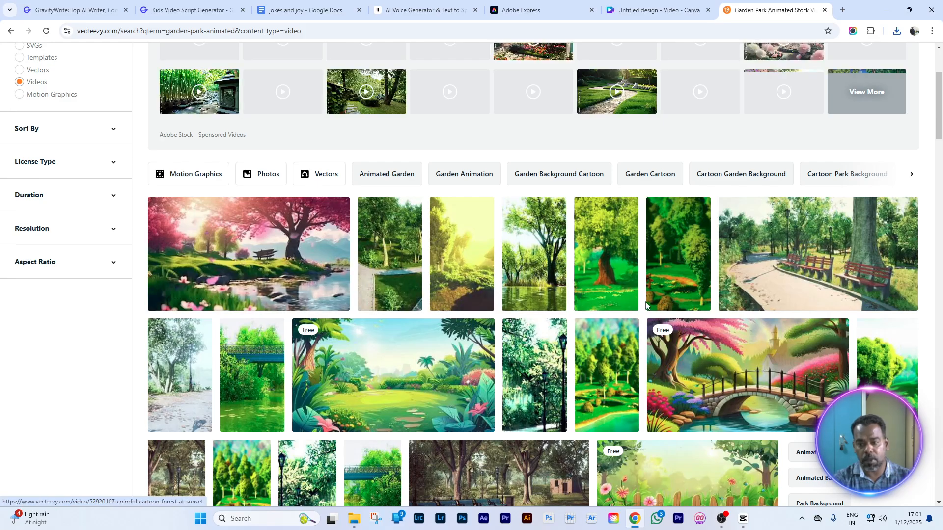
{"action": "scroll", "coordinate": [646, 306], "scroll_direction": "down", "scroll_amount": 3}
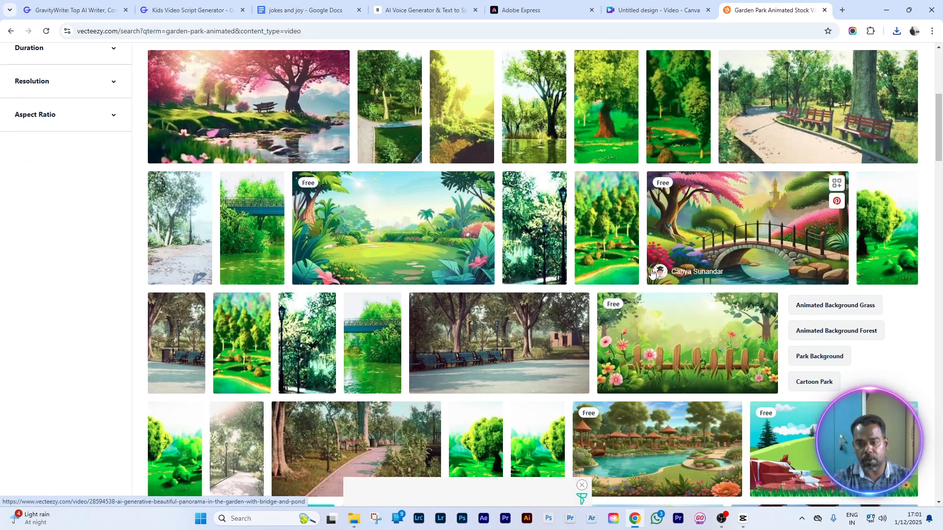
{"action": "scroll", "coordinate": [652, 274], "scroll_direction": "down", "scroll_amount": 3}
{"action": "scroll", "coordinate": [497, 292], "scroll_direction": "up", "scroll_amount": 5}
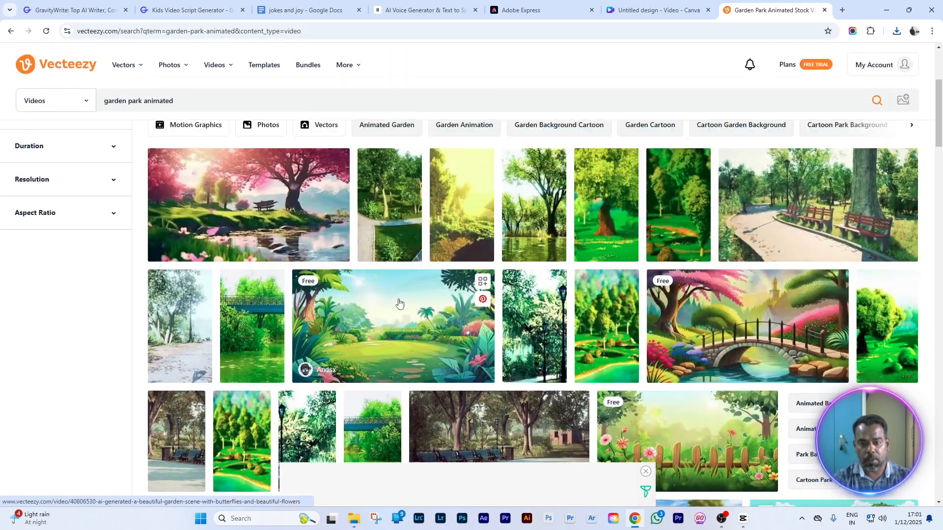
{"action": "left_click", "coordinate": [391, 337]}
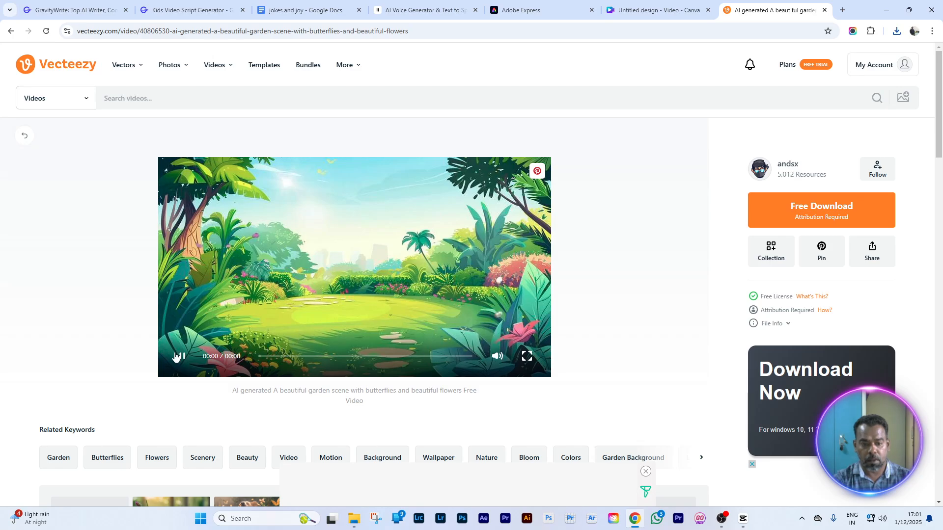
Download the free garden scene video and save it as an MP4 in Downloads under its suggested file name
{"action": "left_click", "coordinate": [178, 357]}
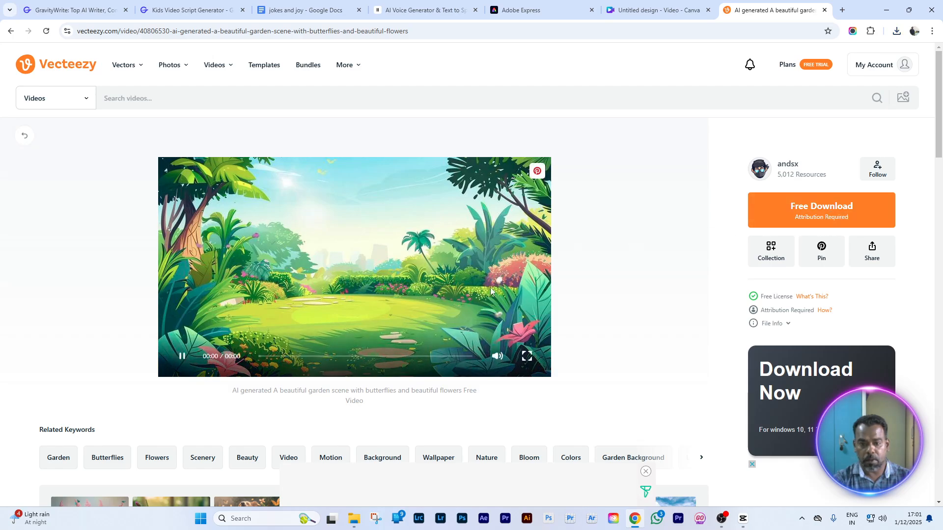
{"action": "left_click", "coordinate": [806, 209]}
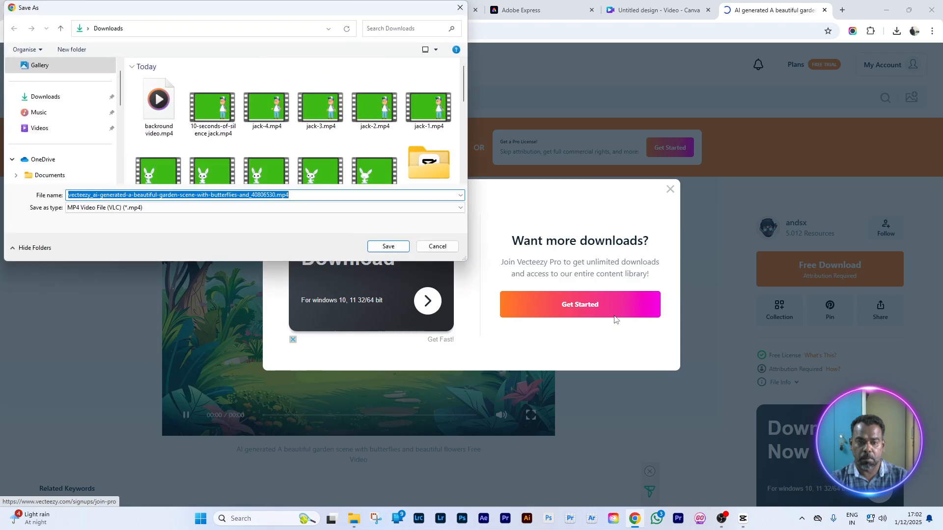
{"action": "left_click", "coordinate": [386, 246]}
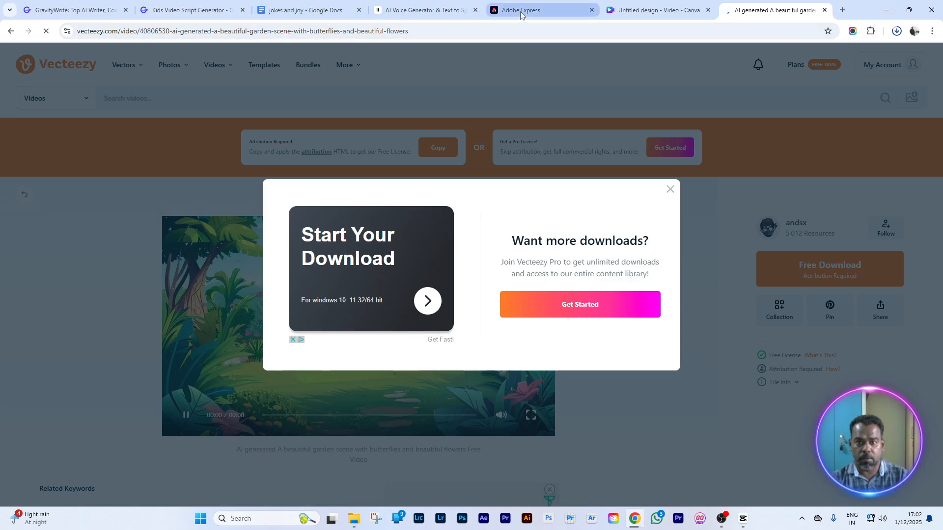
Check the Downloads folder for the saved garden video and return to its Vecteezy page
{"action": "left_click", "coordinate": [617, 10]}
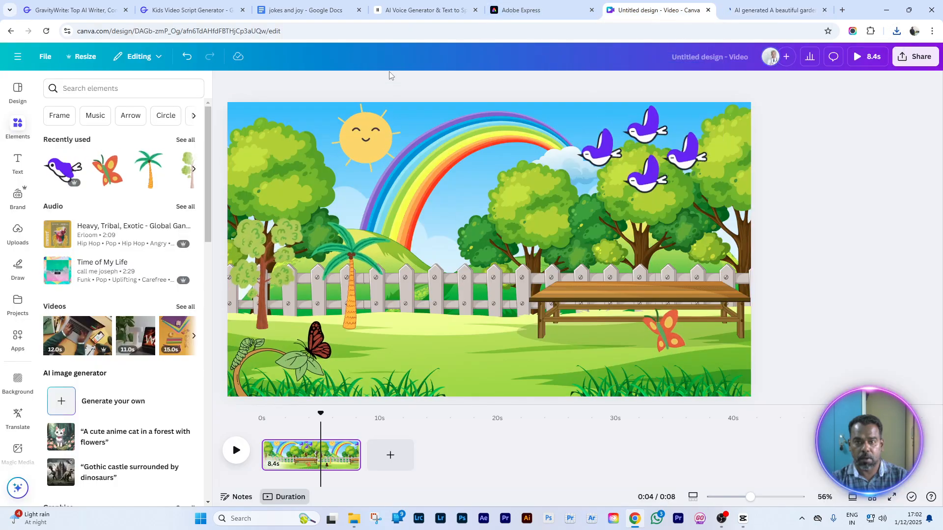
{"action": "left_click", "coordinate": [530, 10]}
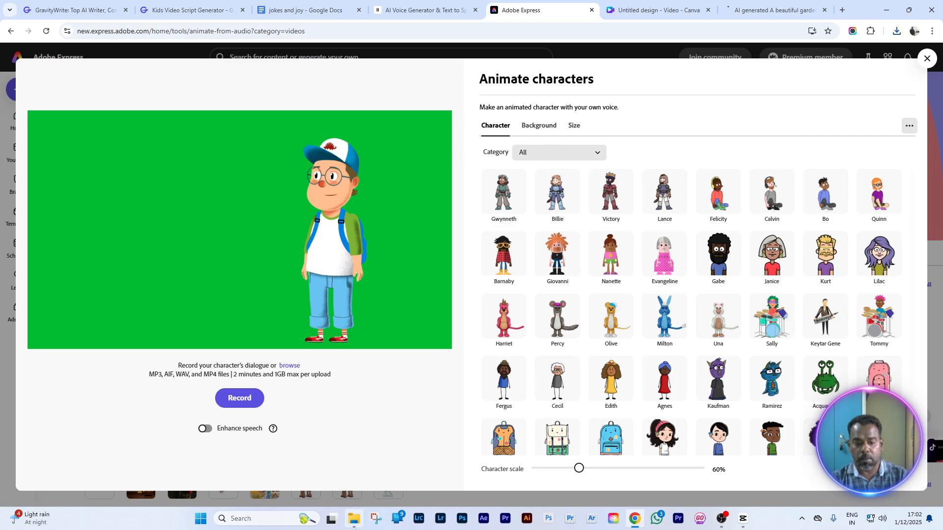
{"action": "left_click", "coordinate": [354, 520]}
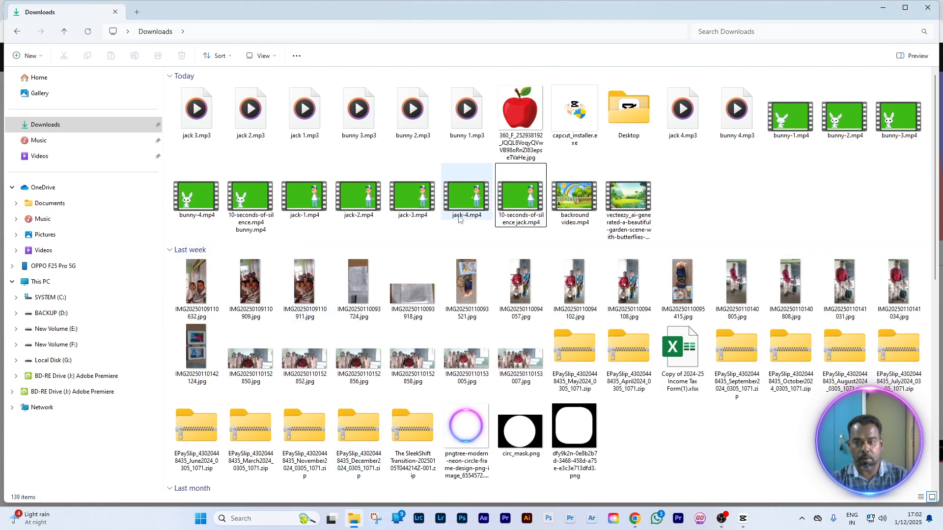
{"action": "left_click", "coordinate": [884, 10]}
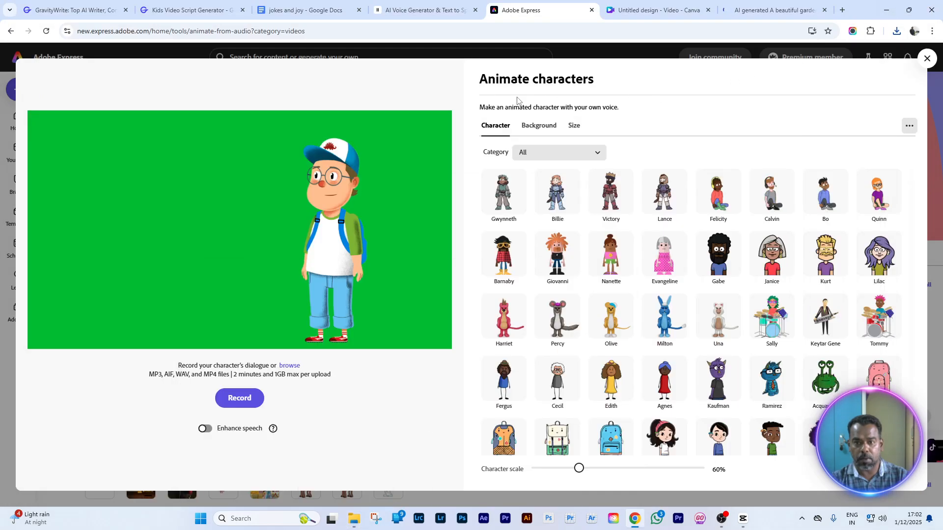
{"action": "left_click", "coordinate": [770, 10]}
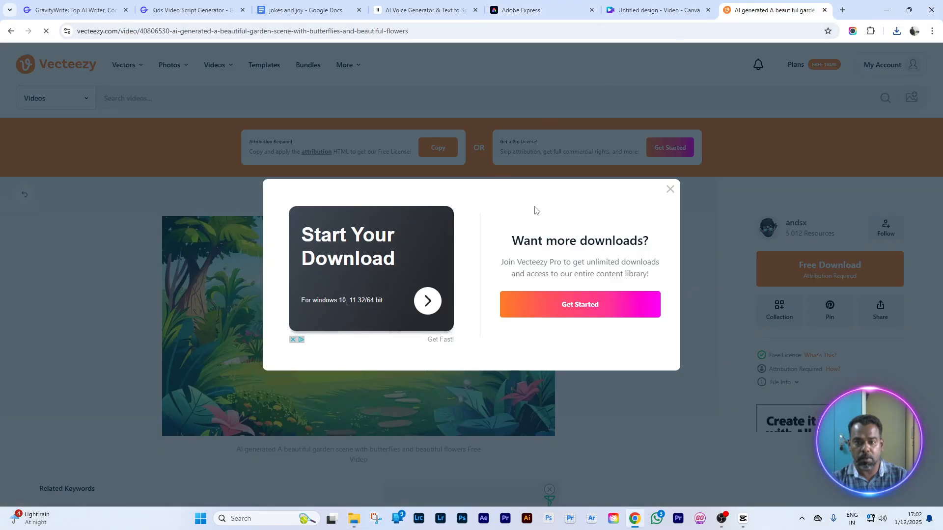
Dismiss the Vecteezy Pro offer and switch from the browser to the open CapCut project
{"action": "left_click", "coordinate": [670, 190]}
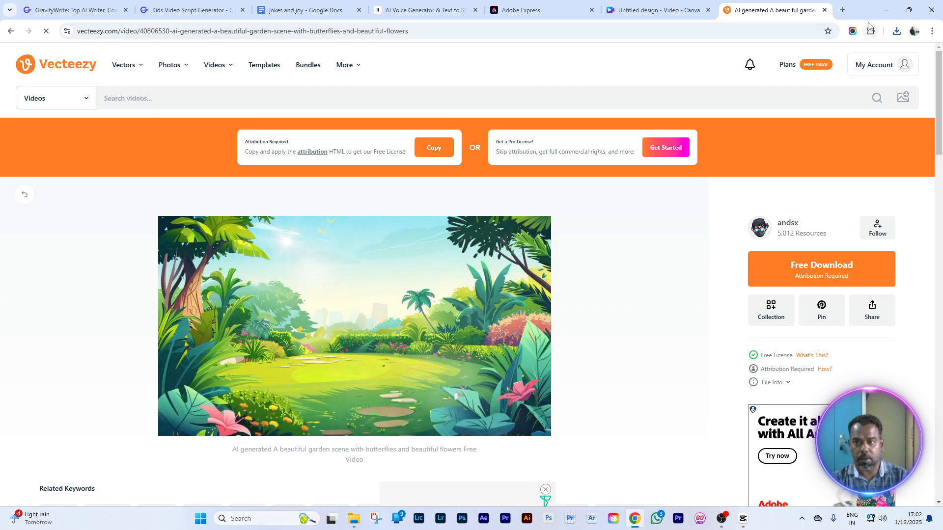
{"action": "left_click", "coordinate": [885, 9]}
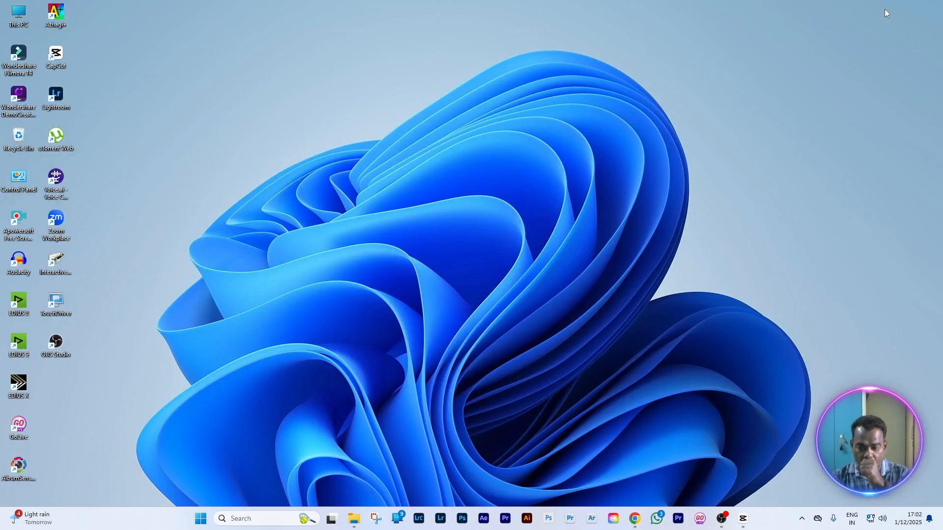
{"action": "mouse_move", "coordinate": [743, 527]}
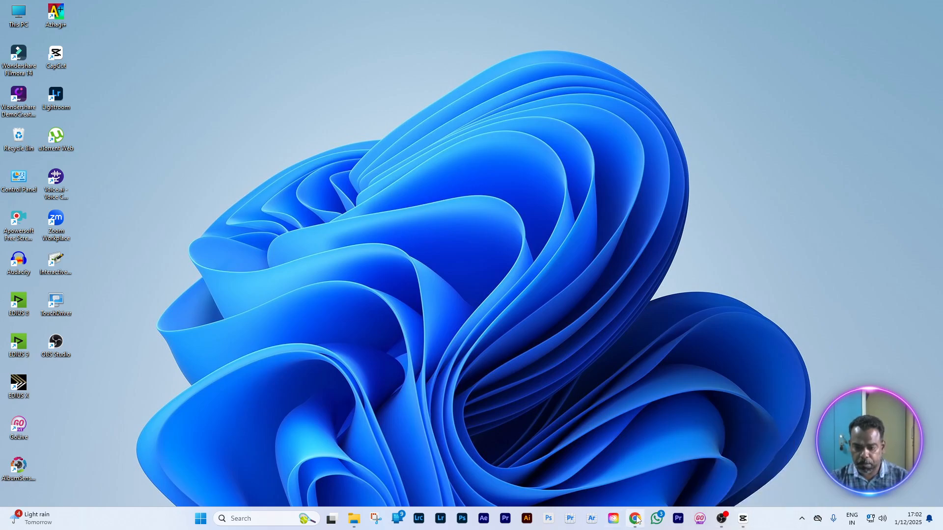
{"action": "left_click", "coordinate": [743, 521]}
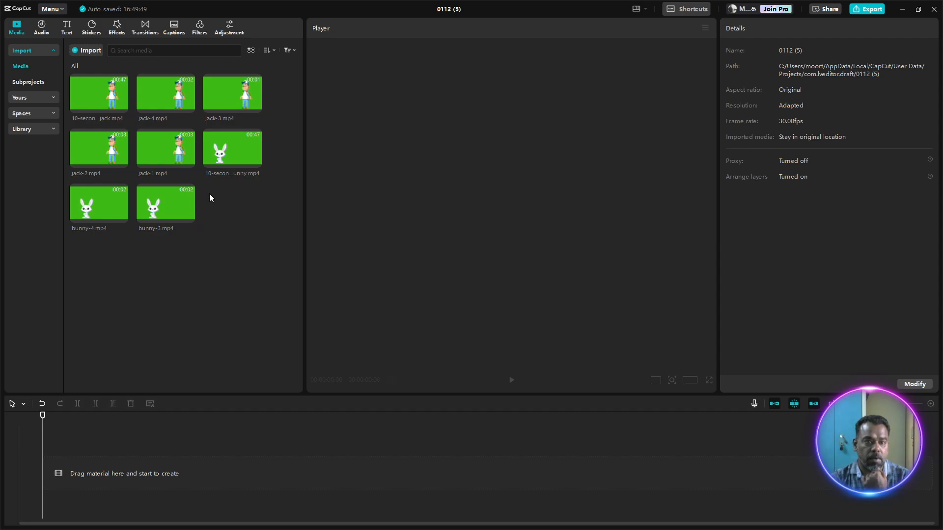
Import all the MP4 clips from Downloads, from the Vecteezy garden video and "backround video.mp4" through bunny-1.mp4, into the project media
{"action": "left_click", "coordinate": [85, 50]}
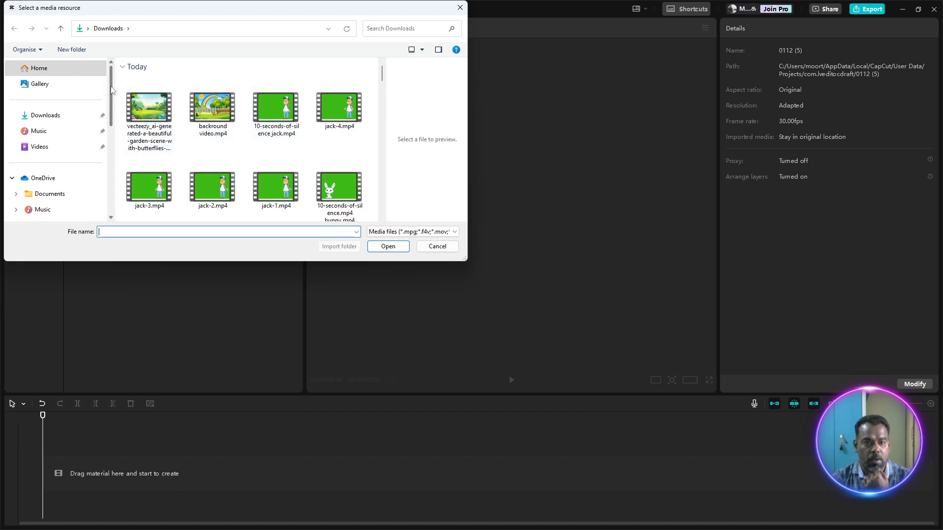
{"action": "left_click", "coordinate": [145, 105]}
{"action": "left_click_drag", "start_coordinate": [144, 106], "coordinate": [363, 162]}
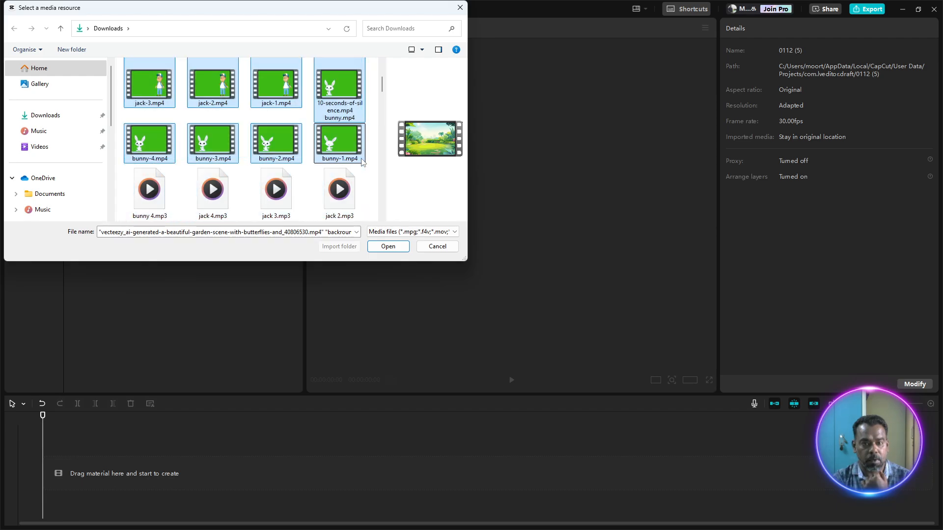
{"action": "left_click", "coordinate": [388, 246]}
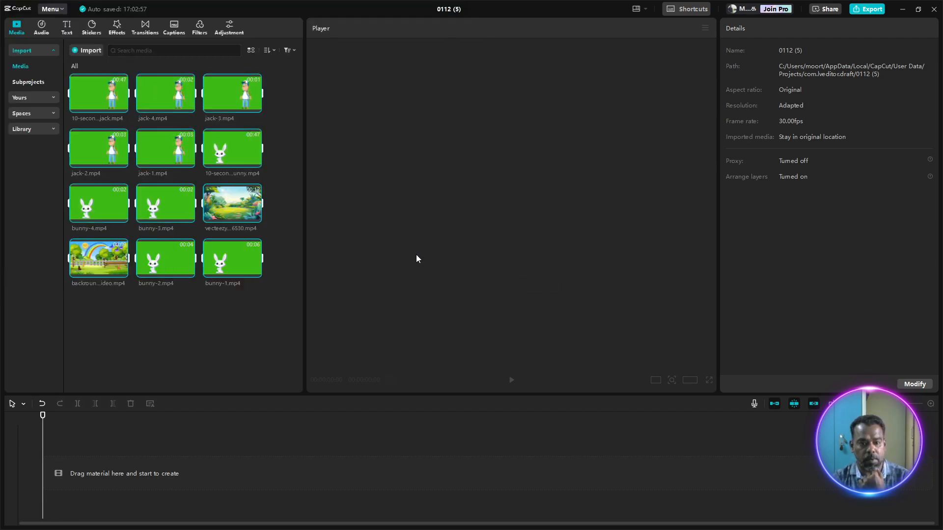
{"action": "left_click", "coordinate": [215, 320]}
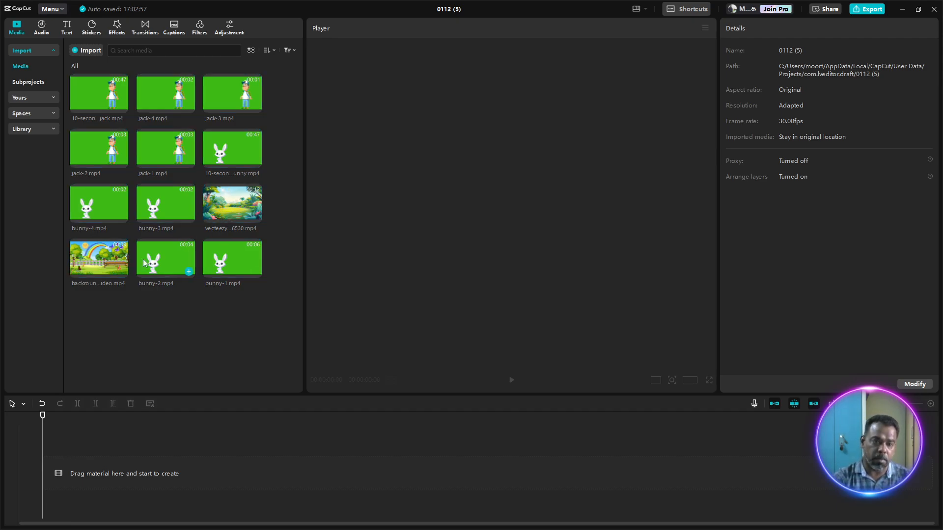
Place "backround video.mp4" at the start of the main timeline track and play back its first seconds
{"action": "left_click", "coordinate": [96, 258]}
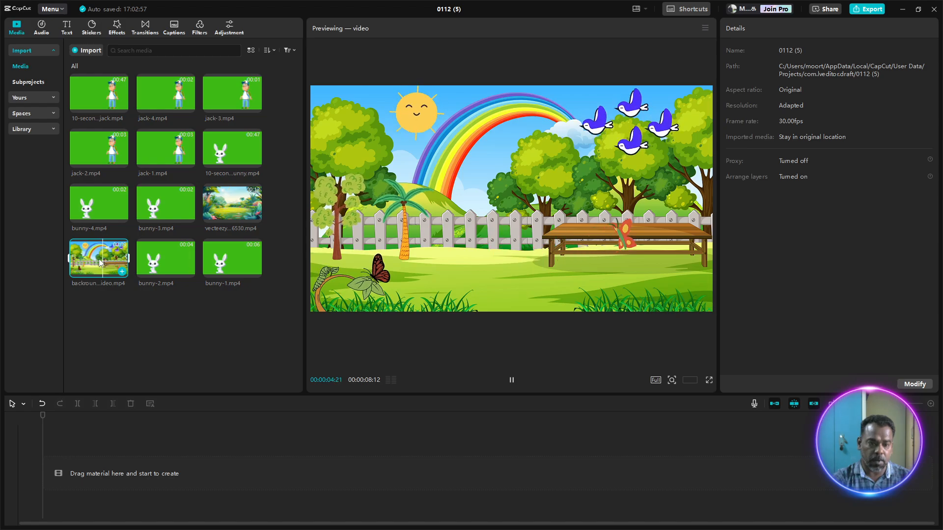
{"action": "left_click_drag", "start_coordinate": [92, 261], "coordinate": [90, 470]}
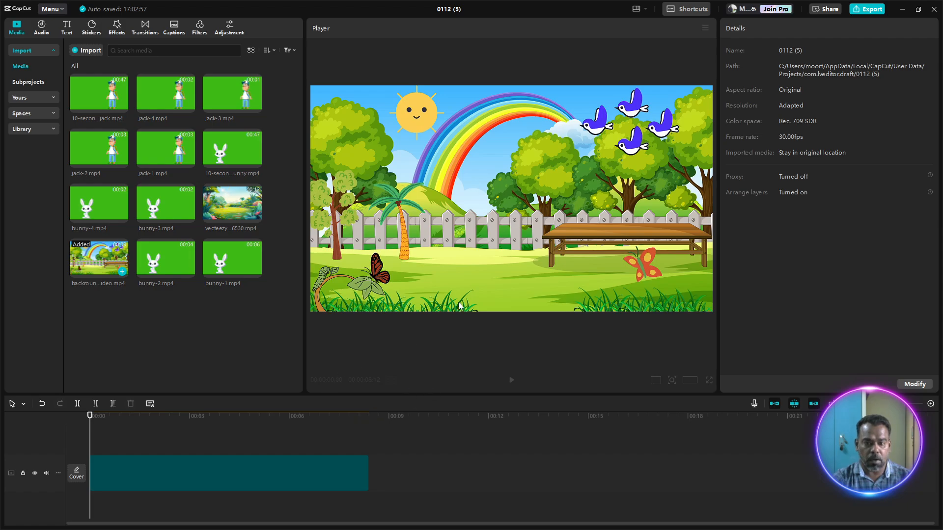
{"action": "left_click", "coordinate": [459, 305]}
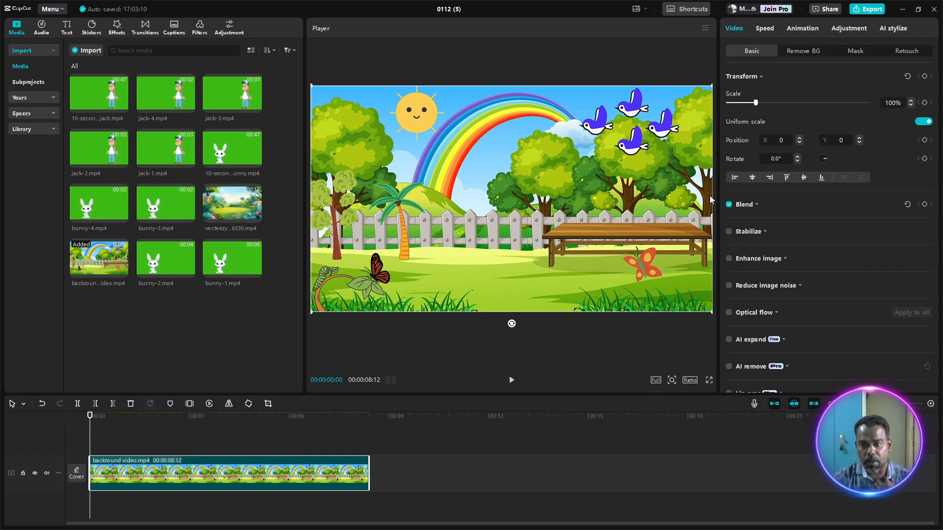
{"action": "left_click", "coordinate": [511, 382]}
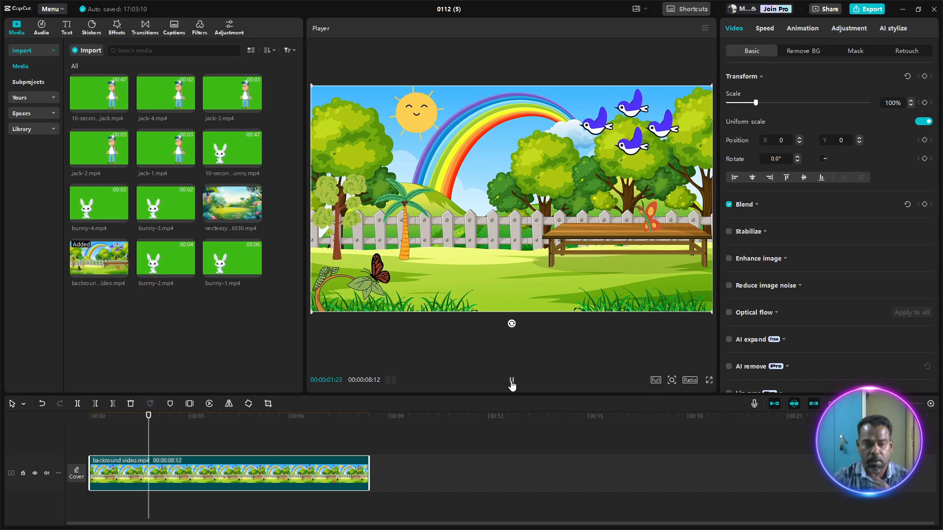
{"action": "left_click", "coordinate": [511, 382]}
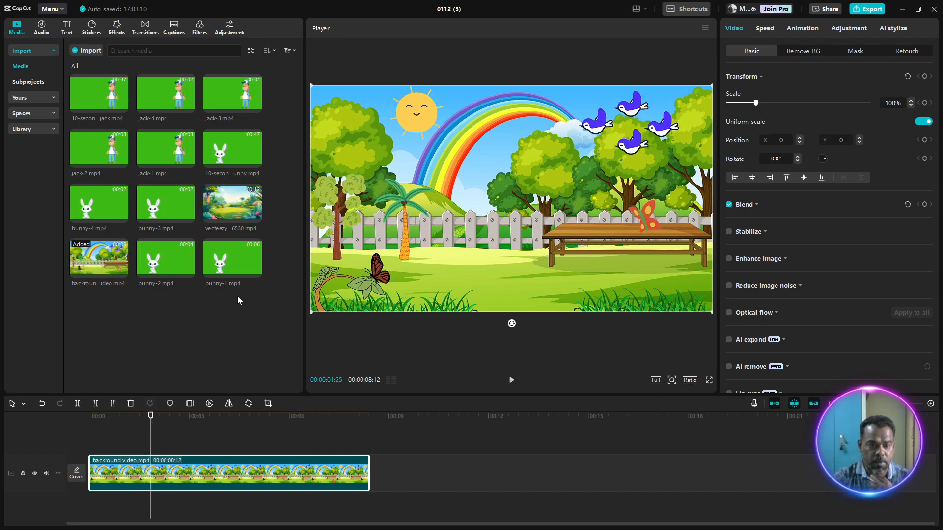
Add bunny-1.mp4 on a track above the background video, aligned with the start of the timeline
{"action": "left_click", "coordinate": [230, 265]}
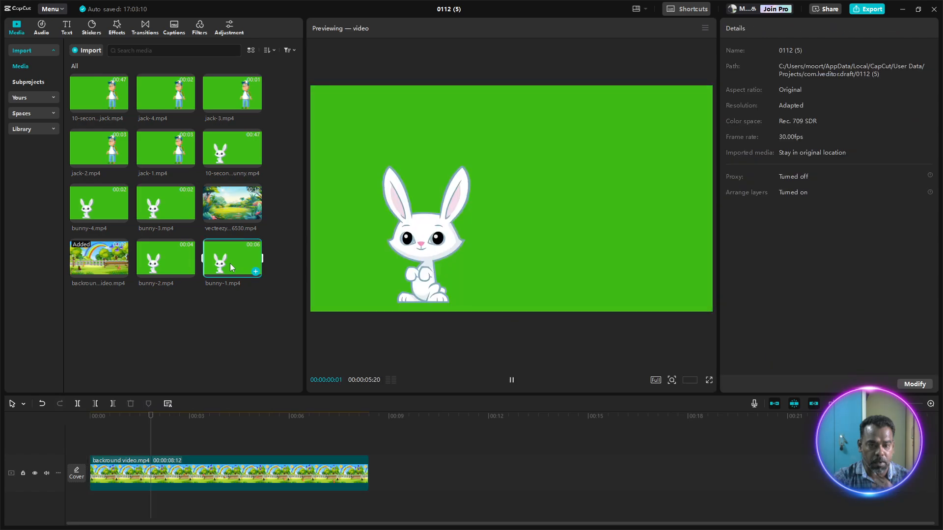
{"action": "left_click_drag", "start_coordinate": [230, 264], "coordinate": [90, 447]}
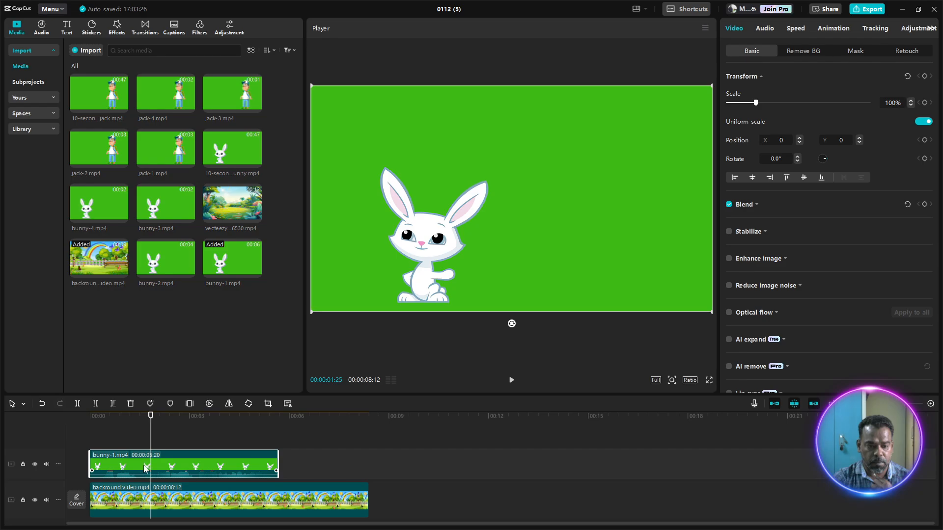
{"action": "left_click_drag", "start_coordinate": [141, 467], "coordinate": [144, 466]}
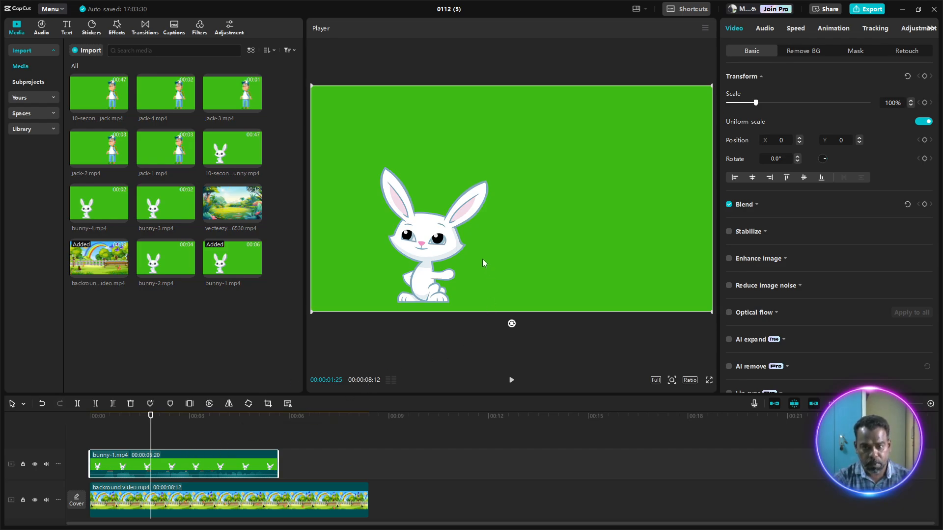
Enable Chroma key on "backround video.mp4" and pick the fence's grey as the key colour
{"action": "left_click", "coordinate": [222, 503]}
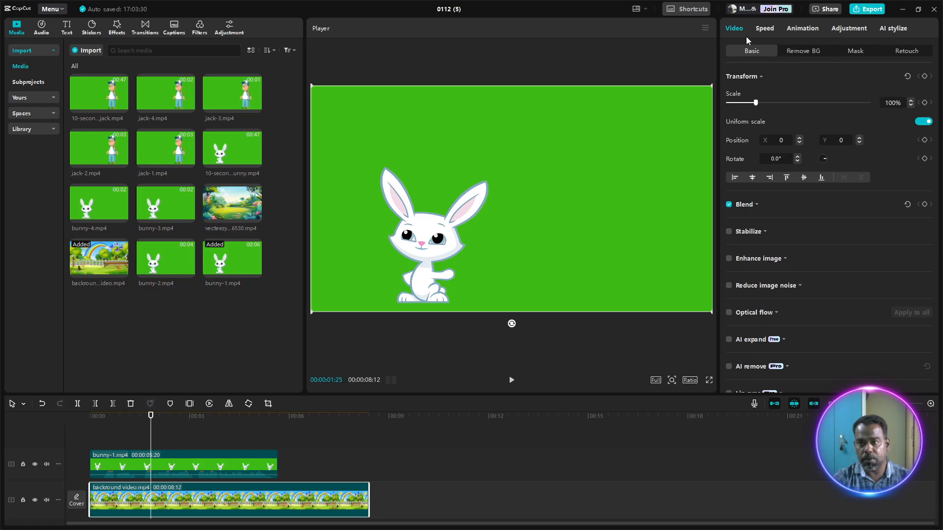
{"action": "left_click", "coordinate": [811, 52]}
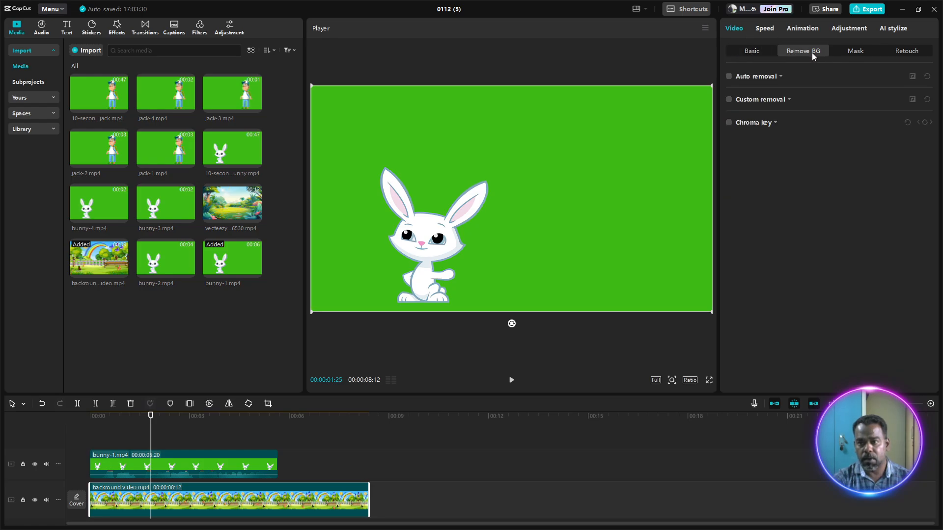
{"action": "left_click", "coordinate": [730, 124]}
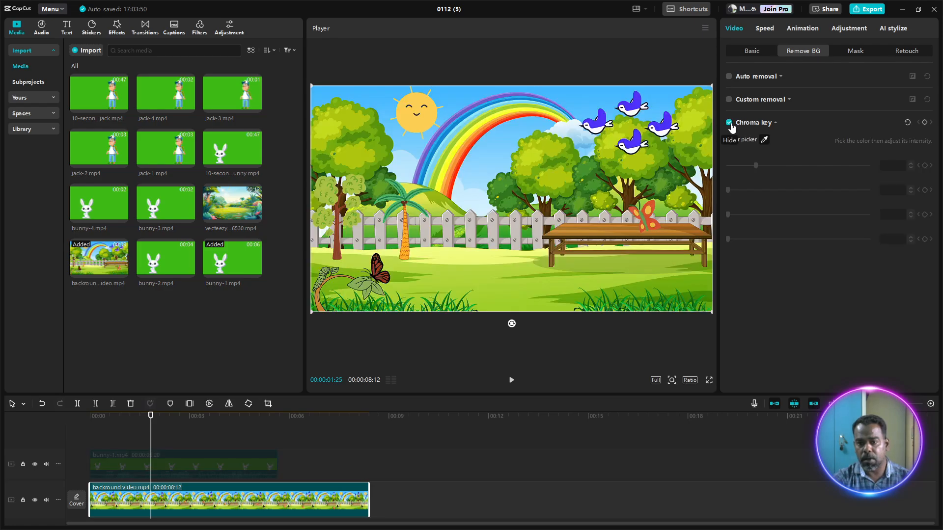
{"action": "left_click", "coordinate": [763, 141]}
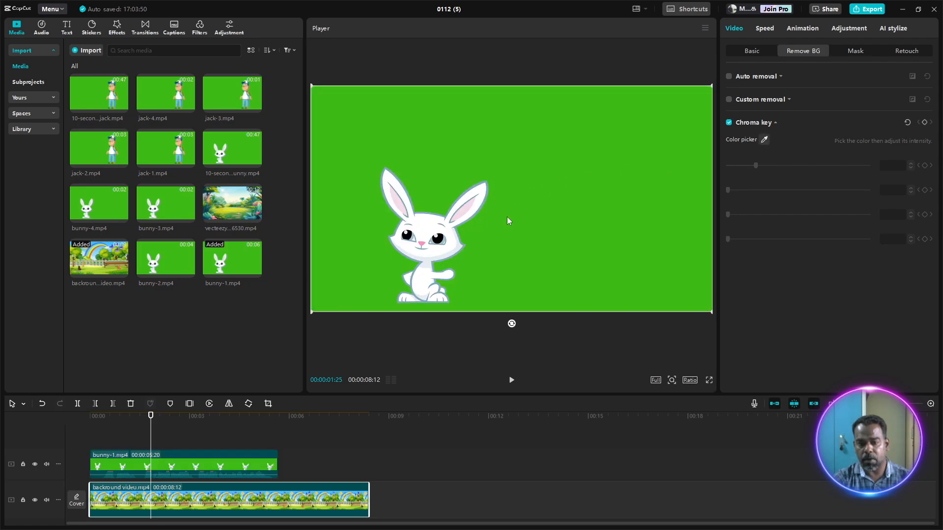
{"action": "left_click", "coordinate": [765, 141]}
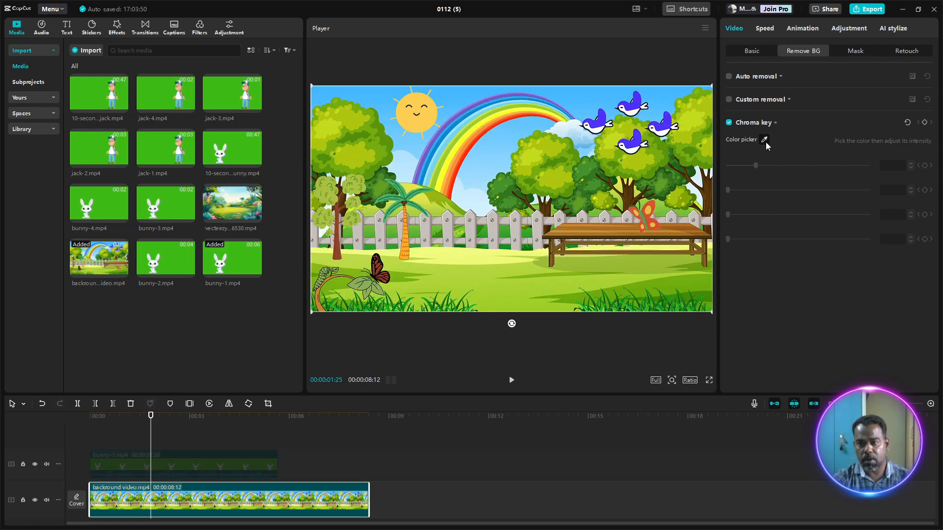
{"action": "left_click", "coordinate": [558, 217]}
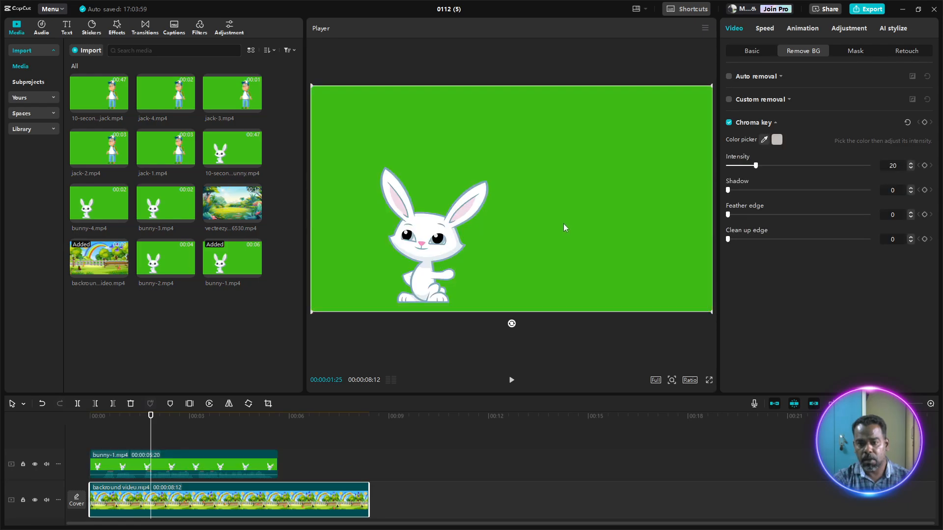
Key out the green backdrop of bunny-1.mp4 with Chroma key and scale the bunny down in the scene
{"action": "left_click", "coordinate": [543, 242]}
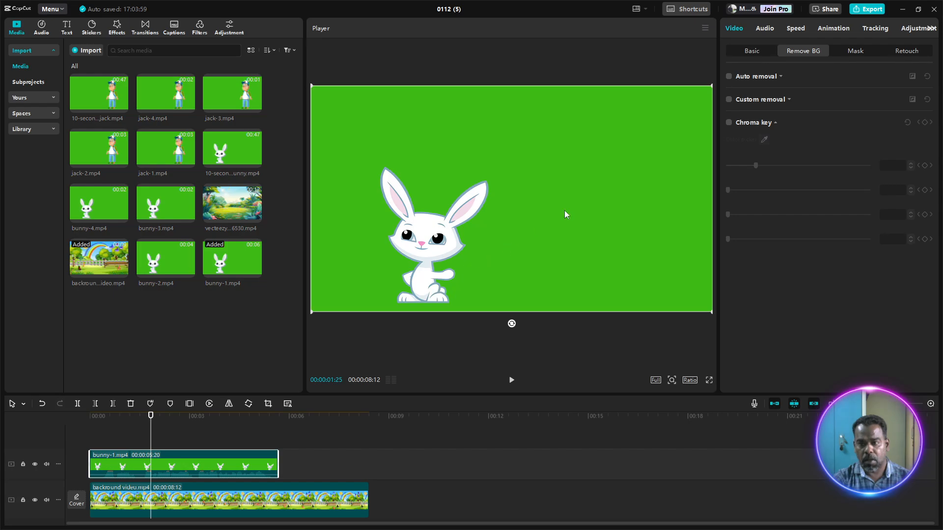
{"action": "left_click", "coordinate": [729, 123]}
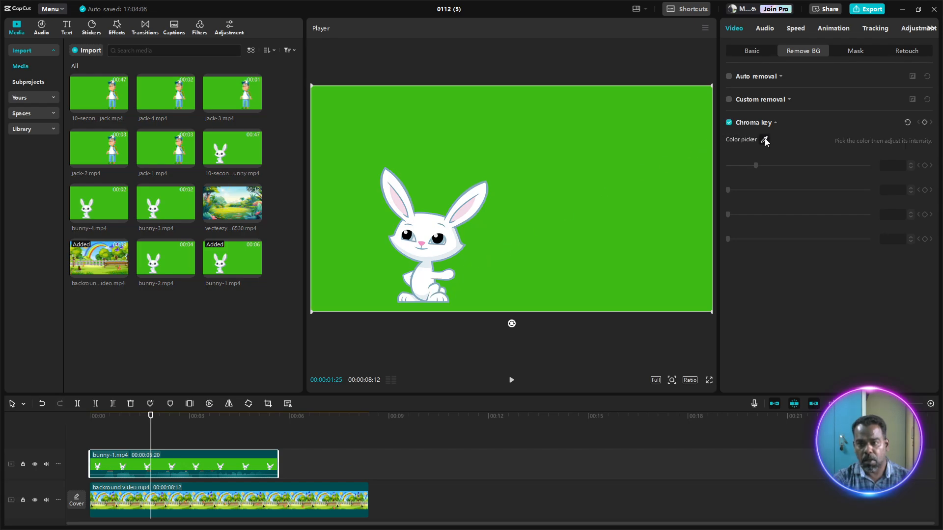
{"action": "left_click", "coordinate": [764, 140]}
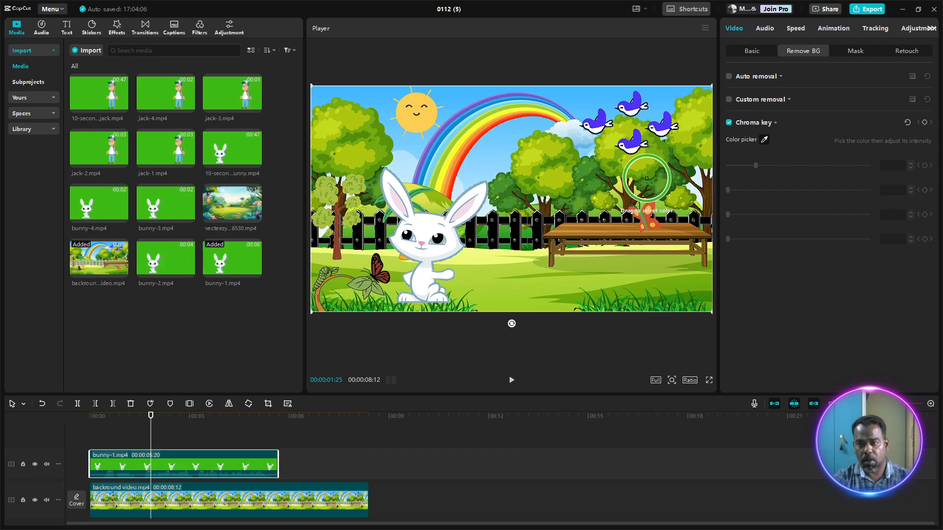
{"action": "left_click", "coordinate": [578, 203]}
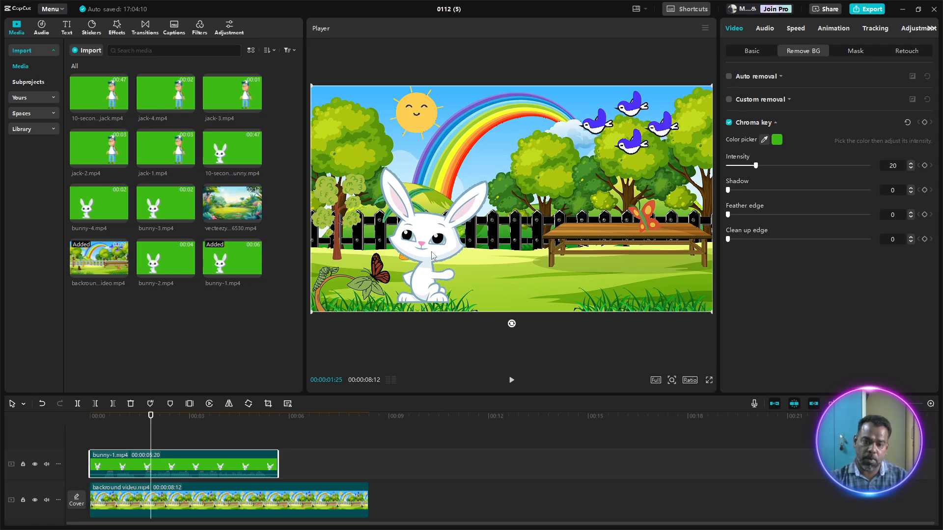
{"action": "mouse_move", "coordinate": [433, 255]}
{"action": "left_mouse_down"}
{"action": "mouse_move", "coordinate": [442, 223]}
{"action": "mouse_move", "coordinate": [489, 233]}
{"action": "mouse_move", "coordinate": [434, 246]}
{"action": "left_mouse_up"}
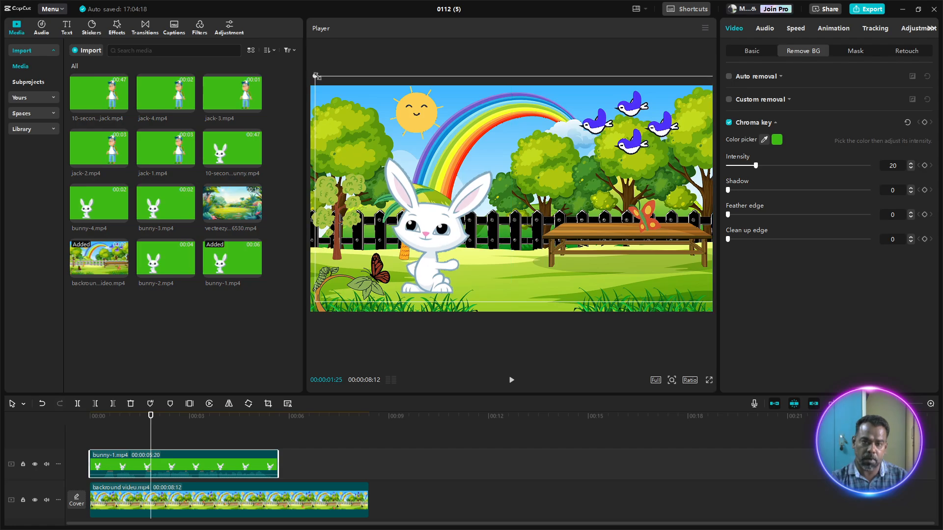
{"action": "left_click_drag", "start_coordinate": [313, 77], "coordinate": [428, 256]}
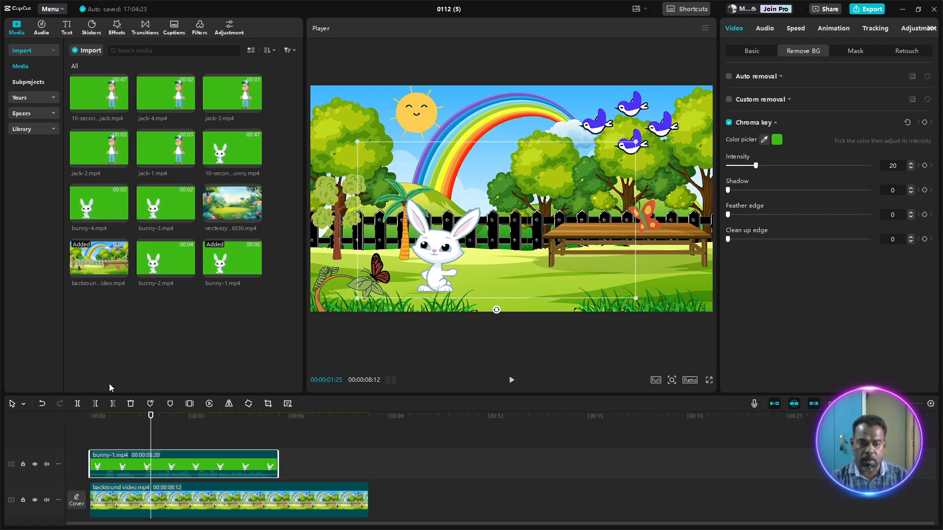
Mirror the bunny horizontally and place it on the grass in front of the palm tree
{"action": "left_click", "coordinate": [228, 403]}
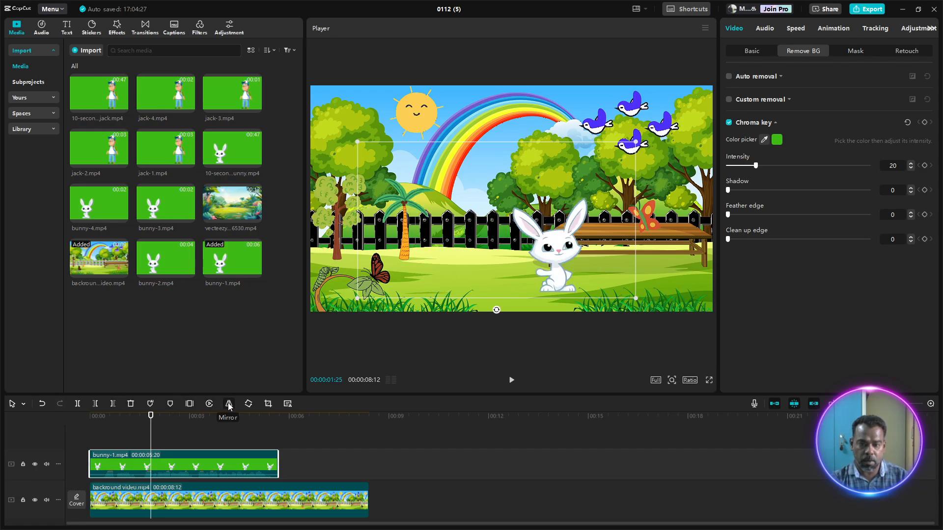
{"action": "left_click", "coordinate": [228, 404]}
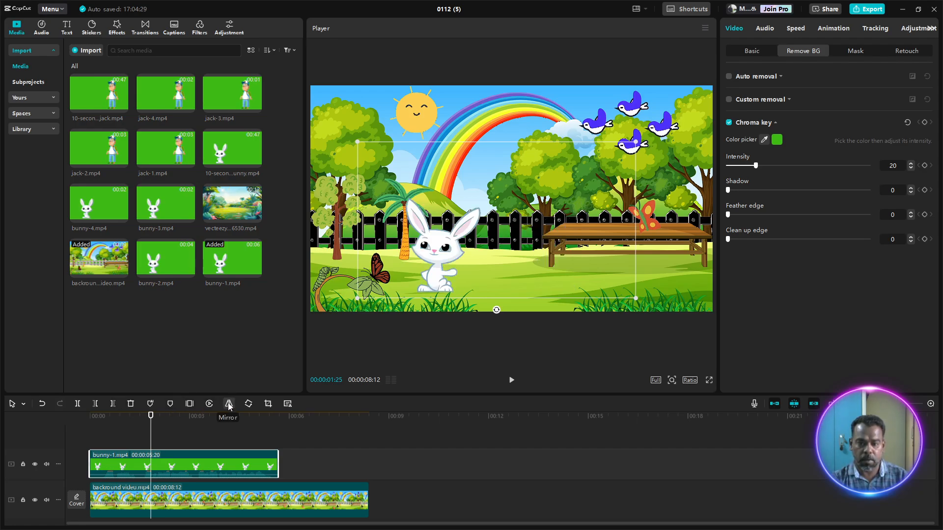
{"action": "left_click", "coordinate": [228, 404]}
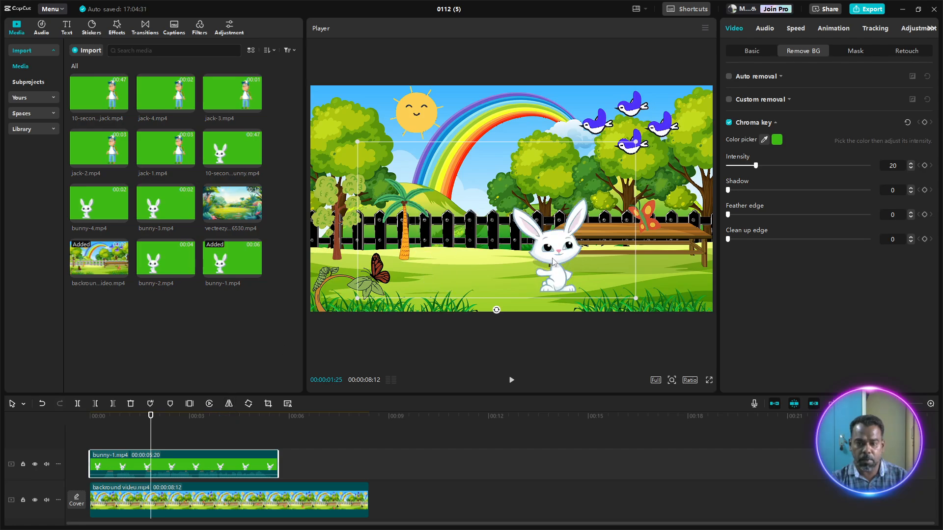
{"action": "left_click_drag", "start_coordinate": [553, 262], "coordinate": [425, 269]}
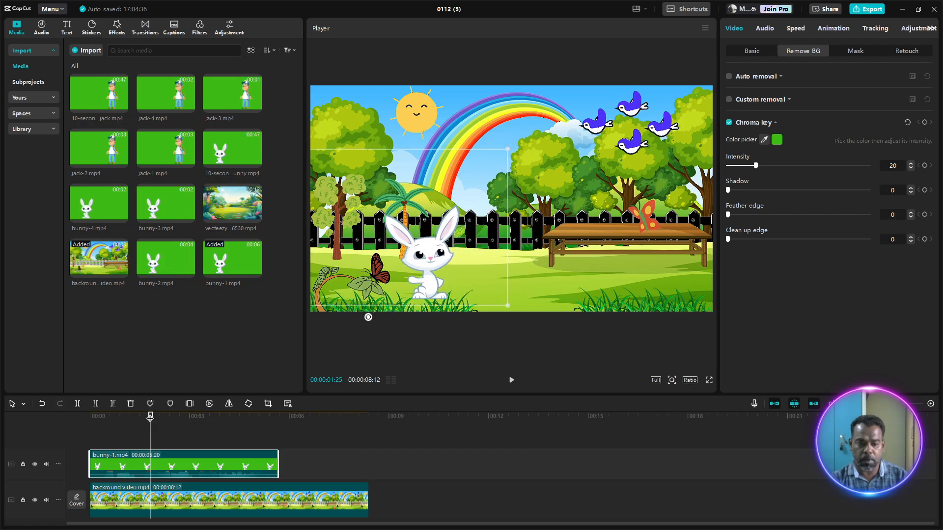
Play back the bunny over the background from the start of the timeline
{"action": "left_click", "coordinate": [88, 426]}
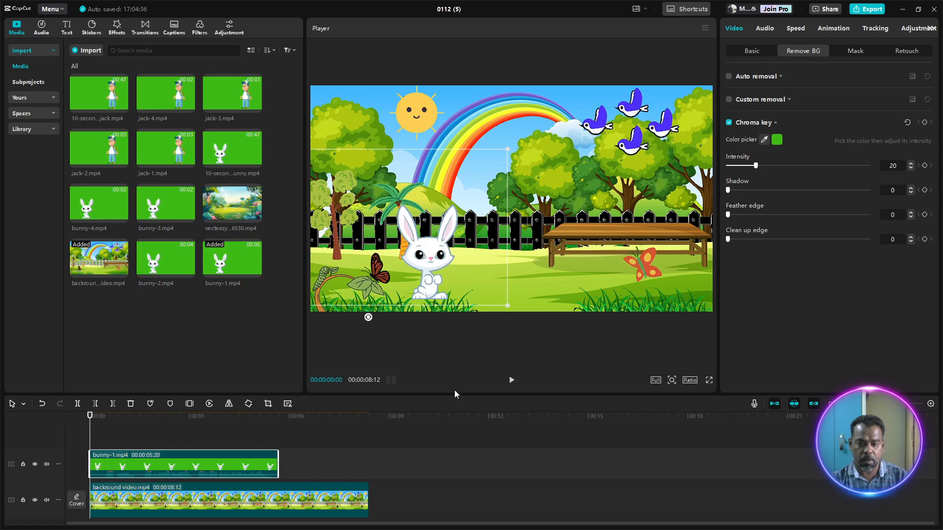
{"action": "left_click", "coordinate": [512, 381]}
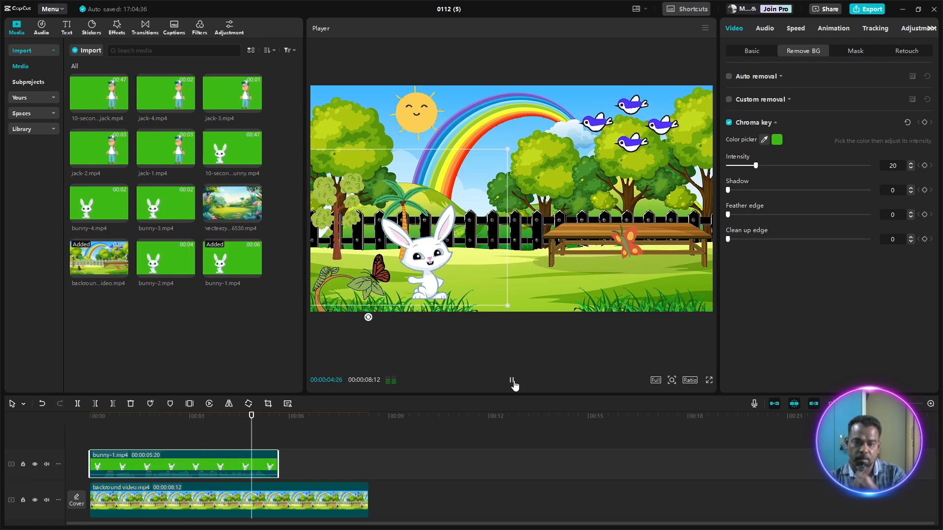
{"action": "left_click", "coordinate": [512, 382]}
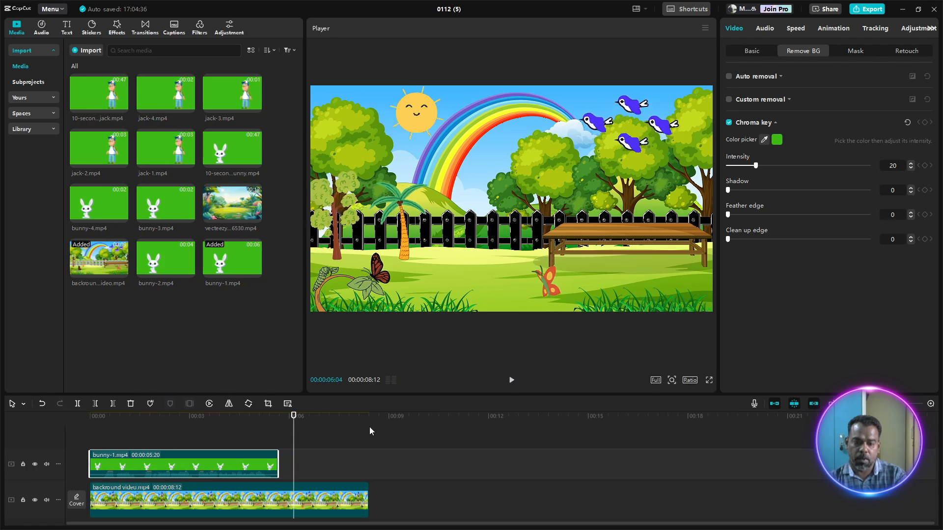
Preview the 10-seconds-of-silence jack.mp4 clip and add it directly after bunny-1.mp4 on the same track
{"action": "left_click_drag", "start_coordinate": [293, 416], "coordinate": [253, 416]}
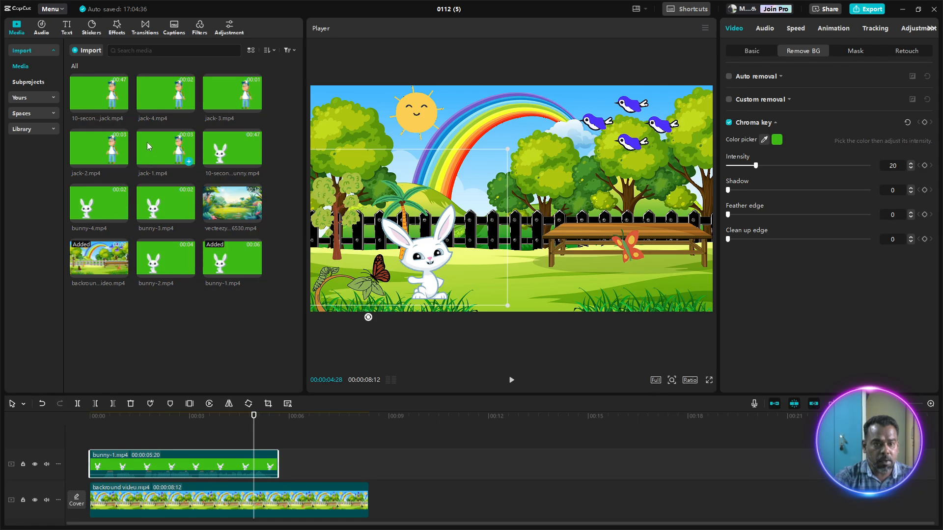
{"action": "left_click", "coordinate": [101, 89]}
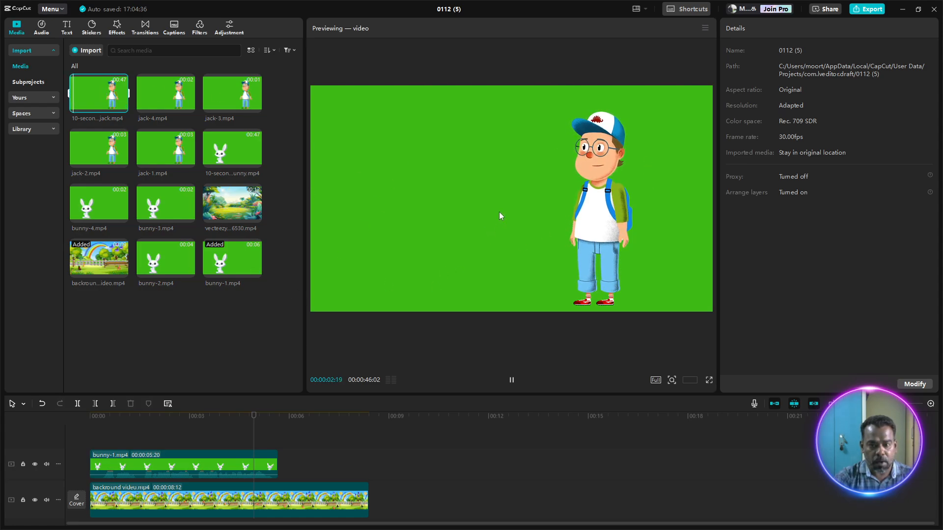
{"action": "left_click_drag", "start_coordinate": [103, 85], "coordinate": [280, 469]}
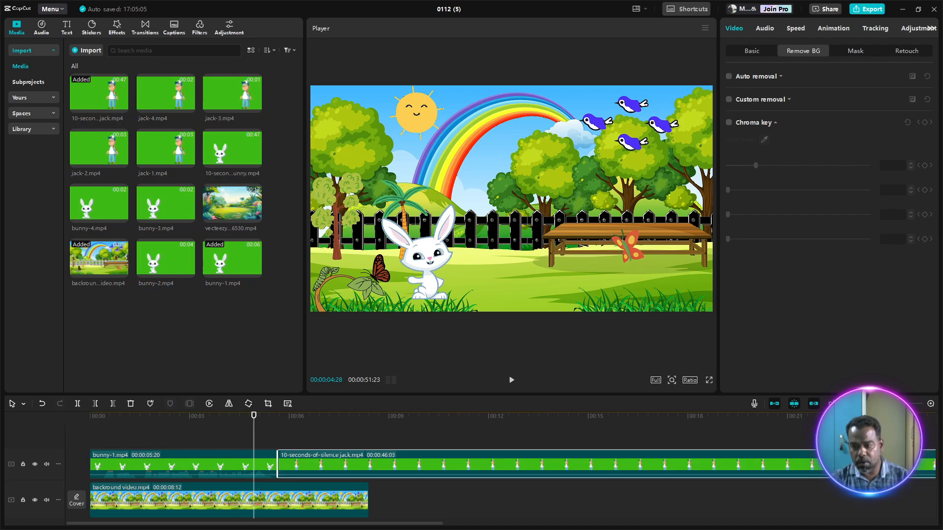
{"action": "key", "text": "ctrl+minus"}
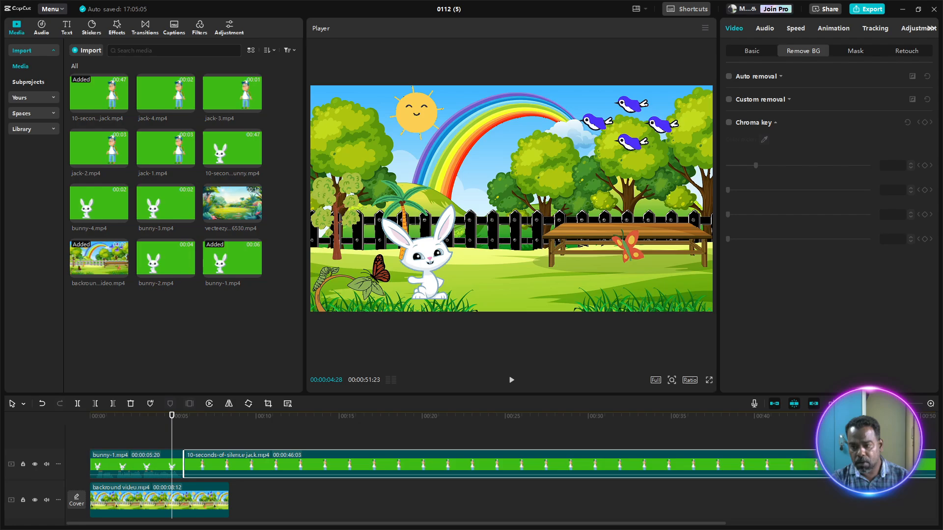
{"action": "key", "text": "ctrl+minus"}
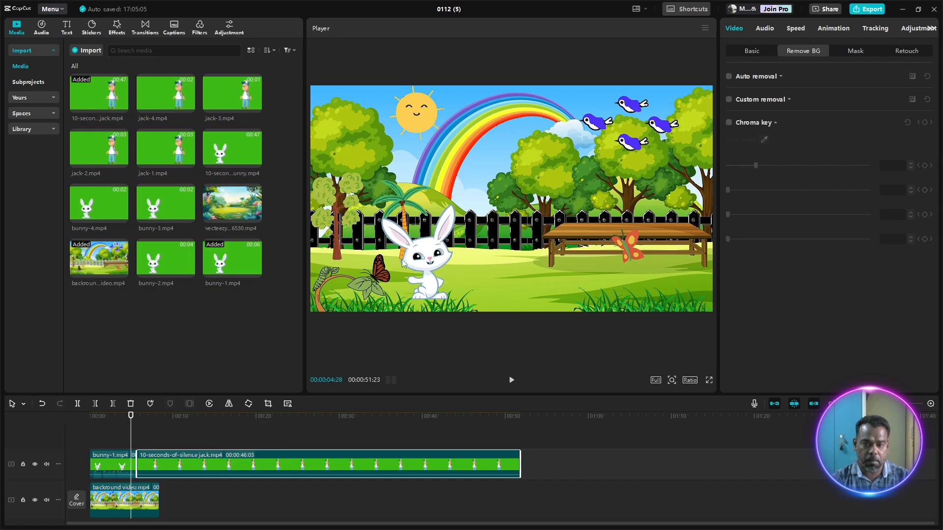
Key out the green backdrop of the 10-seconds-of-silence jack.mp4 clip with Chroma key
{"action": "left_click_drag", "start_coordinate": [130, 419], "coordinate": [149, 423]}
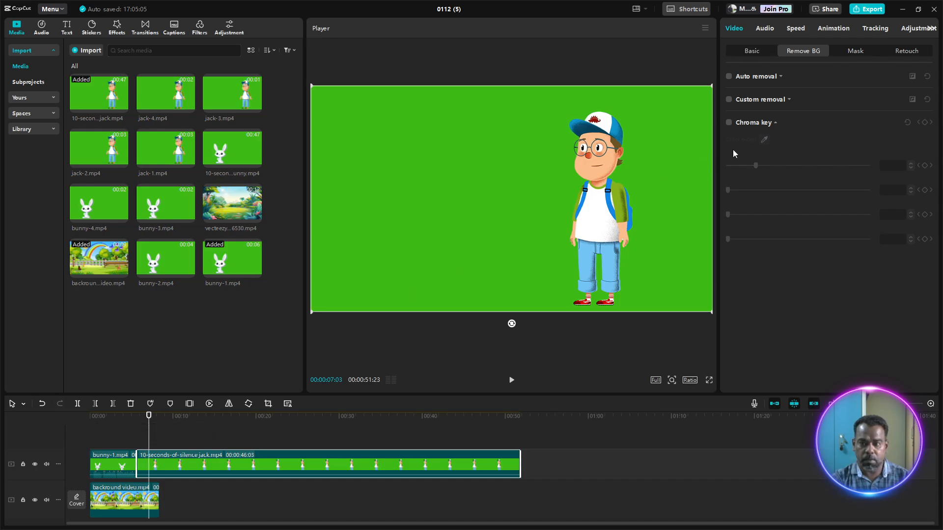
{"action": "left_click", "coordinate": [729, 123]}
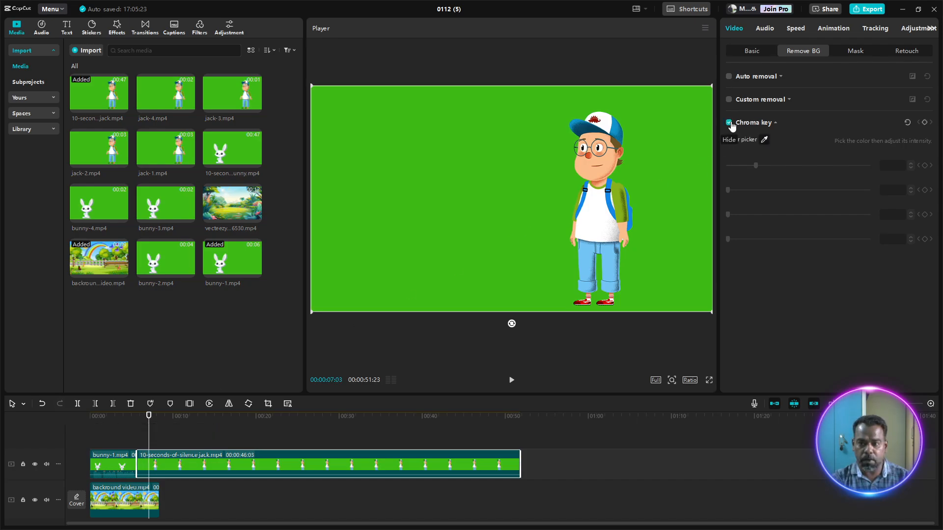
{"action": "left_click", "coordinate": [764, 140]}
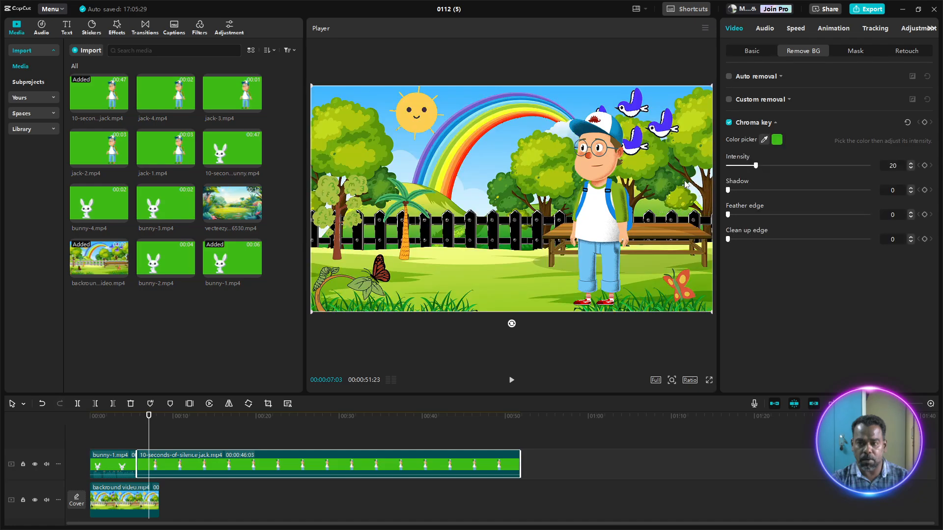
{"action": "left_click", "coordinate": [682, 181]}
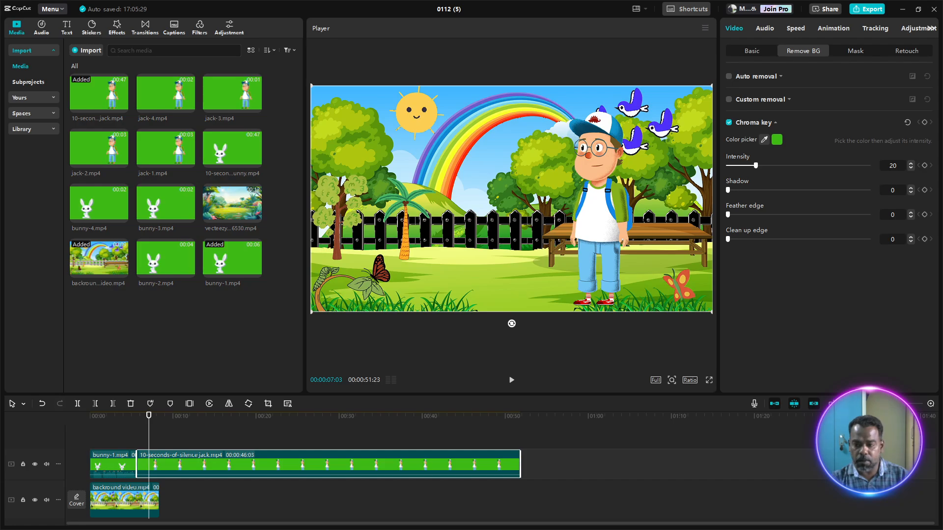
Move the silent Jack clip to a separate track above bunny-1.mp4, starting at 00:00, and view the first frame
{"action": "left_click", "coordinate": [871, 404]}
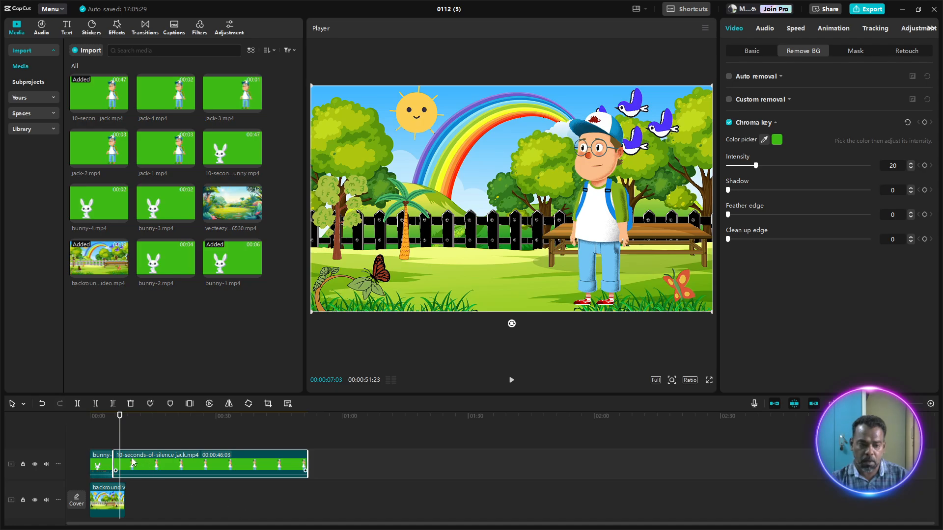
{"action": "left_click_drag", "start_coordinate": [157, 460], "coordinate": [135, 436]}
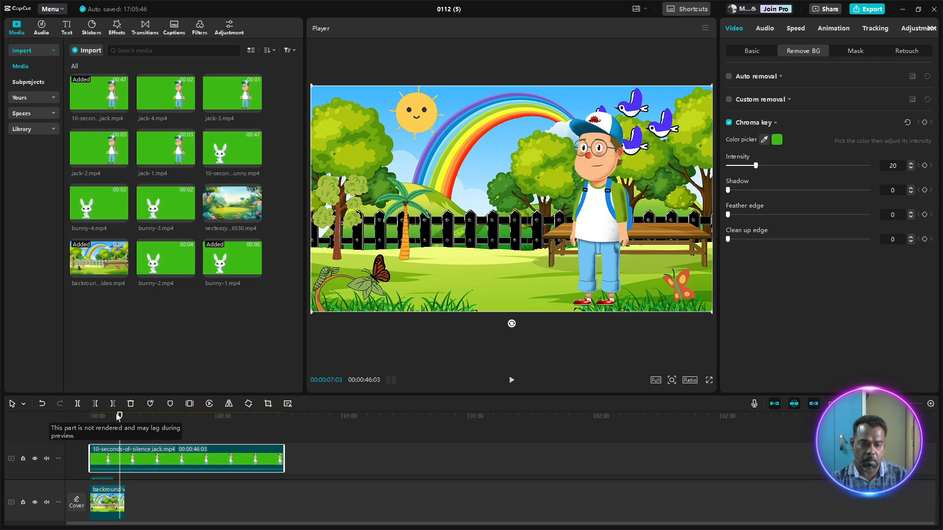
{"action": "left_click_drag", "start_coordinate": [118, 416], "coordinate": [87, 417]}
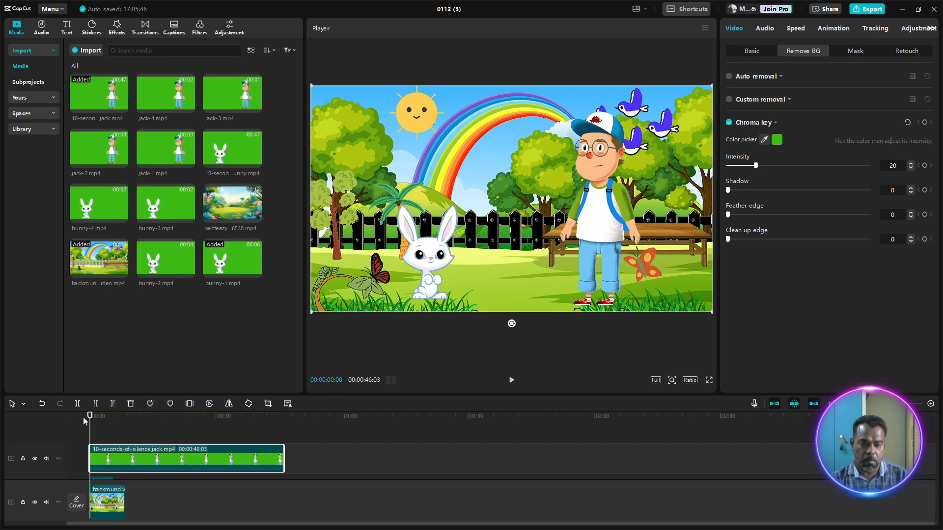
Enlarge the timeline area and return the silent Jack clip to the bunny track, directly after bunny-1.mp4
{"action": "left_click_drag", "start_coordinate": [206, 464], "coordinate": [240, 506]}
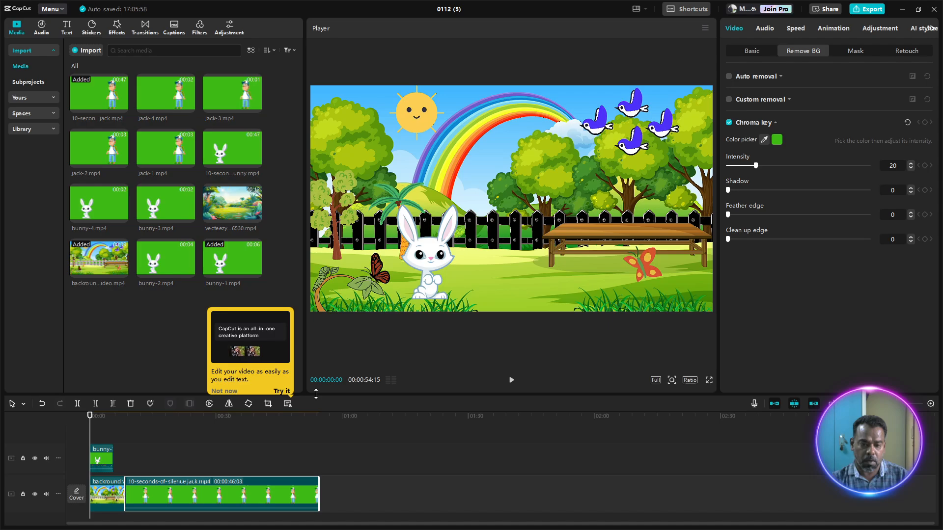
{"action": "left_click_drag", "start_coordinate": [316, 394], "coordinate": [337, 296]}
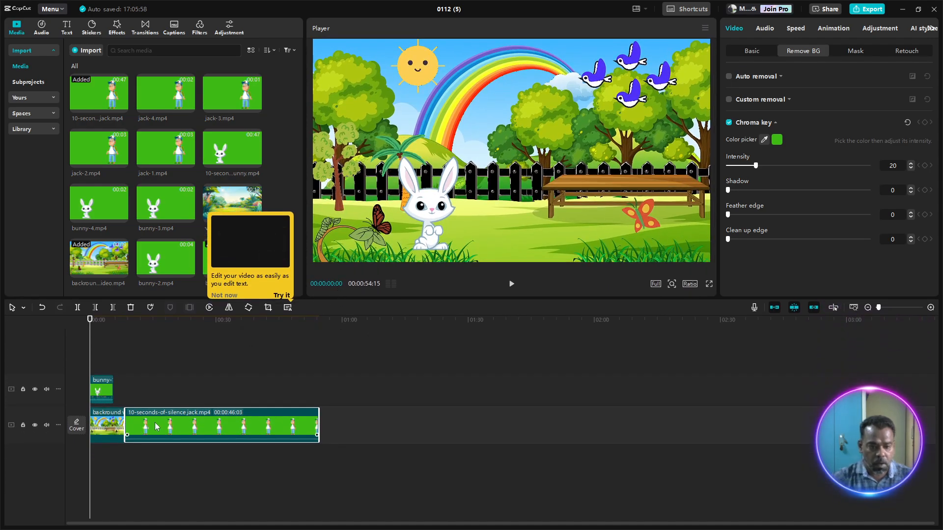
{"action": "left_click_drag", "start_coordinate": [156, 427], "coordinate": [196, 388]}
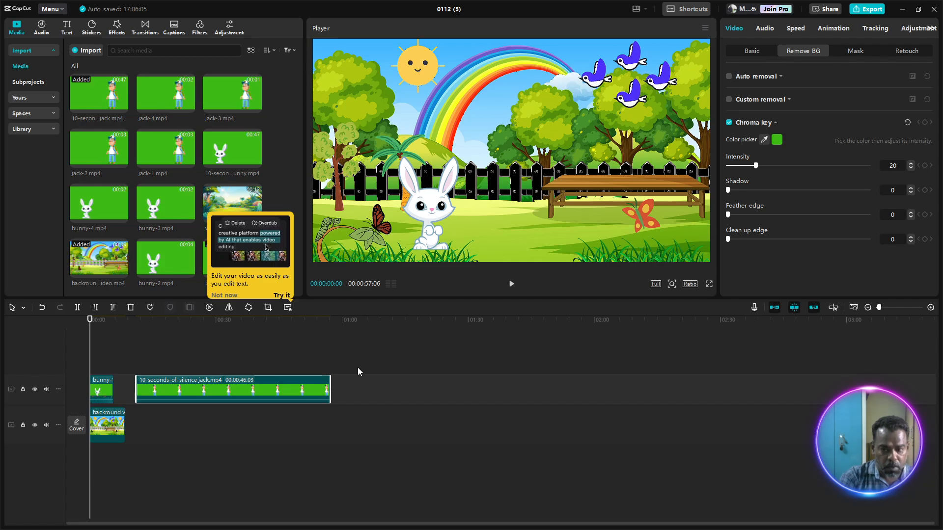
{"action": "left_click", "coordinate": [930, 307]}
{"action": "left_click_drag", "start_coordinate": [377, 402], "coordinate": [292, 393]}
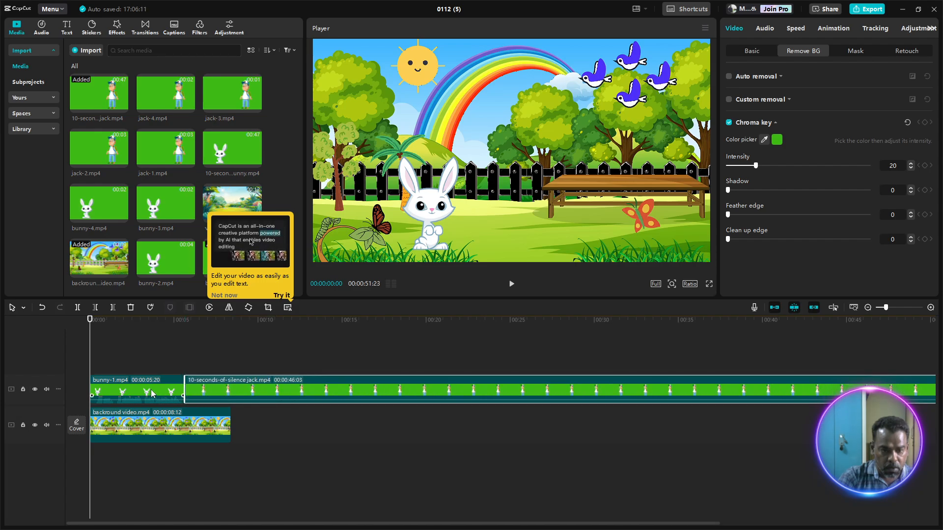
Move the silent Jack clip to its own track above bunny-1.mp4, starting at 00:00, and trim its end to bunny-1.mp4's end at 00:00:05:20
{"action": "left_click", "coordinate": [198, 430]}
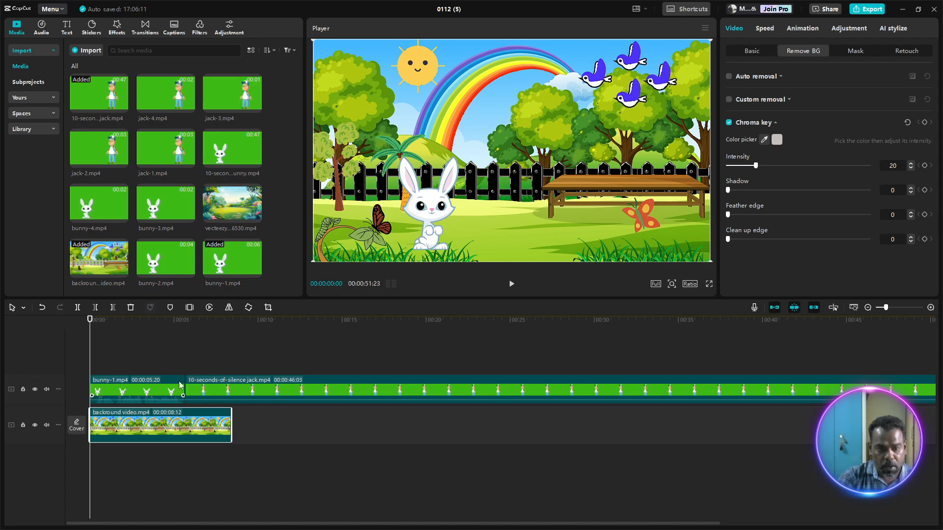
{"action": "left_click", "coordinate": [157, 395]}
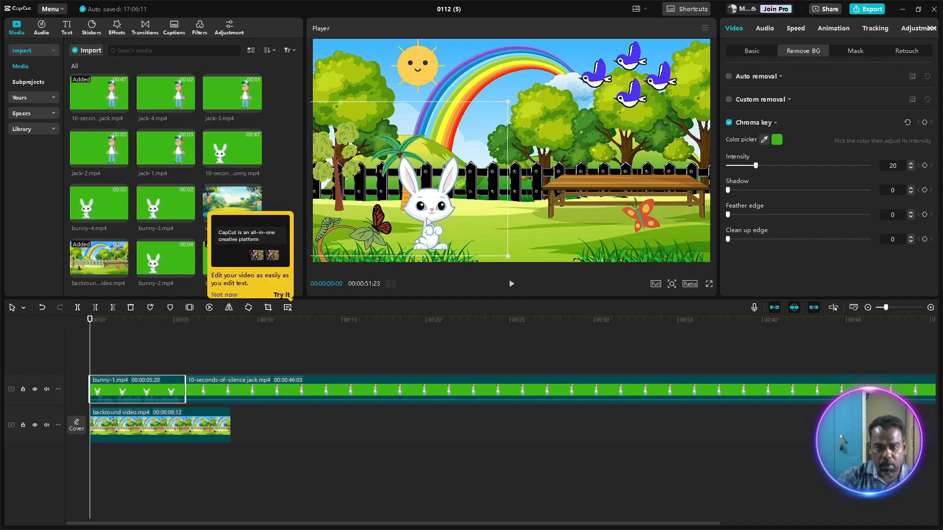
{"action": "left_click", "coordinate": [387, 338]}
{"action": "left_click", "coordinate": [351, 391]}
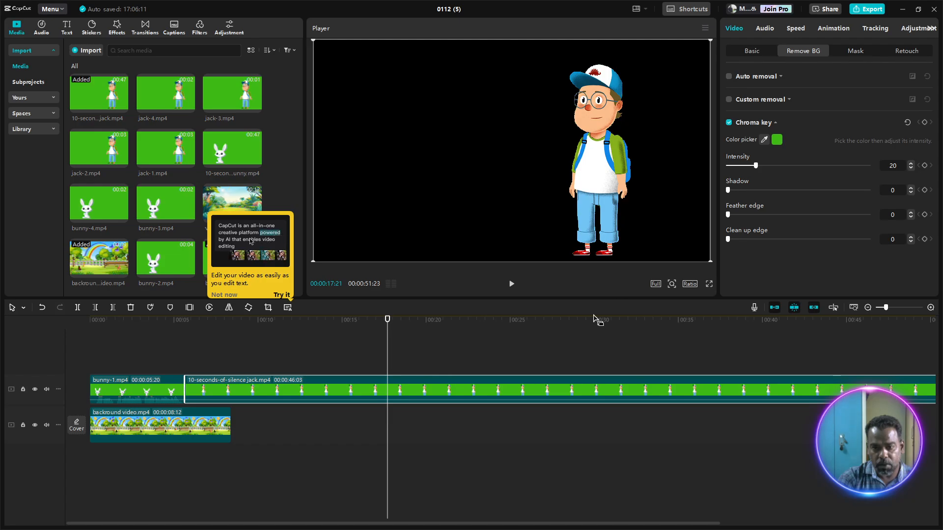
{"action": "left_click_drag", "start_coordinate": [391, 400], "coordinate": [289, 364]}
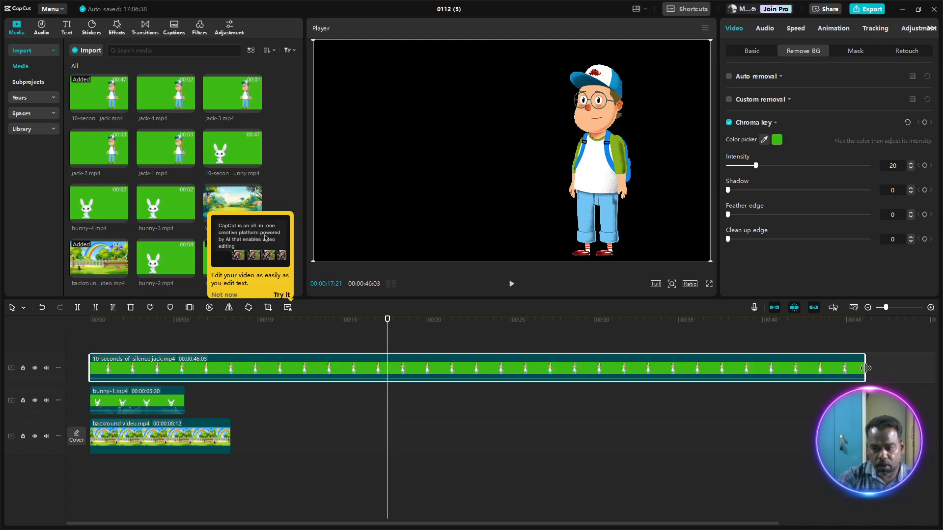
{"action": "left_click_drag", "start_coordinate": [864, 372], "coordinate": [186, 369]}
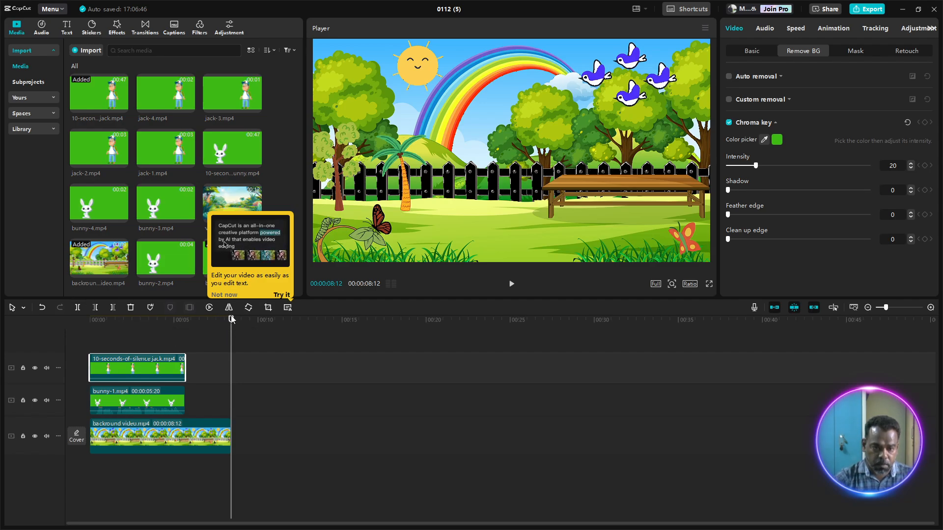
Play the layered Bunny and Jack scene from the start and check the frame where both clips end
{"action": "left_click_drag", "start_coordinate": [232, 319], "coordinate": [78, 315]}
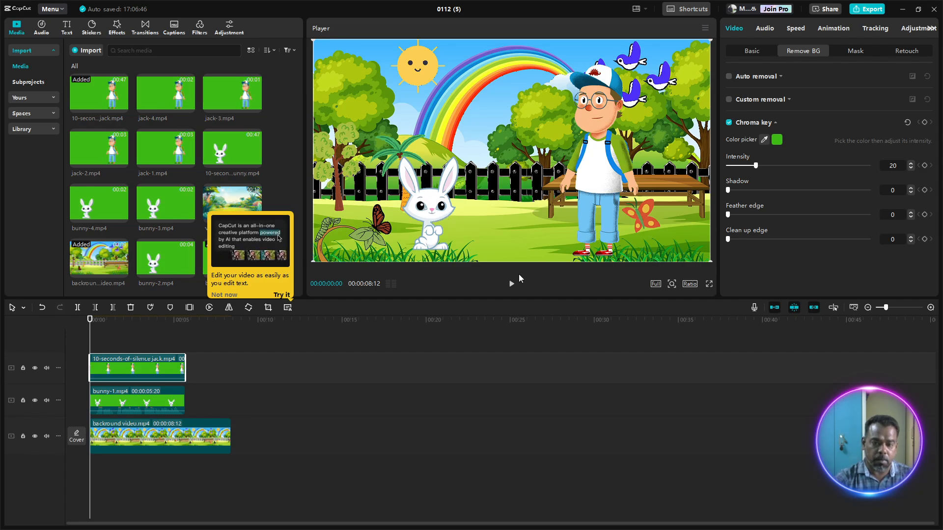
{"action": "left_click", "coordinate": [513, 286]}
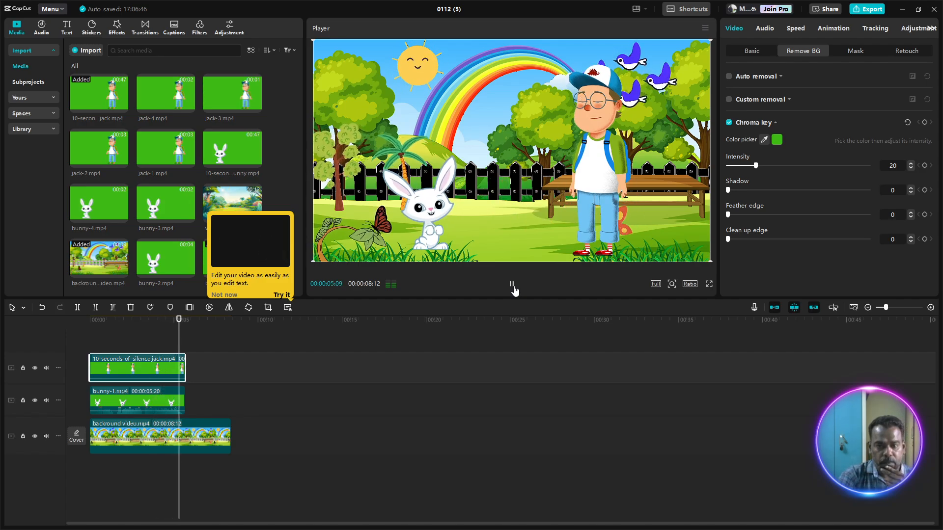
{"action": "left_click", "coordinate": [513, 288]}
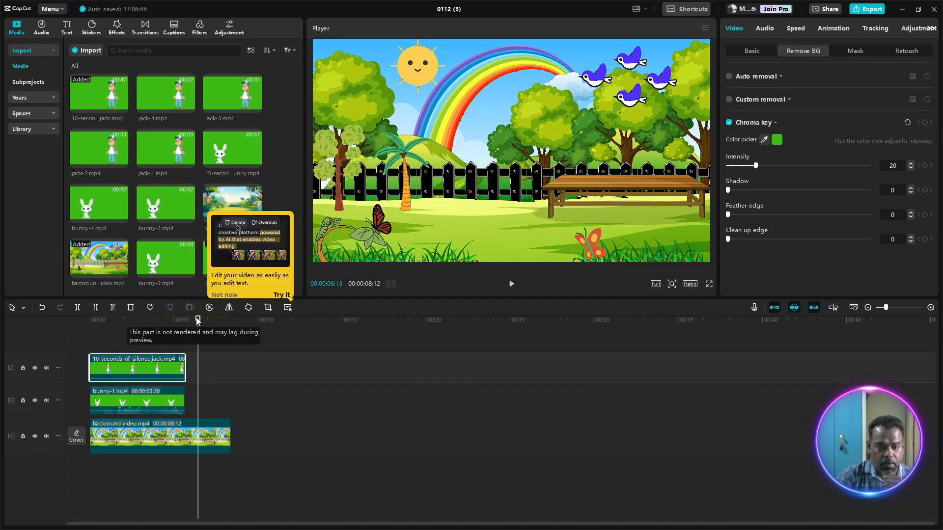
{"action": "left_click", "coordinate": [185, 320]}
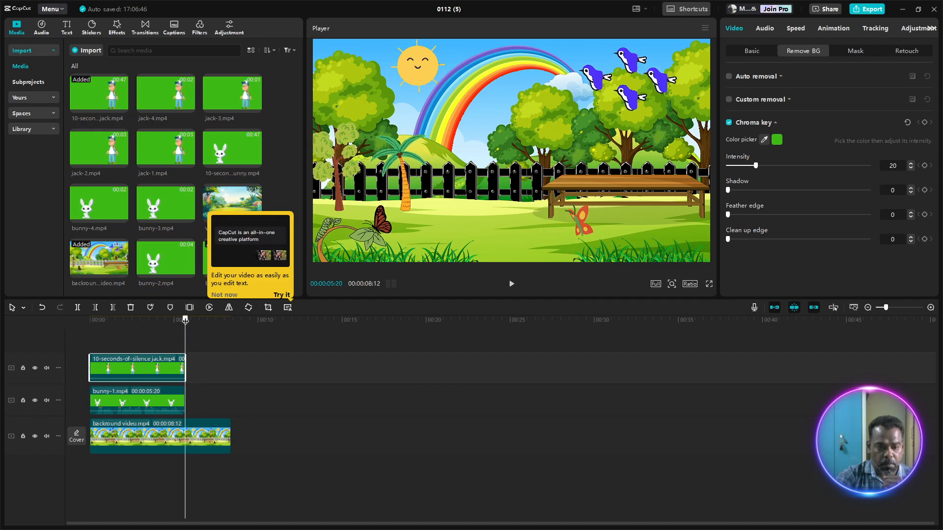
{"action": "left_click_drag", "start_coordinate": [185, 320], "coordinate": [183, 324]}
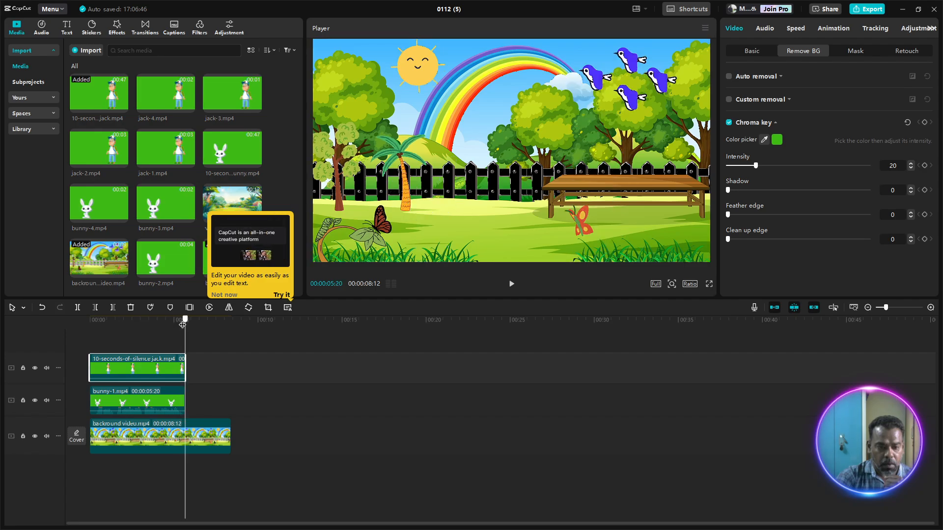
{"action": "left_click", "coordinate": [206, 375]}
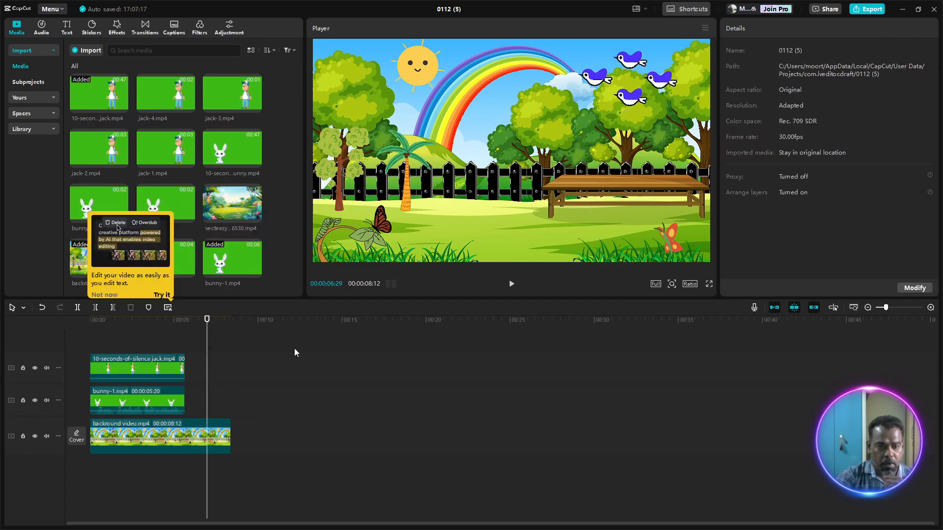
{"action": "left_click", "coordinate": [163, 295]}
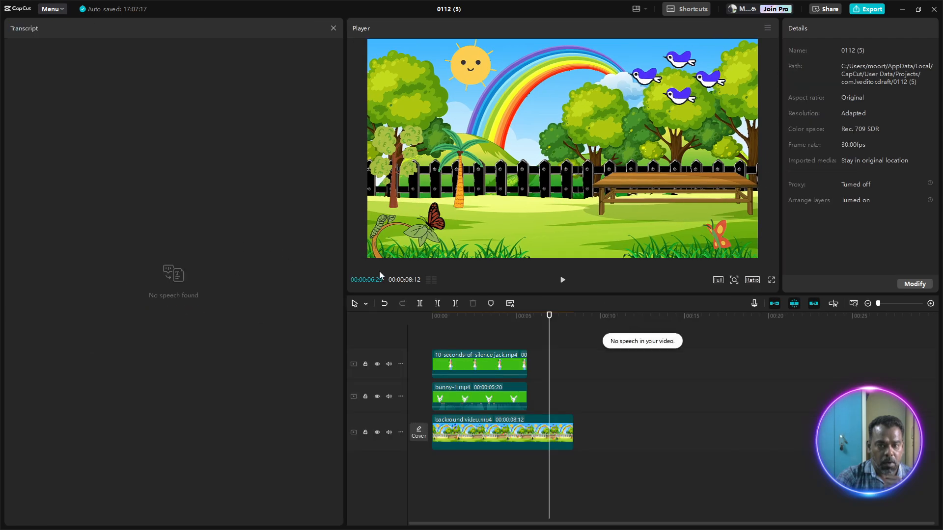
{"action": "left_click", "coordinate": [333, 29]}
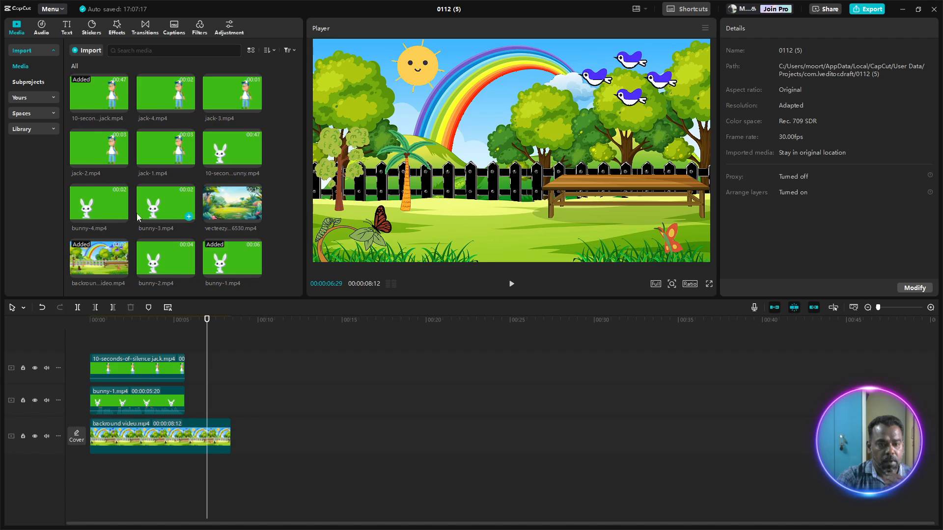
Preview jack-1.mp4 and add it directly after bunny-1.mp4 on the bunny track
{"action": "left_click", "coordinate": [170, 143]}
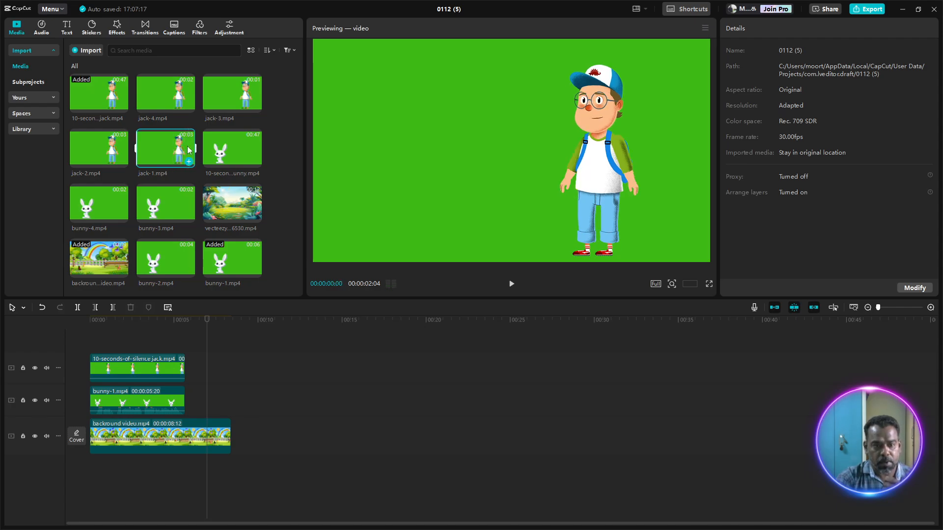
{"action": "left_click_drag", "start_coordinate": [175, 145], "coordinate": [183, 405]}
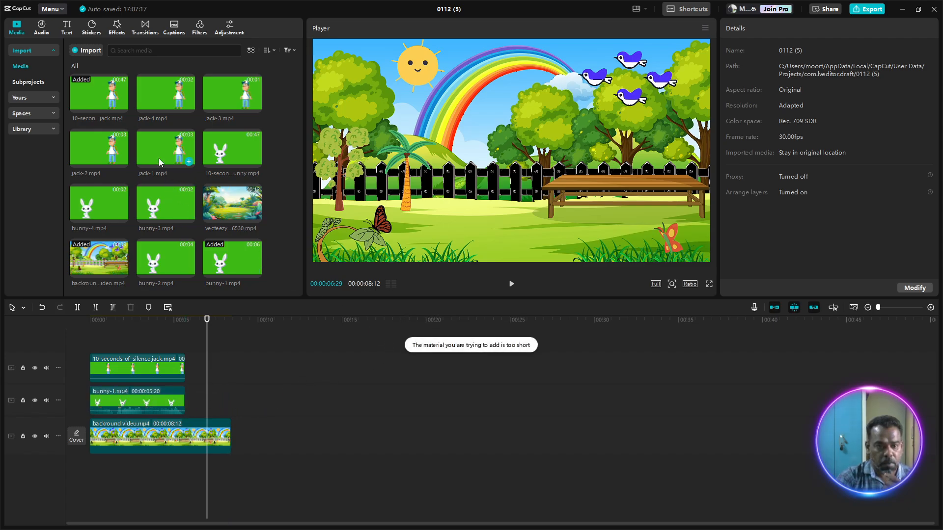
{"action": "left_click_drag", "start_coordinate": [158, 149], "coordinate": [193, 408]}
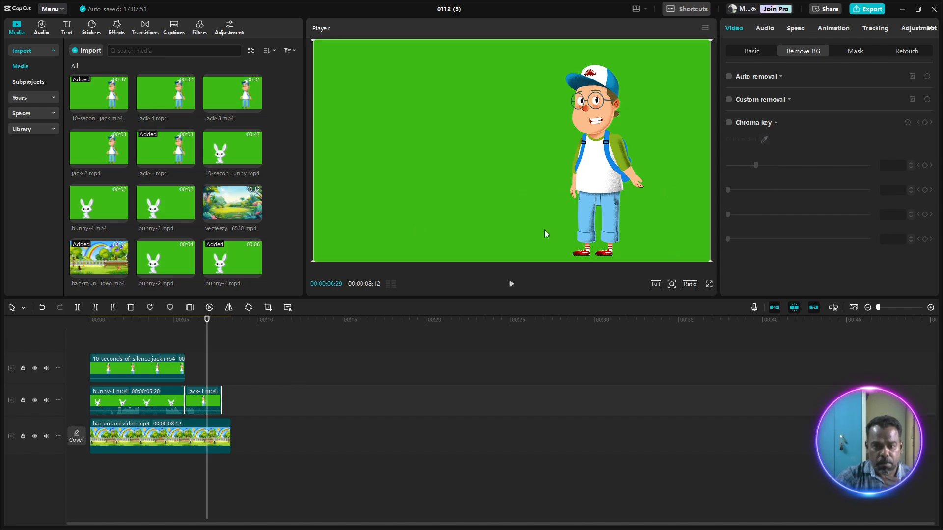
Key out the green backdrop of the jack-1.mp4 clip with Chroma key
{"action": "left_click", "coordinate": [728, 123]}
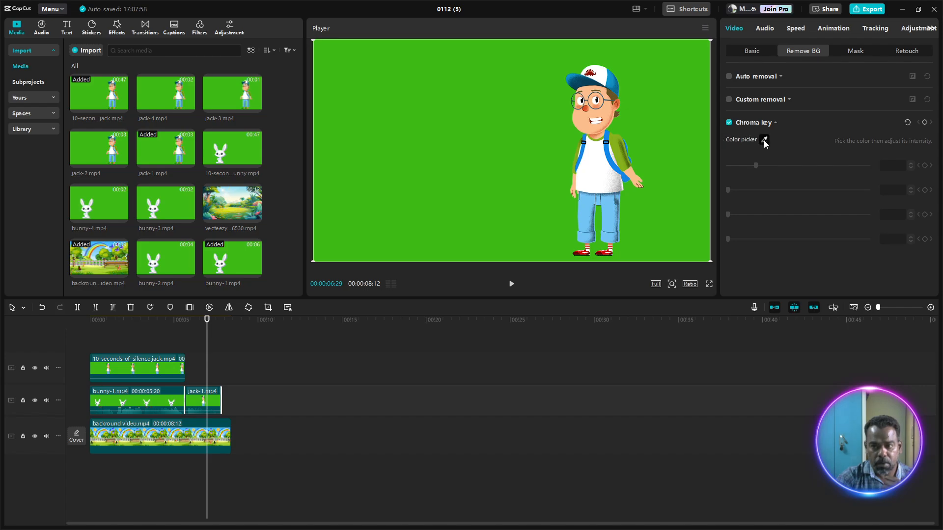
{"action": "left_click", "coordinate": [763, 141]}
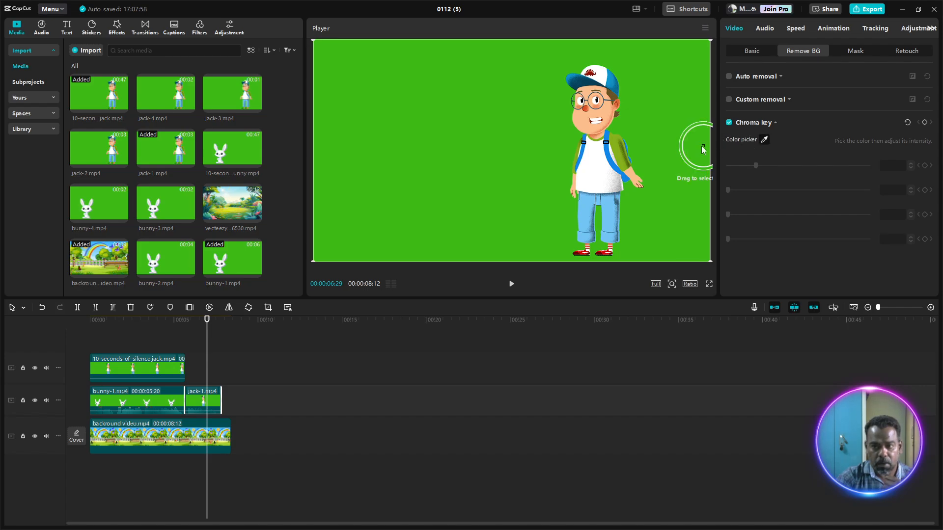
{"action": "left_click", "coordinate": [694, 145]}
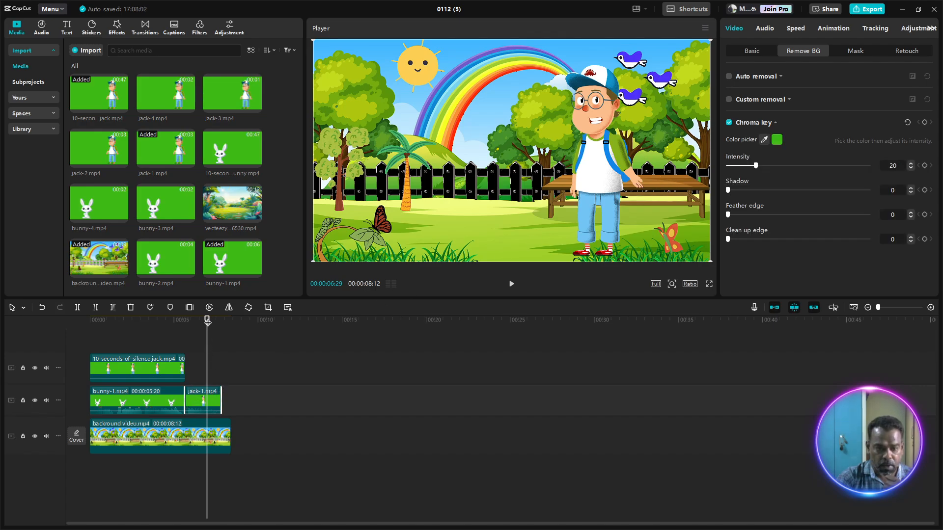
Play the sequence from the start through bunny-1.mp4 into Jack's spoken reply
{"action": "left_click_drag", "start_coordinate": [207, 320], "coordinate": [79, 310]}
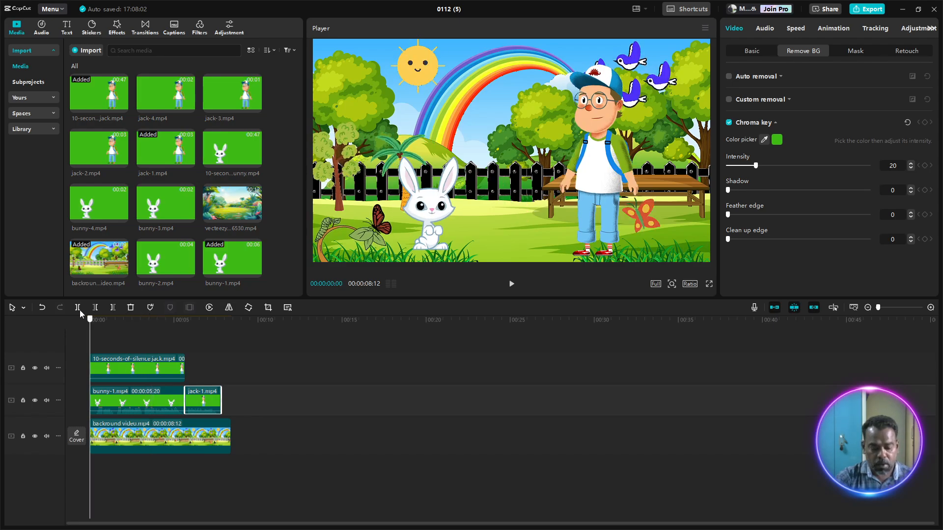
{"action": "key", "text": "space"}
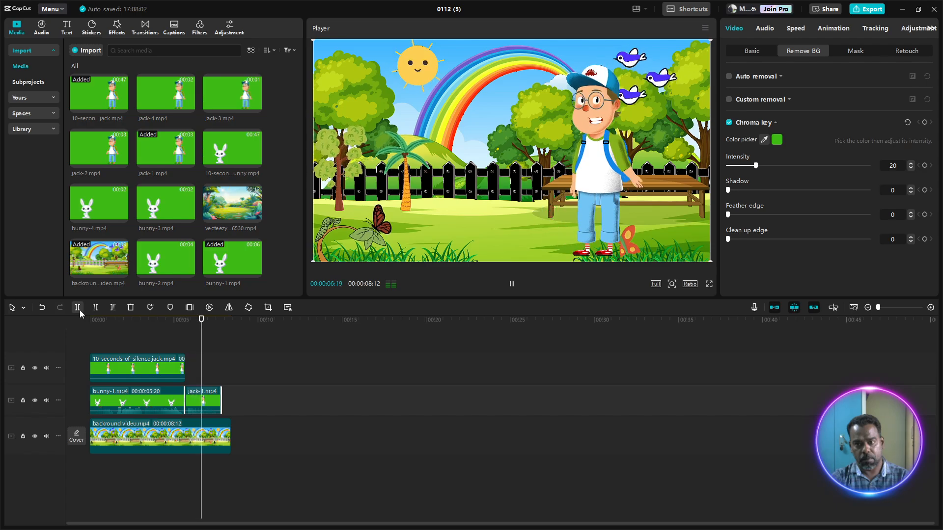
{"action": "key", "text": "space"}
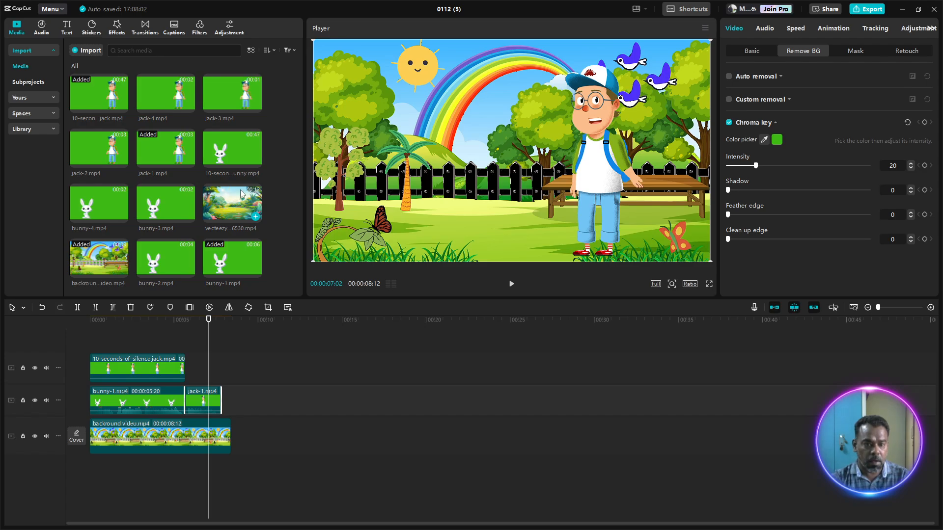
Add the 10-seconds-of-silence.mp4 bunny.mp4 clip directly after the silent Jack clip and trim it to 00:00:02:04, ending level with jack-1.mp4
{"action": "left_click", "coordinate": [238, 152]}
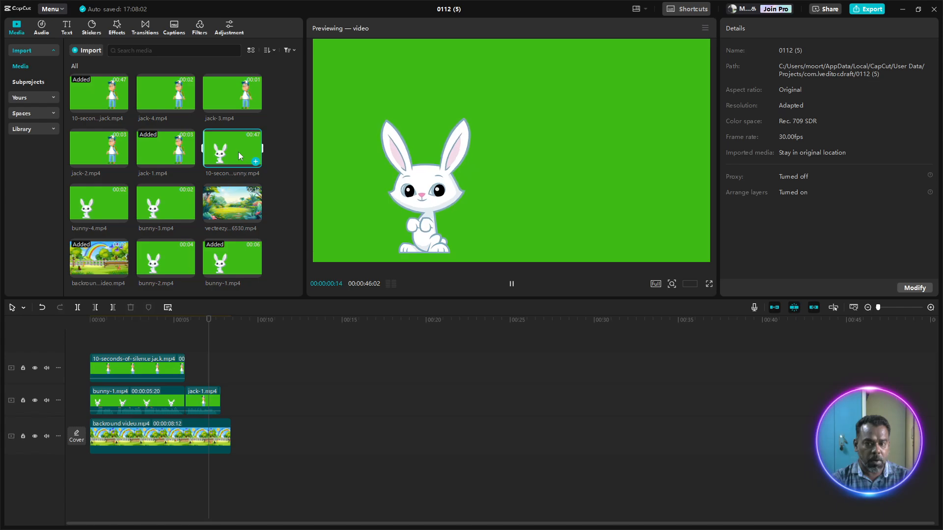
{"action": "left_click_drag", "start_coordinate": [238, 151], "coordinate": [186, 372]}
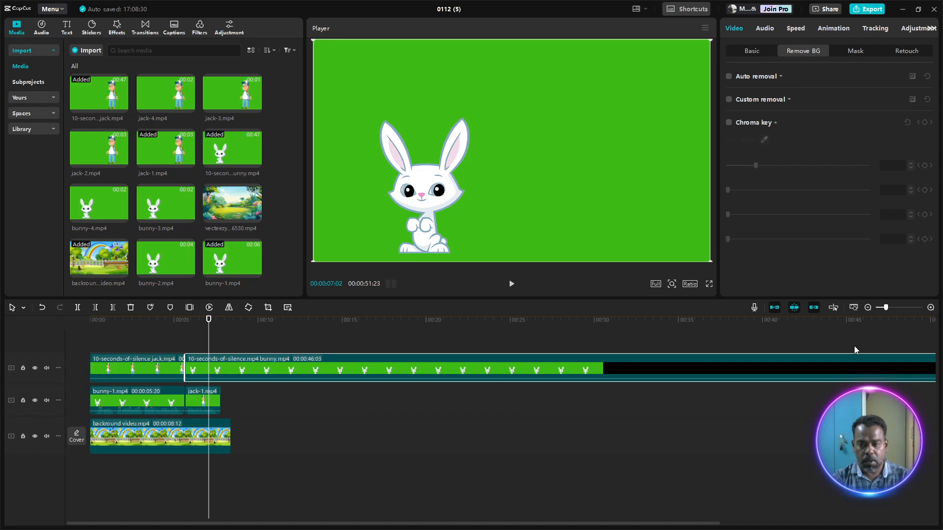
{"action": "left_click", "coordinate": [867, 308]}
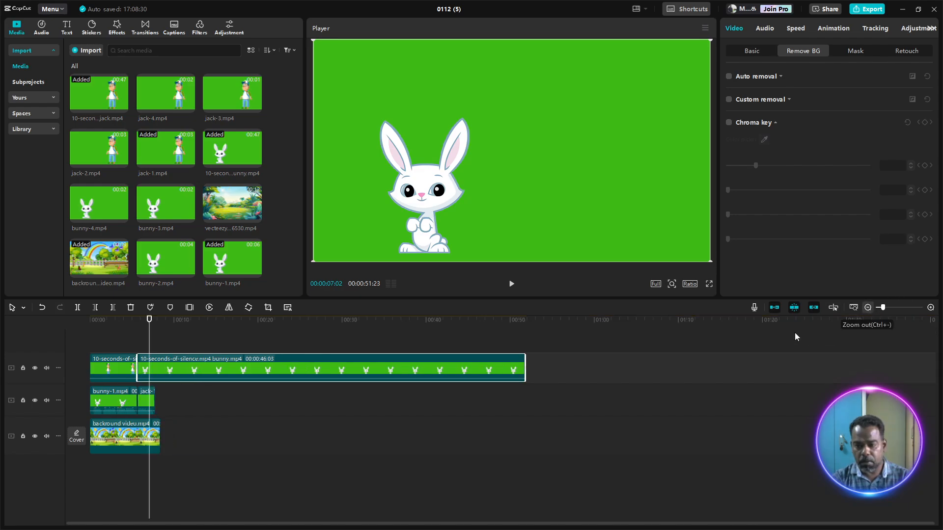
{"action": "left_click_drag", "start_coordinate": [469, 378], "coordinate": [155, 371]}
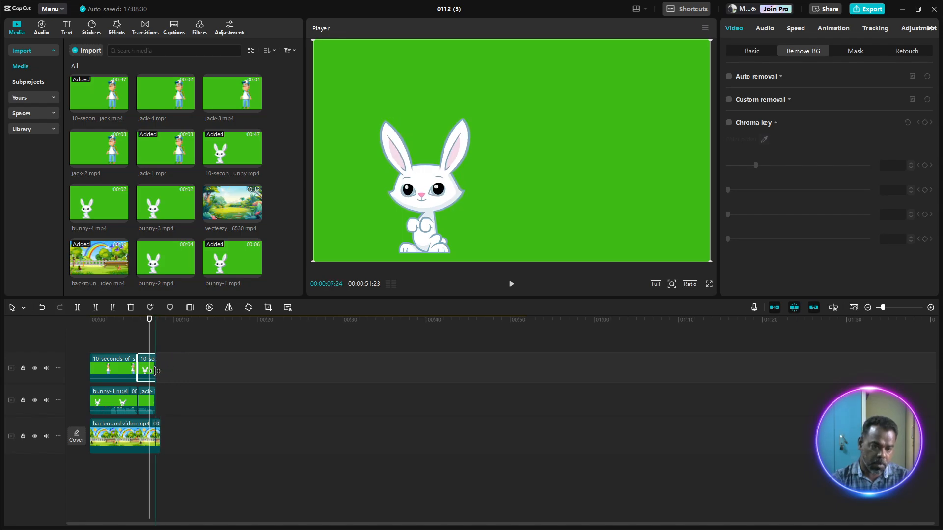
{"action": "left_click", "coordinate": [929, 308]}
{"action": "left_click", "coordinate": [929, 308]}
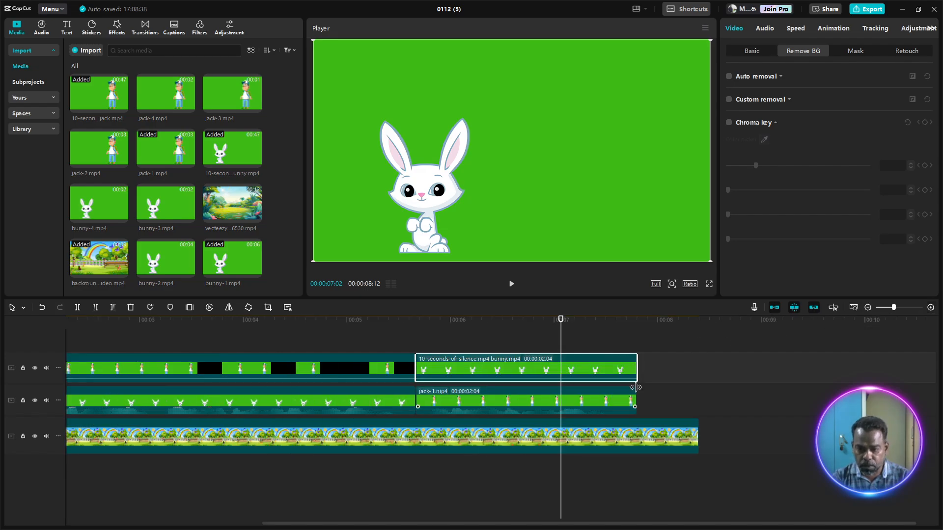
Key out the green backdrop of the silent Bunny clip above jack-1.mp4 with Chroma key
{"action": "left_click_drag", "start_coordinate": [560, 320], "coordinate": [629, 341]}
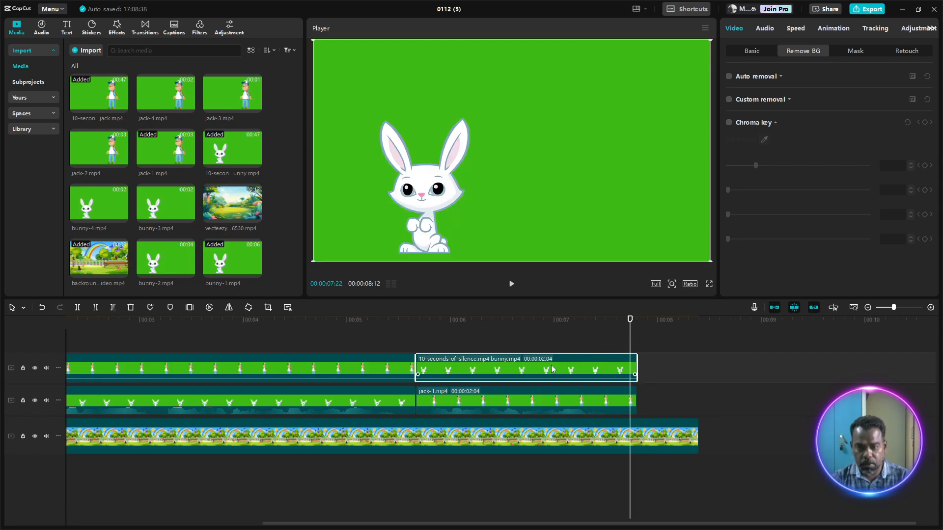
{"action": "left_click", "coordinate": [545, 407]}
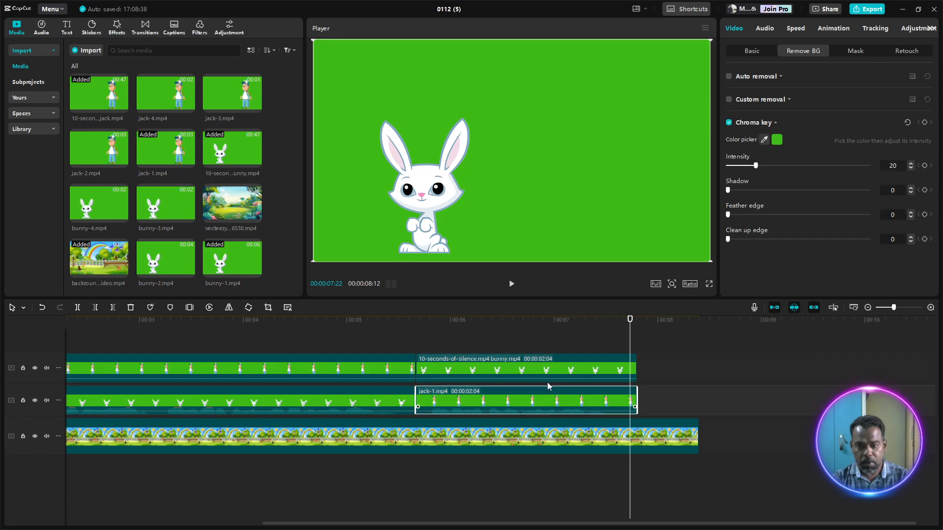
{"action": "left_click", "coordinate": [587, 372]}
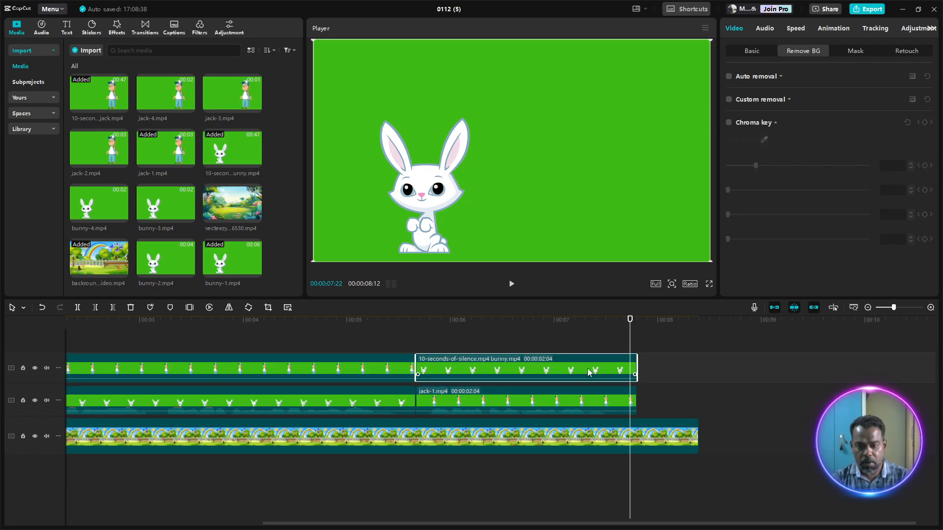
{"action": "left_click", "coordinate": [728, 125]}
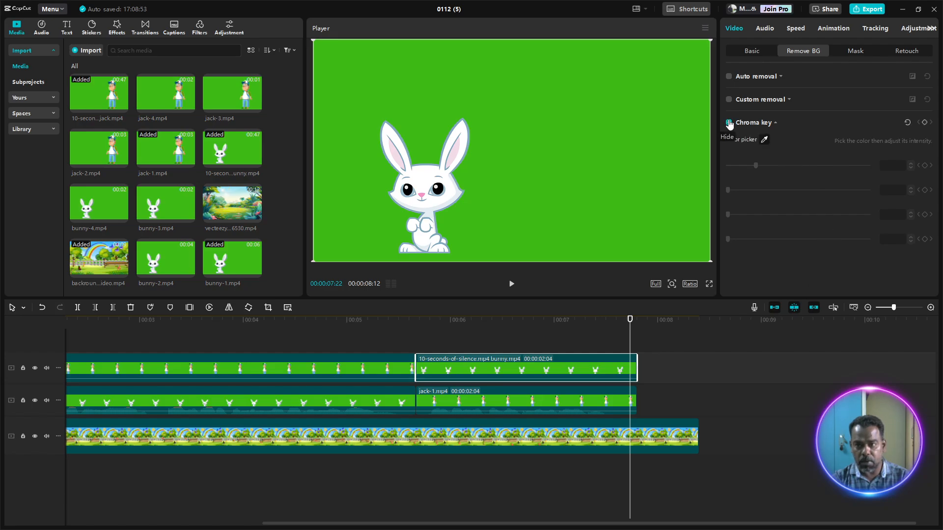
{"action": "left_click", "coordinate": [763, 140]}
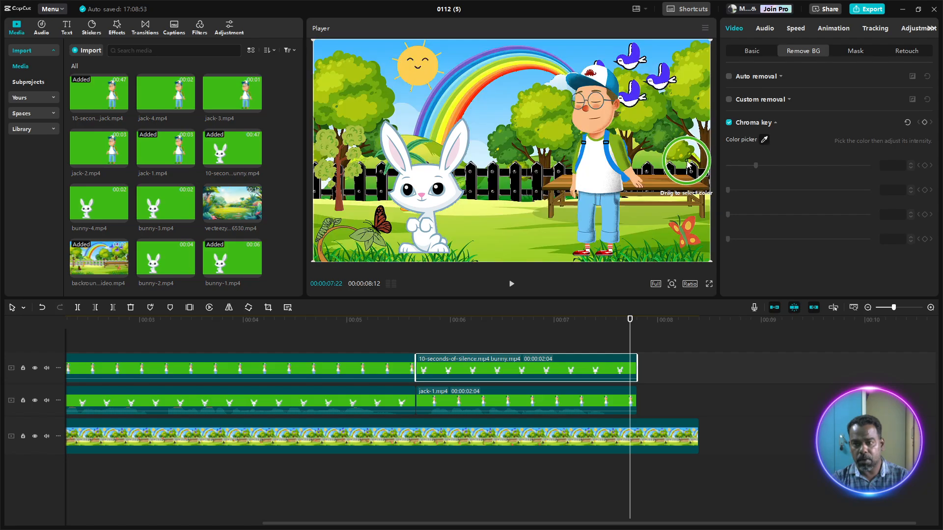
{"action": "left_click", "coordinate": [687, 164]}
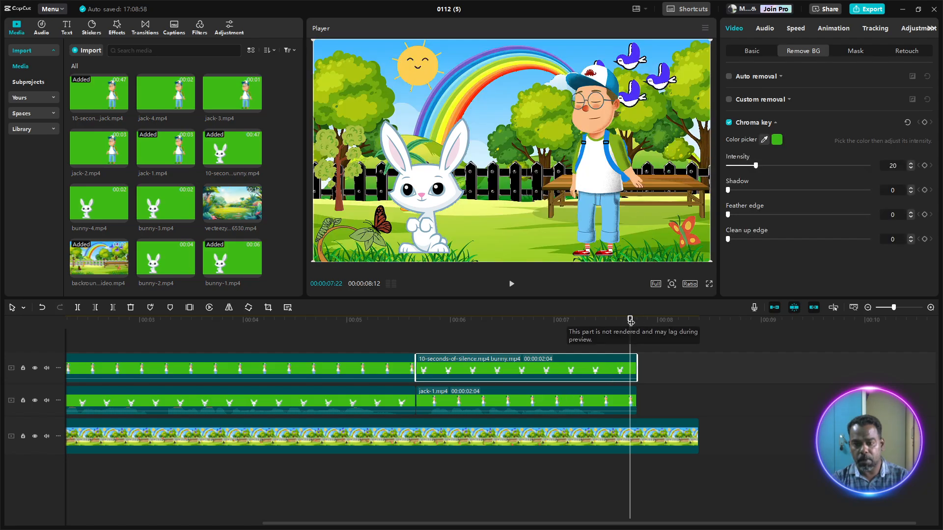
Play the sequence from the start through bunny-1.mp4 and Jack's reply to check the silent Bunny clip
{"action": "left_click_drag", "start_coordinate": [632, 330], "coordinate": [37, 340]}
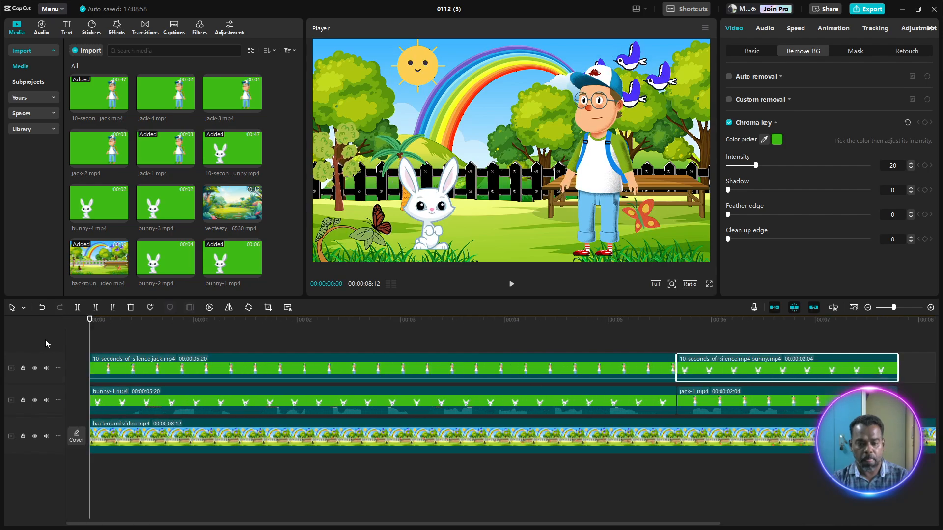
{"action": "left_click", "coordinate": [510, 285]}
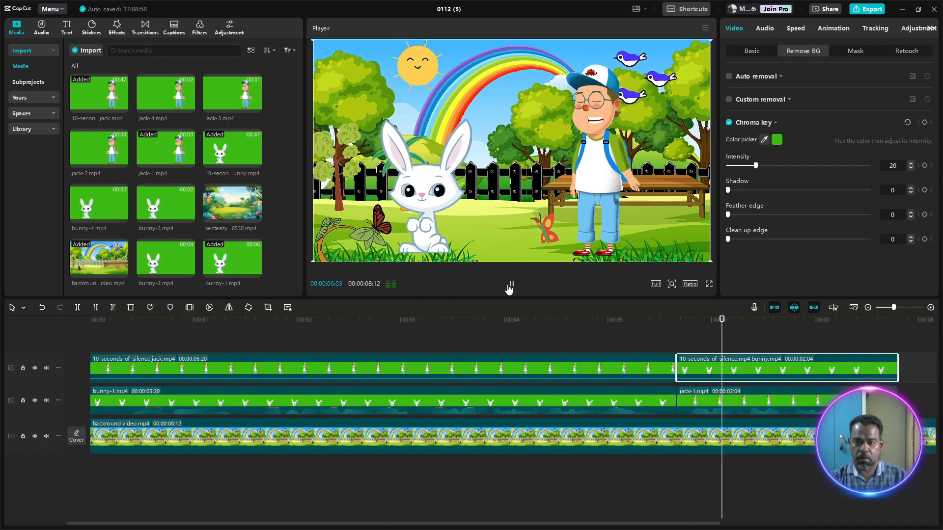
{"action": "left_click", "coordinate": [509, 290]}
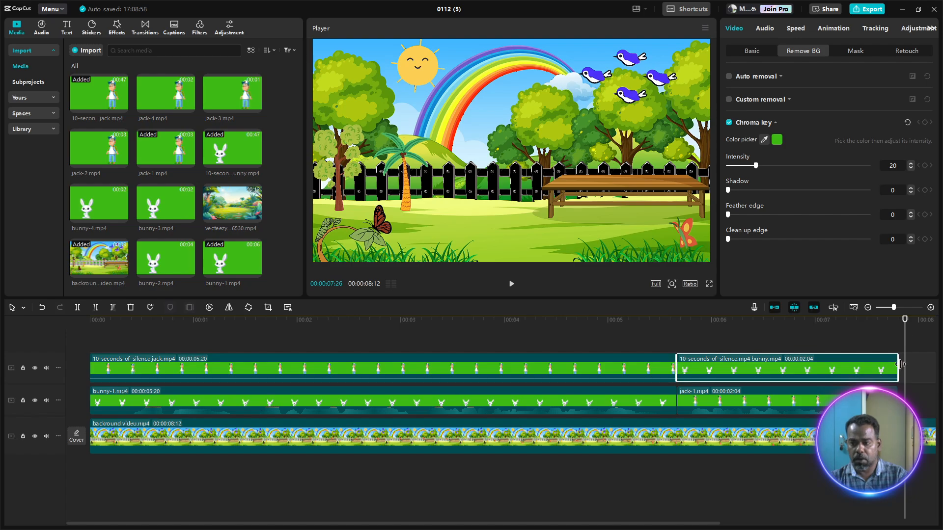
Trim the silent Bunny clip and jack-1.mp4 to 00:00:02:03 each, so both end at 00:00:07:23
{"action": "left_click_drag", "start_coordinate": [899, 365], "coordinate": [896, 370]}
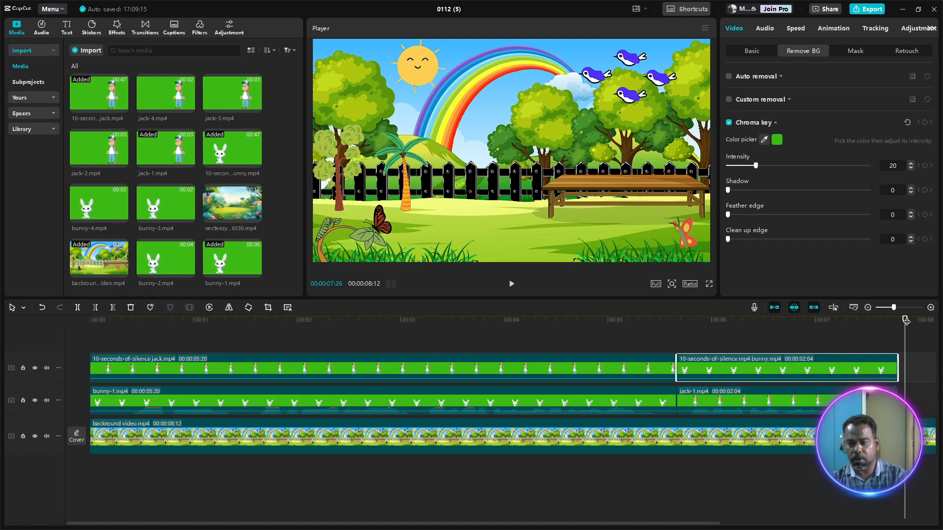
{"action": "left_click_drag", "start_coordinate": [906, 320], "coordinate": [894, 327]}
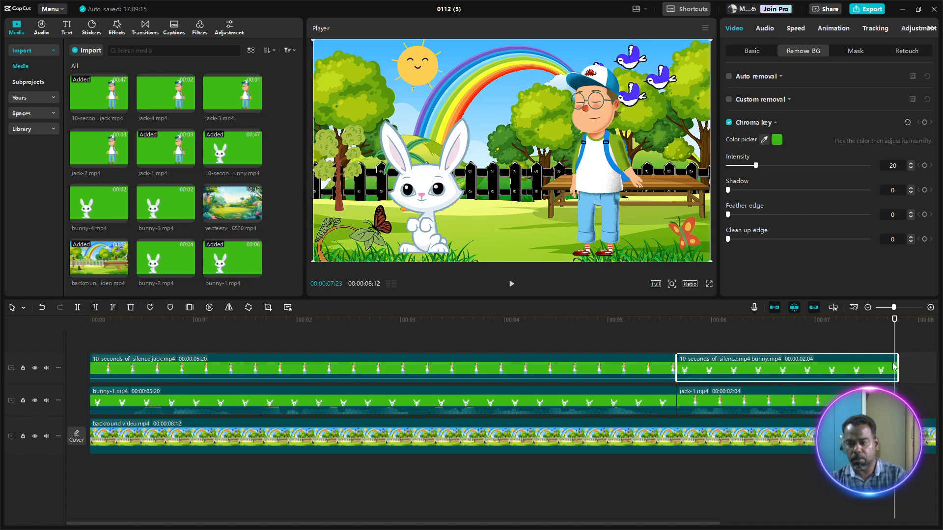
{"action": "left_click_drag", "start_coordinate": [898, 363], "coordinate": [894, 362]}
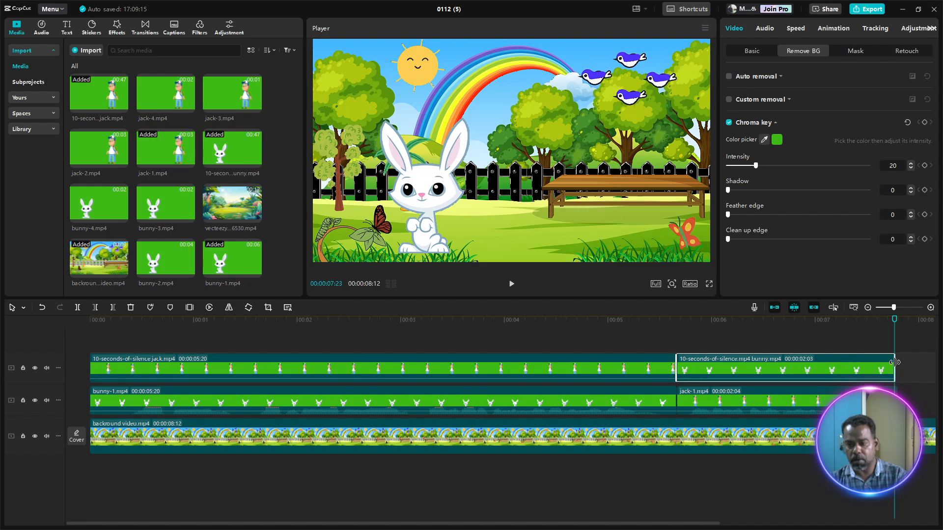
{"action": "left_click_drag", "start_coordinate": [896, 400], "coordinate": [894, 400]}
Trim backround video.mp4 to 00:00:07:23 so it ends level with the character clips
{"action": "left_click", "coordinate": [924, 438]}
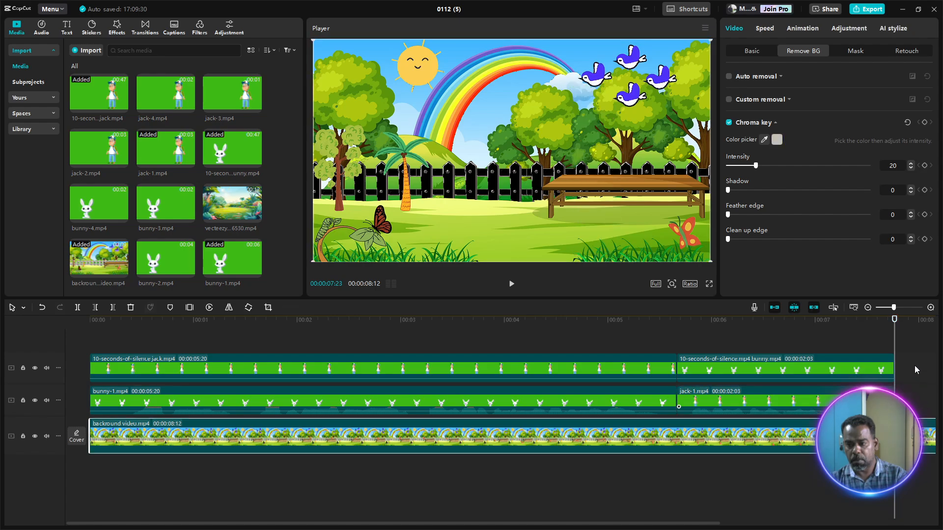
{"action": "left_click", "coordinate": [868, 307]}
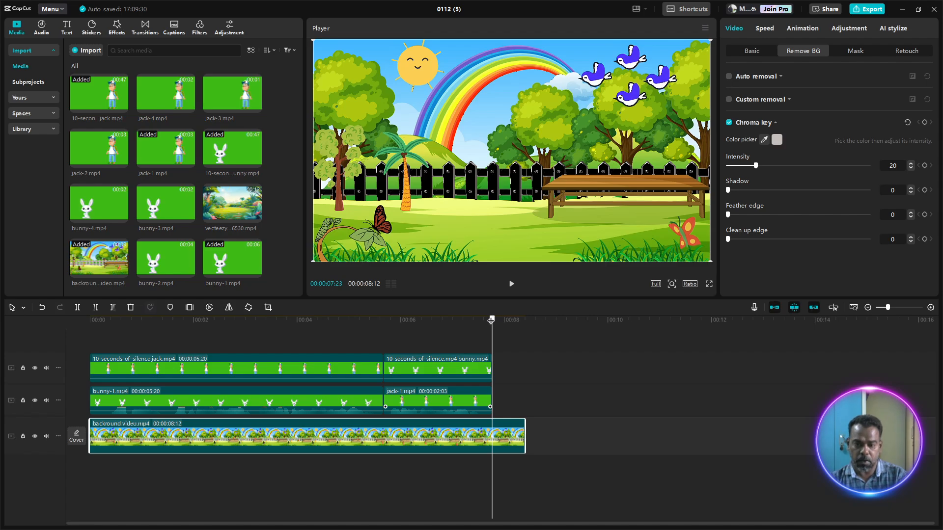
{"action": "left_click_drag", "start_coordinate": [491, 320], "coordinate": [480, 321]}
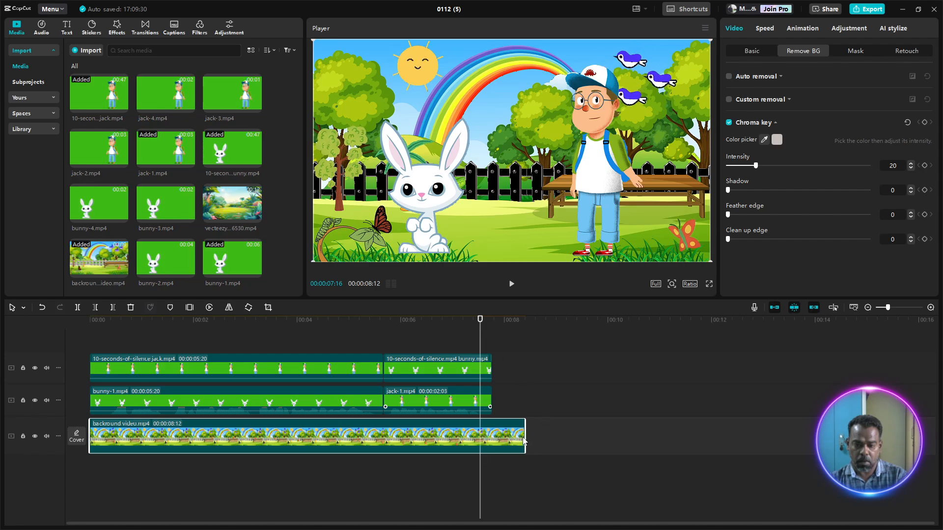
{"action": "left_click_drag", "start_coordinate": [524, 434], "coordinate": [493, 438]}
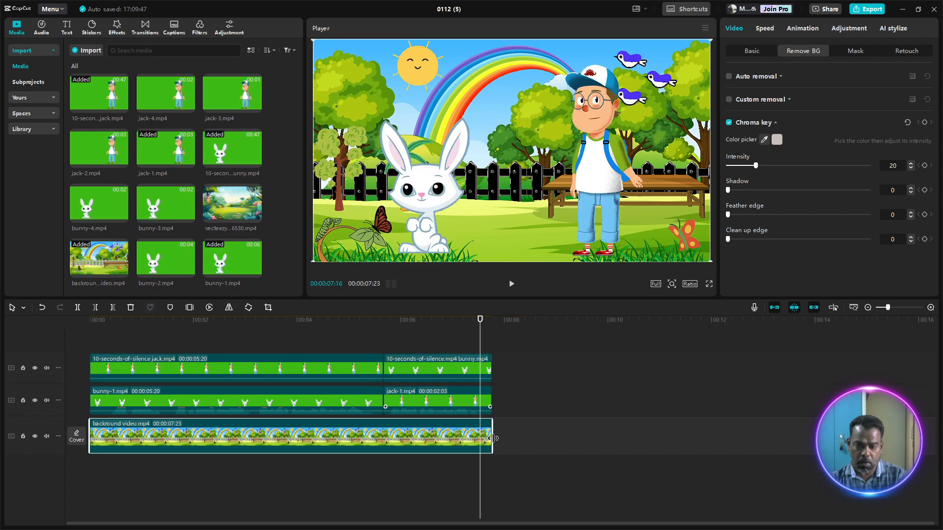
{"action": "left_click_drag", "start_coordinate": [482, 340], "coordinate": [223, 341]}
{"action": "left_click", "coordinate": [264, 401]}
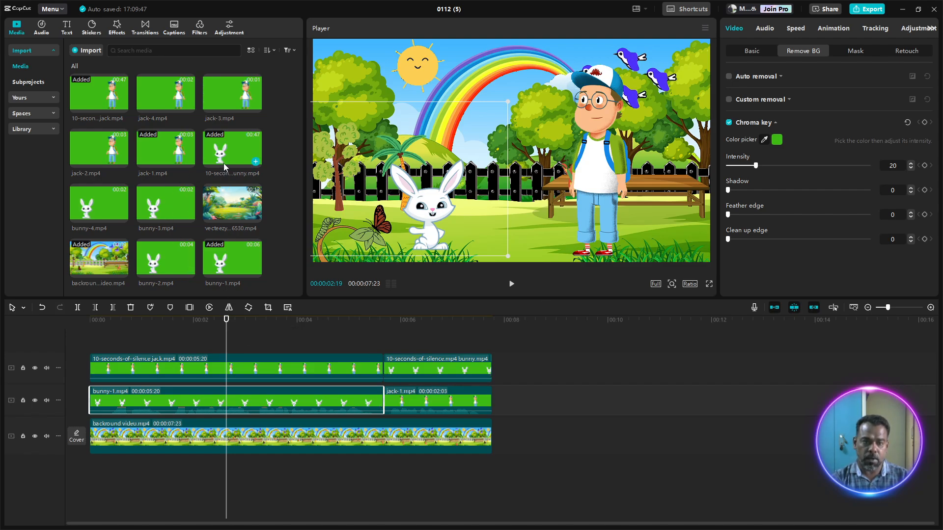
{"action": "left_click", "coordinate": [293, 369]}
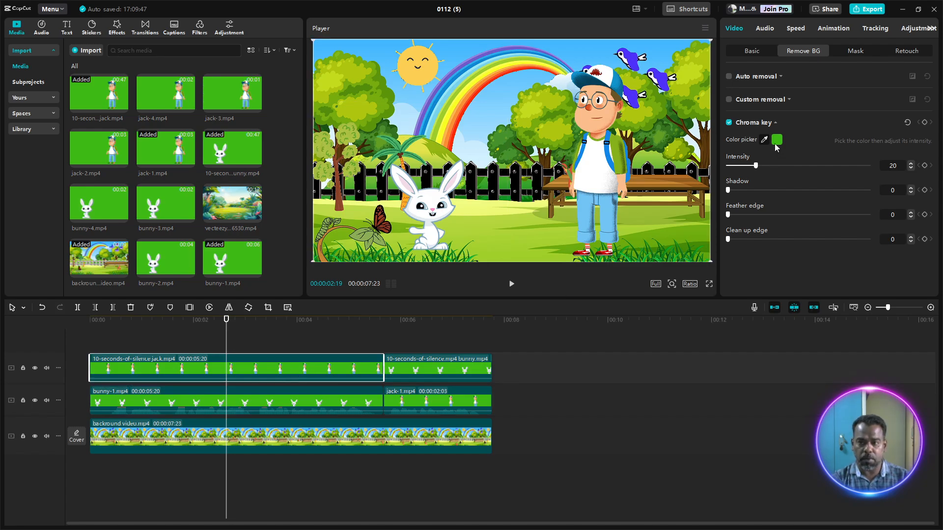
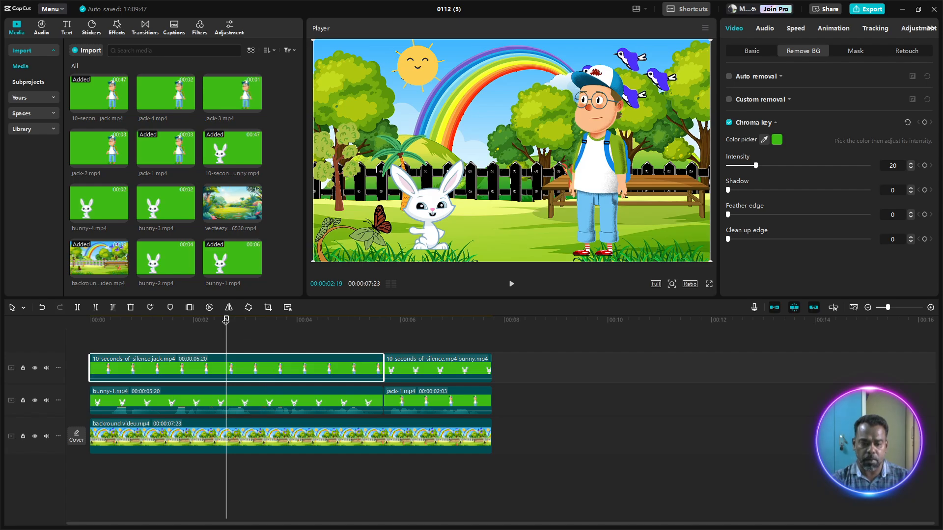
{"action": "left_click_drag", "start_coordinate": [225, 320], "coordinate": [83, 367]}
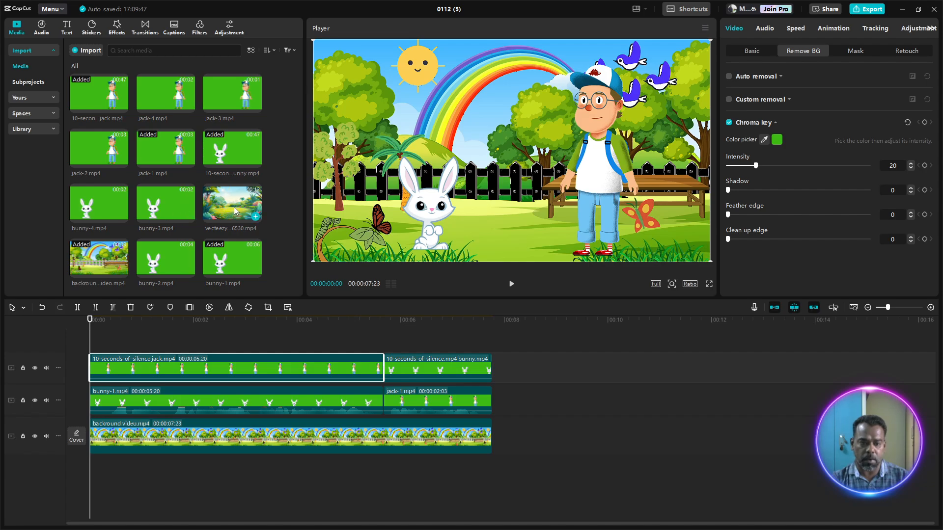
Add the vecteezy garden clip directly after backround video.mp4 and copy the four Bunny and Jack clips
{"action": "left_click_drag", "start_coordinate": [234, 207], "coordinate": [491, 437]}
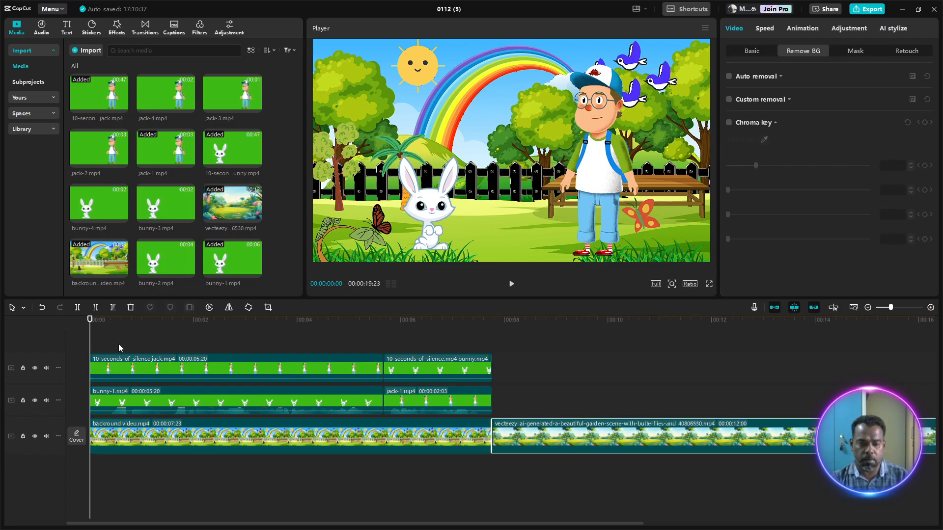
{"action": "left_click_drag", "start_coordinate": [556, 375], "coordinate": [292, 401]}
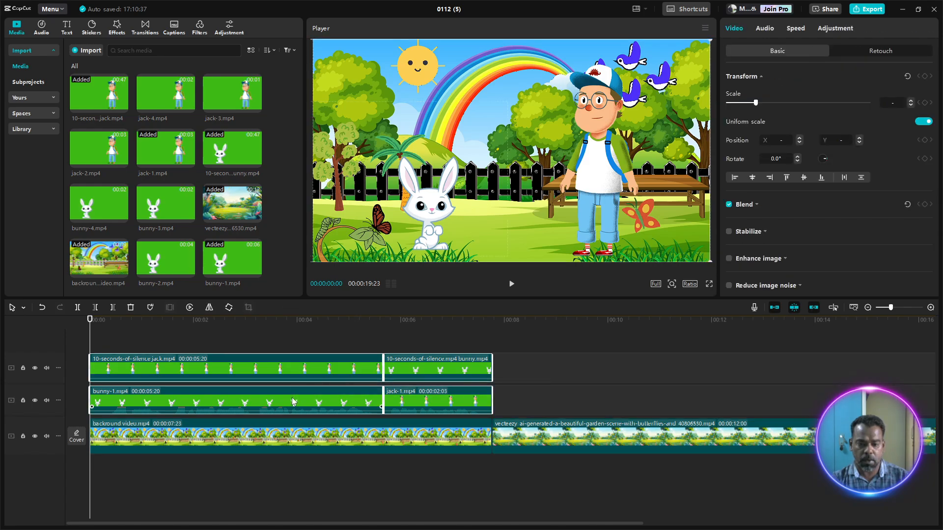
{"action": "right_click", "coordinate": [293, 401]}
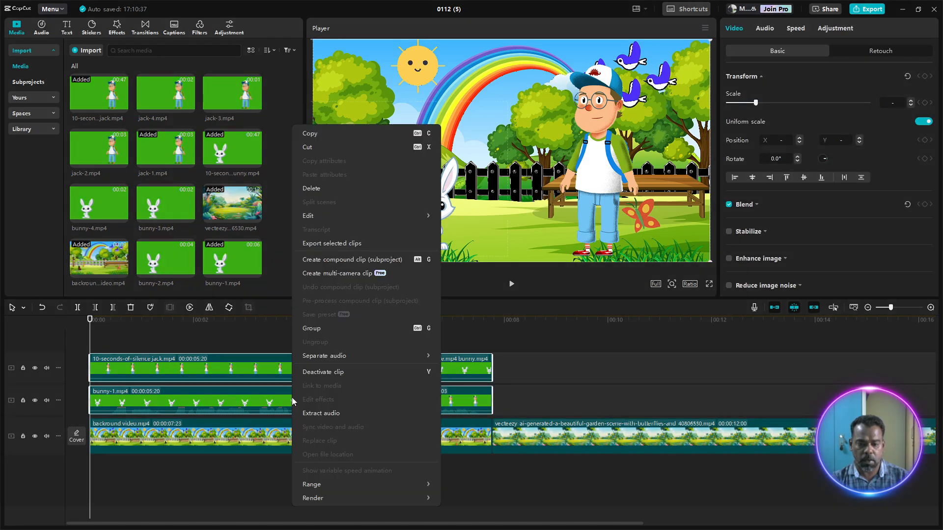
{"action": "left_click", "coordinate": [324, 134]}
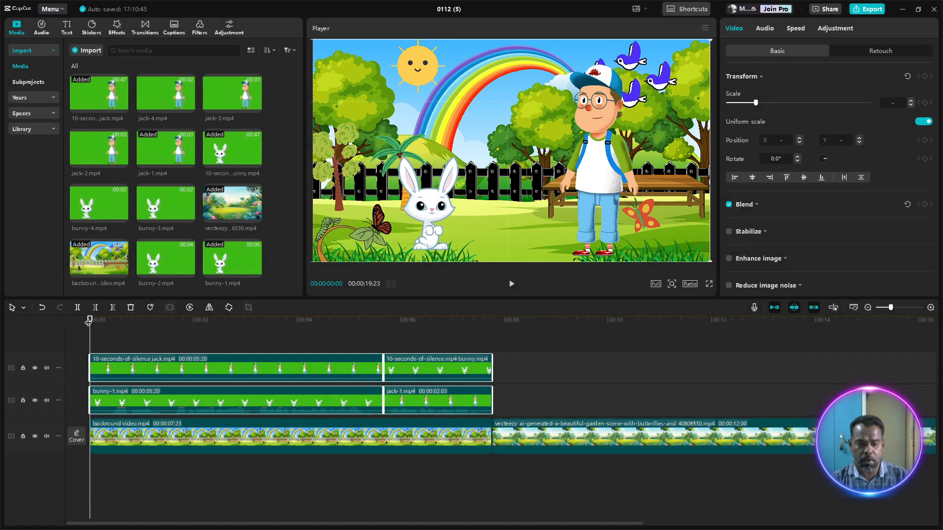
Undo the garden clip's insertion and the background trim, and dock the floating timeline back in place
{"action": "left_click_drag", "start_coordinate": [89, 317], "coordinate": [236, 361]}
{"action": "key", "text": "ctrl+z"}
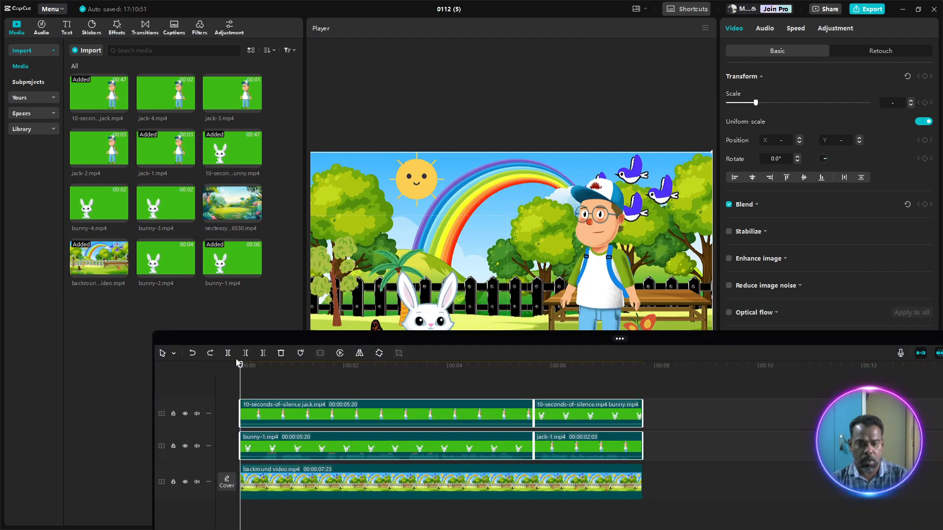
{"action": "key", "text": "ctrl+z"}
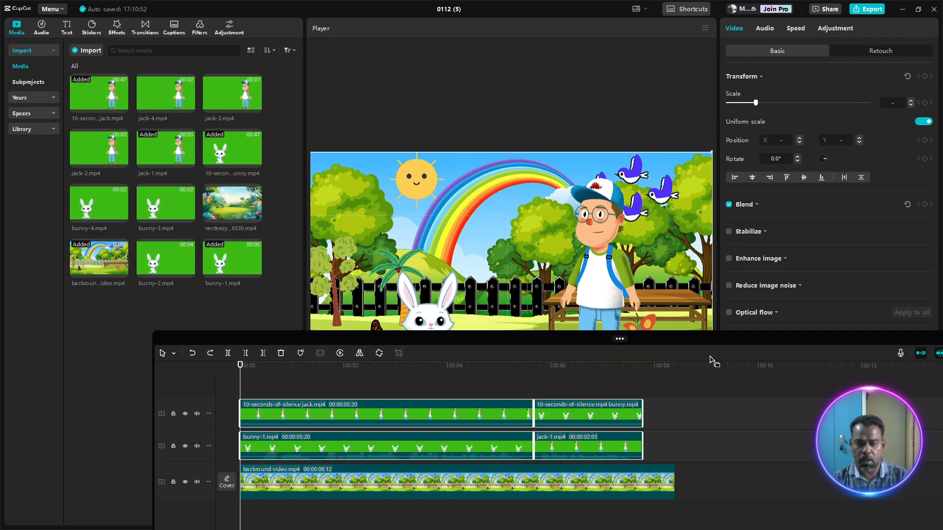
{"action": "left_click_drag", "start_coordinate": [202, 336], "coordinate": [81, 310]}
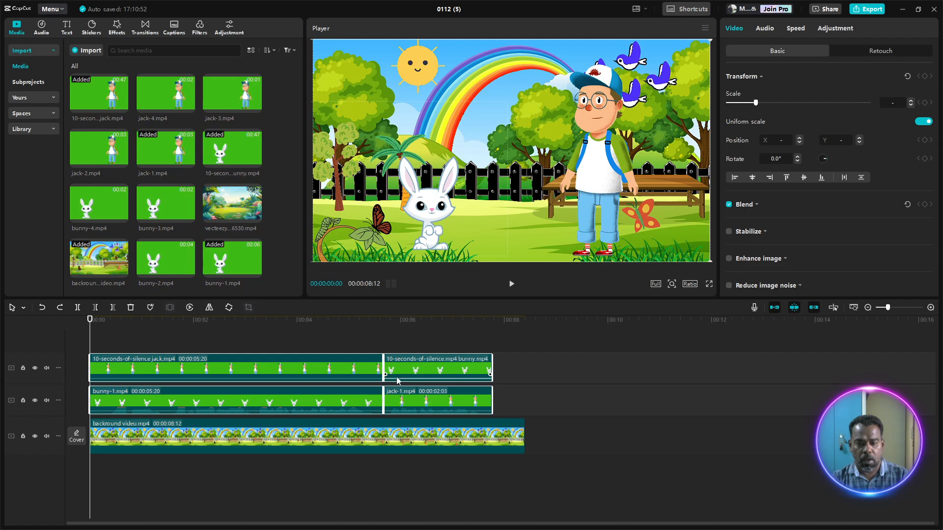
Copy the four selected Bunny and Jack clips and paste them on the same tracks, directly after the originals
{"action": "right_click", "coordinate": [414, 373]}
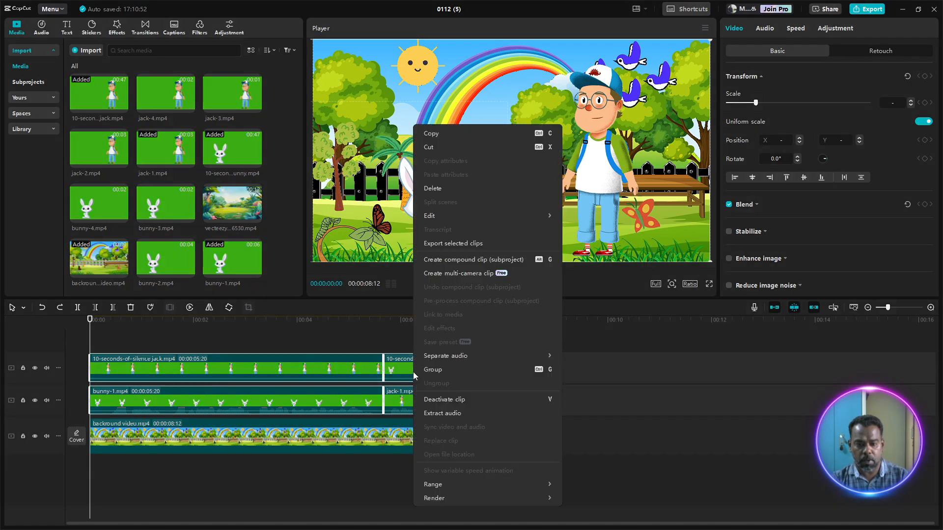
{"action": "left_click", "coordinate": [450, 131]}
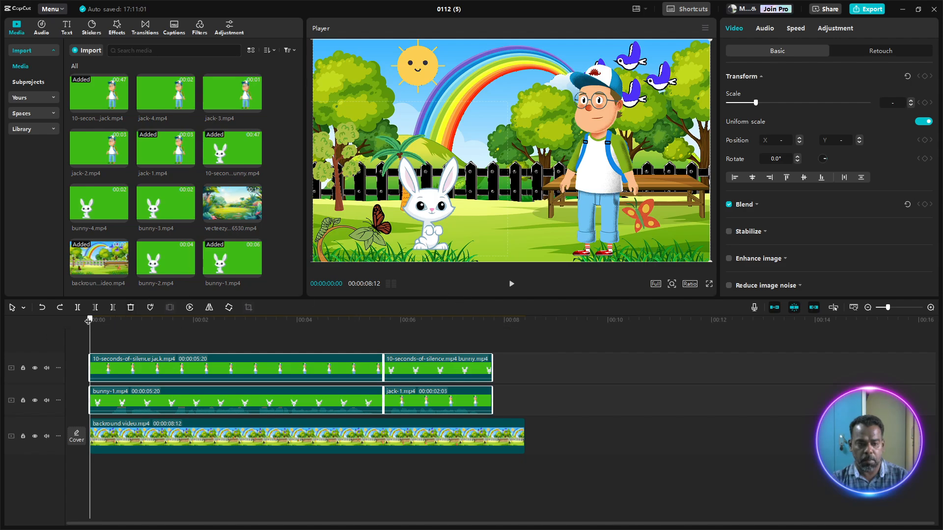
{"action": "left_click_drag", "start_coordinate": [89, 321], "coordinate": [552, 349]}
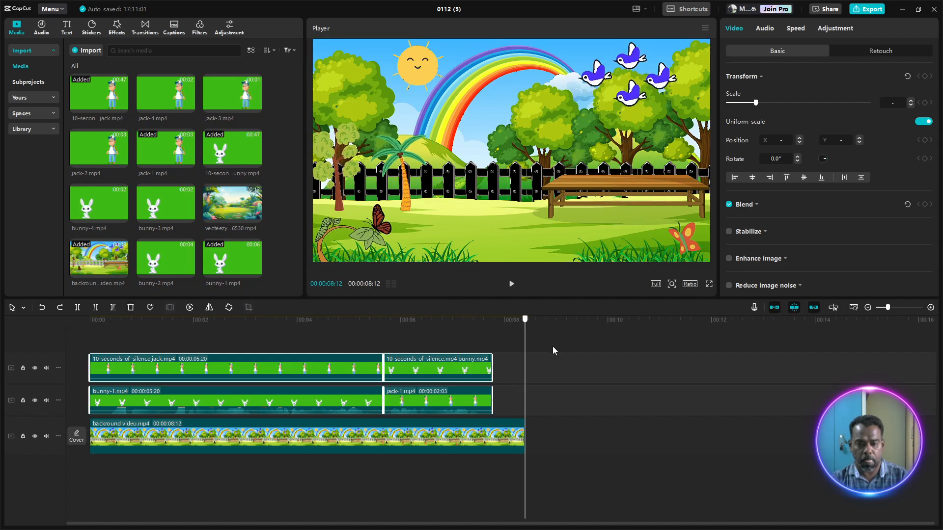
{"action": "right_click", "coordinate": [525, 368]}
{"action": "left_click", "coordinate": [543, 371]}
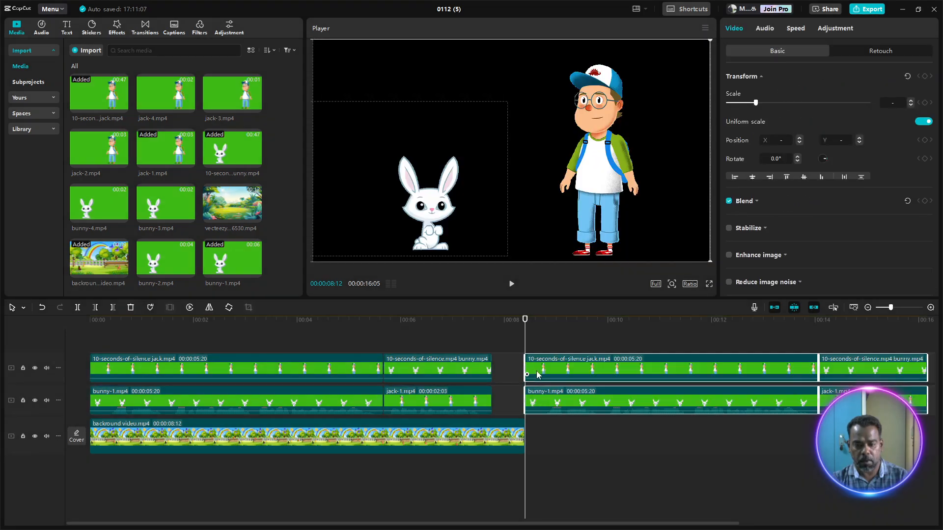
{"action": "left_click_drag", "start_coordinate": [569, 366], "coordinate": [538, 367]}
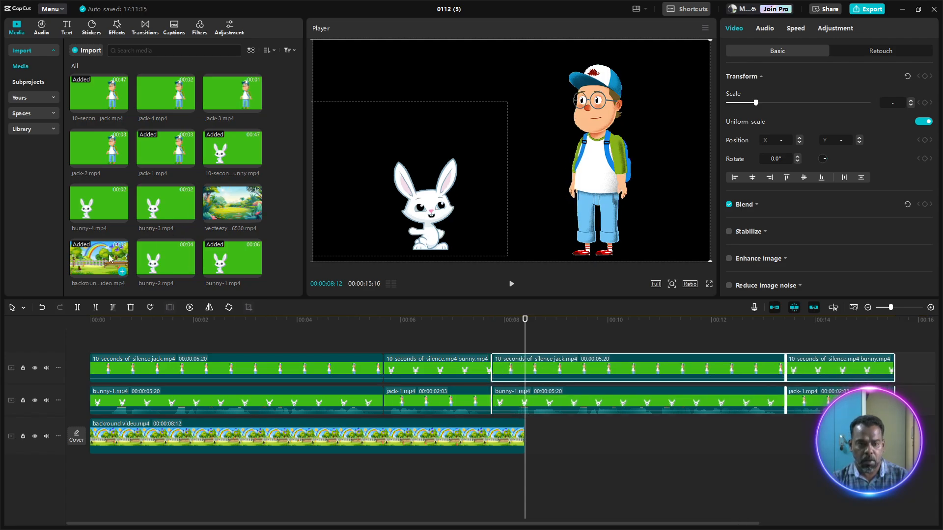
Trim backround video.mp4 to 00:00:07:23 and add the vecteezy garden clip directly after it, beneath the pasted character clips
{"action": "mouse_move", "coordinate": [218, 216]}
{"action": "left_click_drag", "start_coordinate": [229, 208], "coordinate": [489, 426]}
{"action": "left_click", "coordinate": [510, 434]}
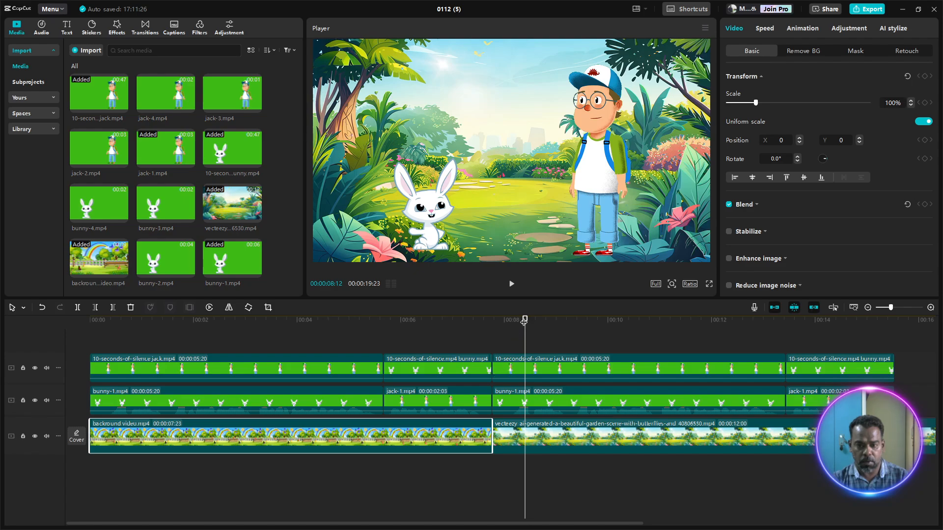
Play the sequence from 00:00:05:26 across the cut into the garden scene
{"action": "left_click_drag", "start_coordinate": [527, 320], "coordinate": [393, 335]}
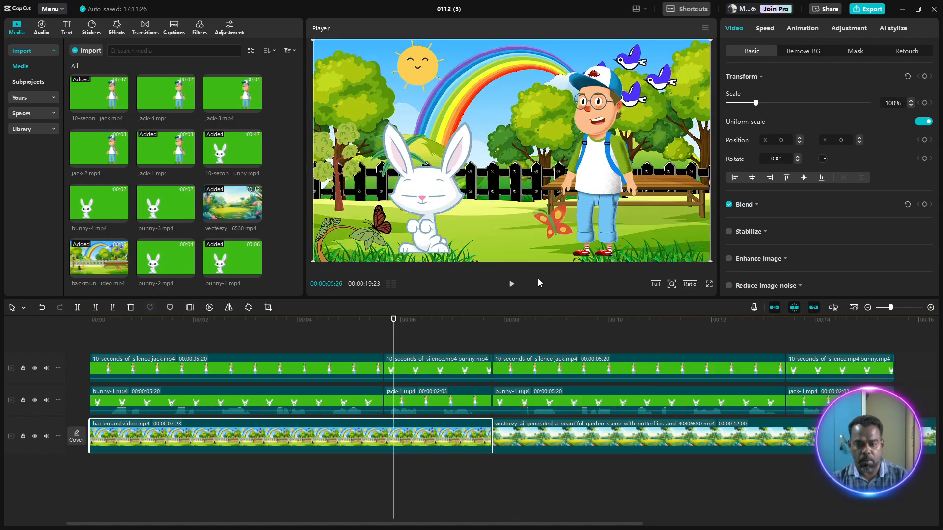
{"action": "left_click", "coordinate": [511, 284]}
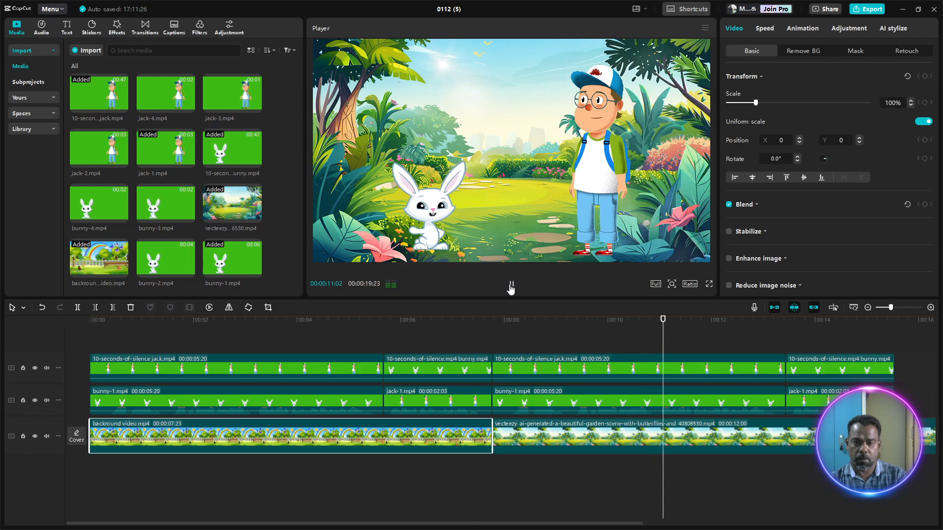
{"action": "left_click", "coordinate": [511, 285]}
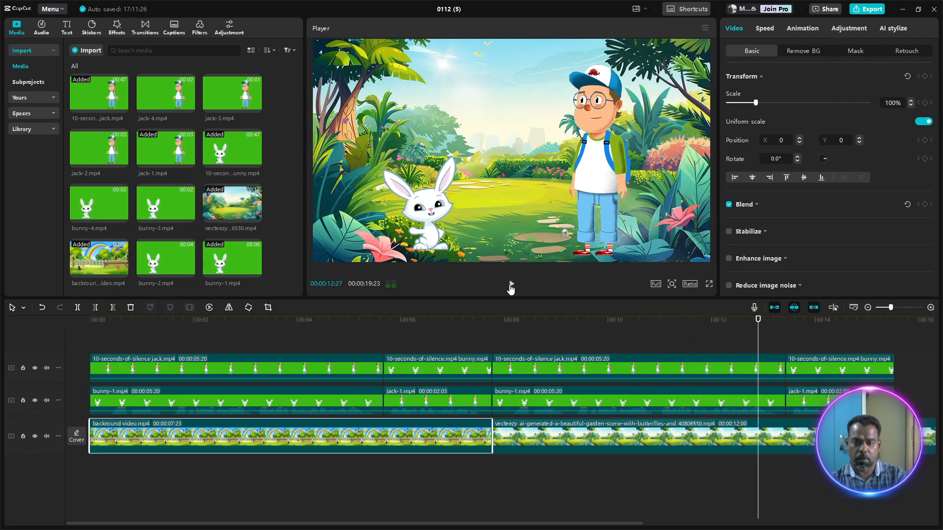
In the garden scene, move the speaking Bunny up onto the grass and scale the silent Jack to 73% at X -150, Y -126
{"action": "left_click", "coordinate": [520, 402]}
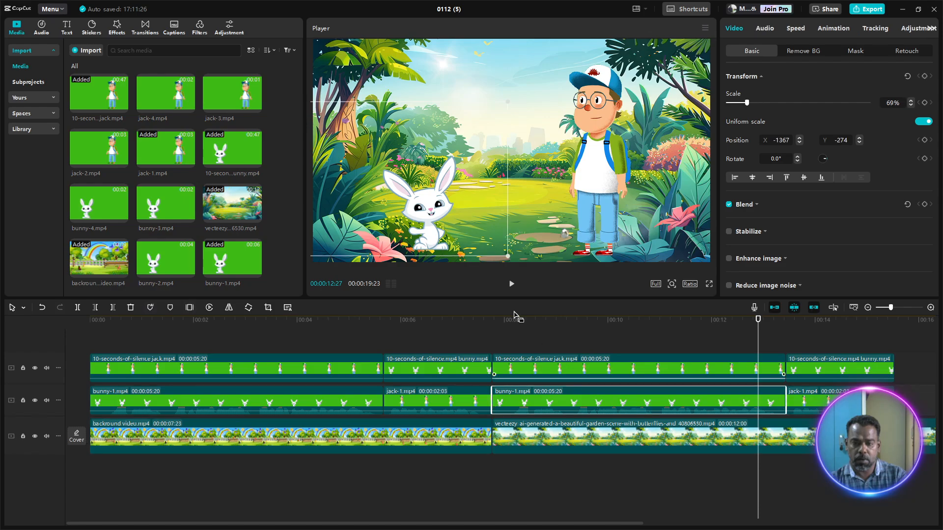
{"action": "left_click_drag", "start_coordinate": [436, 212], "coordinate": [461, 172]}
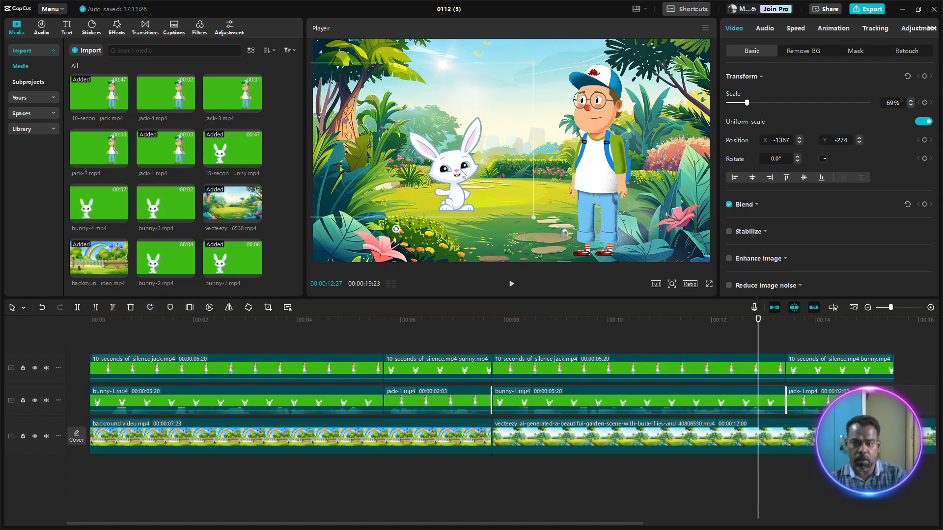
{"action": "left_click", "coordinate": [621, 375]}
{"action": "left_click_drag", "start_coordinate": [605, 167], "coordinate": [593, 159]}
{"action": "left_click_drag", "start_coordinate": [697, 254], "coordinate": [622, 207]}
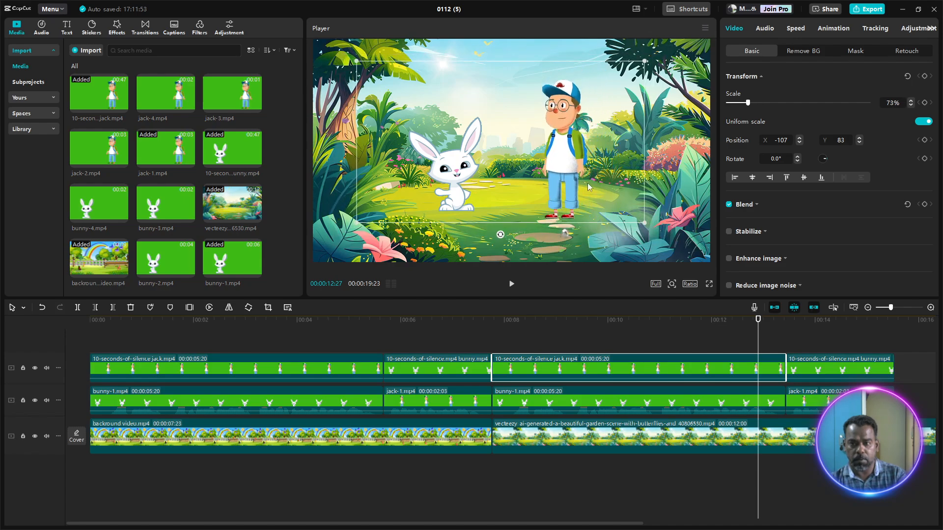
{"action": "left_click_drag", "start_coordinate": [567, 162], "coordinate": [561, 183]}
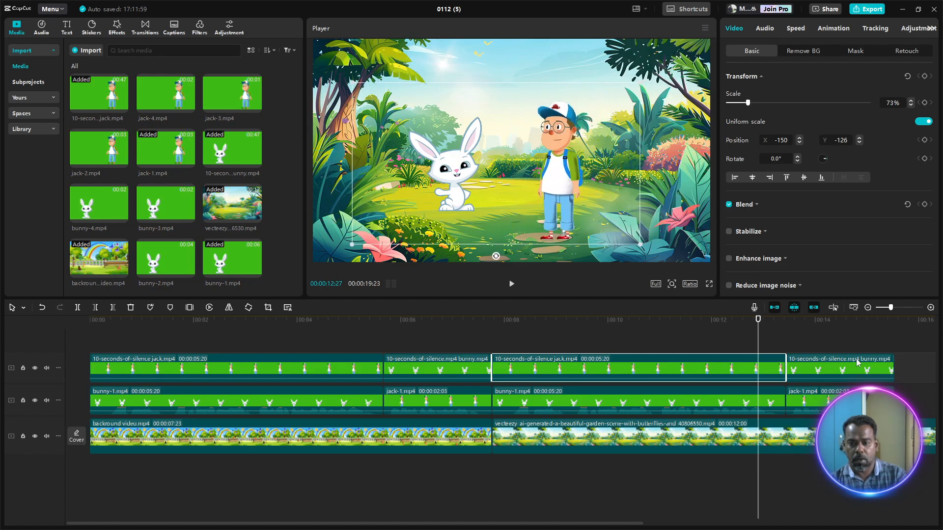
Trim the end of the vecteezy garden clip to match the end of the pasted character clips, at 00:00:15:16
{"action": "left_click", "coordinate": [867, 307]}
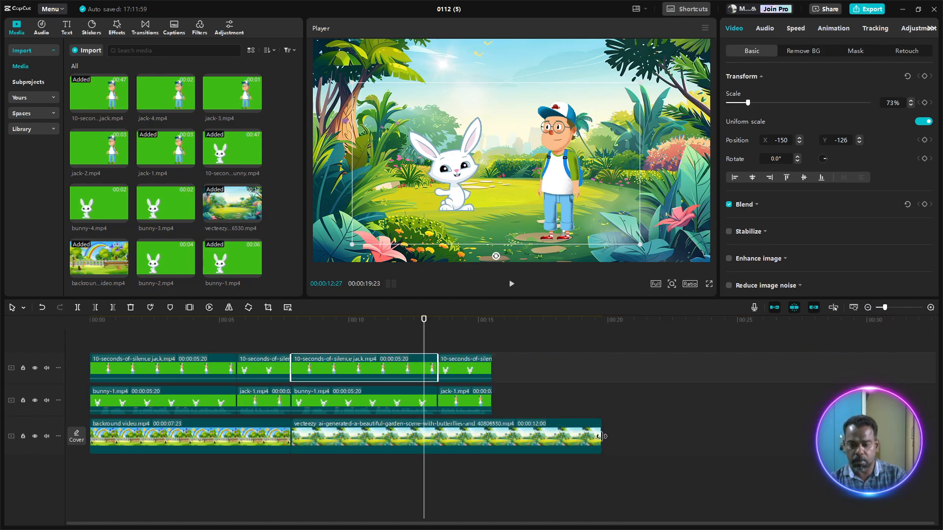
{"action": "left_click_drag", "start_coordinate": [600, 436], "coordinate": [493, 437]}
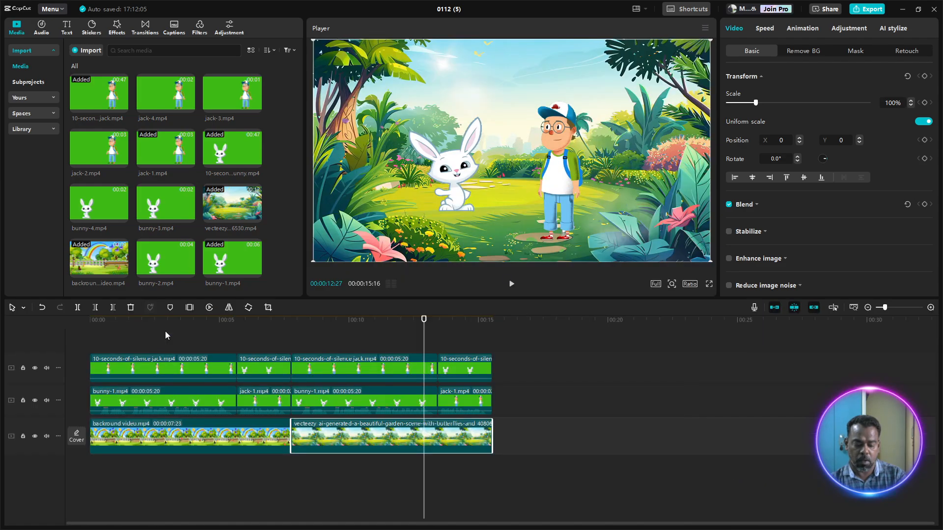
{"action": "key", "text": "ctrl+z"}
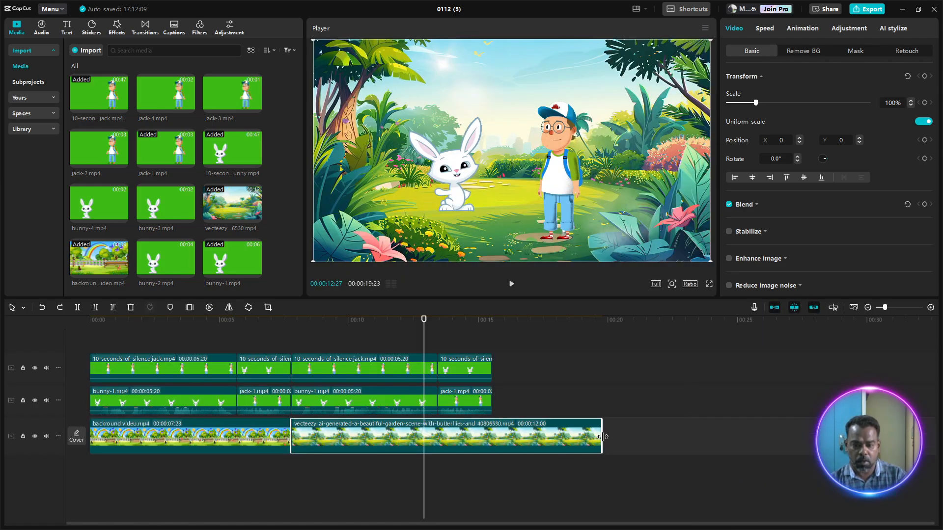
{"action": "left_click_drag", "start_coordinate": [603, 436], "coordinate": [492, 435]}
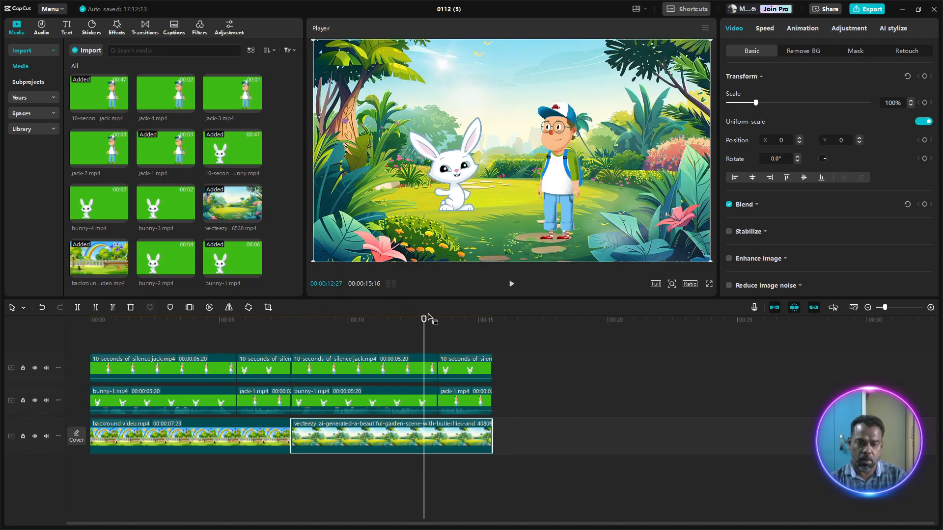
Play the whole sequence from 00:00:00:00 through the rainbow and garden scenes, and pause near the end
{"action": "left_click_drag", "start_coordinate": [424, 320], "coordinate": [90, 348]}
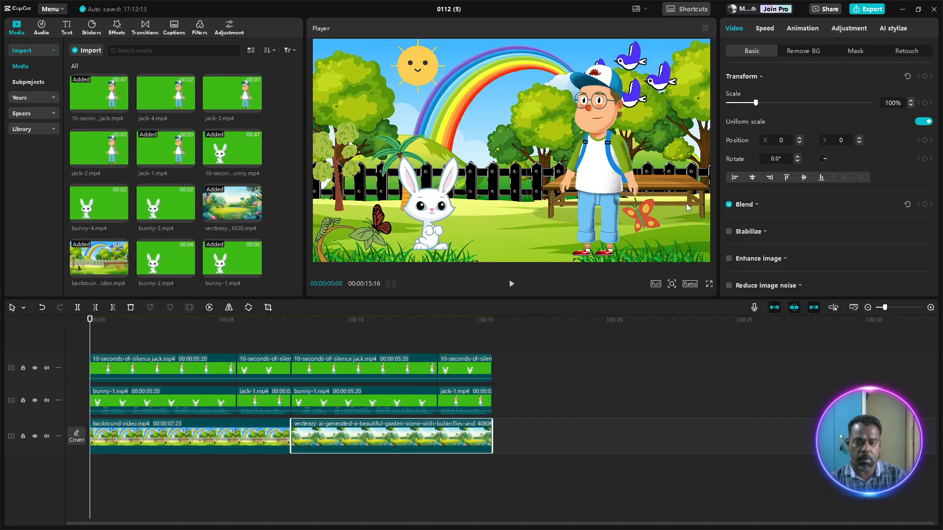
{"action": "left_click", "coordinate": [510, 285]}
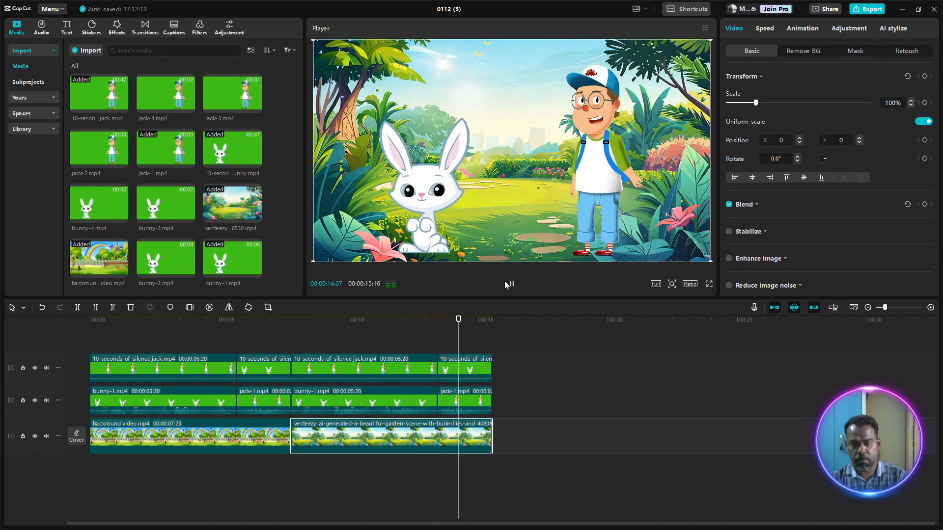
{"action": "left_click", "coordinate": [509, 284]}
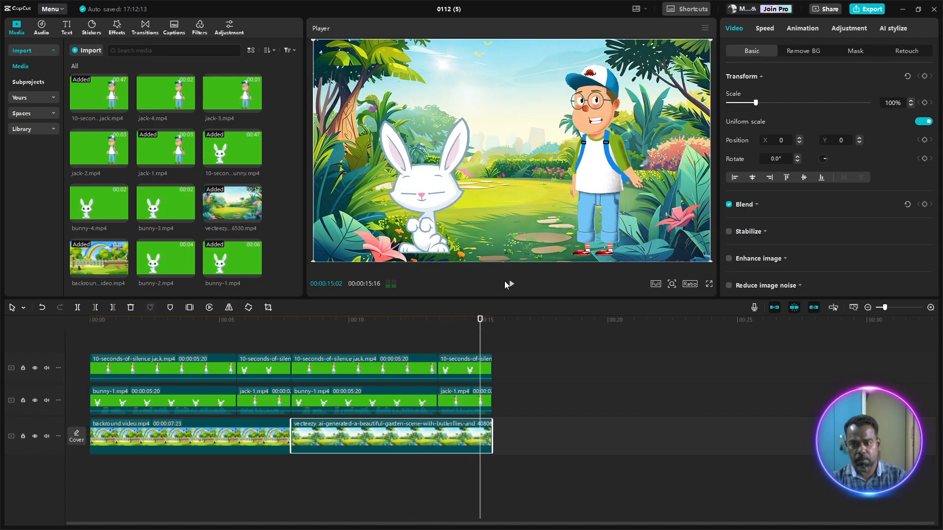
Export the video as 0112 (5) in 1080P, H.264, mp4, 30fps with an MP3 audio file, and open the output folder
{"action": "left_click", "coordinate": [867, 10]}
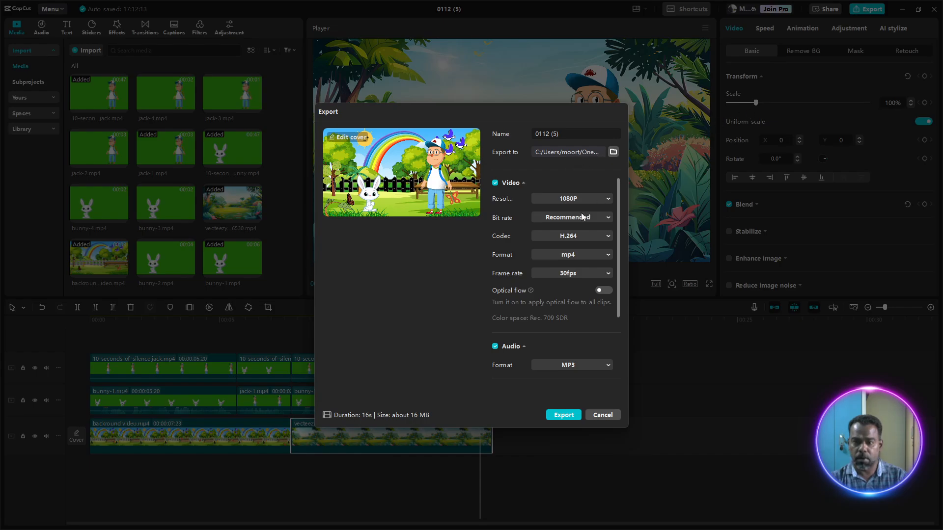
{"action": "left_click", "coordinate": [562, 415]}
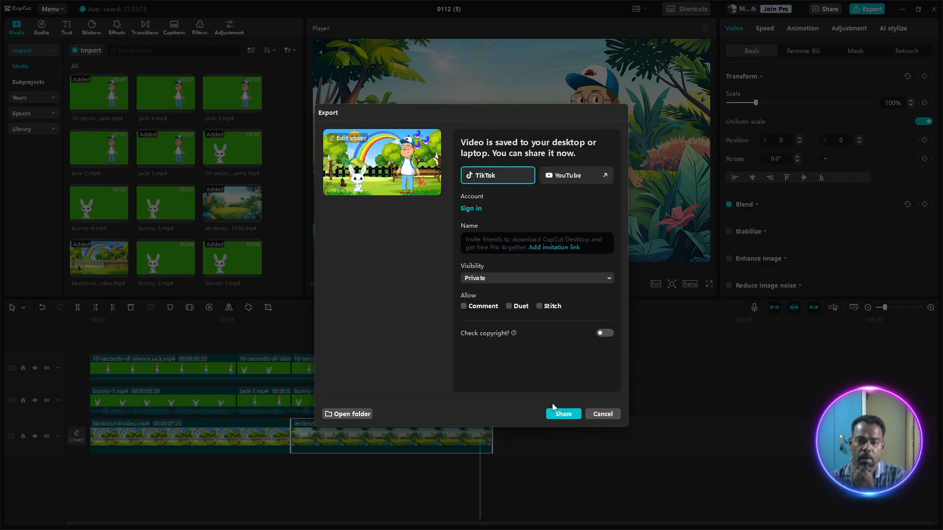
{"action": "left_click", "coordinate": [351, 415]}
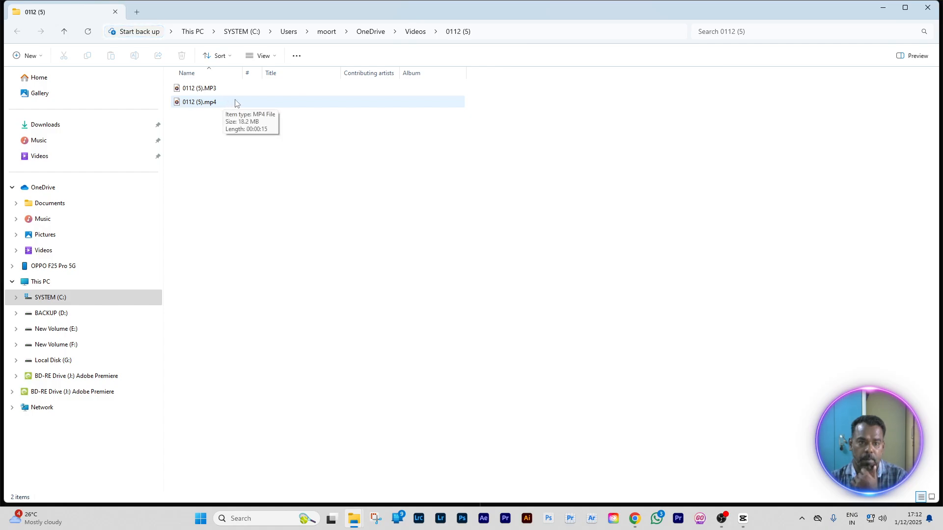
Play the exported 0112 (5).mp4 in Media Player and lower the system volume
{"action": "double_click", "coordinate": [235, 102]}
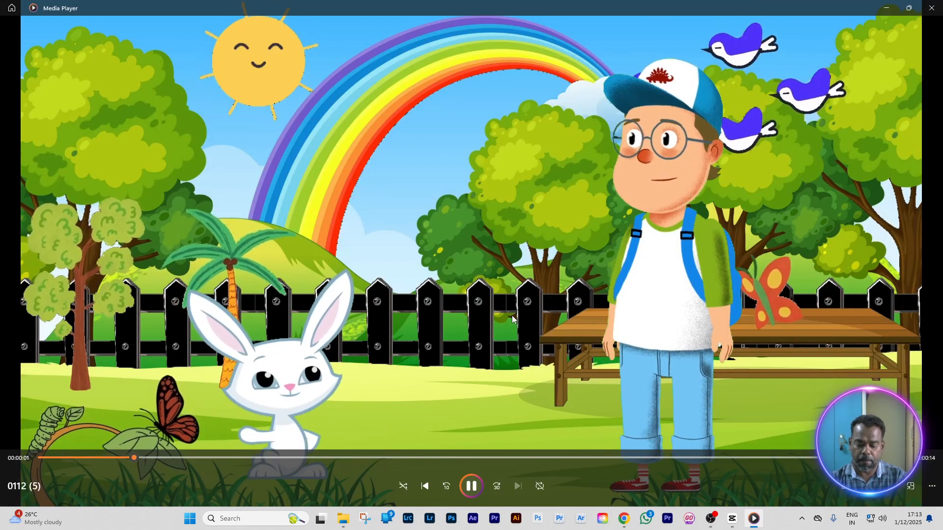
{"action": "key", "text": "XF86AudioLowerVolume"}
{"action": "key", "text": "XF86AudioLowerVolume"}
{"action": "key", "text": "XF86AudioLowerVolume"}
{"action": "key", "text": "XF86AudioLowerVolume"}
{"action": "key", "text": "XF86AudioLowerVolume"}
{"action": "key", "text": "XF86AudioLowerVolume"}
{"action": "key", "text": "XF86AudioLowerVolume"}
{"action": "key", "text": "XF86AudioLowerVolume"}
{"action": "key", "text": "XF86AudioLowerVolume"}
{"action": "key", "text": "XF86AudioLowerVolume"}
{"action": "key", "text": "XF86AudioLowerVolume"}
{"action": "key", "text": "XF86AudioLowerVolume"}
{"action": "key", "text": "XF86AudioLowerVolume"}
{"action": "key", "text": "XF86AudioLowerVolume"}
{"action": "key", "text": "XF86AudioLowerVolume"}
{"action": "key", "text": "XF86AudioLowerVolume"}
{"action": "key", "text": "XF86AudioLowerVolume"}
{"action": "key", "text": "XF86AudioLowerVolume"}
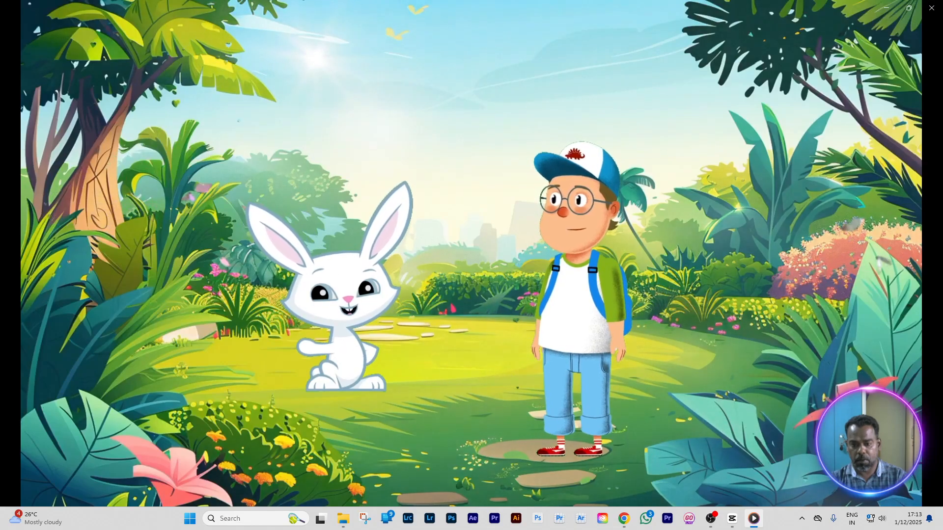
Pause and resume the exported video during the garden scene, watch Jack's reply, and close Media Player
{"action": "left_click", "coordinate": [512, 315]}
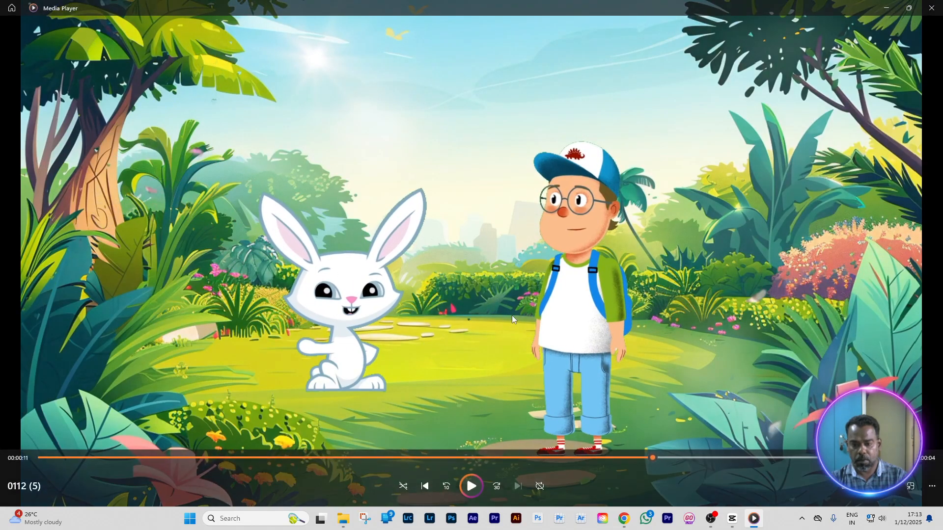
{"action": "left_click", "coordinate": [668, 369]}
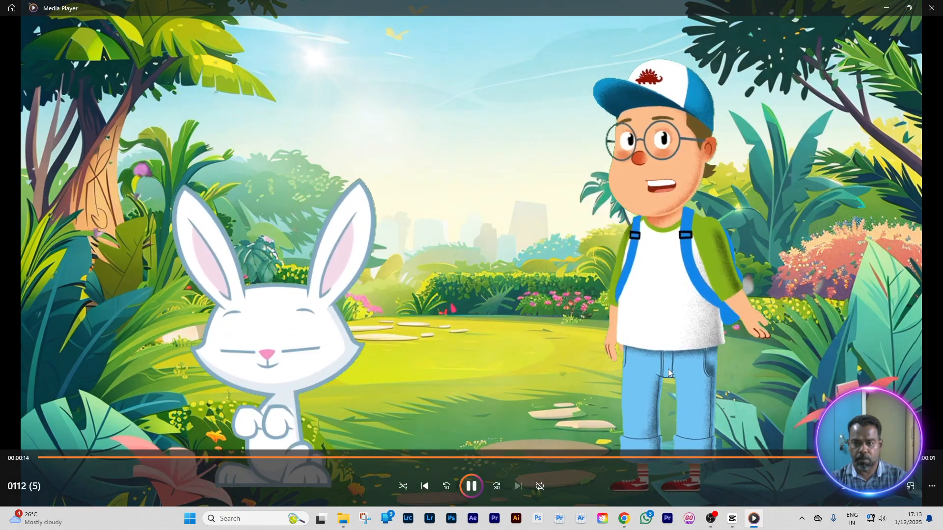
{"action": "left_click", "coordinate": [937, 9]}
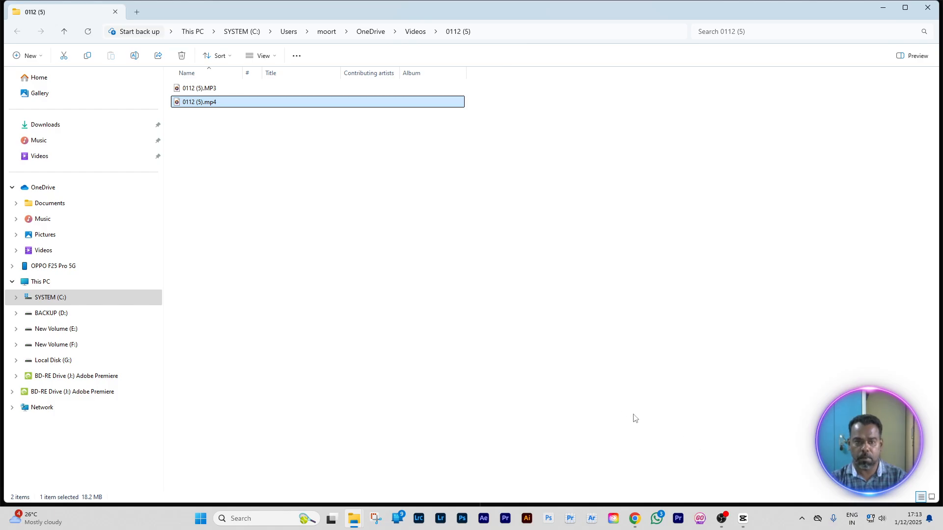
{"action": "left_click", "coordinate": [720, 524]}
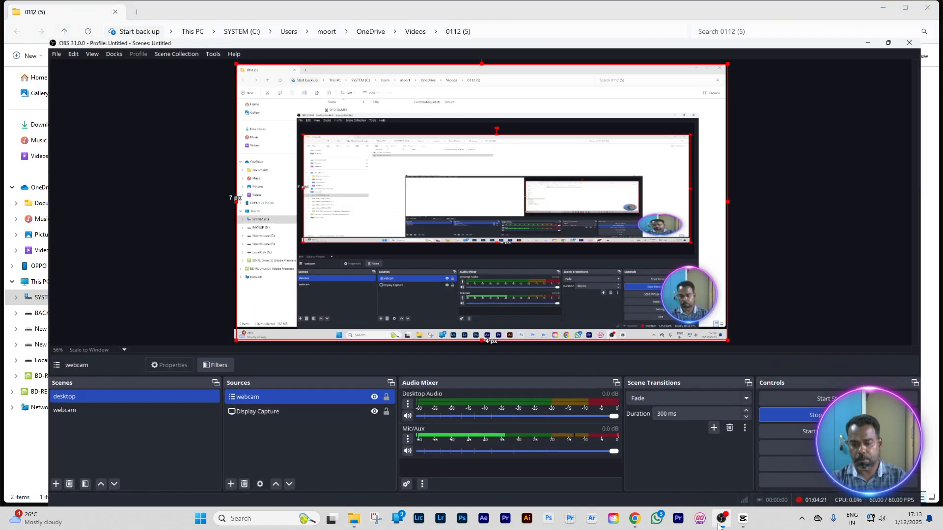